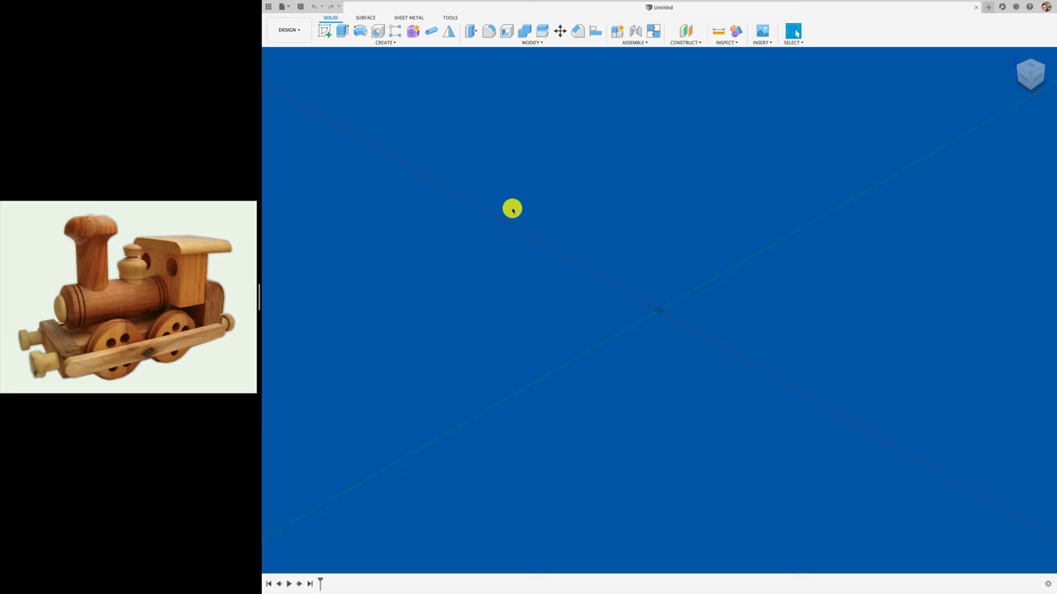
Drag the splitter right to widen the wooden train reference photo beside the empty design
left_click_drag(259, 297, 572, 303)
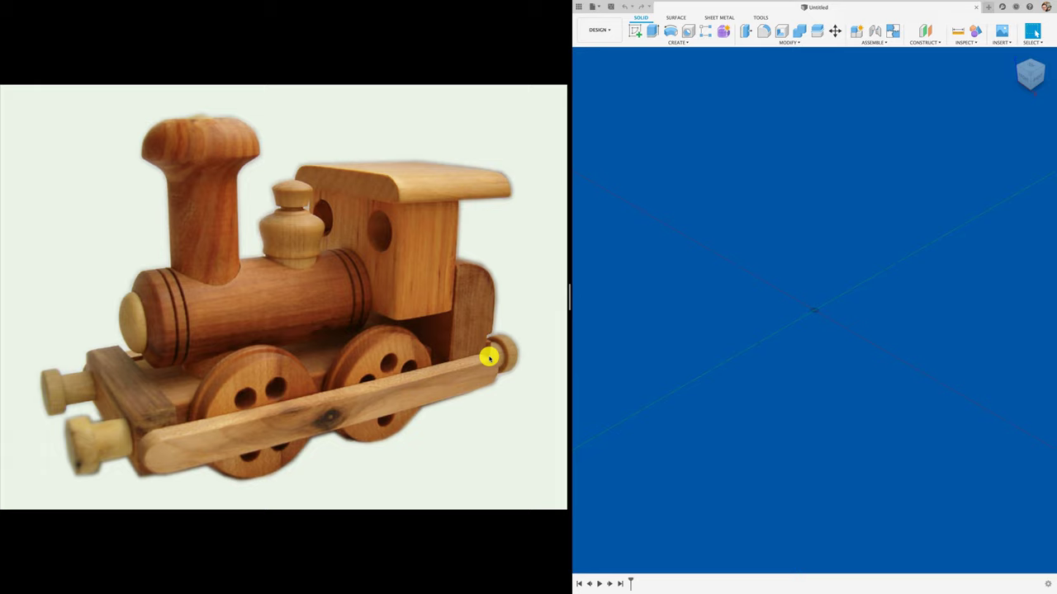
mouse_move(569, 290)
left_mouse_down()
mouse_move(266, 283)
mouse_move(597, 297)
left_mouse_up()
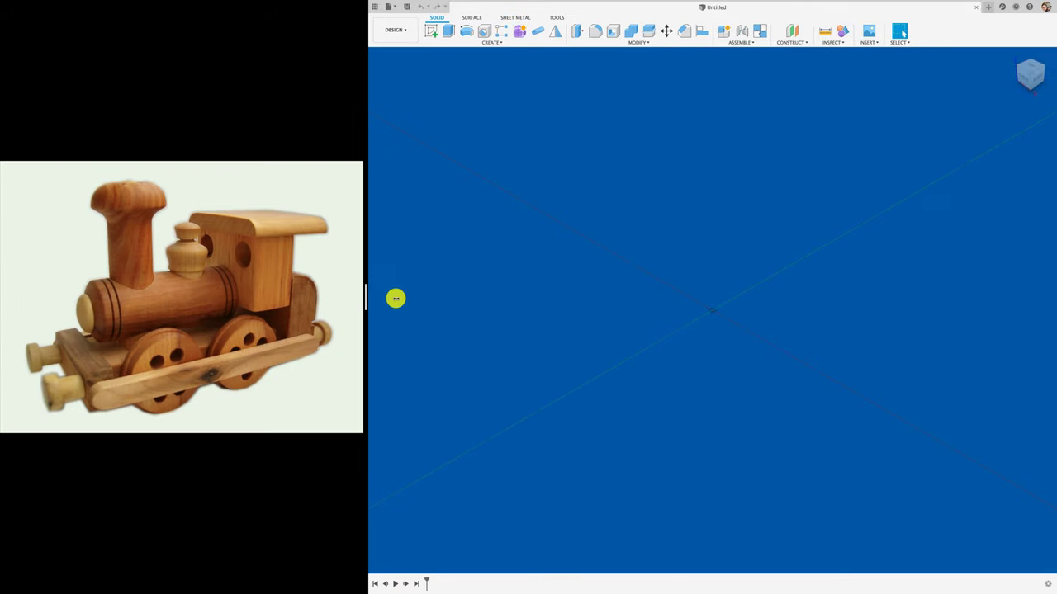
left_click_drag(366, 297, 694, 300)
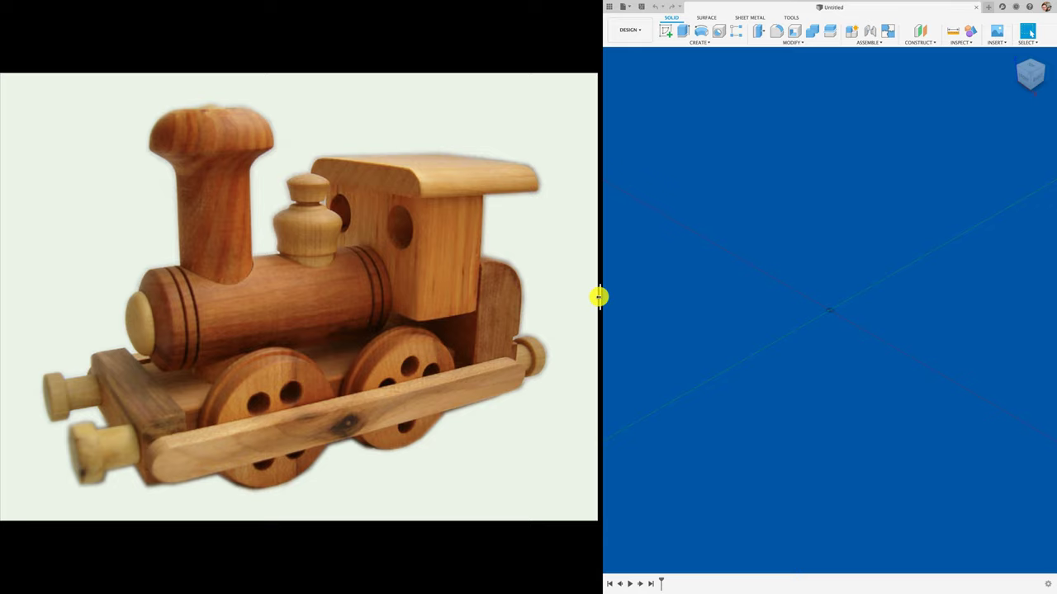
Narrow the train reference photo again so the Fusion 360 workspace fills most of the screen
left_click_drag(600, 296, 256, 312)
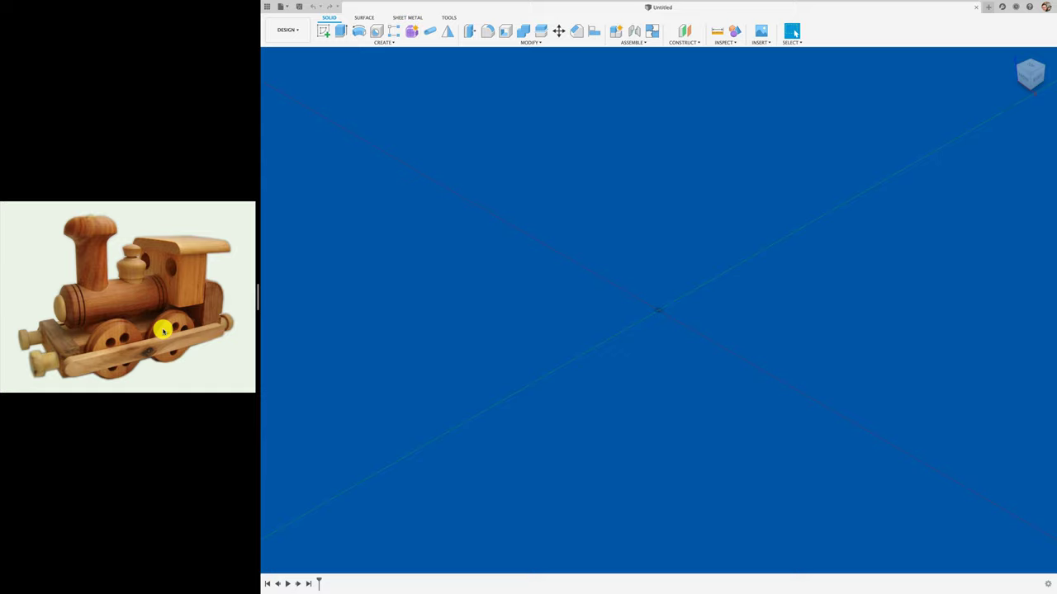
In the Data Panel, browse from All Projects into JUGUETES and ROAD GARDEN, then back to JUGUETES
left_click(269, 7)
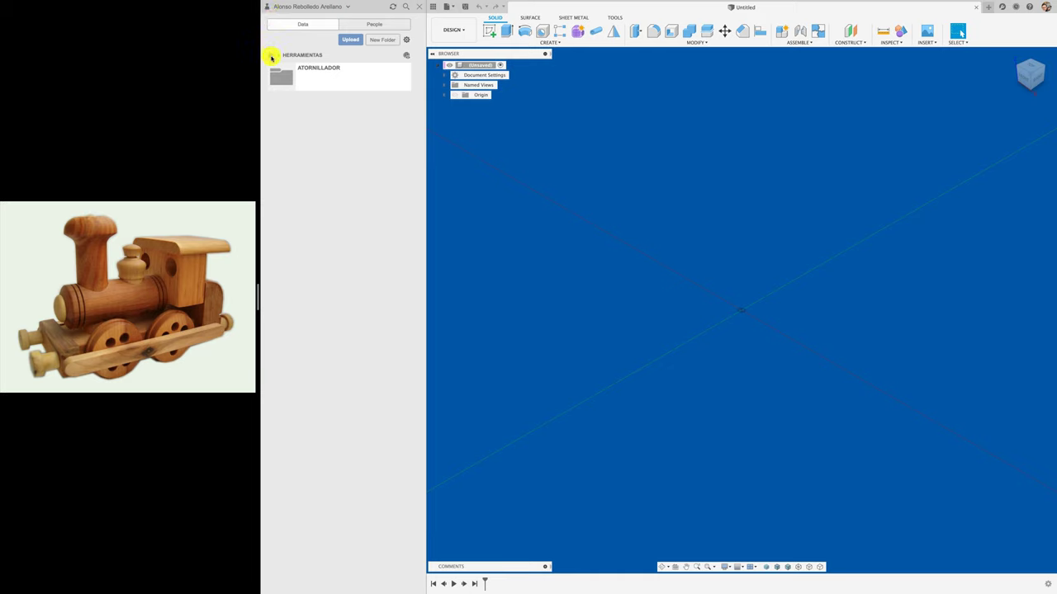
left_click(272, 57)
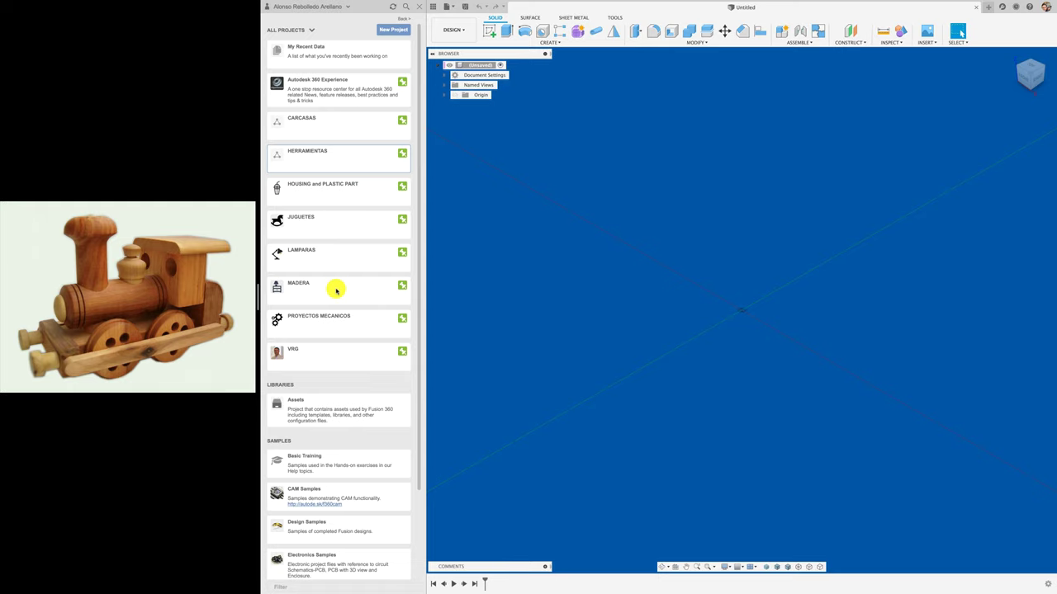
left_click(336, 290)
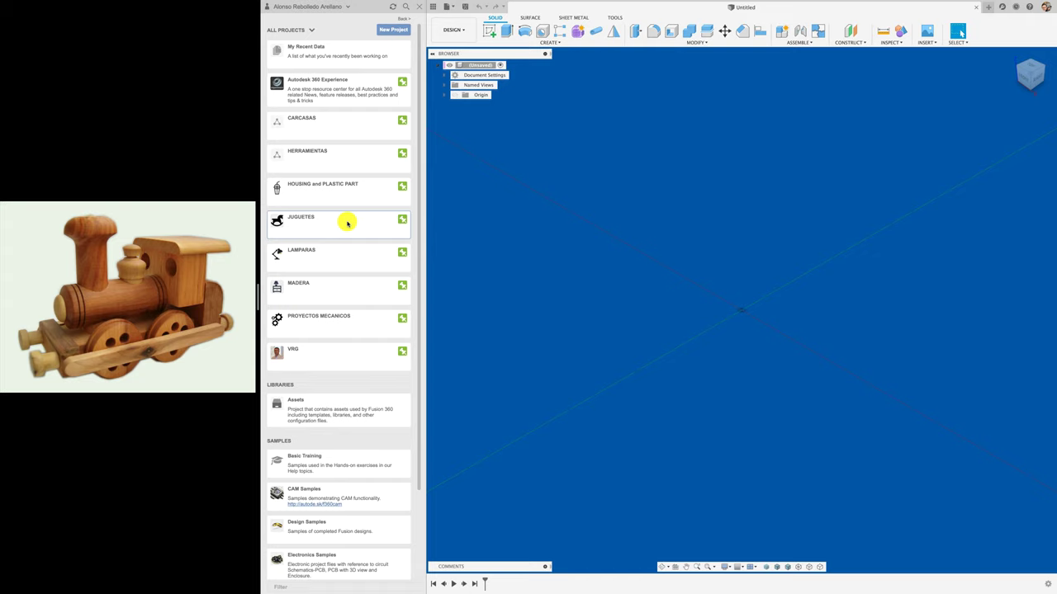
left_click(348, 223)
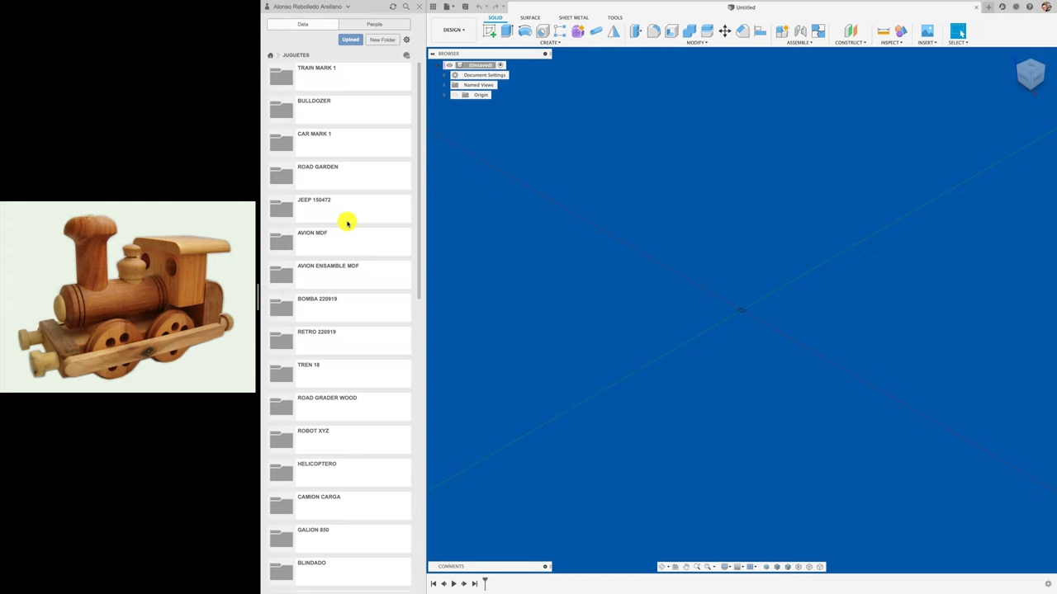
left_click(310, 176)
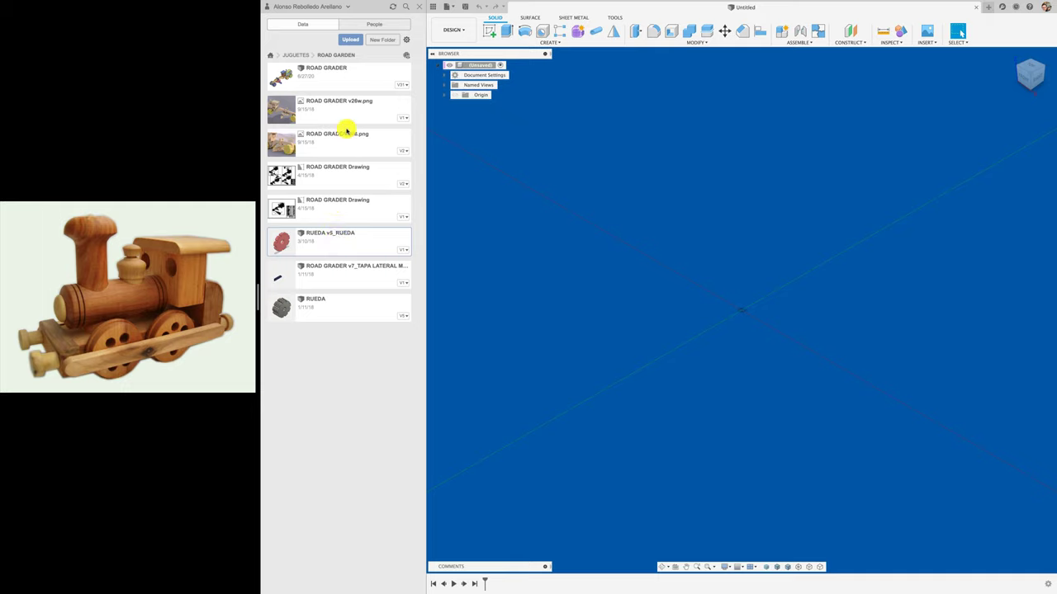
left_click(296, 55)
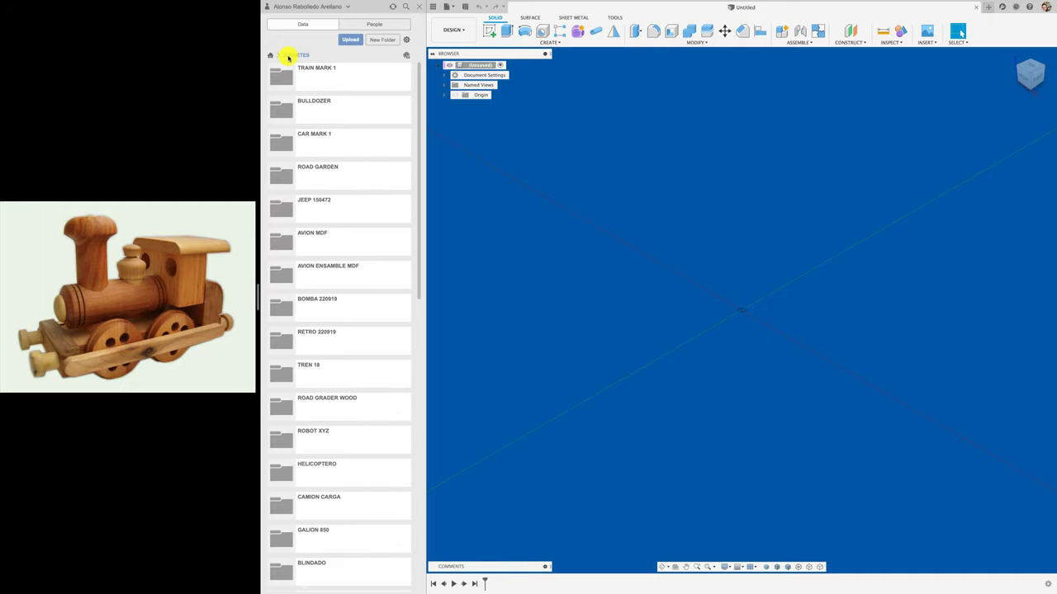
Add a new folder in JUGUETES, name it TREN 06092020, and open the empty folder
left_click(382, 40)
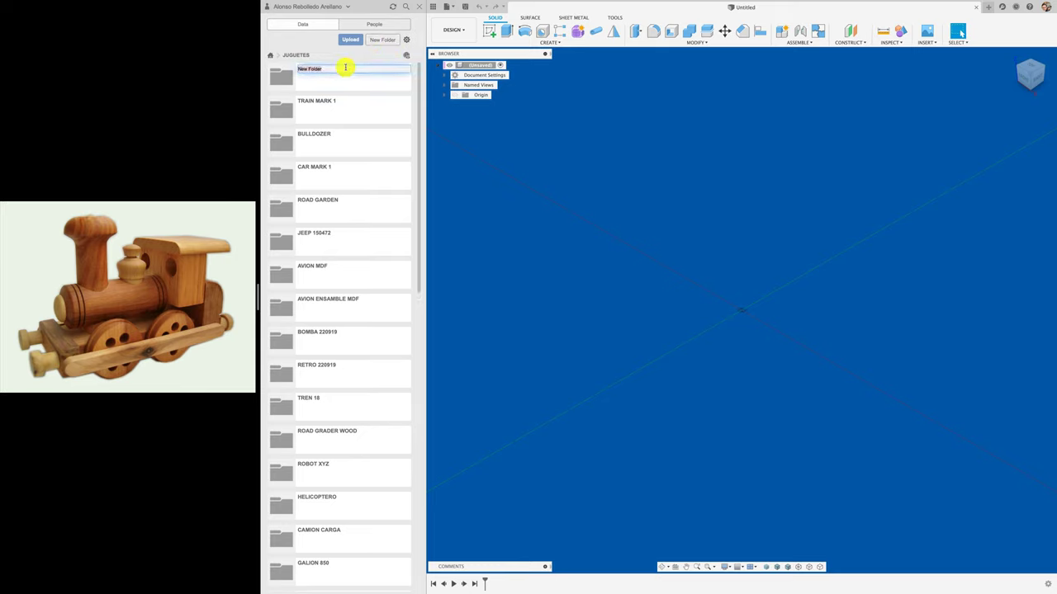
type("TREN")
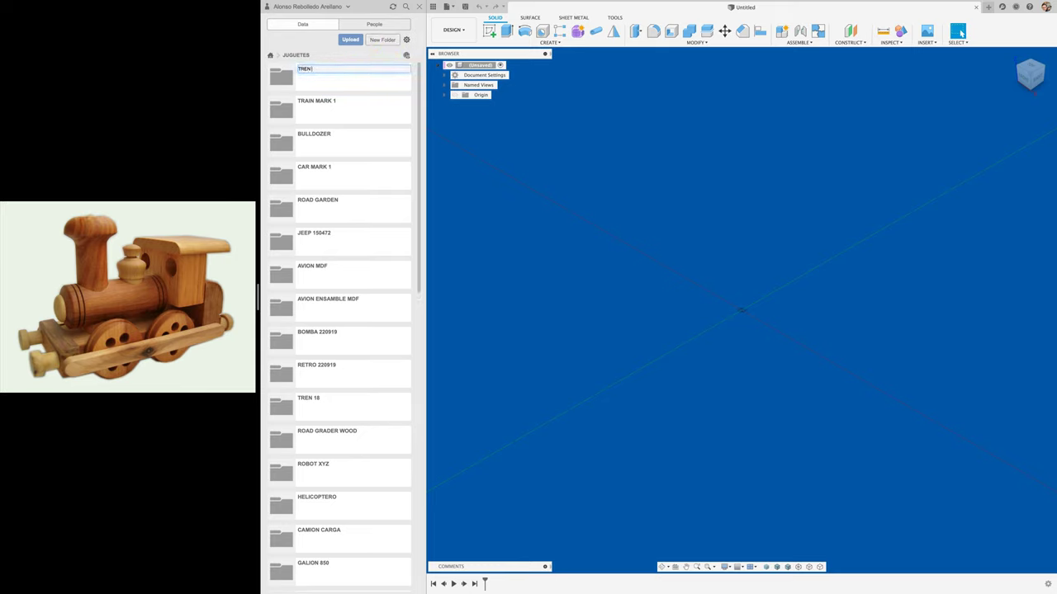
type(" MA")
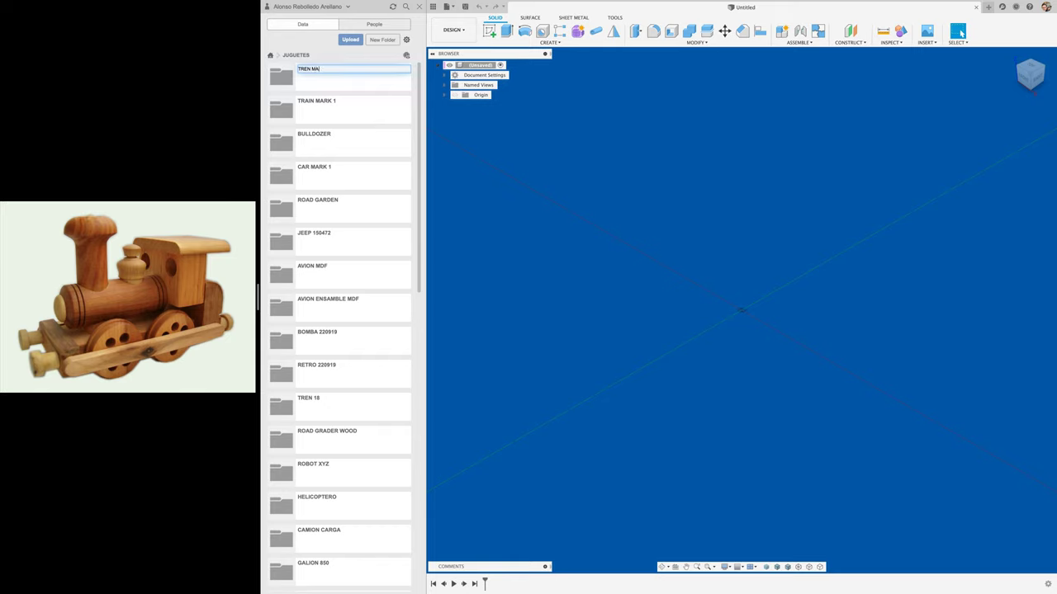
type("DERA")
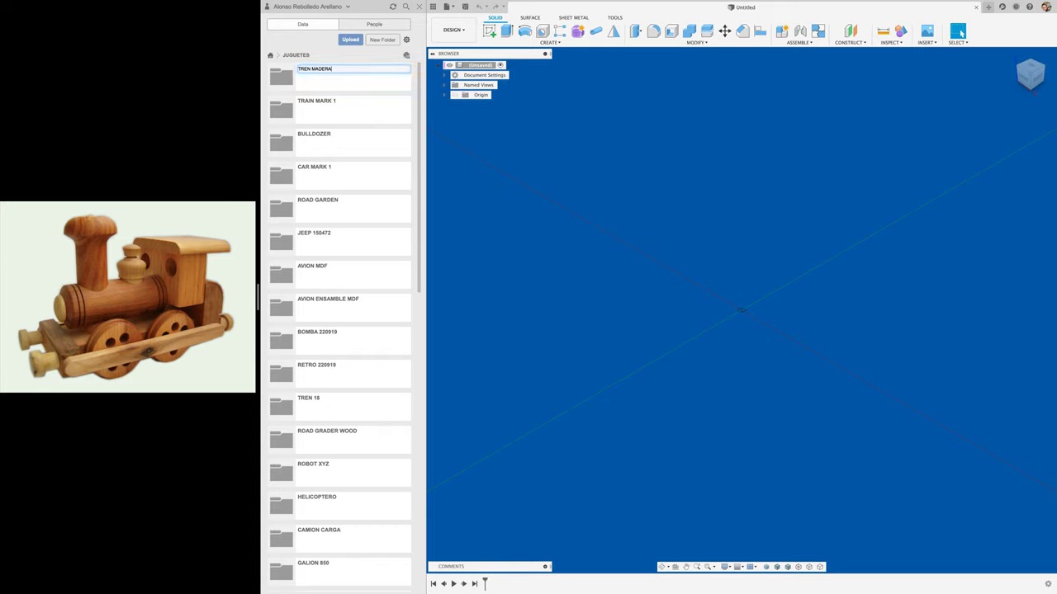
key("BackSpace")
key("BackSpace")
key("BackSpace")
key("BackSpace")
key("BackSpace")
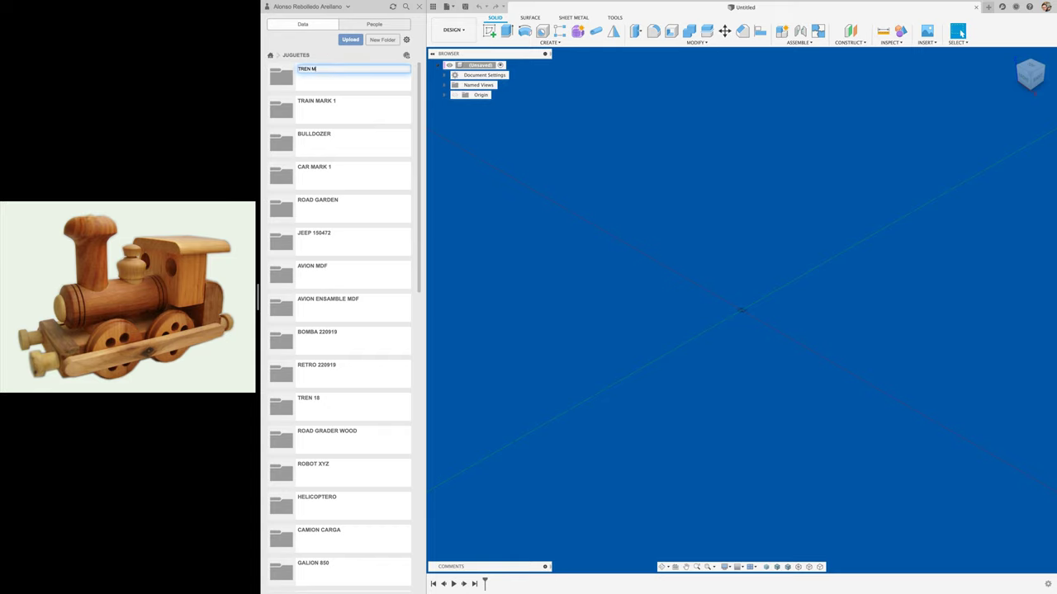
key("BackSpace")
type("606")
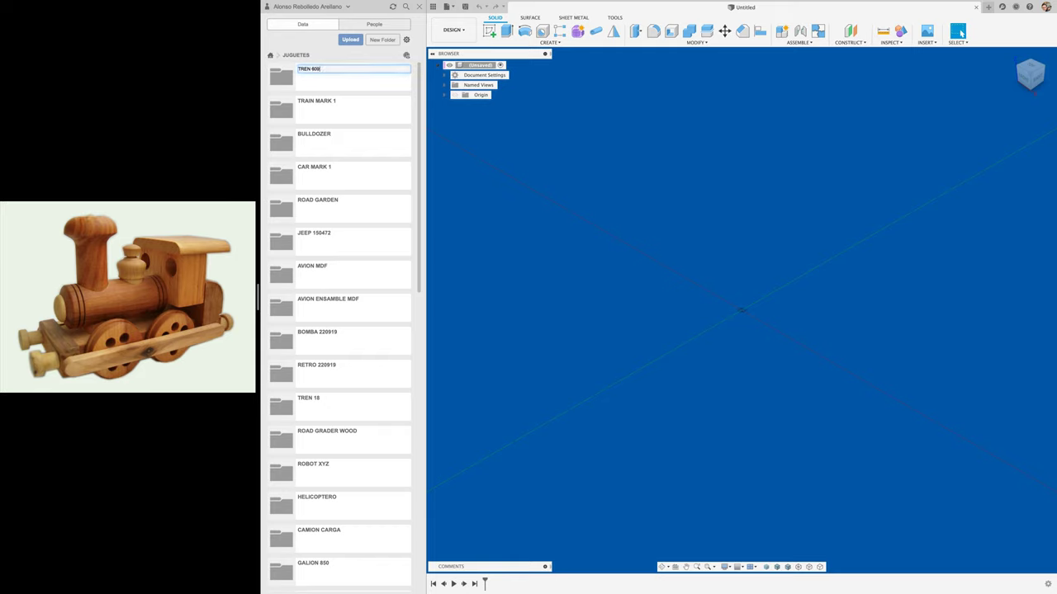
key("BackSpace")
type("92020")
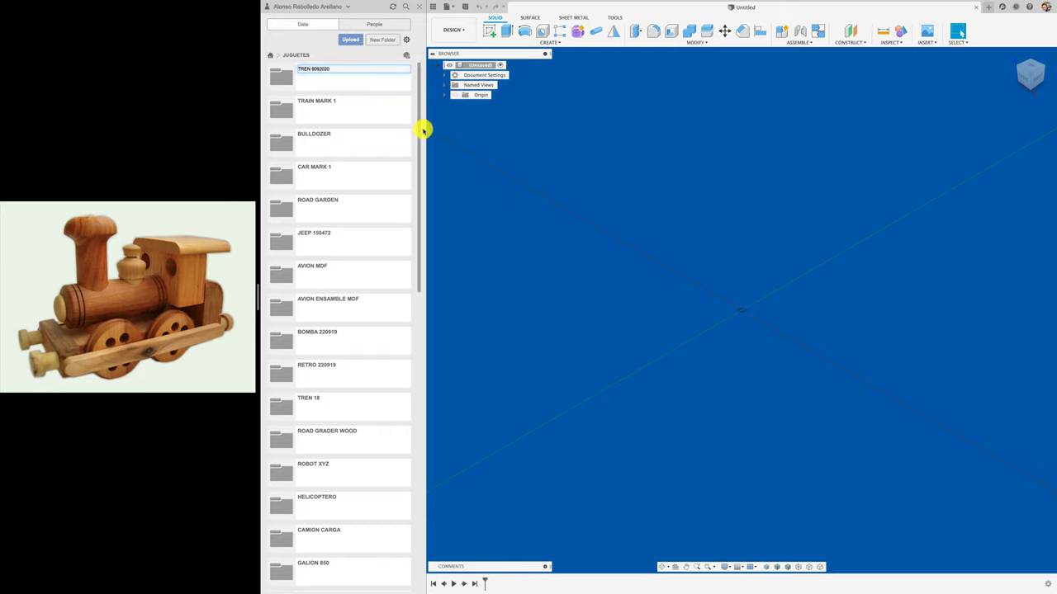
left_click_drag(313, 68, 327, 65)
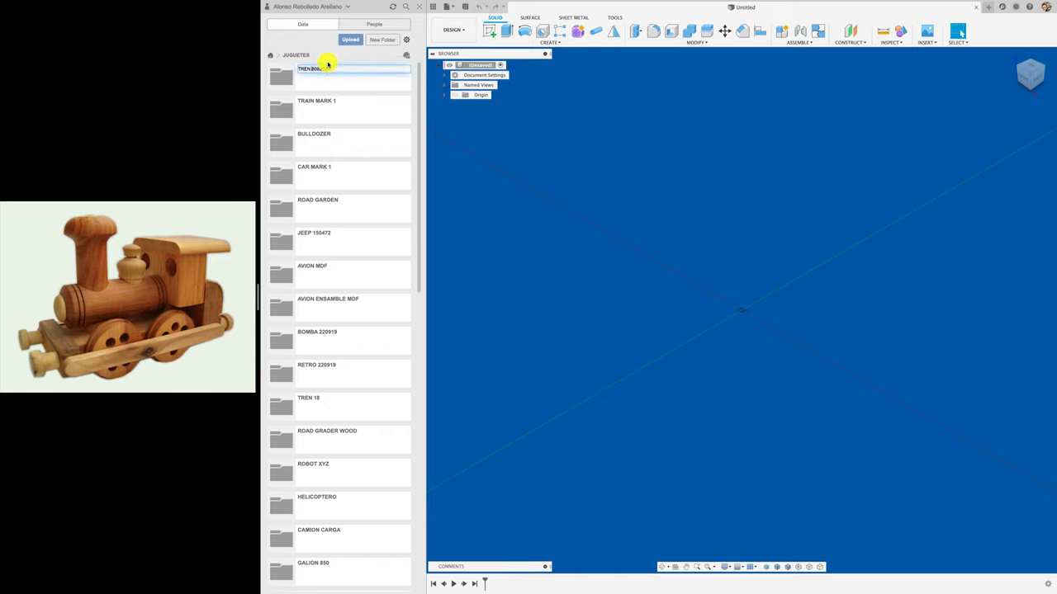
key("Return")
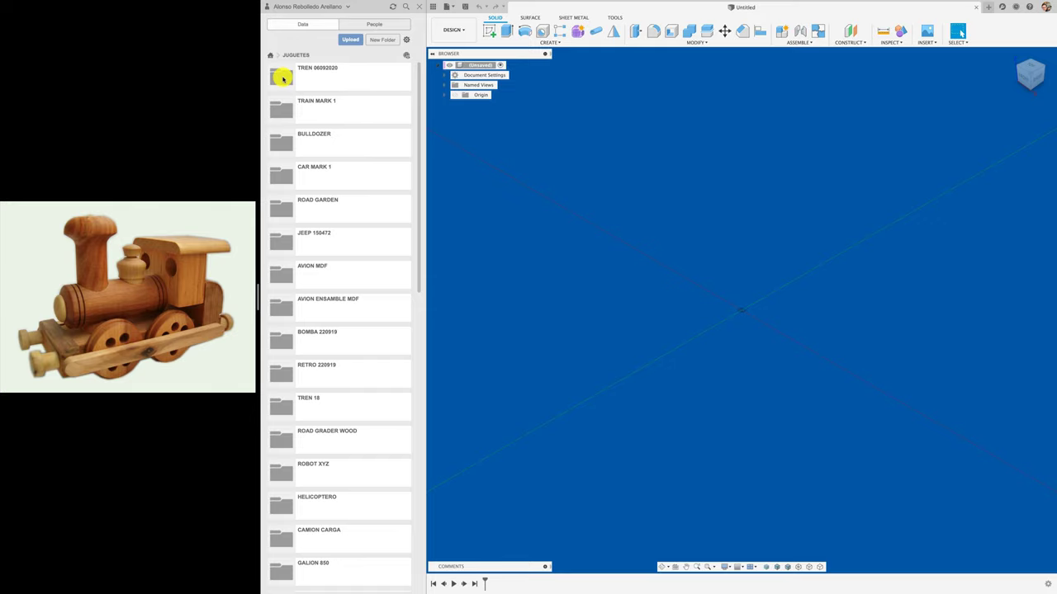
double_click(283, 77)
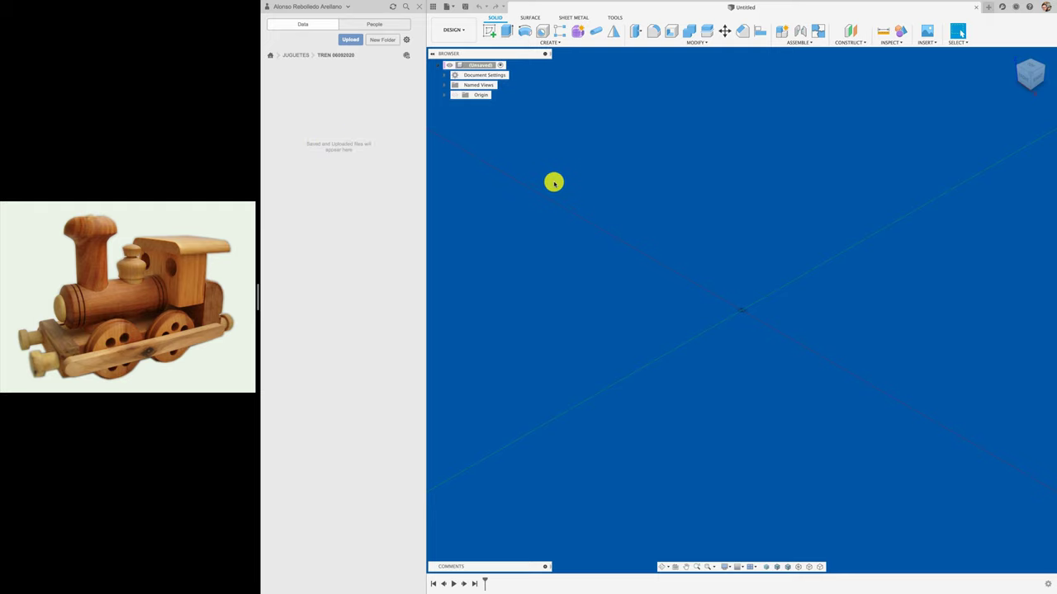
Change the job status from Working Online to Working Offline
left_click(1017, 8)
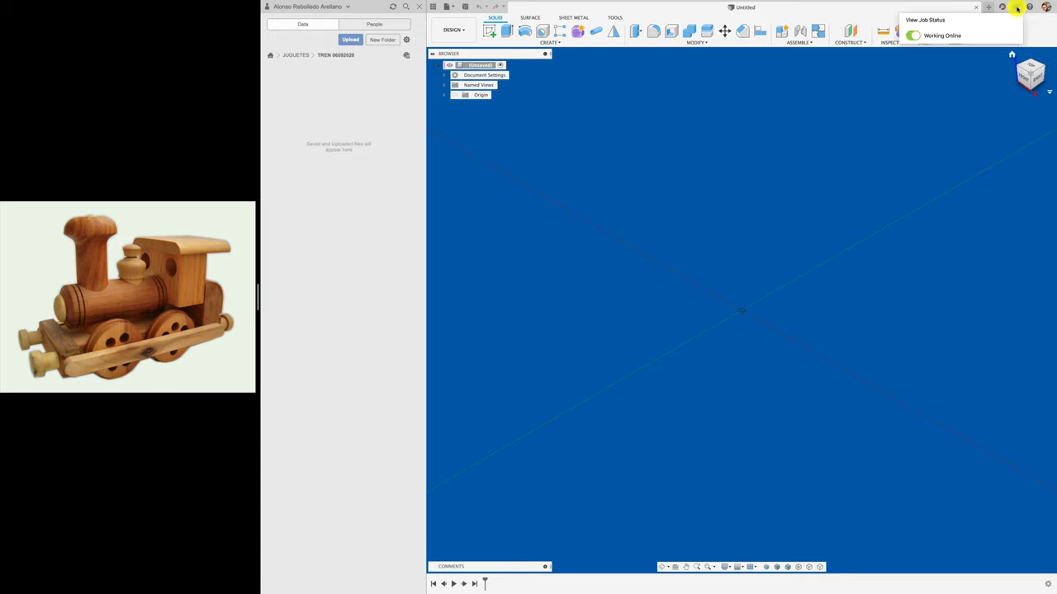
left_click(910, 35)
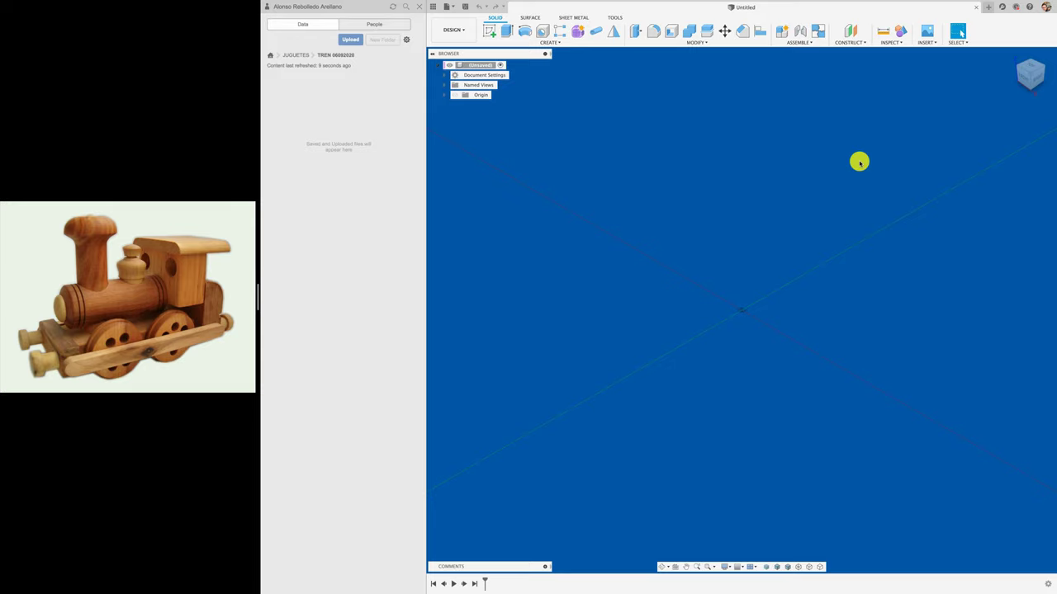
left_click(1015, 7)
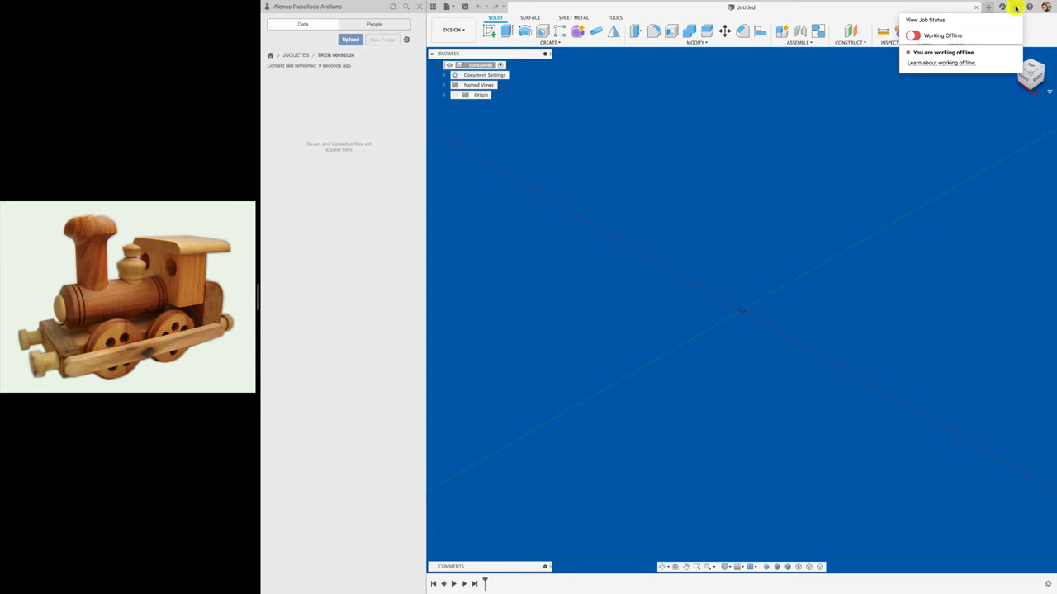
left_click(774, 89)
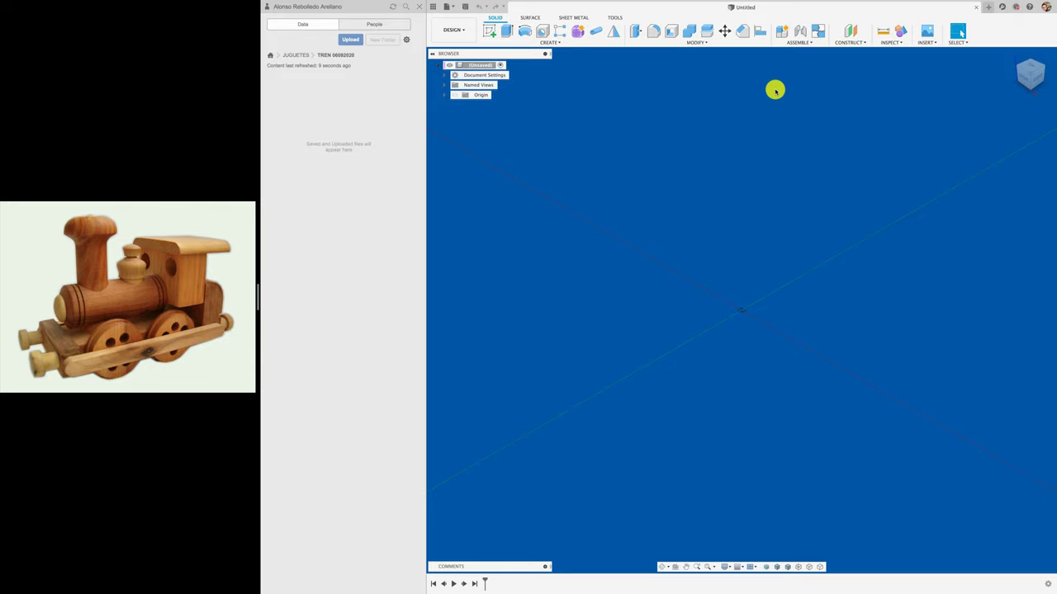
Save the design as TREN 06092020 in the JUGUETES > TREN 06092020 folder
left_click(464, 8)
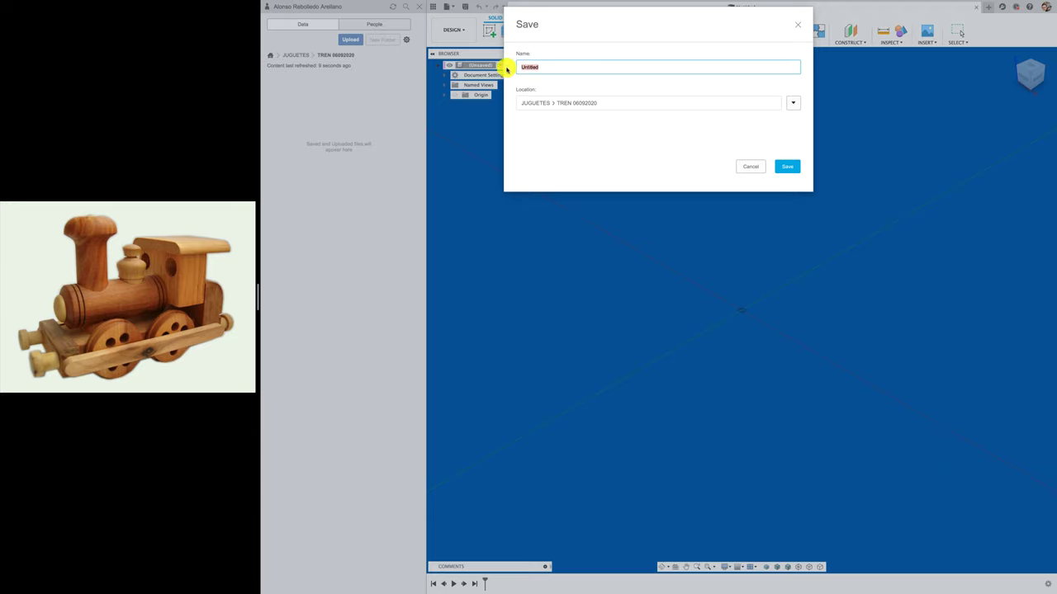
type("TREN 0")
type("6092020")
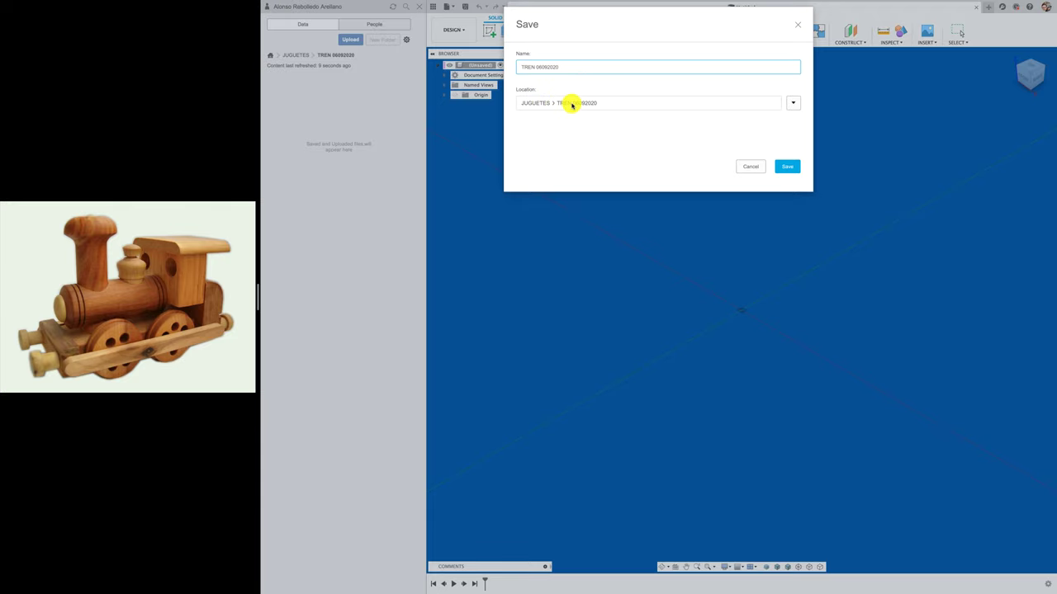
left_click(785, 166)
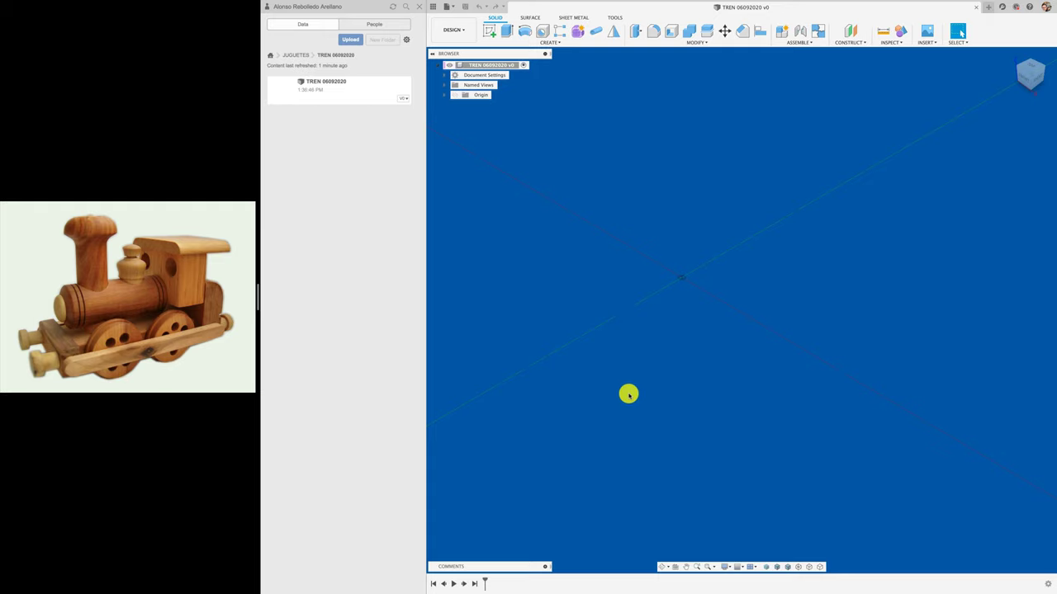
Set the viewport environment to Photo Booth and close the Data Panel
left_click(730, 567)
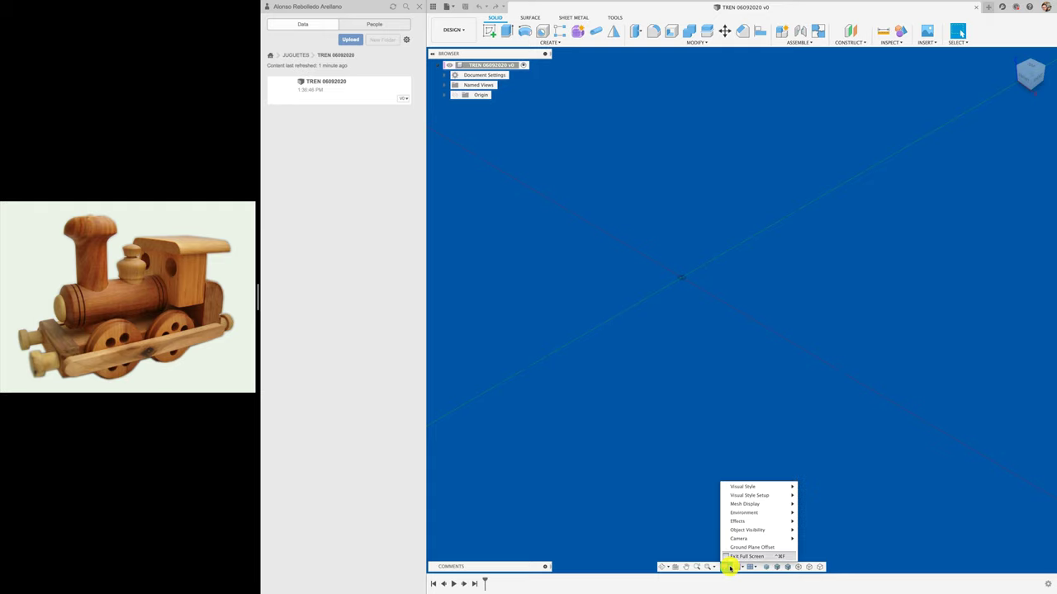
mouse_move(743, 512)
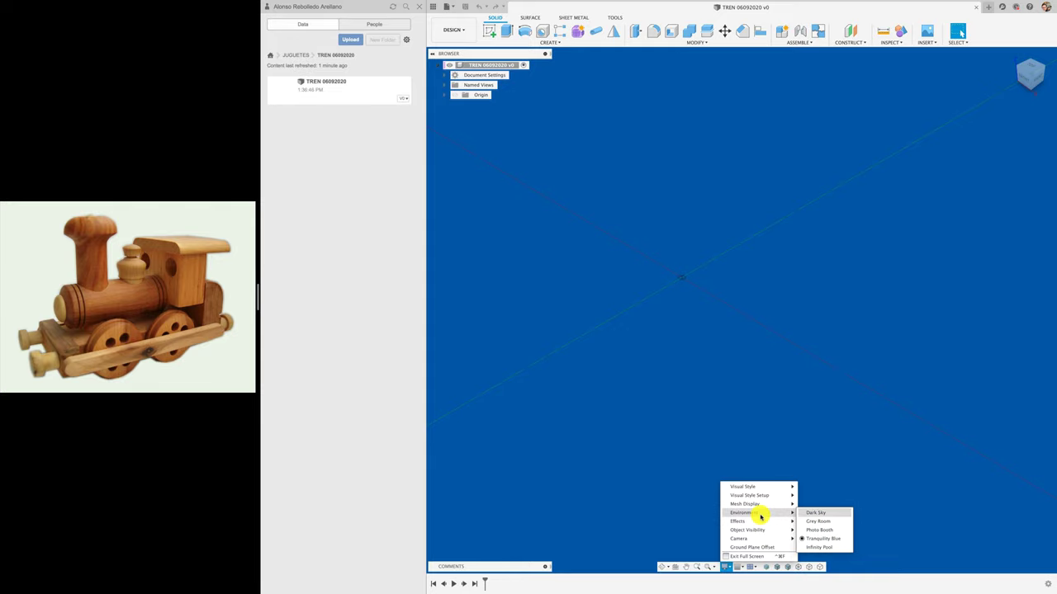
left_click(820, 531)
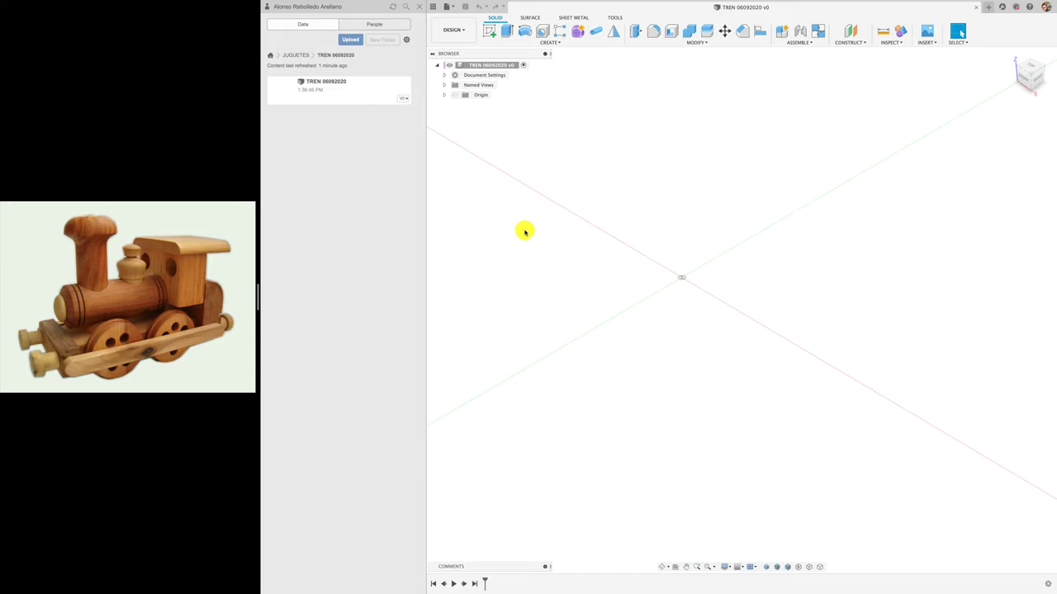
left_click(418, 8)
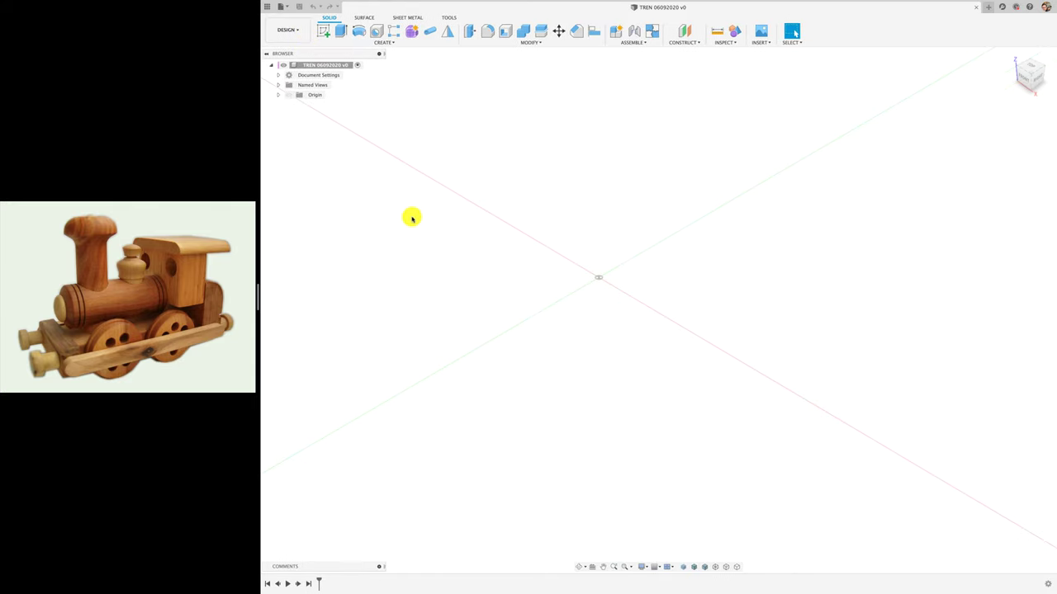
Add a new component named BASE under the design root, then start Create Sketch
left_click_drag(258, 297, 214, 298)
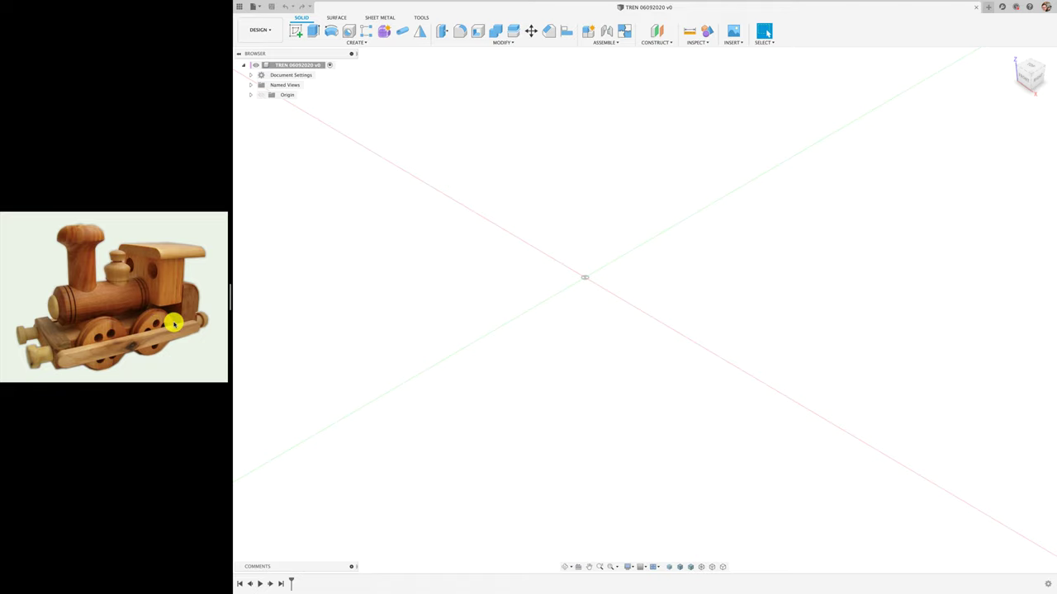
double_click(307, 66)
right_click(307, 66)
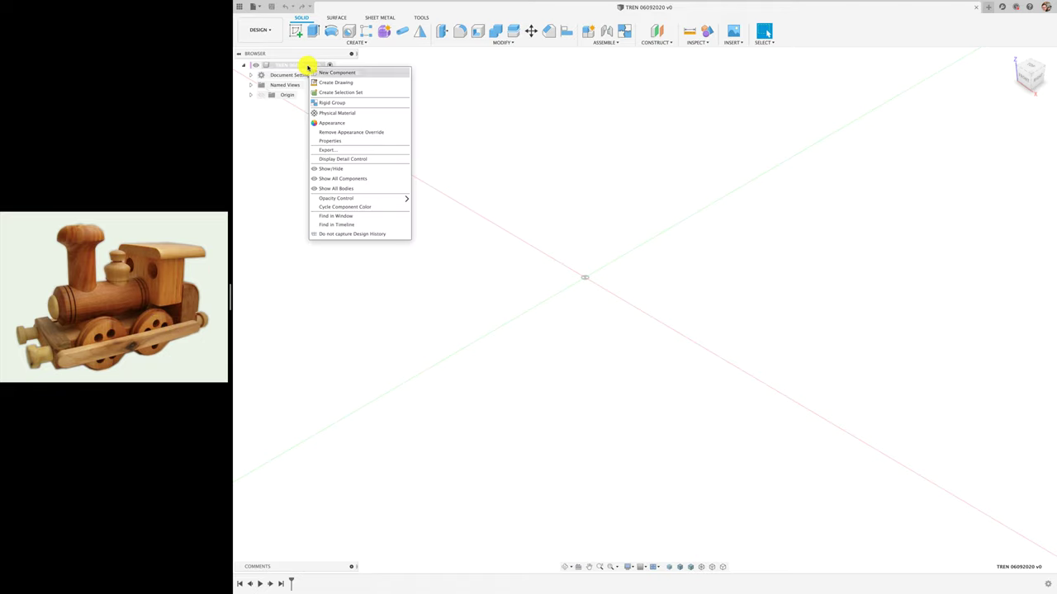
left_click(330, 71)
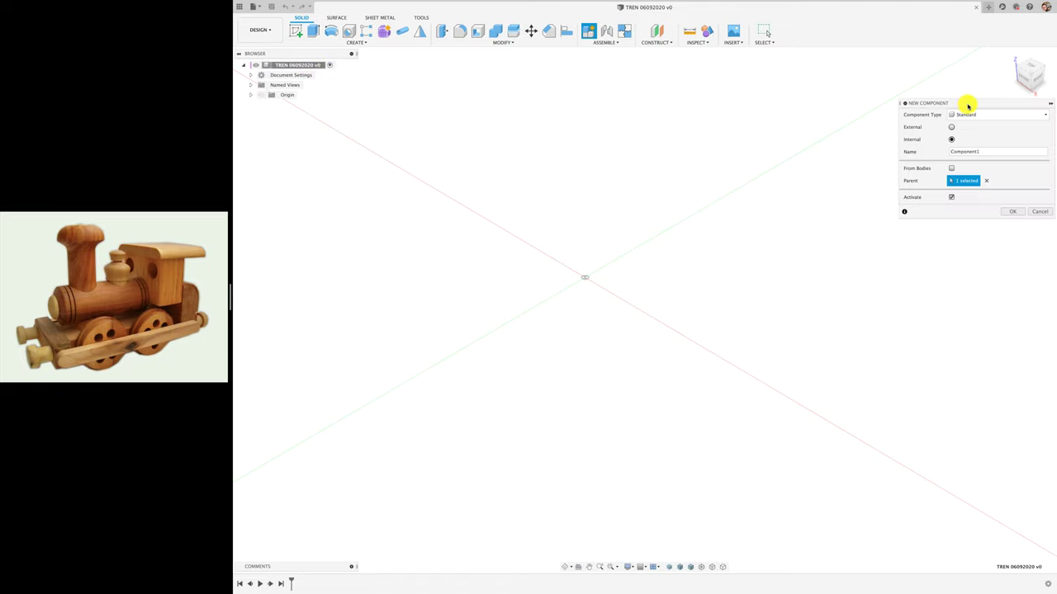
left_click_drag(967, 103, 528, 122)
double_click(550, 170)
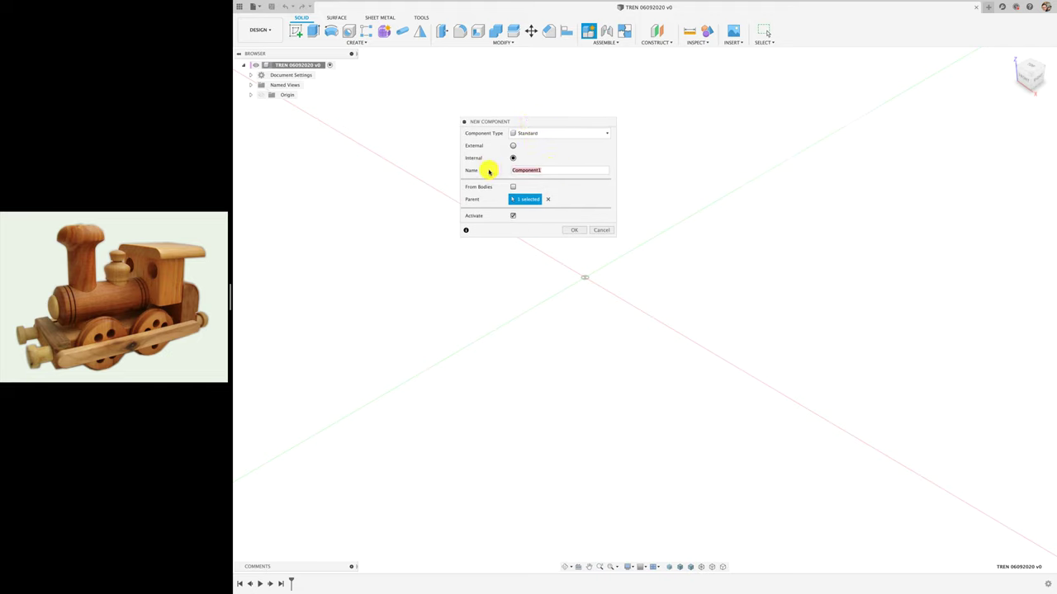
type("BASE")
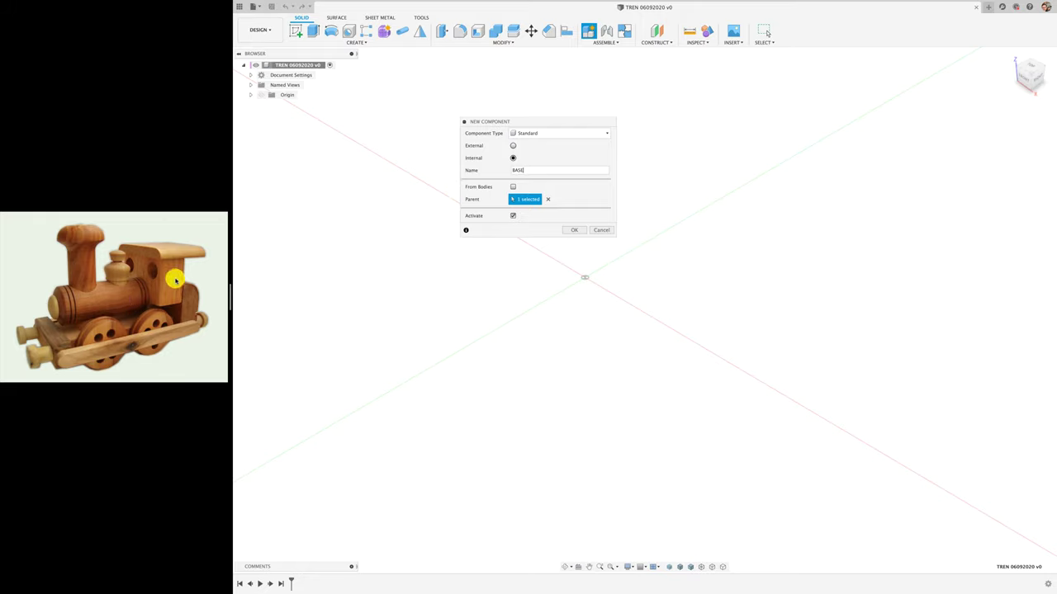
left_click(575, 230)
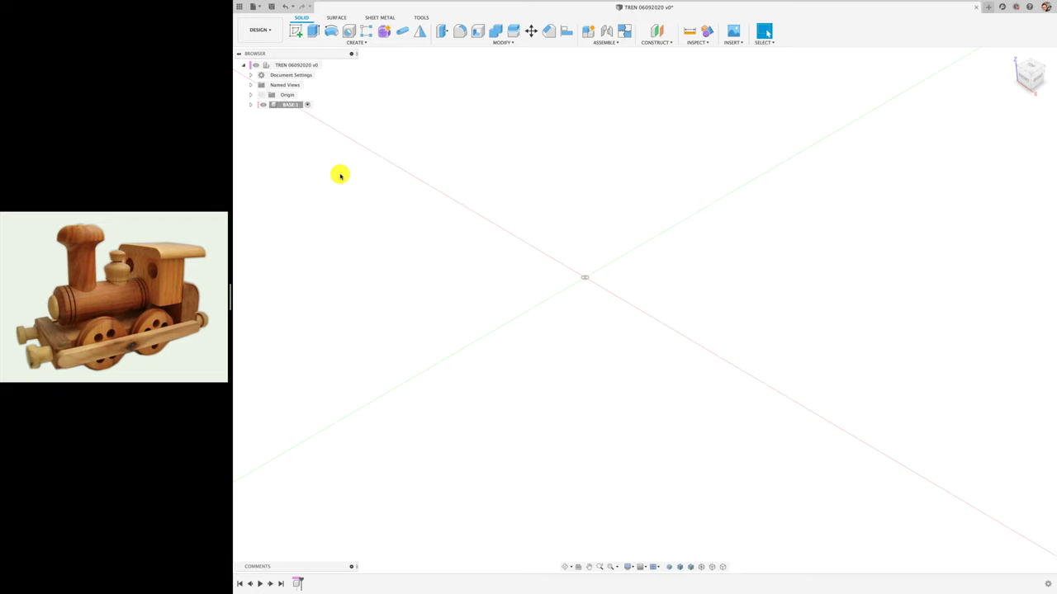
left_click(295, 31)
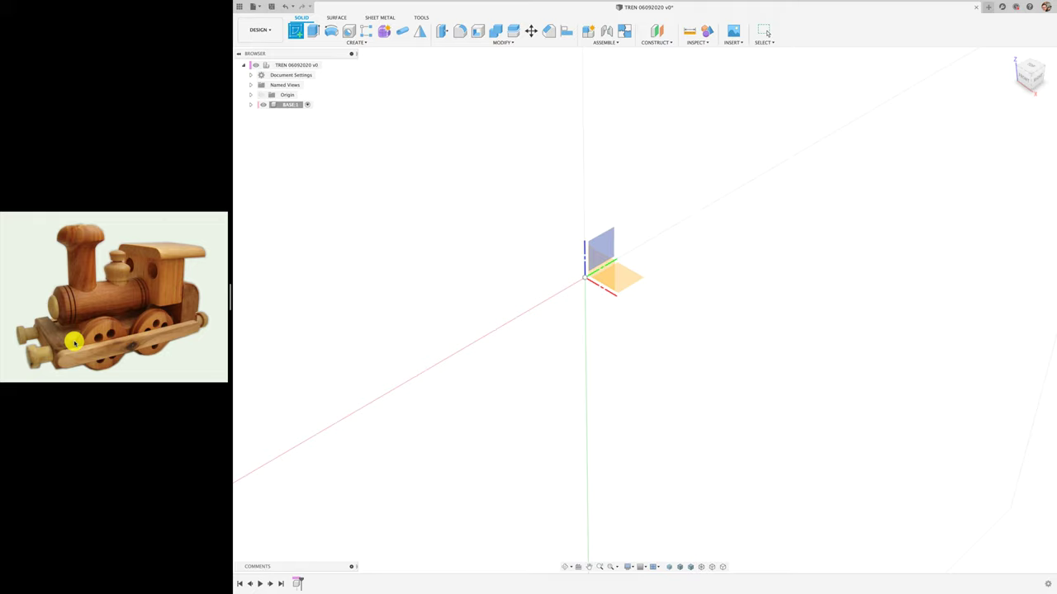
Start the sketch on an origin plane of BASE and set the view to TOP
left_click(625, 264)
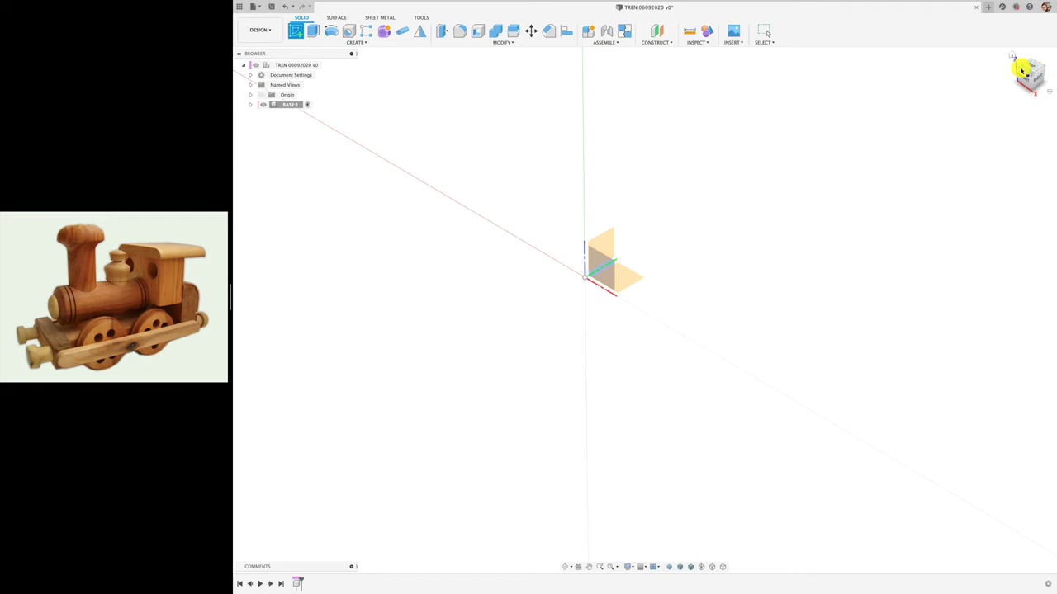
left_click(1021, 71)
left_click(631, 279)
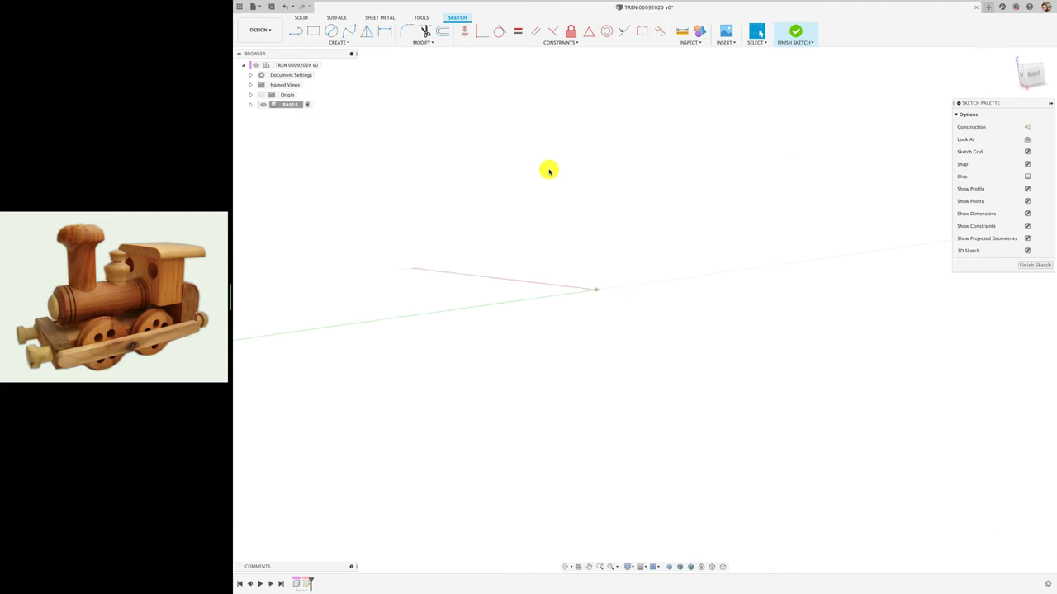
left_click(566, 567)
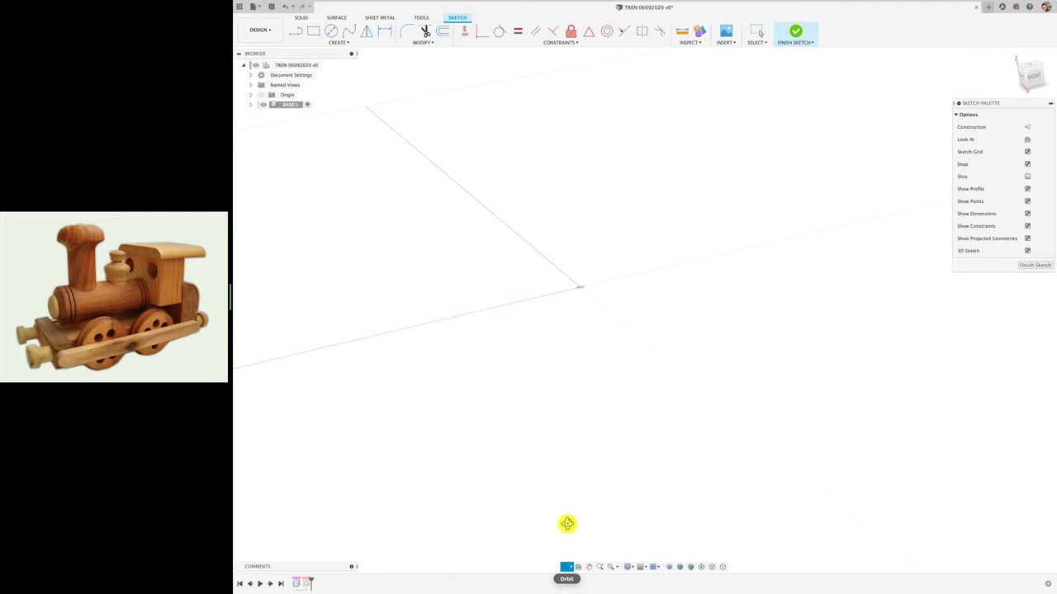
mouse_move(566, 523)
left_mouse_down()
mouse_move(584, 366)
mouse_move(606, 338)
mouse_move(591, 352)
mouse_move(601, 360)
left_mouse_up()
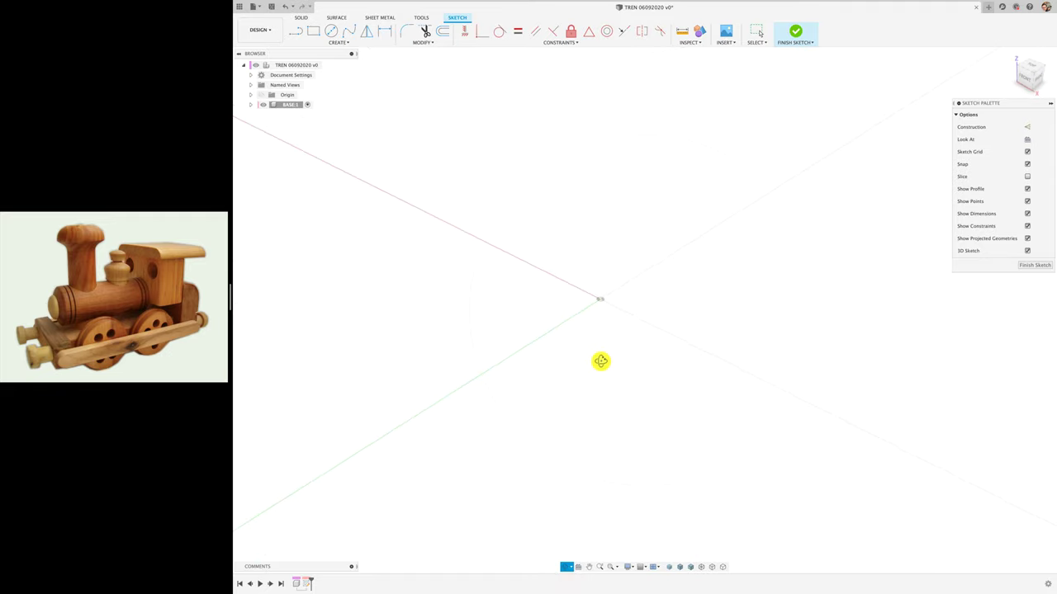
left_click(1032, 69)
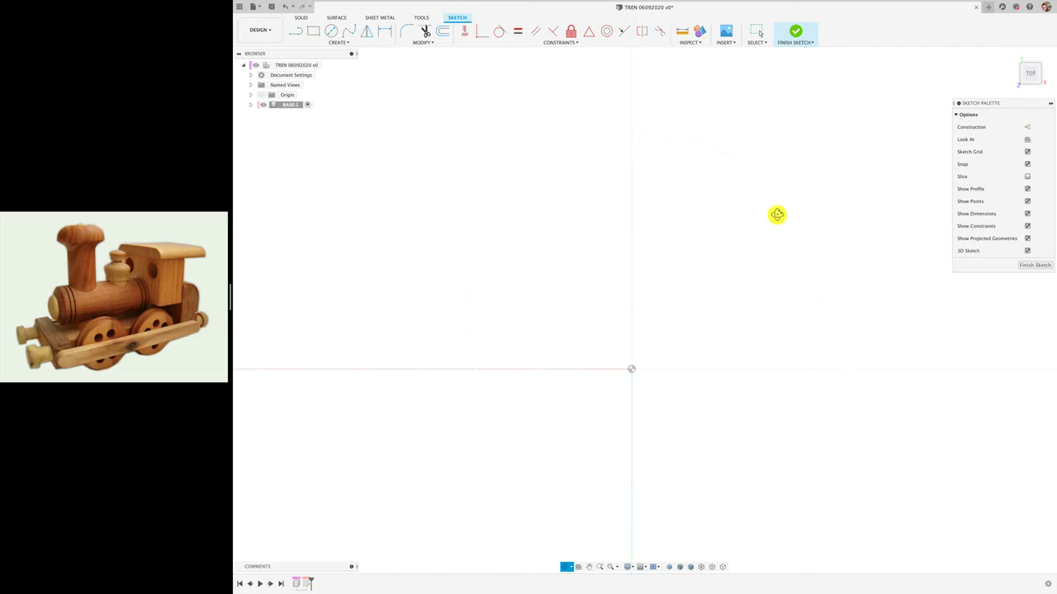
Draw a 2-point rectangle with its first corner at the origin
left_click(313, 31)
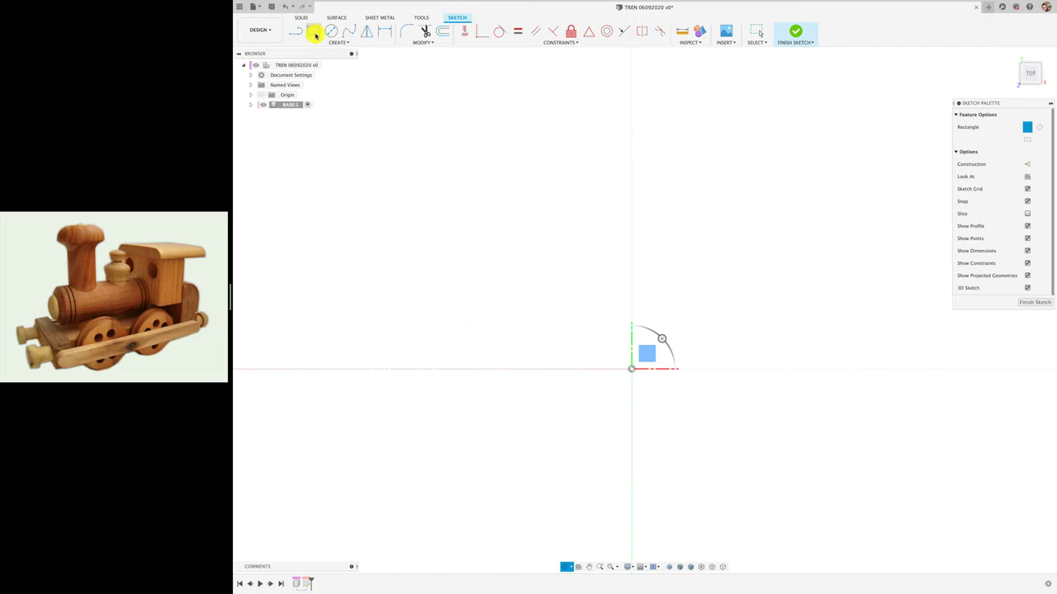
left_click(632, 368)
left_click(905, 222)
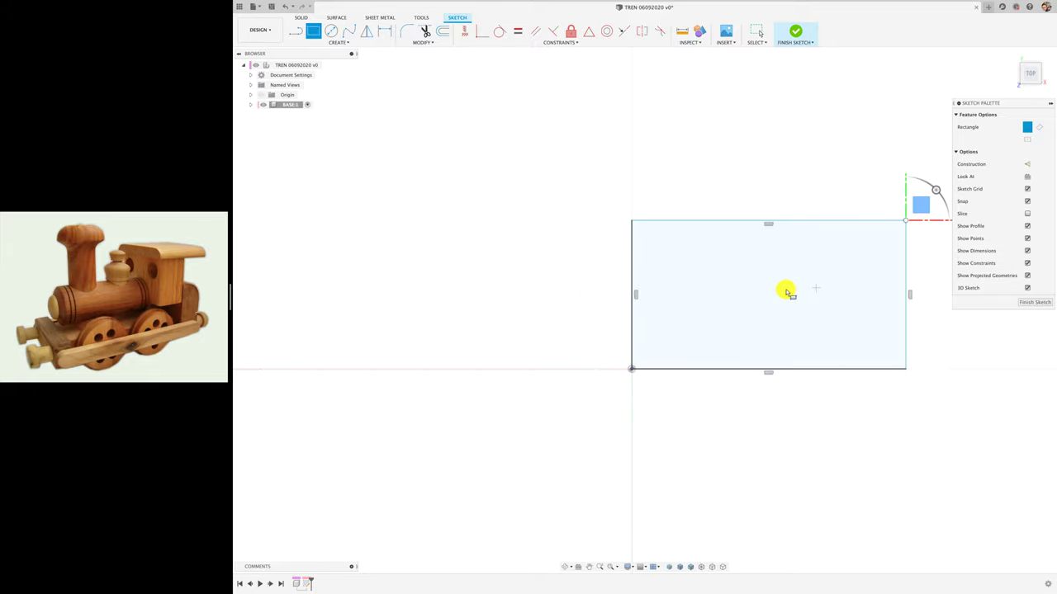
Dimension the rectangle 250 mm wide and 120 mm tall, then finish Sketch1
key("d")
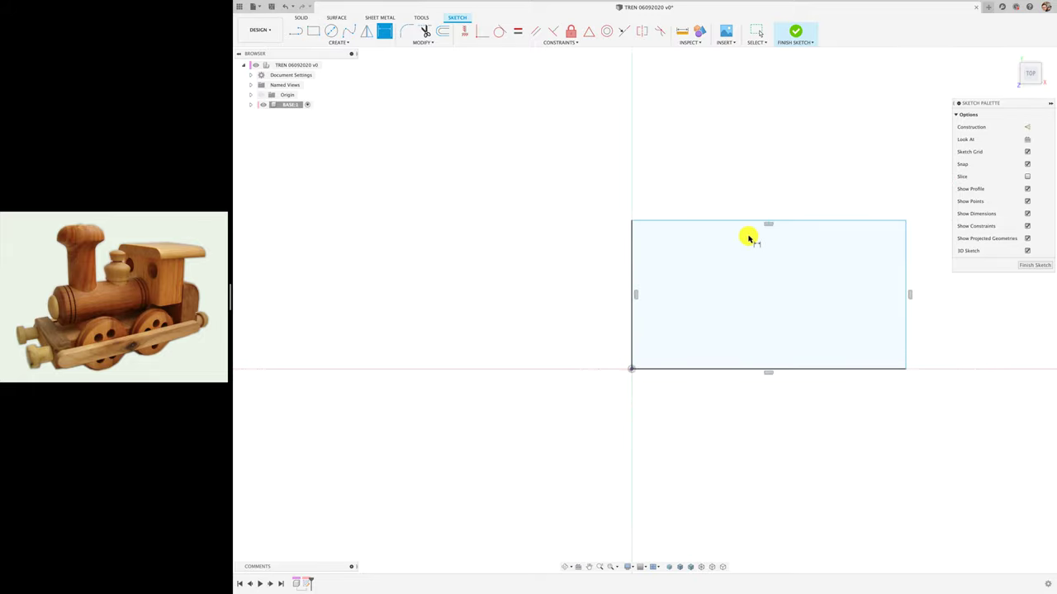
left_click(717, 373)
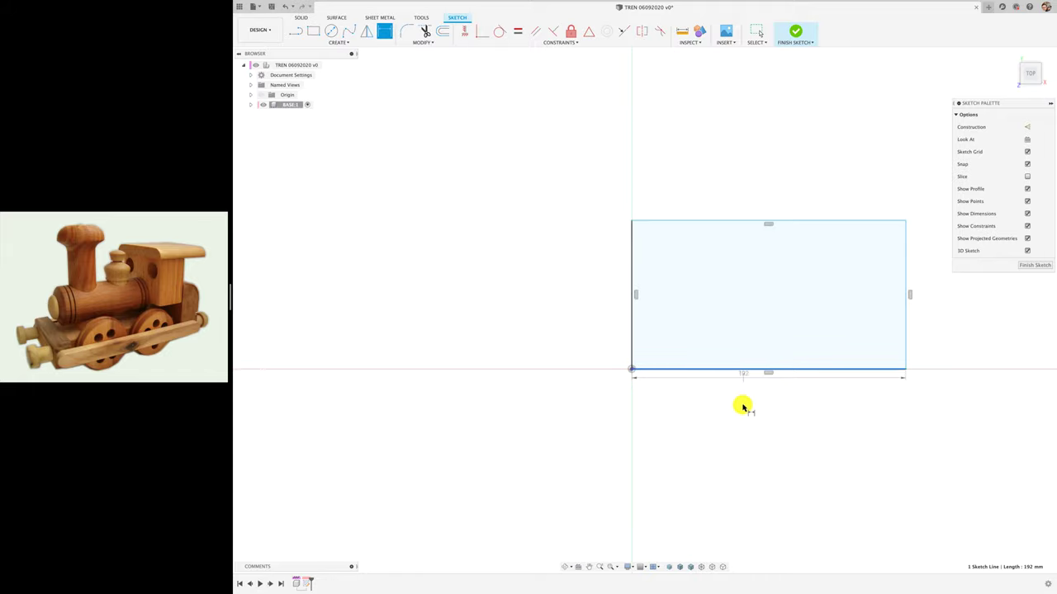
left_click(766, 439)
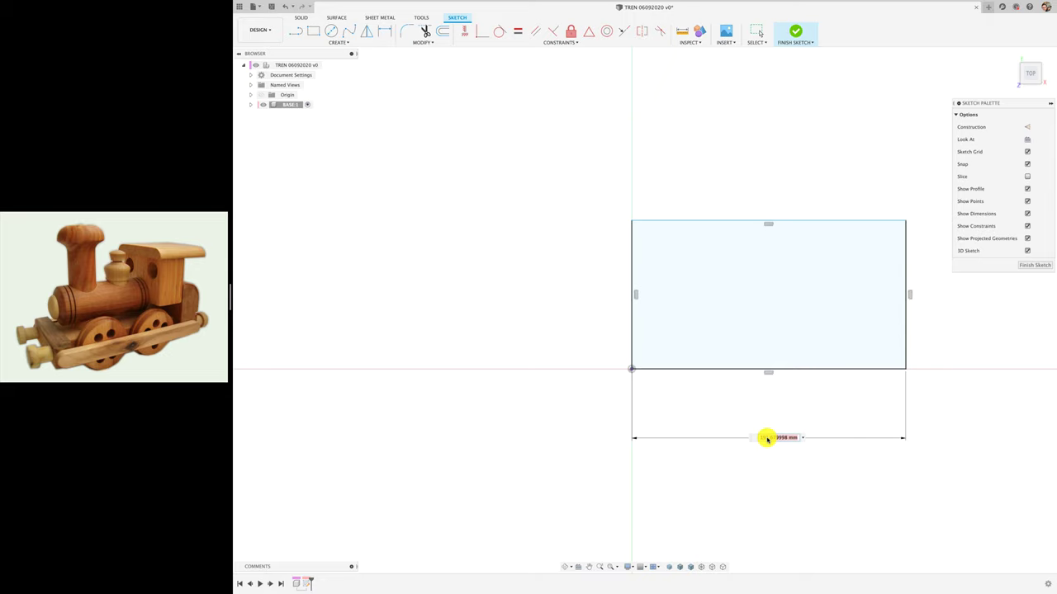
type("250")
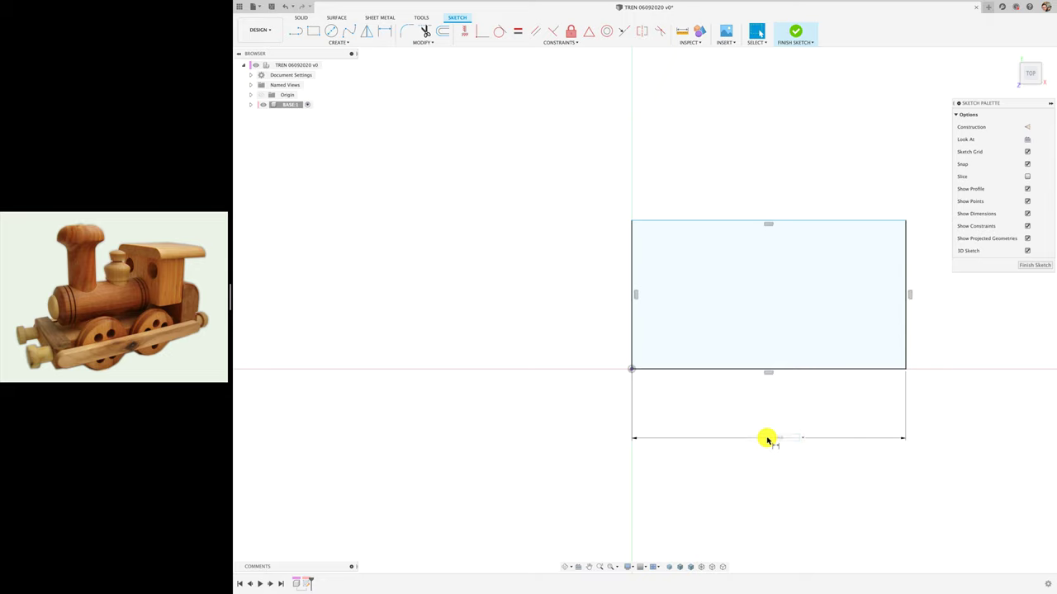
key("Return")
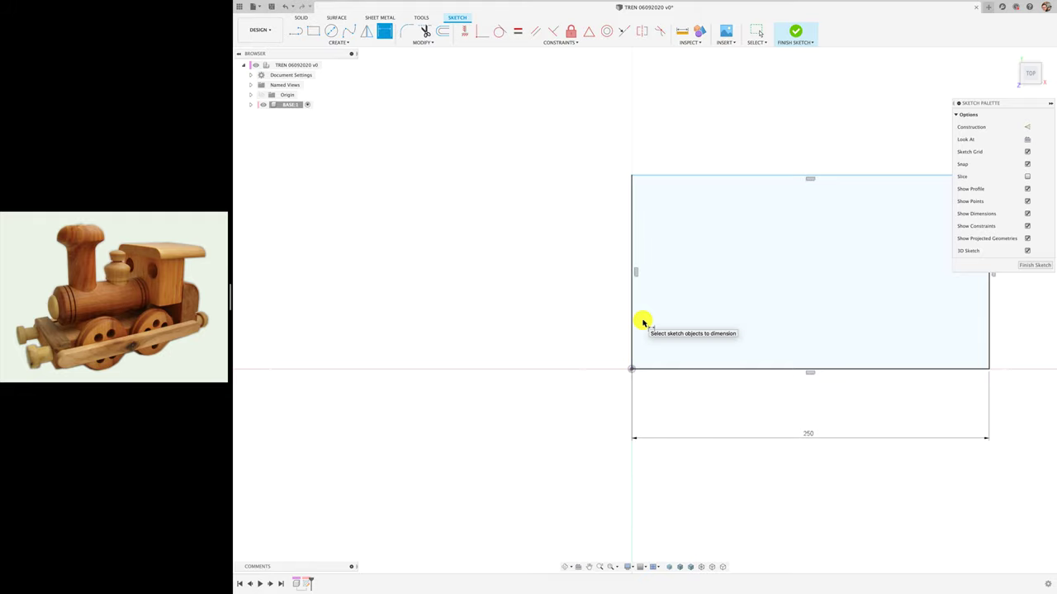
left_click(632, 313)
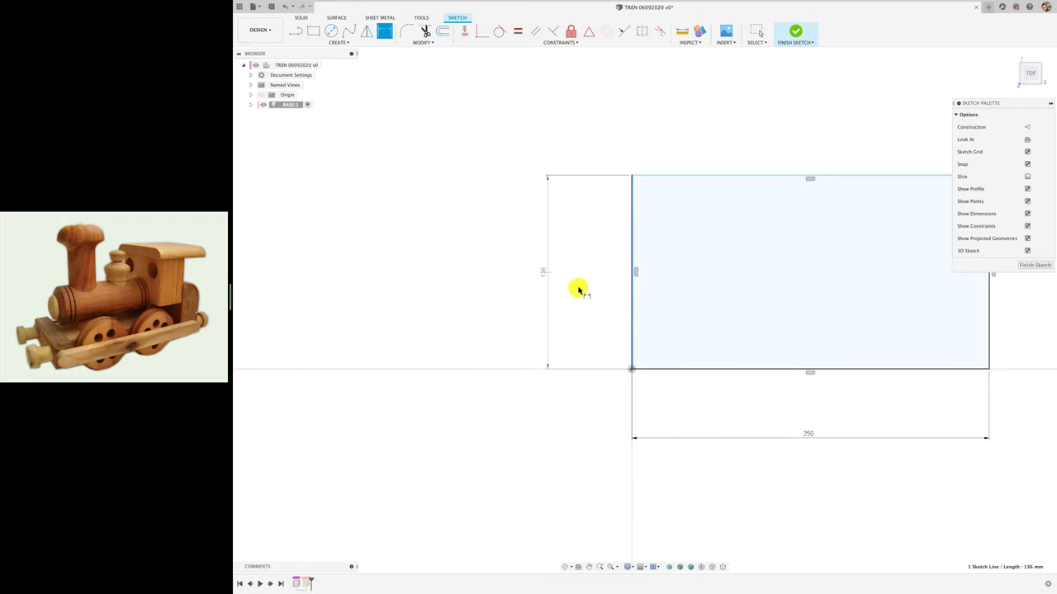
left_click(561, 280)
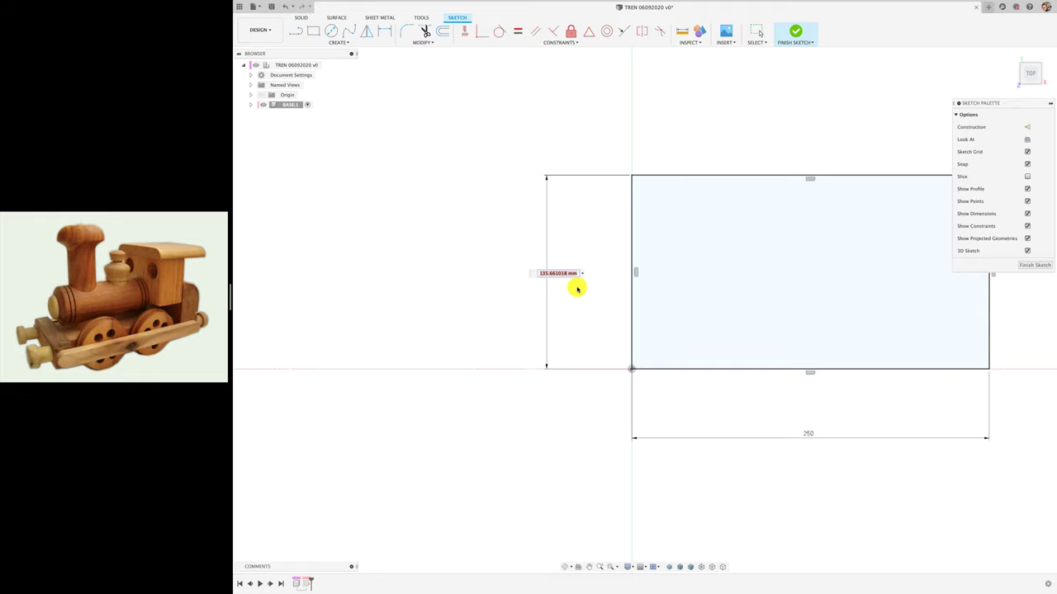
type("120")
key("Return")
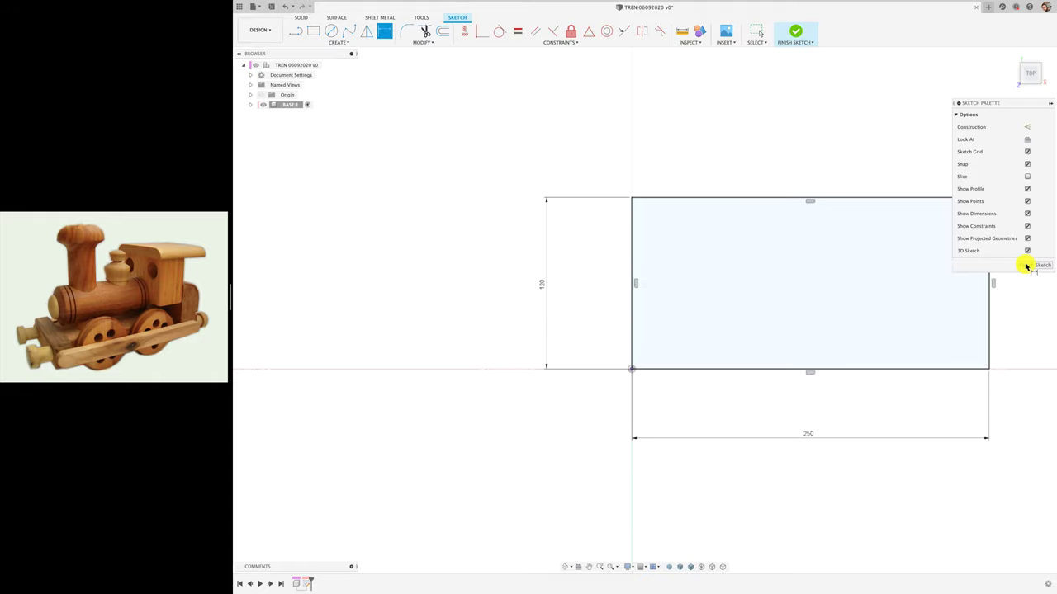
left_click(795, 34)
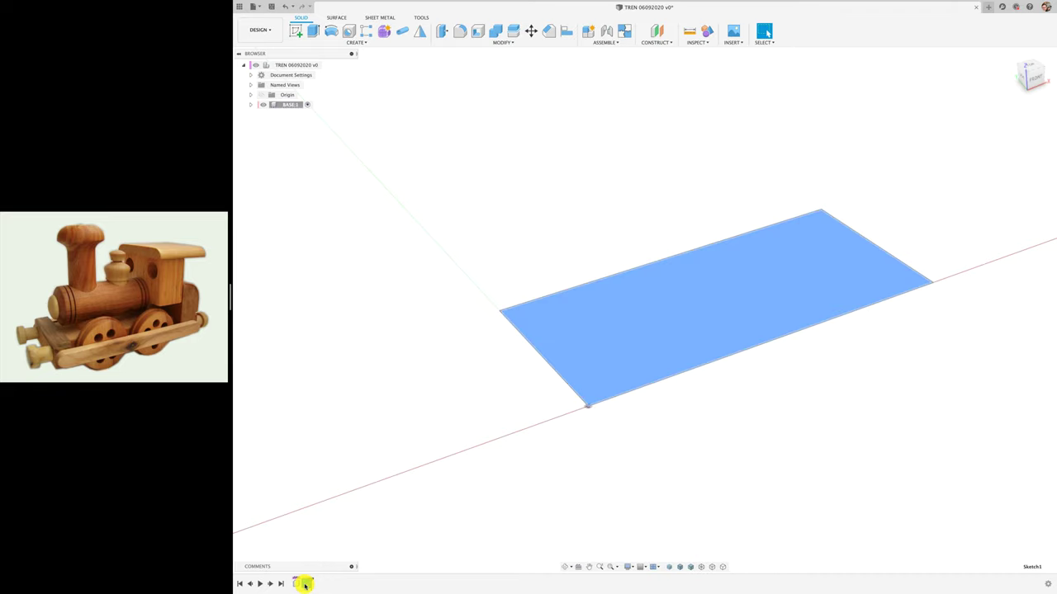
Reopen Sketch1 and change the base rectangle's 250 mm width dimension to 260 mm
right_click(304, 585)
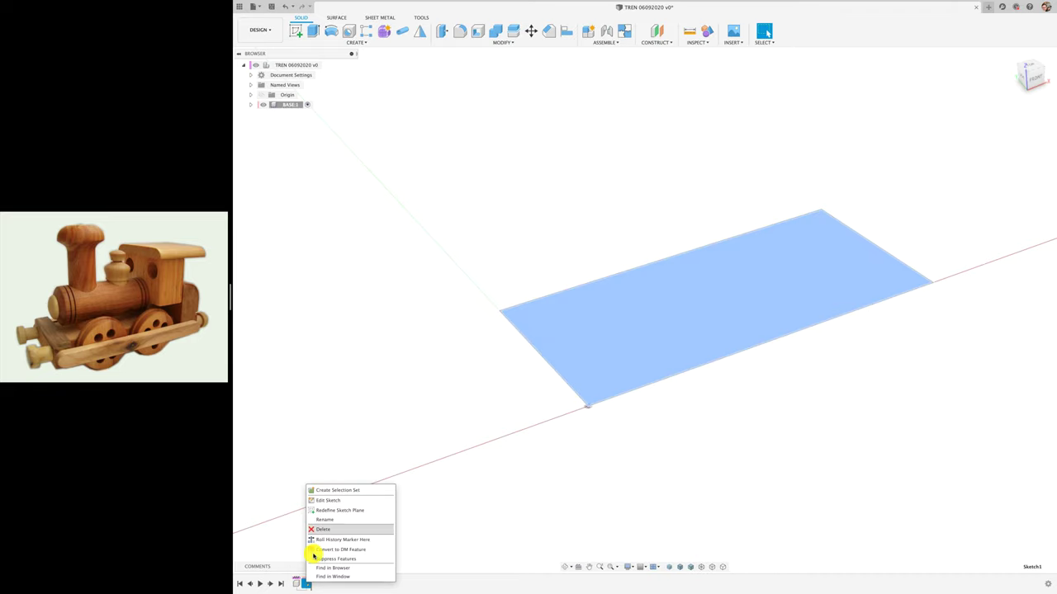
left_click(328, 501)
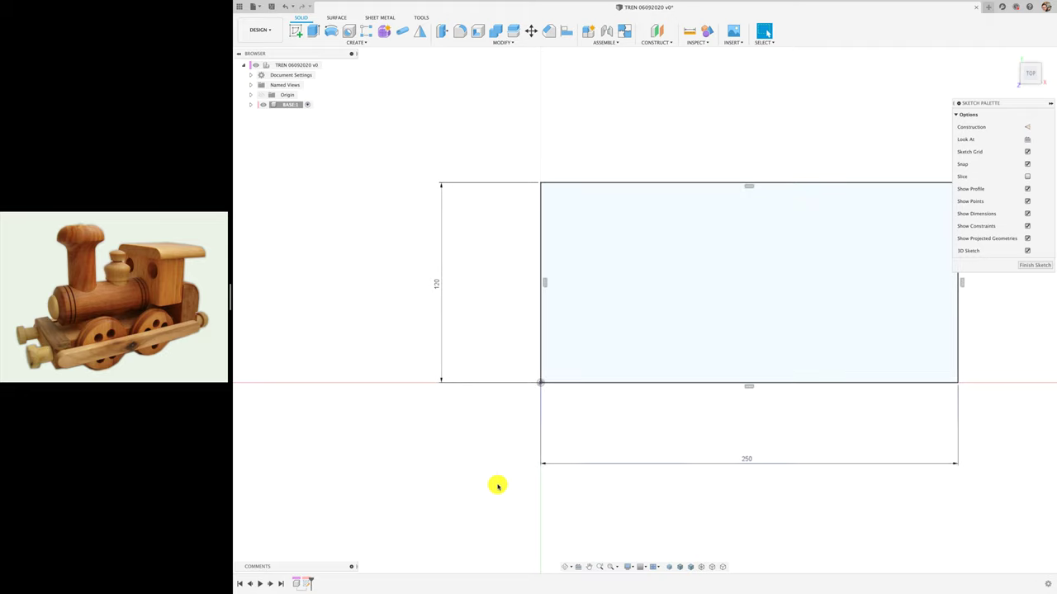
double_click(746, 461)
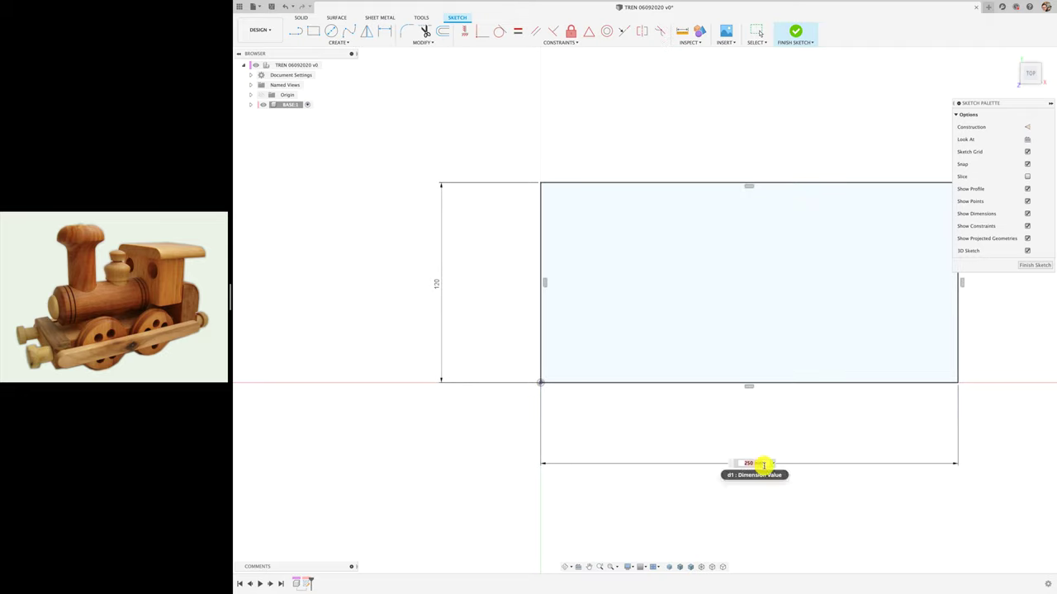
type("260")
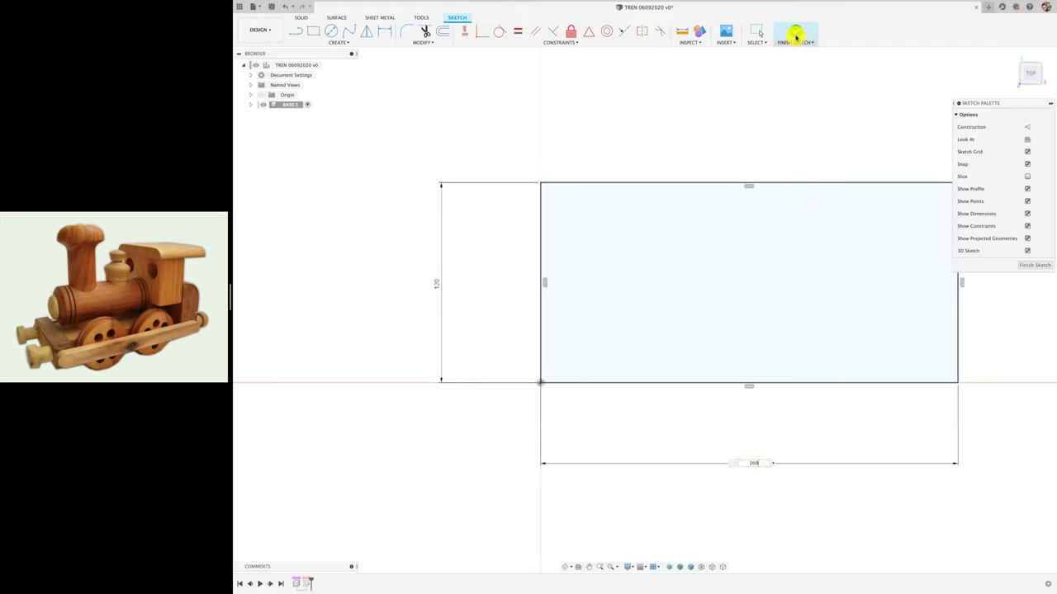
left_click(795, 36)
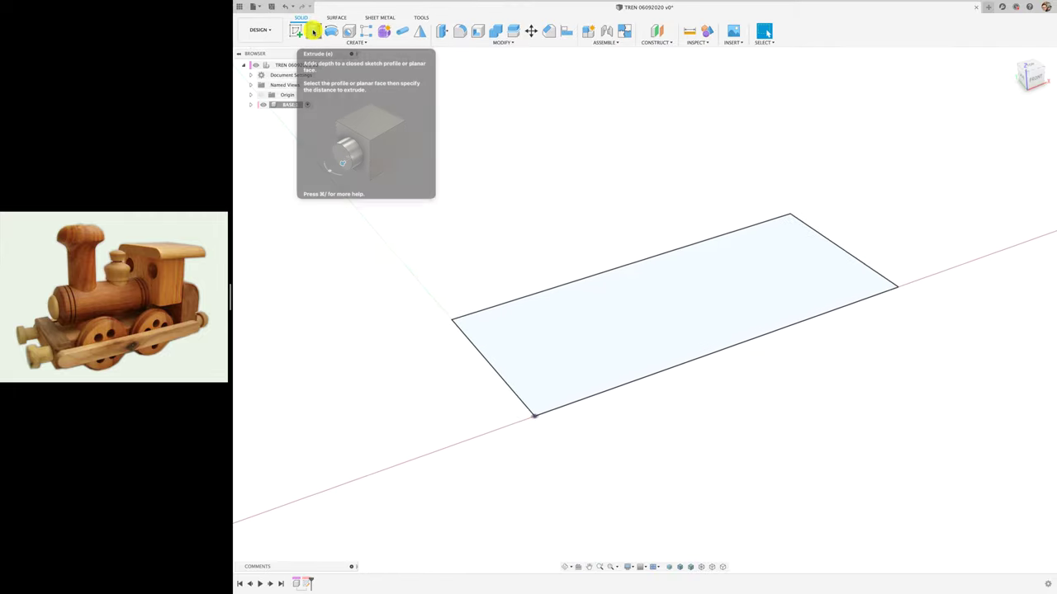
Extrude the base rectangle profile 30 mm upward as a new body
left_click(313, 30)
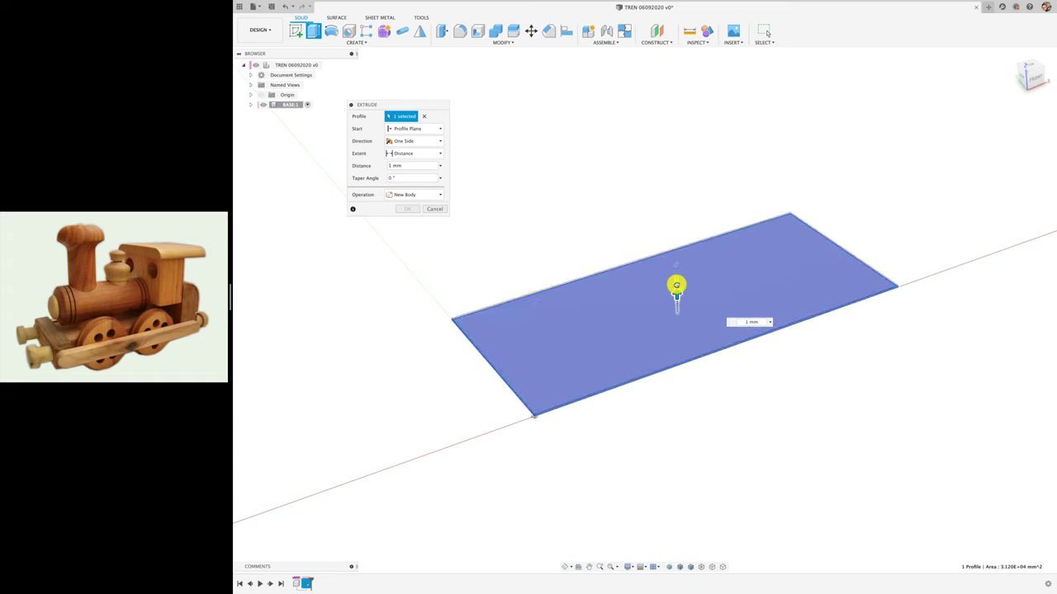
left_click_drag(676, 295, 675, 250)
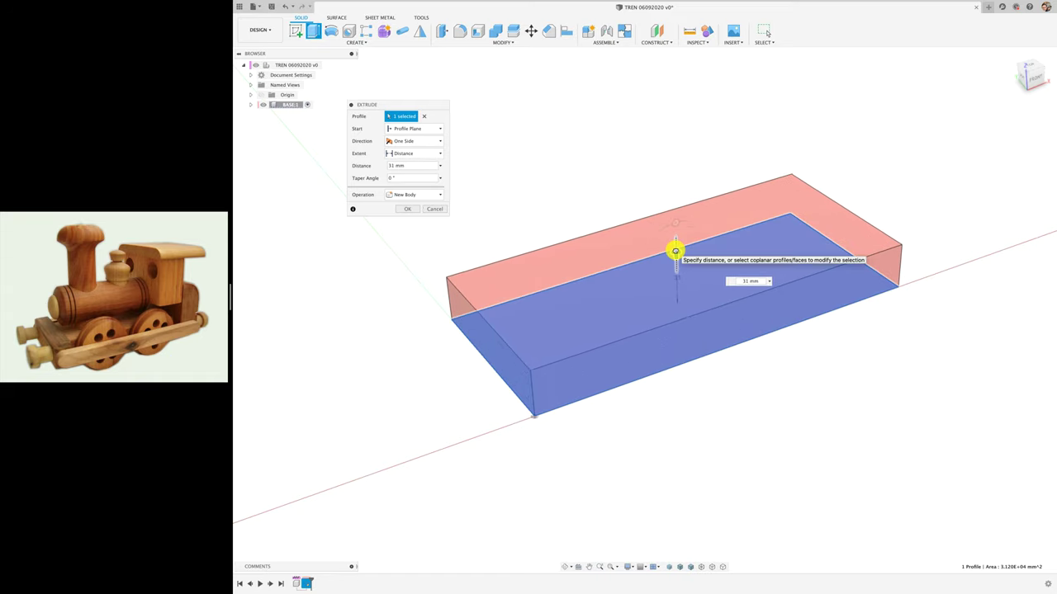
left_click_drag(676, 250, 675, 252)
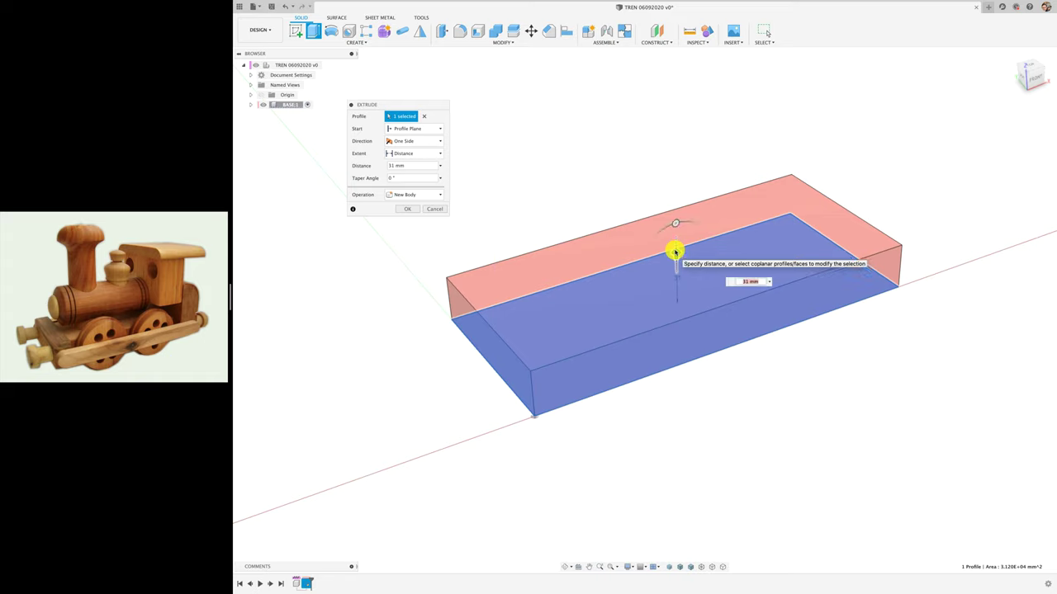
type("30")
left_click(406, 209)
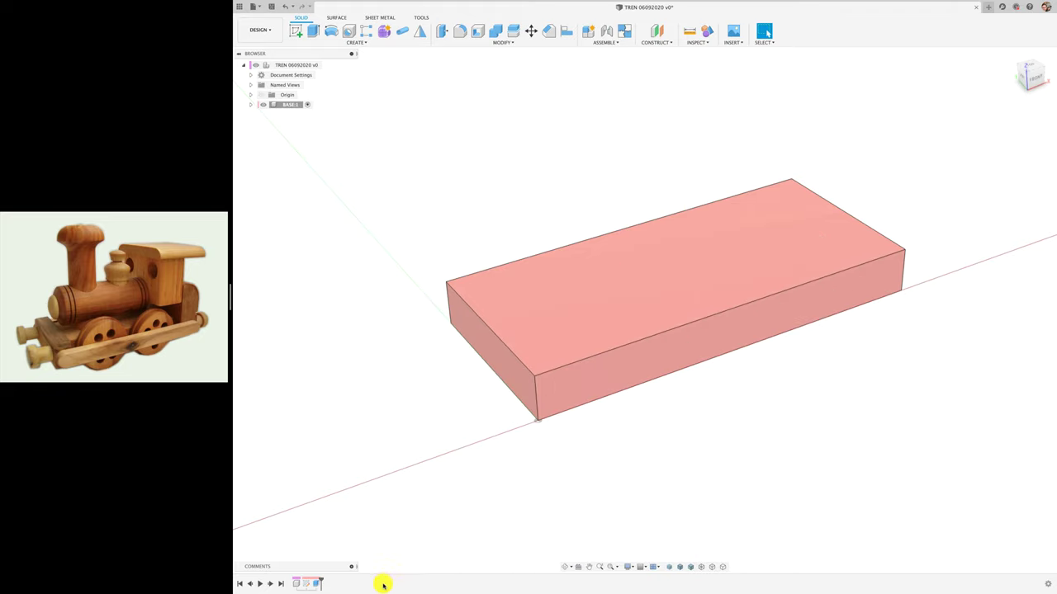
Edit Extrude1 and stretch the block upward to about 95 mm
left_click(316, 584)
right_click(316, 585)
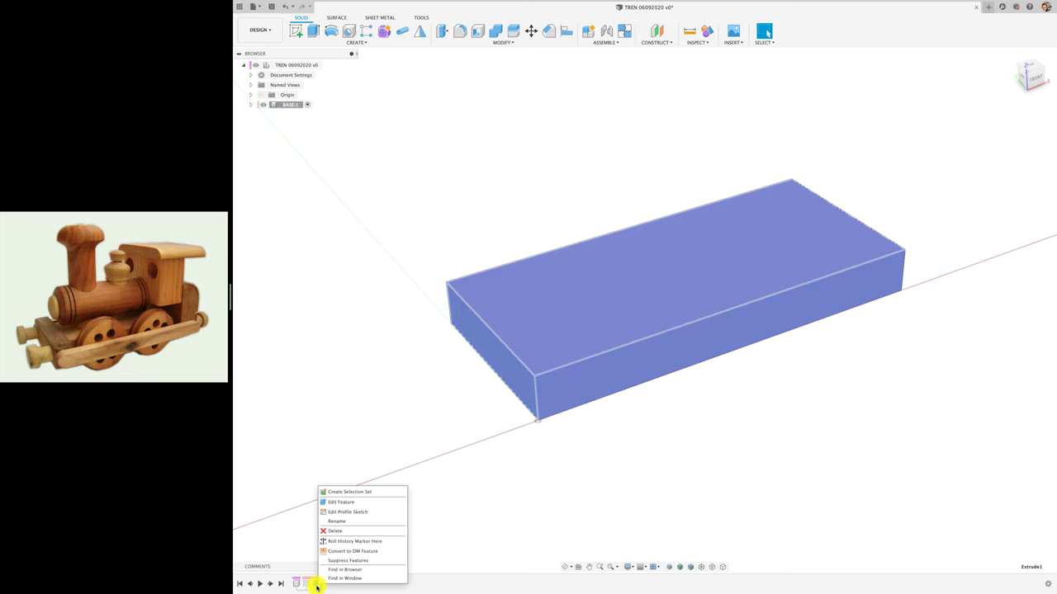
left_click(354, 503)
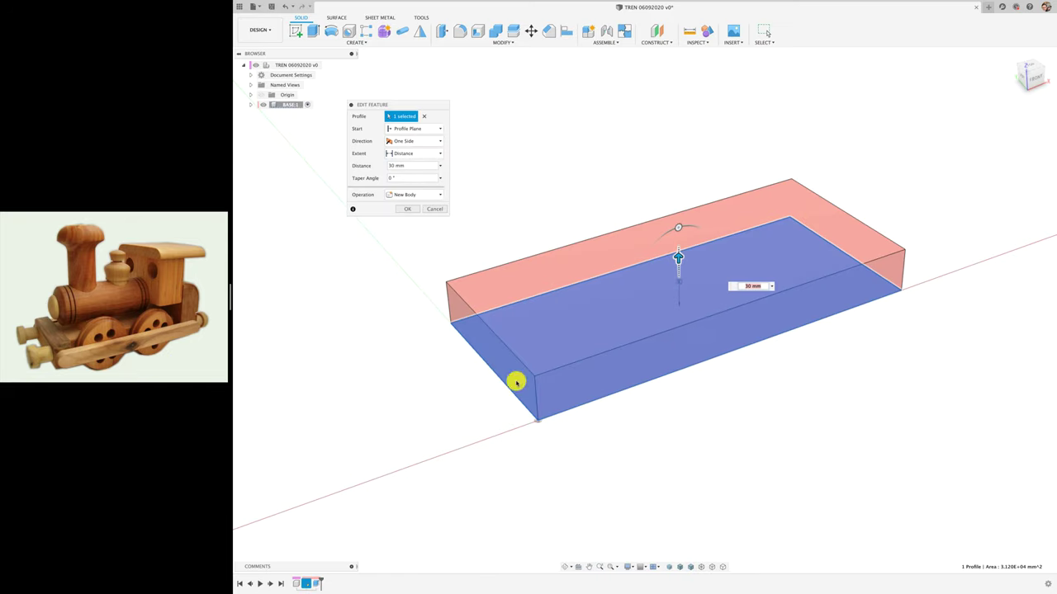
left_click_drag(680, 230, 678, 163)
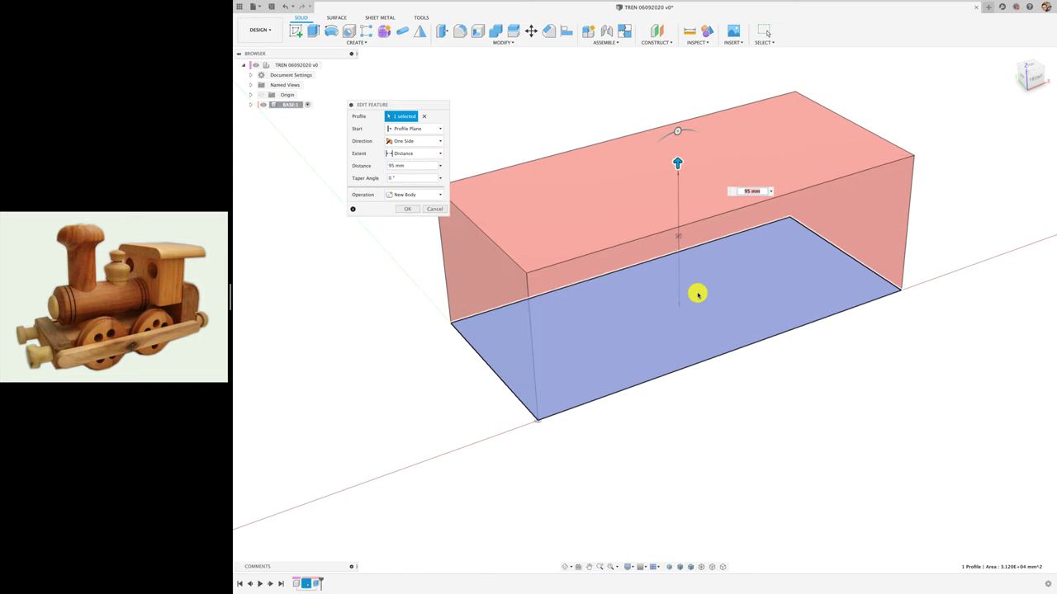
left_click(407, 209)
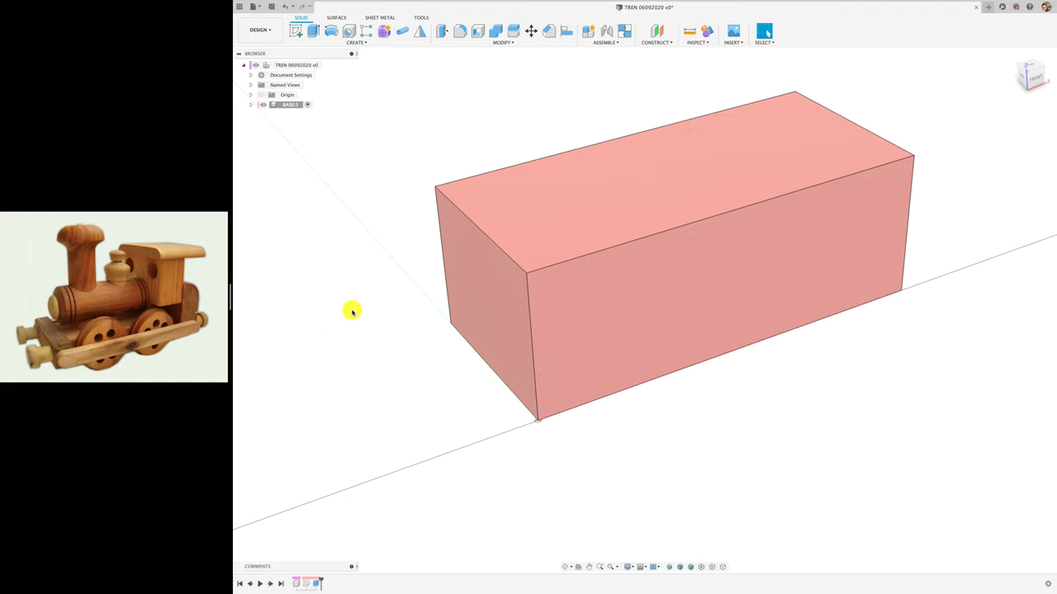
Edit Extrude1 again and set its distance back to 30 mm
right_click(316, 582)
left_click(338, 499)
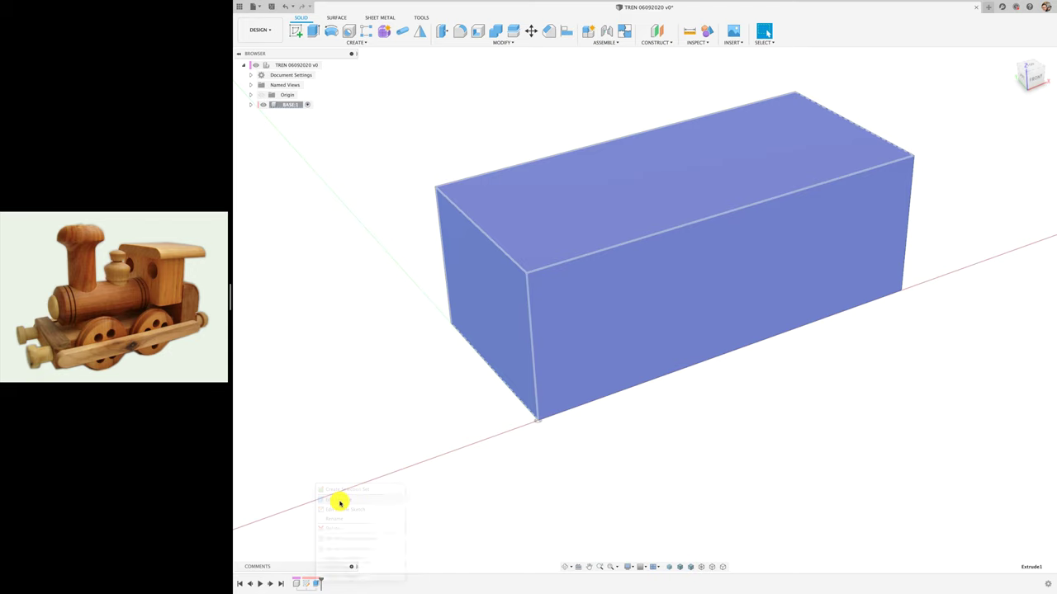
type("30")
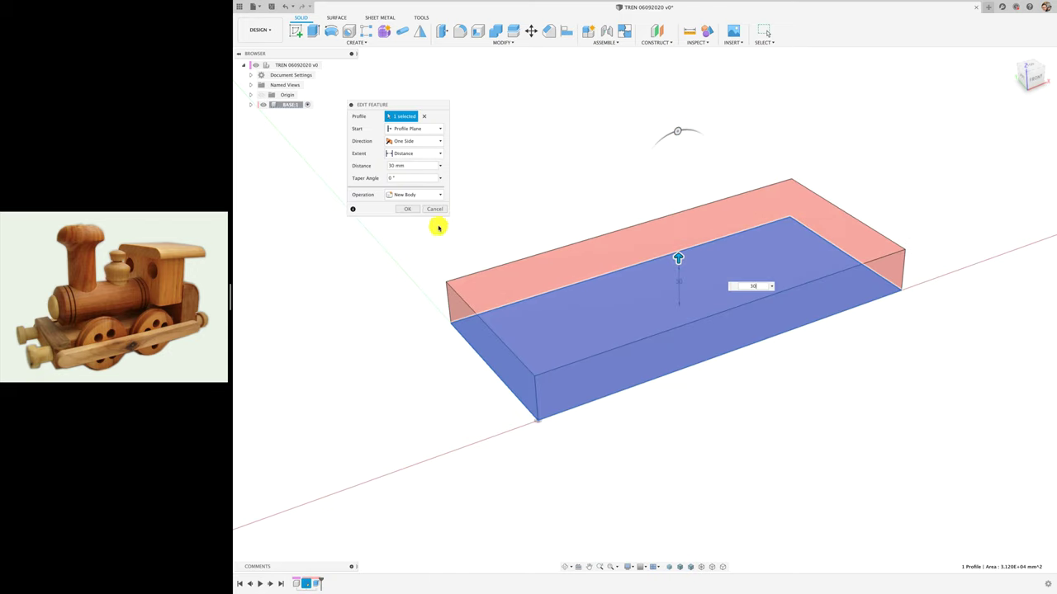
left_click(407, 209)
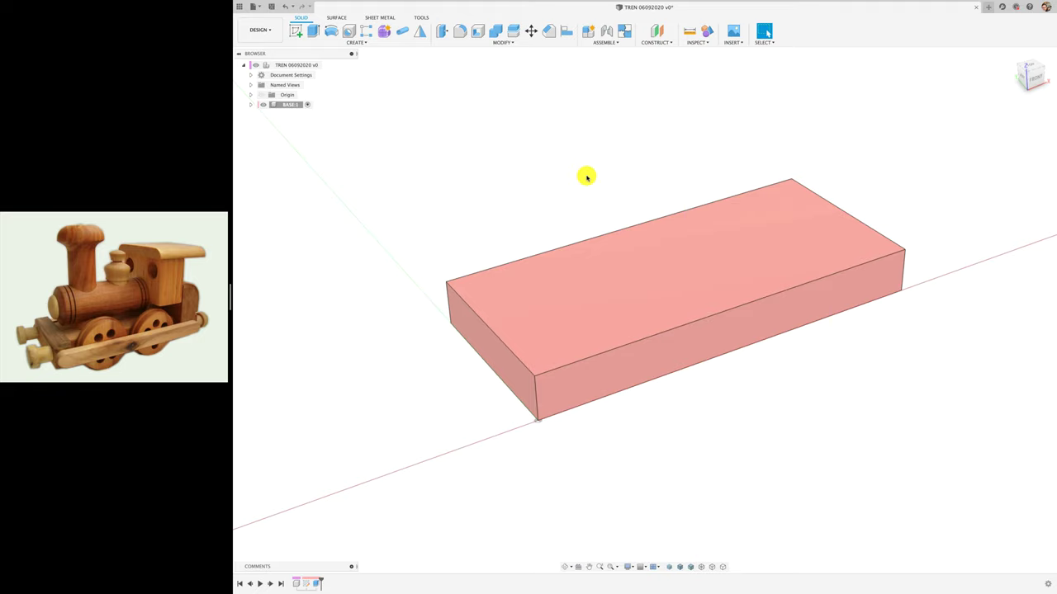
Toggle Component Color Cycling off and back on, then save the TREN 06092020 design
left_click(697, 43)
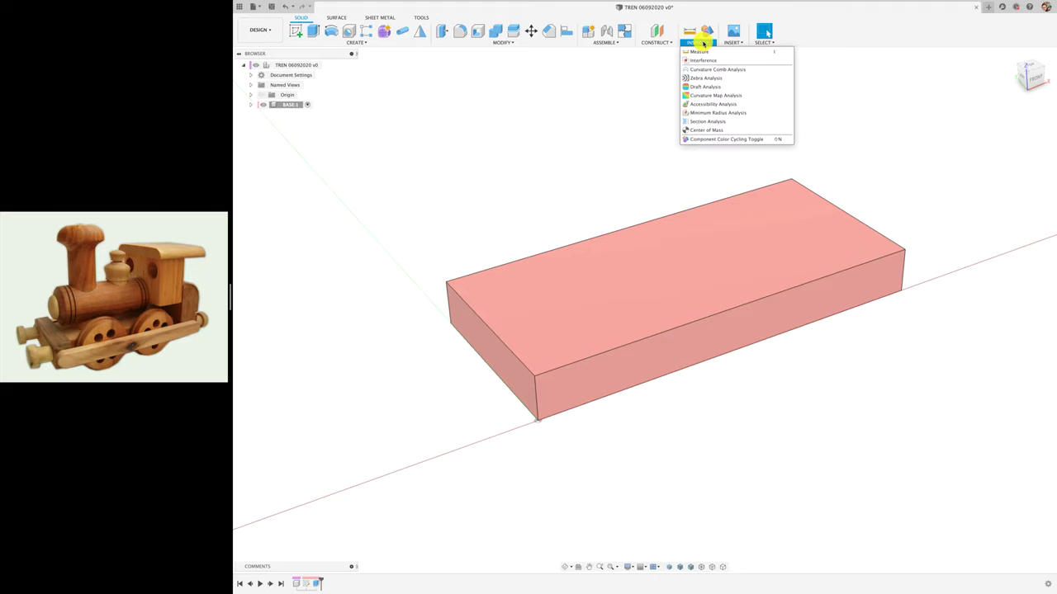
left_click(721, 142)
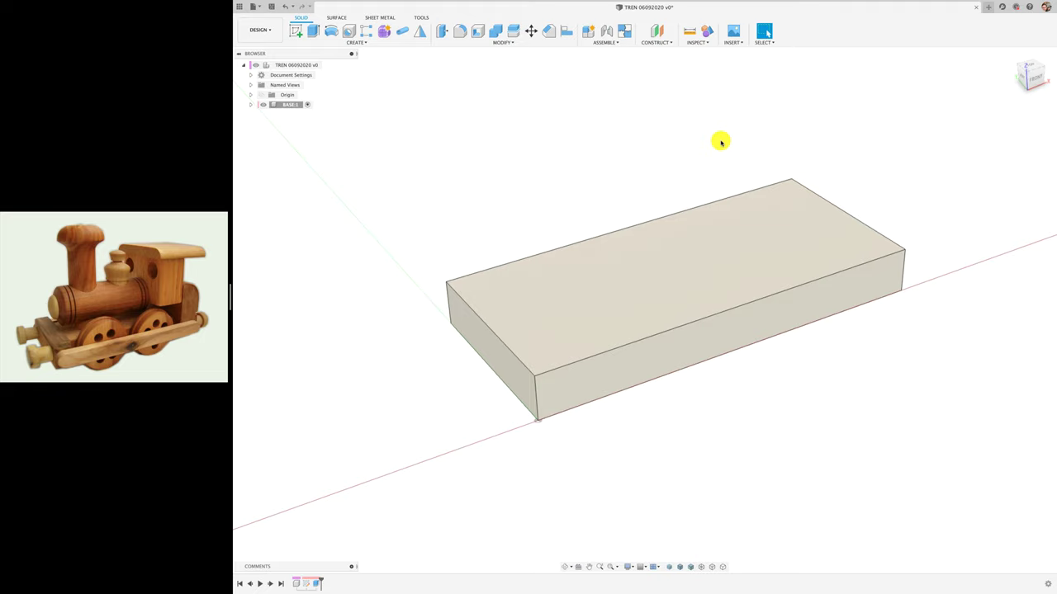
left_click(697, 42)
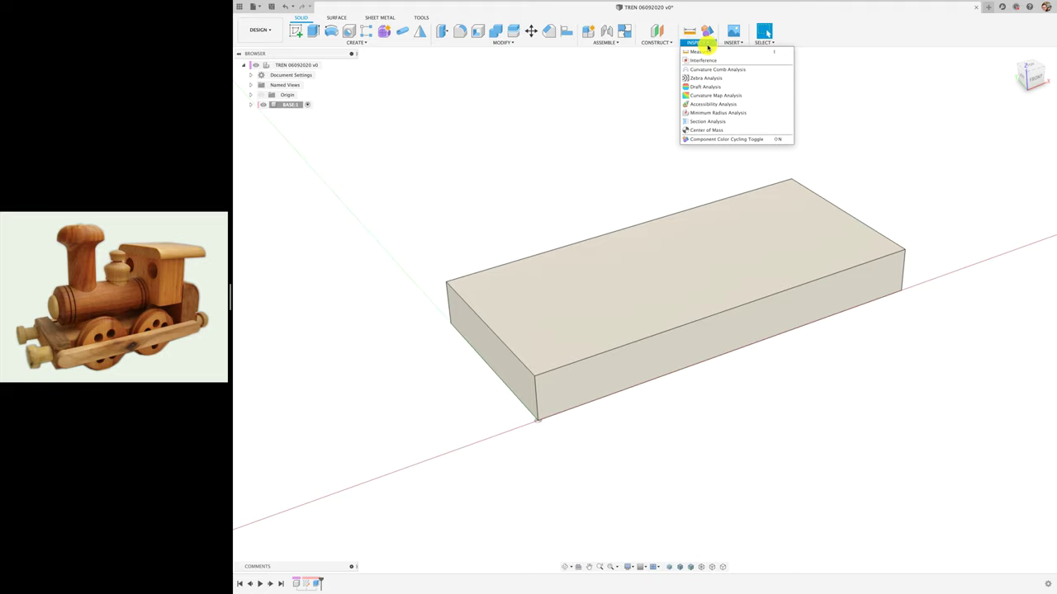
left_click(708, 141)
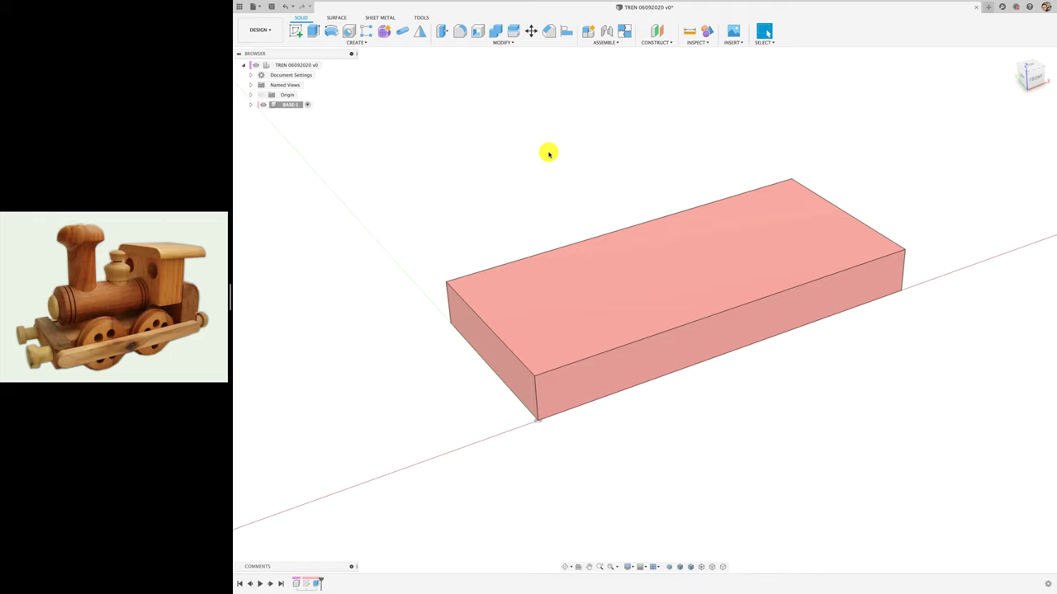
left_click(270, 7)
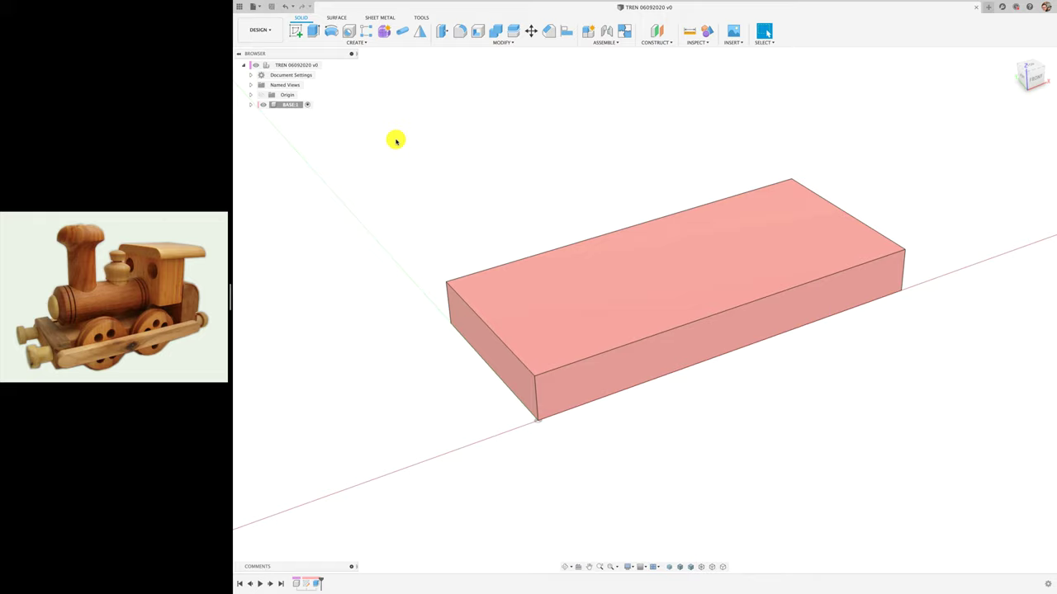
Undo the accidental move of the base block and ground BASE:1 in place
left_click_drag(574, 311, 499, 331)
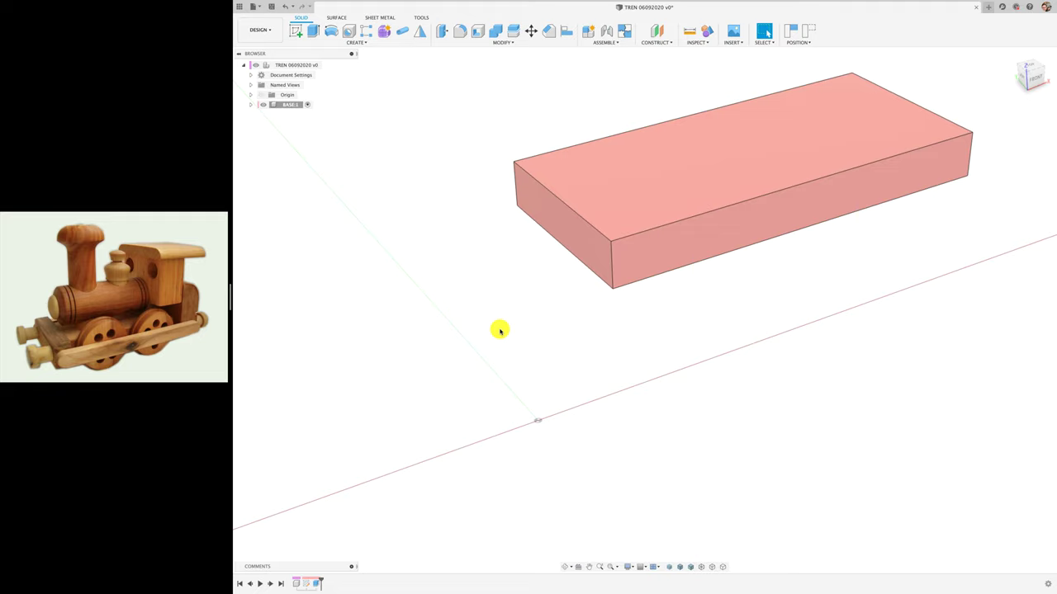
key("ctrl+z")
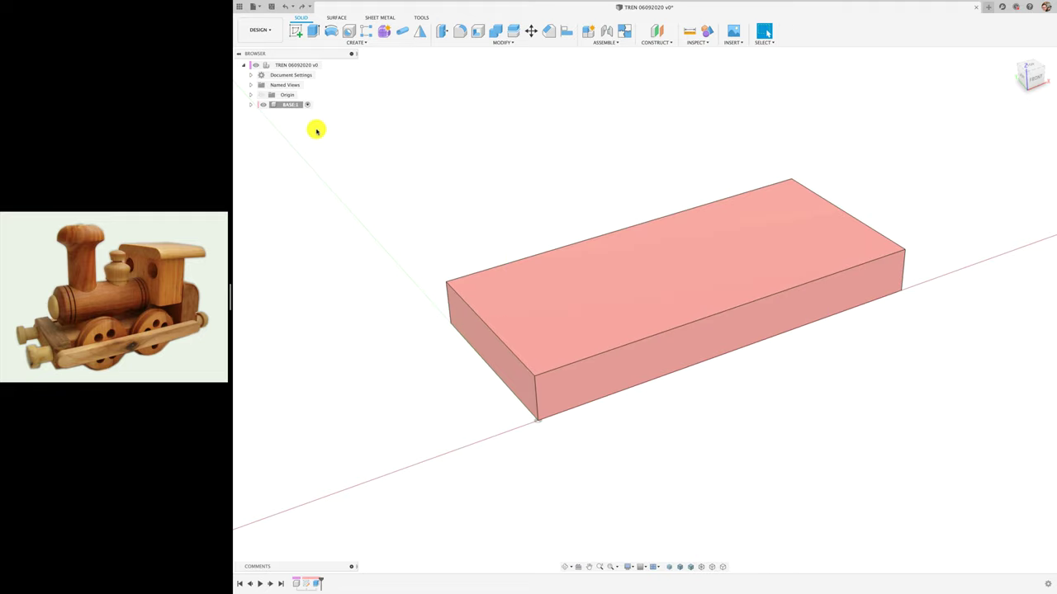
right_click(294, 104)
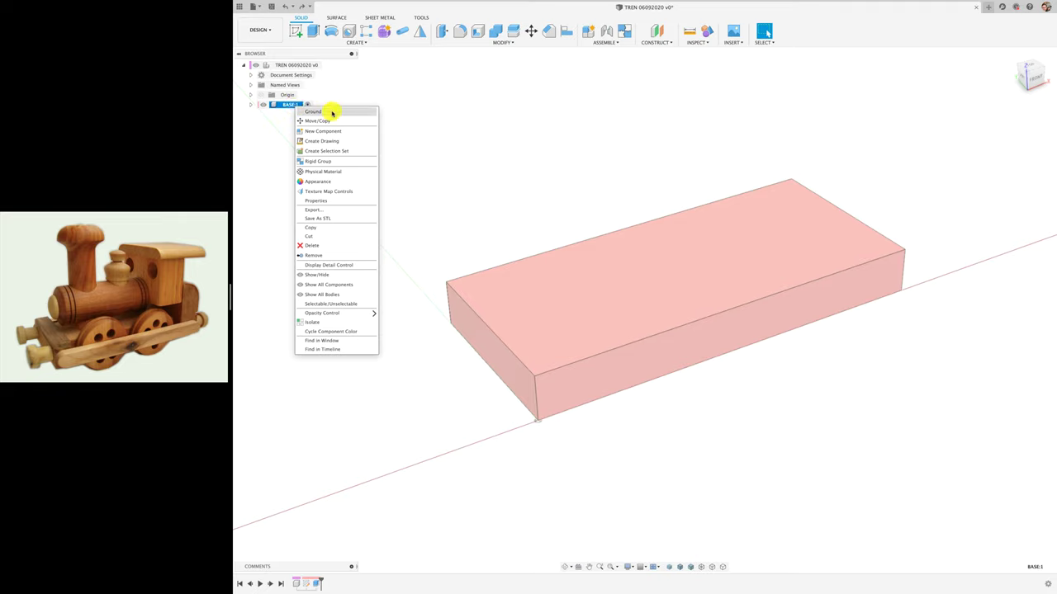
left_click(331, 112)
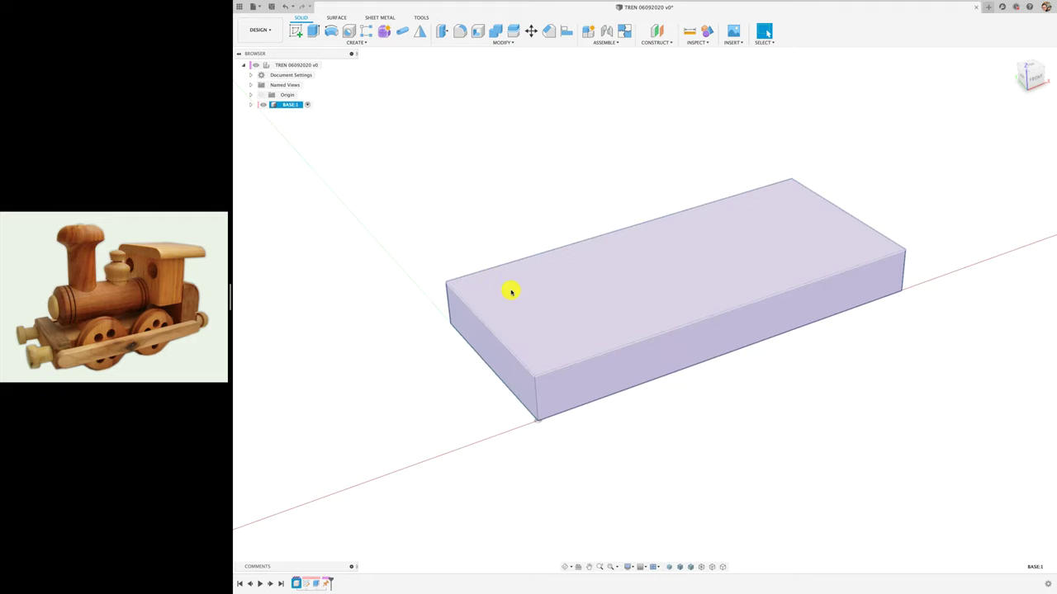
key("Escape")
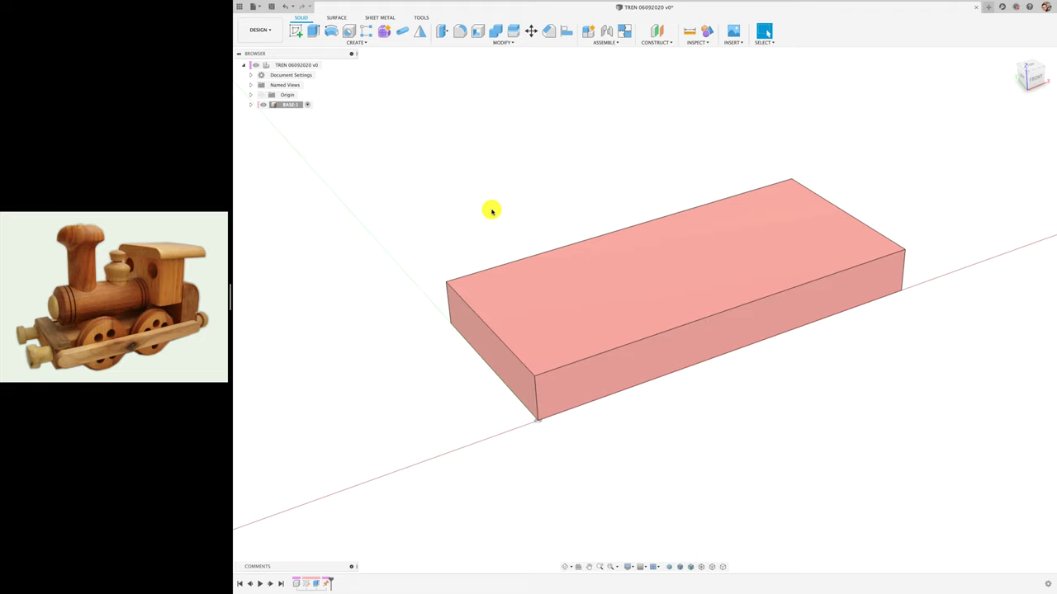
middle_click_drag(491, 211, 491, 211, "shift")
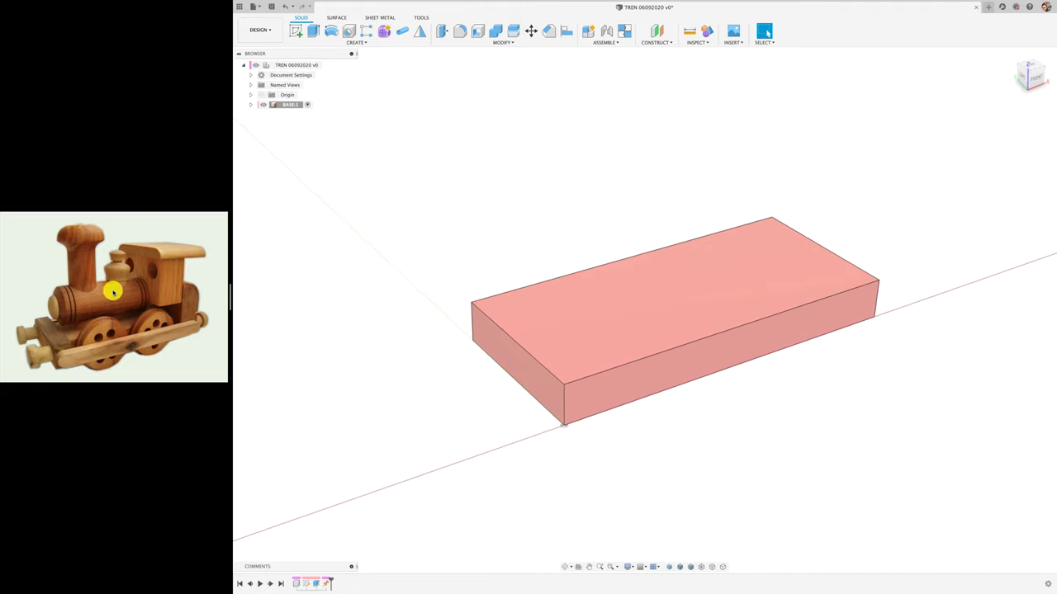
Activate the root assembly and start a new component under it
left_click(326, 66)
double_click(326, 66)
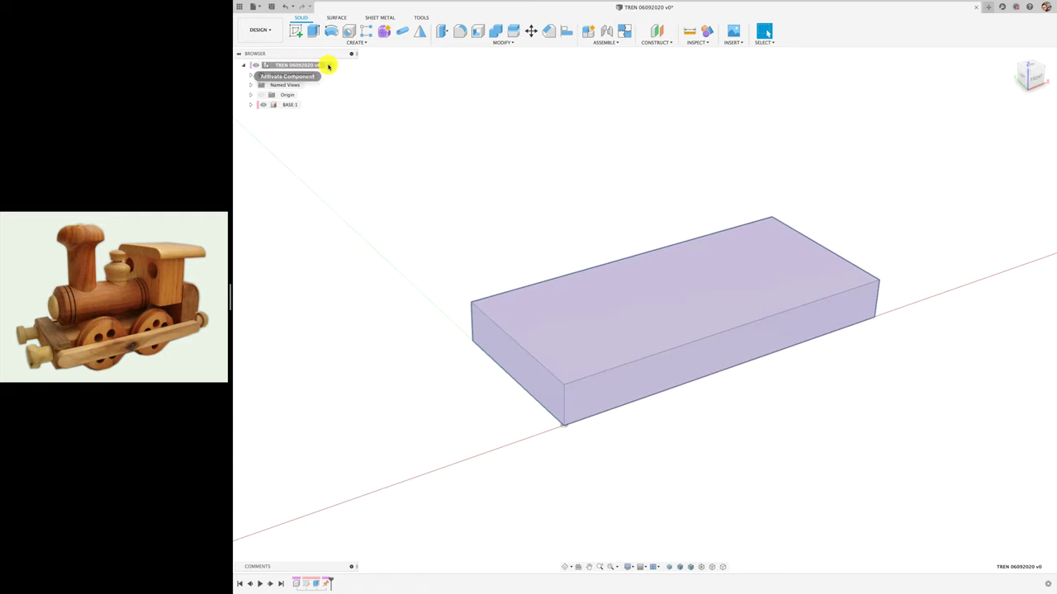
left_click(293, 105)
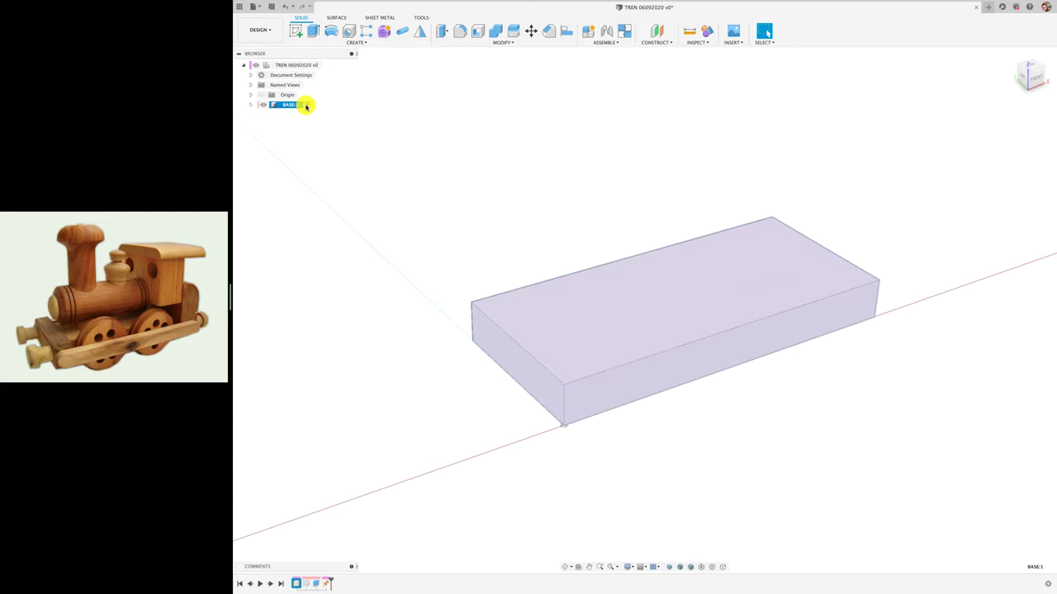
left_click(305, 105)
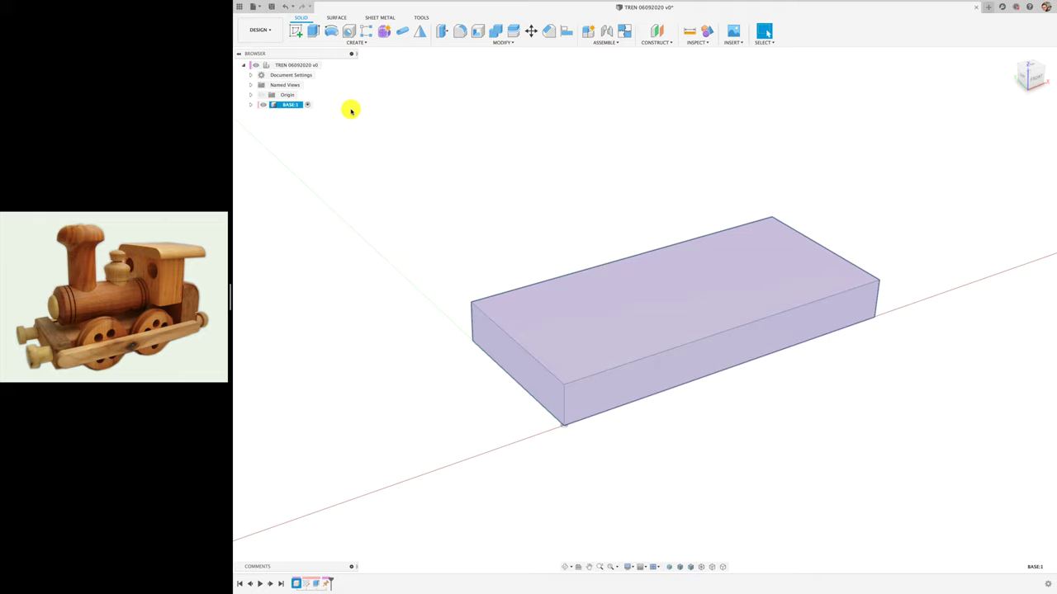
left_click(313, 64)
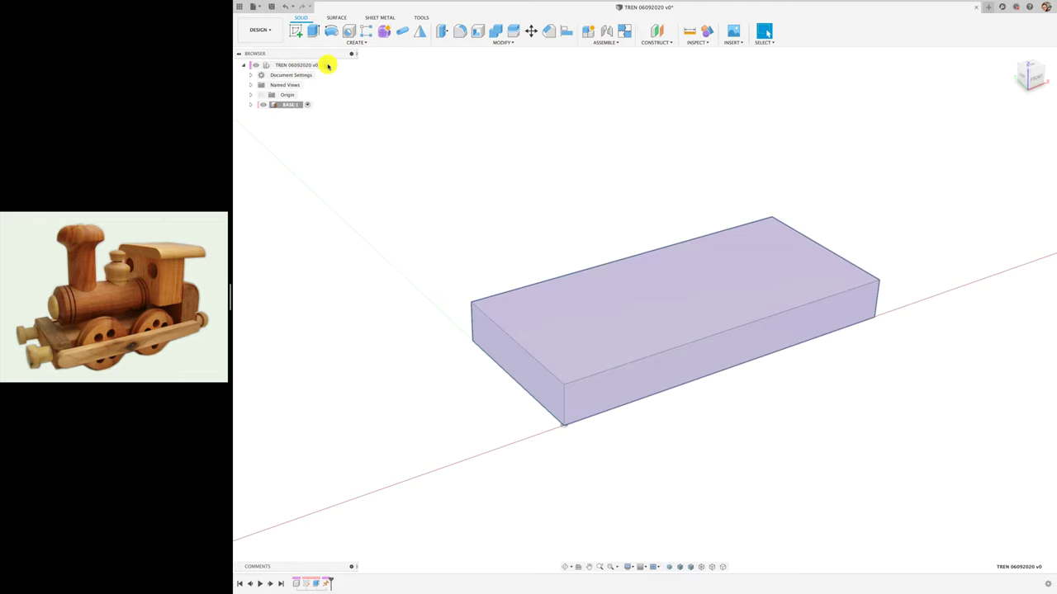
left_click(328, 65)
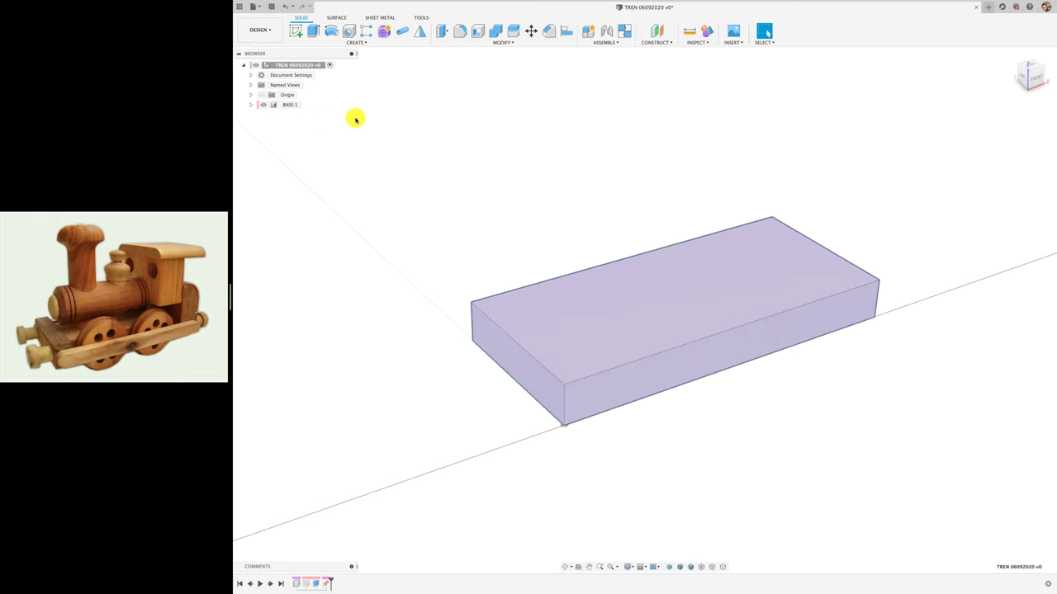
right_click(318, 65)
left_click(335, 72)
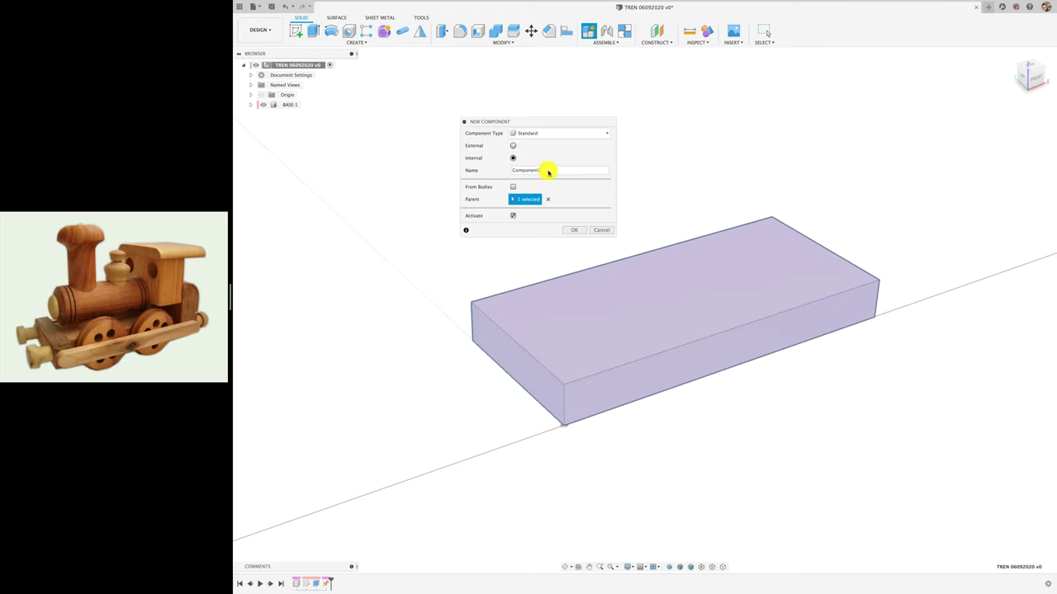
Name the new component PARACHOQUE and start a sketch on the base block's end face
left_click_drag(545, 170, 476, 172)
type("PARACHOQUE")
left_click(574, 229)
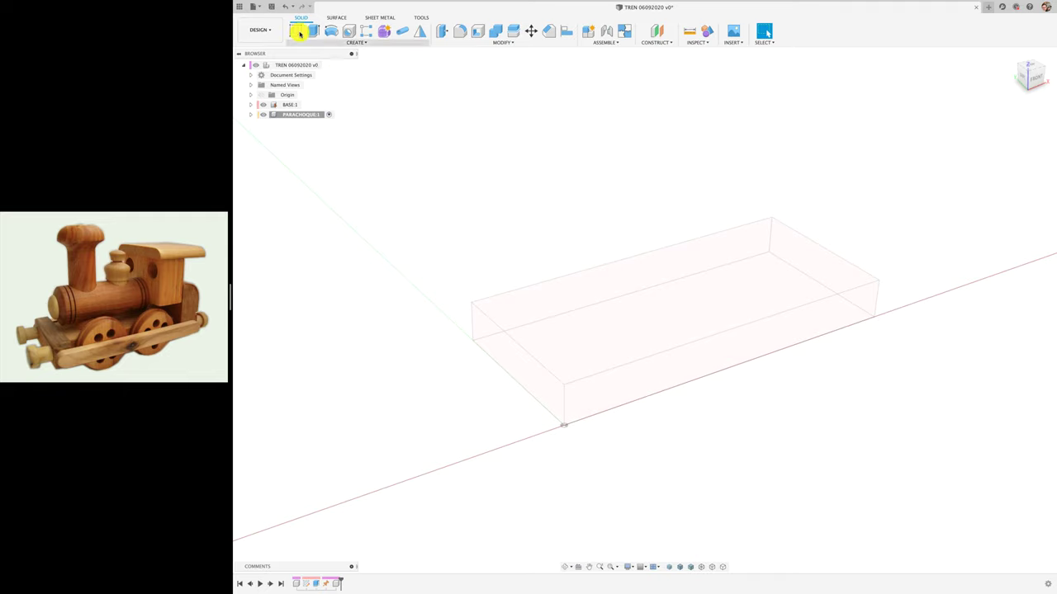
left_click(295, 30)
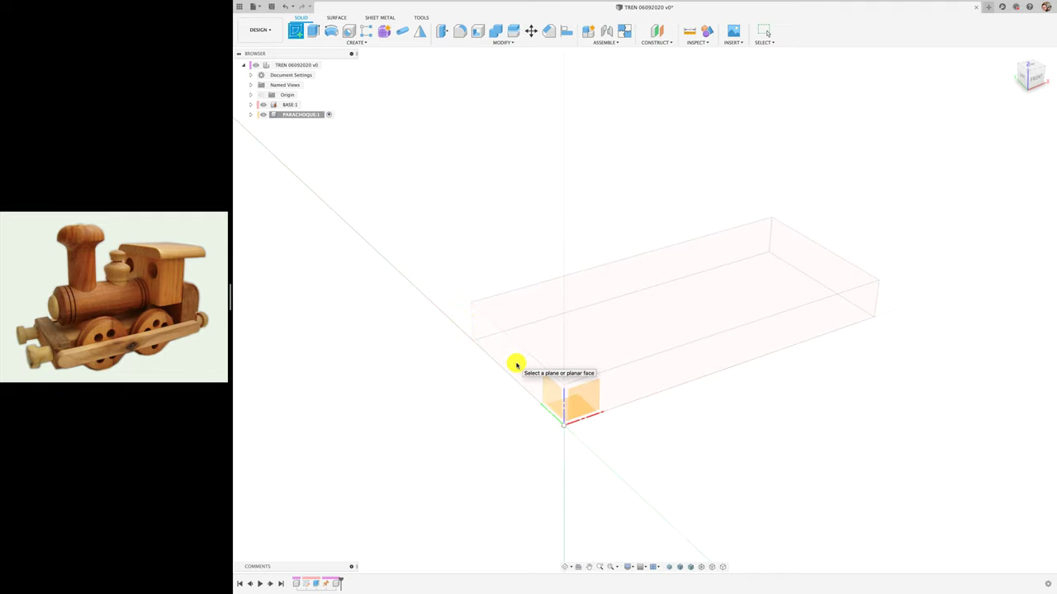
left_click(515, 363)
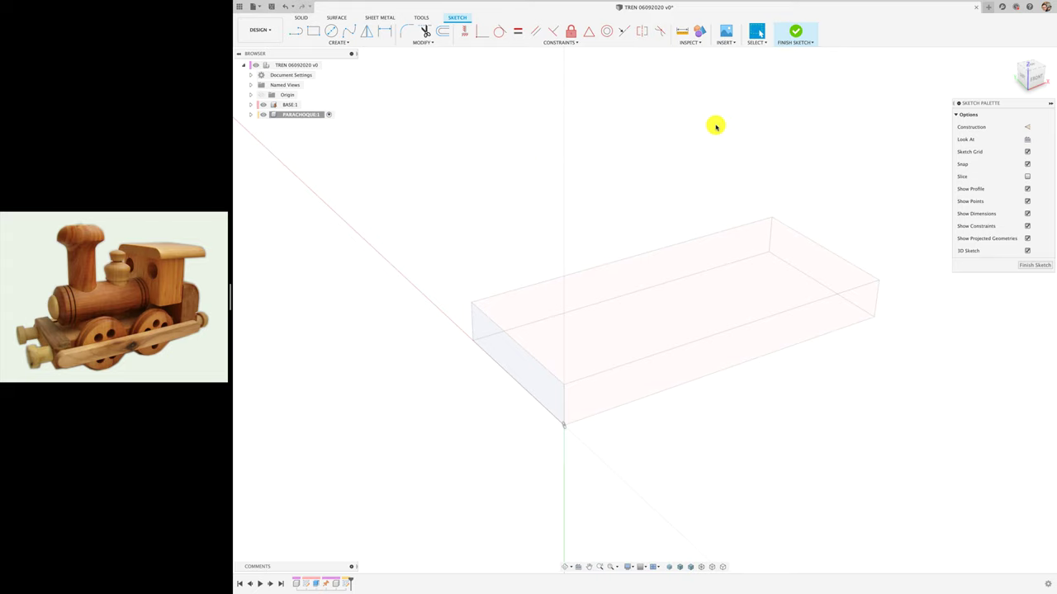
mouse_move(1030, 76)
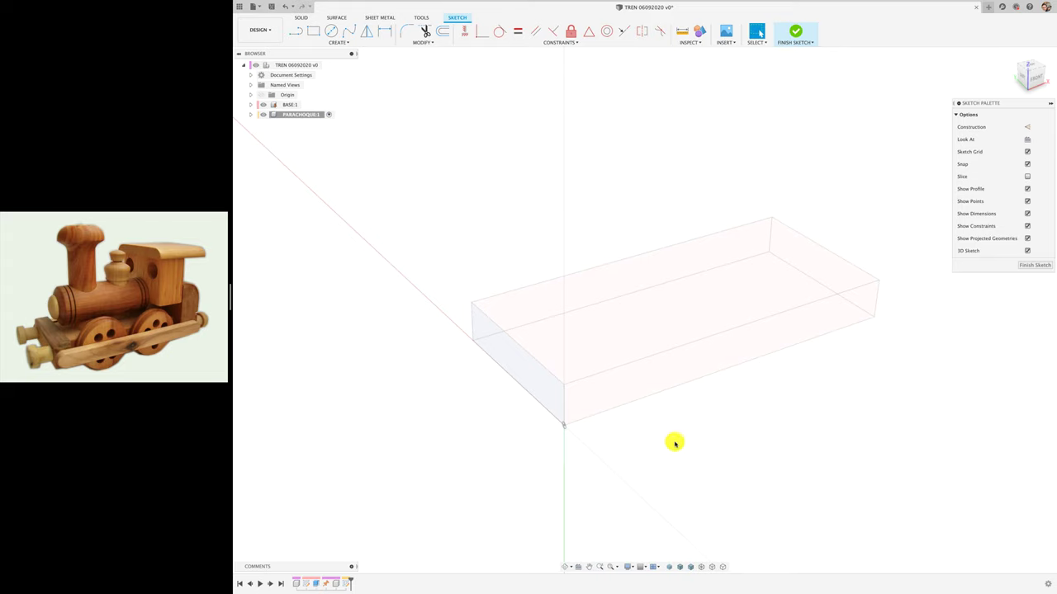
Turn the view to look straight at the end-face sketch from the left side
left_click(1024, 79)
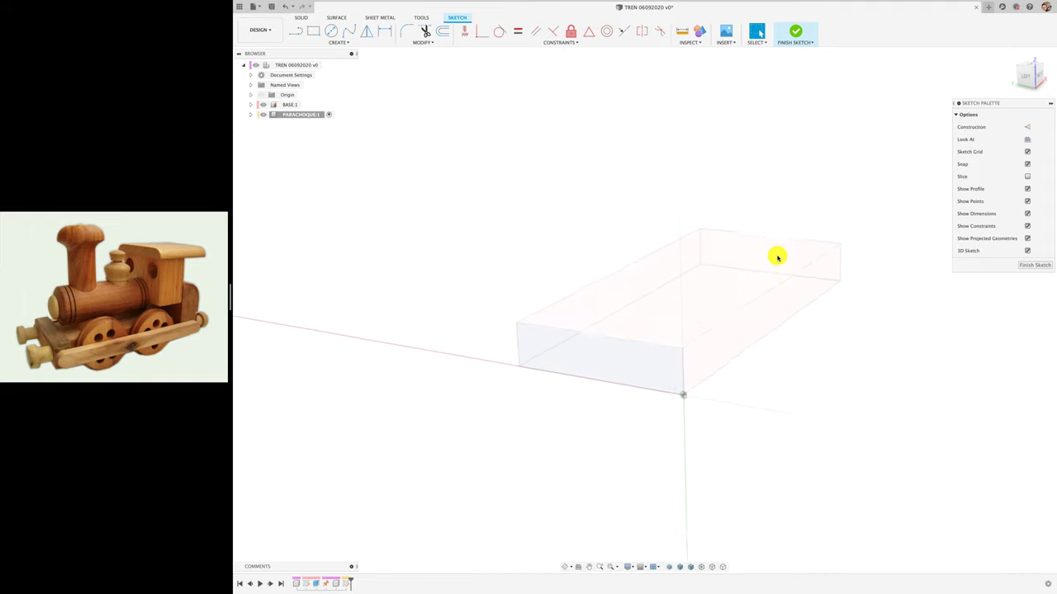
left_click(577, 568)
left_click(612, 369)
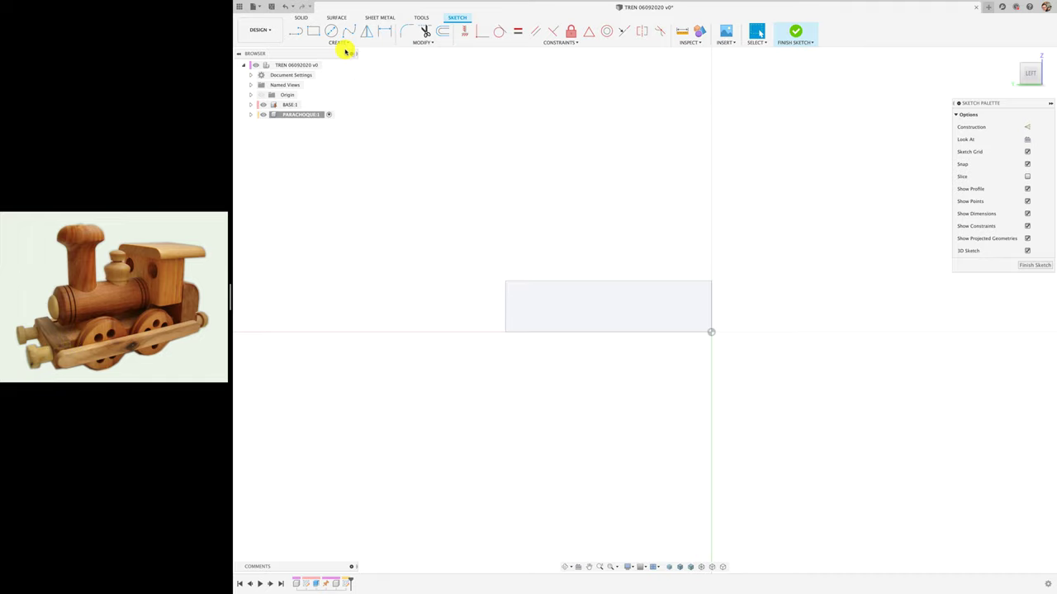
Draw a horizontal construction centre line across the end face, then show the rectangle options
left_click(295, 31)
left_click(1028, 127)
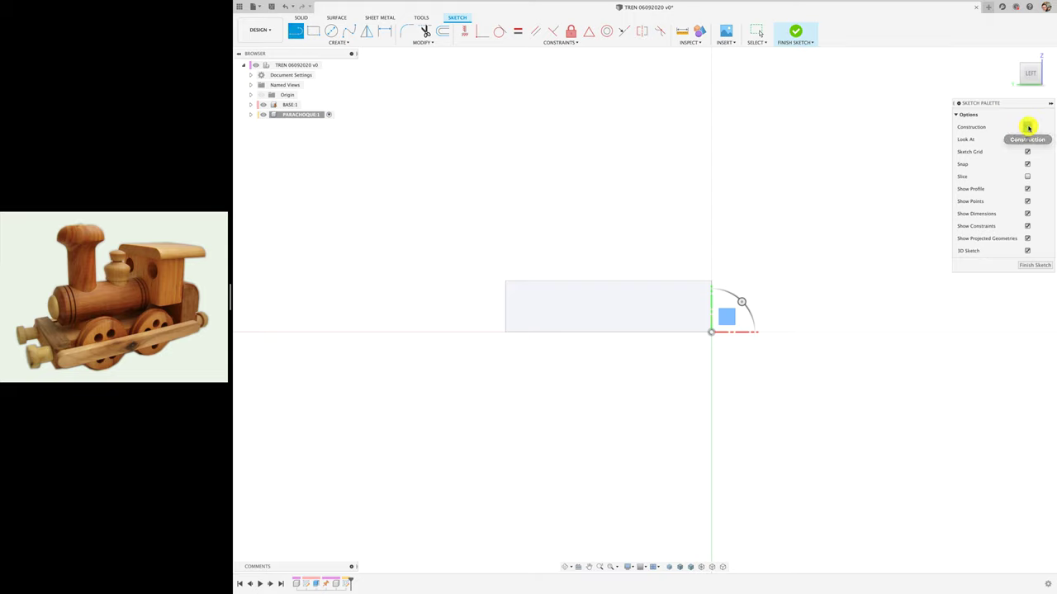
left_click(609, 331)
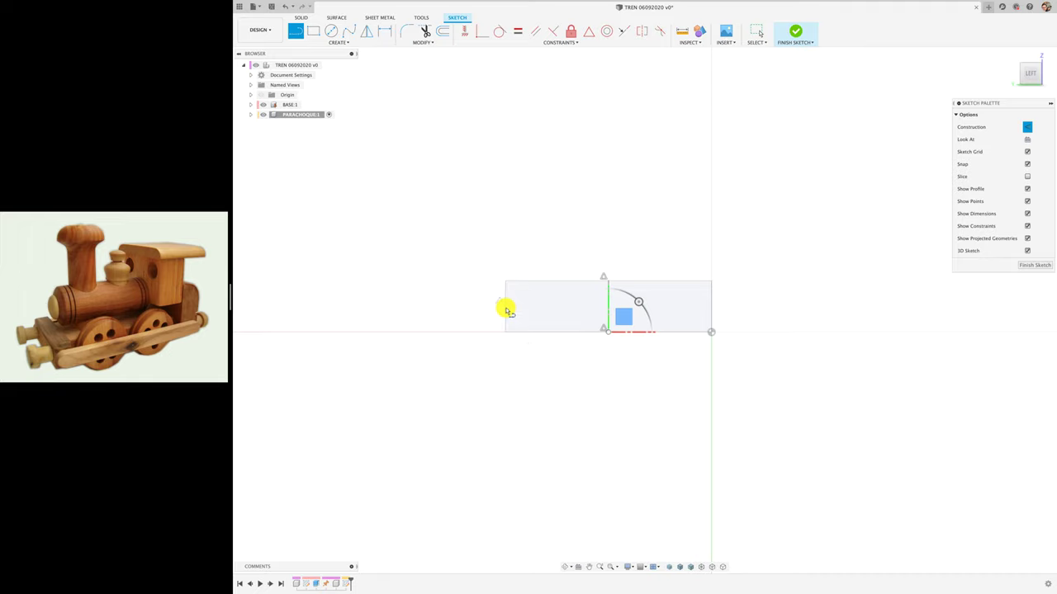
left_click(508, 307)
left_click(711, 307)
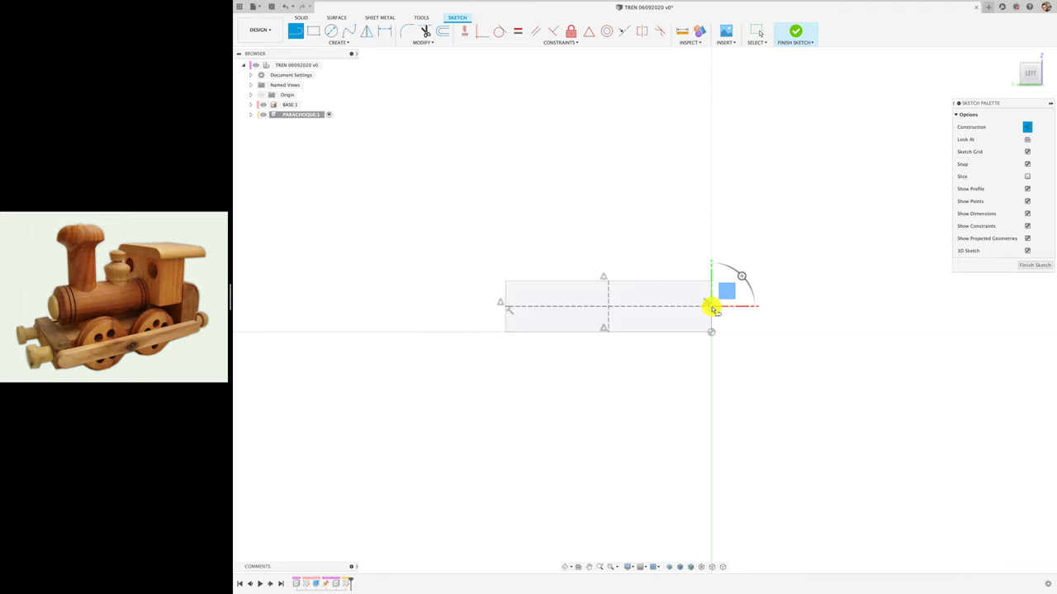
key("Escape")
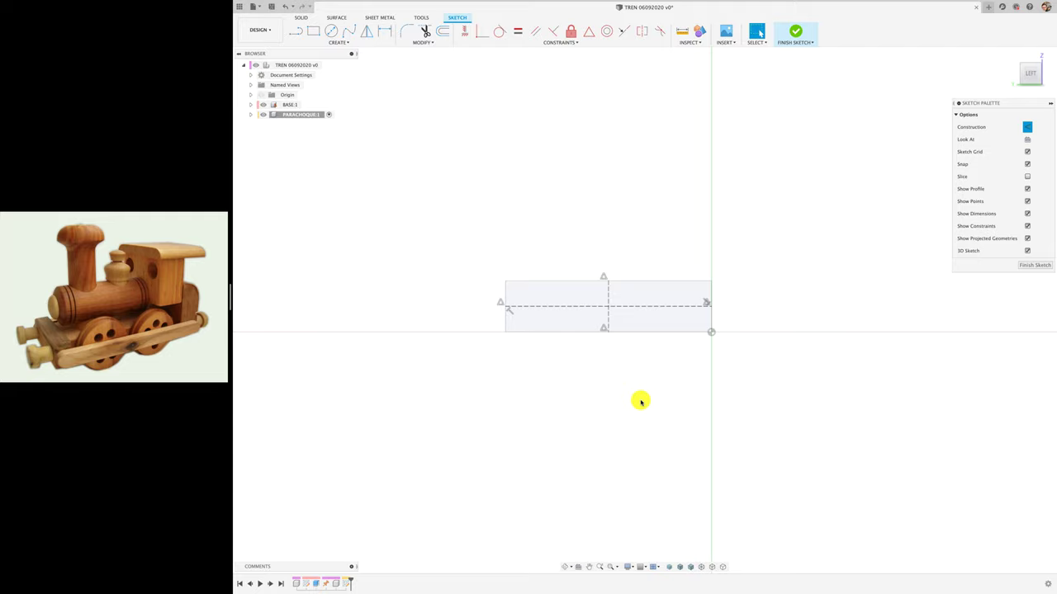
left_click(345, 42)
mouse_move(307, 60)
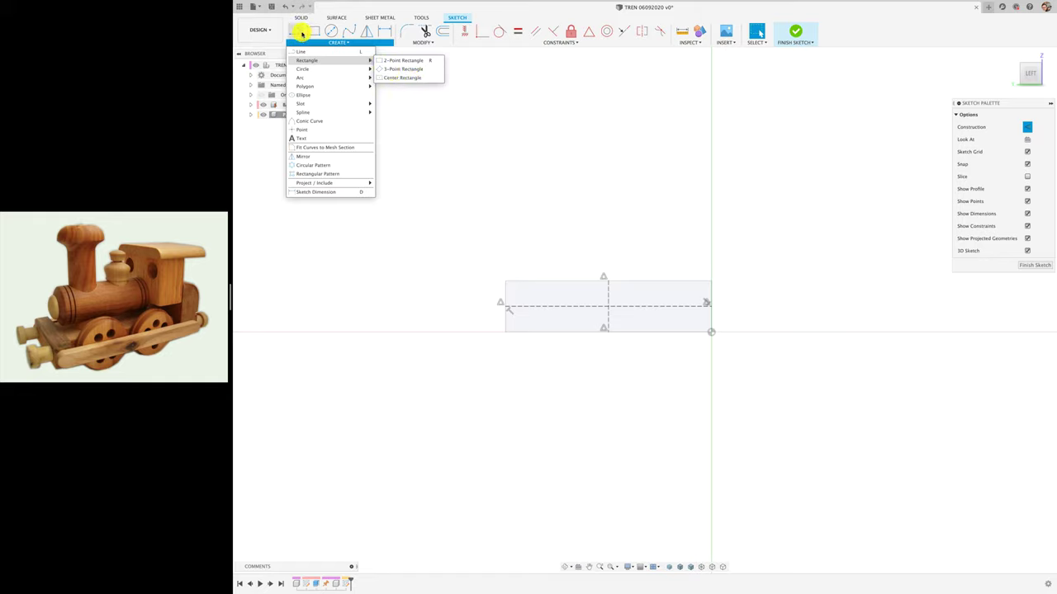
Pin Center Rectangle to the toolbar and switch off construction-line mode
right_click(438, 81)
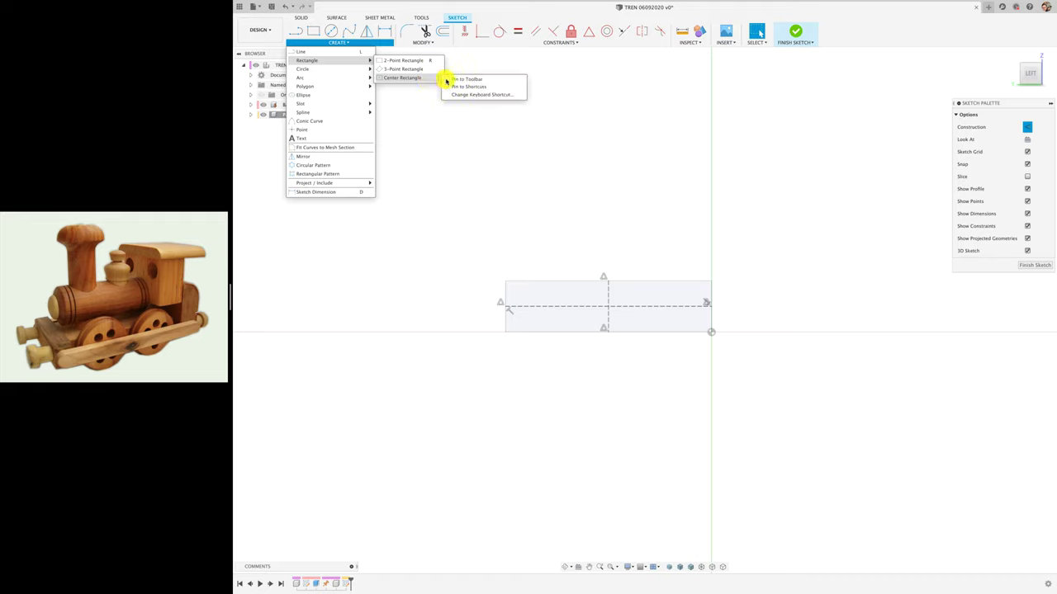
left_click(467, 78)
left_click(402, 31)
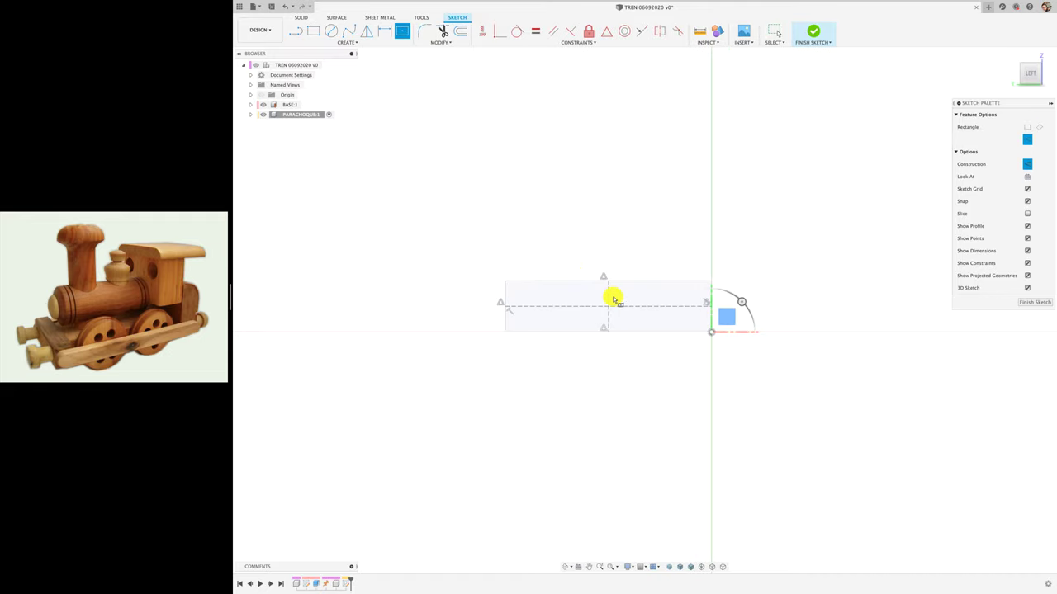
scroll(614, 299, "up", 3)
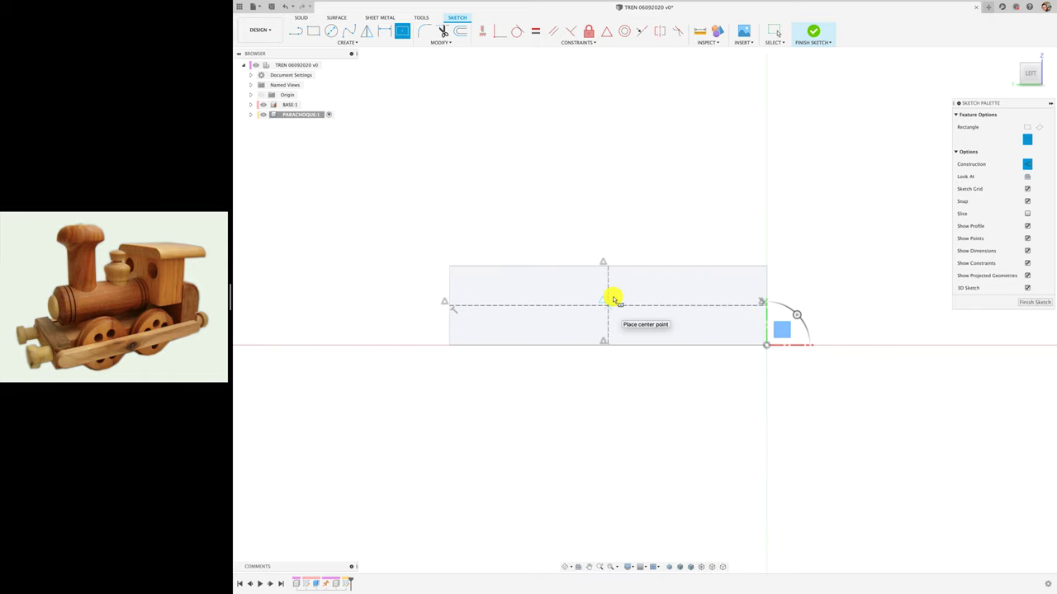
scroll(614, 299, "up", 3)
left_click(608, 303)
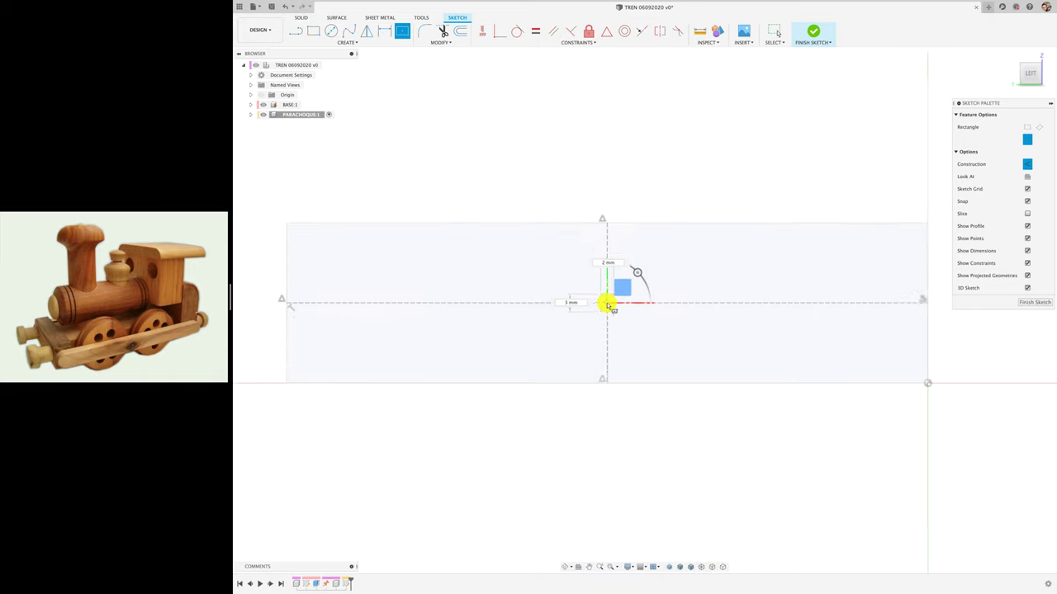
scroll(608, 305, "down", 3)
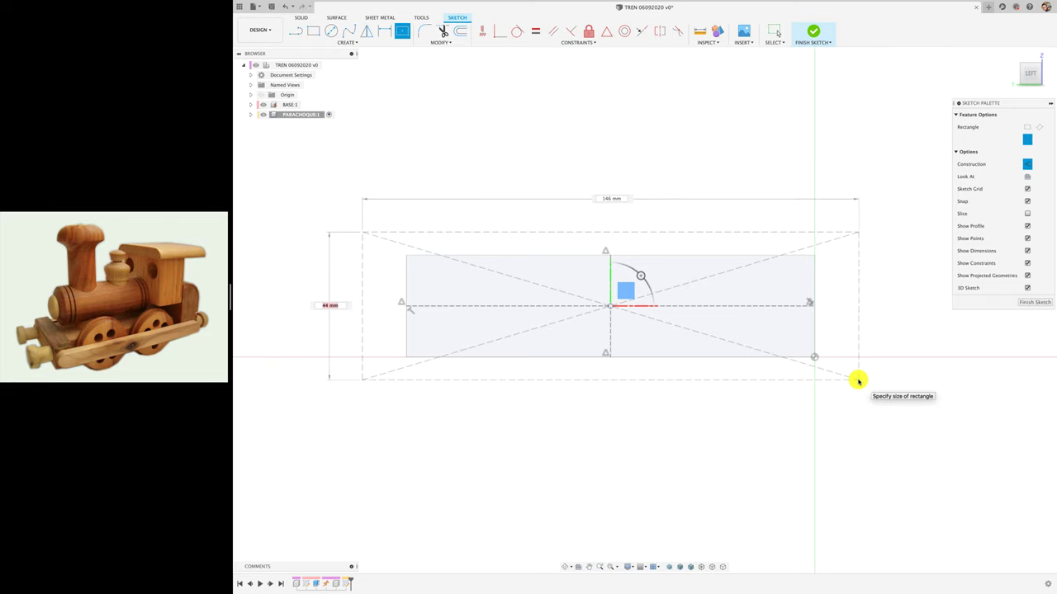
key("Escape")
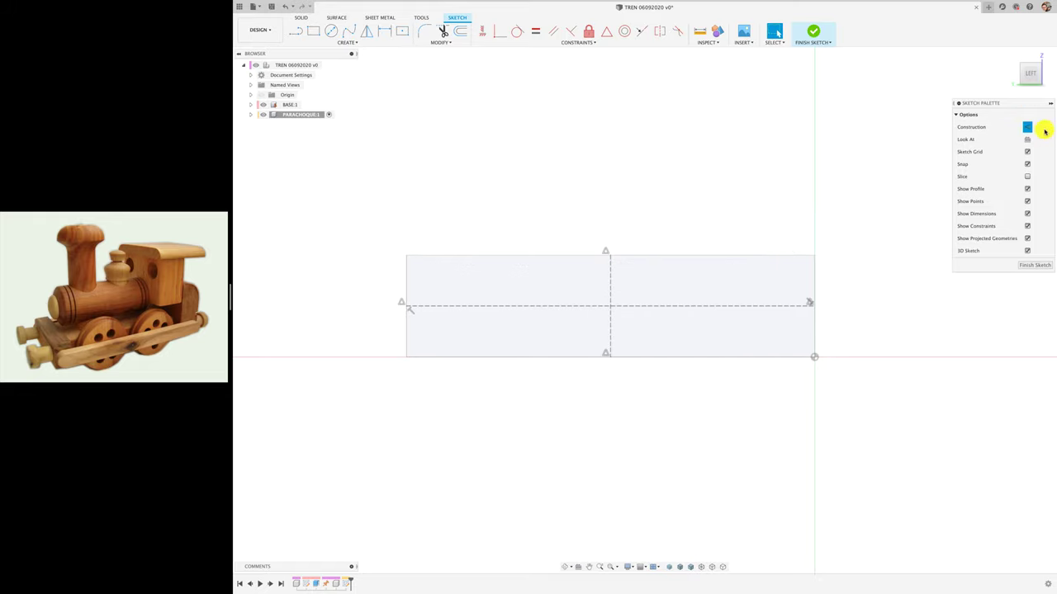
left_click(1027, 128)
Draw a center rectangle from the outline's midpoint, large enough to enclose the end-face outline
left_click(402, 31)
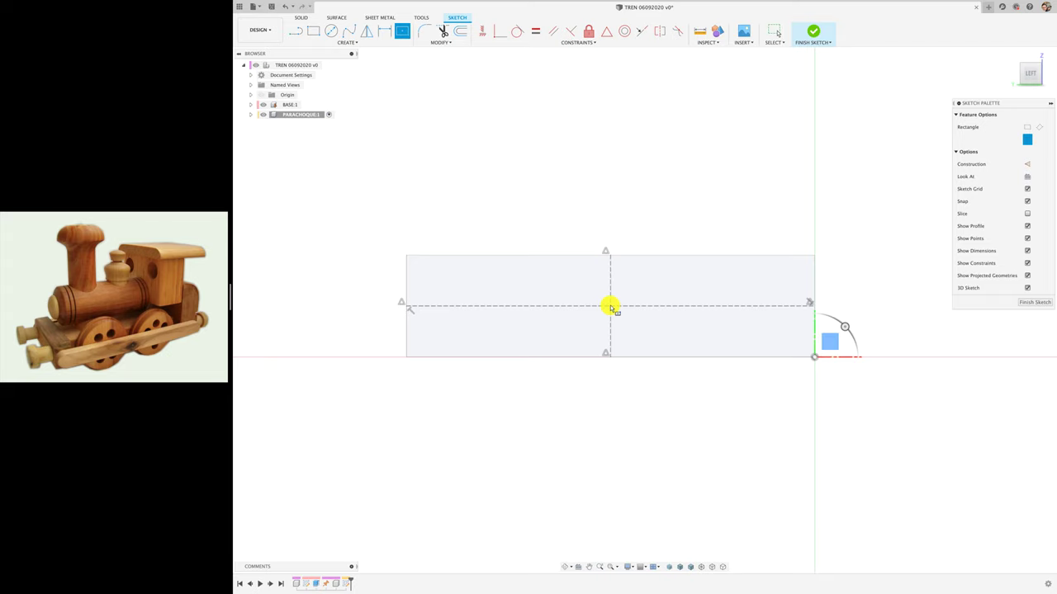
left_click(610, 307)
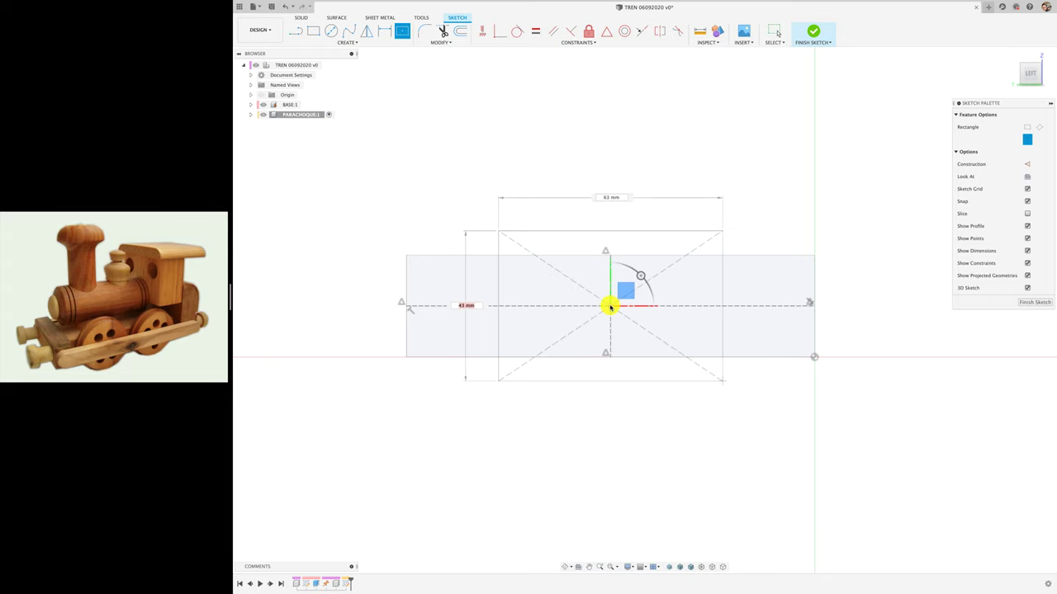
left_click(850, 383)
key("F6")
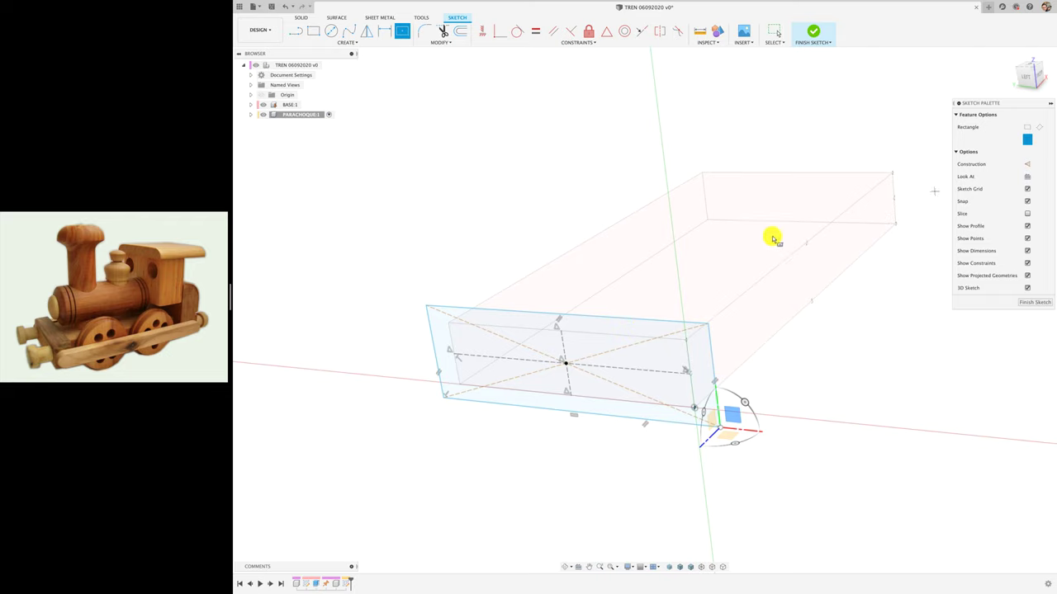
left_click(1028, 78)
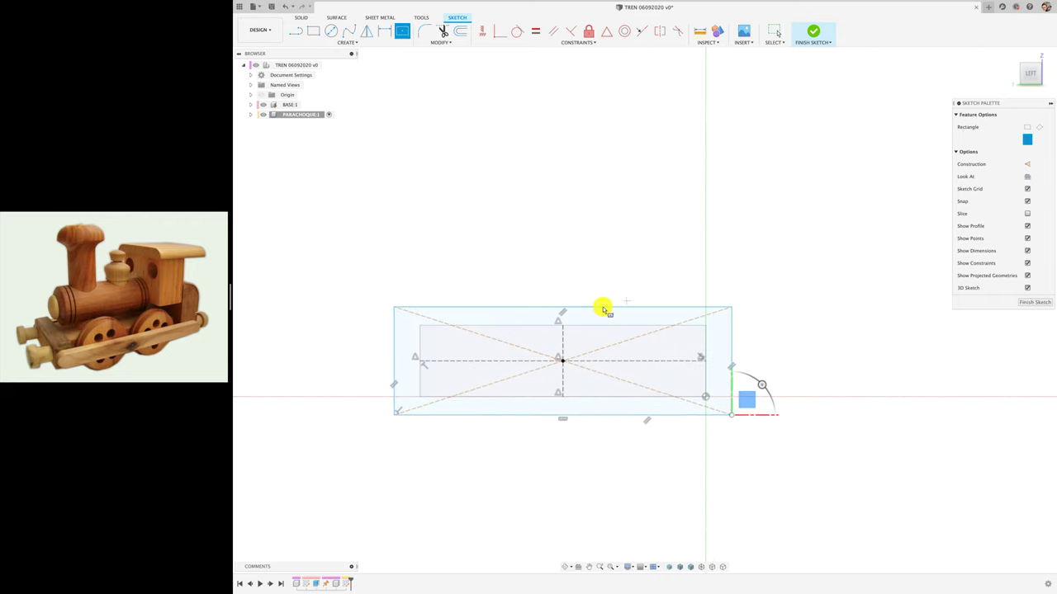
Dimension the bumper rectangle's height to 45 mm
key("Escape")
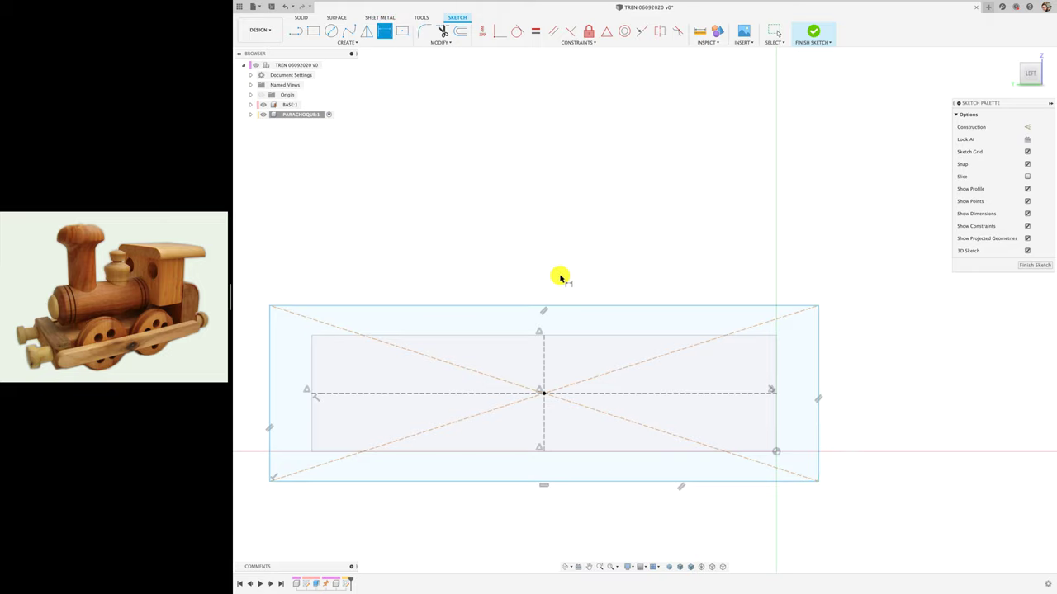
left_click(818, 373)
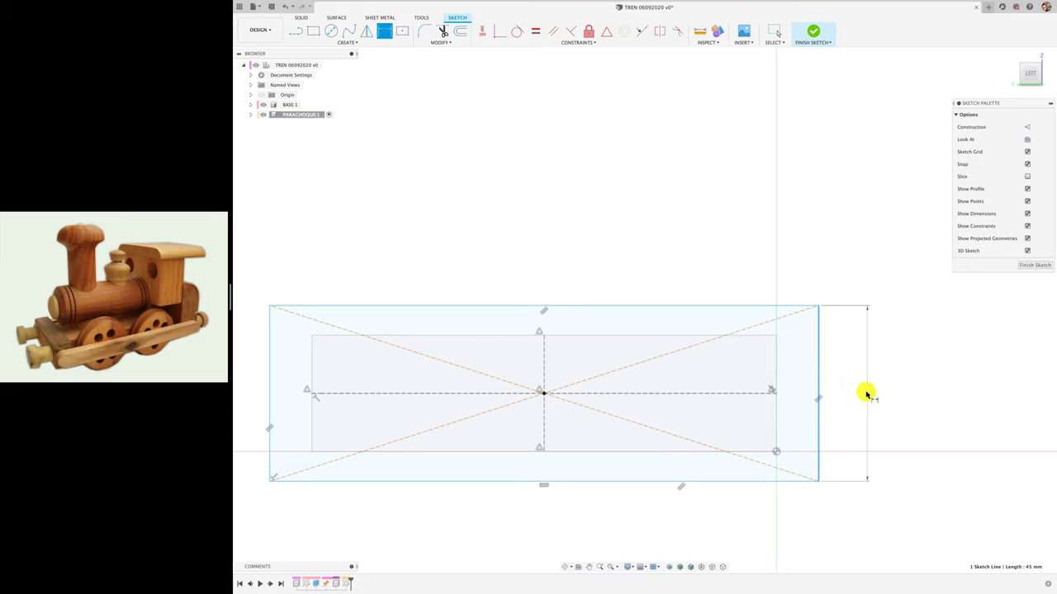
left_click(902, 394)
type("45")
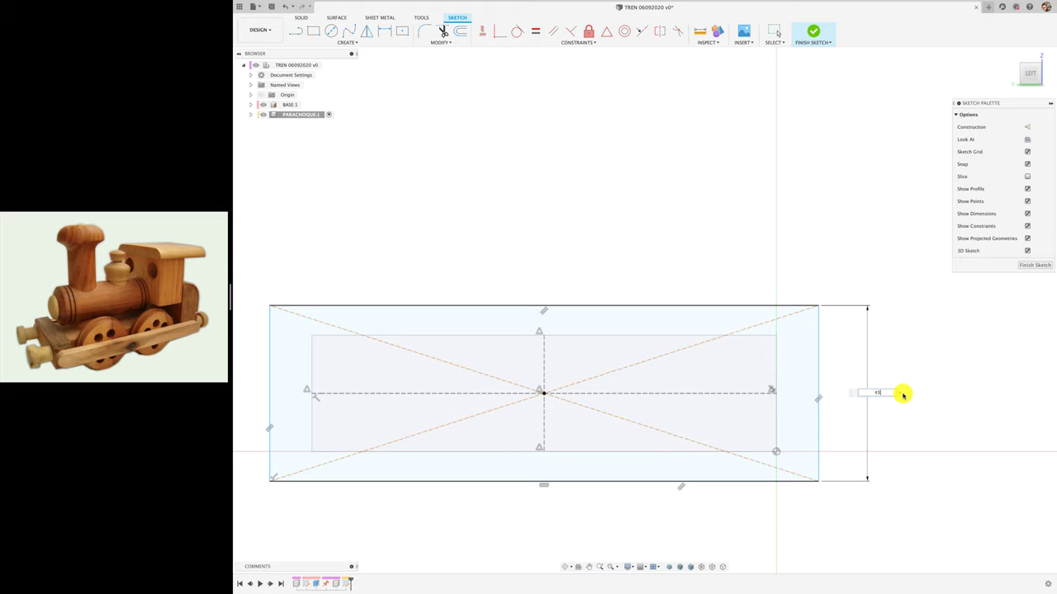
key("Return")
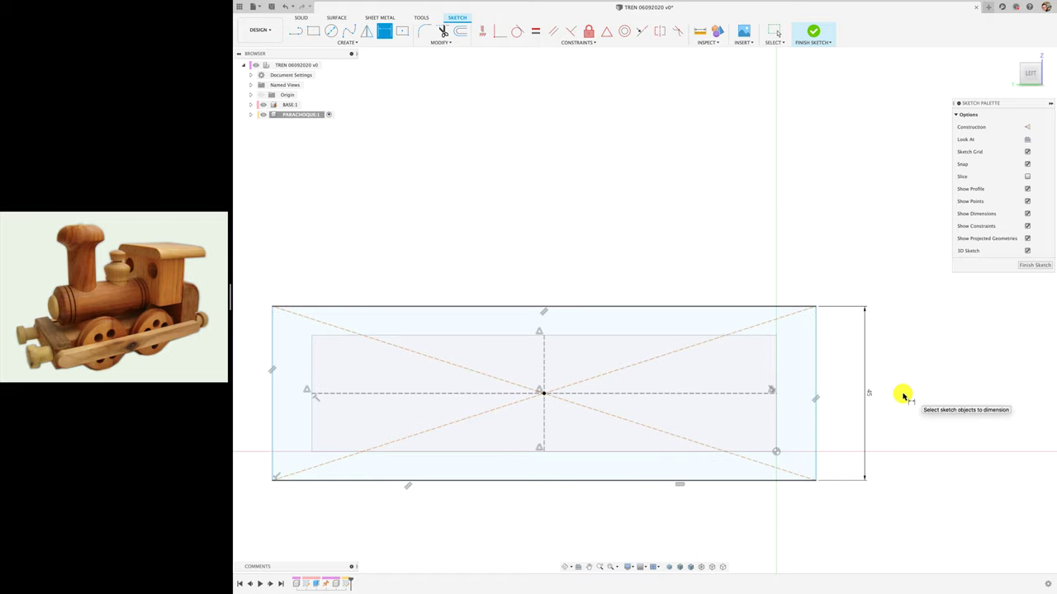
Add a 140 mm width dimension and a driven 10 mm gap dimension at the right end
left_click(273, 330)
left_click(815, 360)
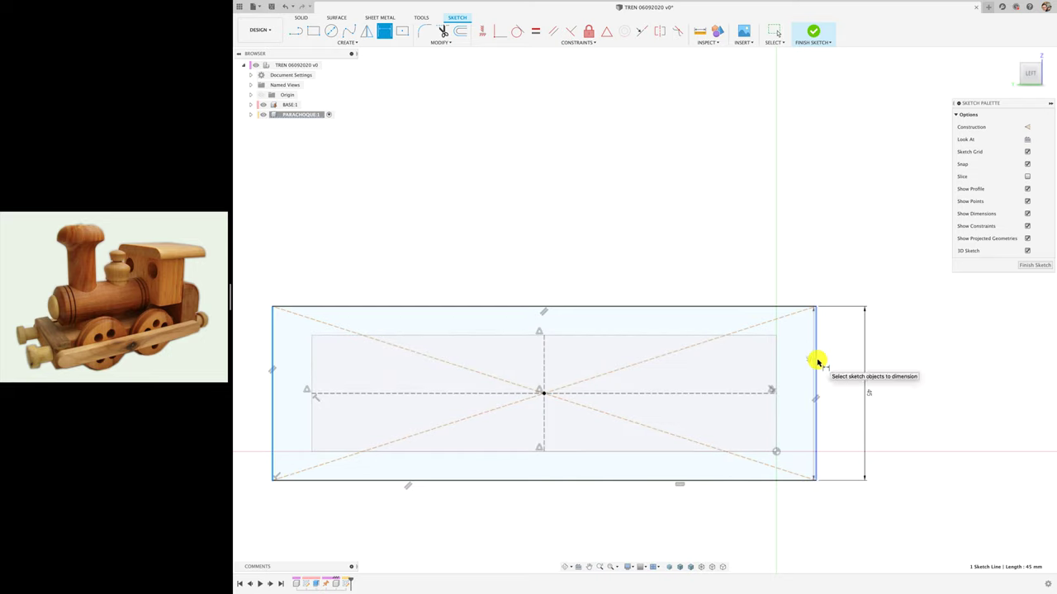
left_click(546, 274)
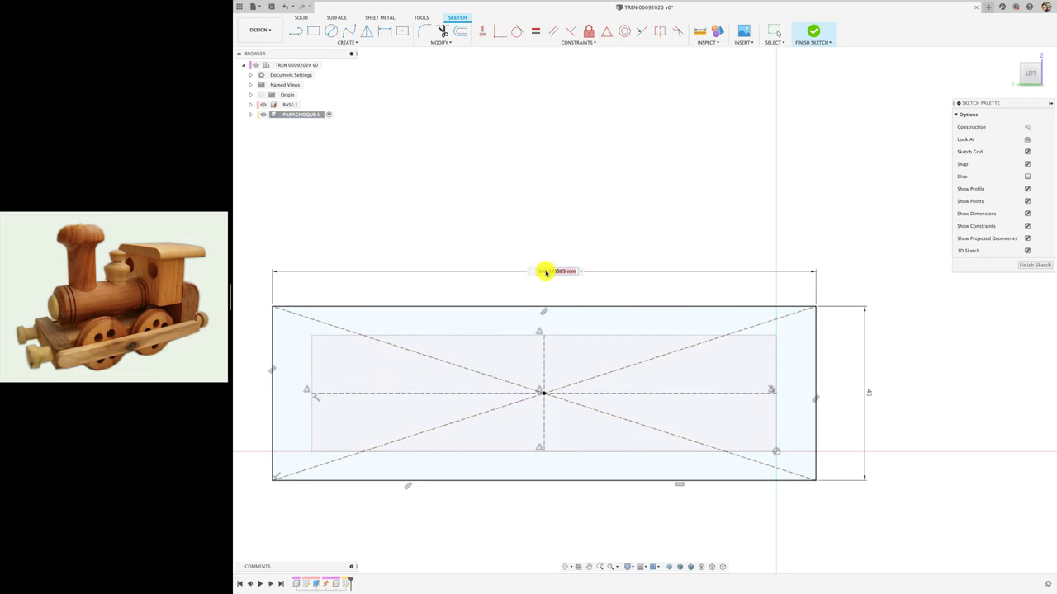
type("140")
key("Return")
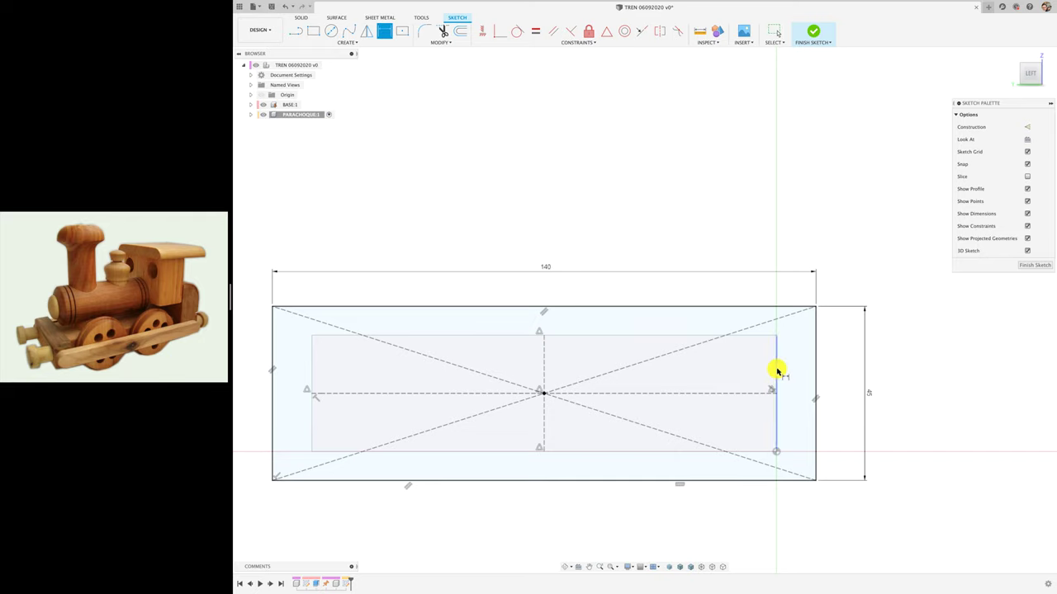
left_click(777, 370)
left_click(815, 370)
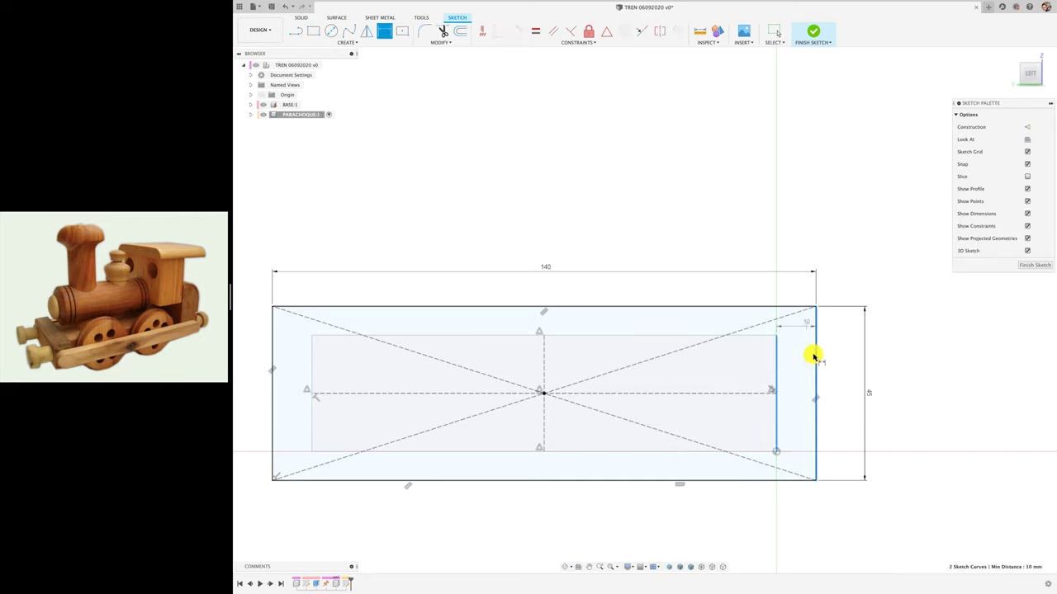
left_click(799, 238)
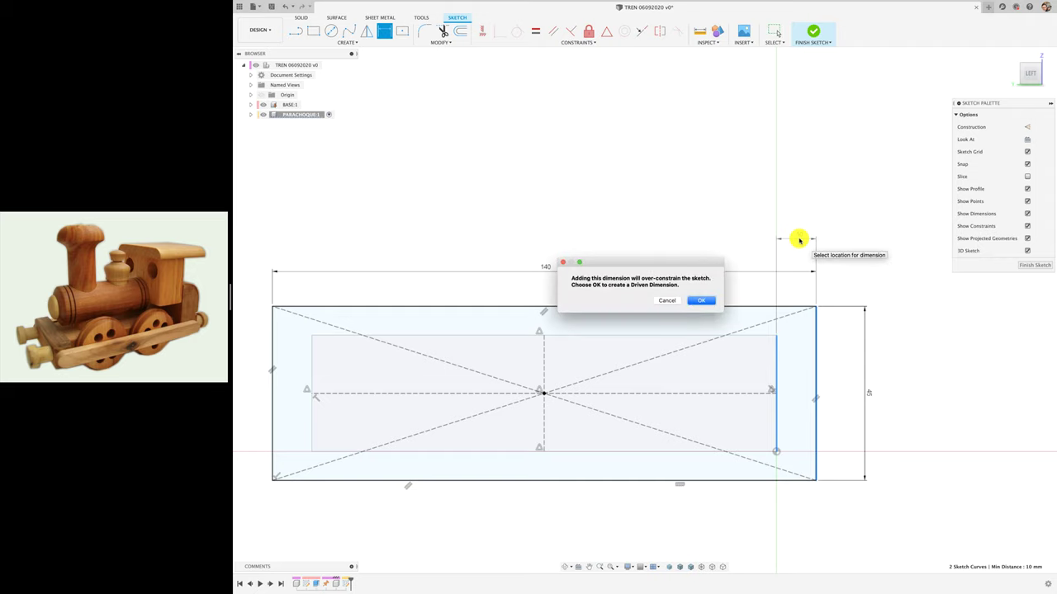
left_click(700, 301)
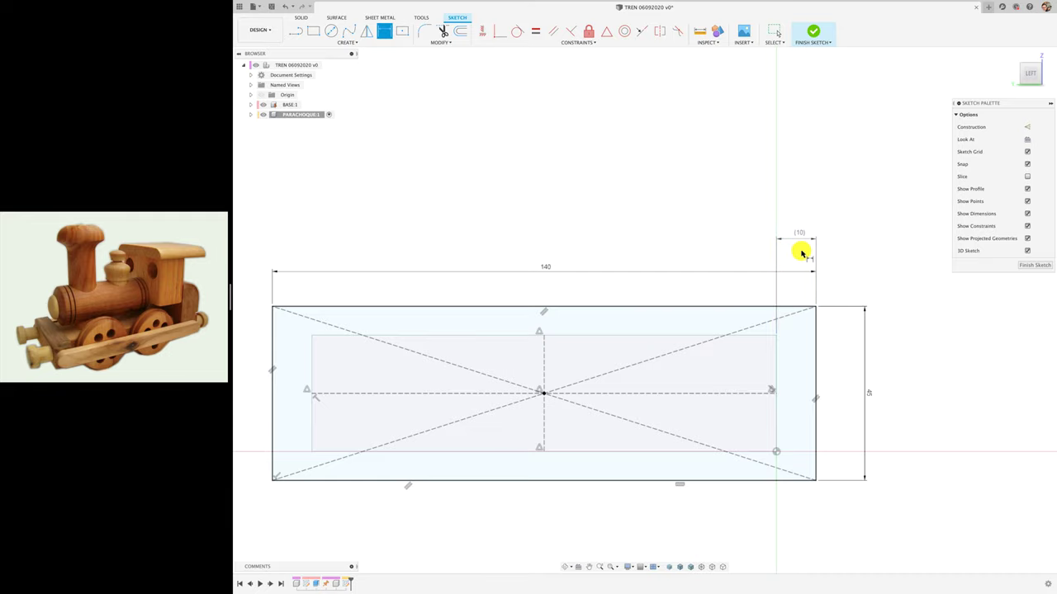
key("Escape")
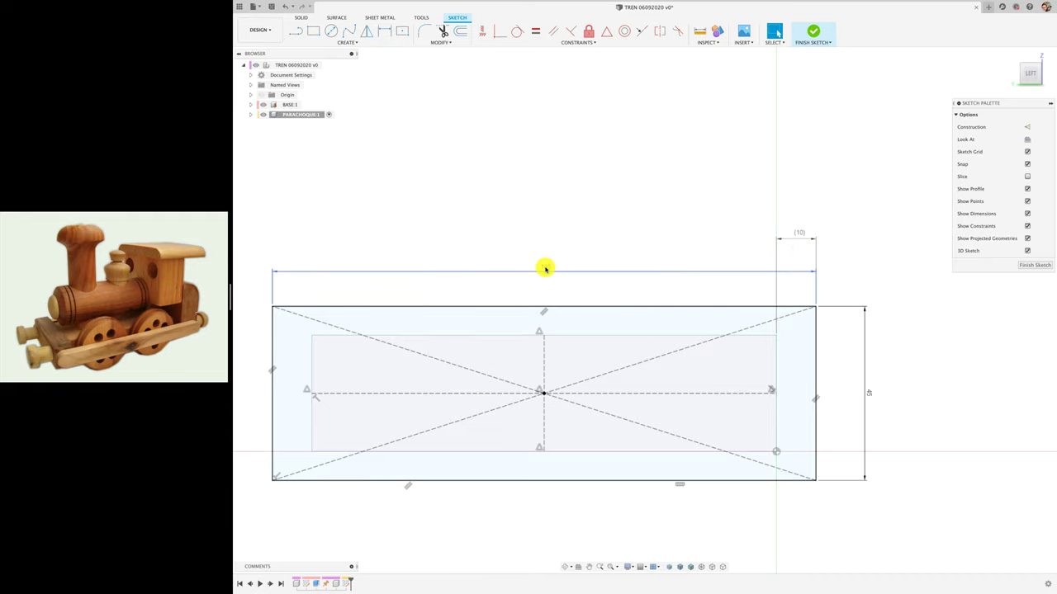
Replace the 140 and (10) dimensions with a driving 12 mm right overhang
left_click(545, 268)
key("Delete")
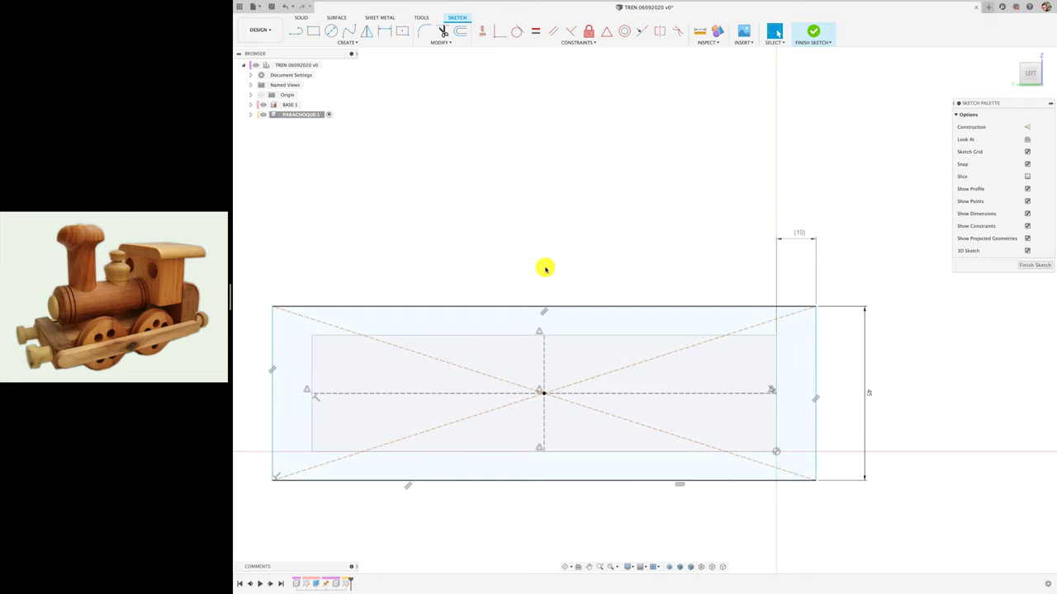
left_click(794, 237)
key("Delete")
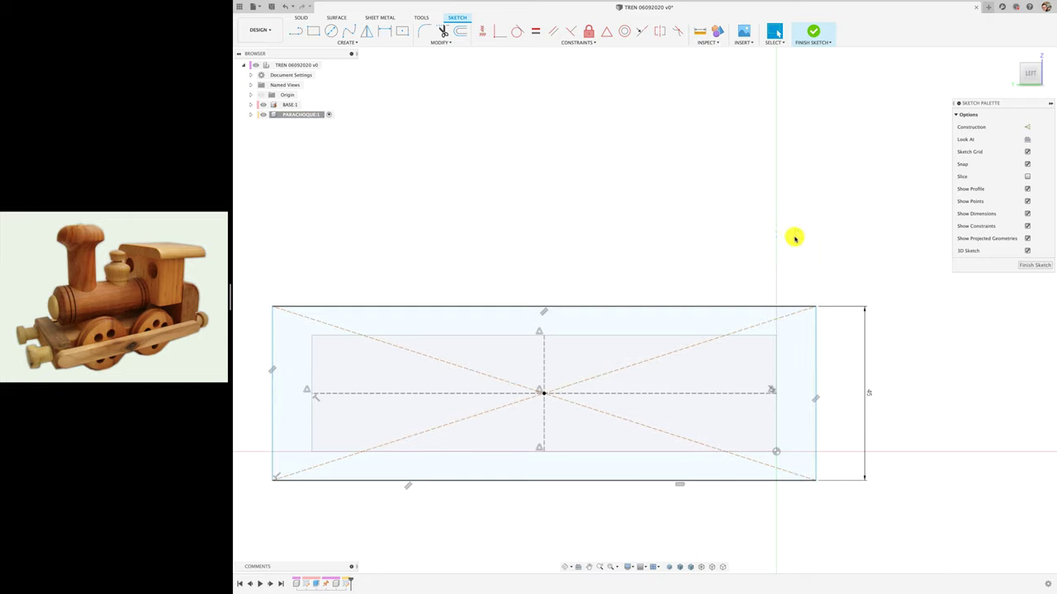
key("r")
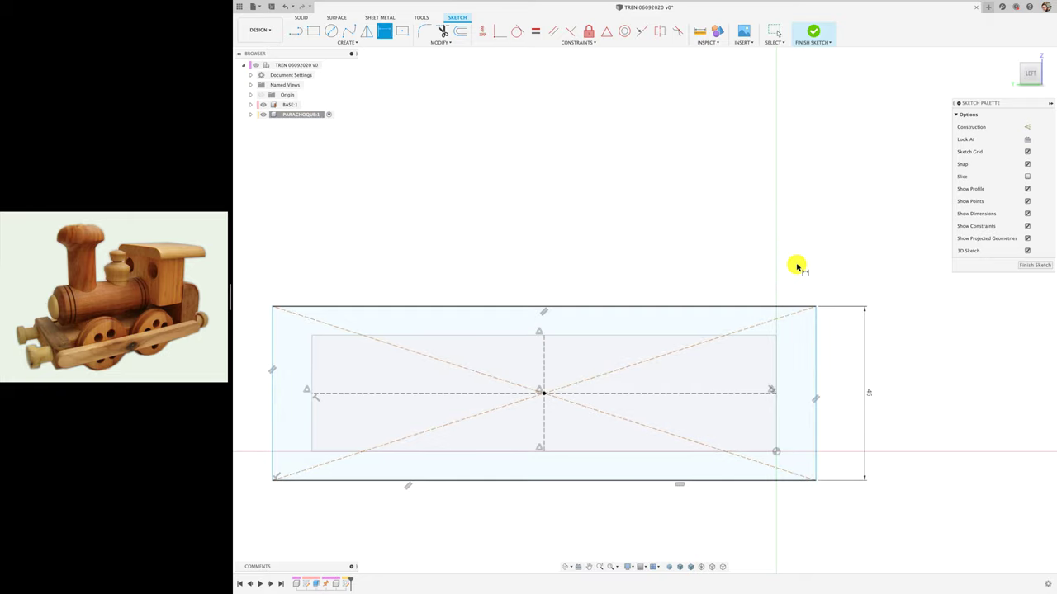
left_click(815, 352)
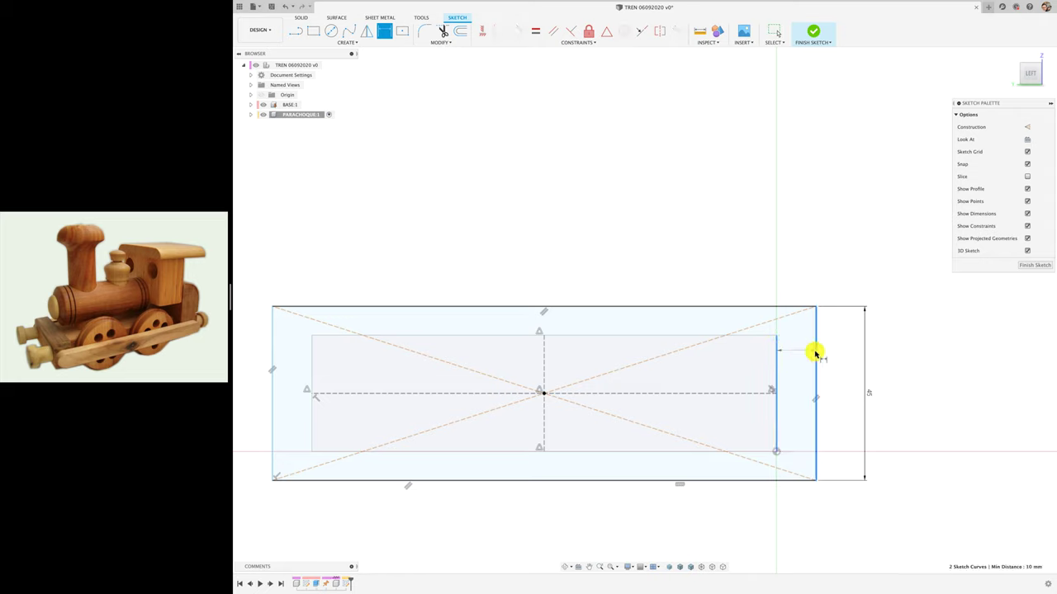
left_click(791, 260)
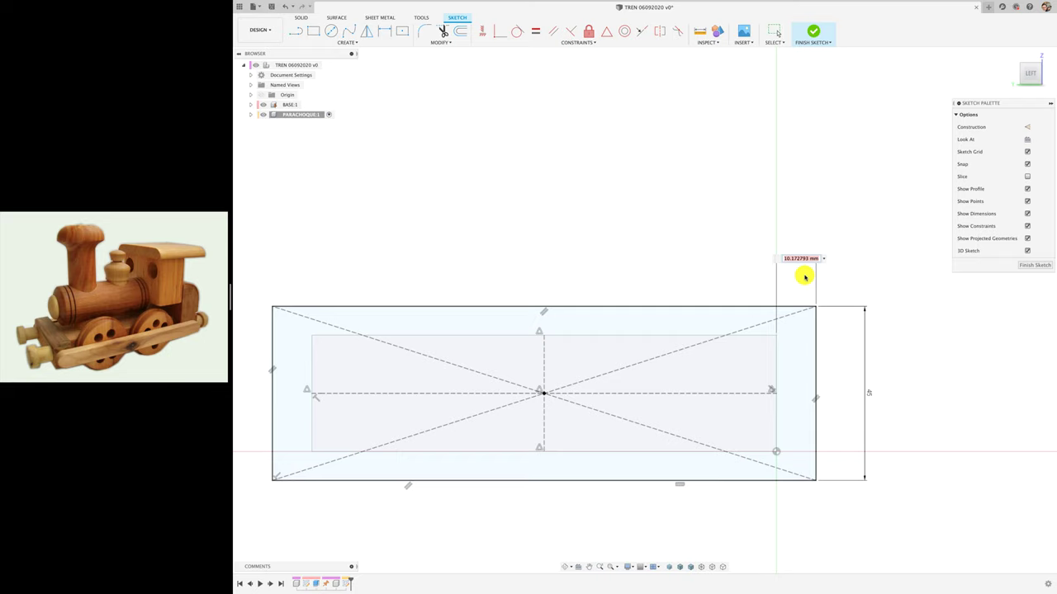
type("12")
key("Return")
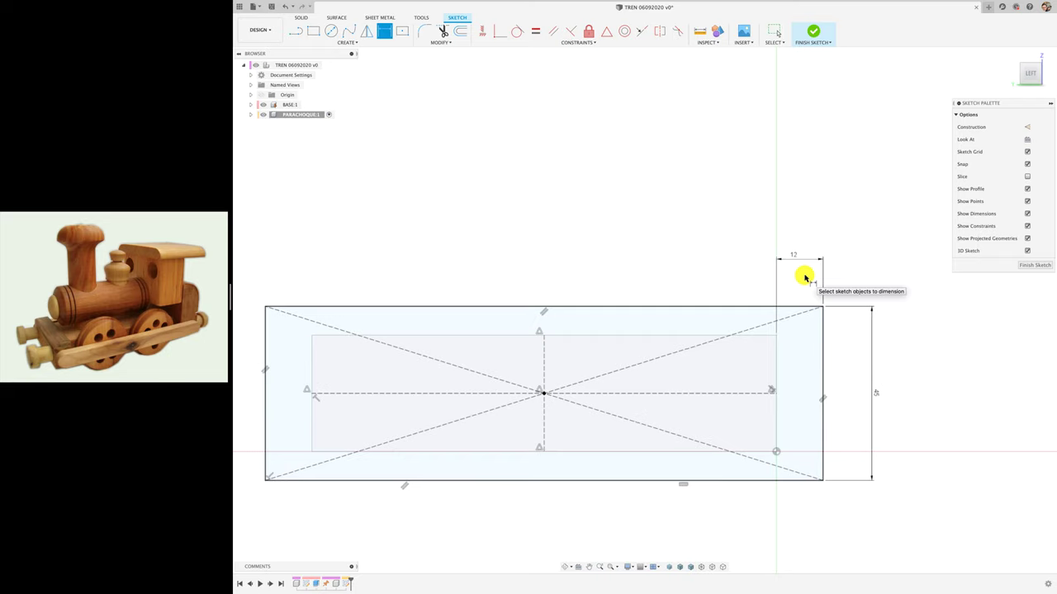
Add a driven dimension for the left-end gap
left_click(312, 371)
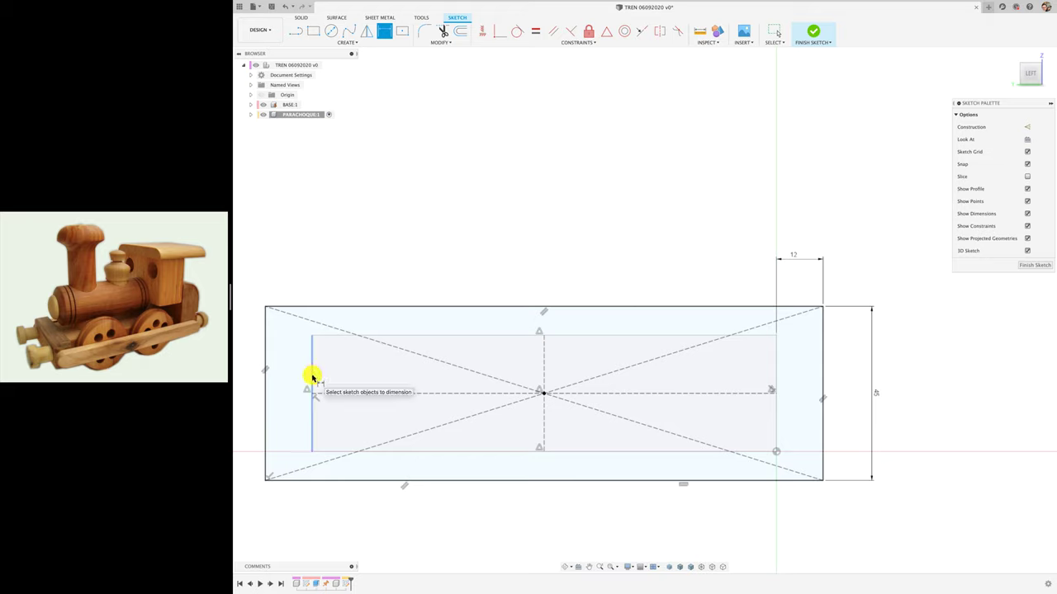
left_click(265, 377)
left_click(290, 284)
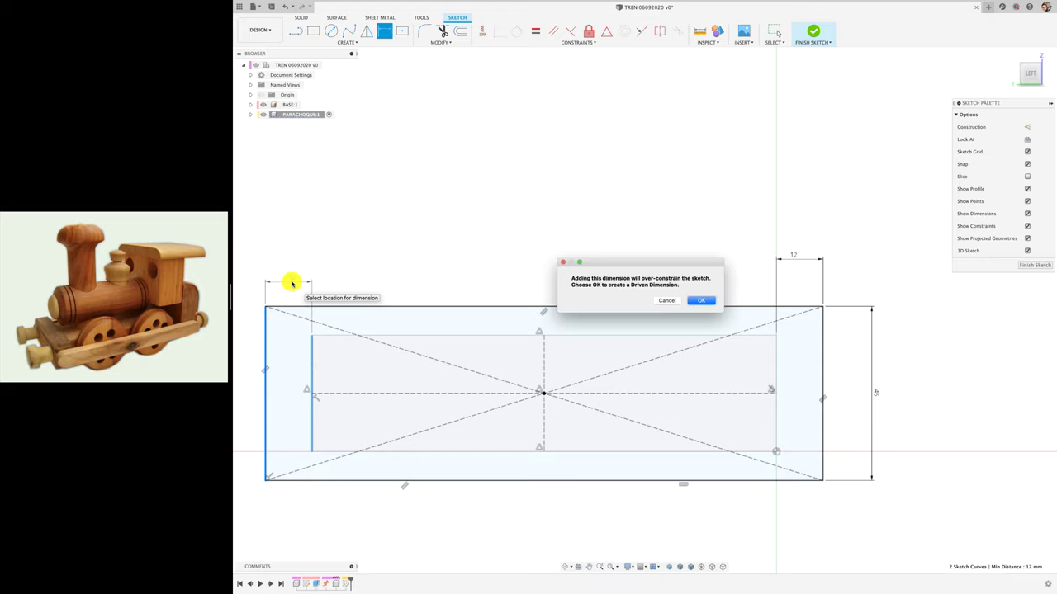
left_click(698, 302)
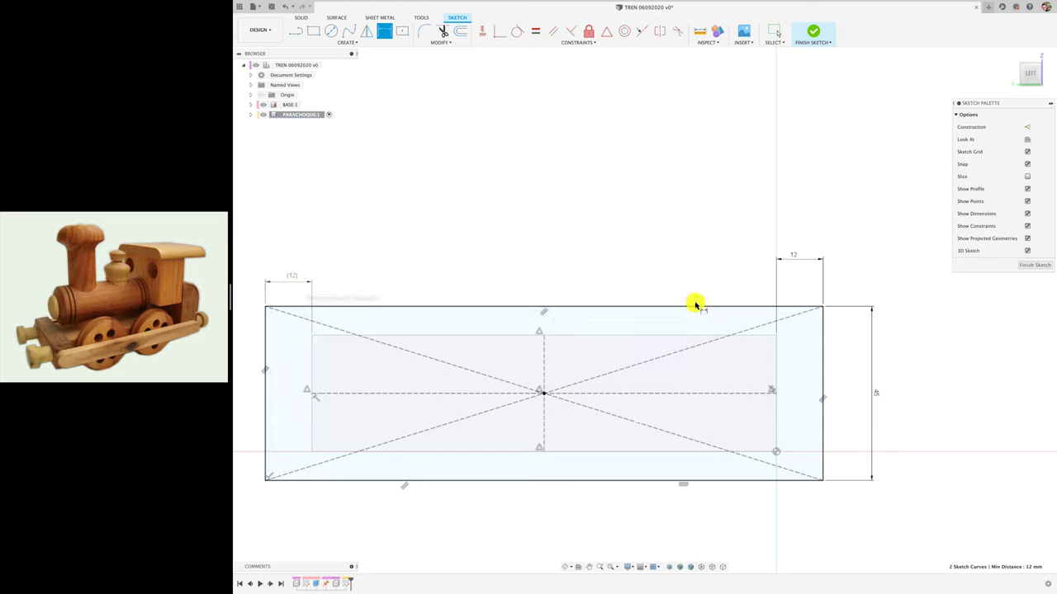
left_click(566, 307)
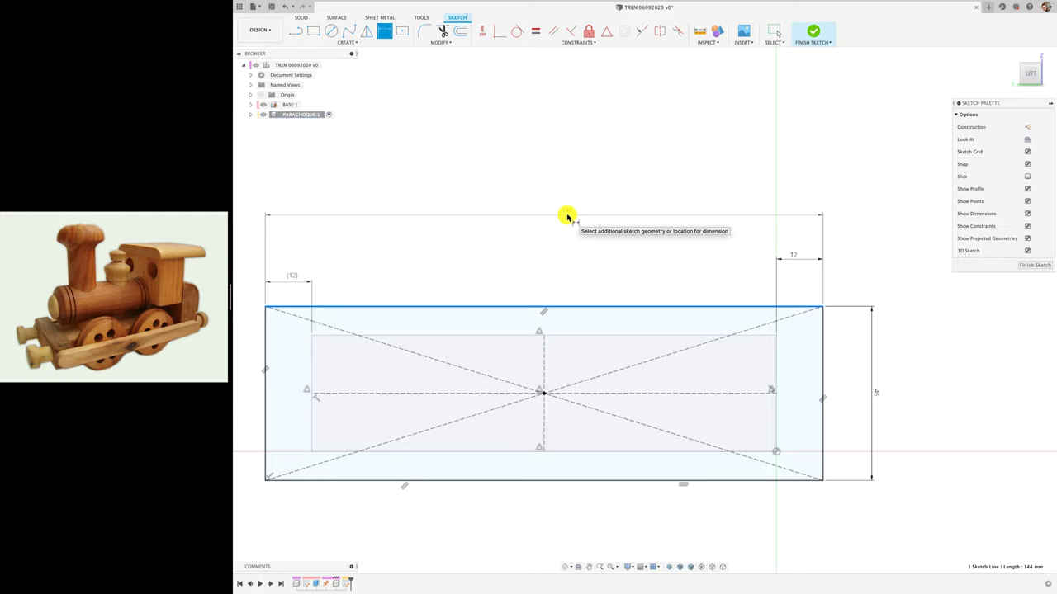
key("Escape")
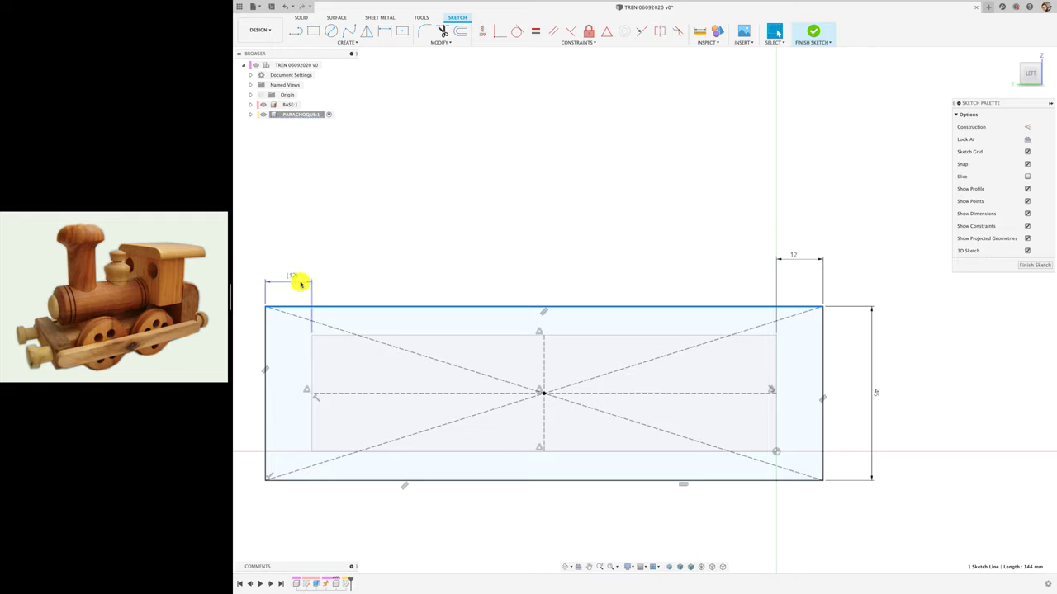
Delete both 12 mm dimensions and dimension the top edge to 140 mm wide
left_click(288, 280)
key("Delete")
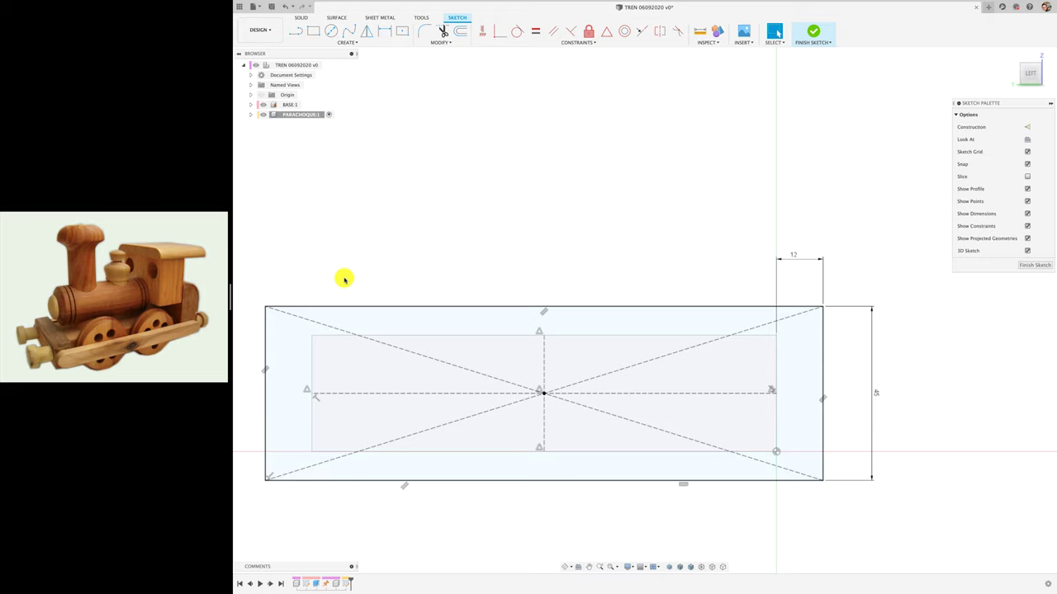
left_click(796, 259)
key("Delete")
key("d")
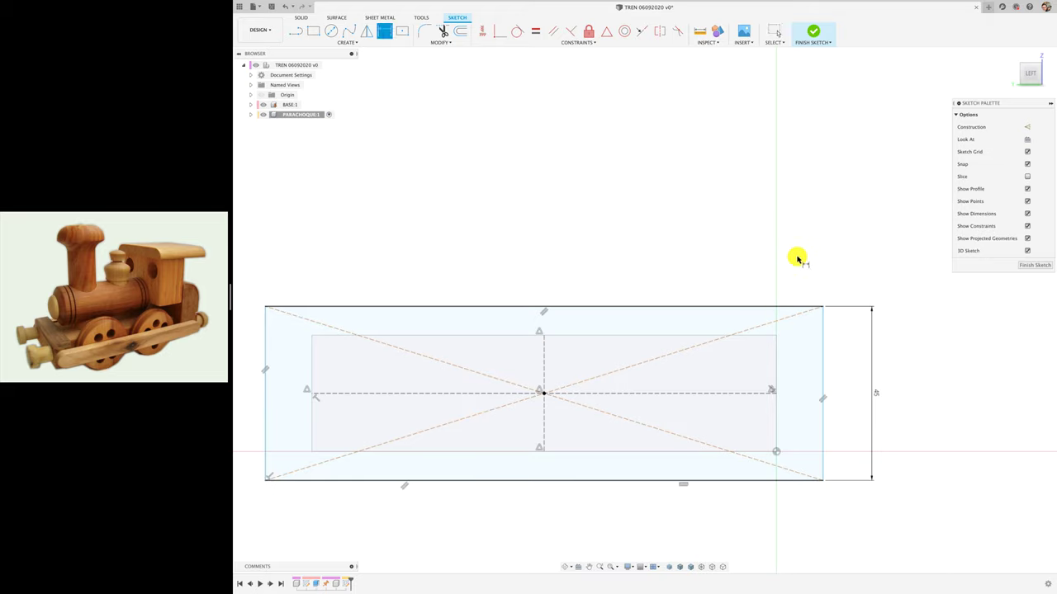
left_click(617, 307)
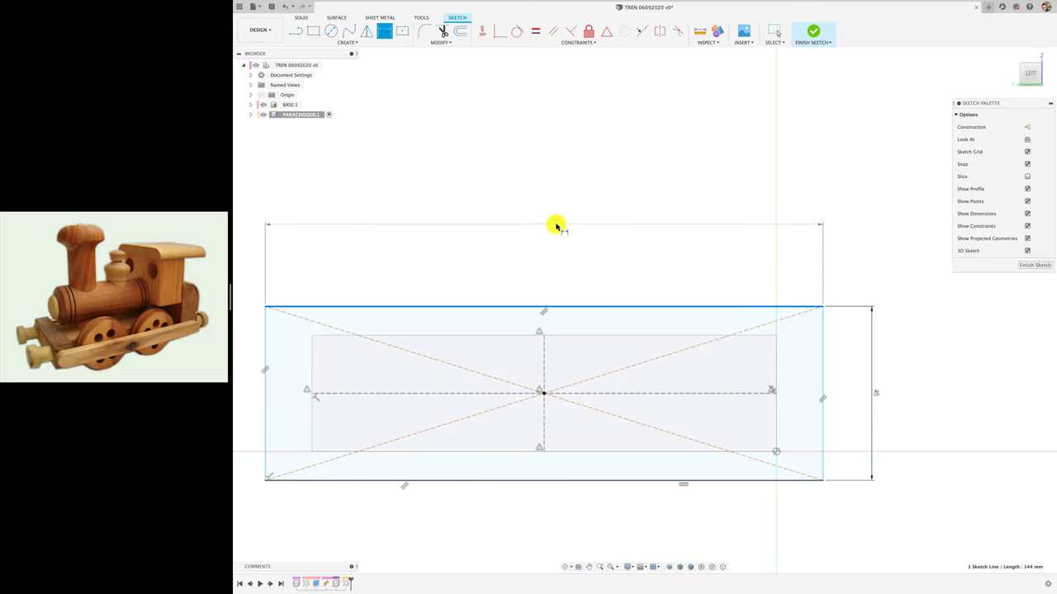
left_click(556, 224)
type("140")
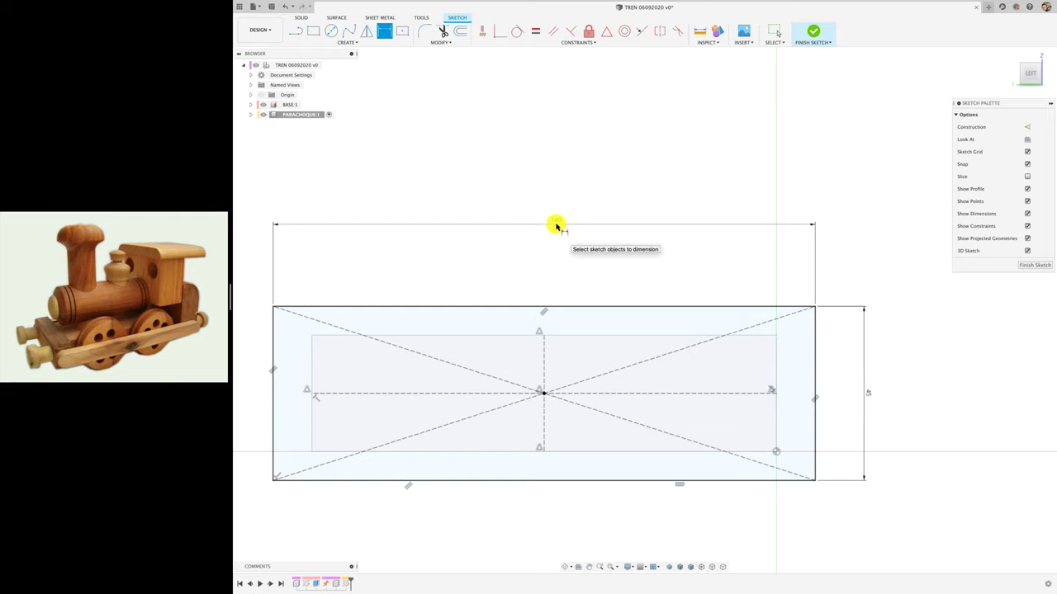
Add driven 10 mm spacing dimensions at the right and left ends
left_click(776, 375)
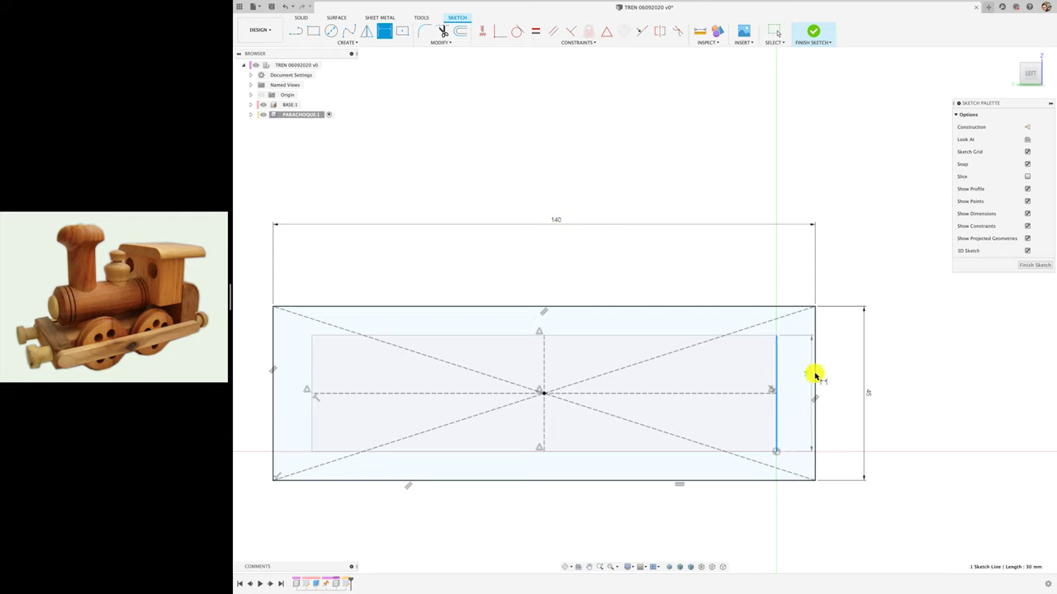
left_click(813, 373, "shift")
left_click(794, 276)
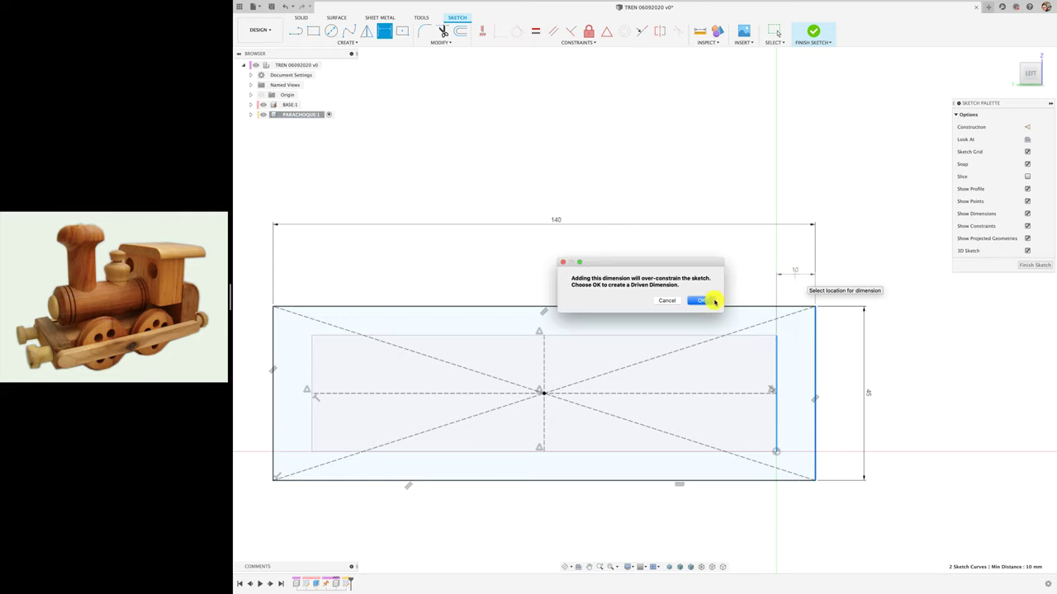
left_click(701, 302)
left_click(312, 376)
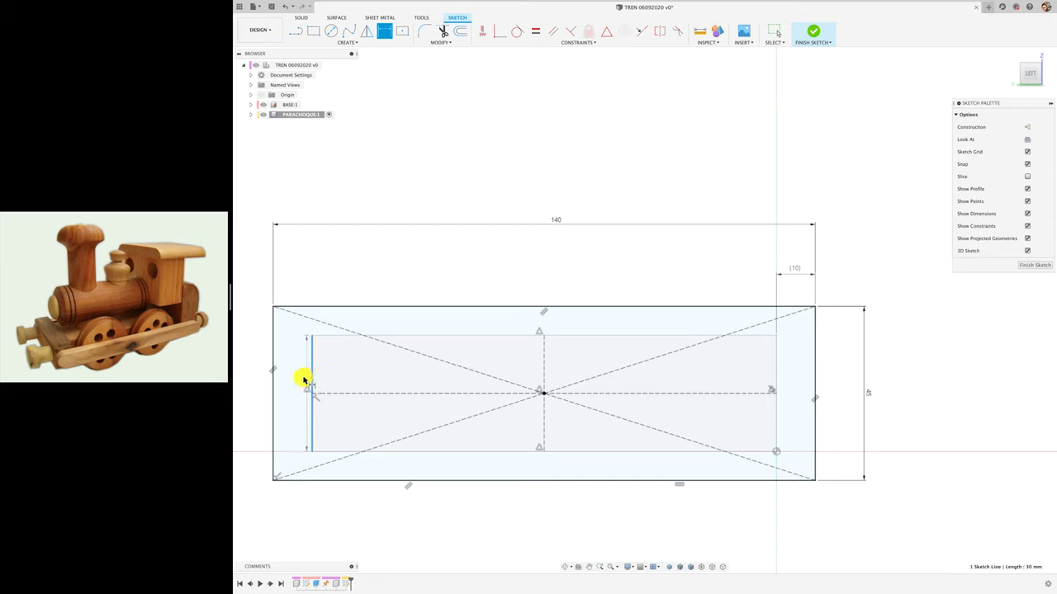
left_click(273, 385)
left_click(293, 267)
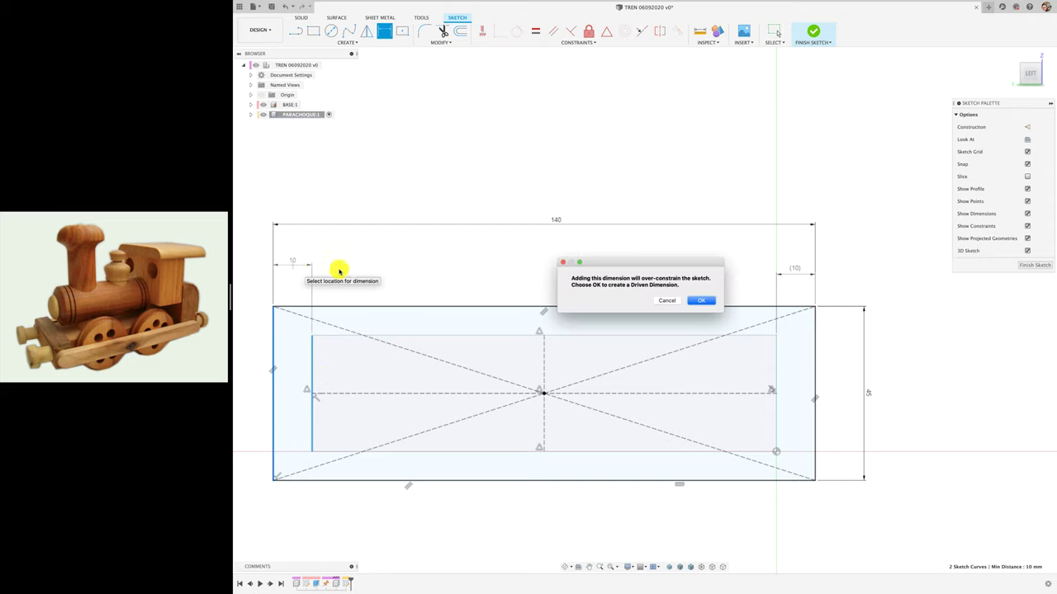
left_click(700, 302)
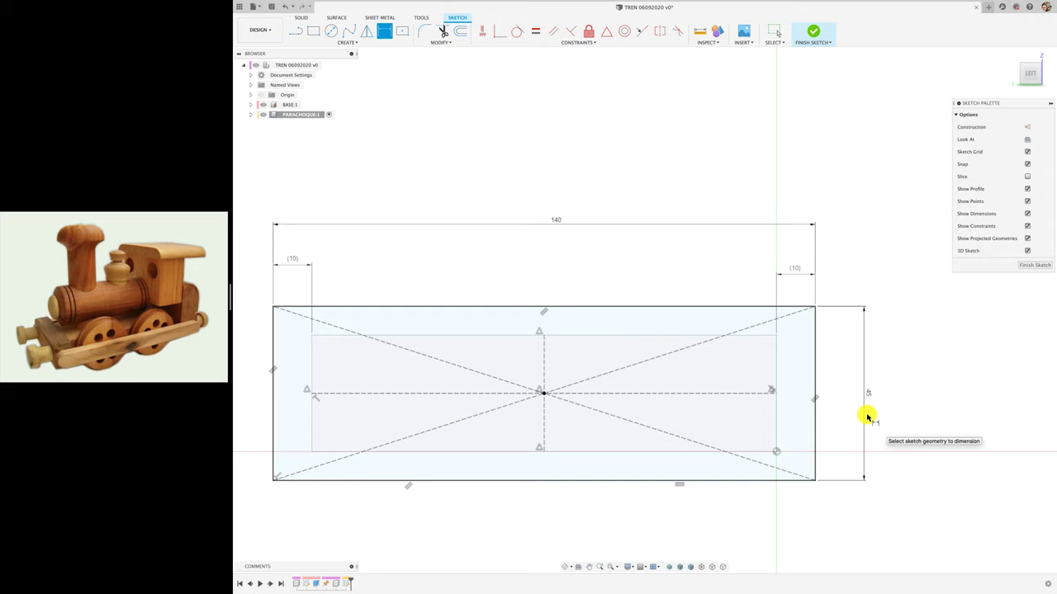
key("F6")
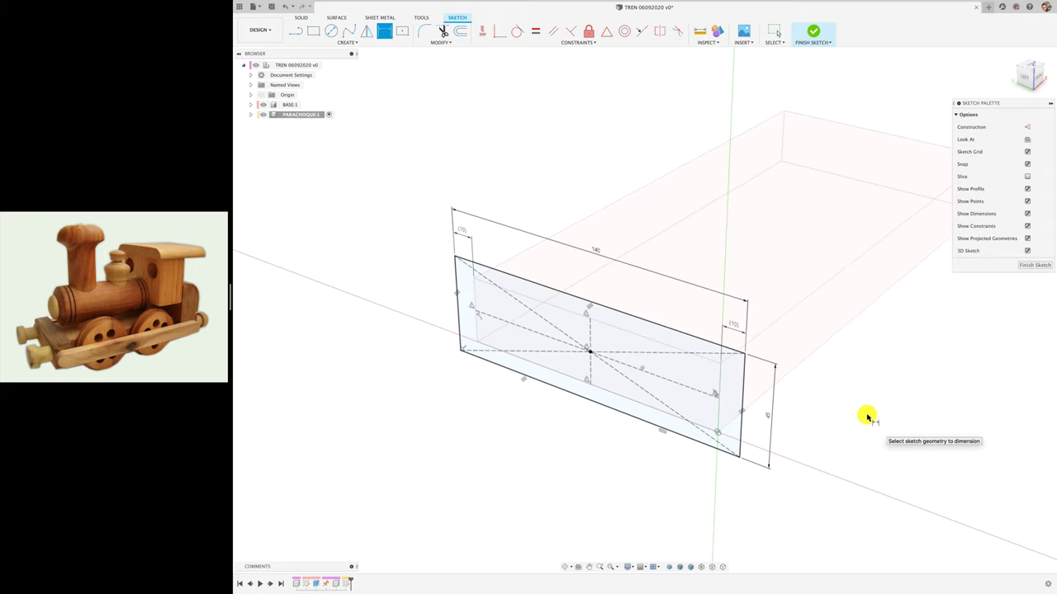
Extrude both bumper sketch profiles 19 mm thick
key("e")
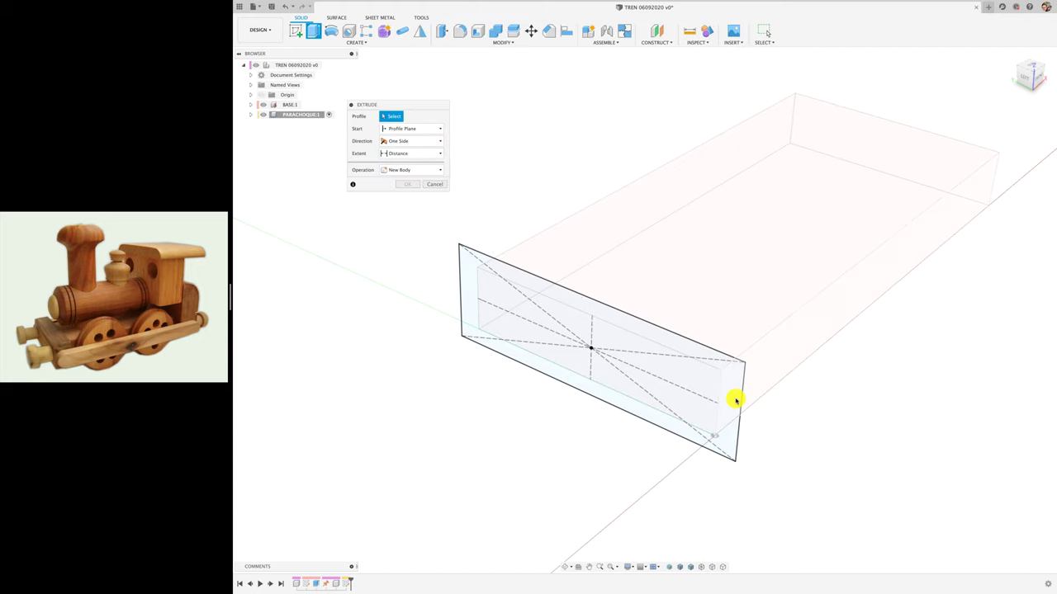
left_click(738, 401)
left_click(699, 415)
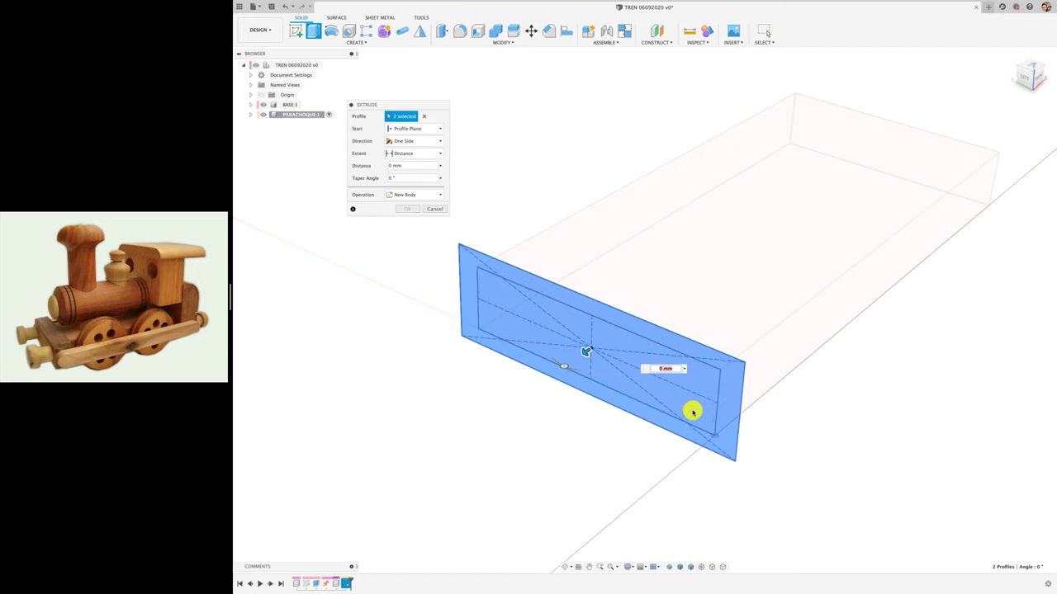
left_click_drag(586, 354, 551, 371)
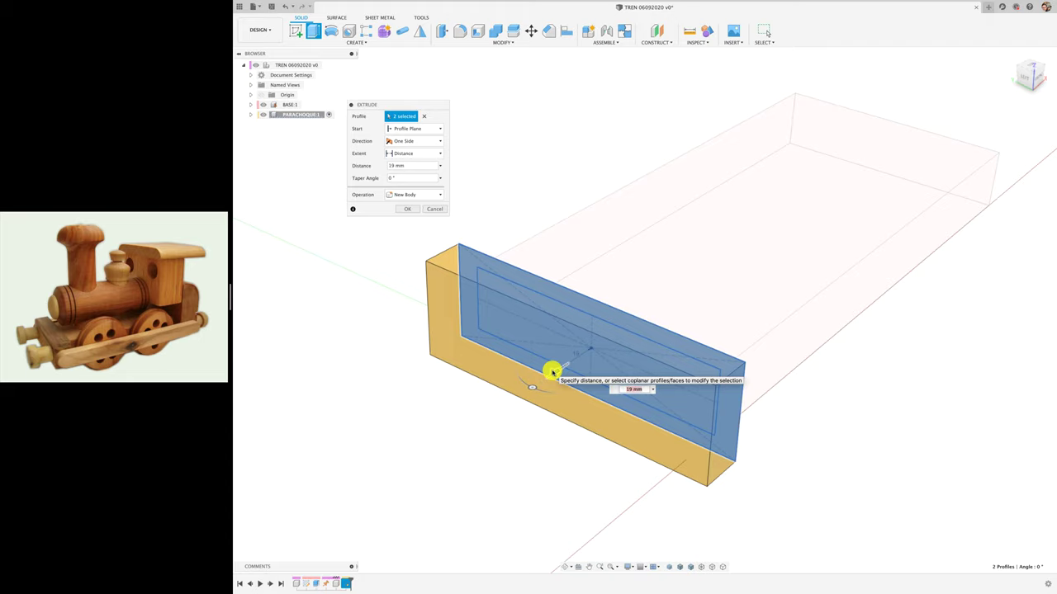
key("Return")
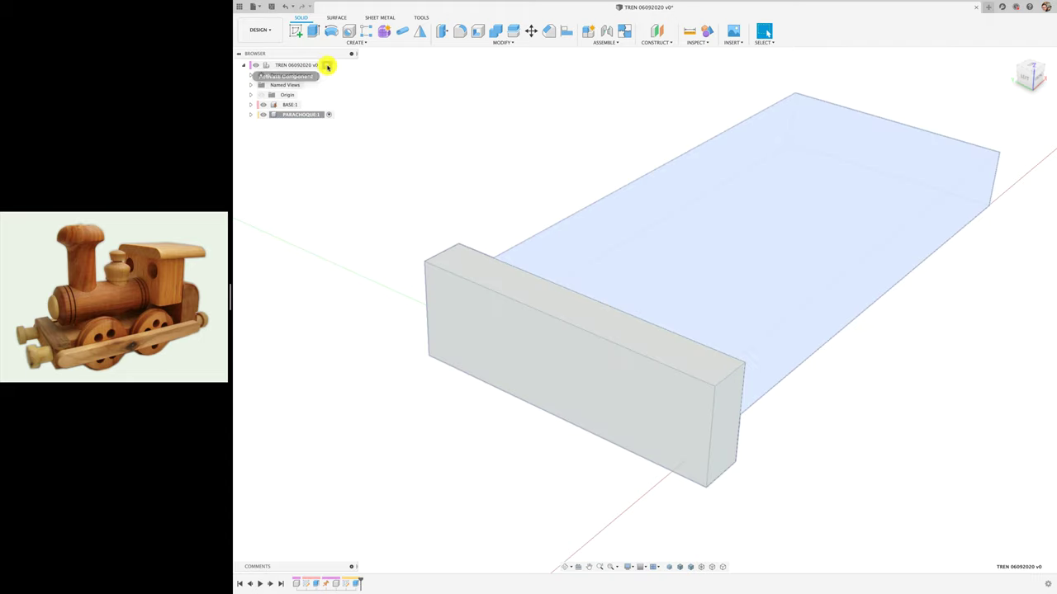
Activate the root assembly and revert the moved bumper back against the base
left_click(328, 64)
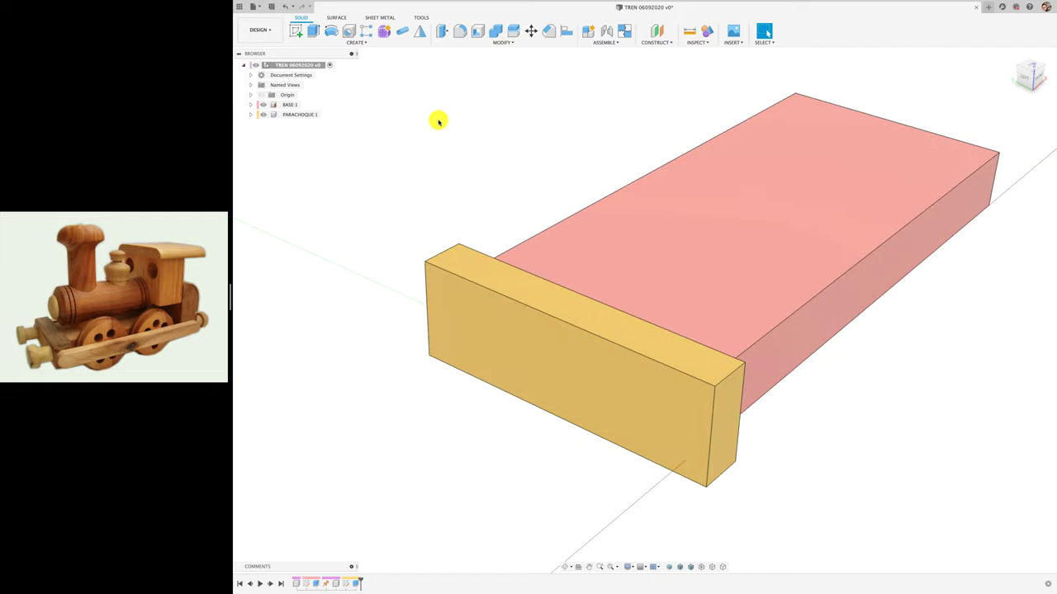
mouse_move(172, 297)
middle_mouse_down("shift")
mouse_move(224, 275)
mouse_move(471, 345)
mouse_move(353, 228)
middle_mouse_up("shift")
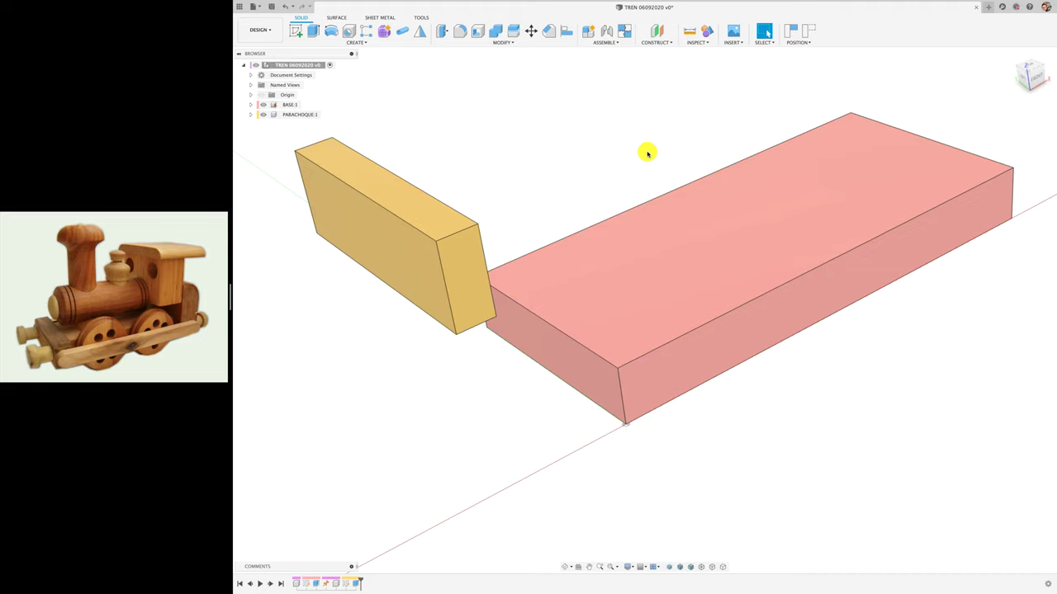
left_click(809, 30)
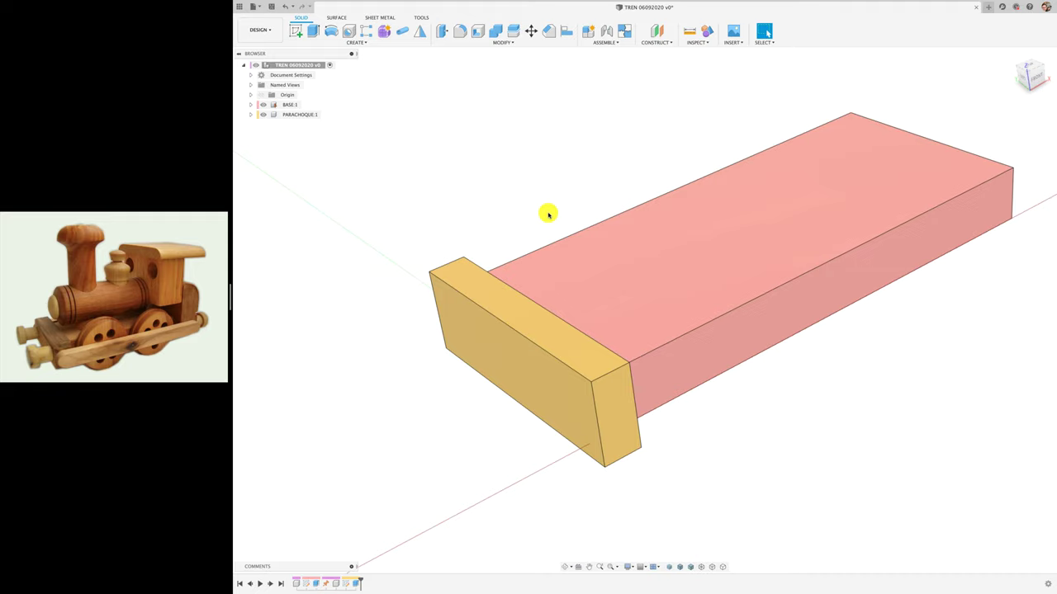
Fix PARACHOQUE:1 to BASE:1 with a Rigid as-built joint in their current positions
left_click(467, 318)
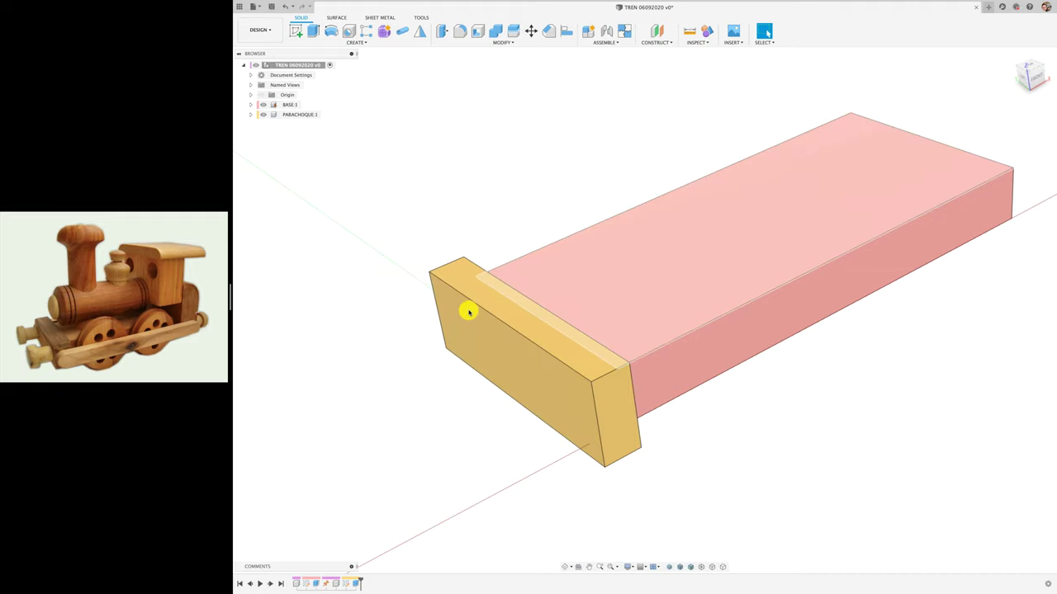
left_click(517, 166)
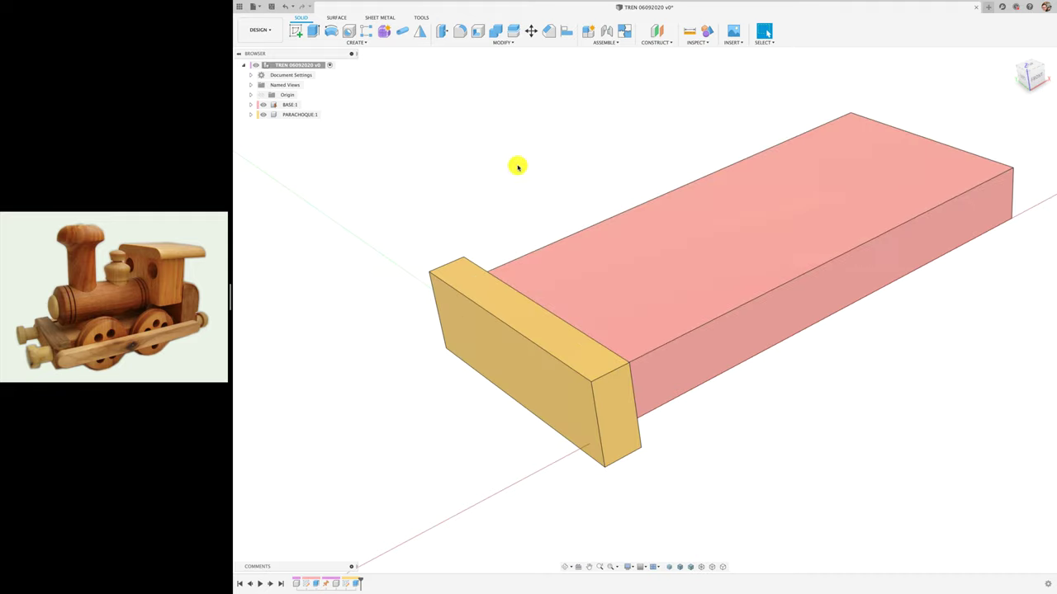
left_click(610, 43)
left_click(610, 70)
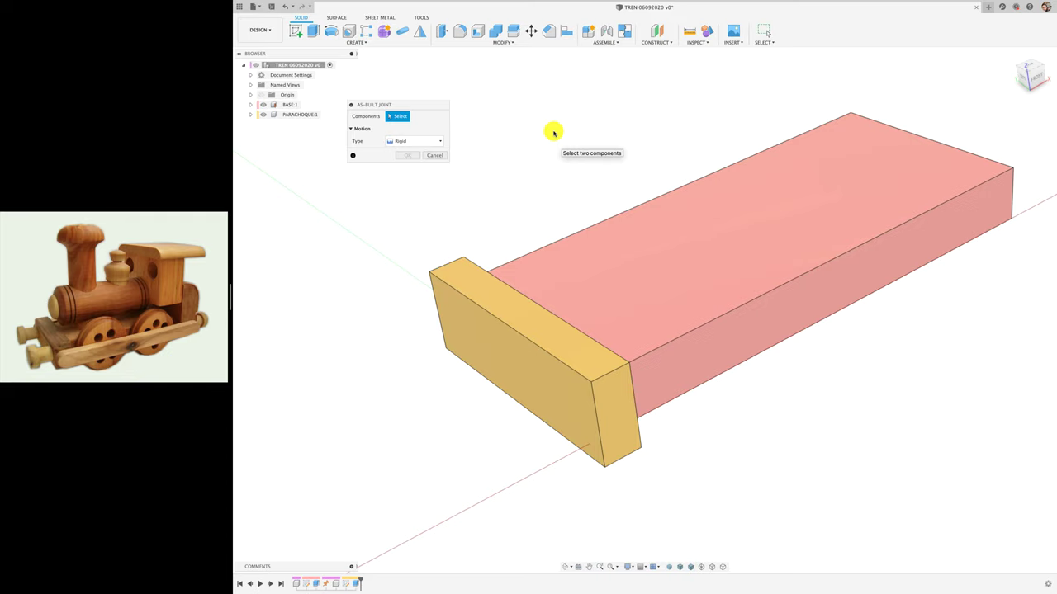
left_click(514, 353)
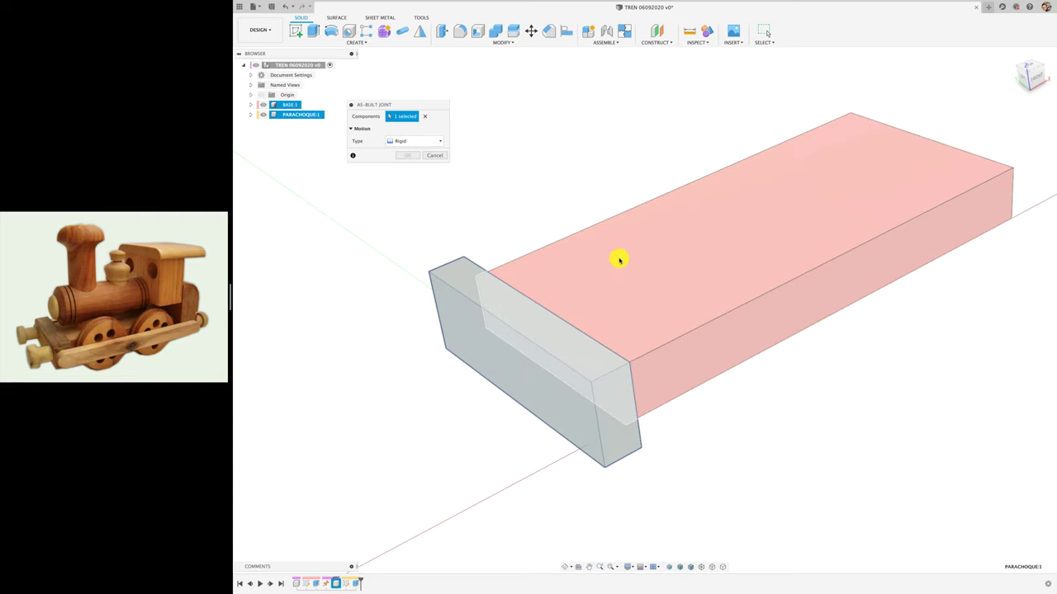
left_click(619, 257)
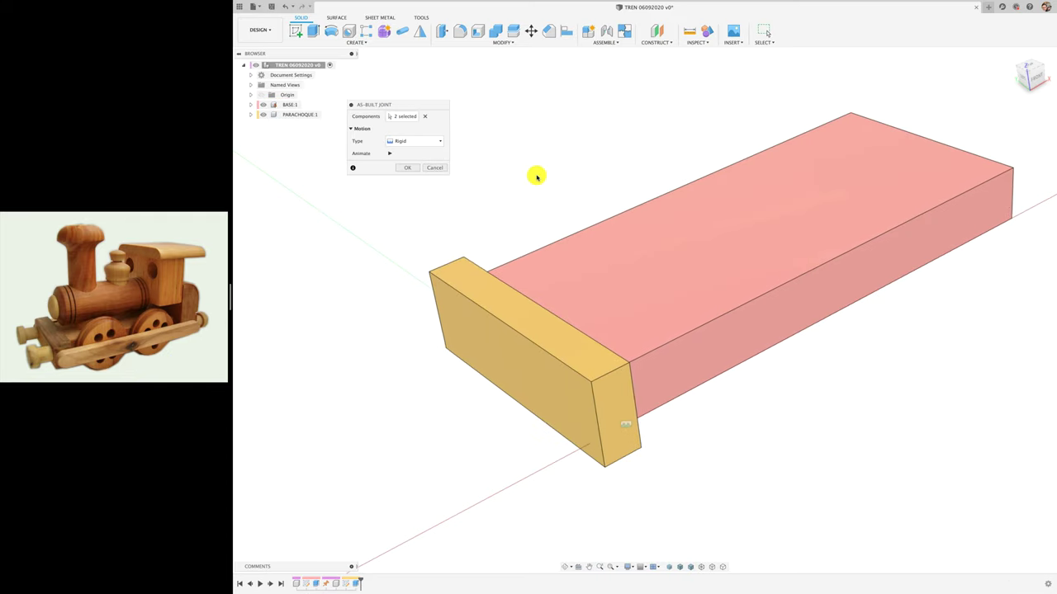
left_click(404, 168)
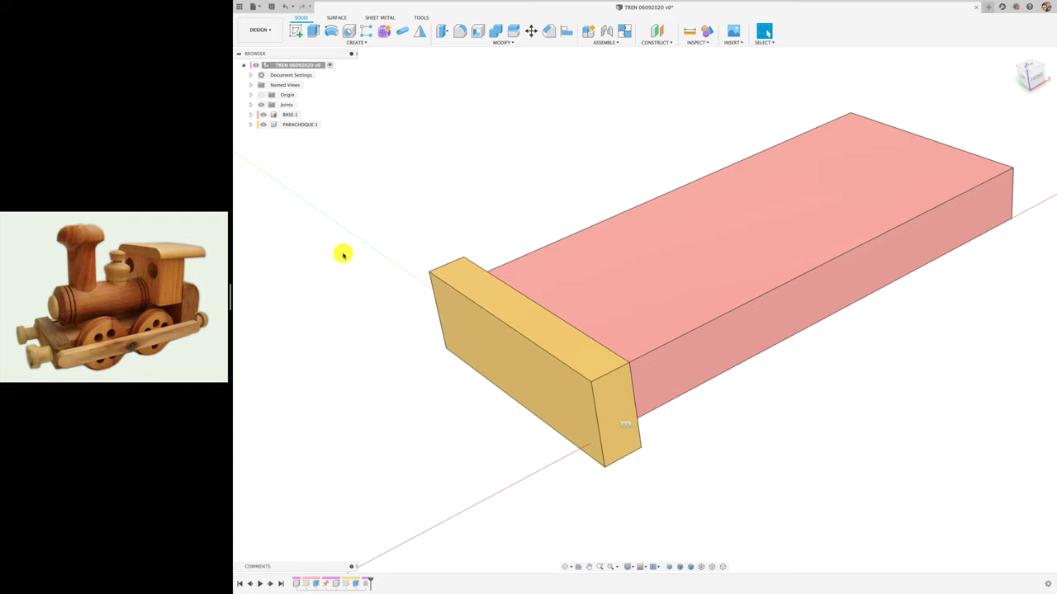
Create a new component named TOPES under the root and sketch on the bumper's front face
right_click(309, 65)
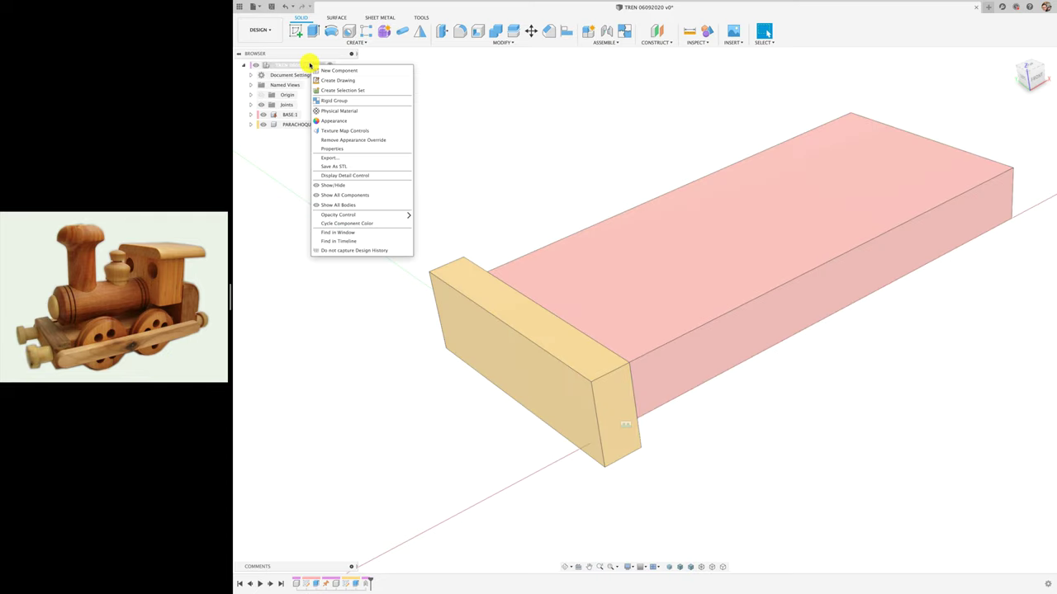
left_click(358, 70)
double_click(548, 169)
type("TOPES")
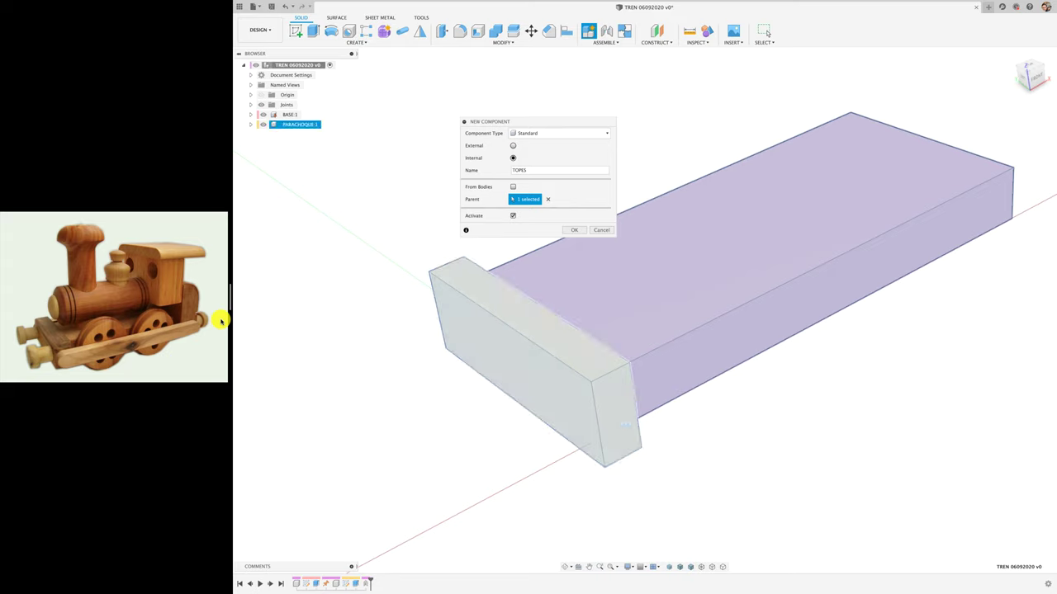
left_click(574, 230)
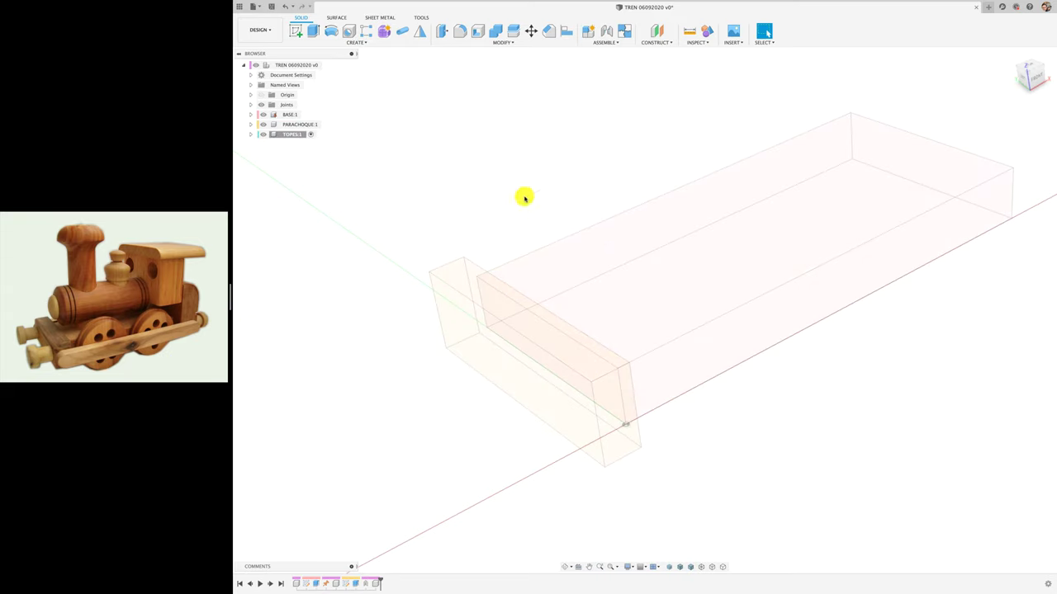
left_click(294, 33)
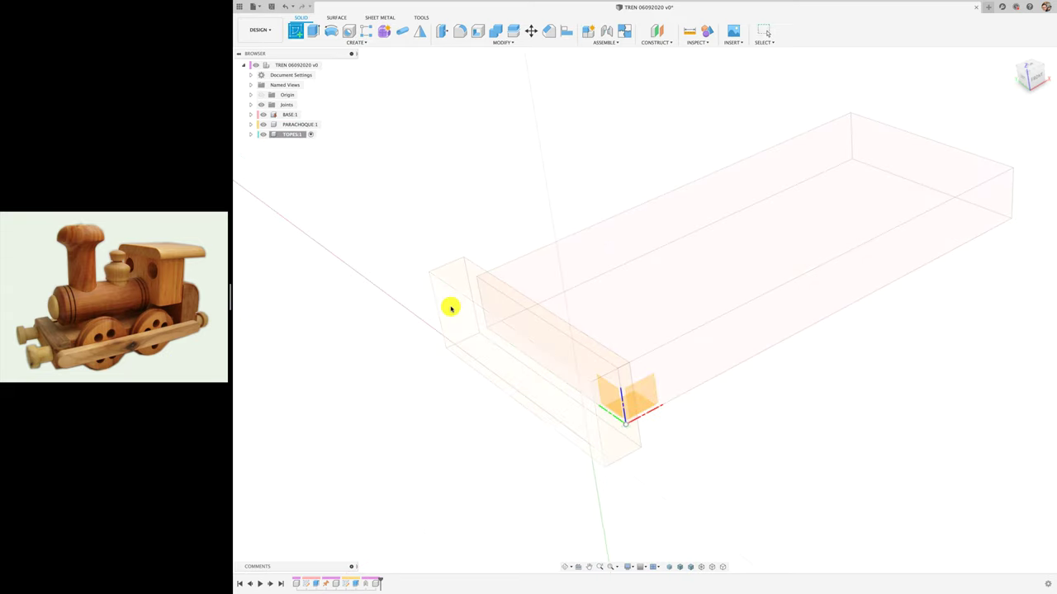
left_click(450, 315)
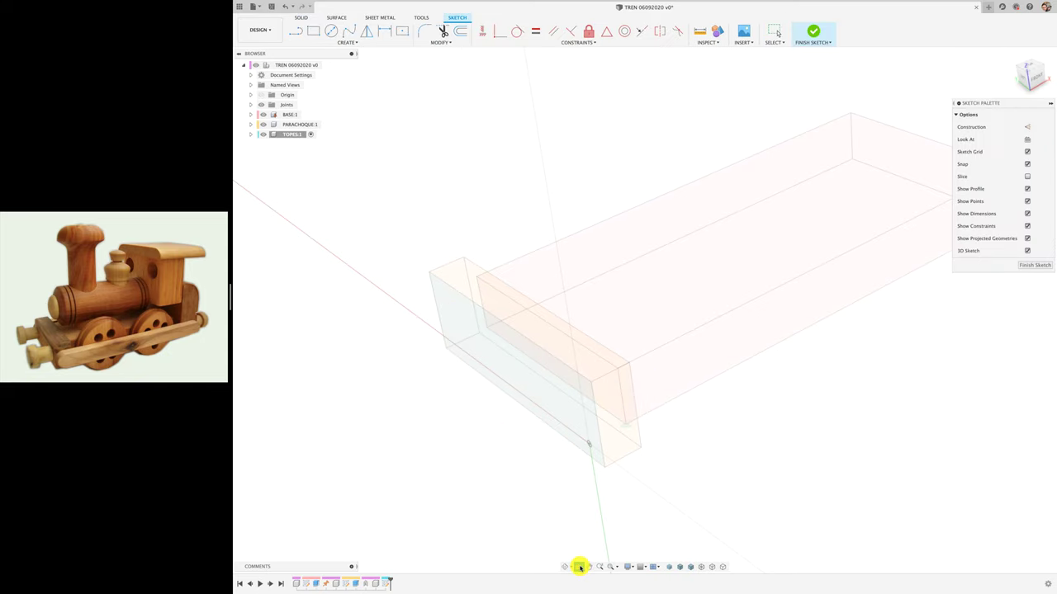
View the sketch face straight on and draw a circle near the bumper's left end
left_click(579, 566)
left_click(569, 420)
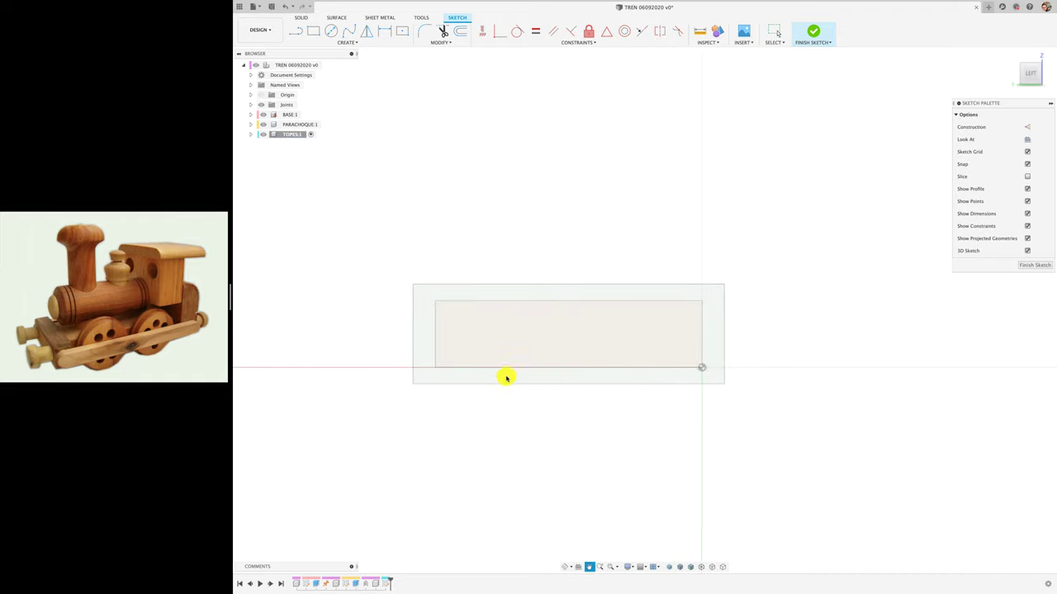
scroll(442, 333, "up", 2)
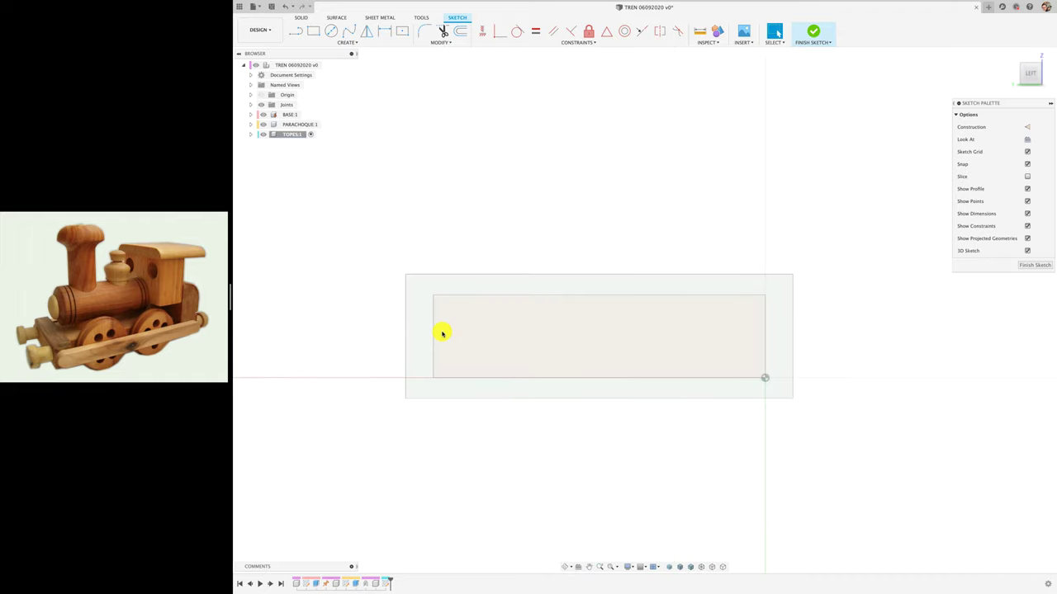
left_click(295, 31)
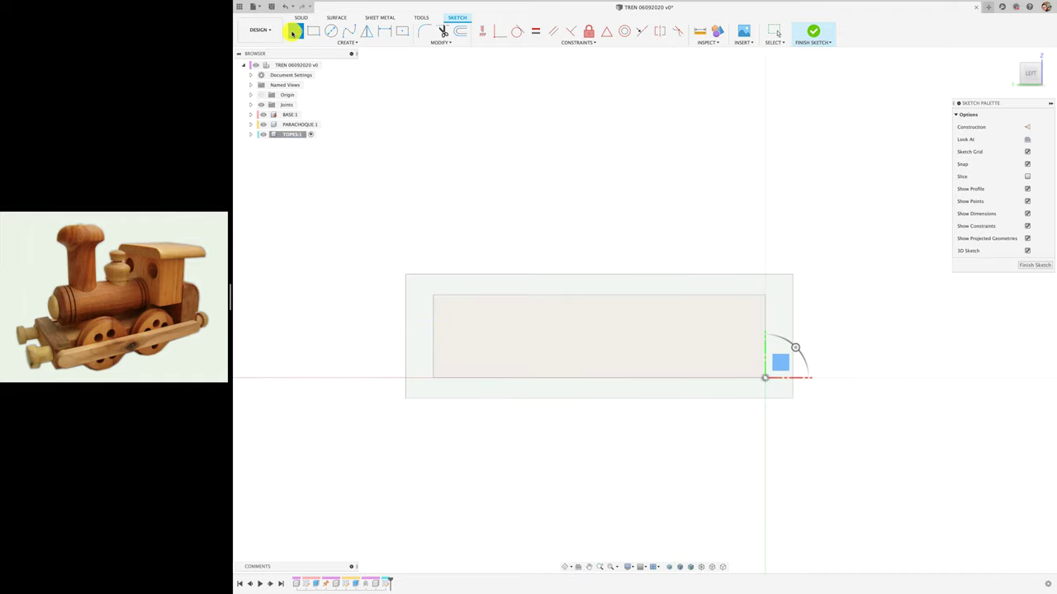
left_click(1027, 128)
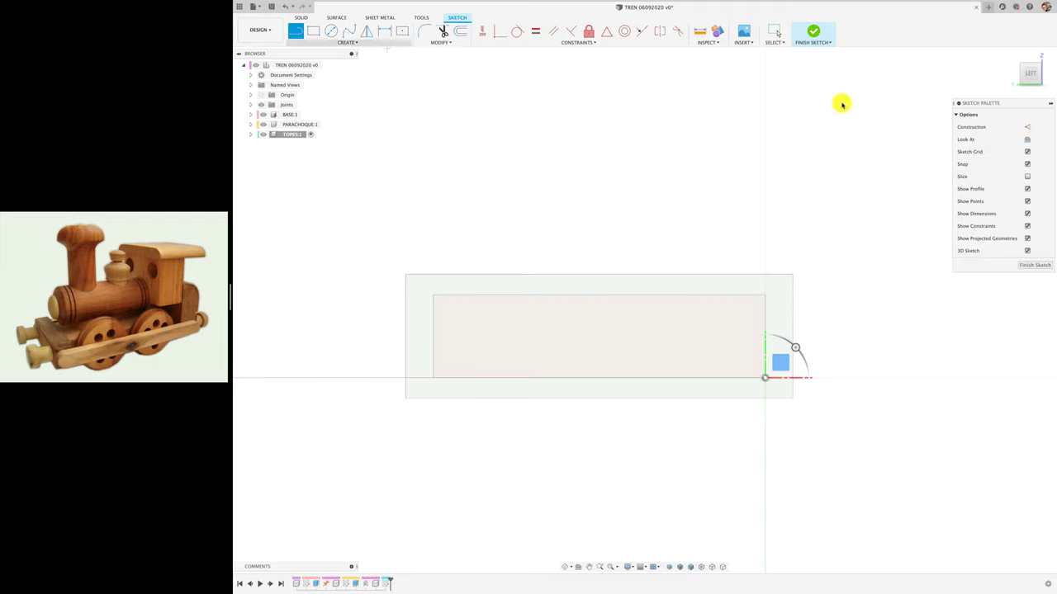
left_click(331, 31)
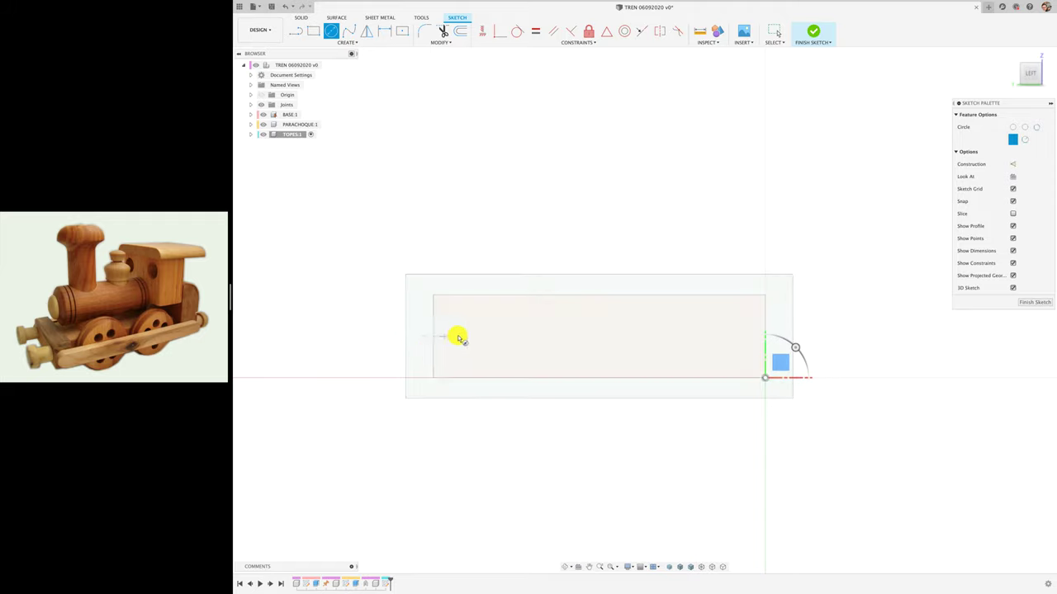
left_click(458, 338)
left_click(469, 324)
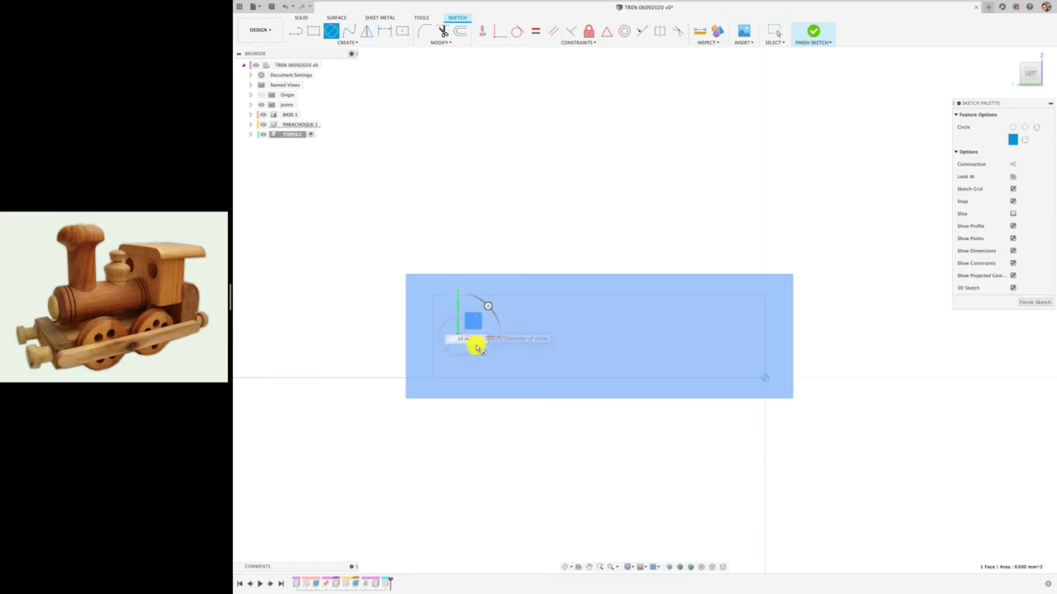
Dimension the circle 20 mm from the left edge with a 12 mm diameter
key("d")
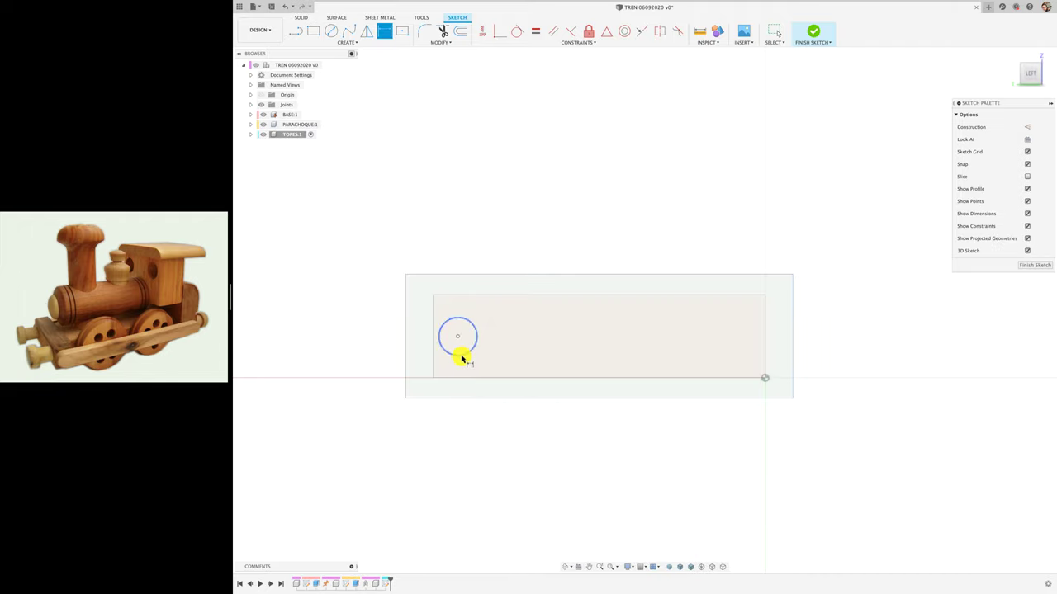
left_click(463, 357)
left_click(405, 350)
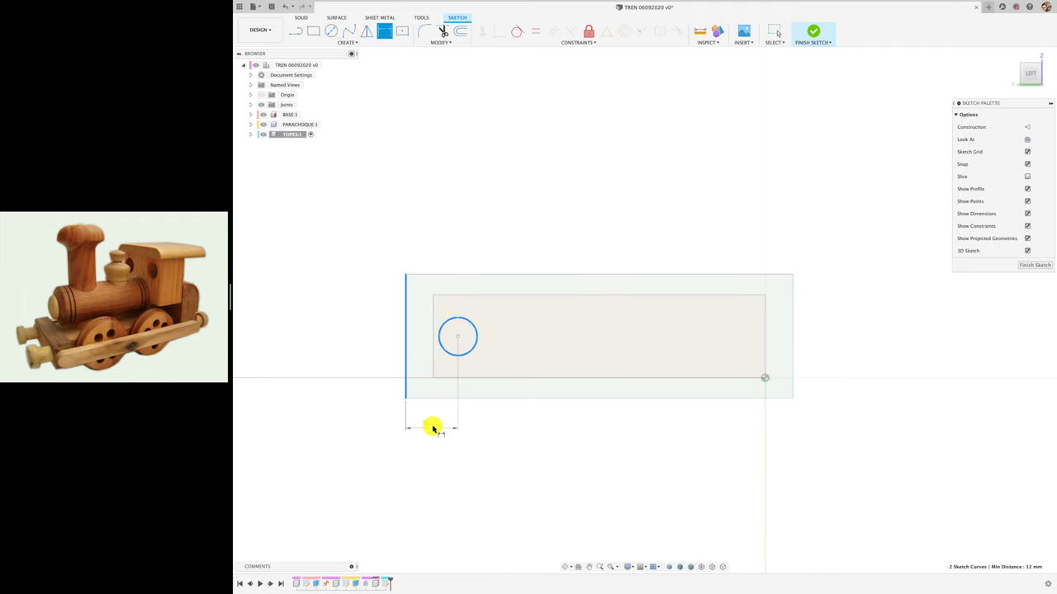
left_click(432, 427)
type("20")
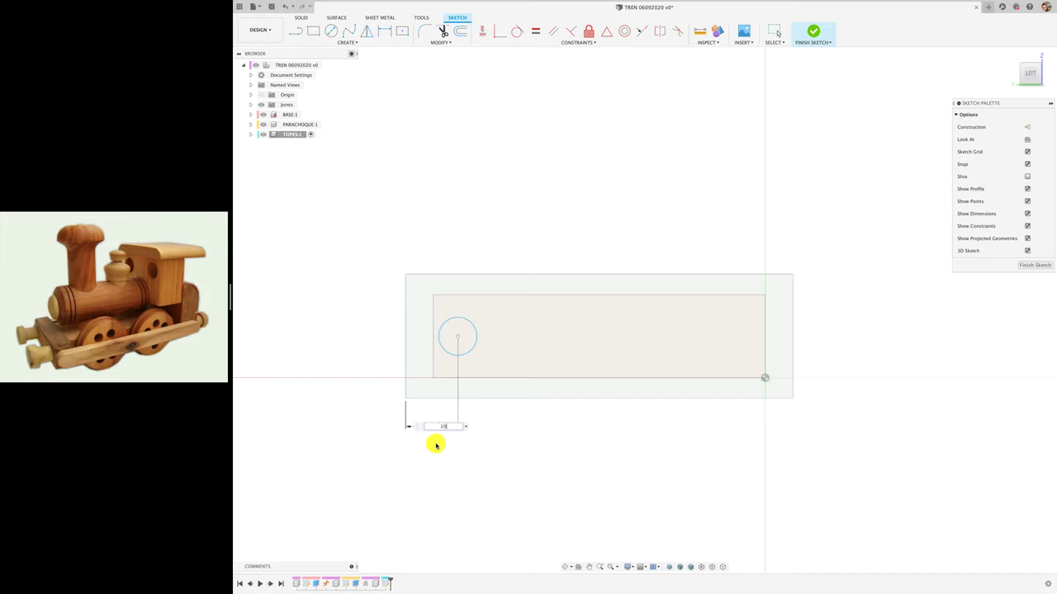
key("Return")
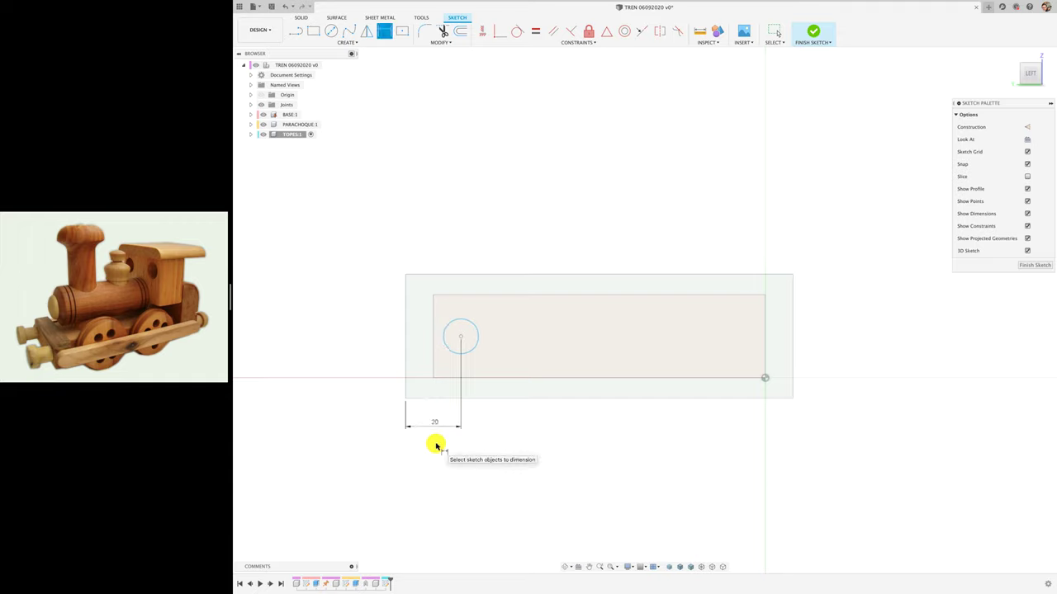
left_click(473, 352)
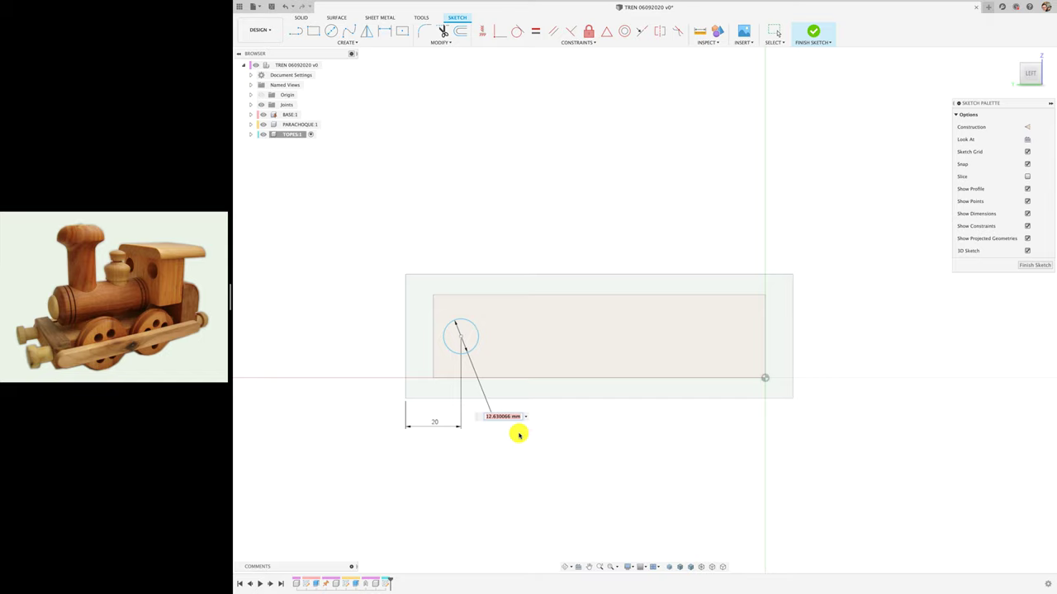
type("12")
key("Return")
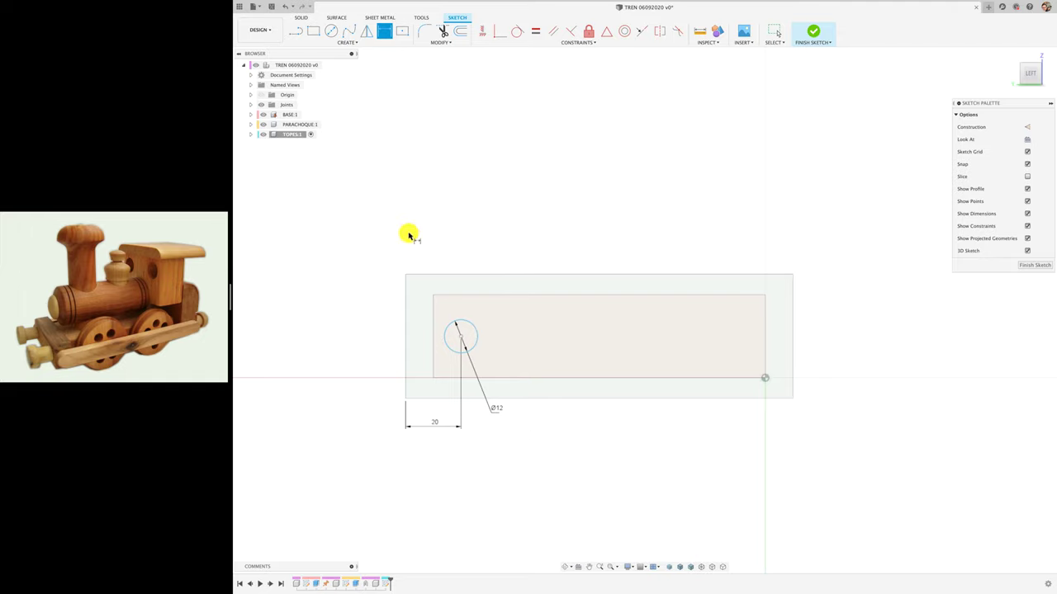
Draw a stray vertical line across the profile, then delete it
left_click(294, 30)
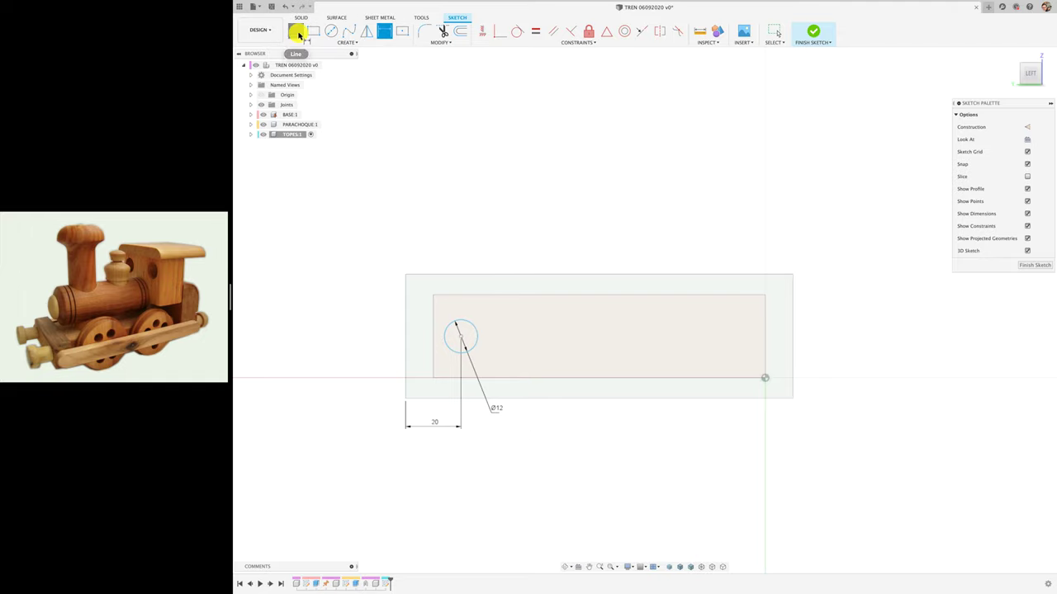
left_click(598, 294)
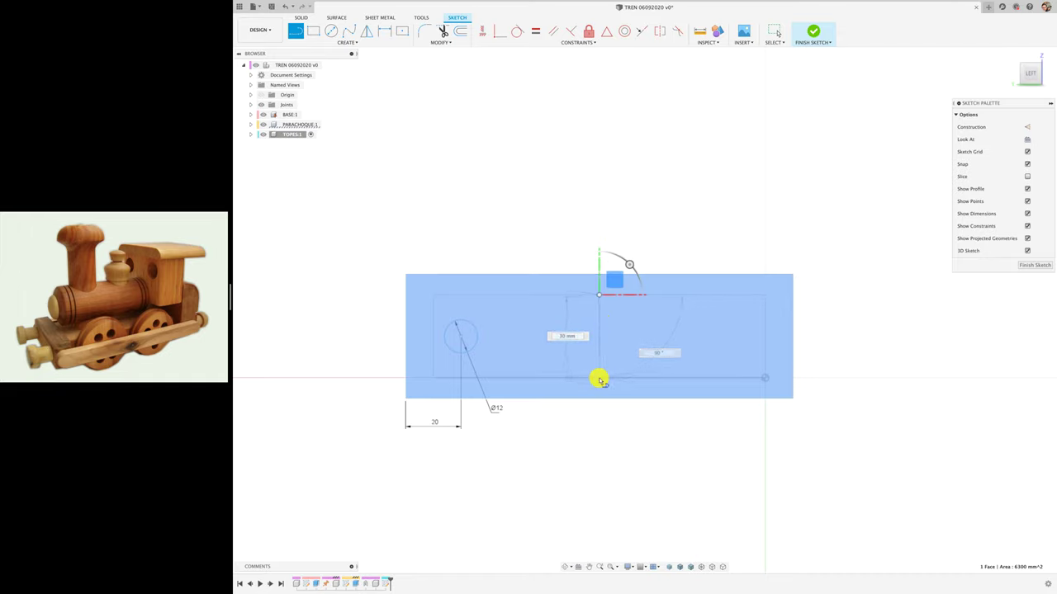
left_click(598, 378)
key("Escape")
left_click(599, 347)
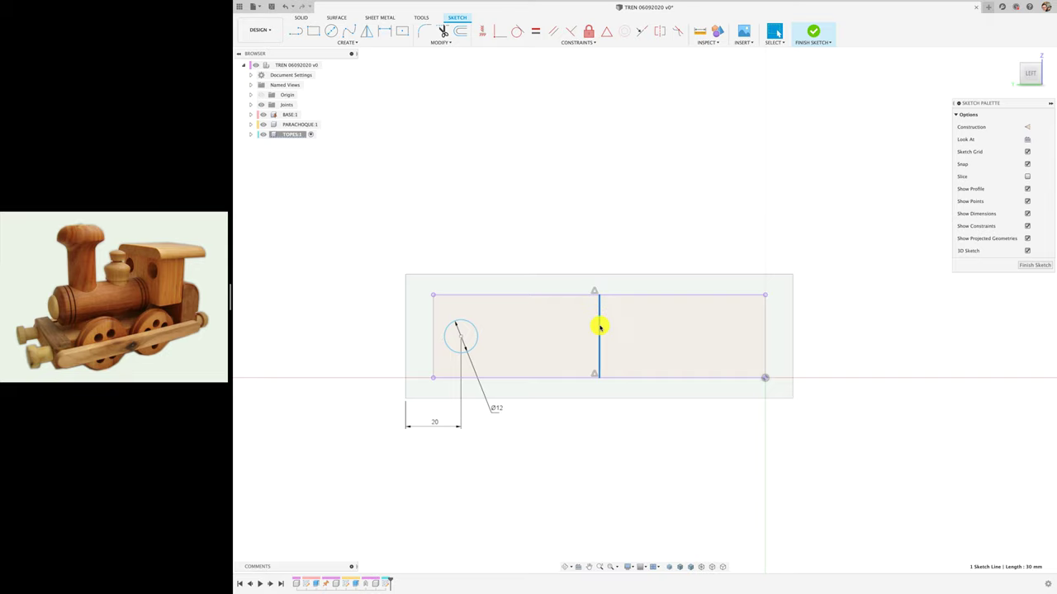
key("Delete")
Extrude the 12 mm circle two-sided, 15 mm and 10 mm, into a new cylinder body
middle_click_drag(548, 420, 502, 458, "shift")
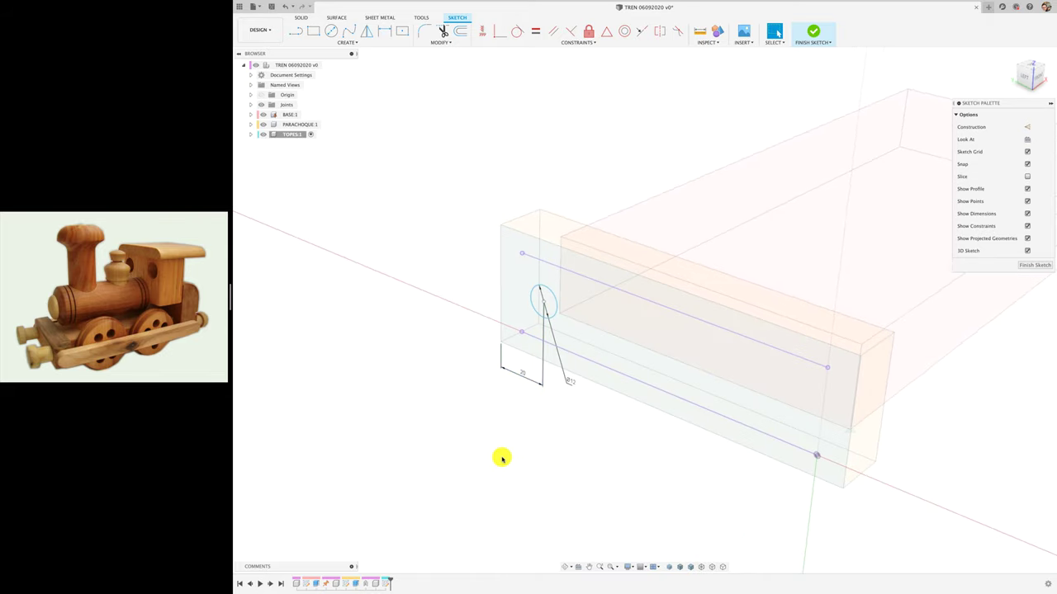
key("e")
left_click(542, 303)
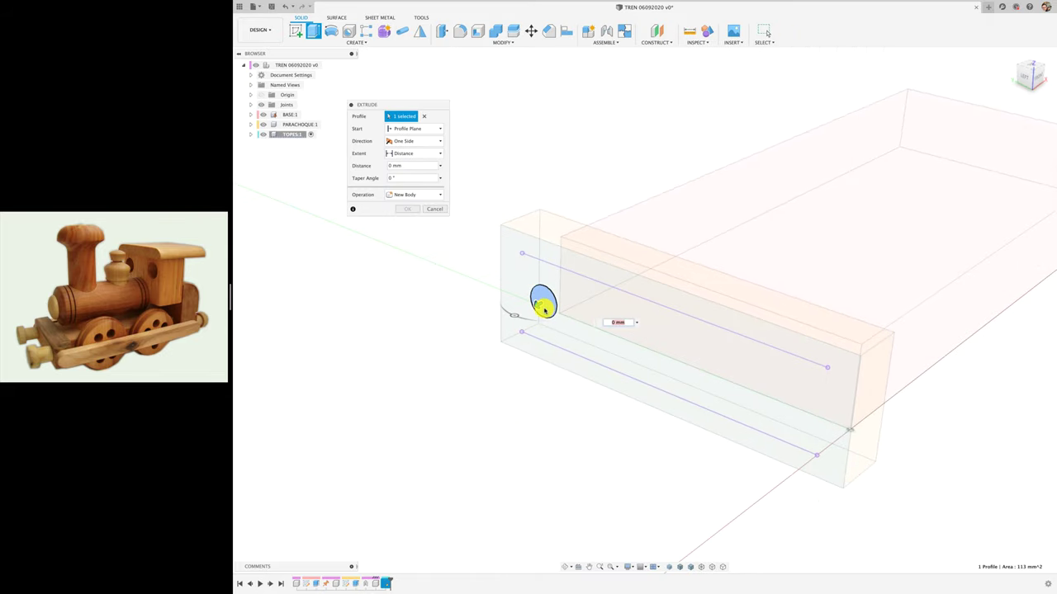
left_click_drag(538, 305, 501, 318)
type("15")
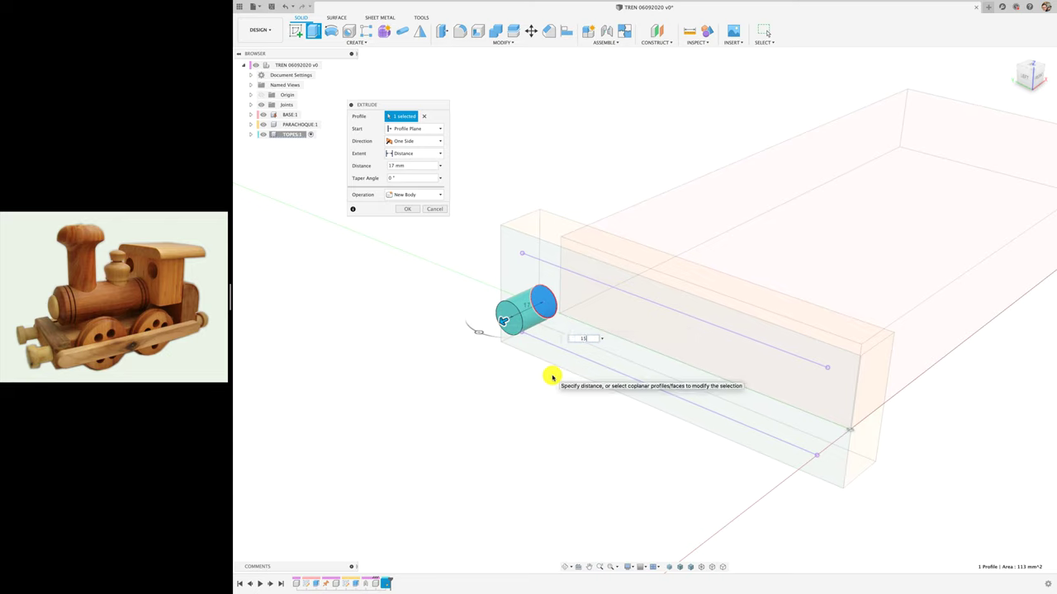
key("Return")
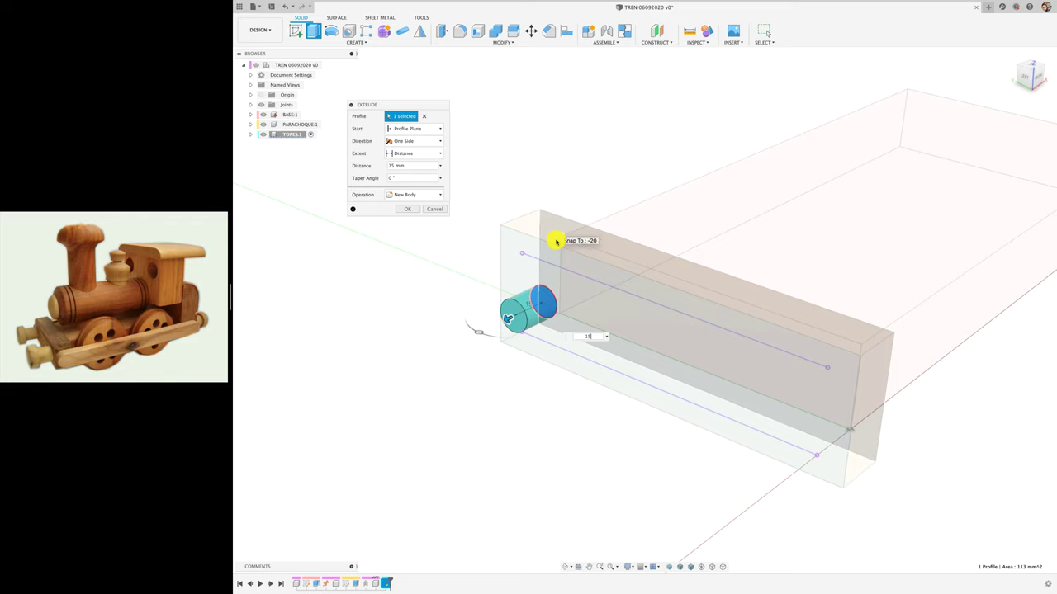
left_click(429, 141)
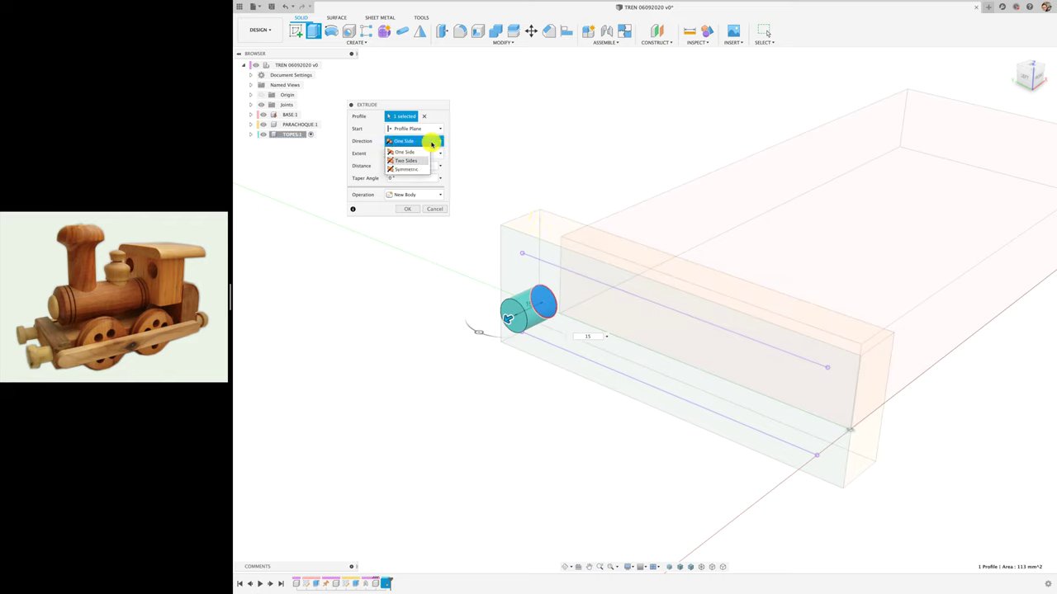
left_click(412, 160)
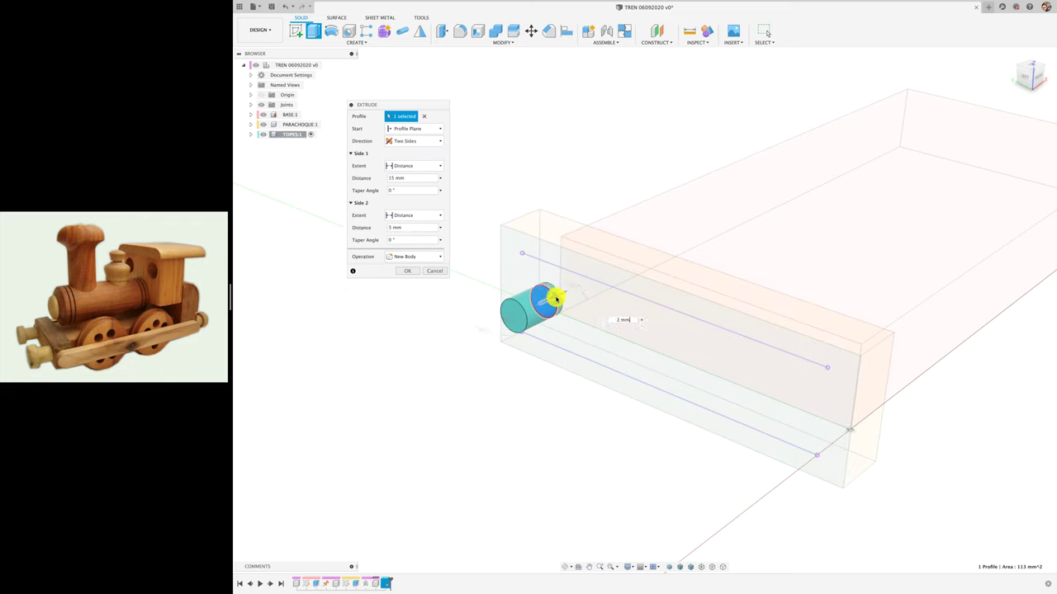
left_click_drag(555, 299, 560, 293)
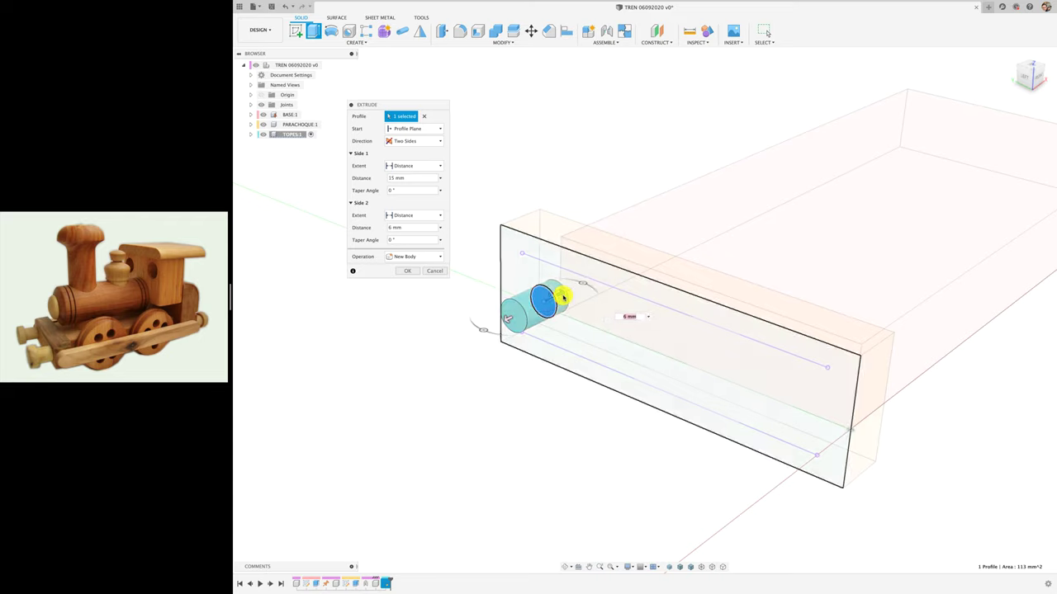
left_click(1028, 65)
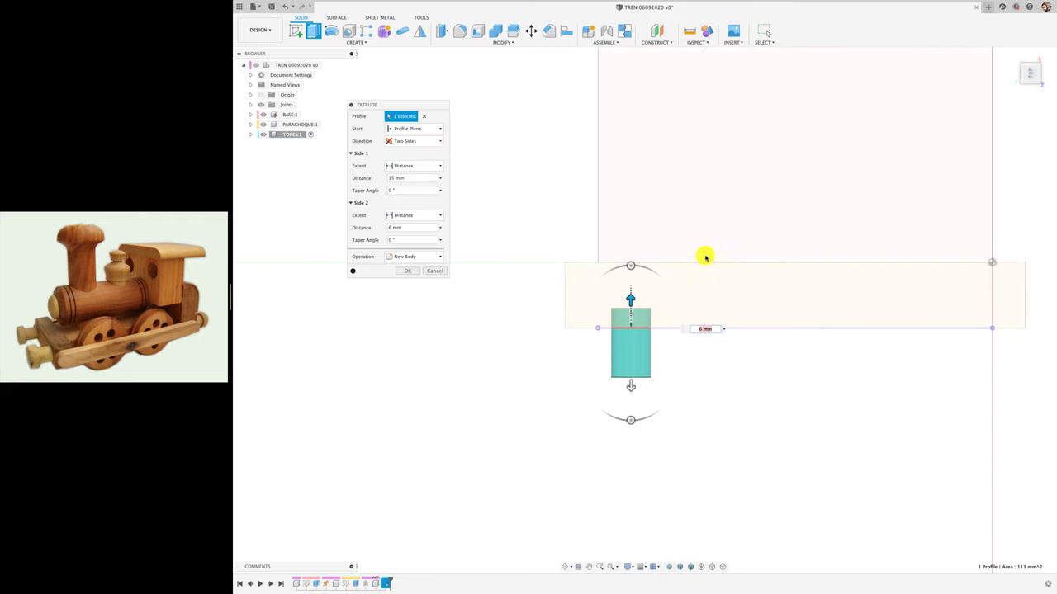
left_click_drag(630, 299, 633, 289)
type("10")
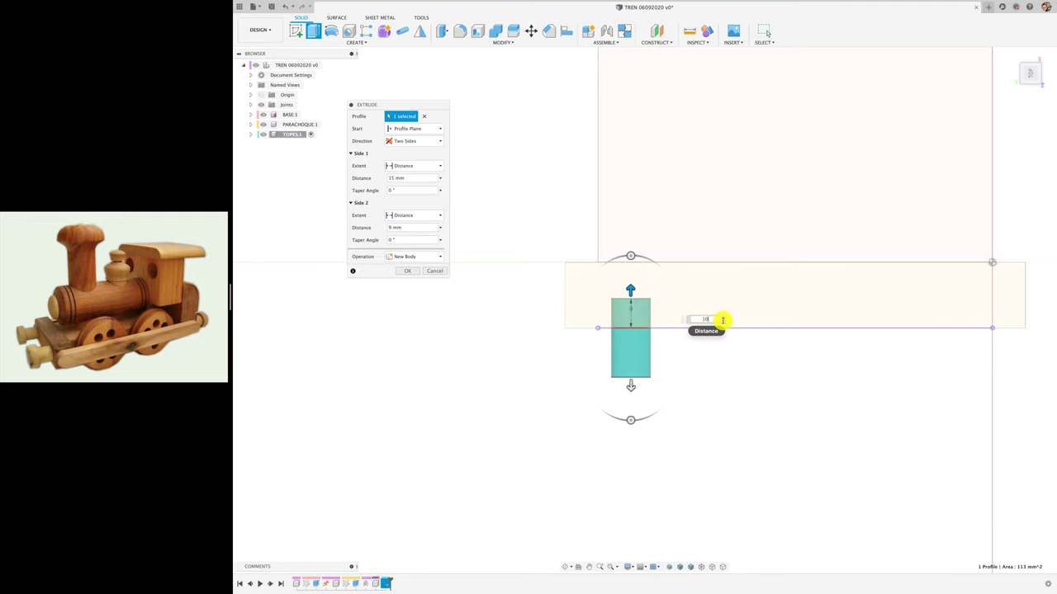
key("Return")
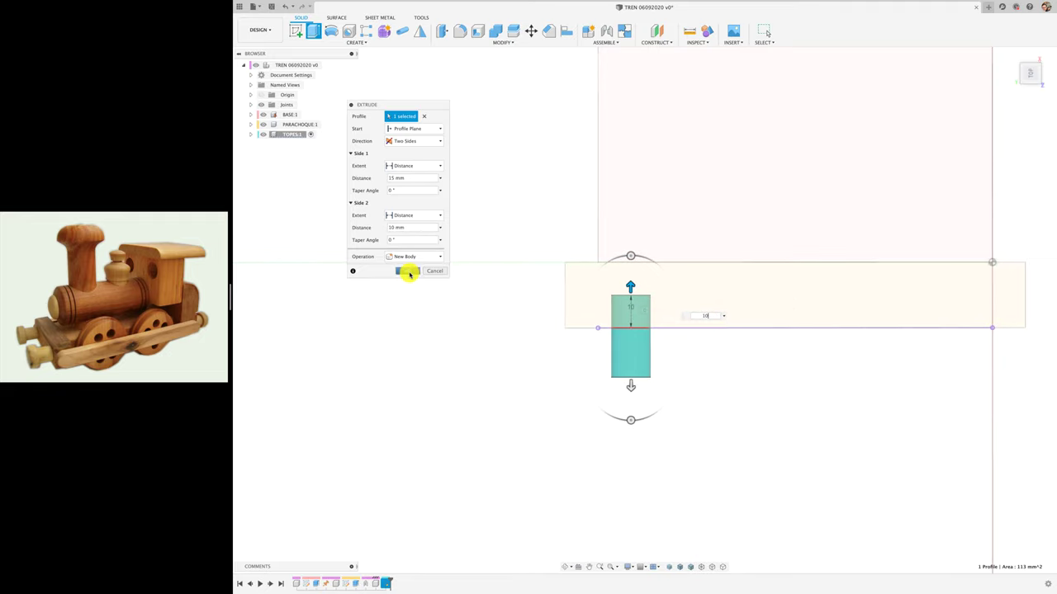
left_click(409, 275)
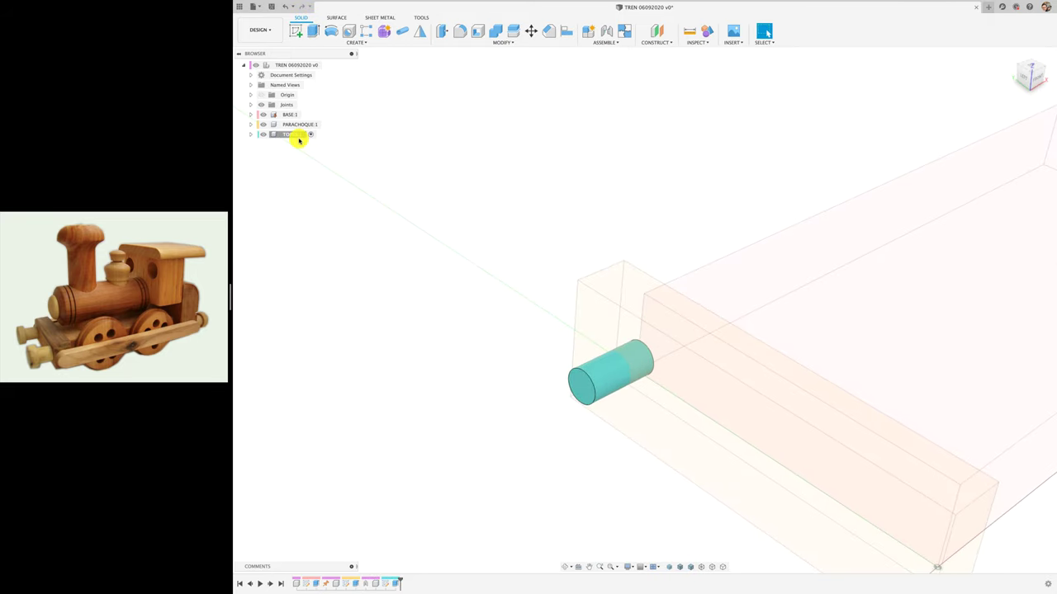
Sketch a 22 mm circle centred on the peg's end face
left_click(296, 30)
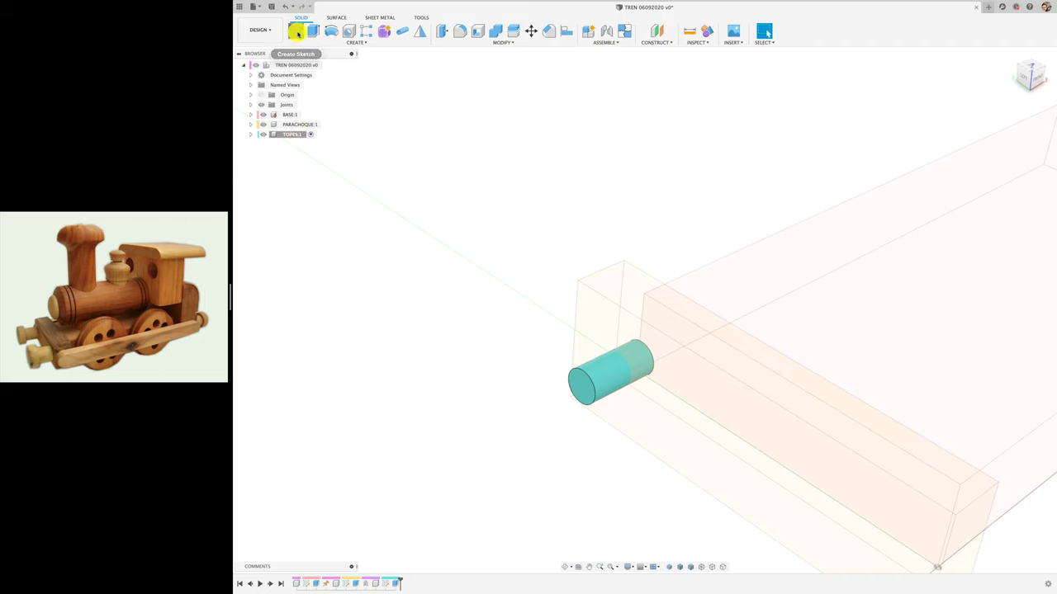
left_click(576, 388)
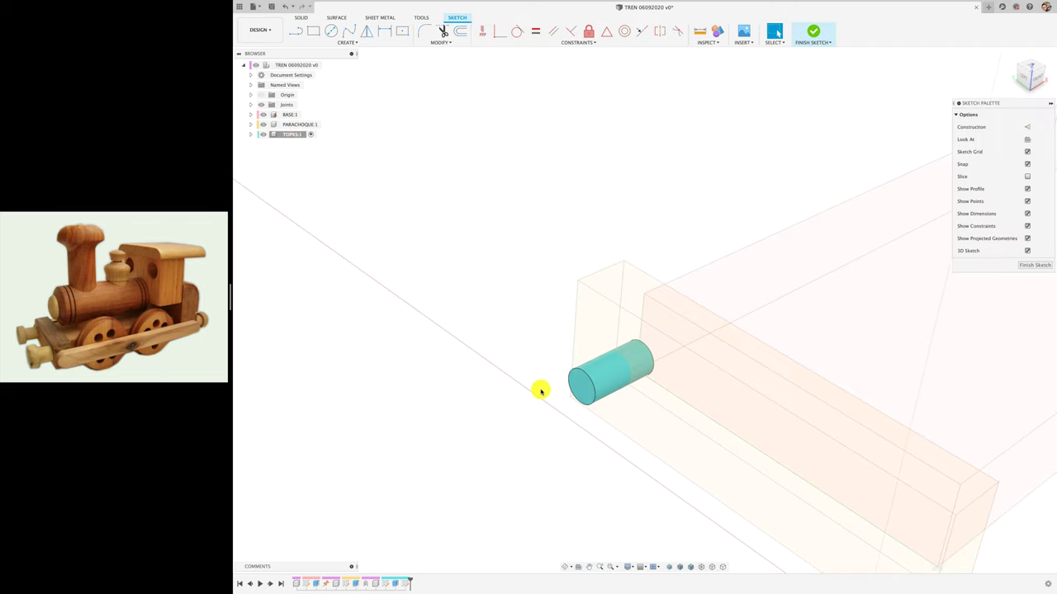
left_click(331, 30)
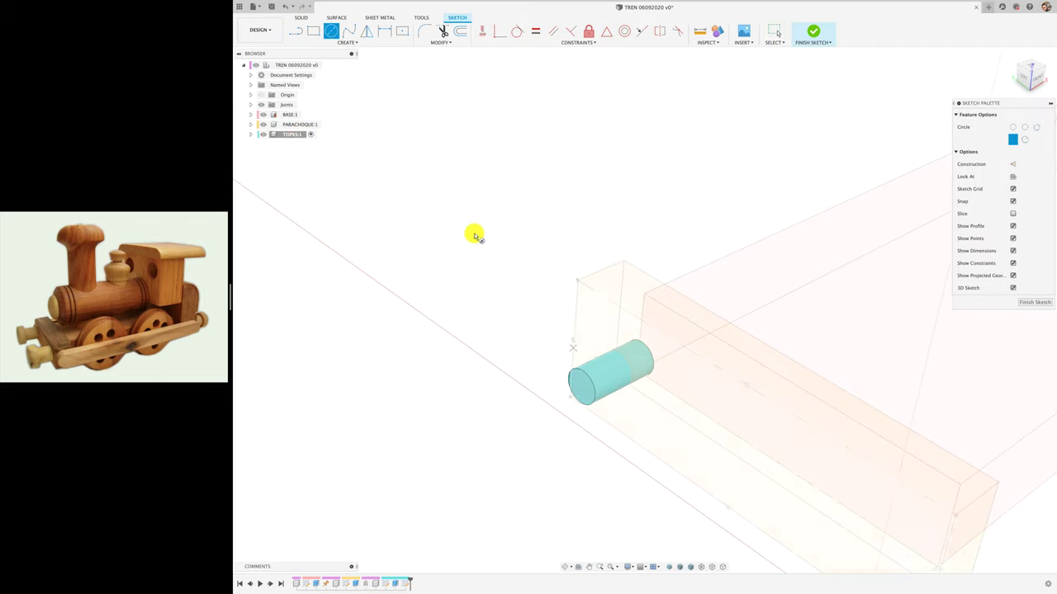
left_click(582, 385)
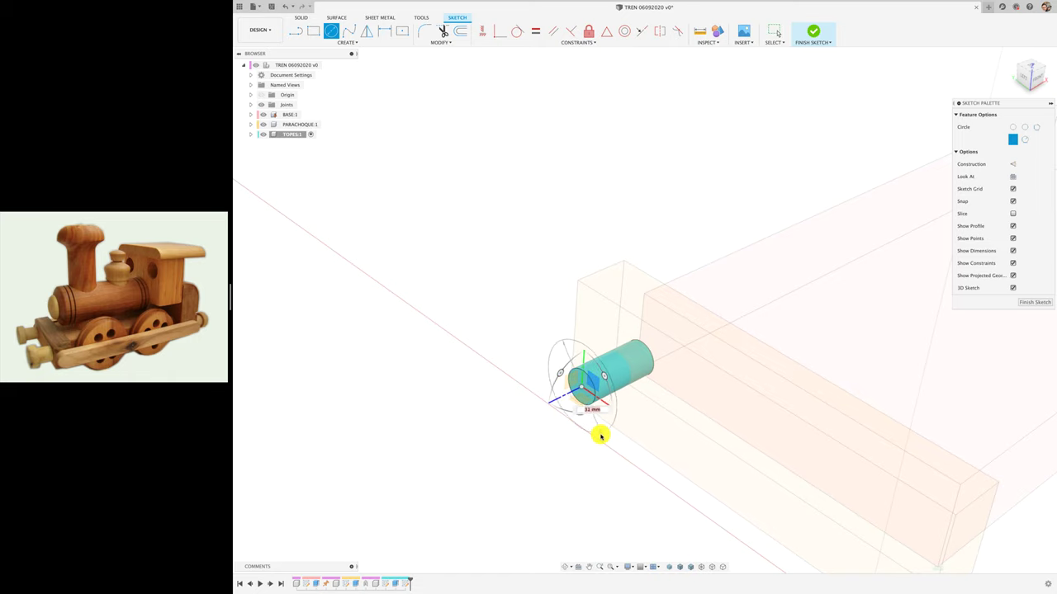
type("25")
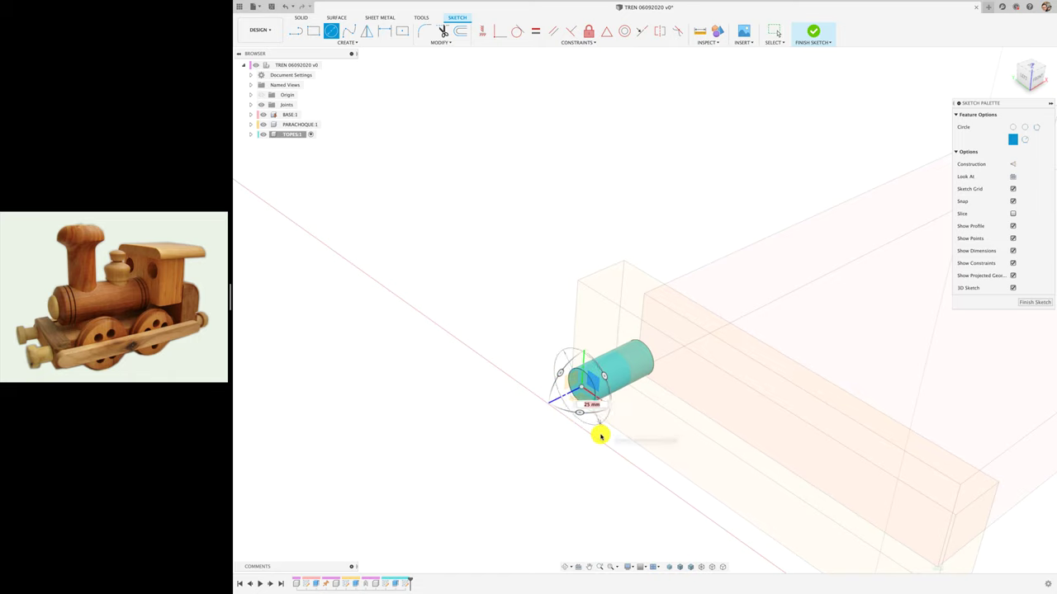
key("BackSpace")
type("3")
key("BackSpace")
type("22")
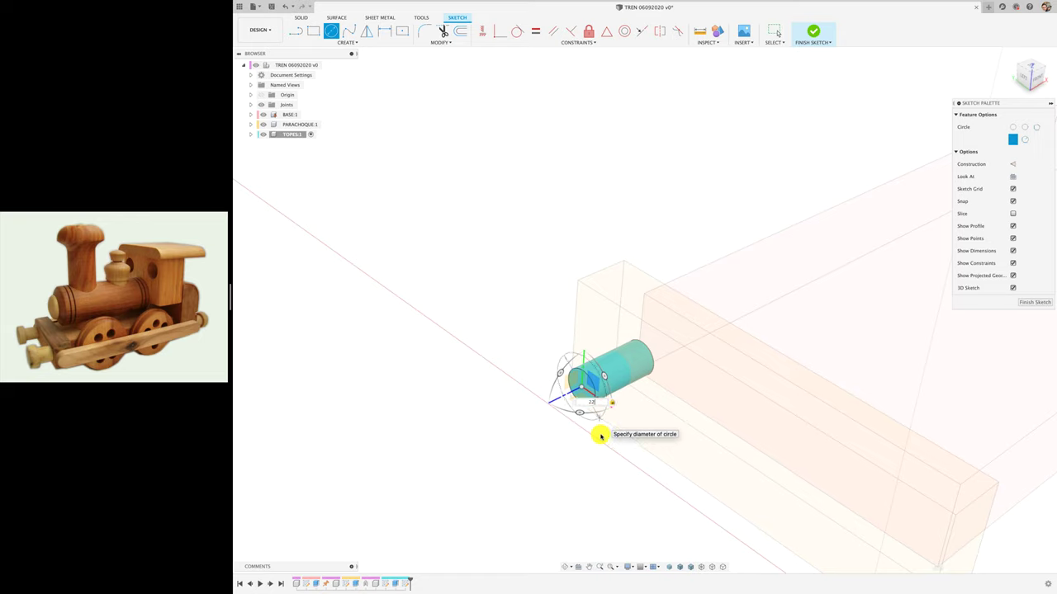
key("Return")
Extrude the inner circle and outer ring 10 mm outward to join a disc head onto the peg
key("e")
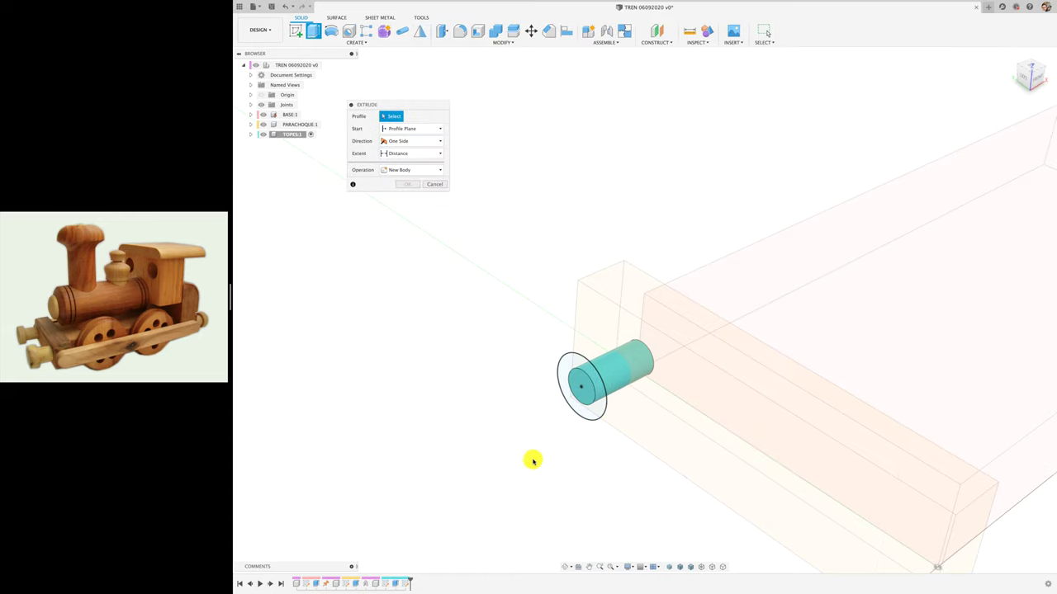
left_click(582, 400)
left_click(589, 417)
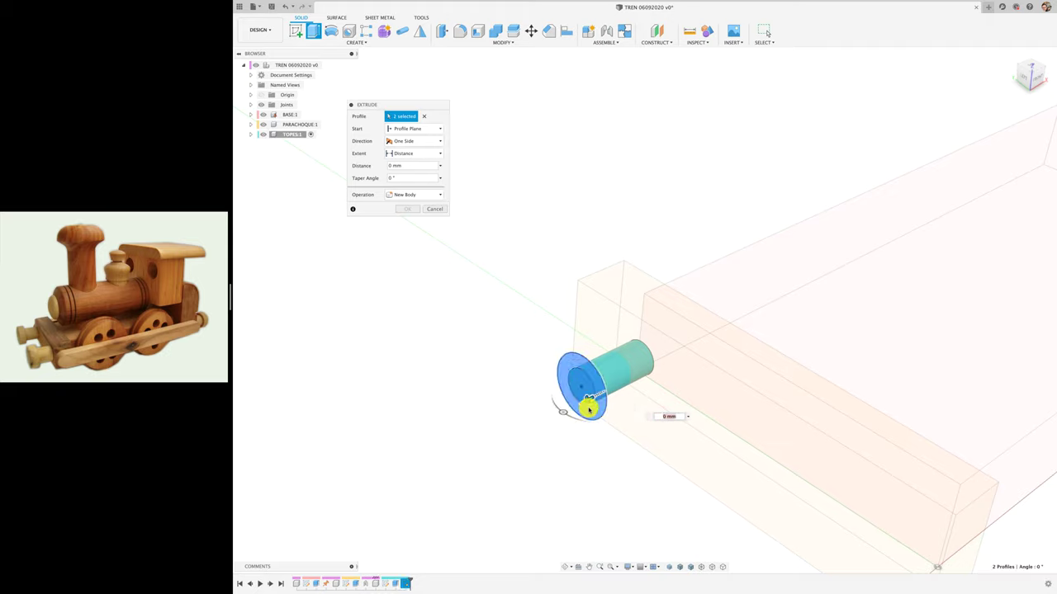
left_click_drag(578, 393, 562, 432)
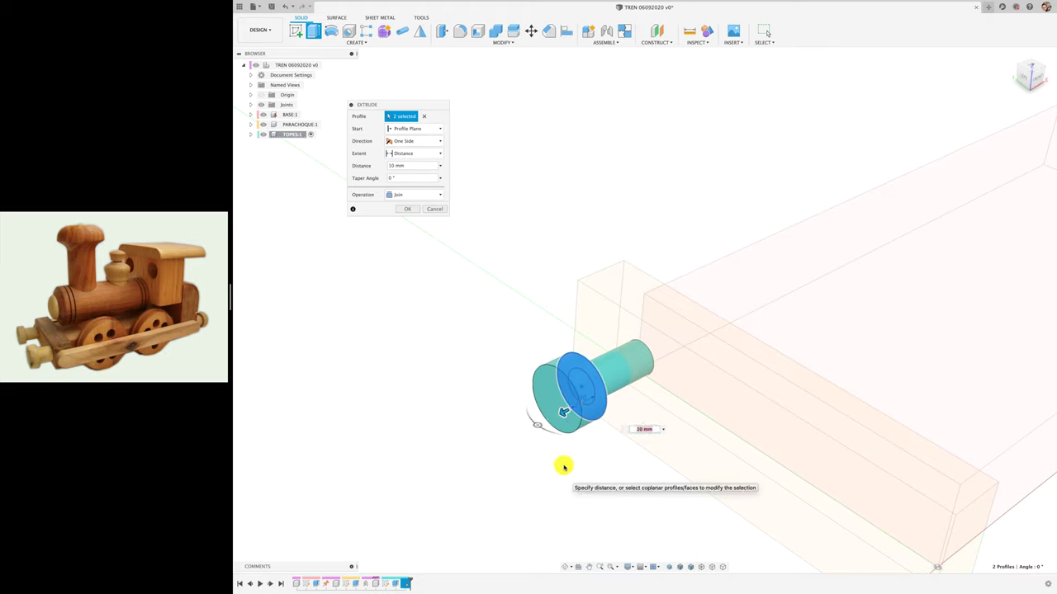
key("Return")
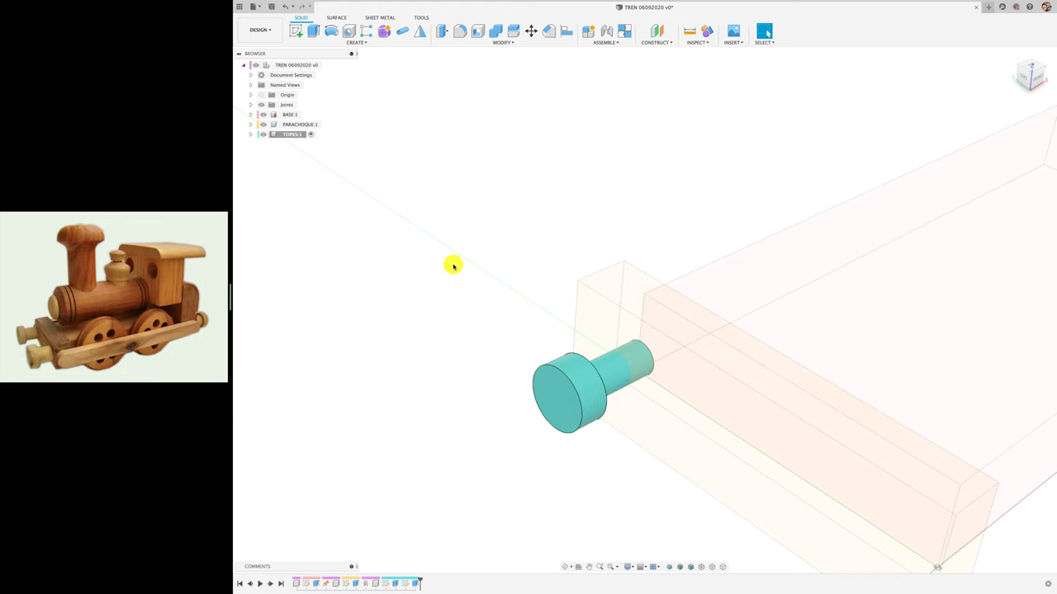
scroll(453, 265, "down", 2)
scroll(450, 248, "down", 2)
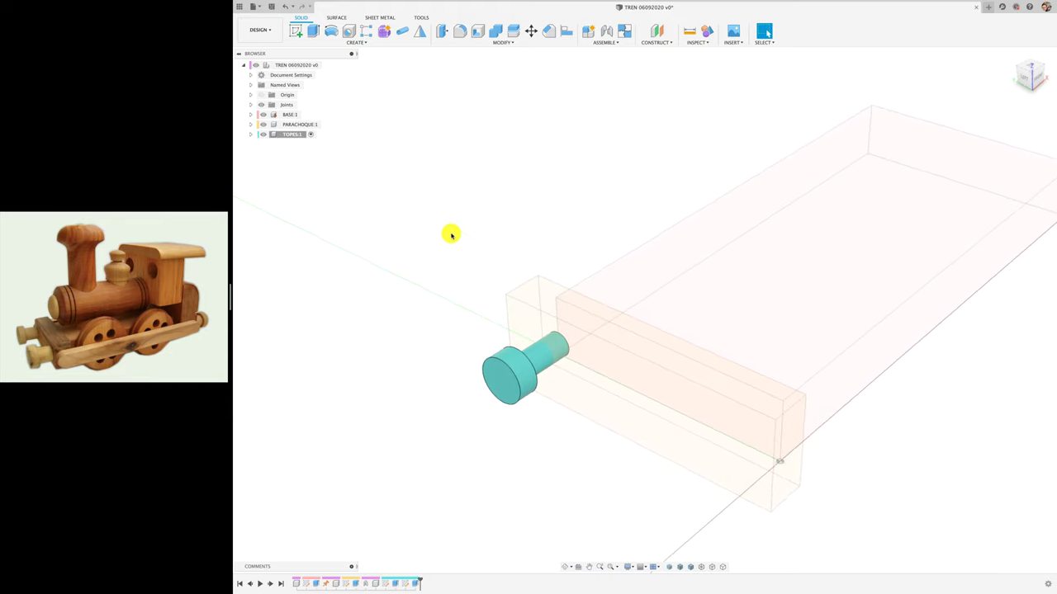
Activate the root assembly and test-drag the peg away from the bumper, then put it back
double_click(309, 66)
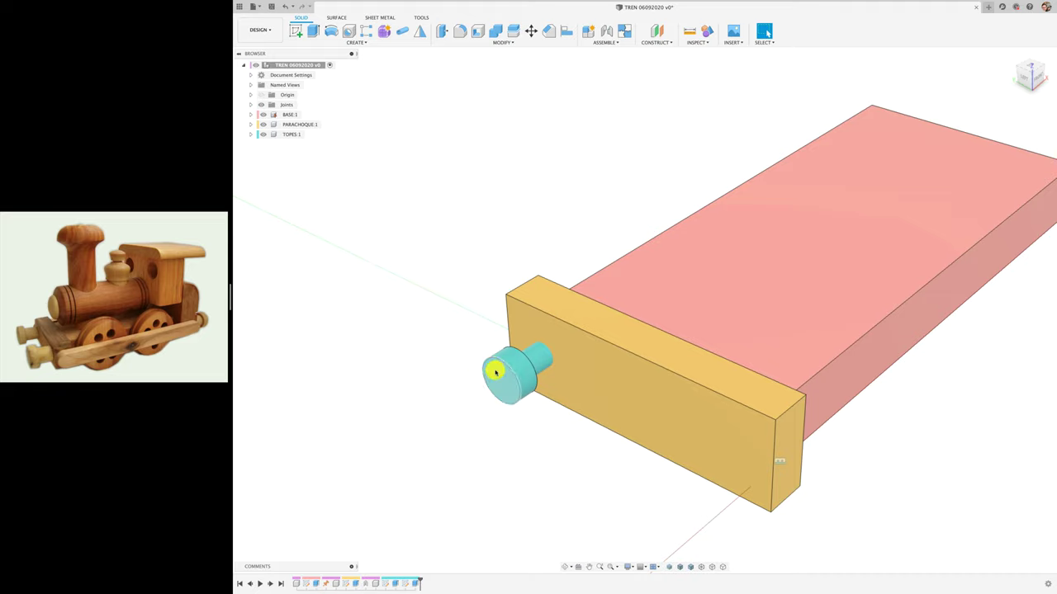
left_click_drag(496, 370, 409, 301)
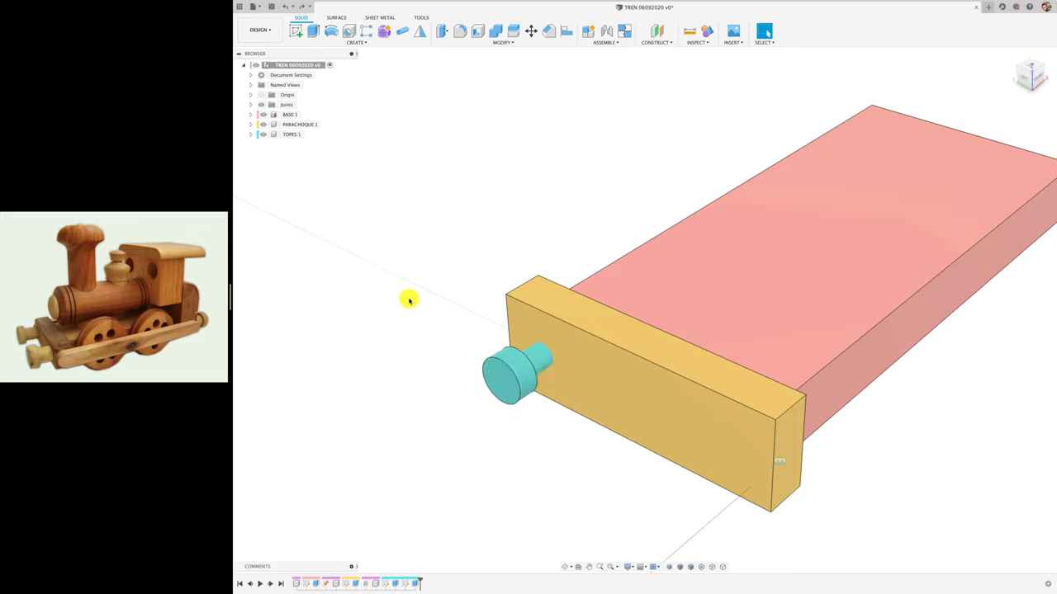
left_click_drag(502, 376, 398, 300)
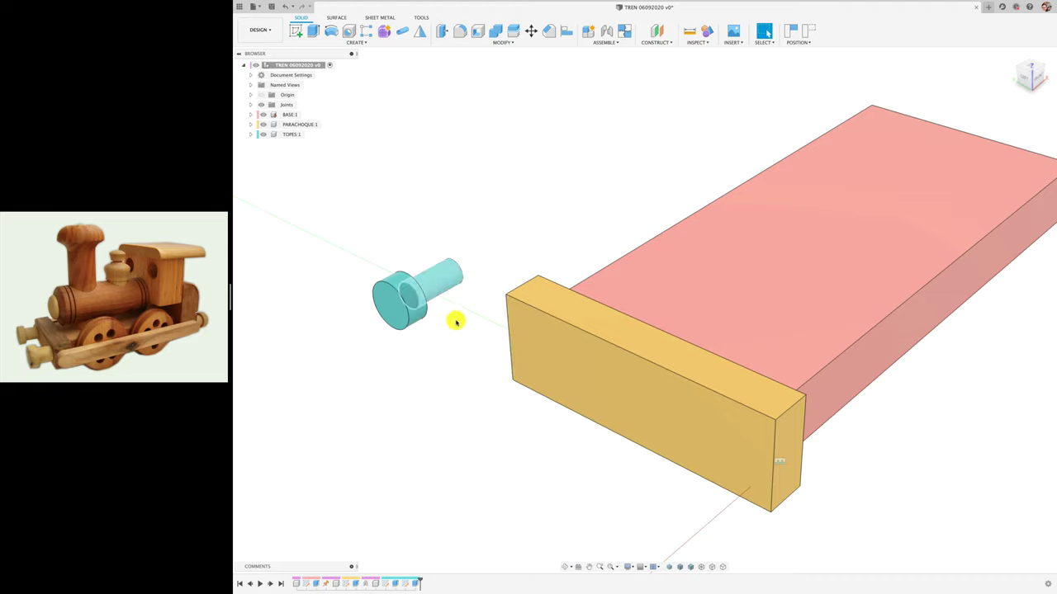
left_click(555, 349)
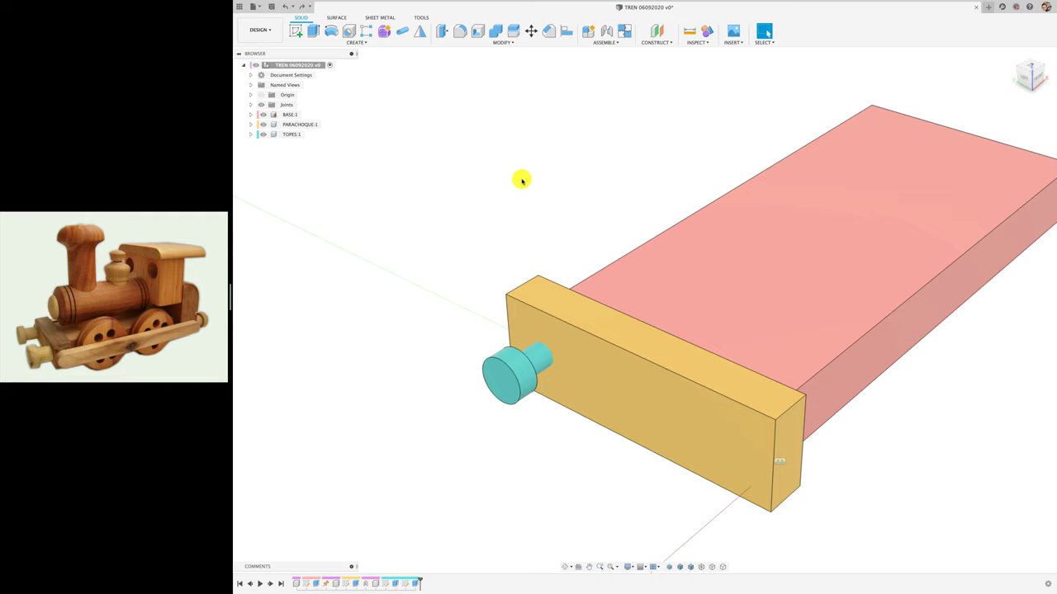
Combine-cut the peg's shape from PARACHOQUE with Keep Tools, then pull the peg out to show the hole
left_click(501, 42)
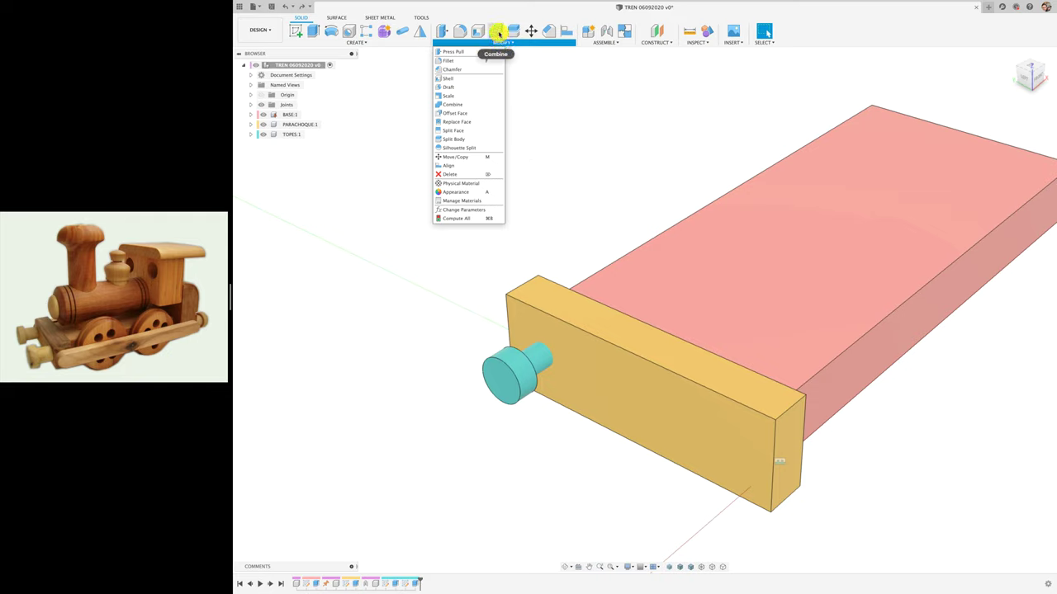
left_click(498, 33)
left_click_drag(436, 104, 477, 123)
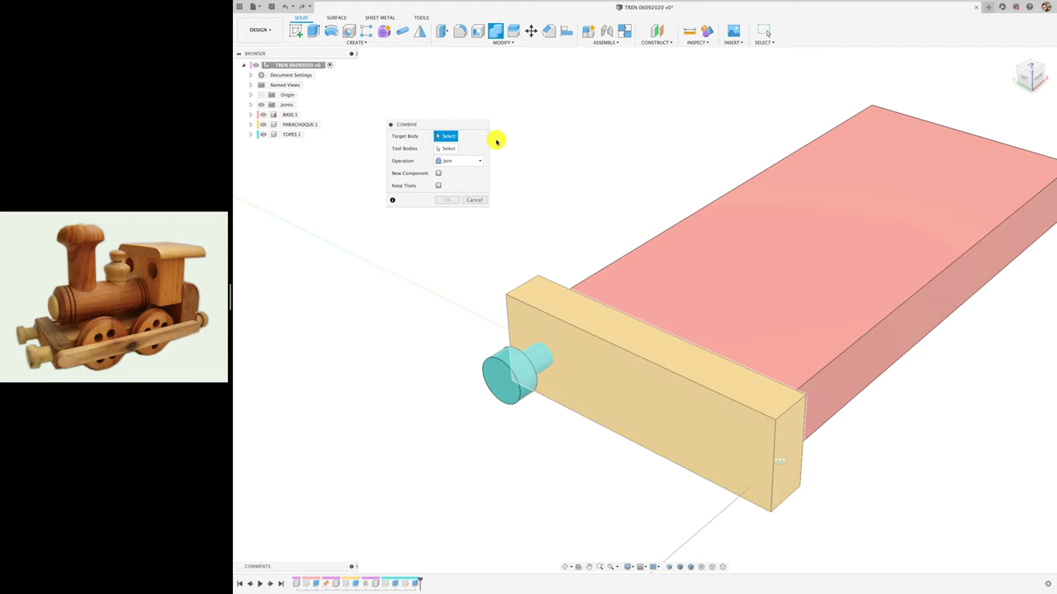
left_click(530, 305)
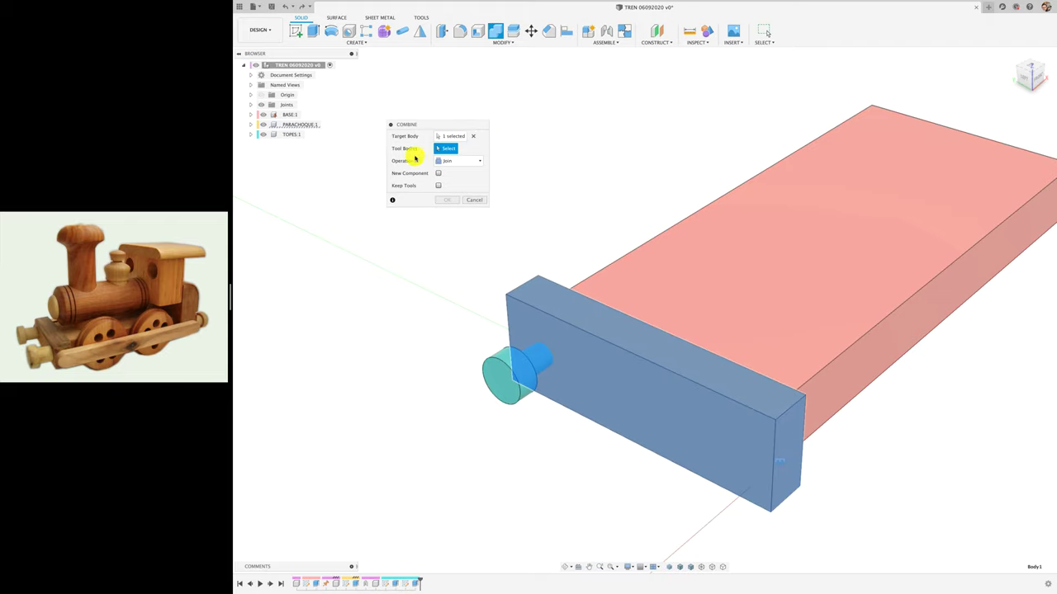
left_click(500, 395)
left_click(479, 160)
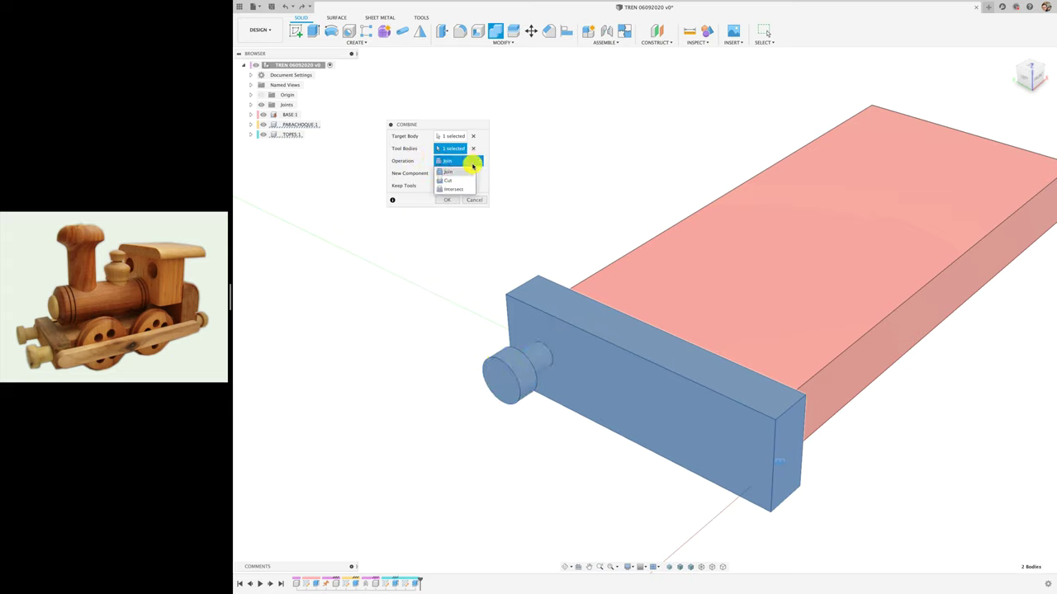
left_click(455, 183)
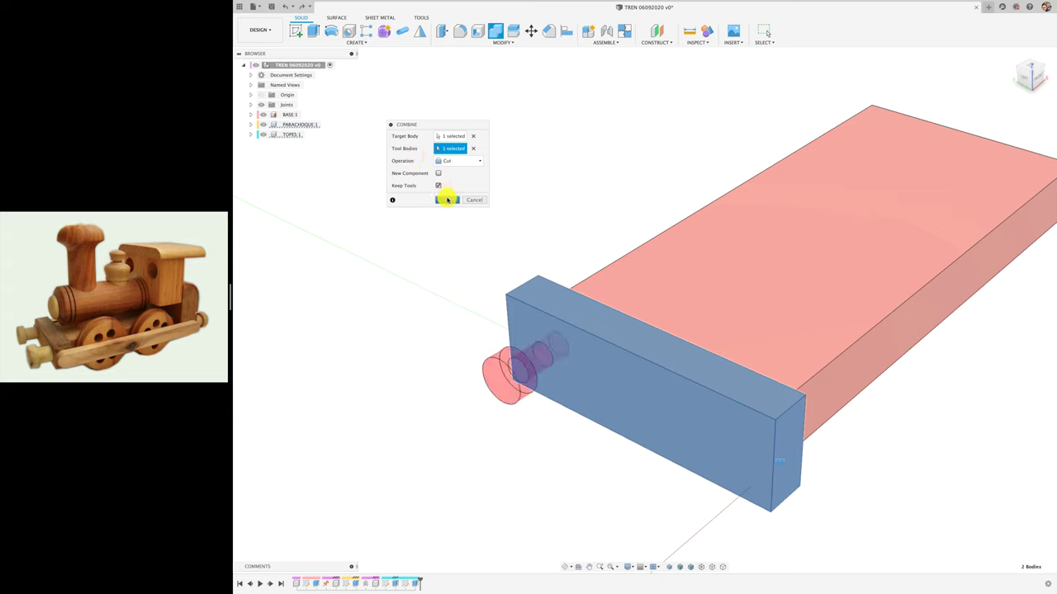
left_click(447, 200)
left_click_drag(502, 377, 399, 379)
Joint the TOPES peg's shaft end to the bumper hole with Rigid motion, capturing current position
middle_click_drag(425, 413, 424, 412, "shift")
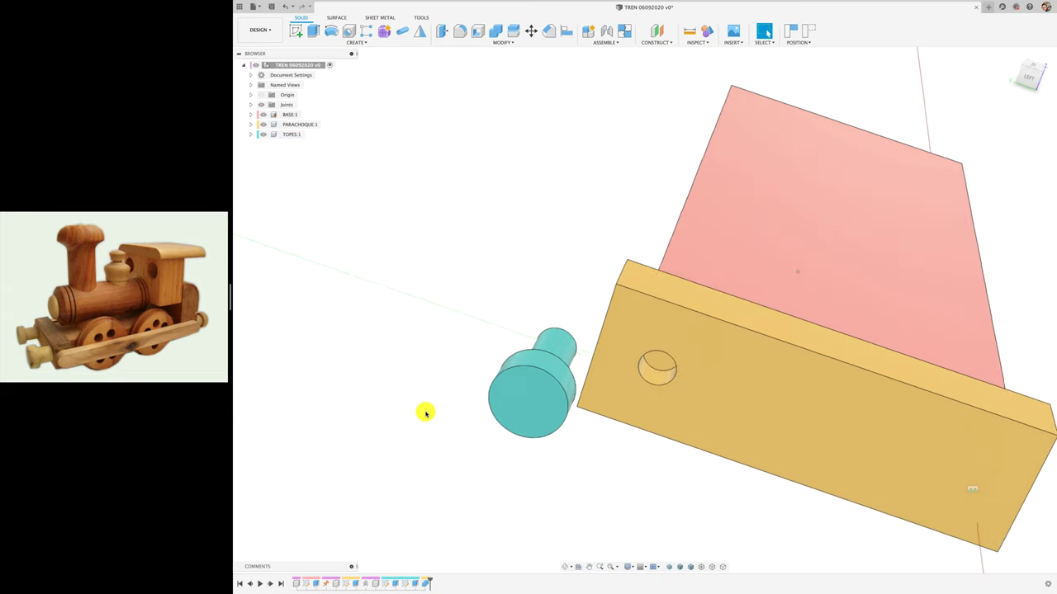
scroll(425, 412, "down", 2)
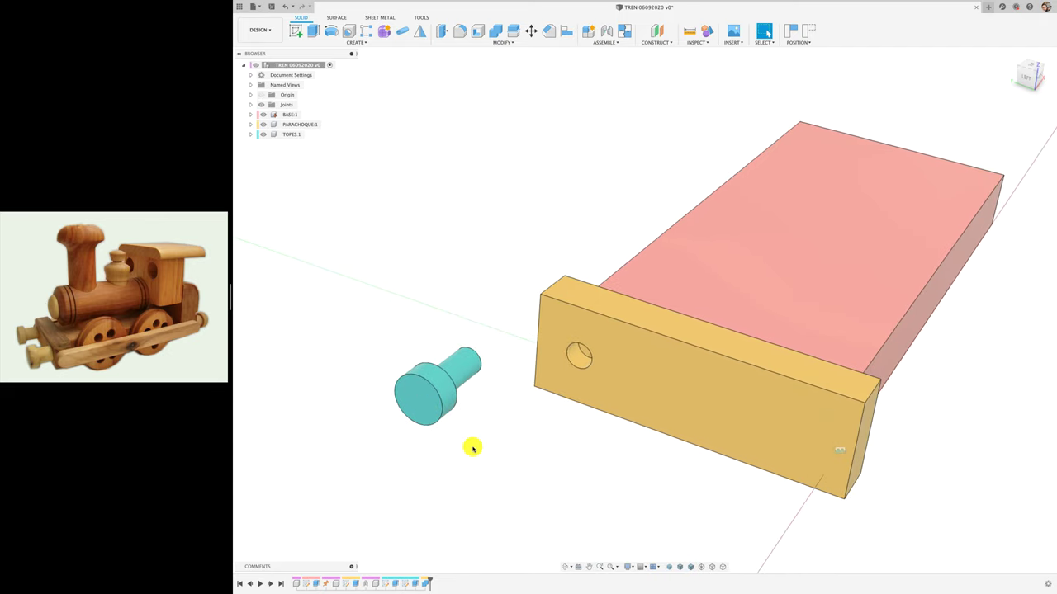
left_click(606, 42)
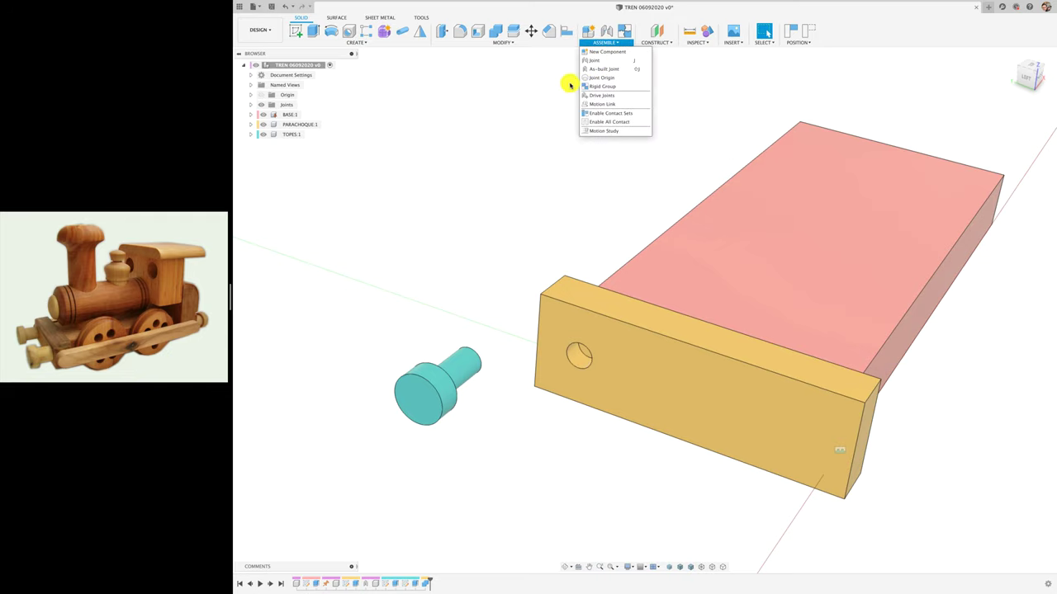
left_click(596, 62)
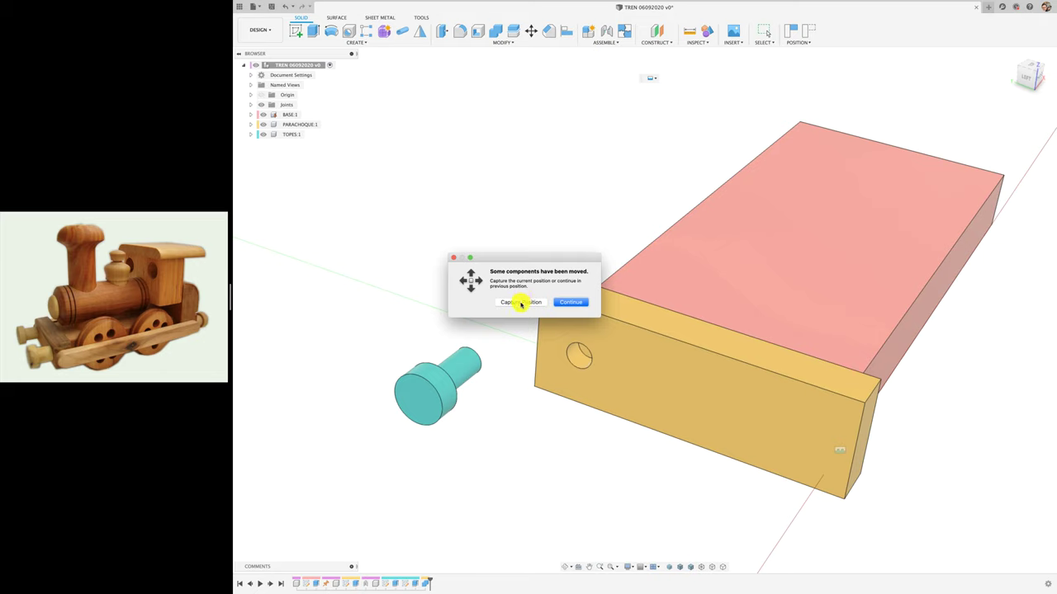
left_click(522, 302)
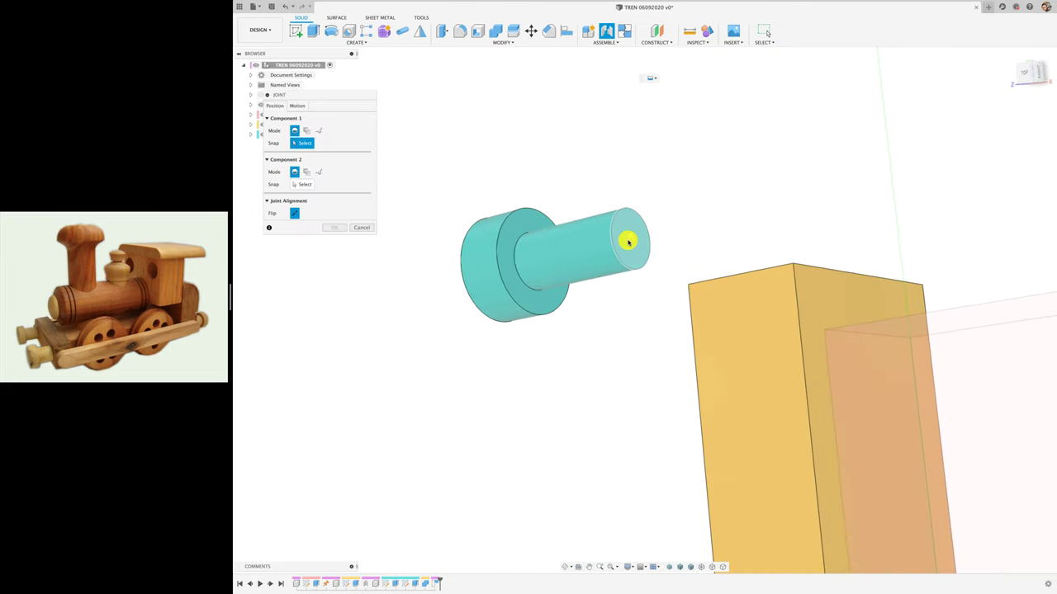
left_click(627, 241)
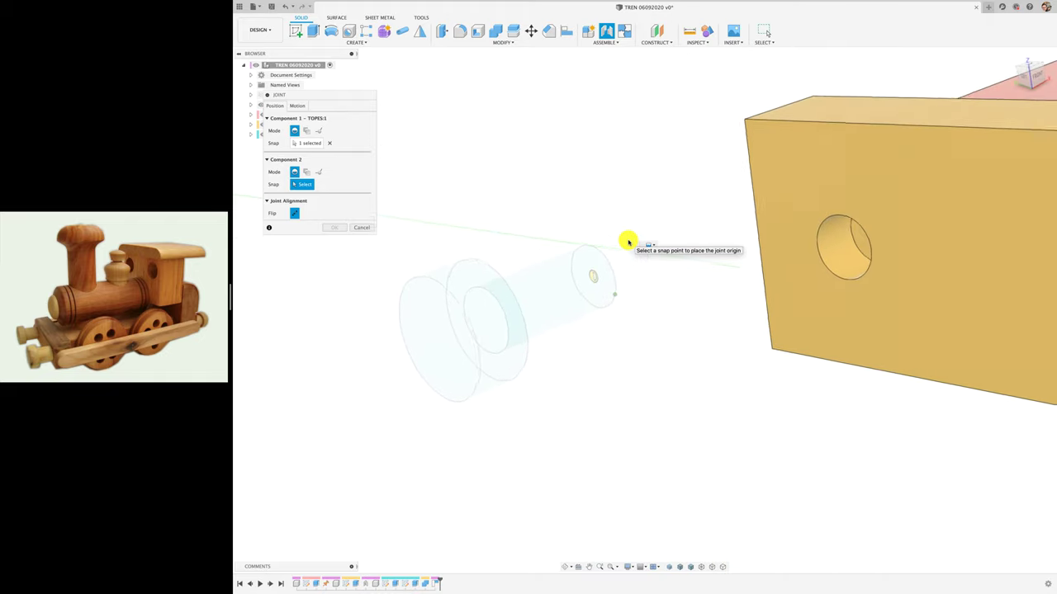
left_click(822, 246)
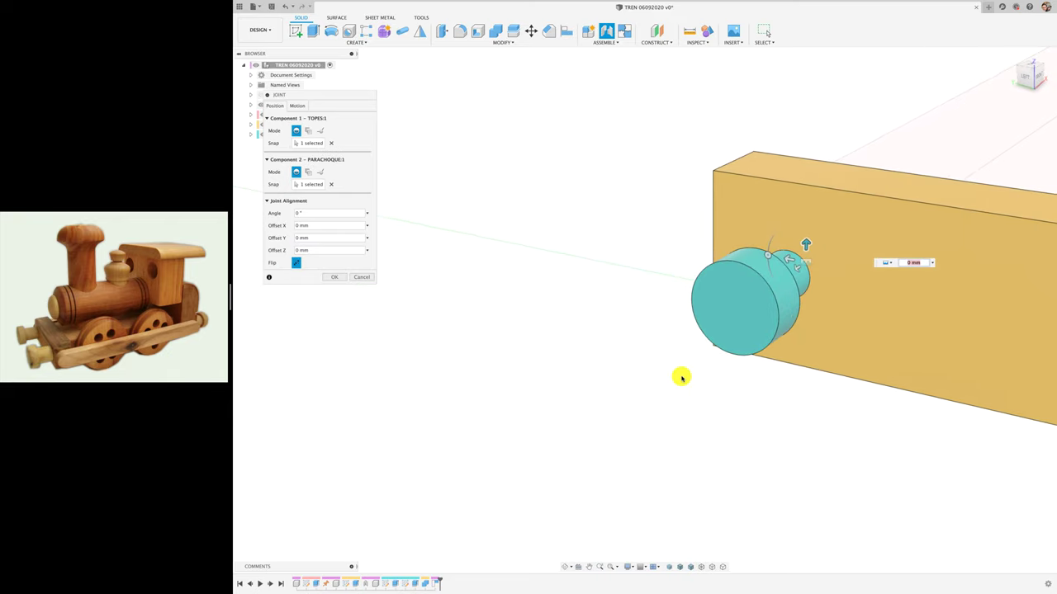
left_click(297, 105)
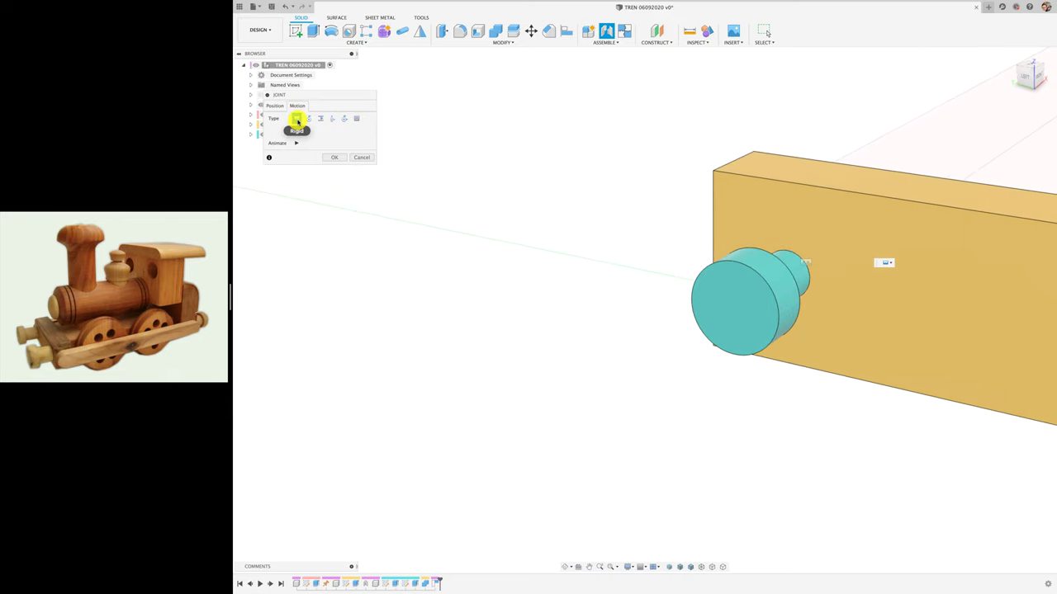
left_click(334, 156)
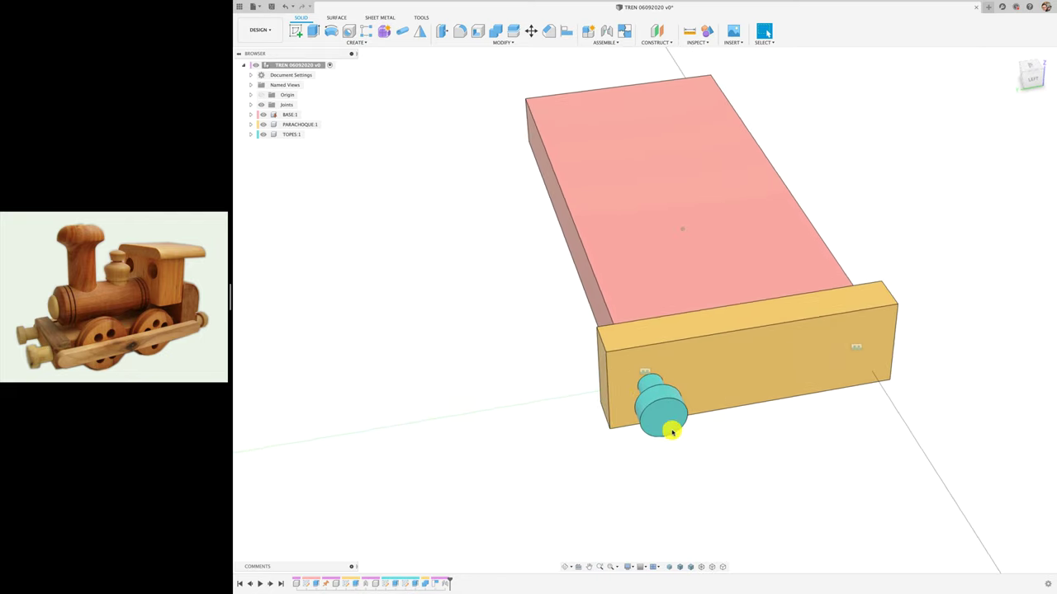
left_click(418, 31)
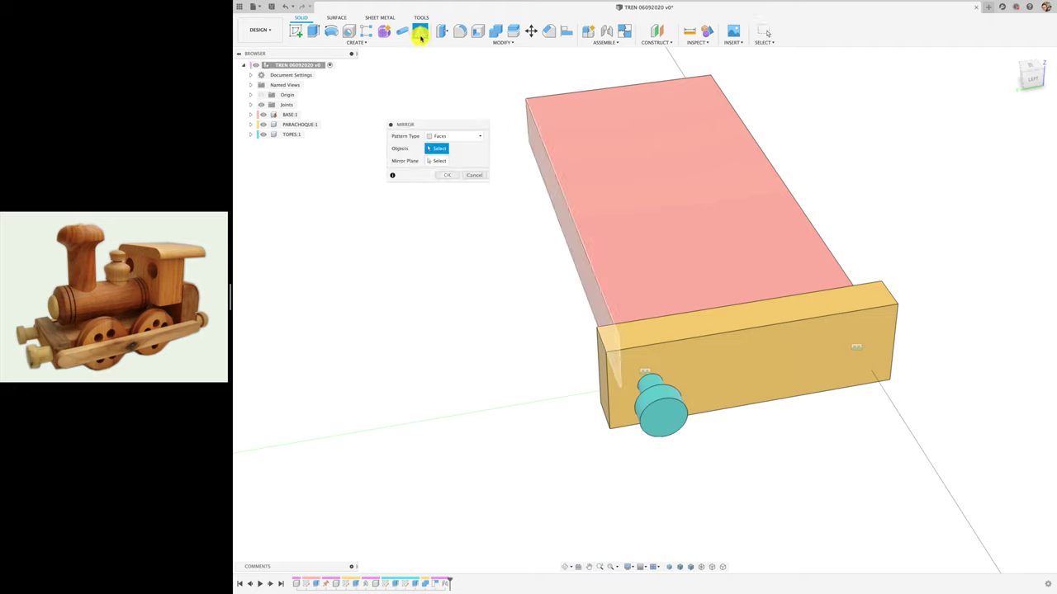
left_click(468, 137)
left_click(445, 173)
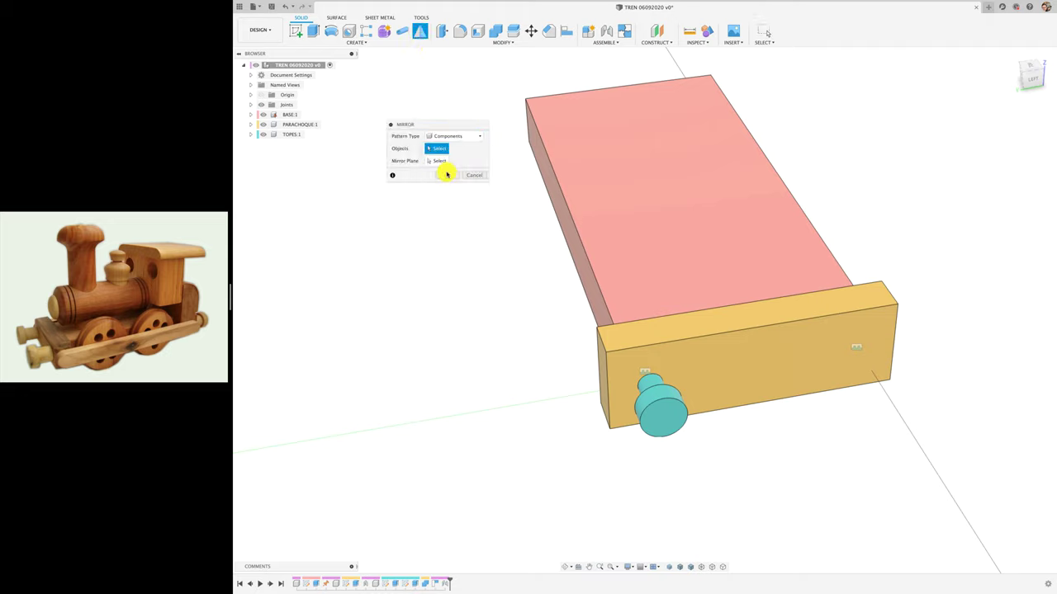
left_click(636, 373)
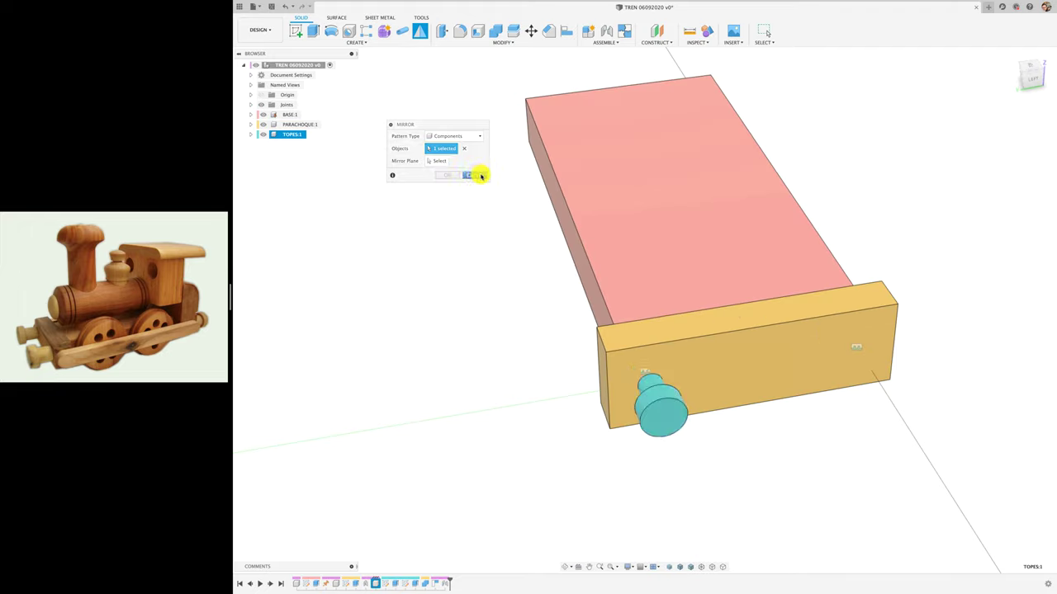
left_click(476, 174)
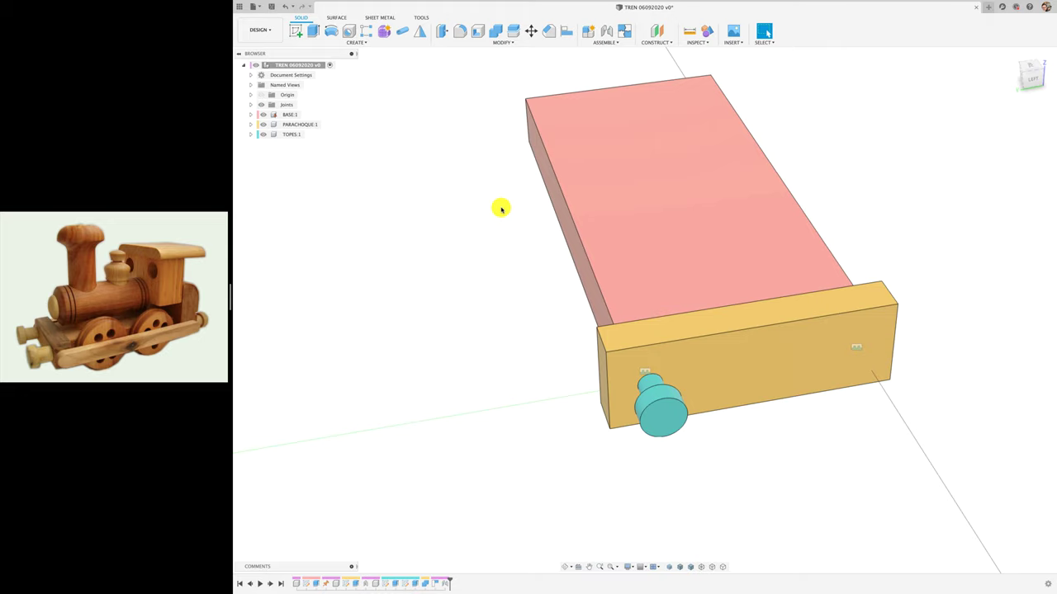
Create a midplane between the base's two long side faces
left_click(656, 41)
left_click(661, 77)
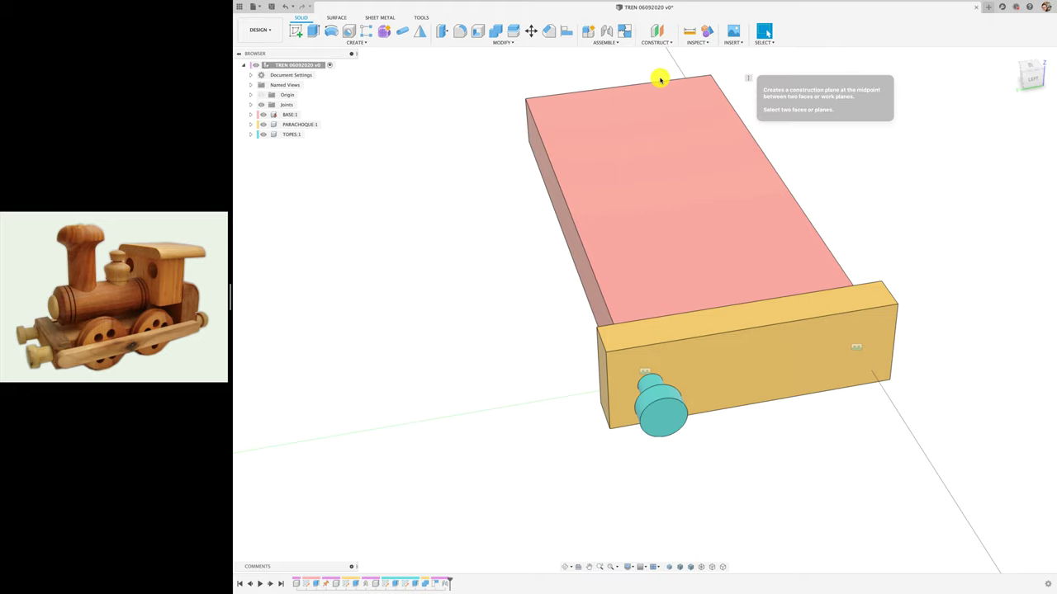
left_click(554, 185)
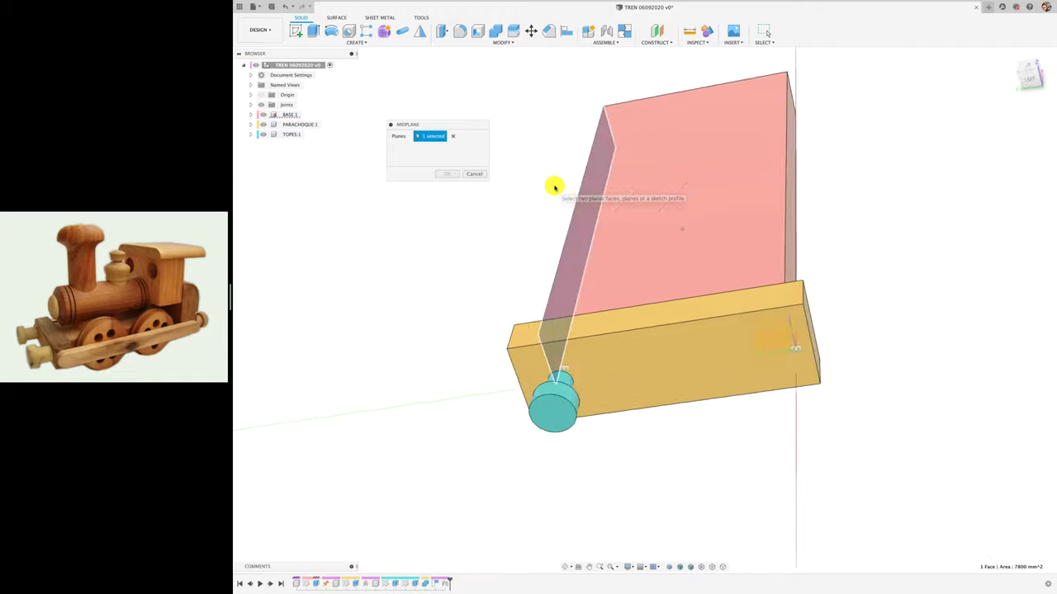
middle_click_drag(554, 186, 672, 198, "shift")
left_click(738, 205)
middle_click_drag(738, 206, 731, 205, "shift")
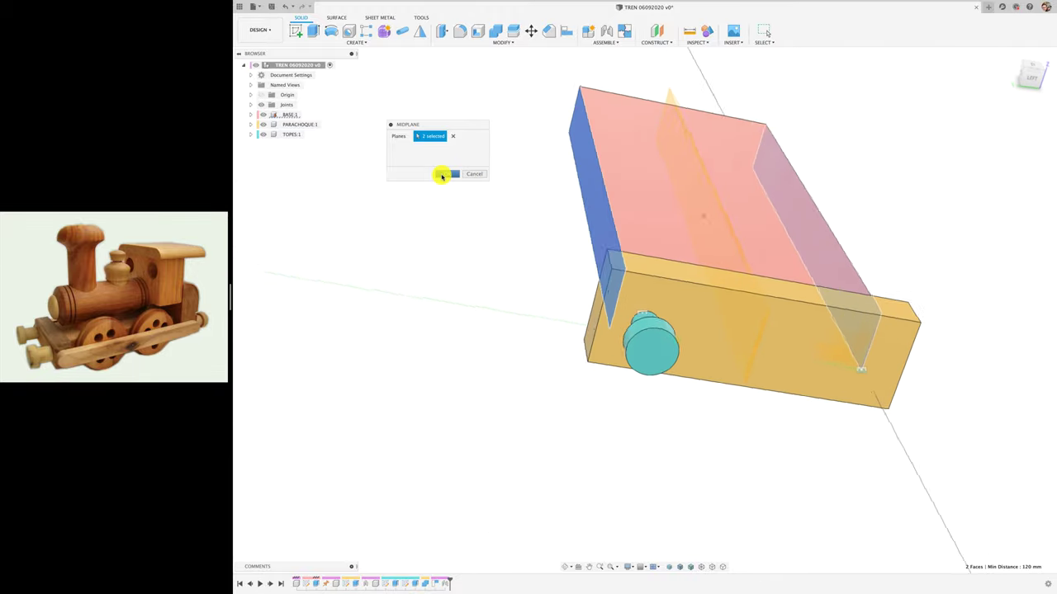
left_click(443, 175)
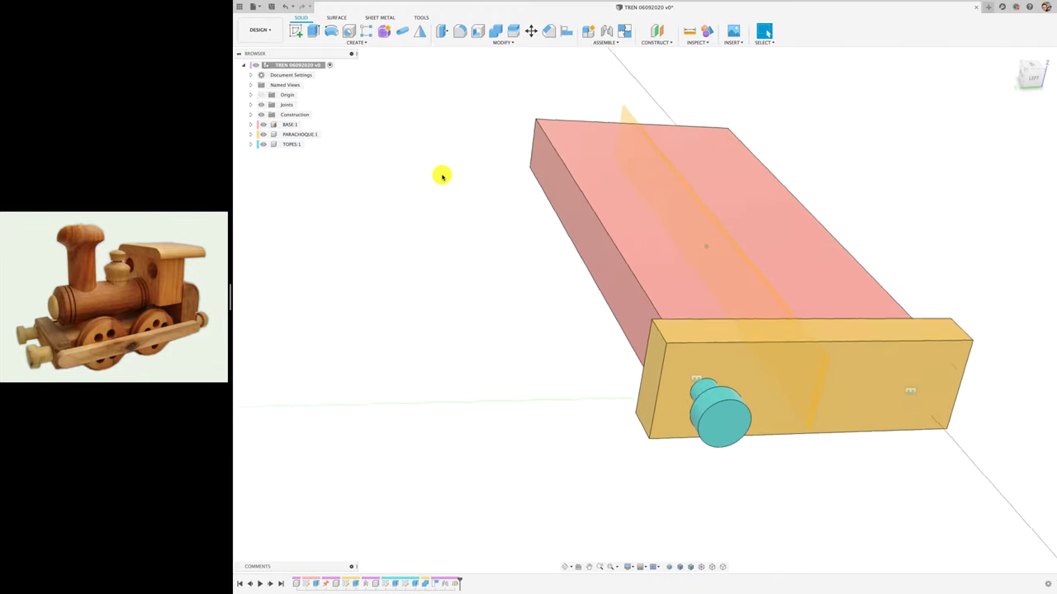
Mirror the TOPES component across the midplane, then drag the copy out and undo to check its fit
left_click(421, 32)
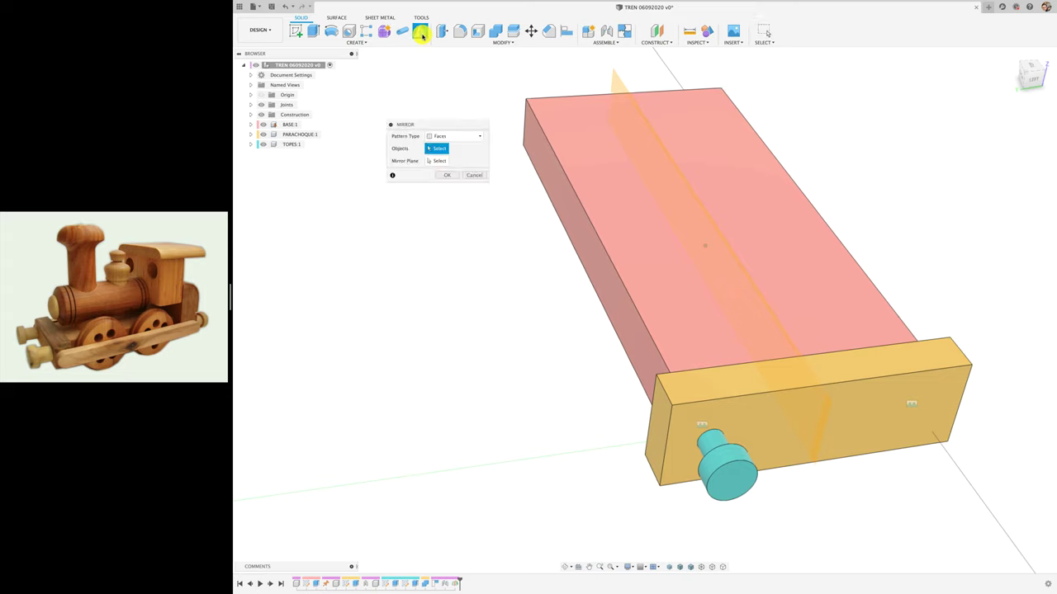
left_click(458, 132)
left_click(460, 166)
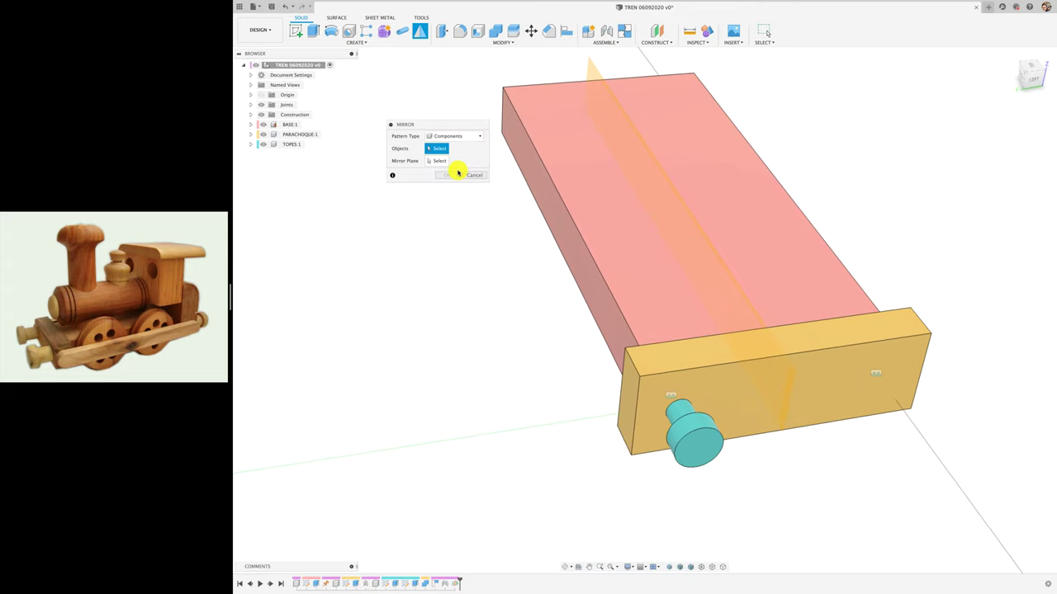
left_click(698, 454)
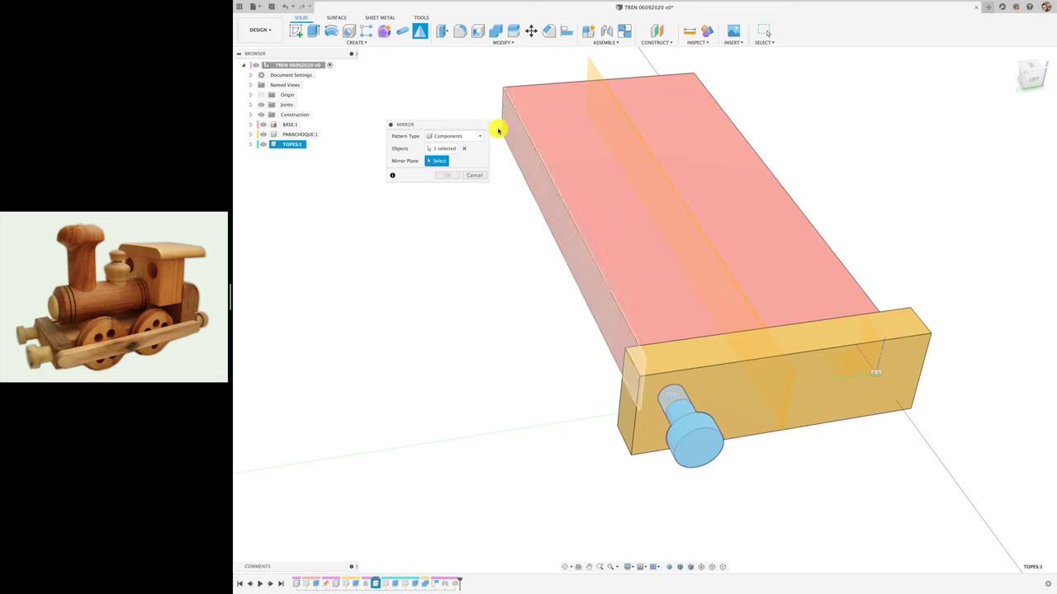
left_click(589, 71)
left_click(450, 177)
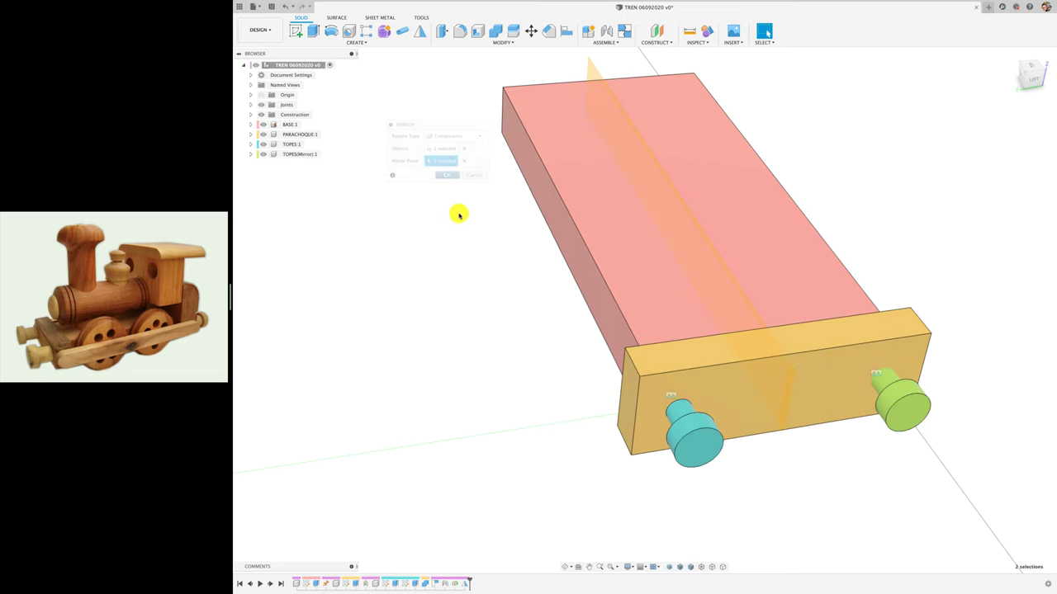
middle_click_drag(471, 267, 307, 157, "shift")
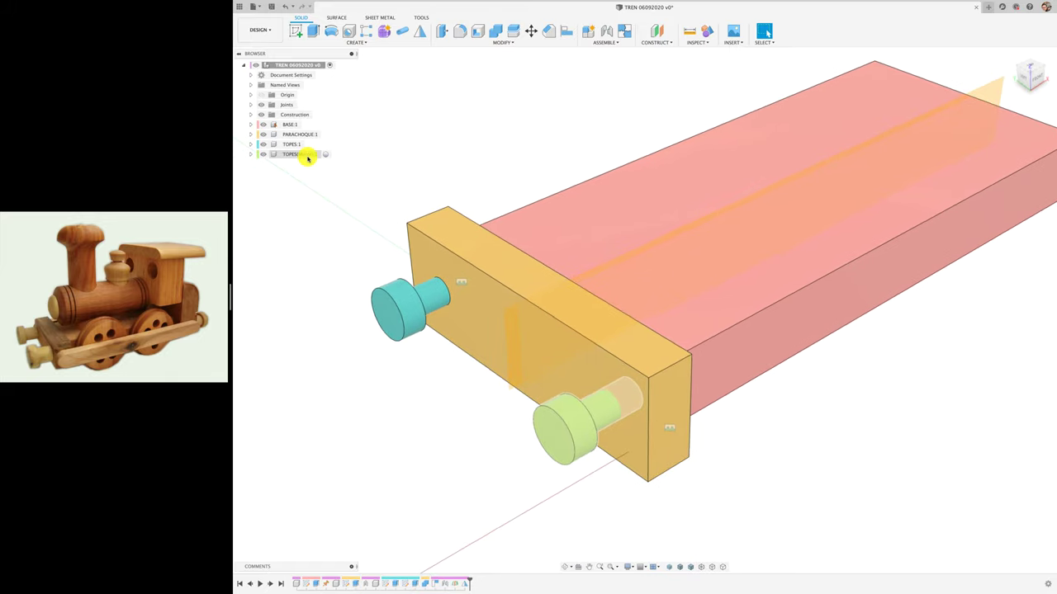
left_click_drag(568, 440, 441, 479)
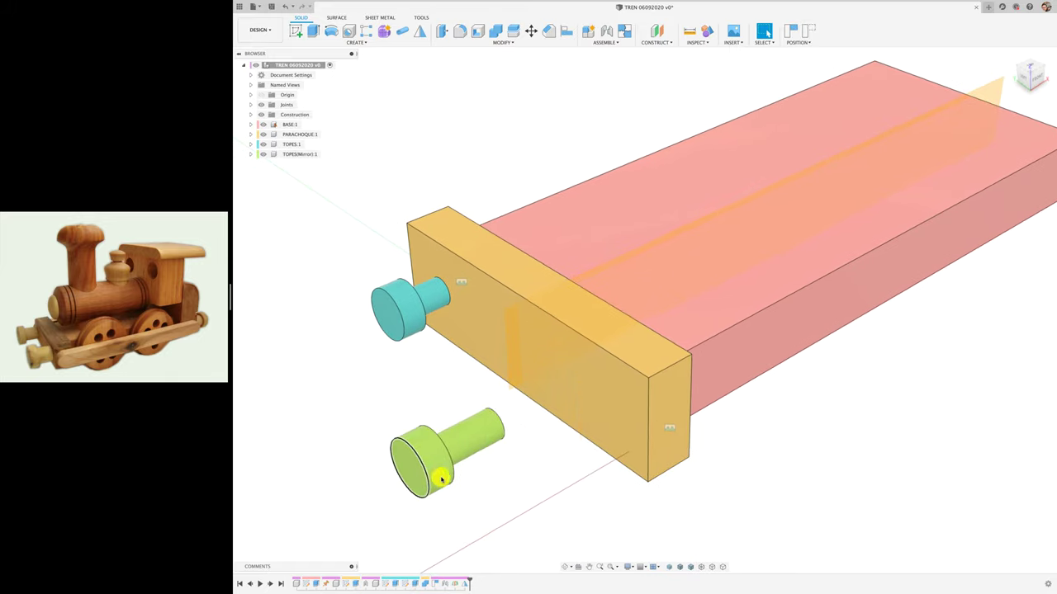
key("ctrl+z")
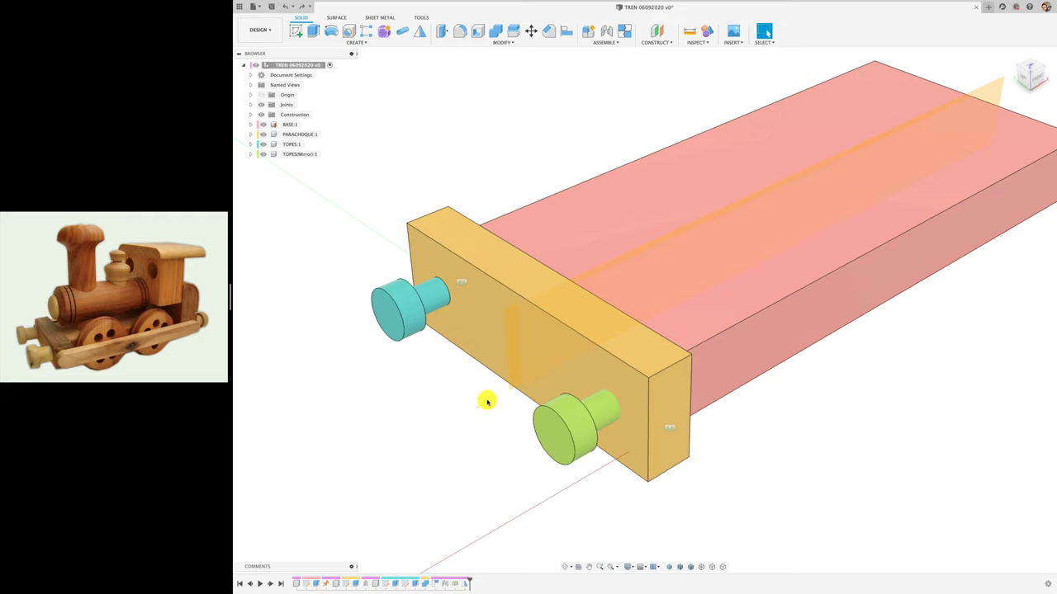
Combine-cut the green mirrored peg's shape from the bumper, keeping the peg
left_click(495, 30)
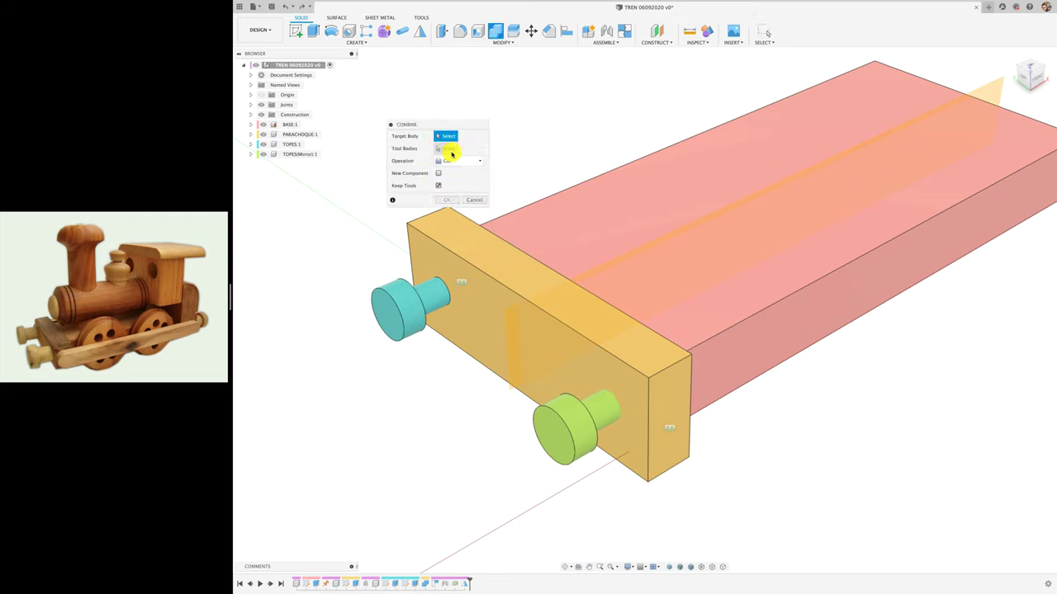
left_click(556, 338)
left_click(552, 437)
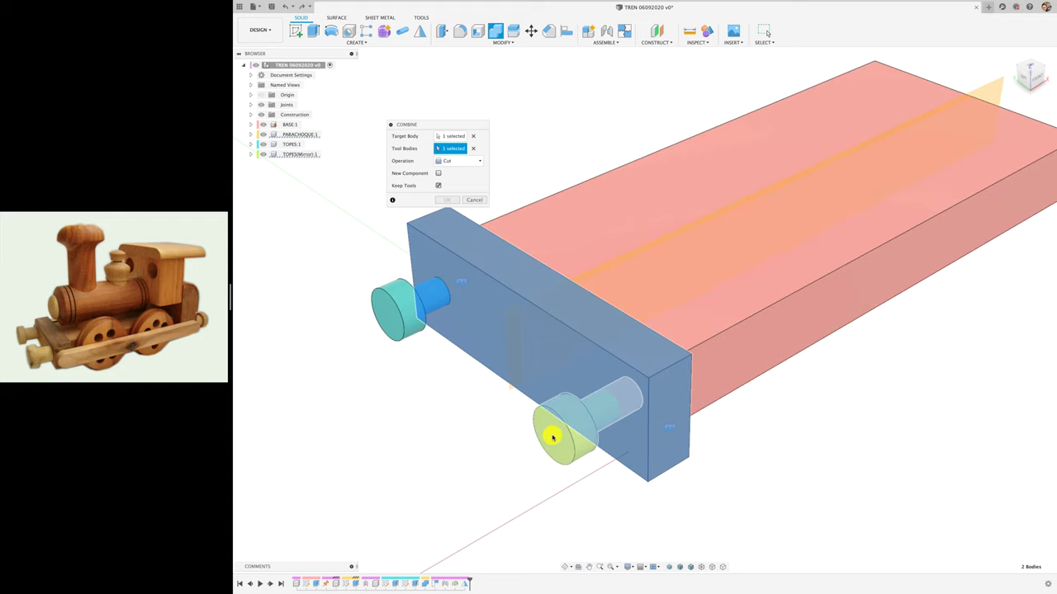
left_click(446, 200)
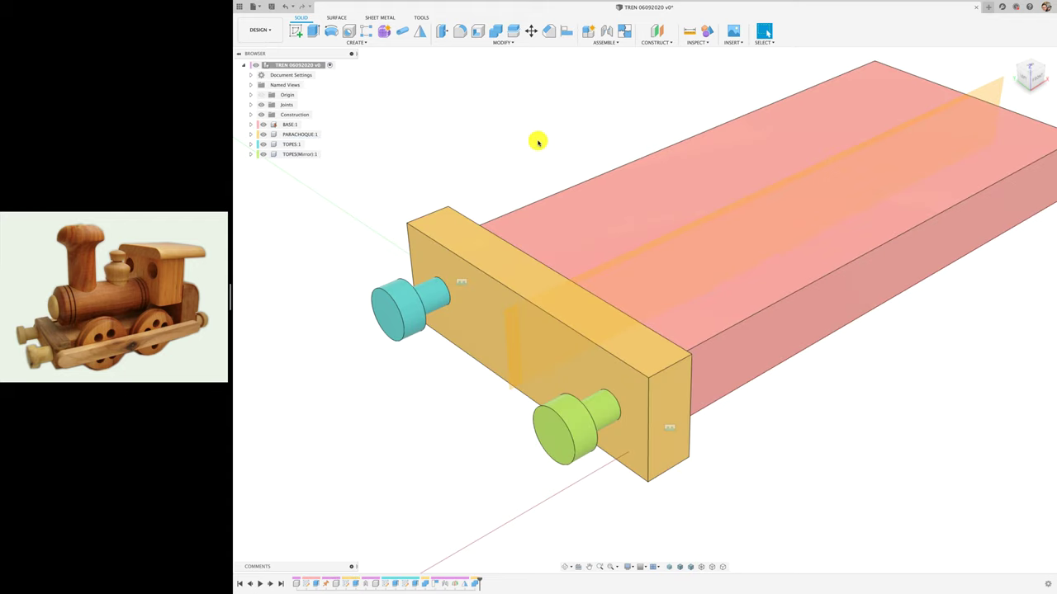
Drag the green peg out to reveal the new hole, then return it to its original position
left_click_drag(573, 436, 466, 485)
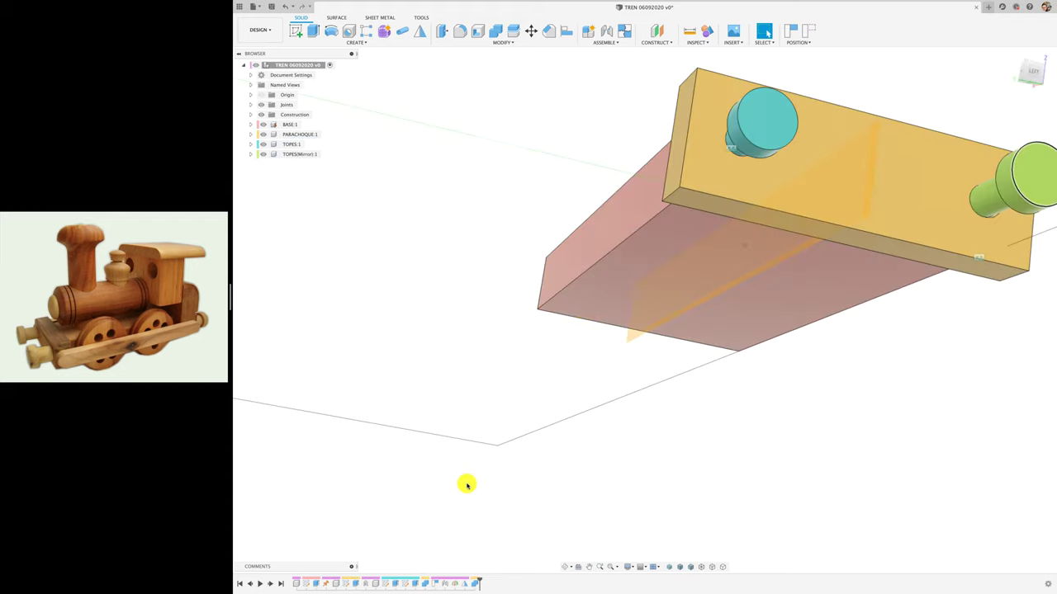
scroll(466, 485, "up", 5, "shift")
scroll(466, 485, "up", 5, "shift")
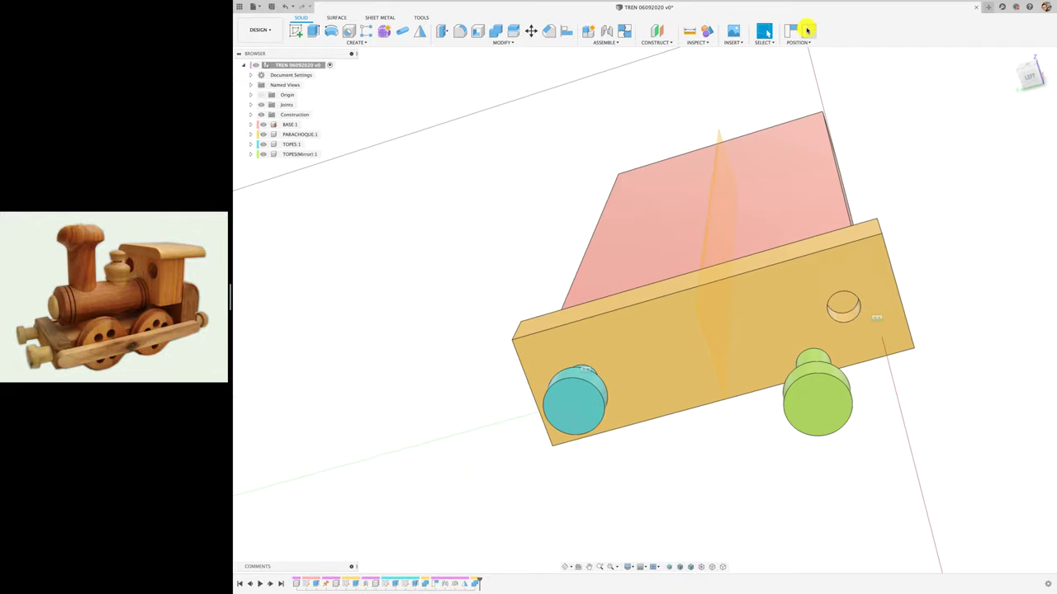
left_click(807, 30)
scroll(634, 174, "up", 5, "shift")
scroll(634, 174, "up", 5, "shift")
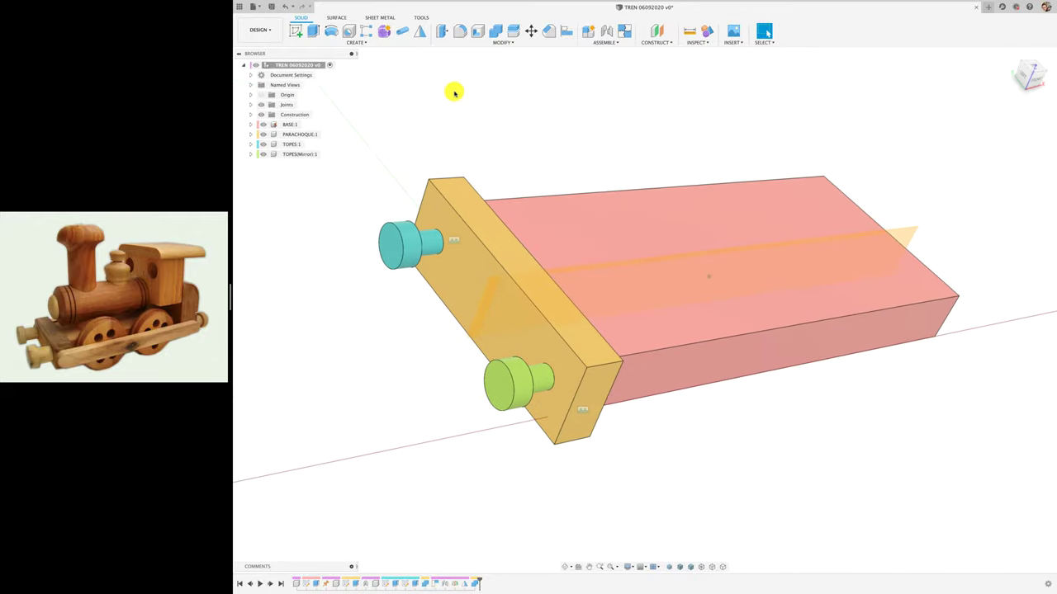
scroll(551, 205, "up", 3, "shift")
scroll(552, 205, "up", 5, "shift")
scroll(552, 205, "up", 3, "shift")
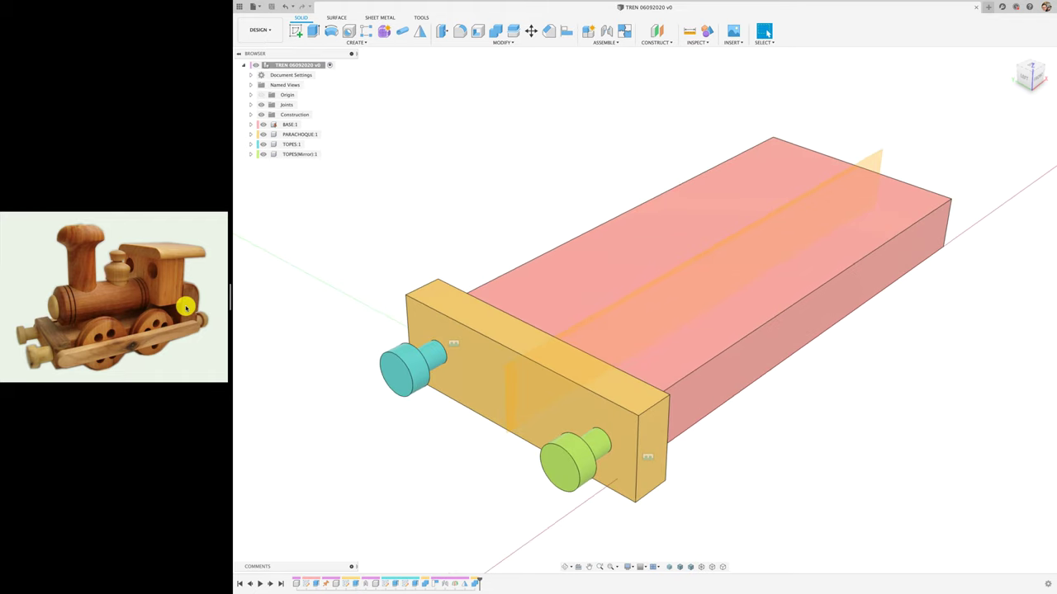
Add a component named CHIMENEA under the root assembly and start a new sketch
right_click(304, 66)
left_click(330, 74)
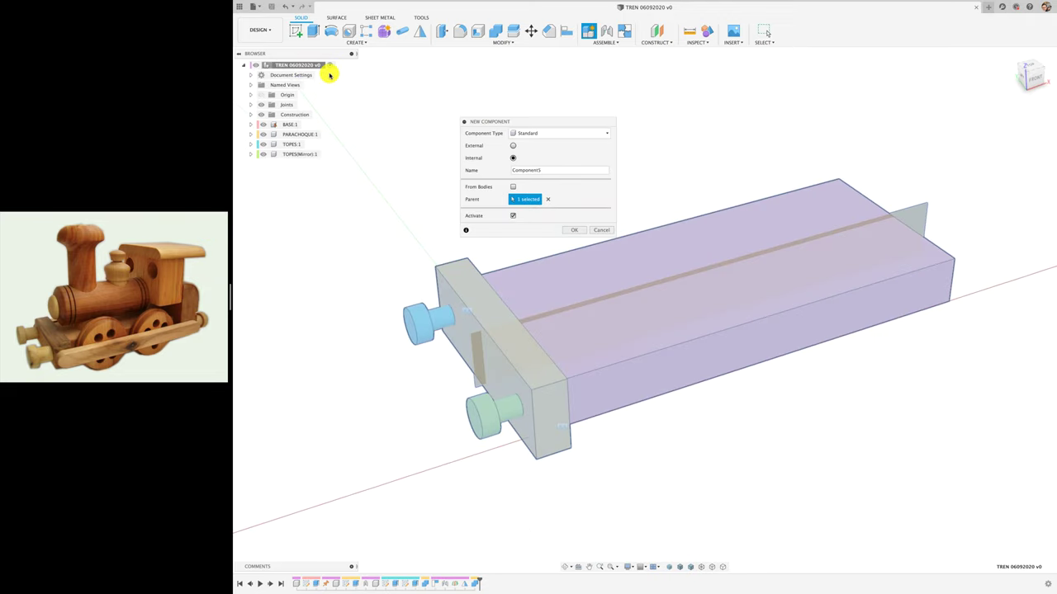
left_click_drag(547, 170, 499, 173)
type("CHIMENEA")
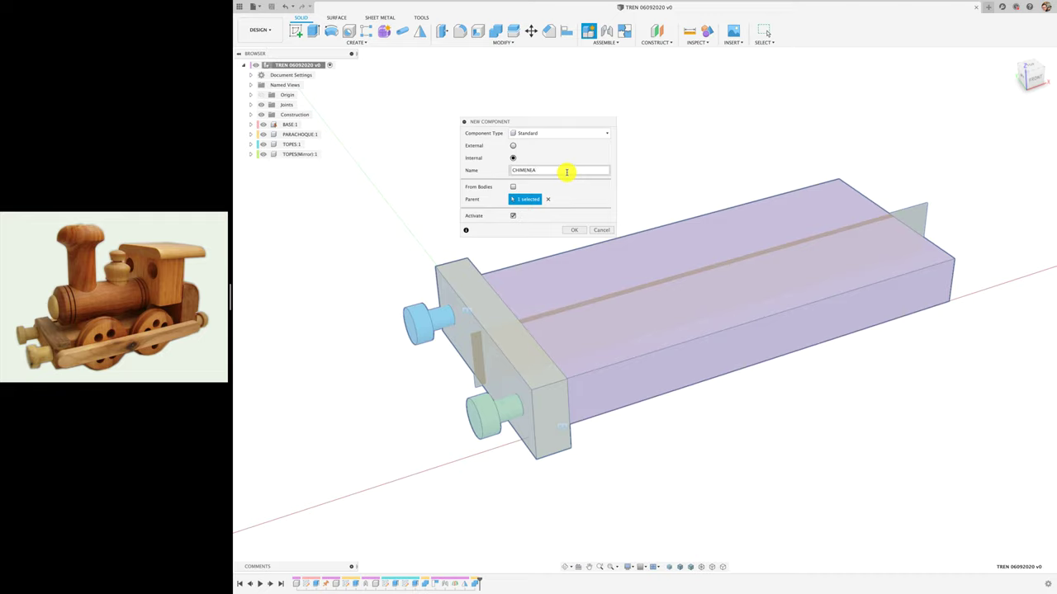
left_click(578, 230)
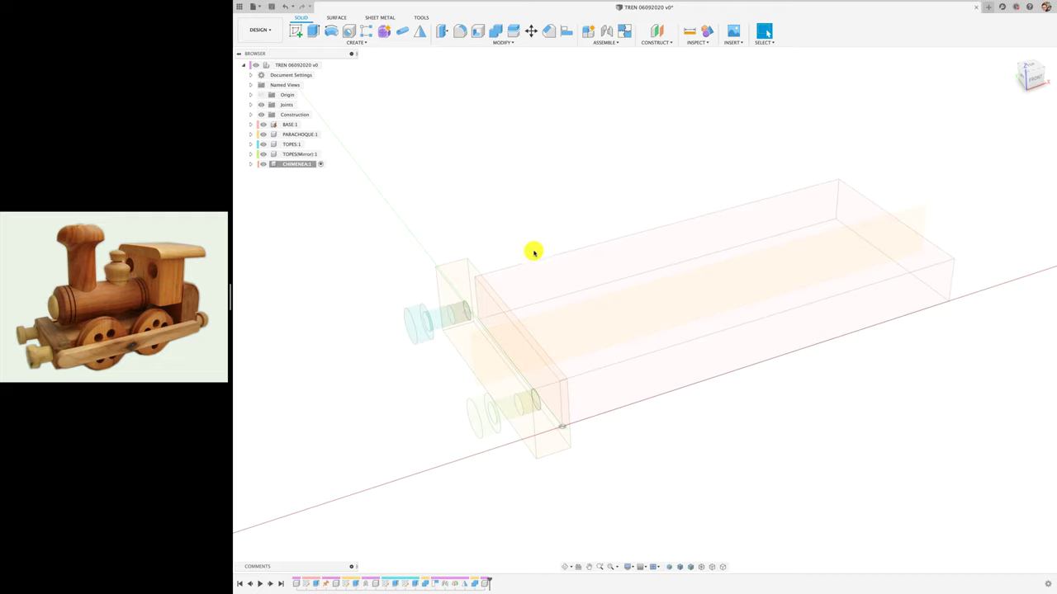
left_click(295, 31)
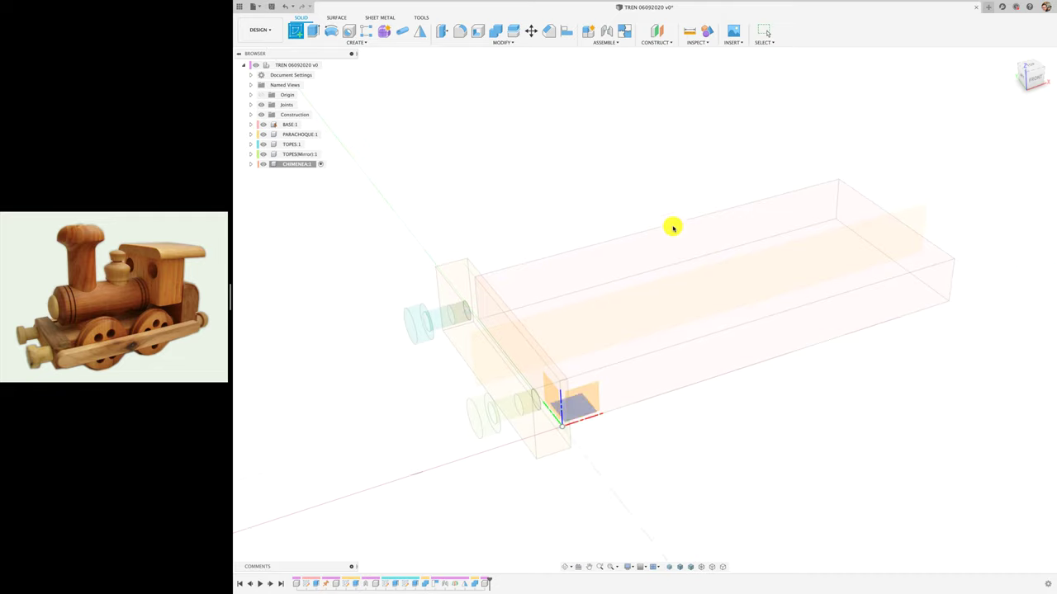
Sketch a 40 mm diameter circle on the base's top face
left_click(615, 256)
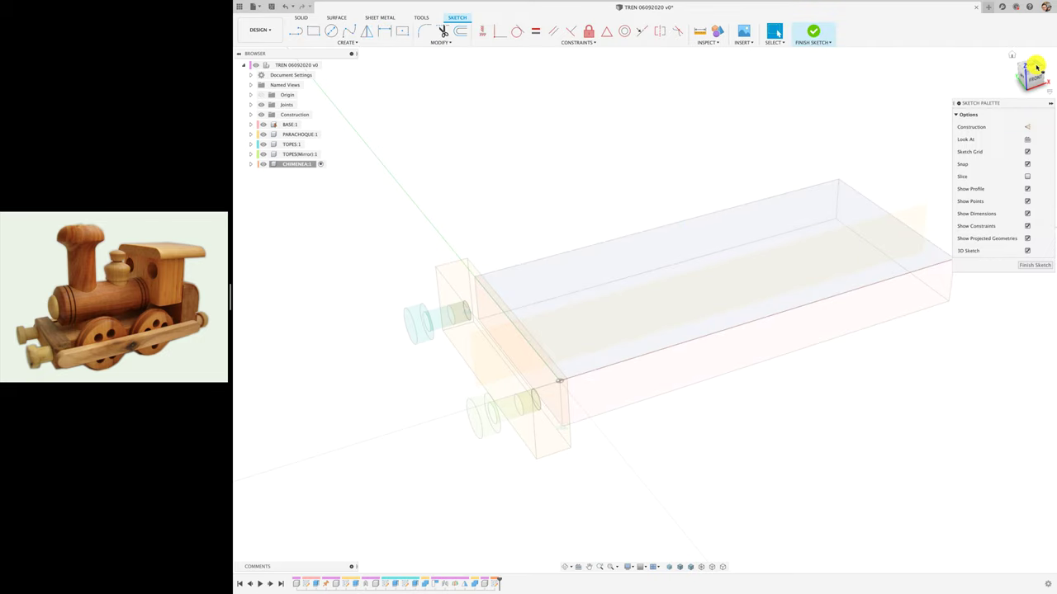
left_click(1036, 67)
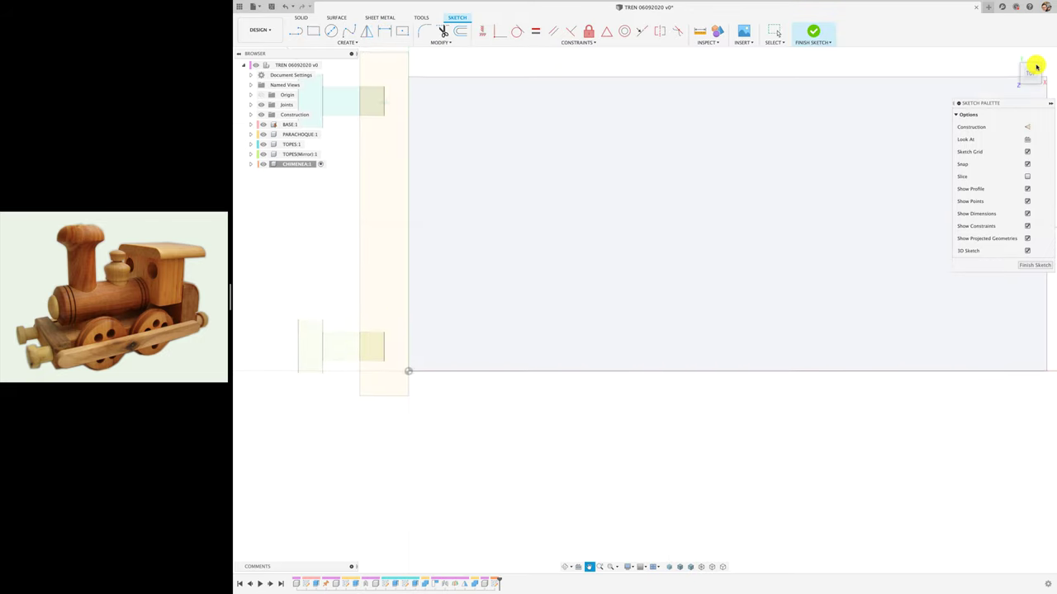
left_click_drag(576, 428, 517, 471)
scroll(517, 471, "down", 2)
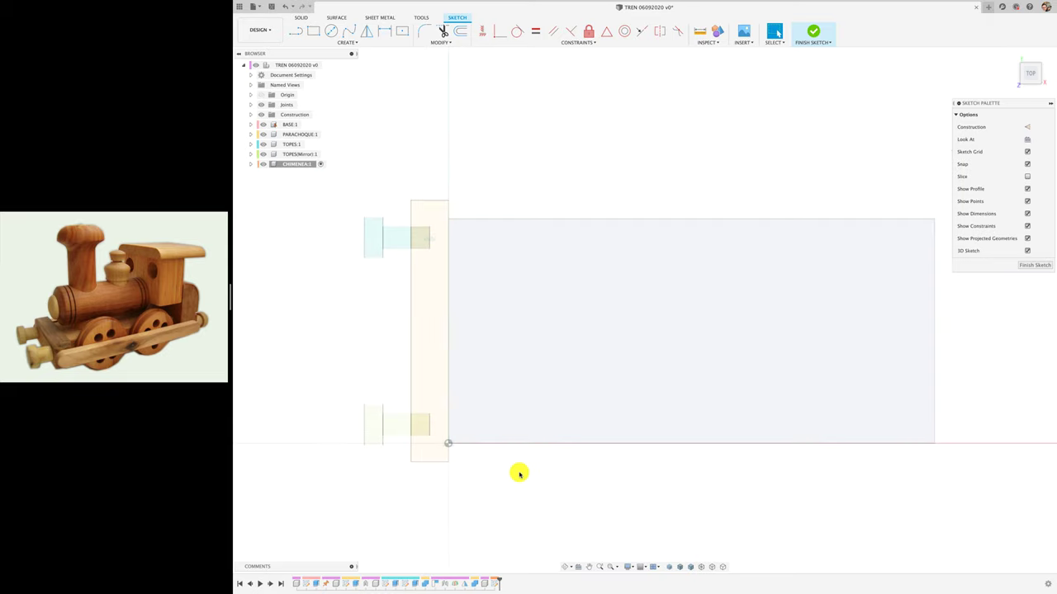
left_click(332, 31)
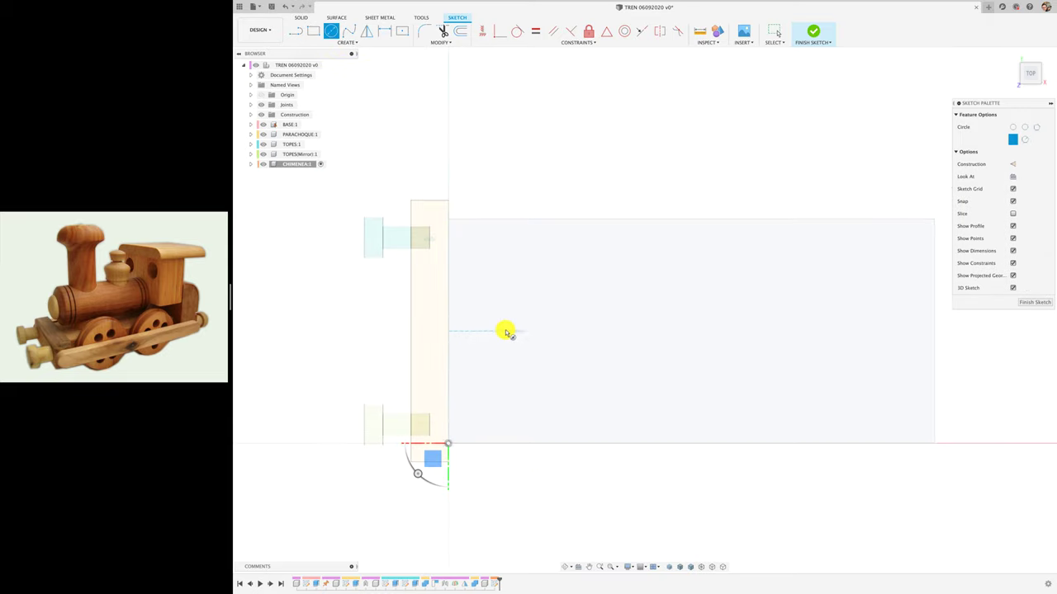
left_click(537, 331)
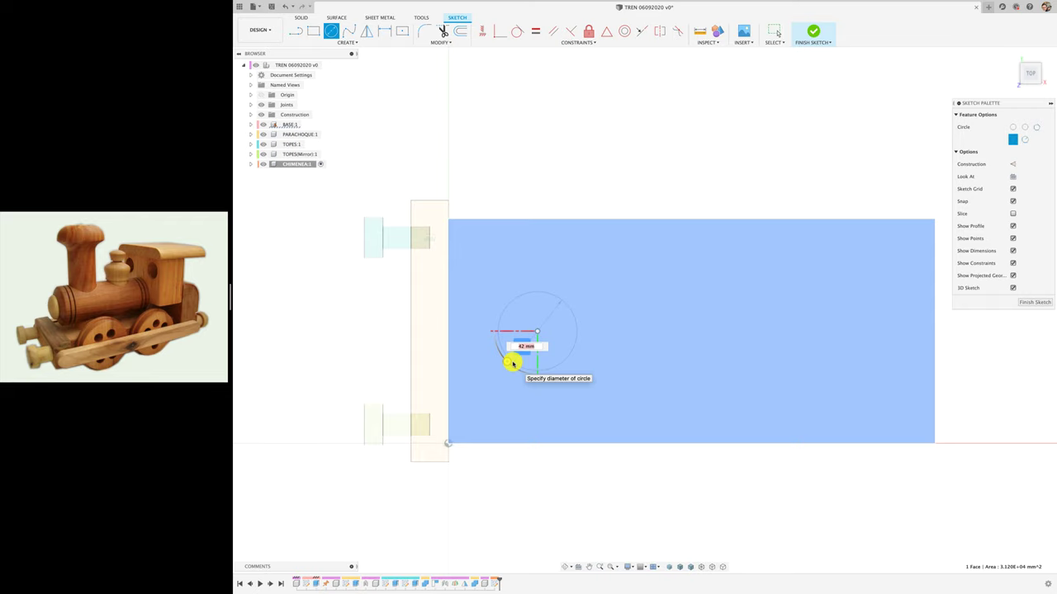
left_click(512, 361)
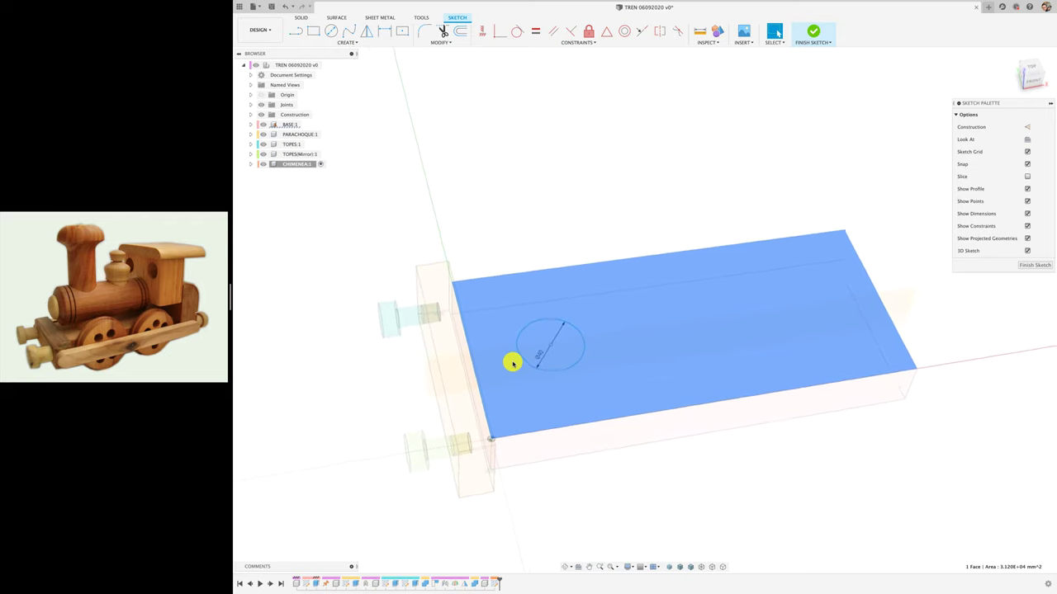
Dimension the circle 50 mm from the base's bumper edge
left_click(1031, 66)
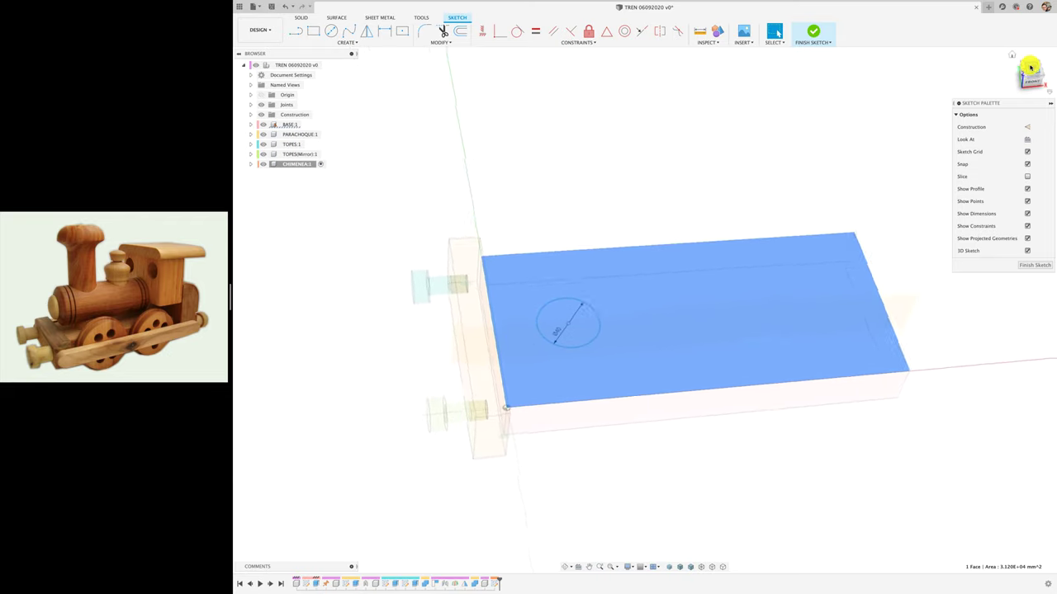
key("r")
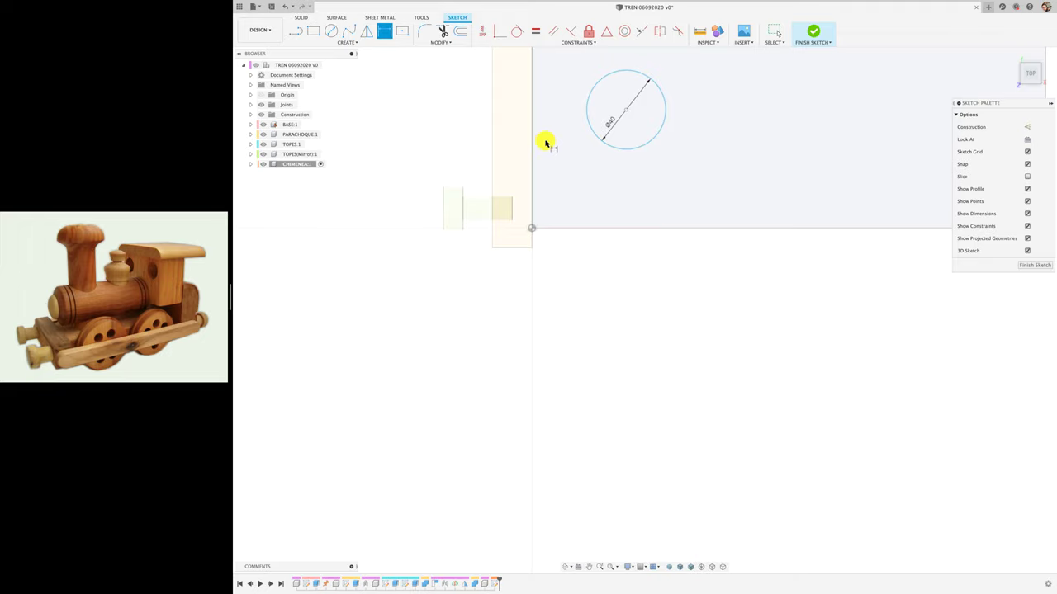
left_click(534, 140)
left_click(618, 148)
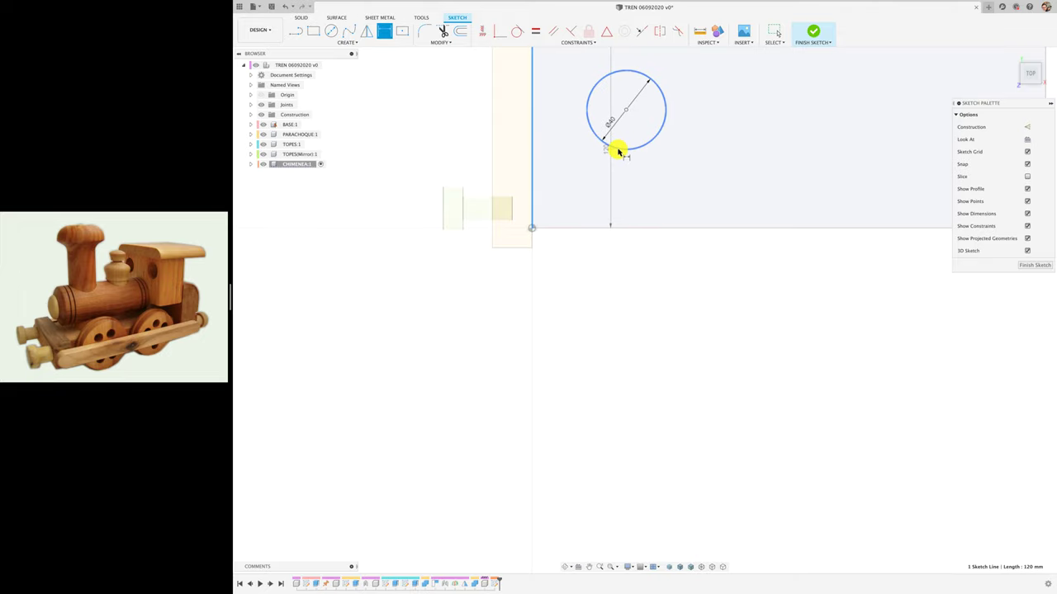
left_click(582, 279)
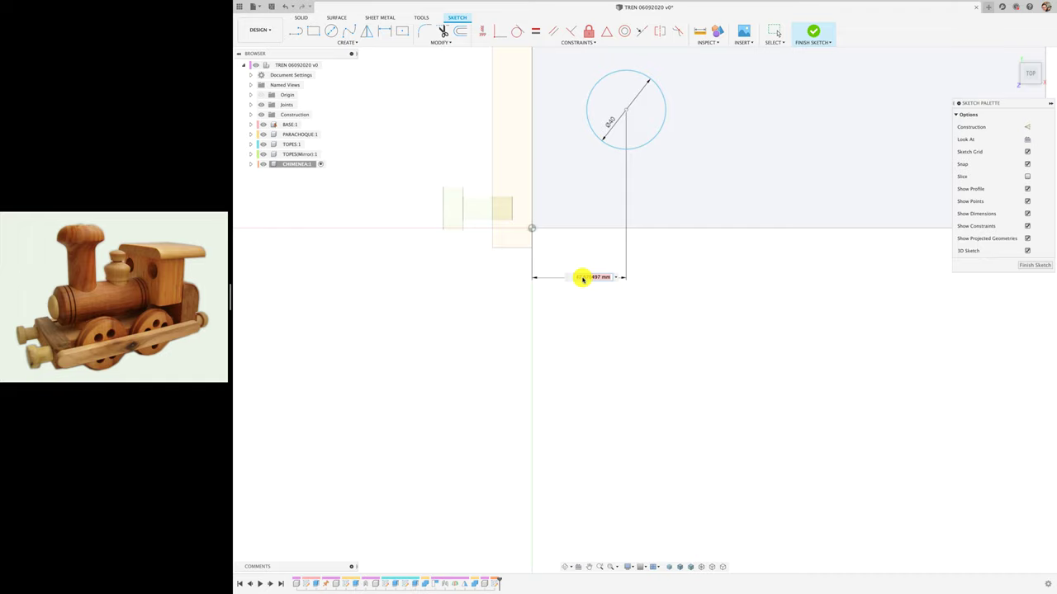
key("Return")
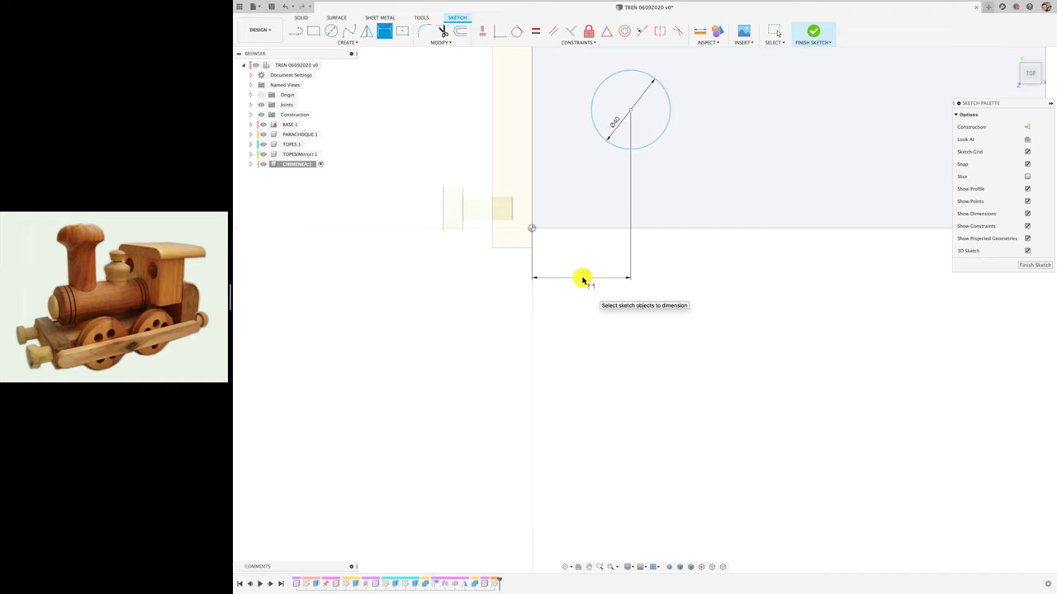
Start extruding the circle upward into a 138 mm-tall cylinder preview
key("F6")
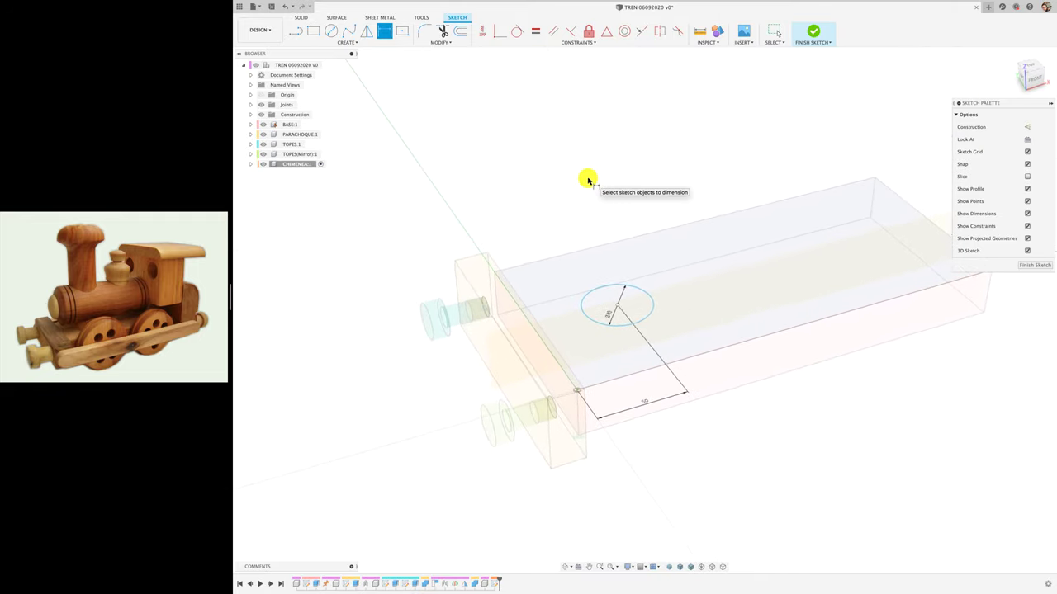
key("e")
mouse_move(616, 300)
left_mouse_down()
mouse_move(615, 89)
mouse_move(620, 170)
mouse_move(622, 151)
left_mouse_up()
Confirm the extrusion, creating the solid CHIMENEA cylinder standing on the base
scroll(623, 91, "down", 2)
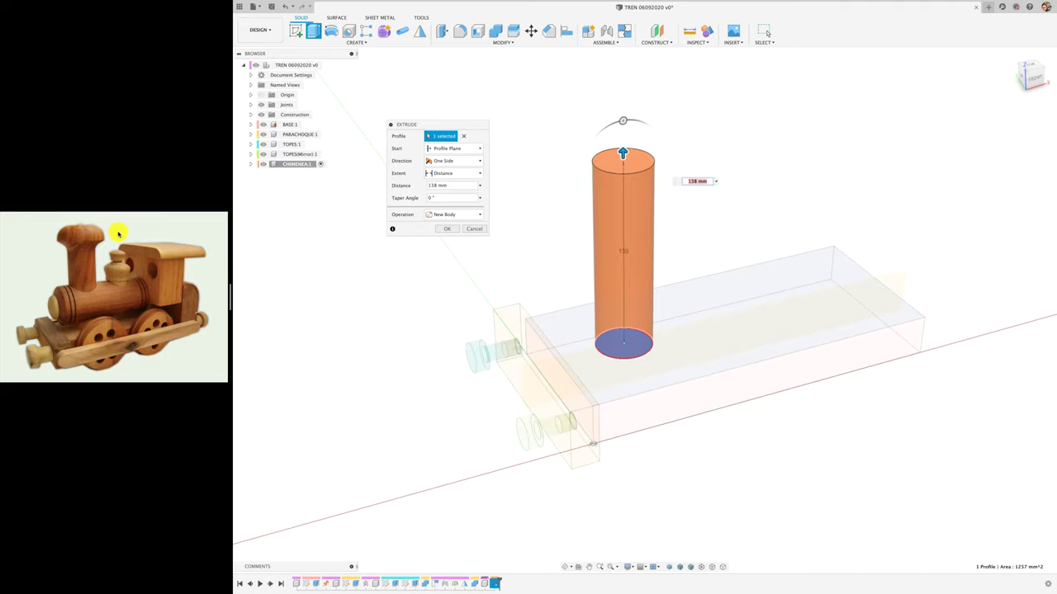
left_click(443, 231)
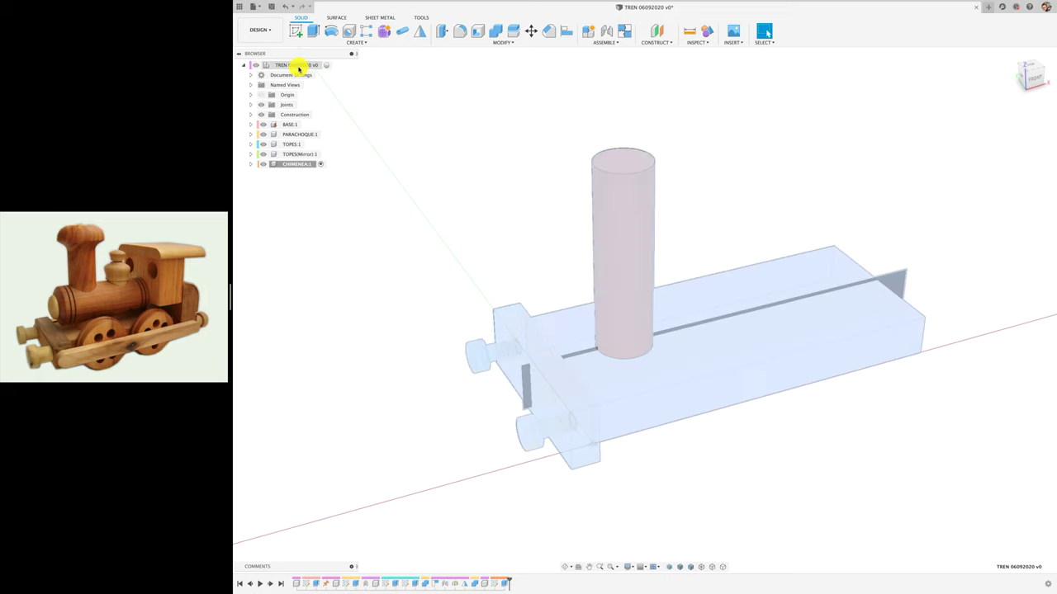
Activate the root assembly and add a rigid as-built joint between the CHIMENEA cylinder and BASE
left_click(328, 65)
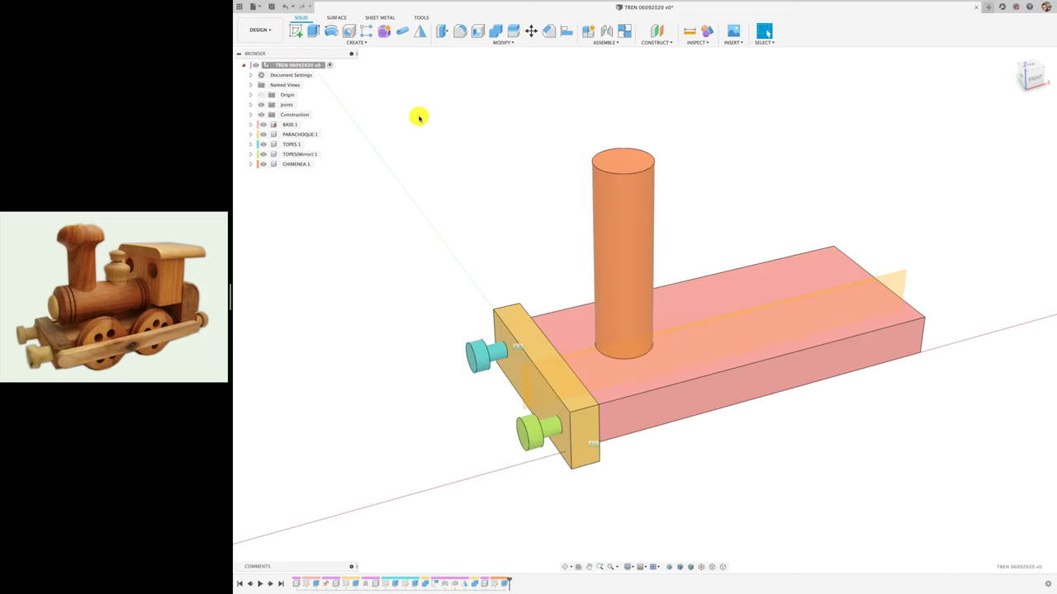
left_click(605, 42)
left_click(591, 70)
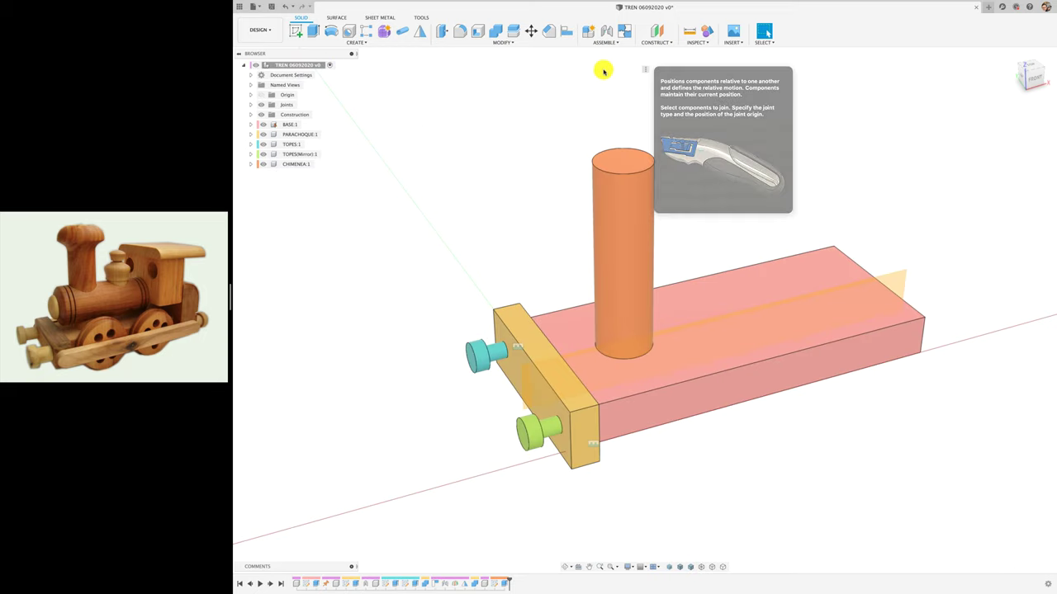
left_click(630, 234)
left_click(724, 284)
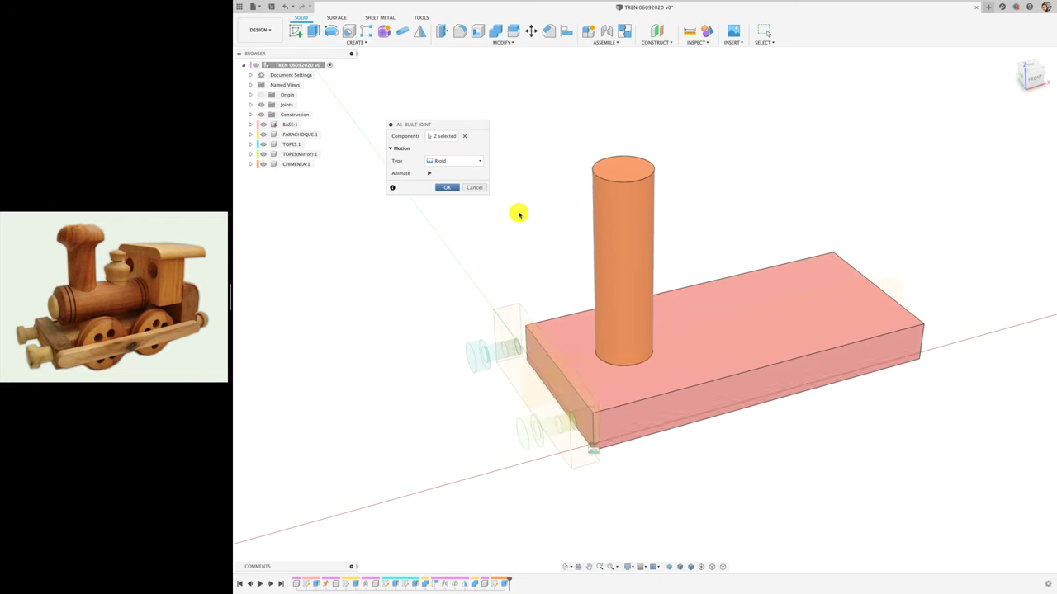
left_click(447, 187)
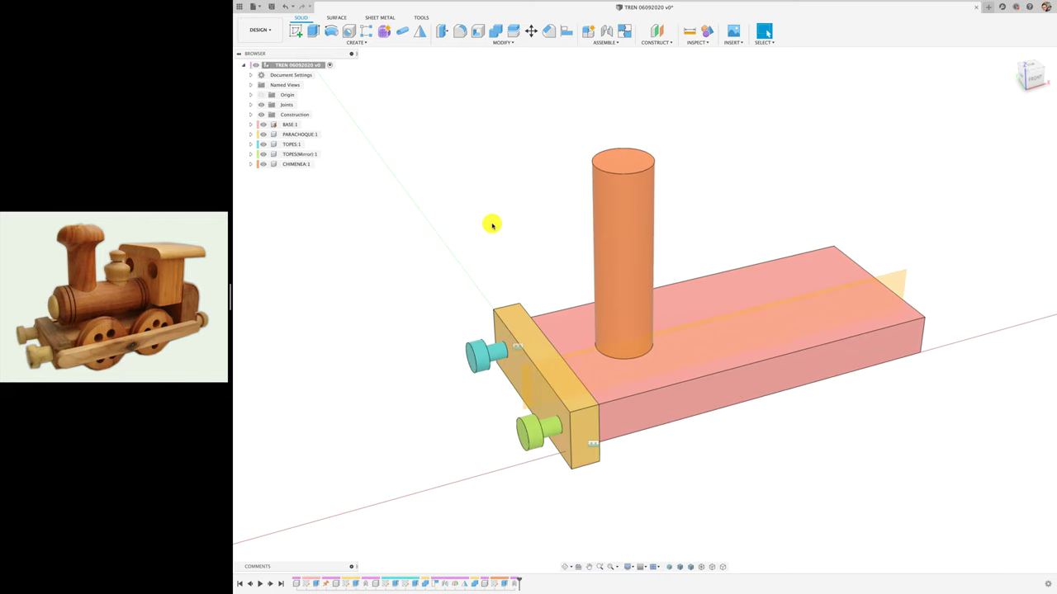
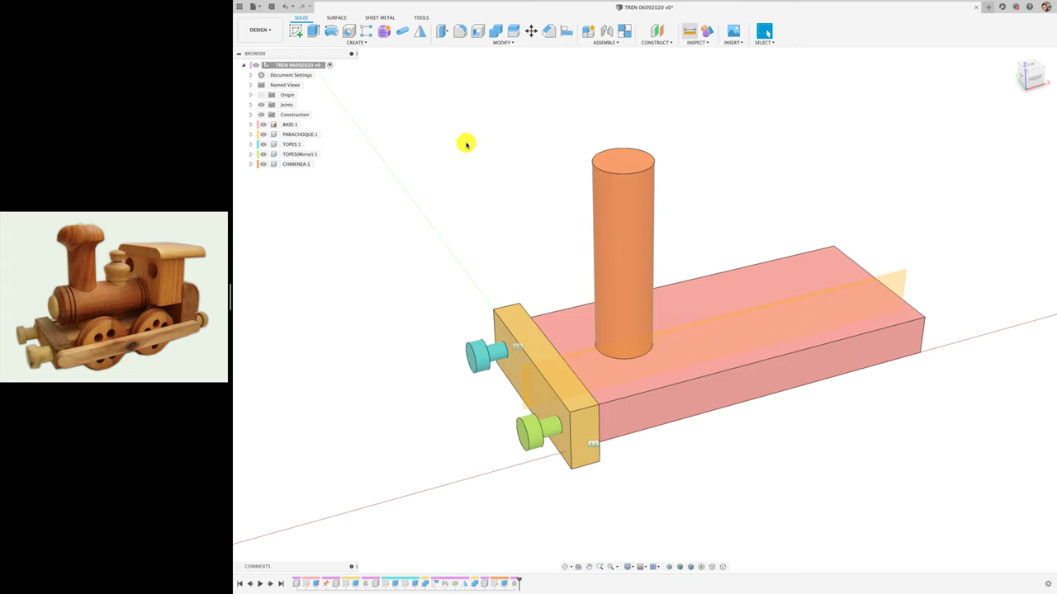
Measure the base's long top edge, then orbit the model to another side
left_click(691, 32)
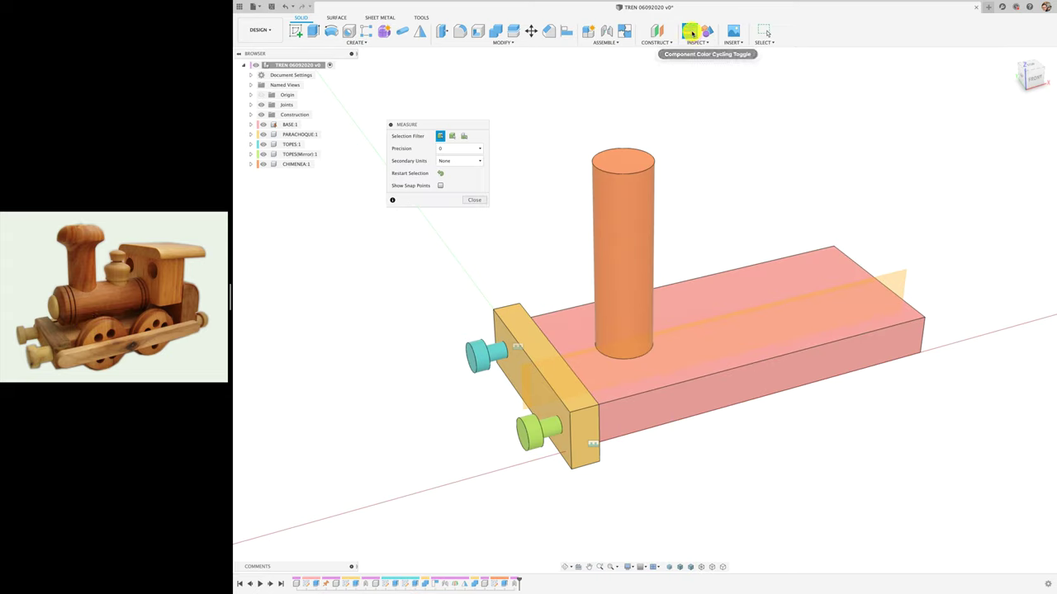
left_click(734, 370)
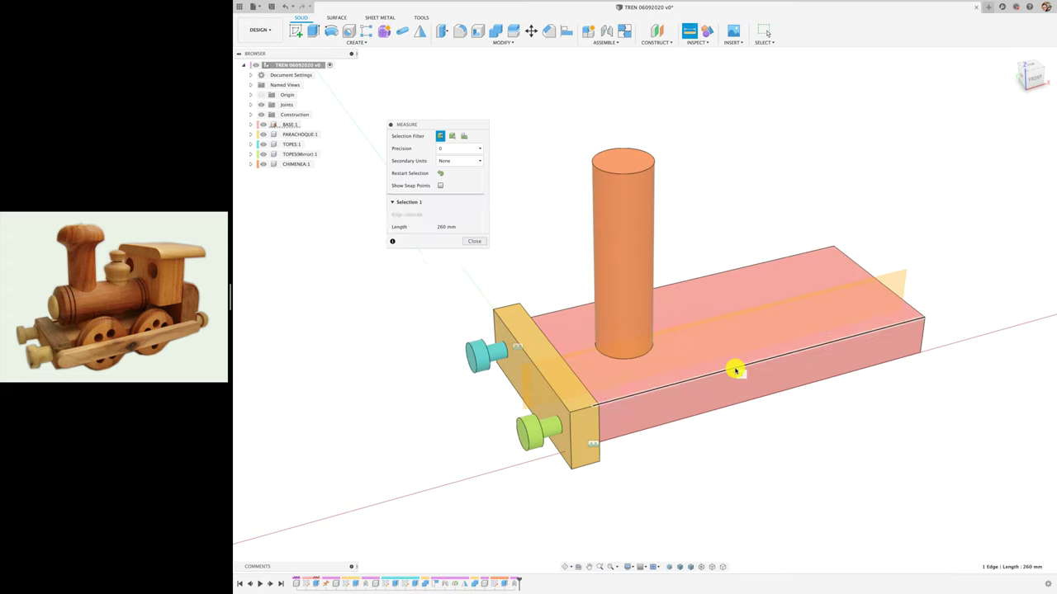
left_click(477, 241)
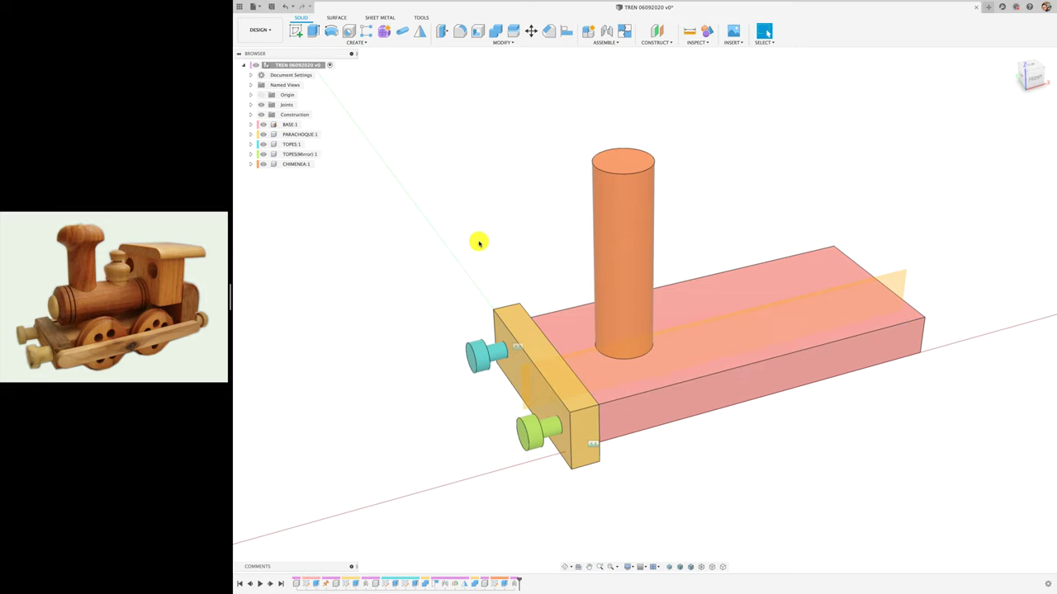
mouse_move(479, 242)
middle_mouse_down("shift")
mouse_move(526, 399)
mouse_move(448, 289)
middle_mouse_up("shift")
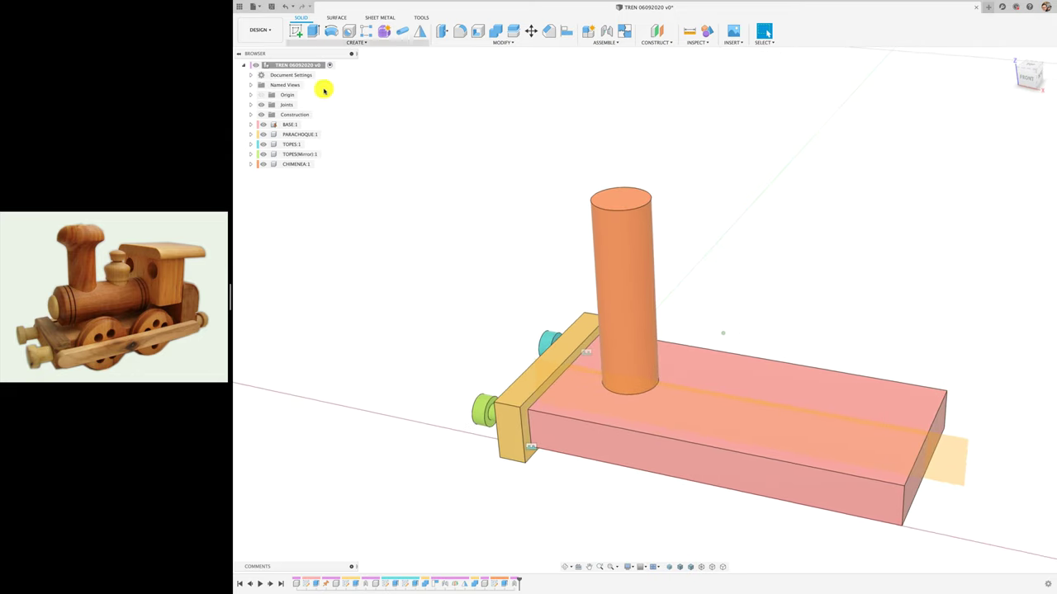
Create a new component named CALDERA under the root and start a sketch in it
right_click(307, 65)
left_click(325, 71)
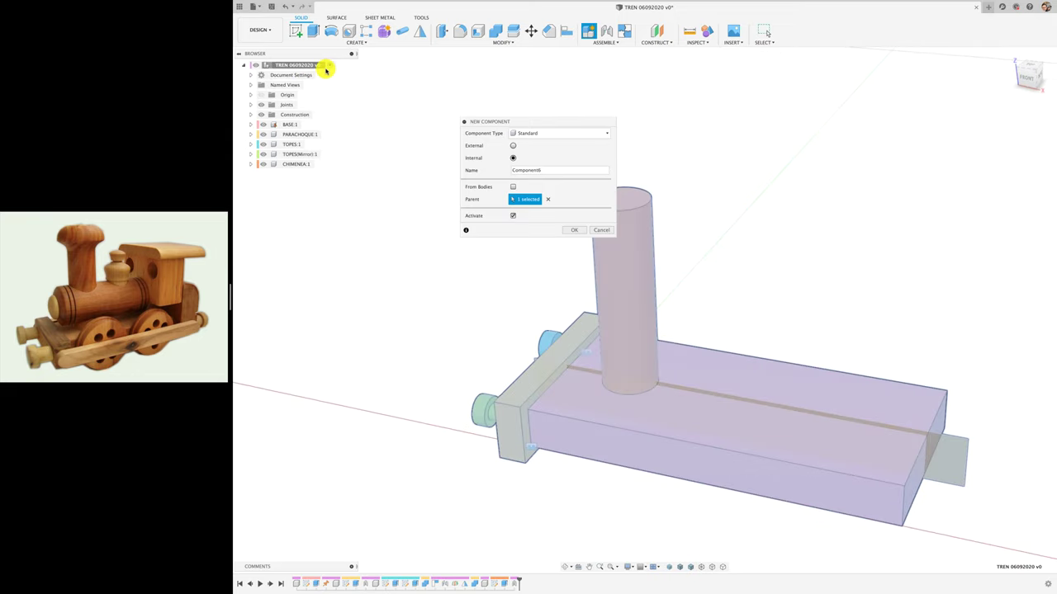
left_click_drag(547, 170, 499, 171)
type("CALDERA")
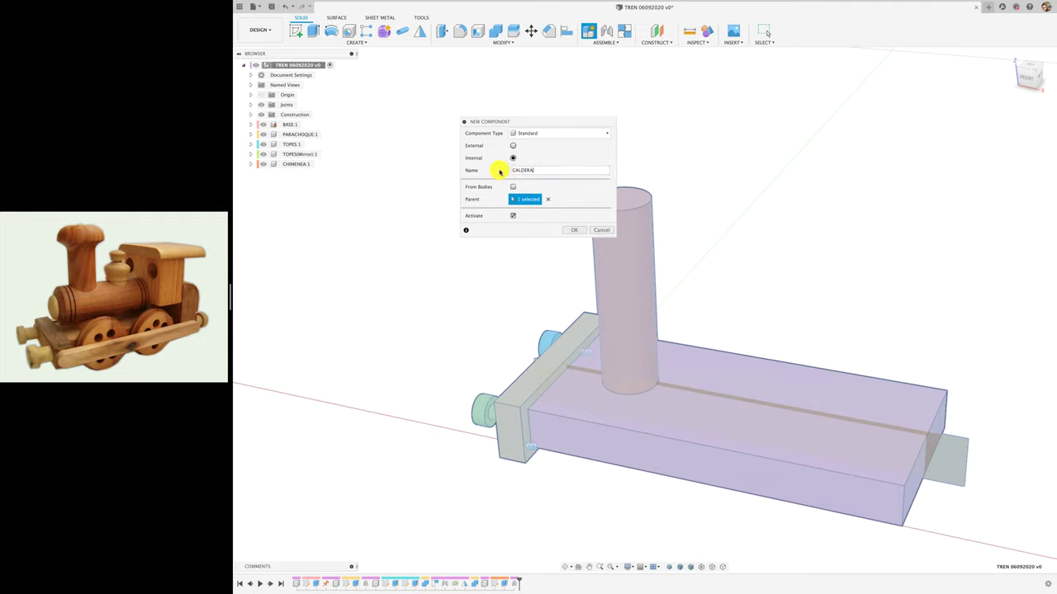
left_click(574, 230)
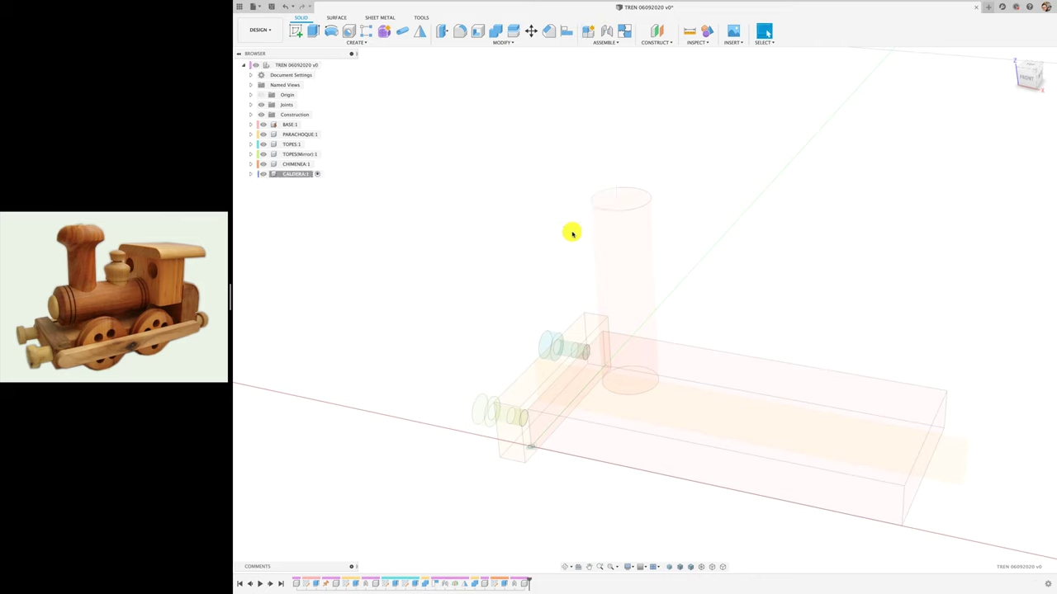
left_click(296, 31)
scroll(540, 462, "up", 3)
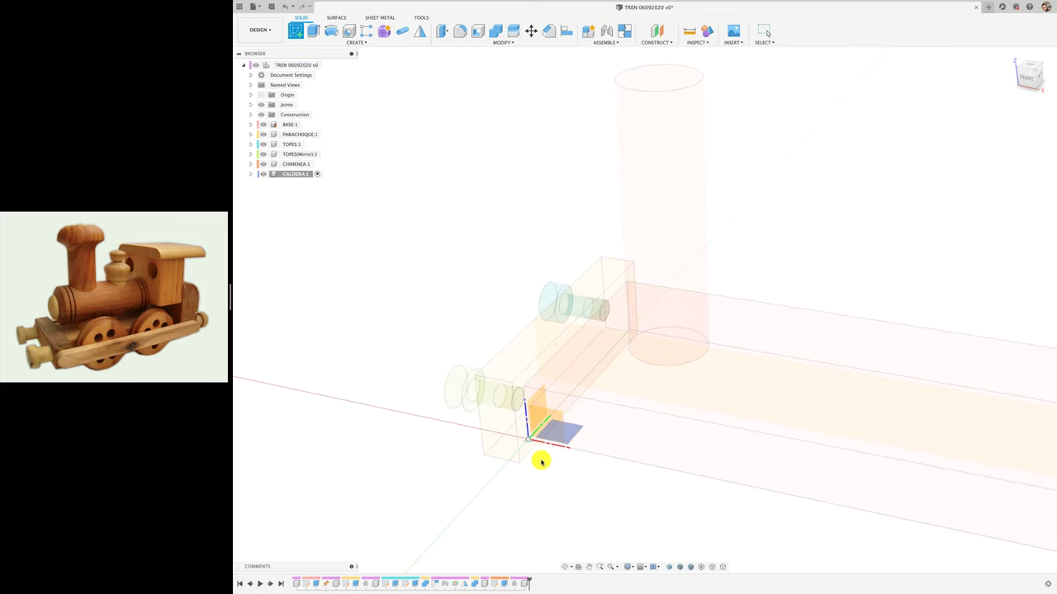
scroll(540, 463, "up", 2)
Place the sketch on the origin plane and view that plane head-on
left_click(525, 452)
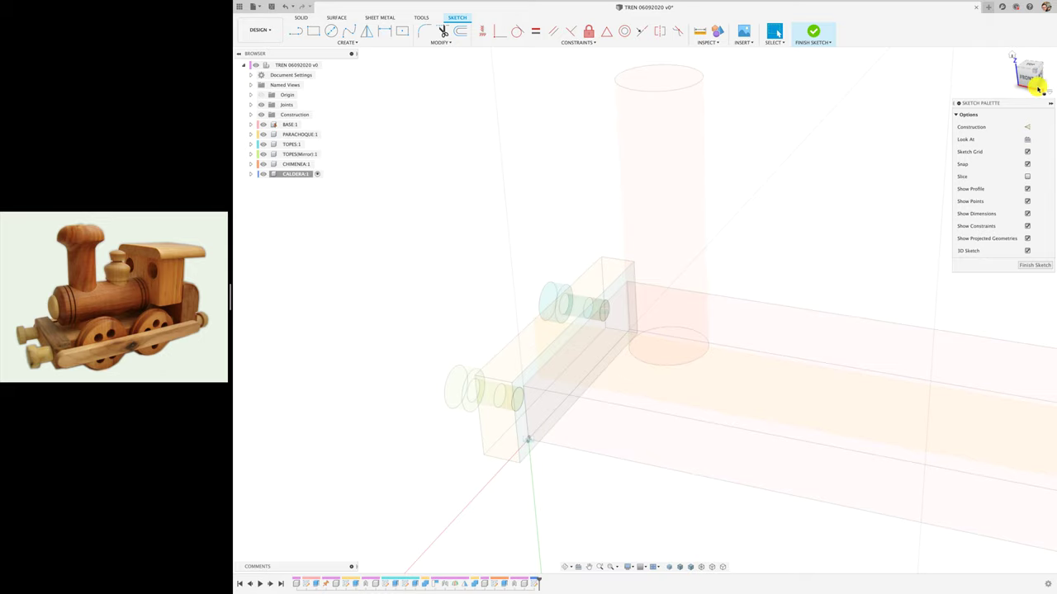
left_click(577, 568)
left_click(525, 453)
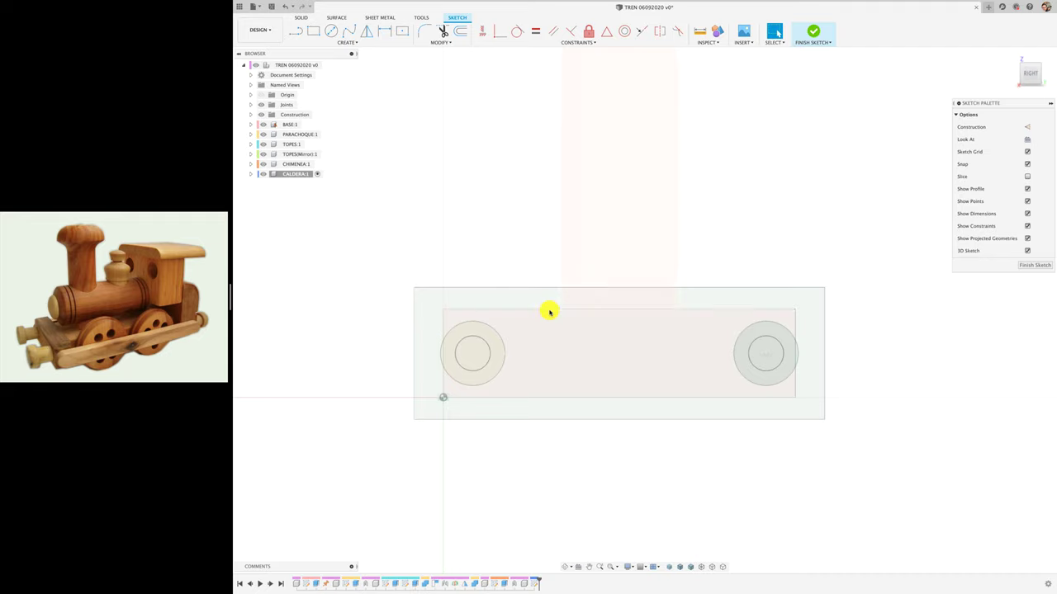
scroll(549, 311, "down", 5)
scroll(675, 285, "up", 2)
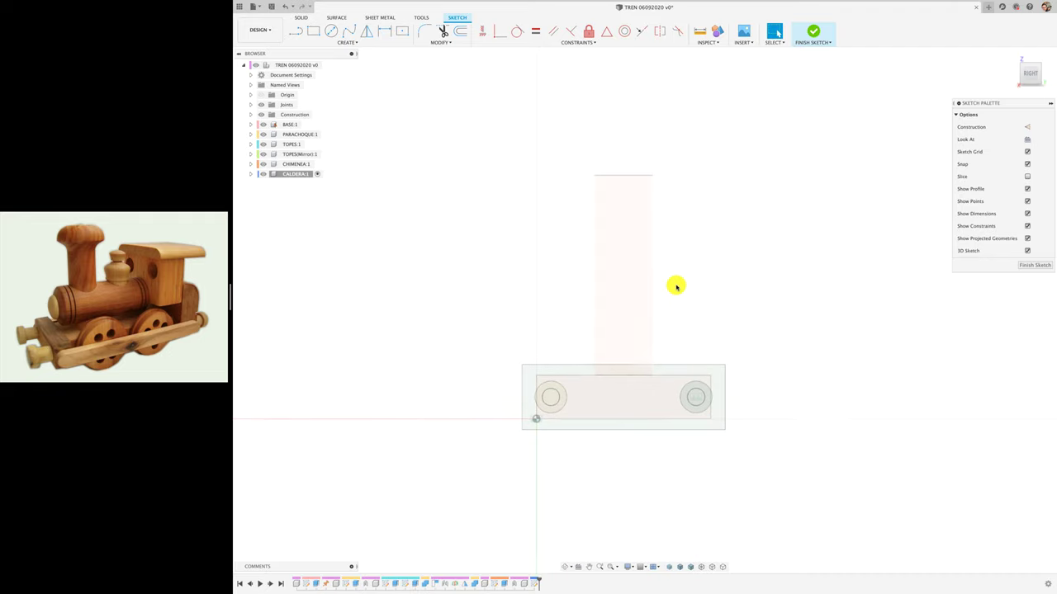
Pin Project to the toolbar and project the chimney's and base's top edges
left_click(333, 31)
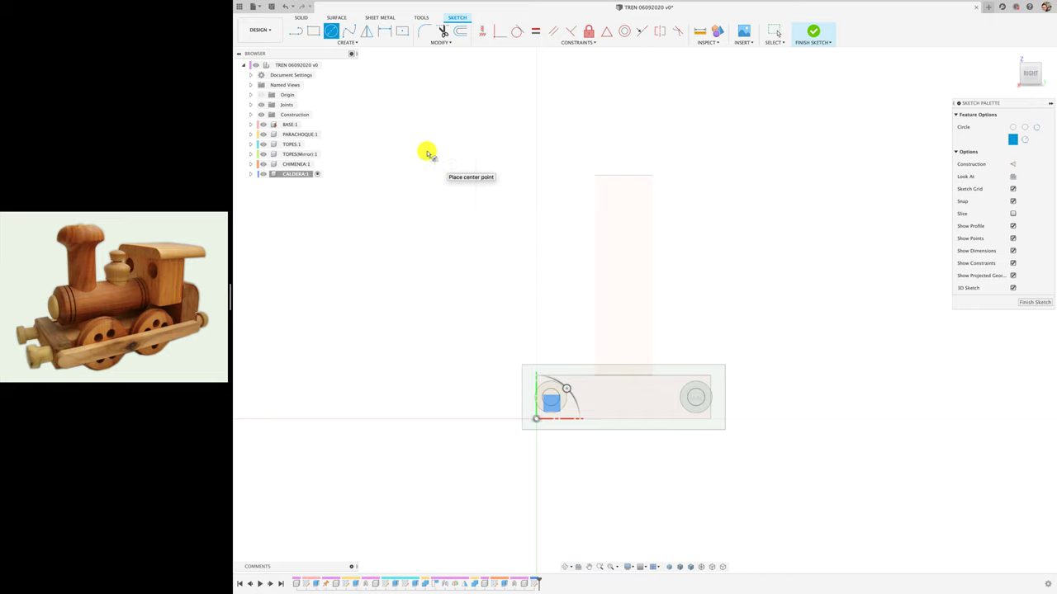
left_click(347, 42)
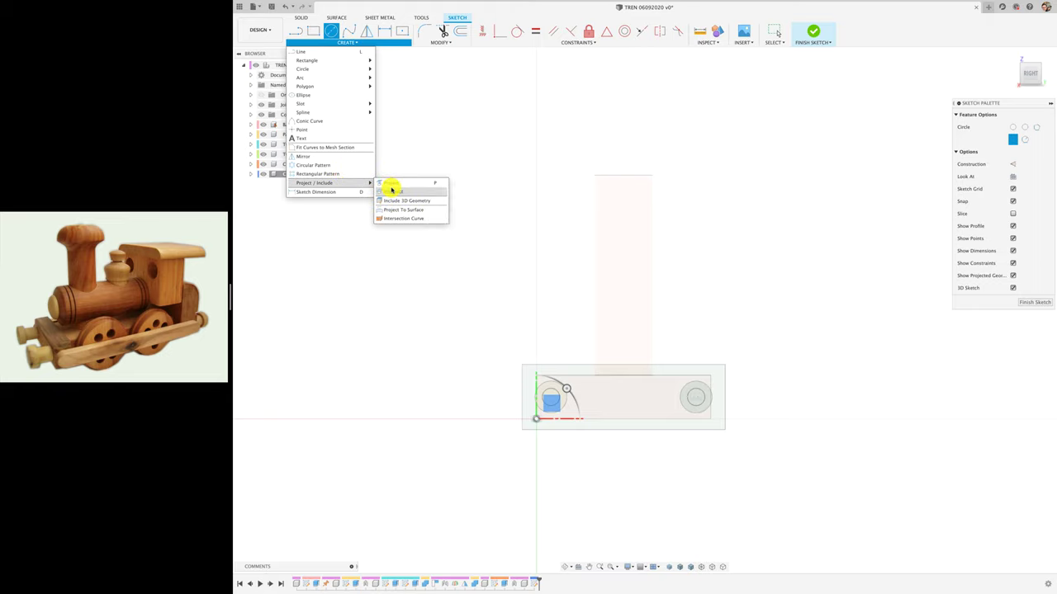
mouse_move(314, 183)
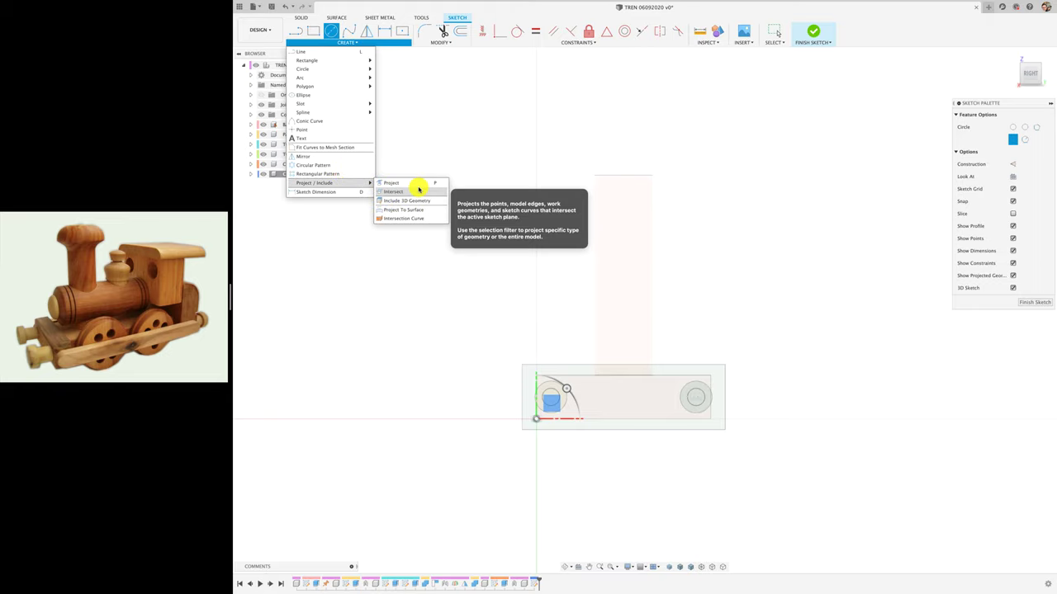
left_click(441, 183)
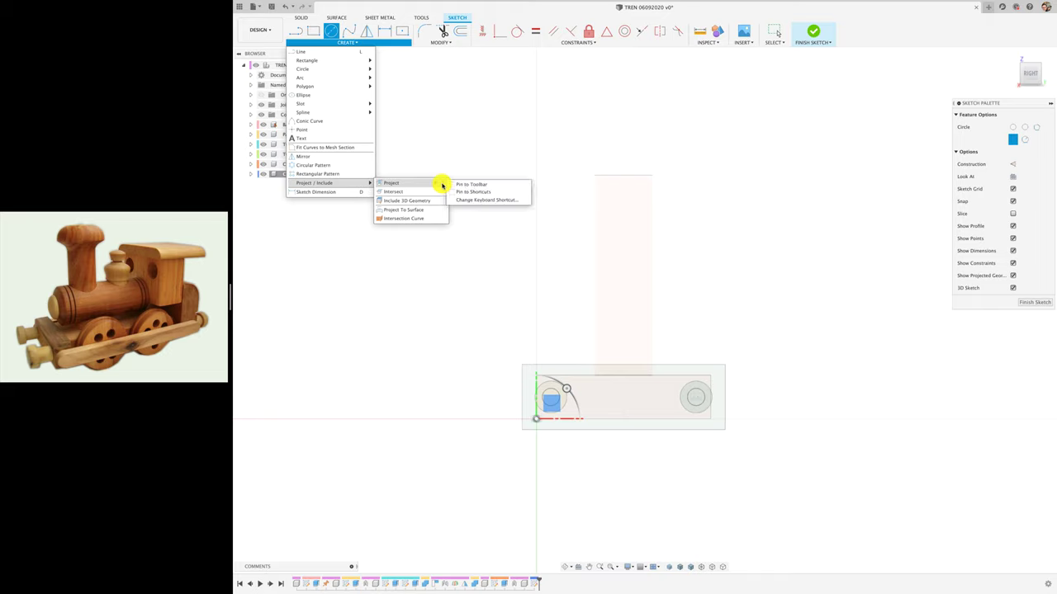
left_click(453, 184)
left_click(420, 31)
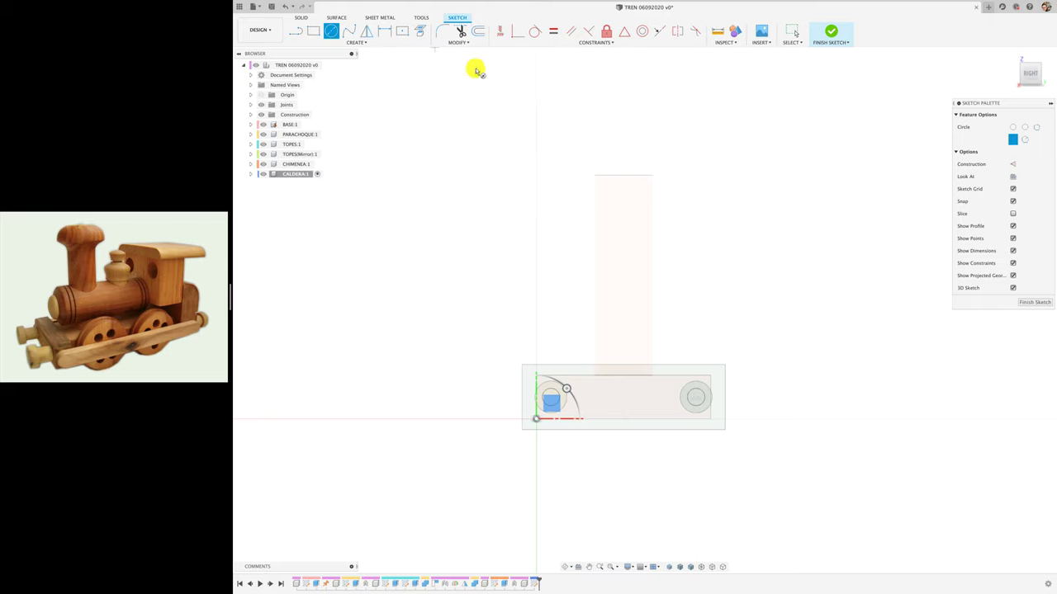
left_click(634, 174)
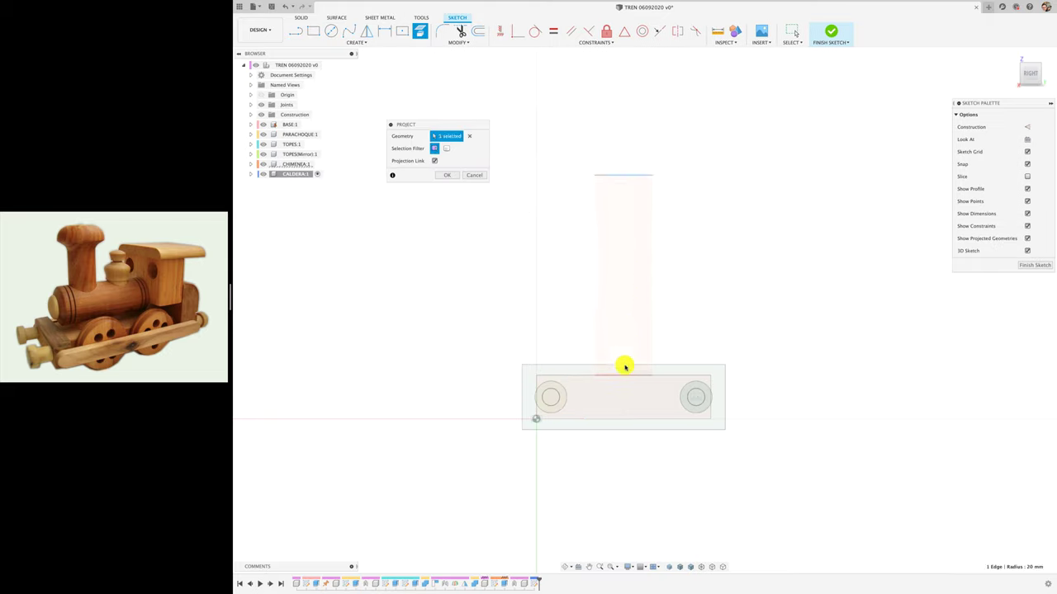
left_click(638, 376)
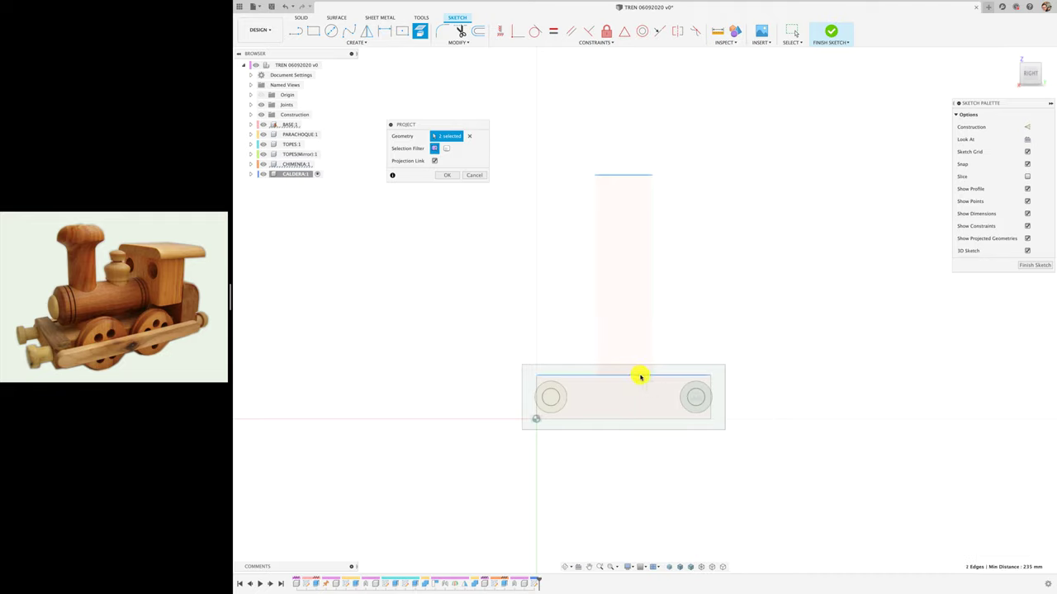
left_click(446, 175)
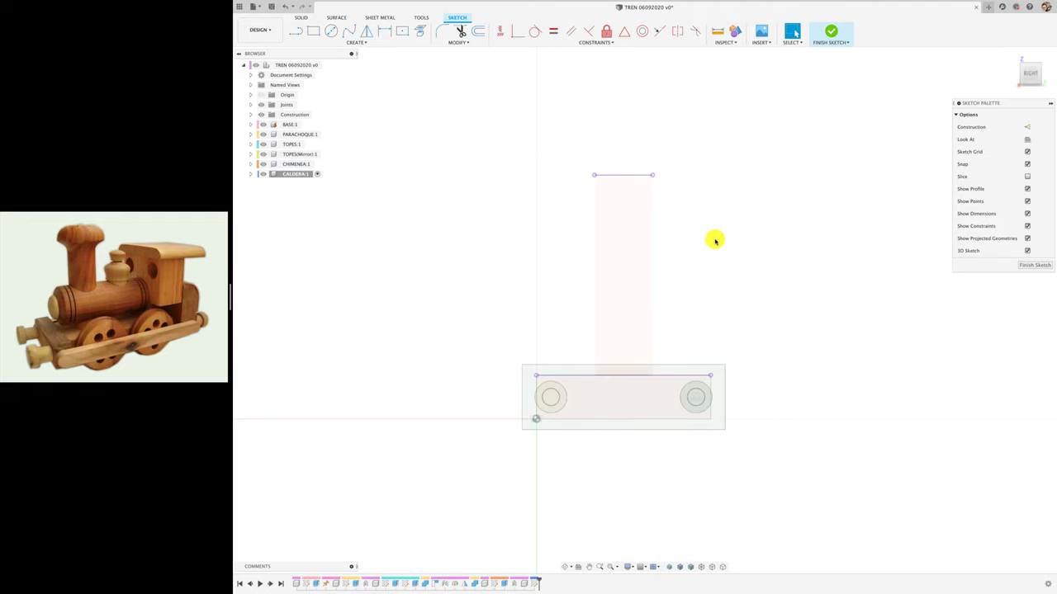
Draw a vertical construction line from the top edge's midpoint to the base's top edge
key("l")
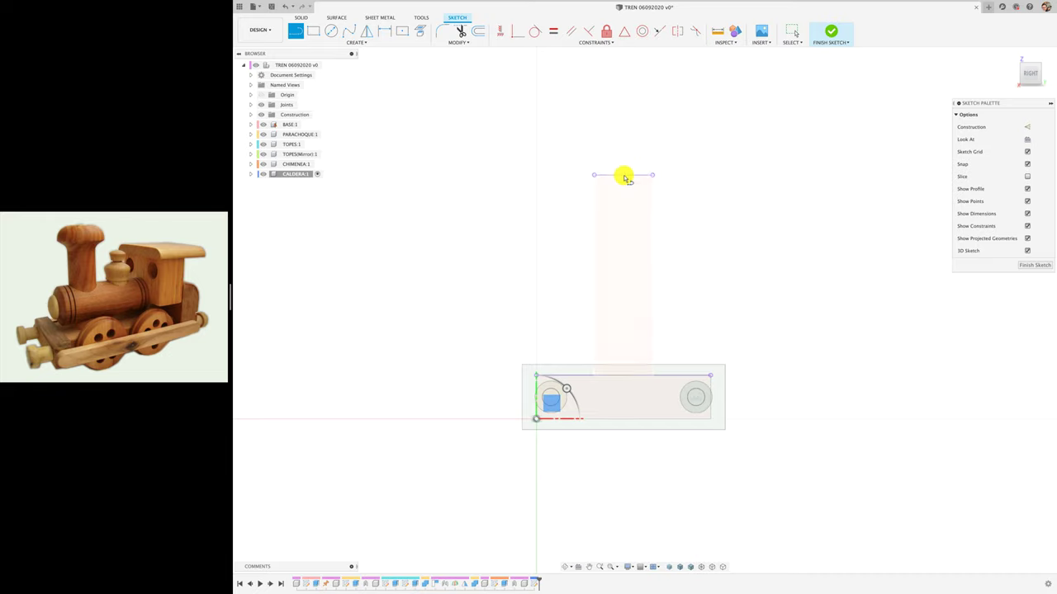
left_click(623, 175)
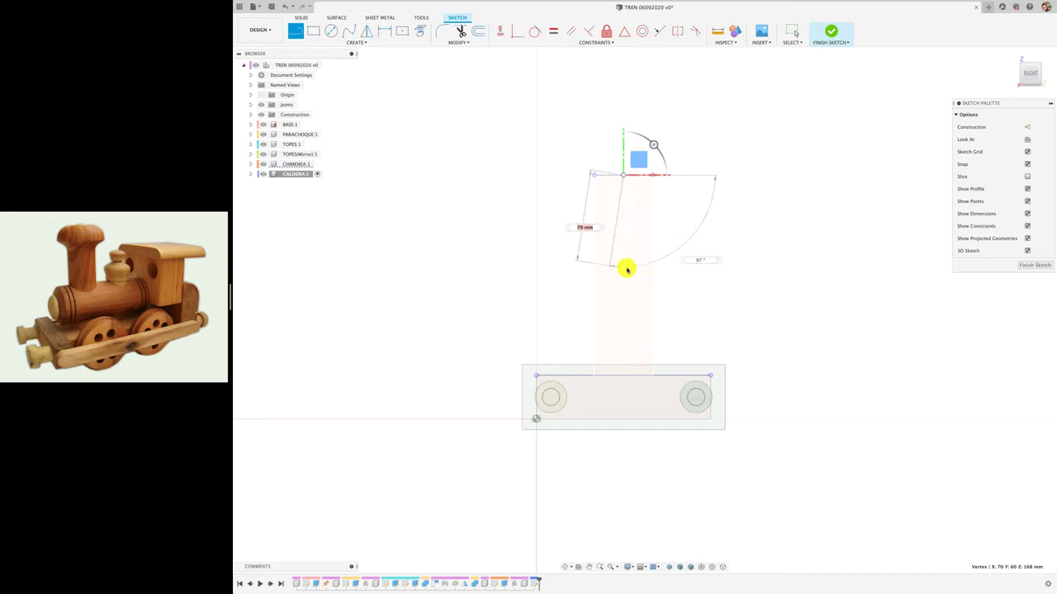
left_click(624, 377)
key("Escape")
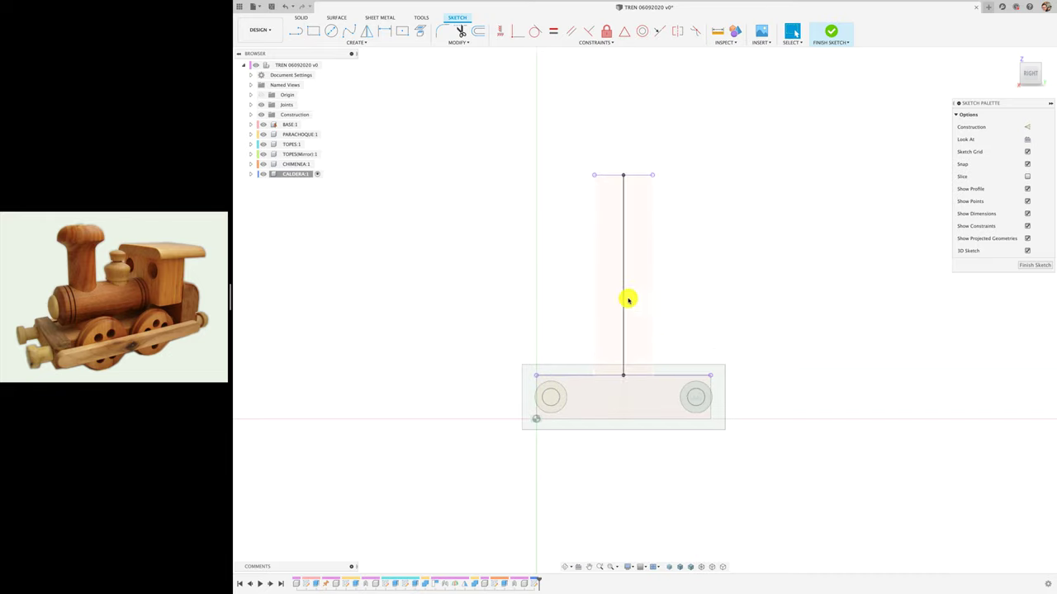
left_click(623, 296)
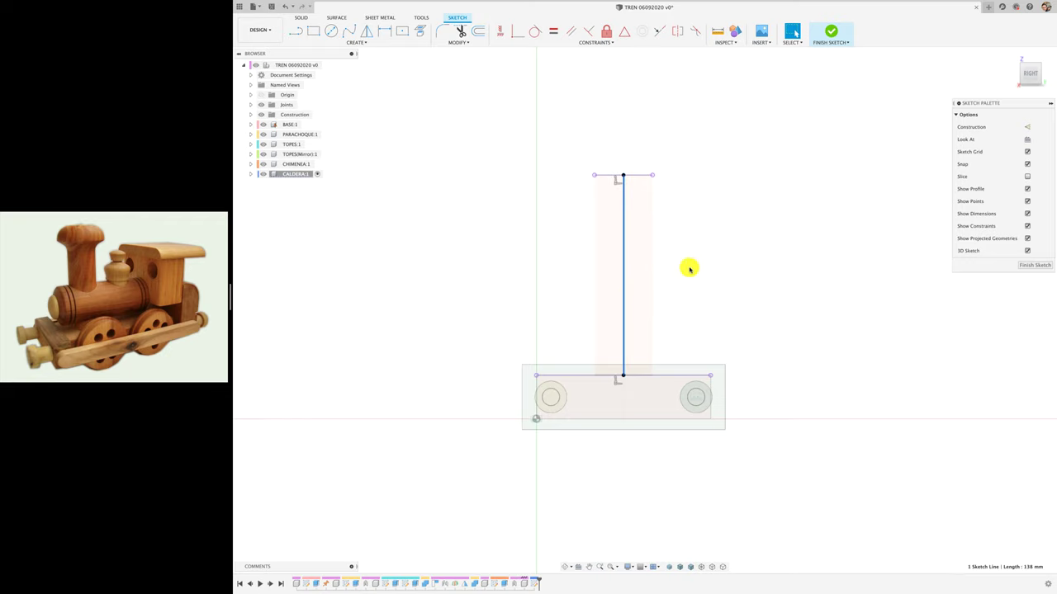
left_click(1027, 126)
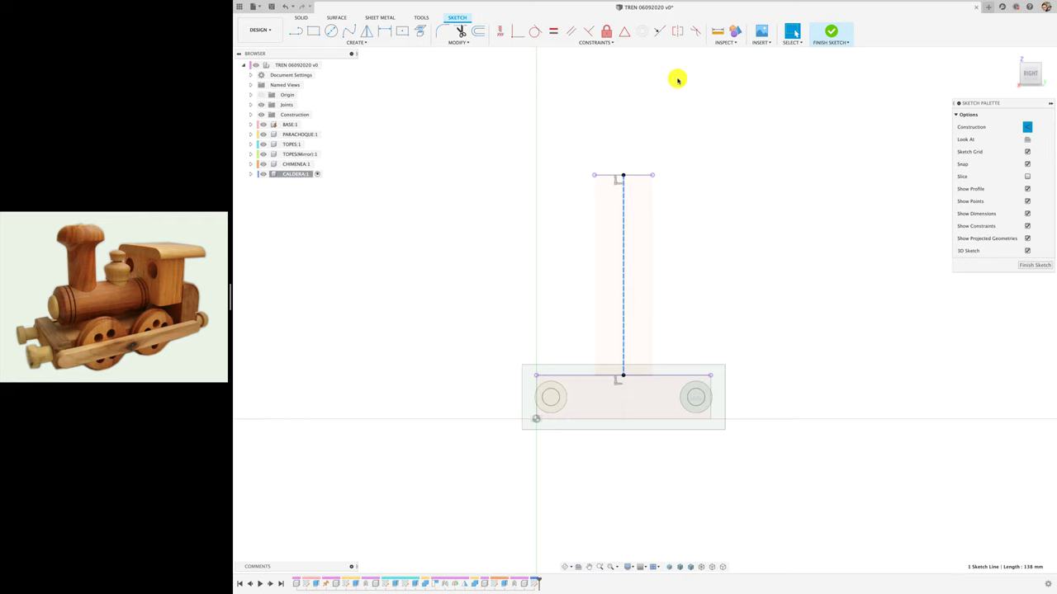
Draw a circle centred on the centreline and dimension its diameter to 60 mm
left_click(330, 31)
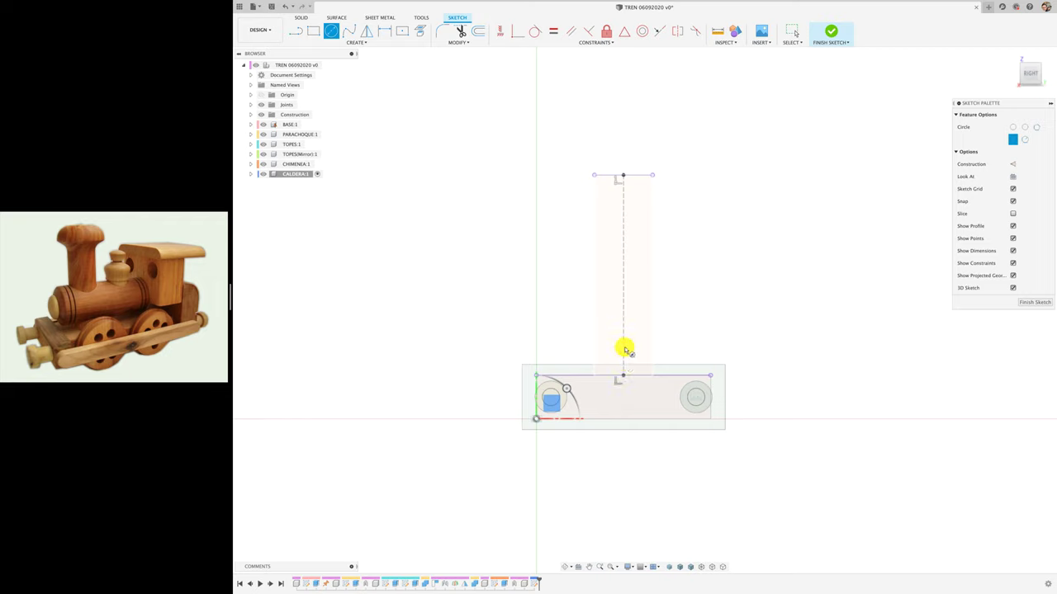
left_click(623, 307)
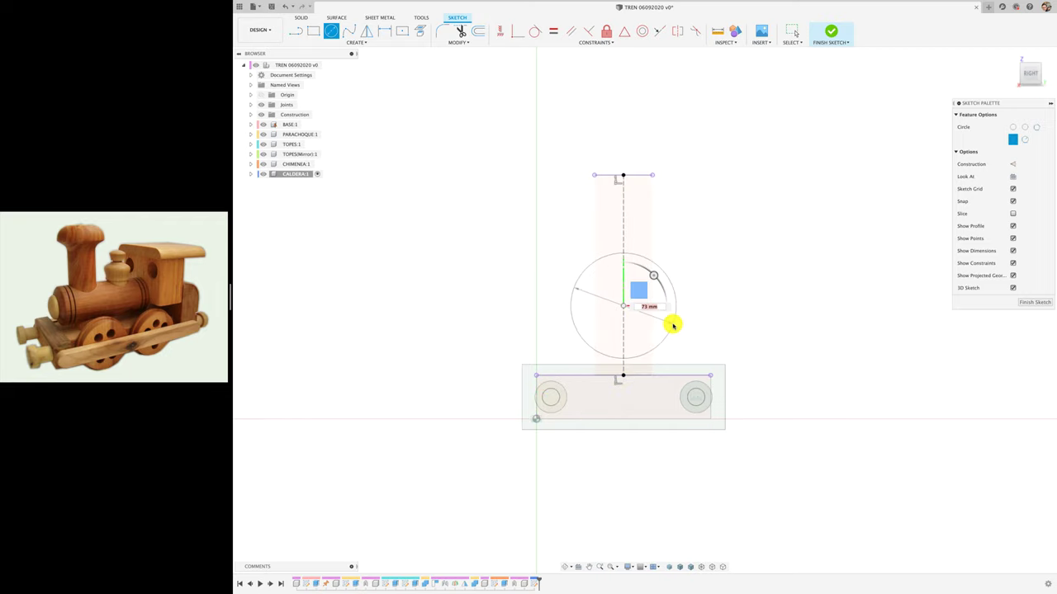
left_click(673, 325)
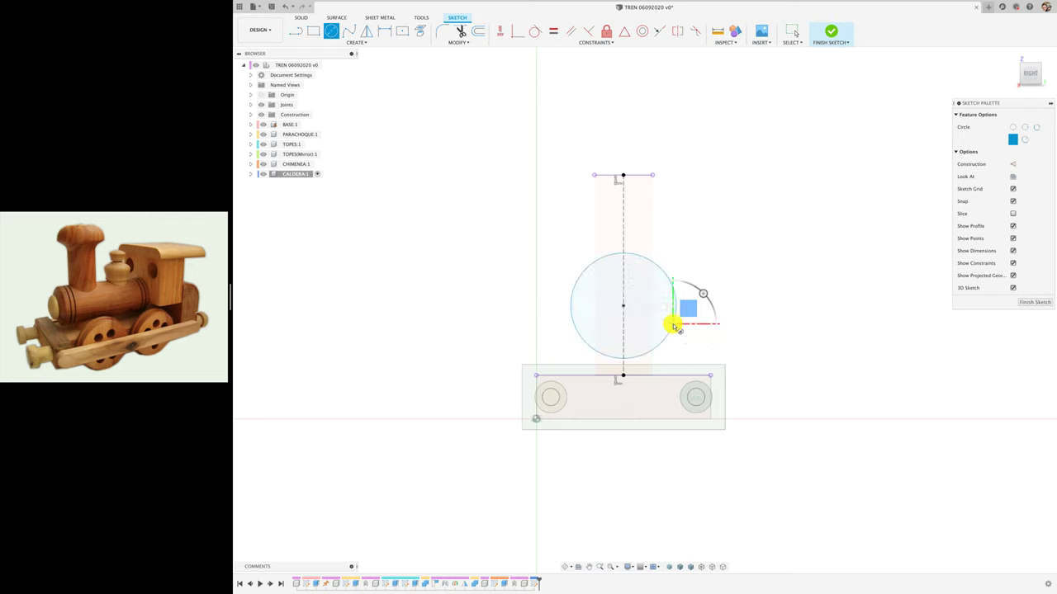
key("d")
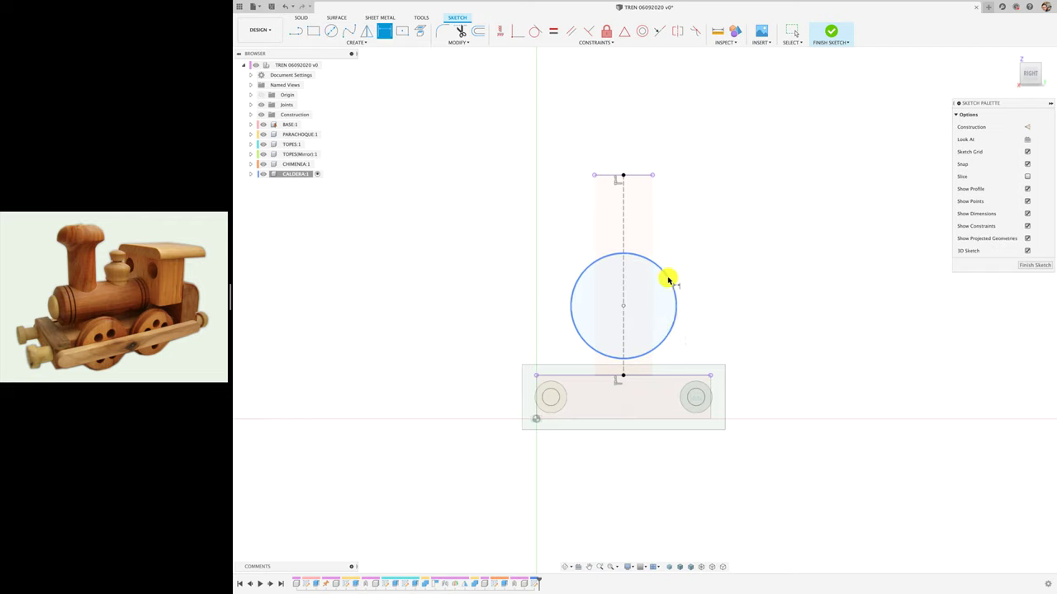
left_click(670, 276)
left_click(692, 270)
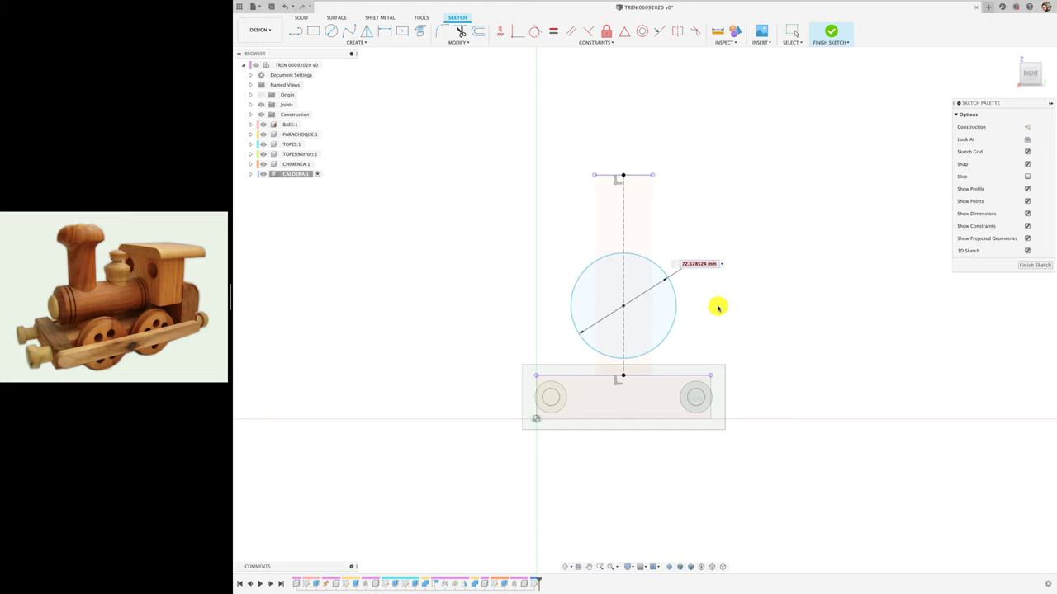
type("60")
key("Return")
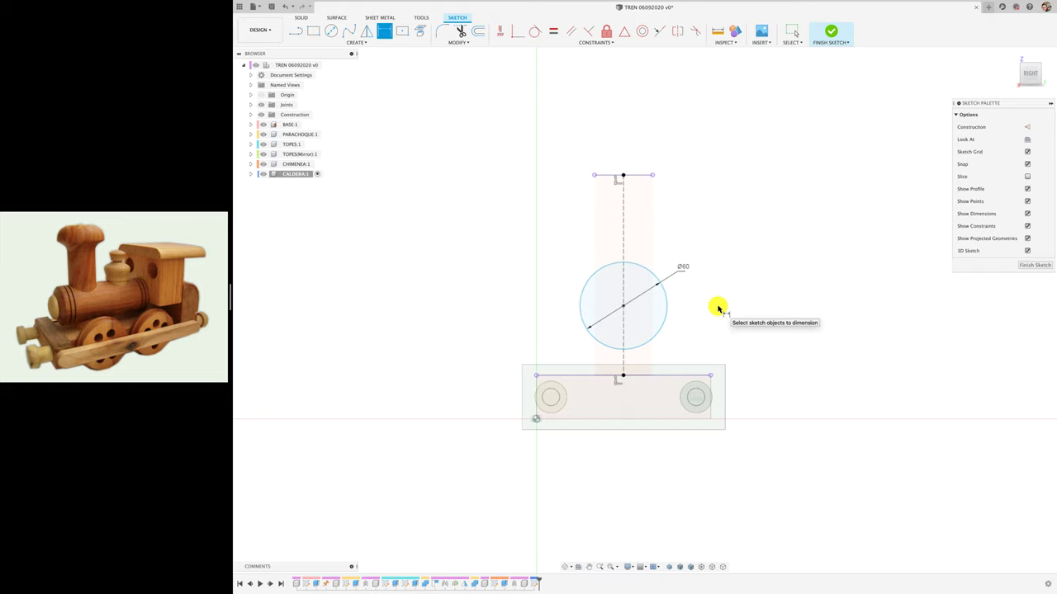
Dimension the circle centre 45 mm above the base's top edge
left_click(642, 364)
left_click(625, 348)
type("4")
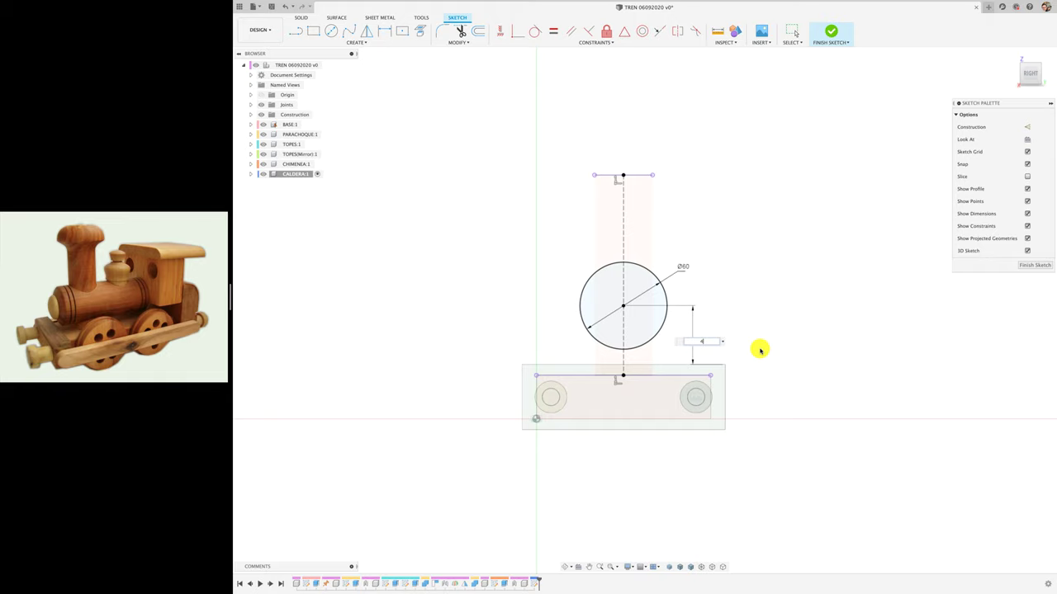
type("5")
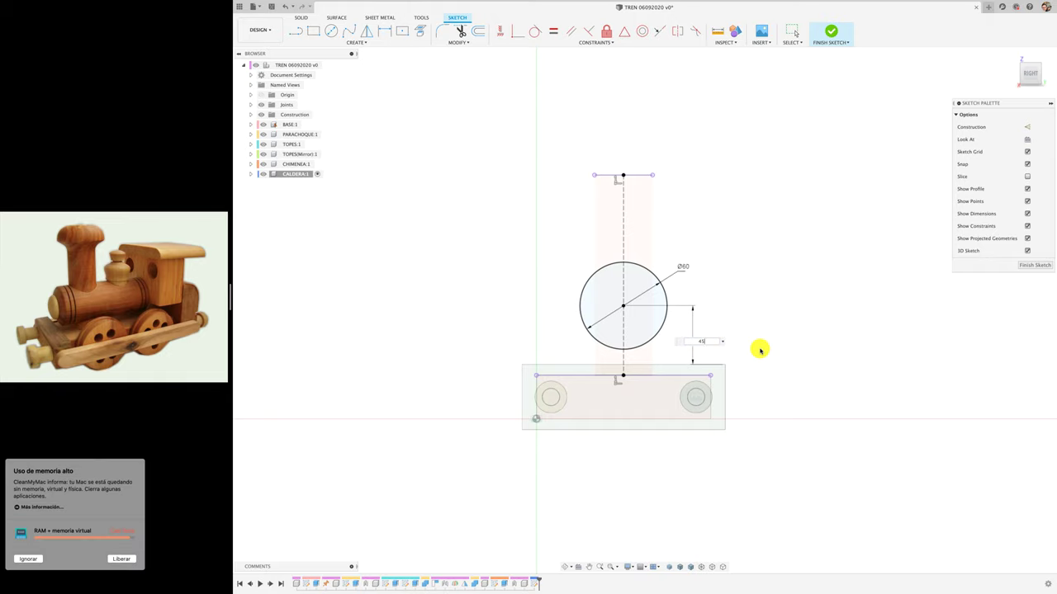
key("Return")
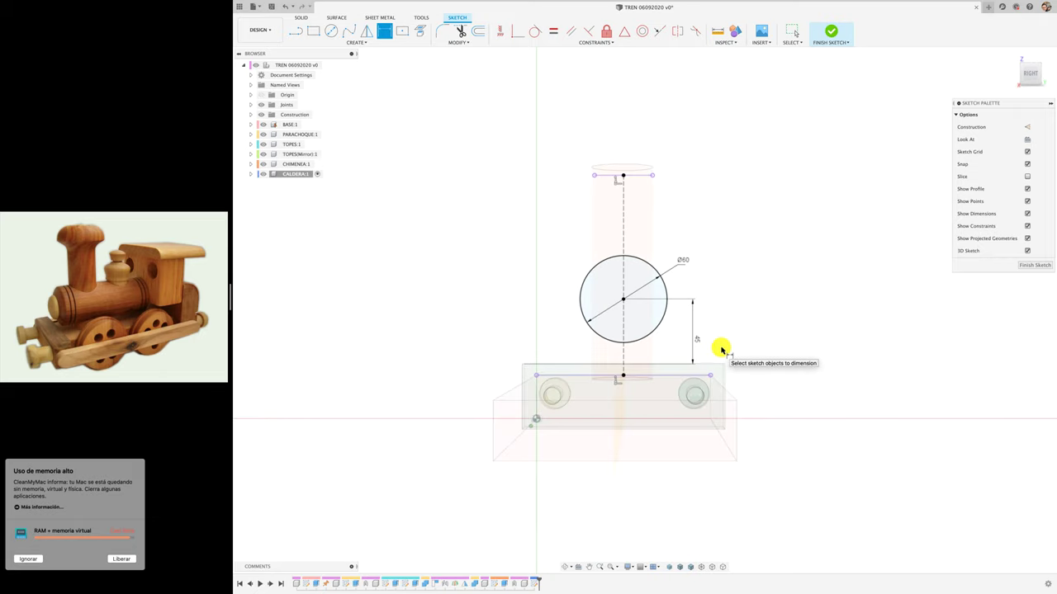
double_click(697, 339)
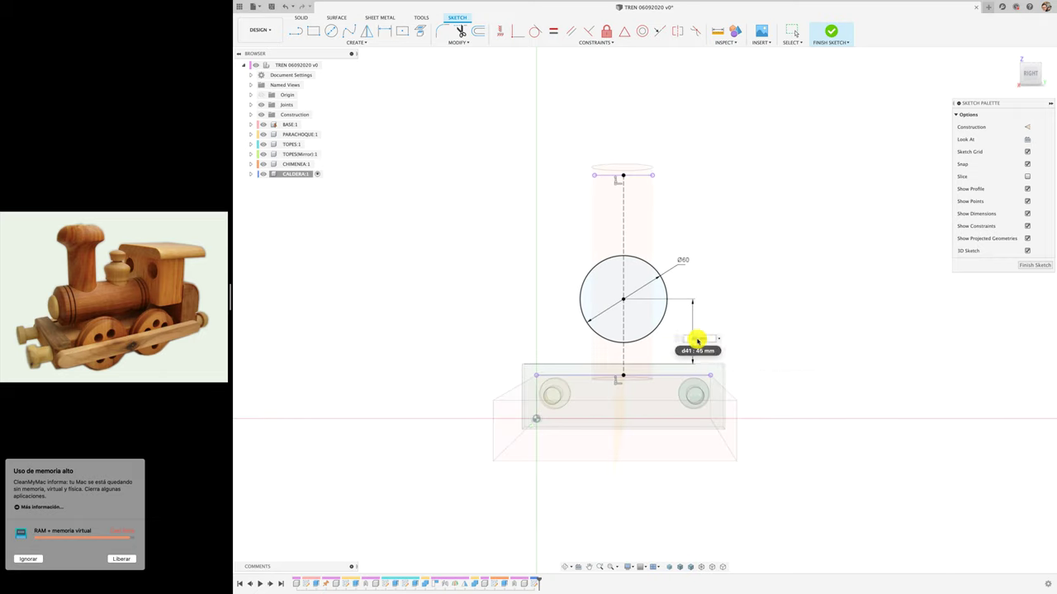
key("Return")
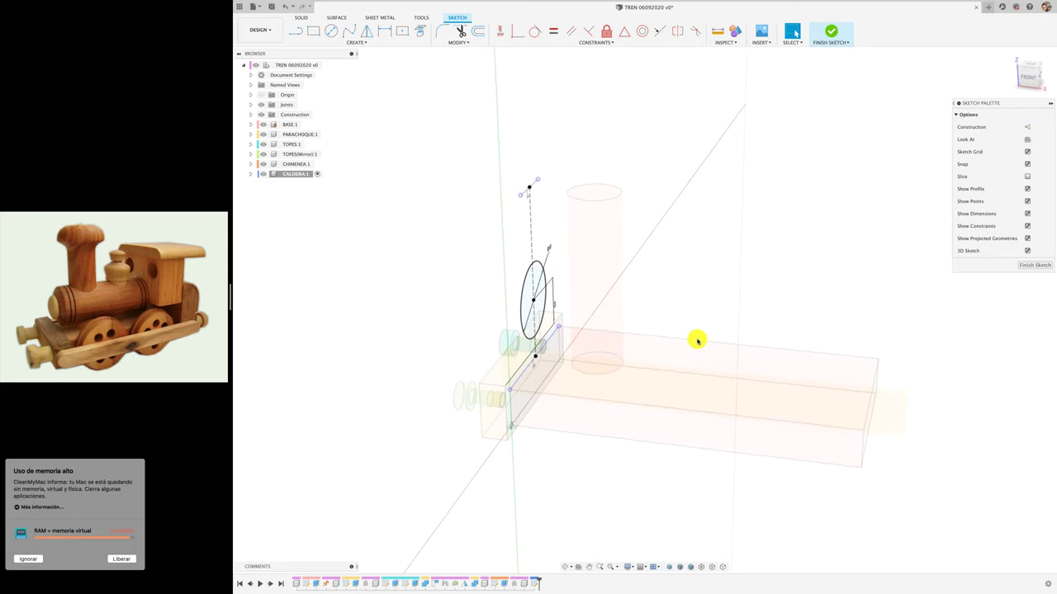
Extrude the boiler circle two-sided: 200 mm on one side, 10 mm on the other
key("e")
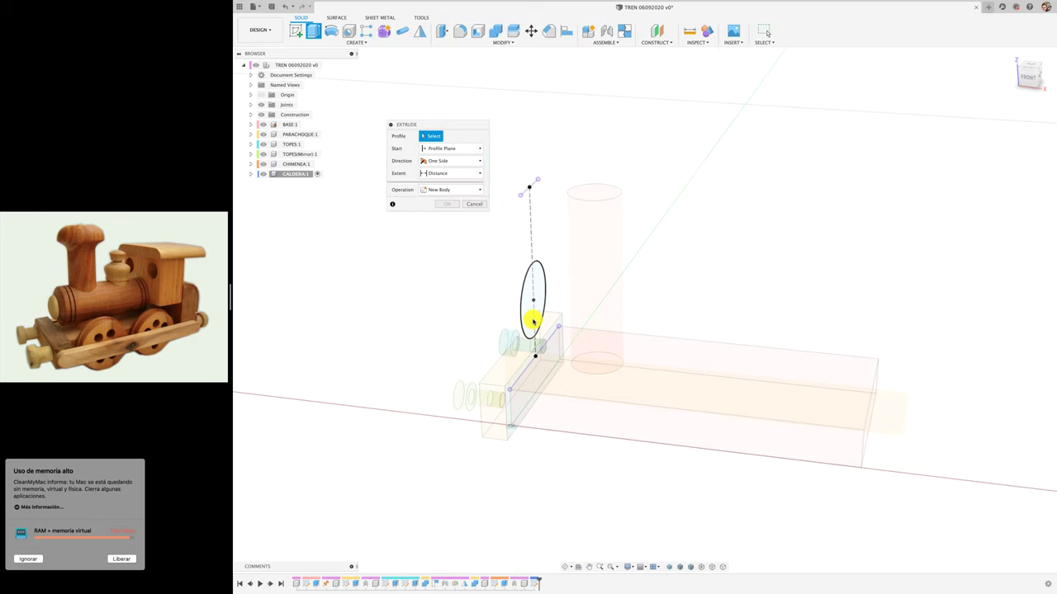
left_click(533, 321)
left_click_drag(537, 306, 773, 332)
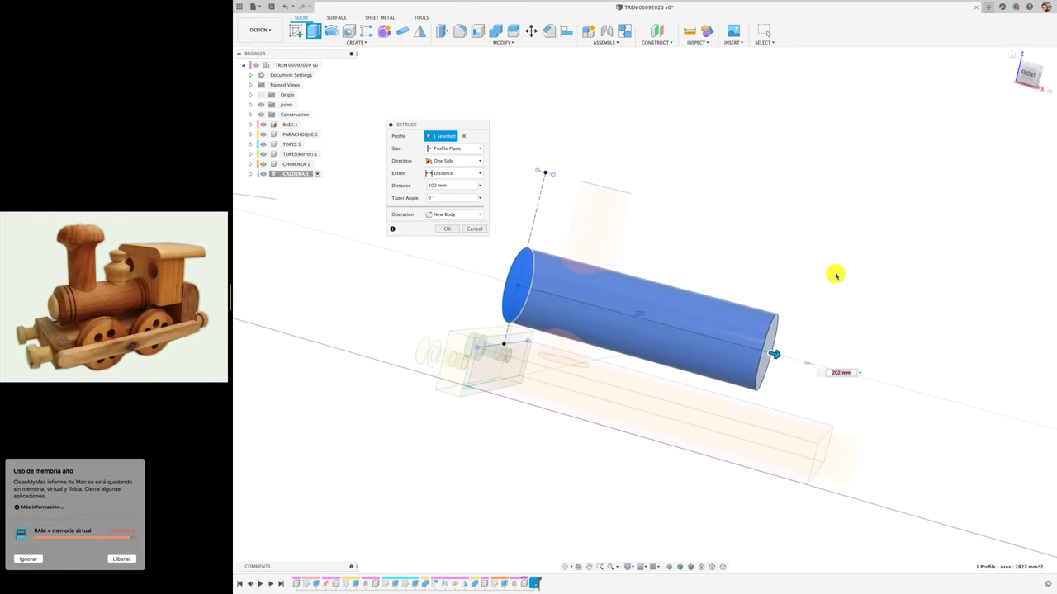
left_click(1030, 71)
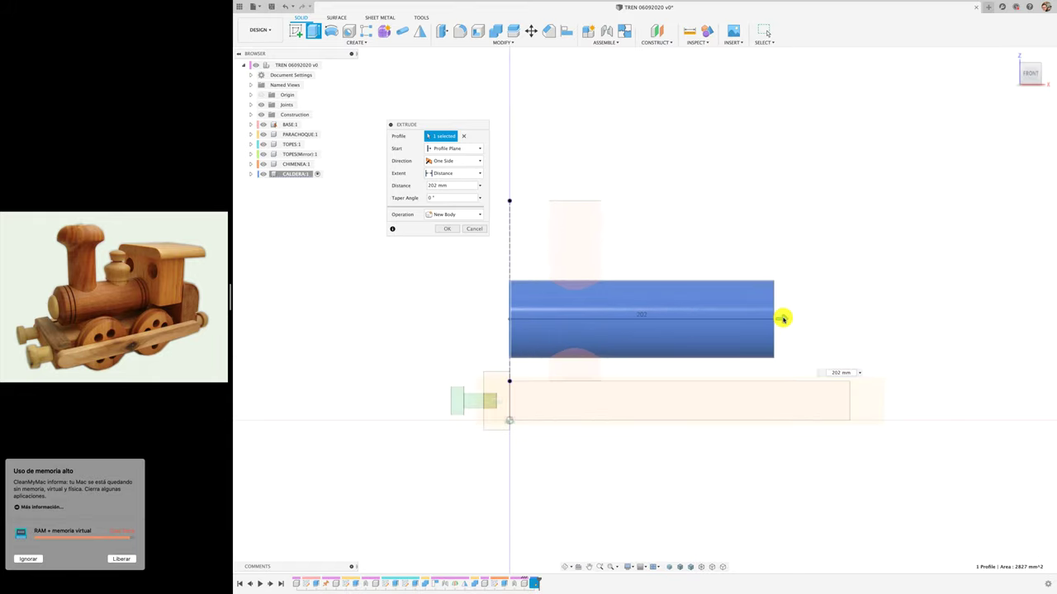
left_click_drag(780, 319, 778, 318)
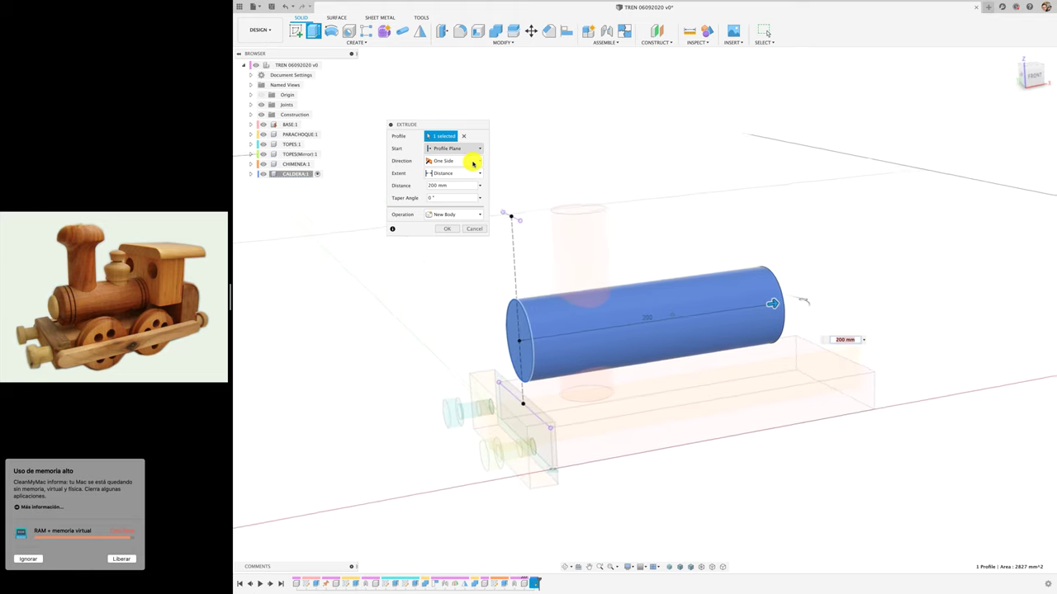
left_click(473, 161)
left_click(463, 180)
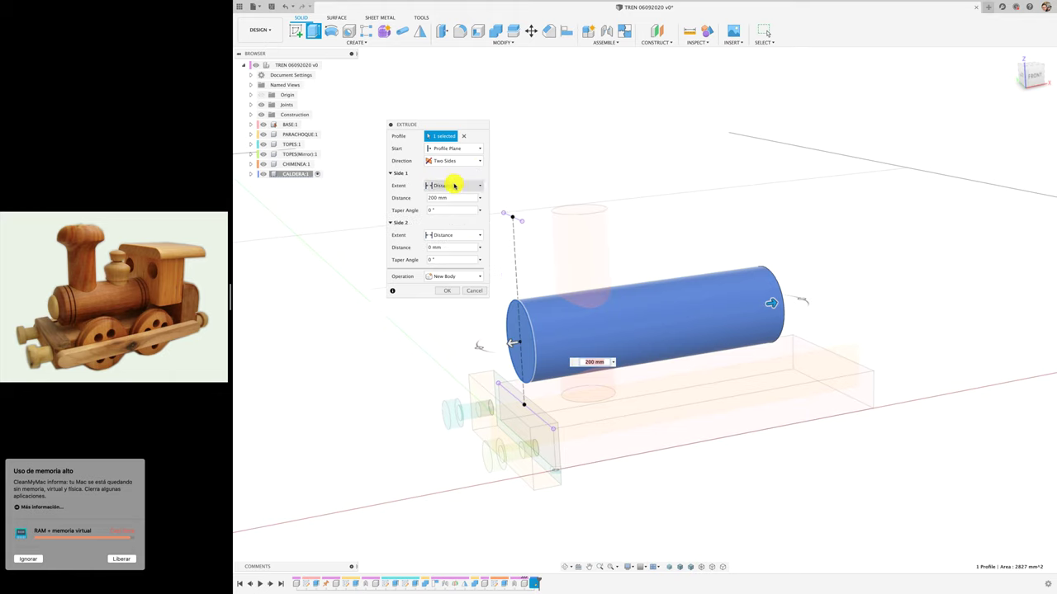
left_click_drag(512, 344, 498, 345)
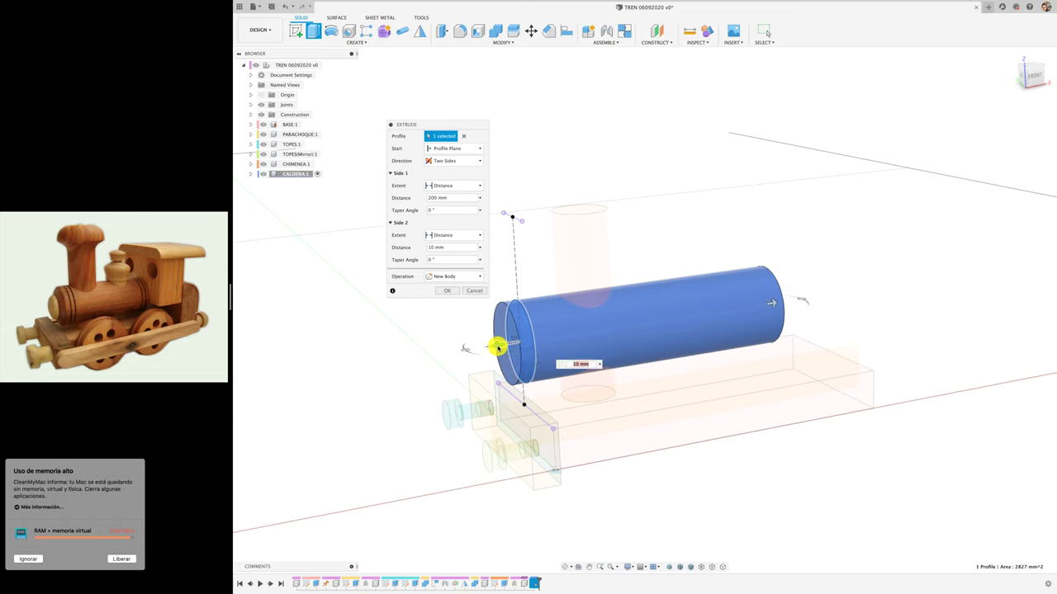
left_click(447, 291)
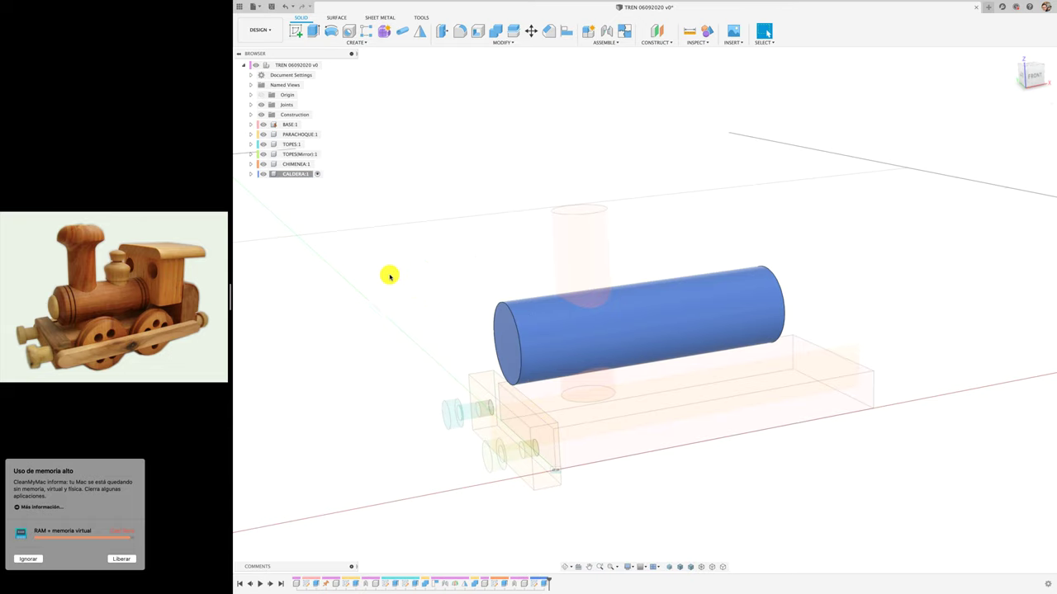
left_click(461, 32)
Round the boiler's front end edge with a 10 mm fillet
left_click(507, 308)
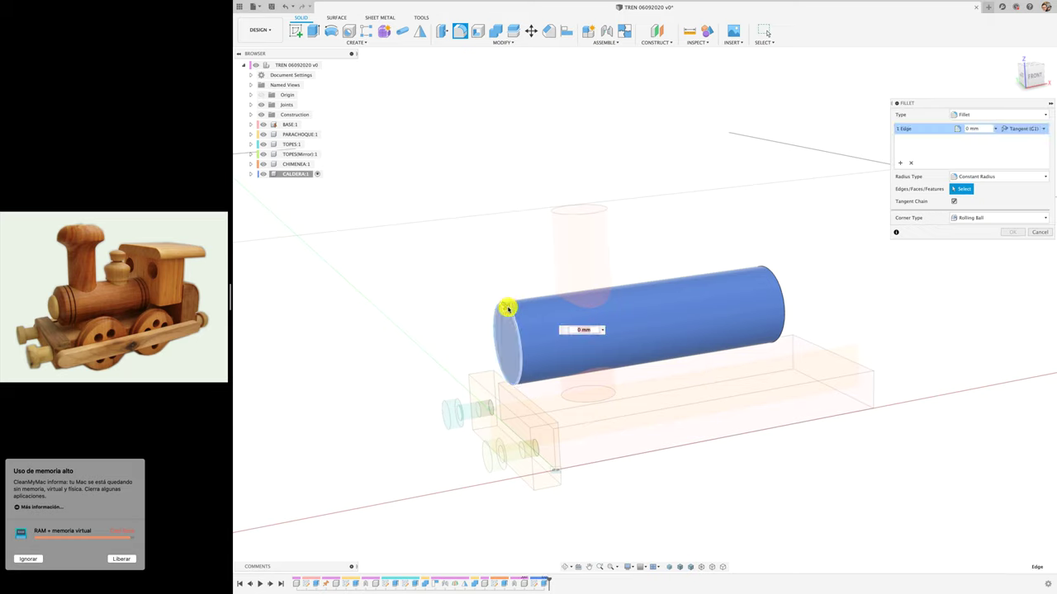
type("12")
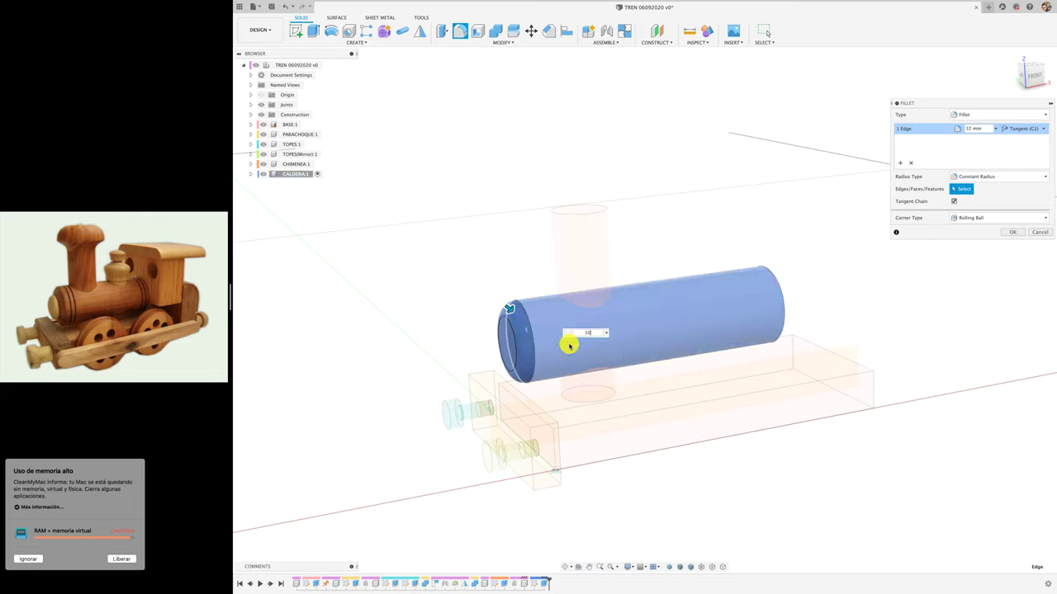
left_click(1010, 233)
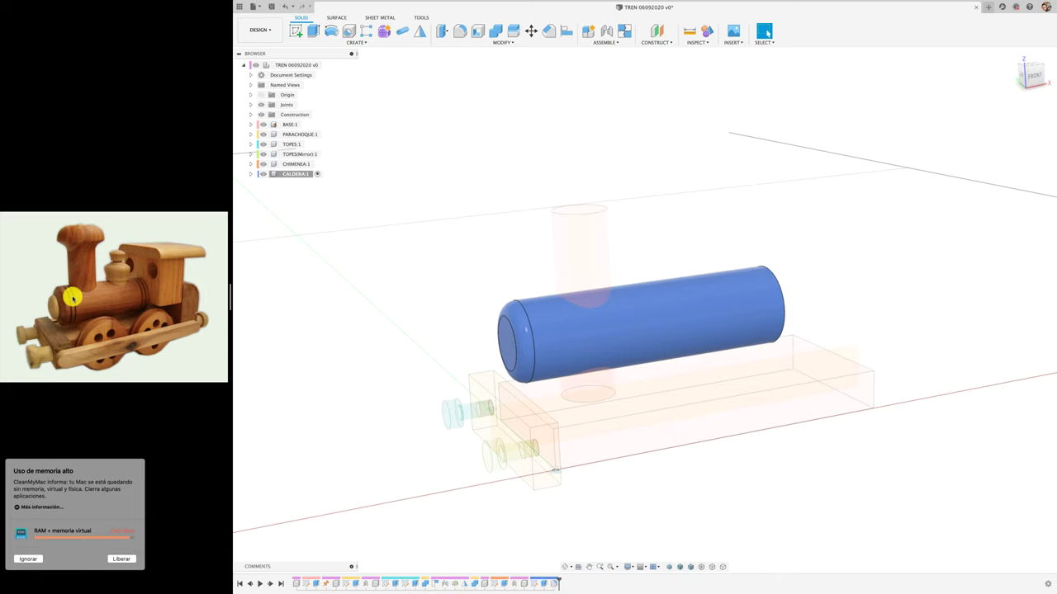
left_click(1027, 75)
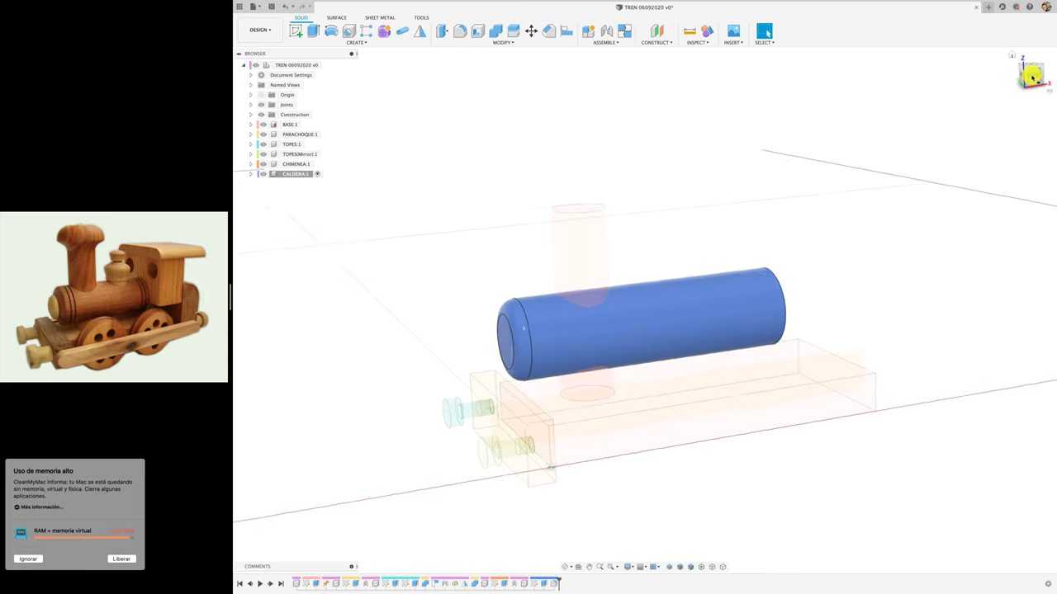
scroll(463, 247, "up", 5)
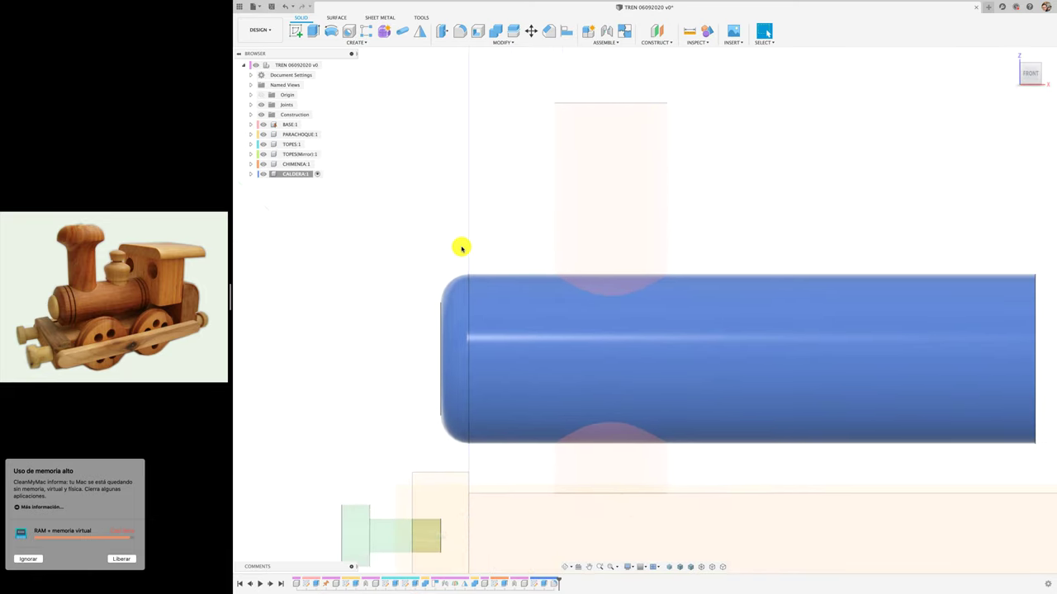
Start a new sketch, then cancel it
key("e")
left_click(295, 30)
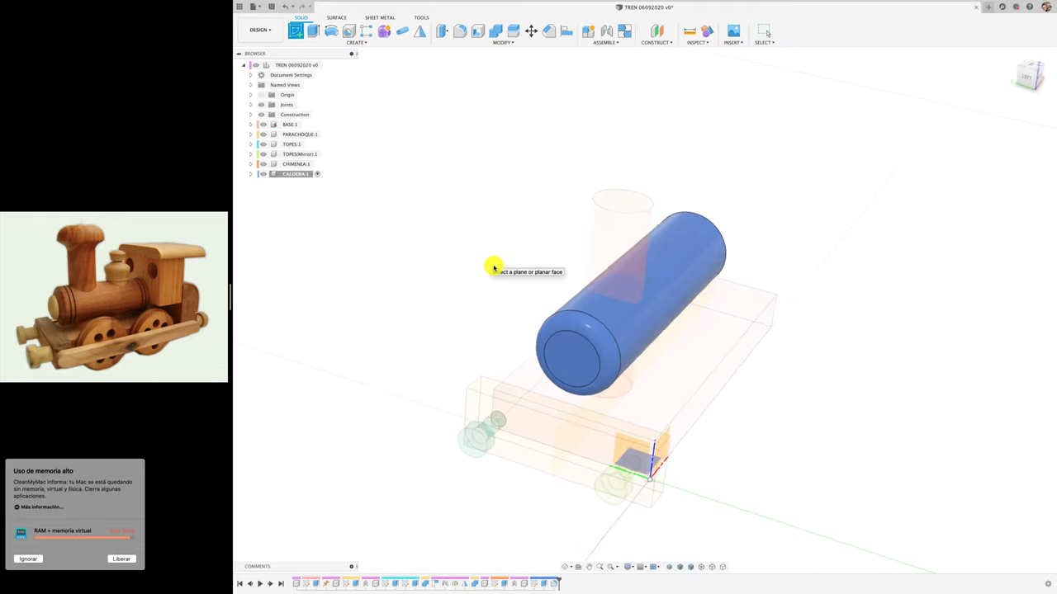
scroll(493, 268, "left", 5, "shift")
scroll(494, 267, "left", 5, "shift")
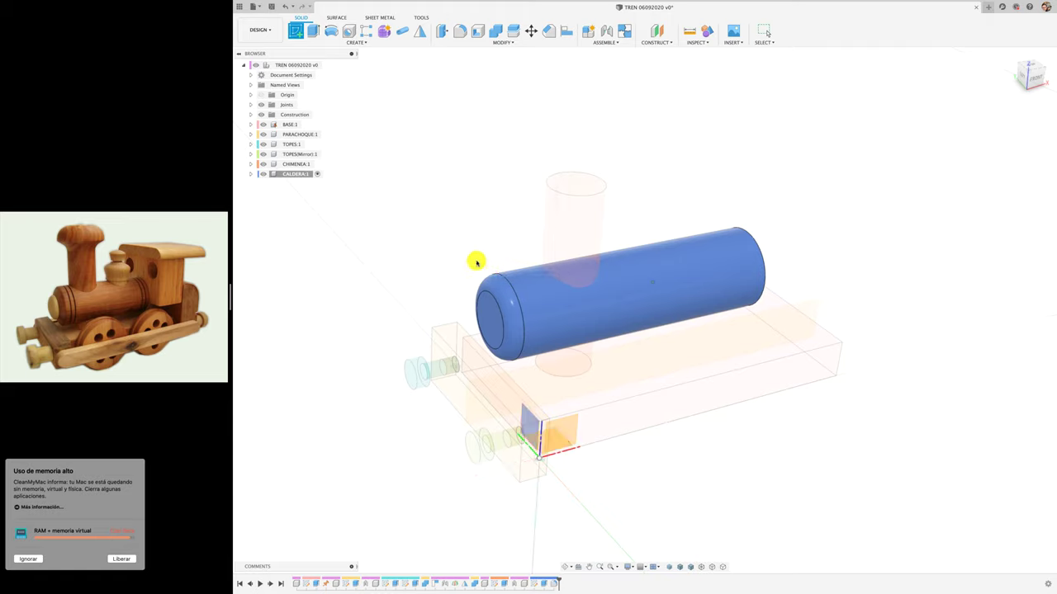
key("Escape")
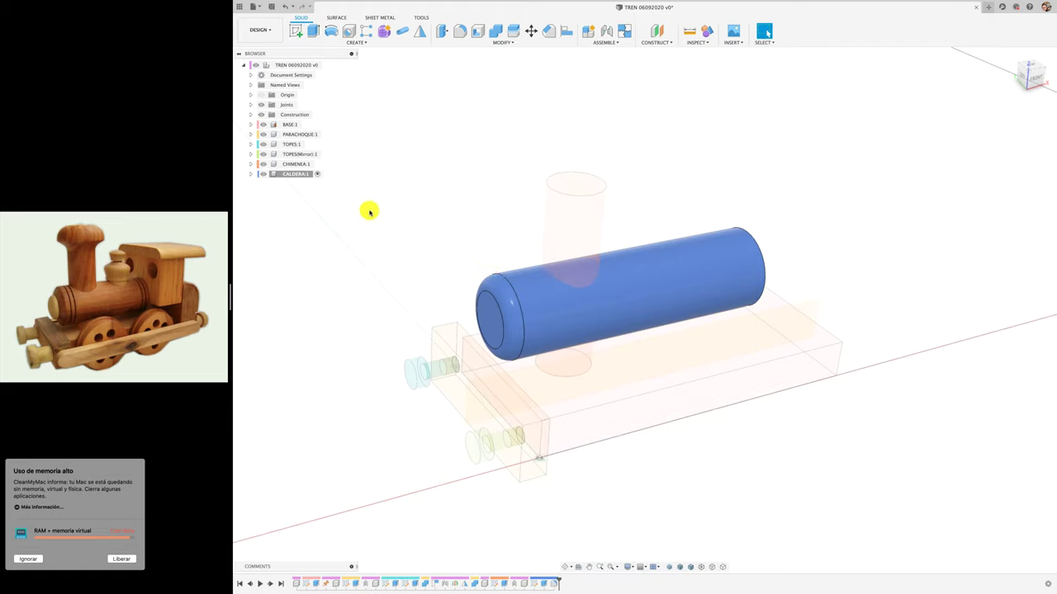
Activate the root train assembly and orbit around the whole model
left_click(306, 65)
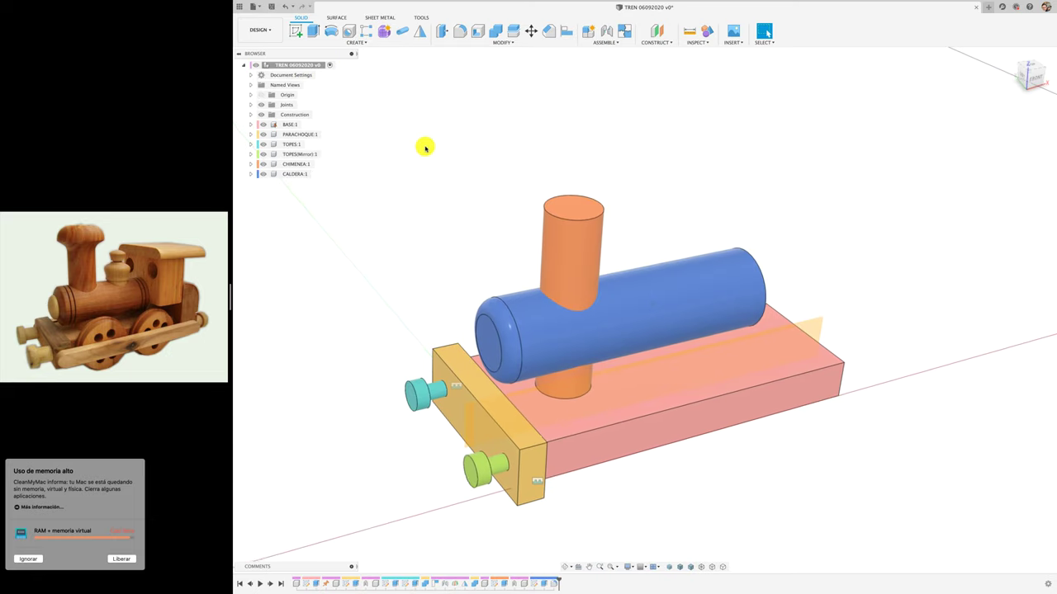
mouse_move(425, 146)
middle_mouse_down("shift")
mouse_move(556, 294)
mouse_move(708, 323)
middle_mouse_up("shift")
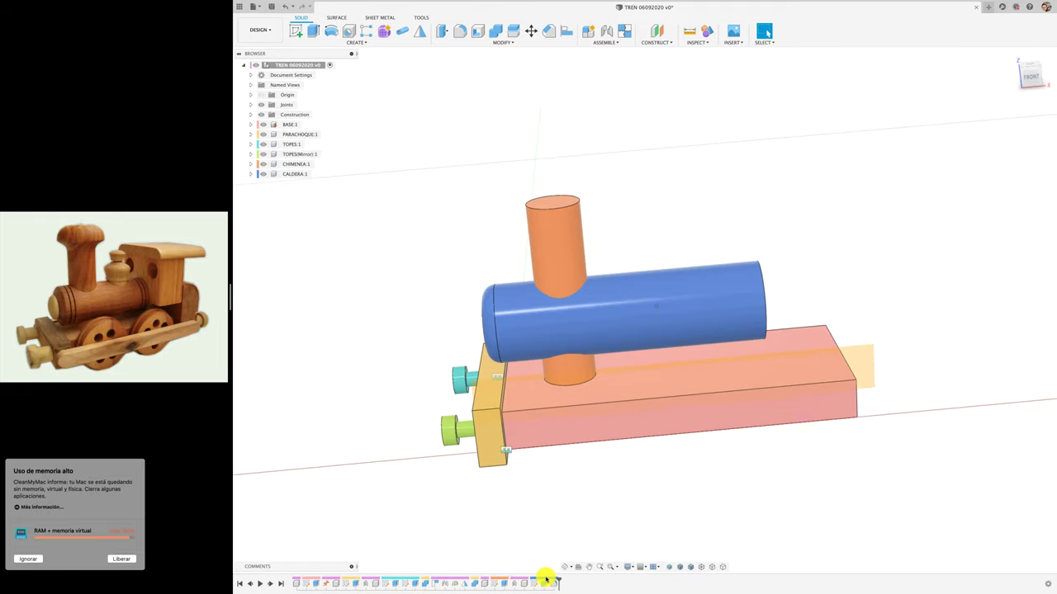
middle_click_drag(542, 583, 537, 583, "shift")
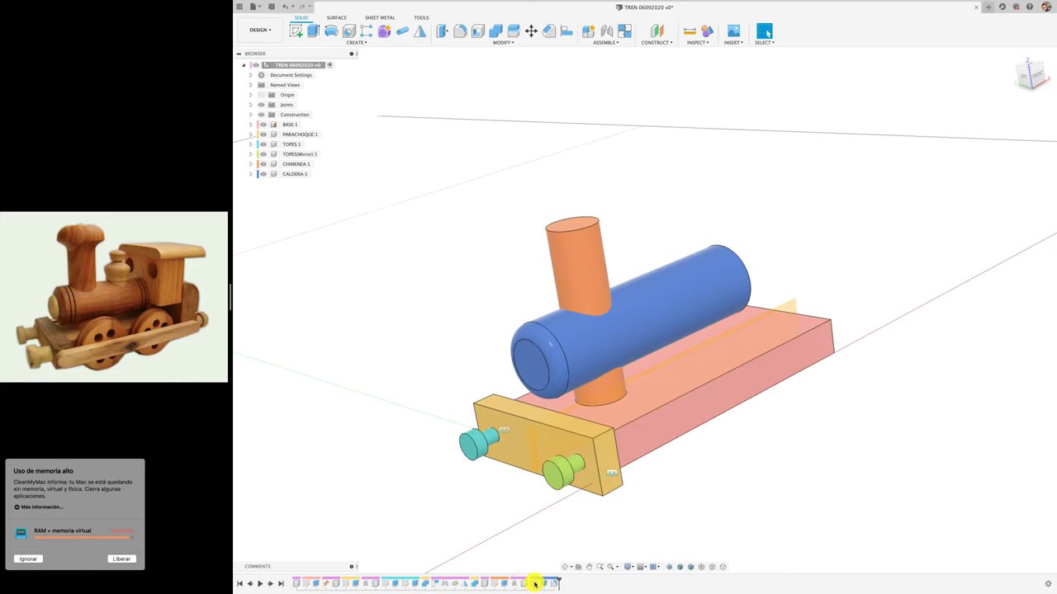
Edit the boiler sketch to make the circle 70 mm in diameter, then finish it
right_click(536, 584)
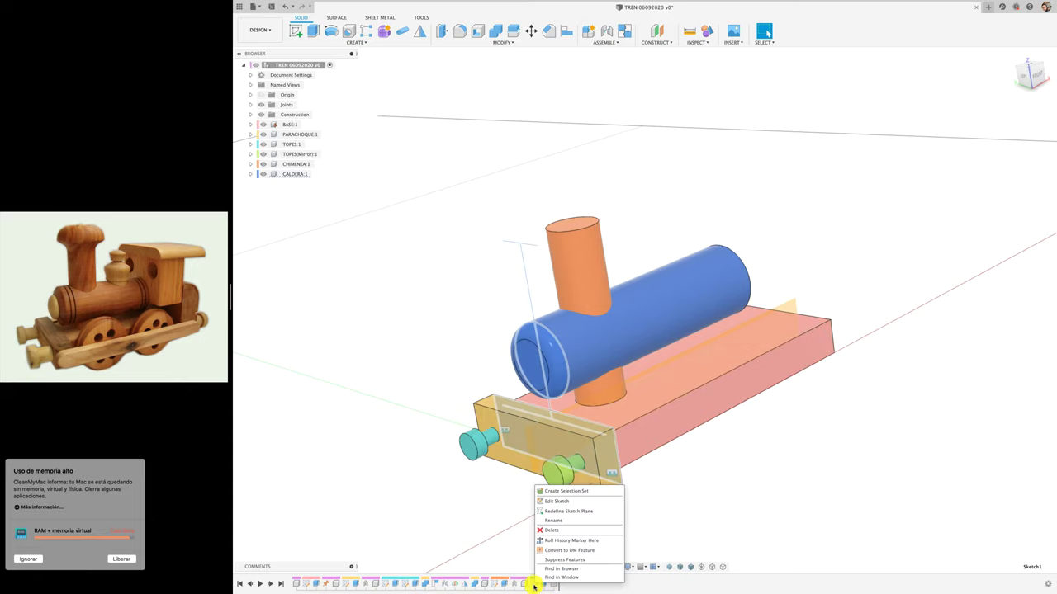
left_click(564, 502)
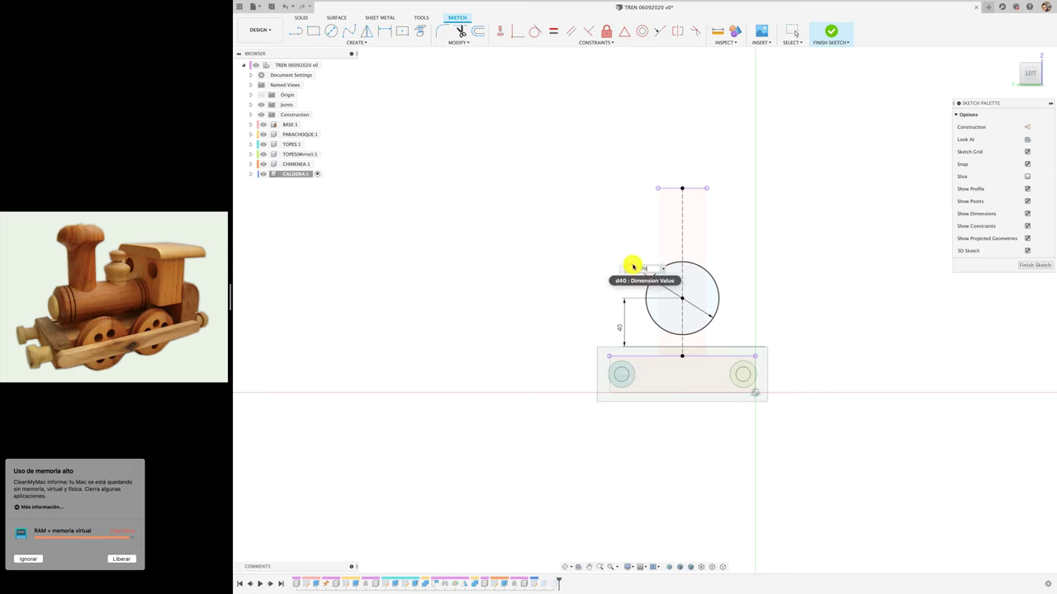
key("Return")
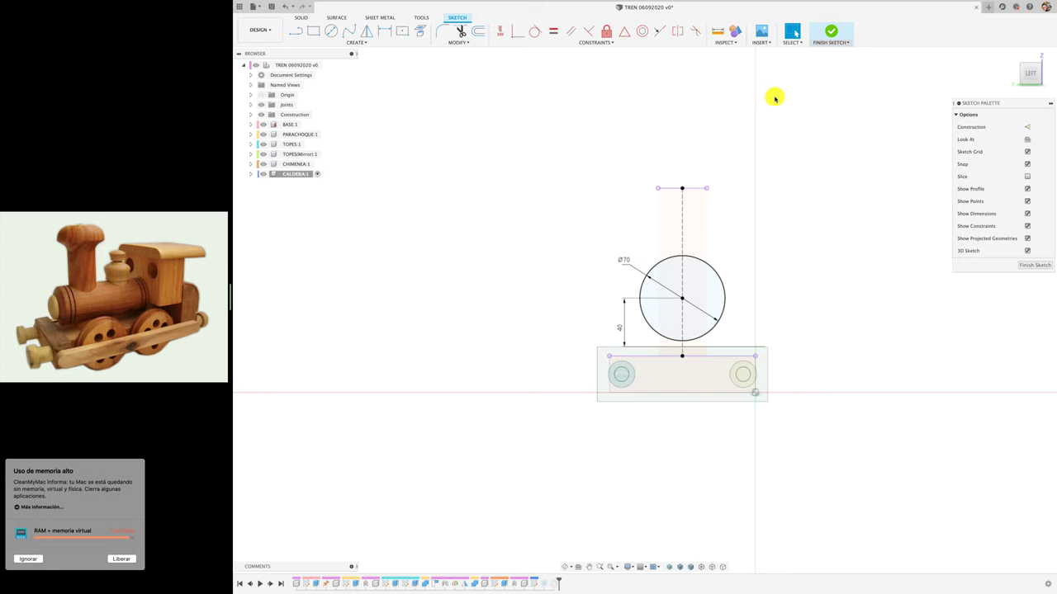
left_click(824, 43)
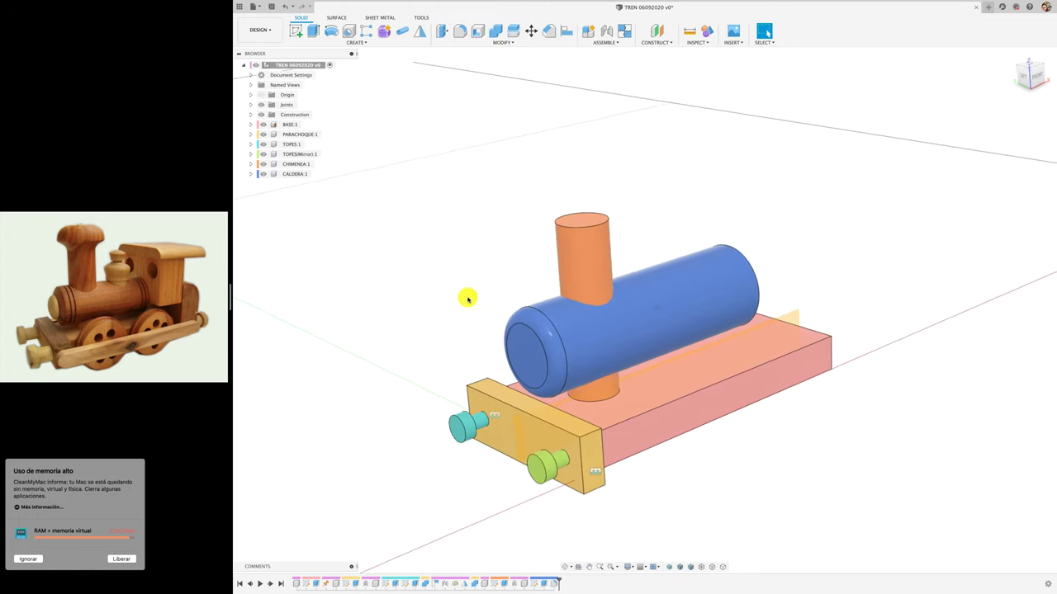
middle_click_drag(467, 299, 468, 299, "shift")
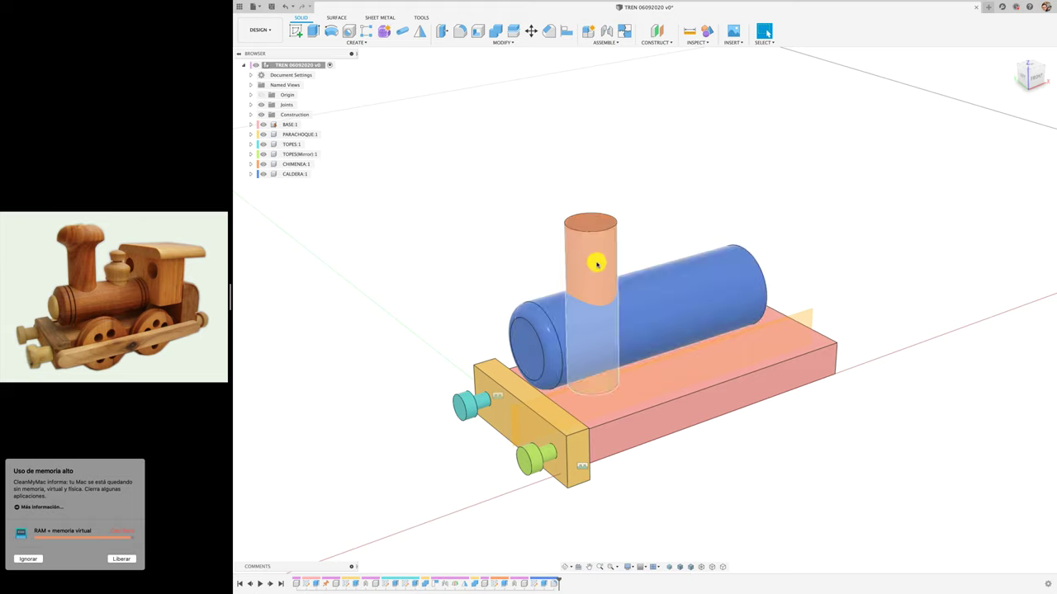
left_click_drag(673, 295, 863, 289)
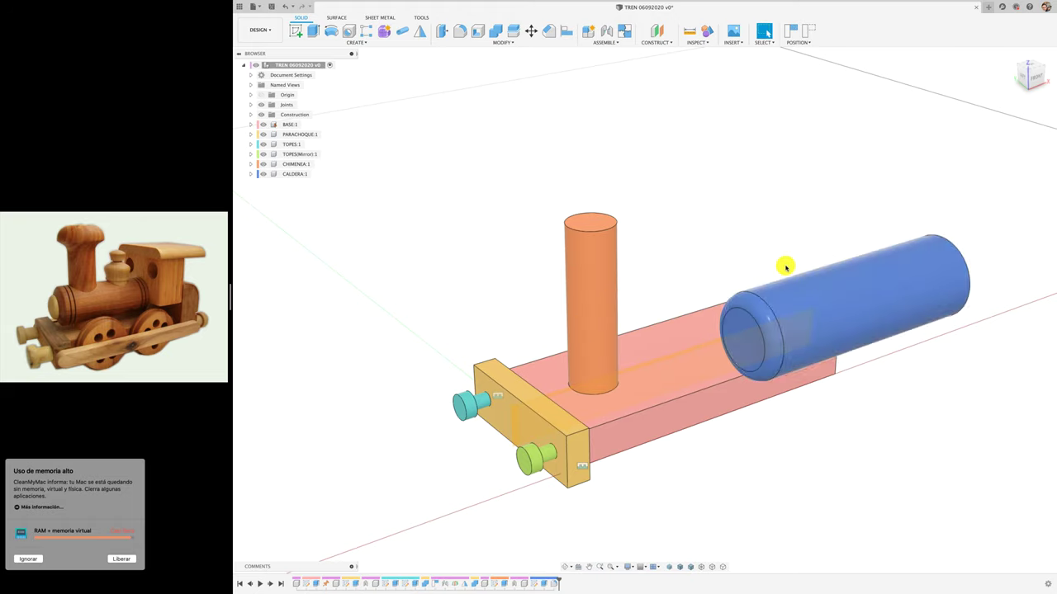
Cut the blue boiler with the orange chimney using Combine
left_click(495, 33)
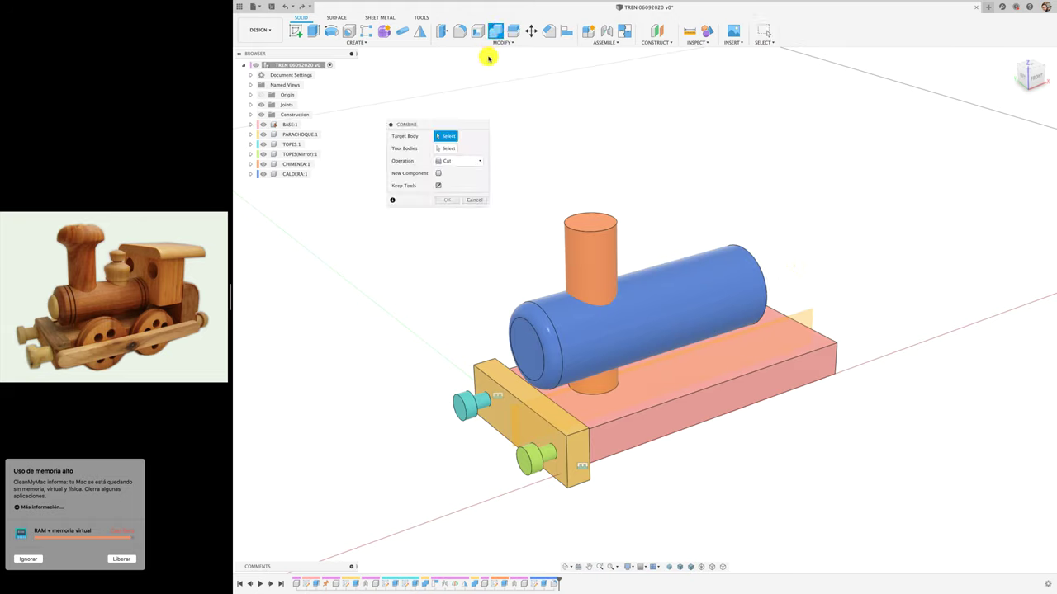
left_click(674, 292)
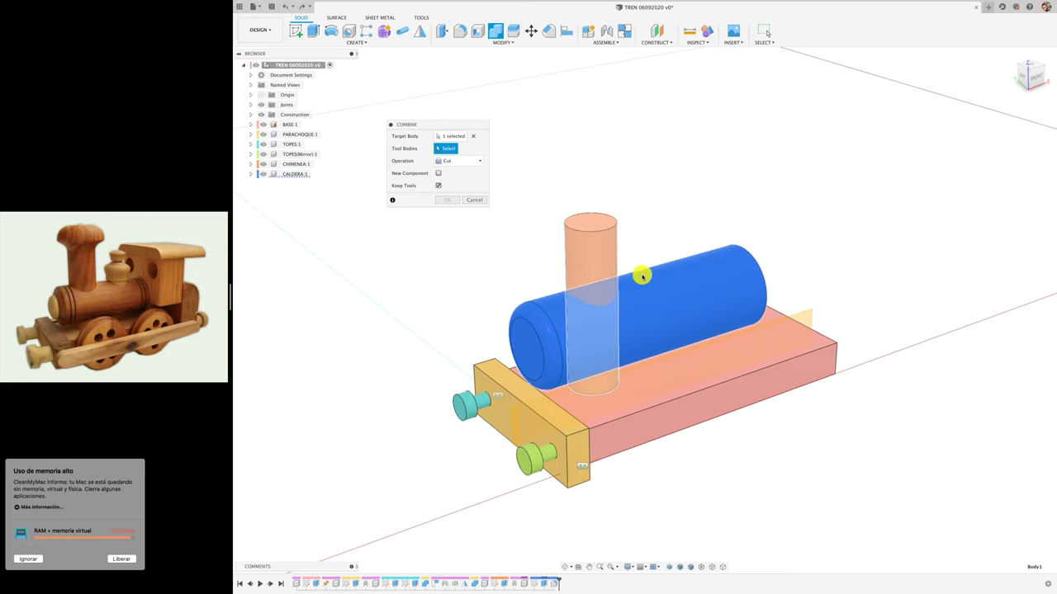
left_click(597, 248)
left_click(450, 199)
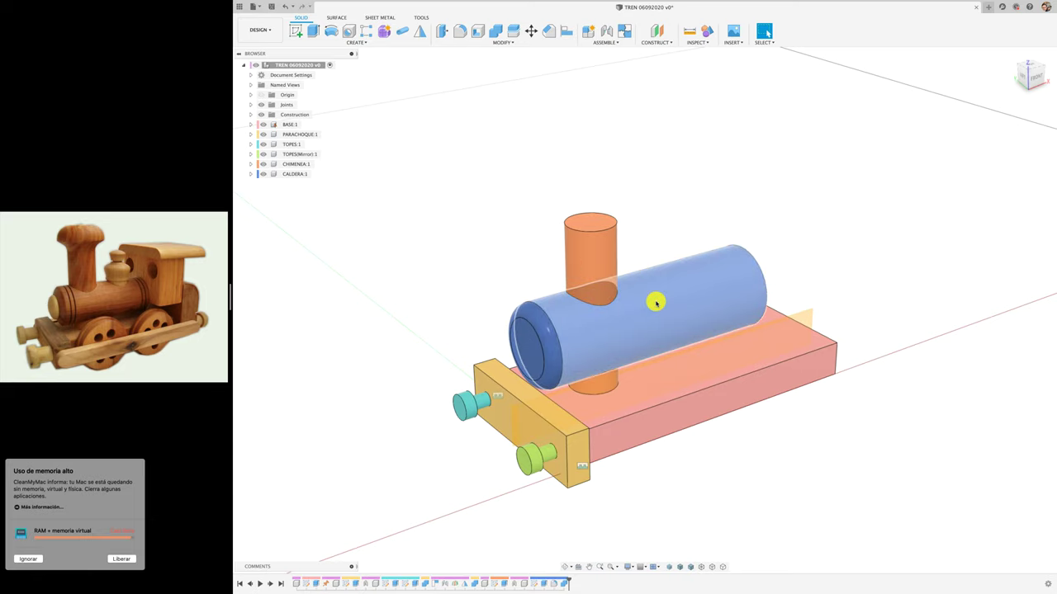
left_click_drag(656, 302, 814, 241)
left_click(812, 30)
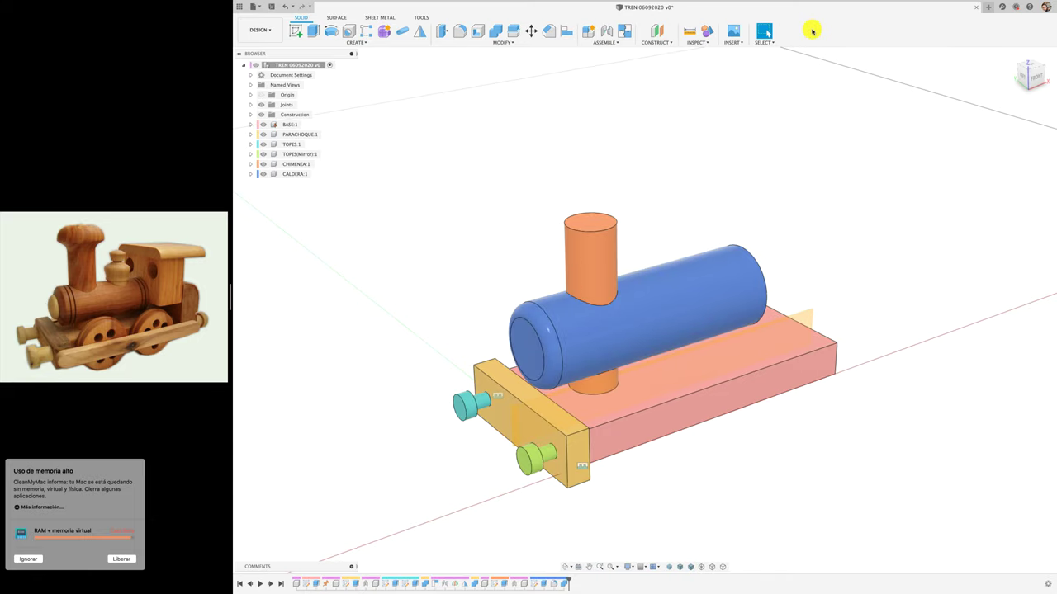
Rigidly join the boiler to the chimney with an as-built joint
left_click(607, 43)
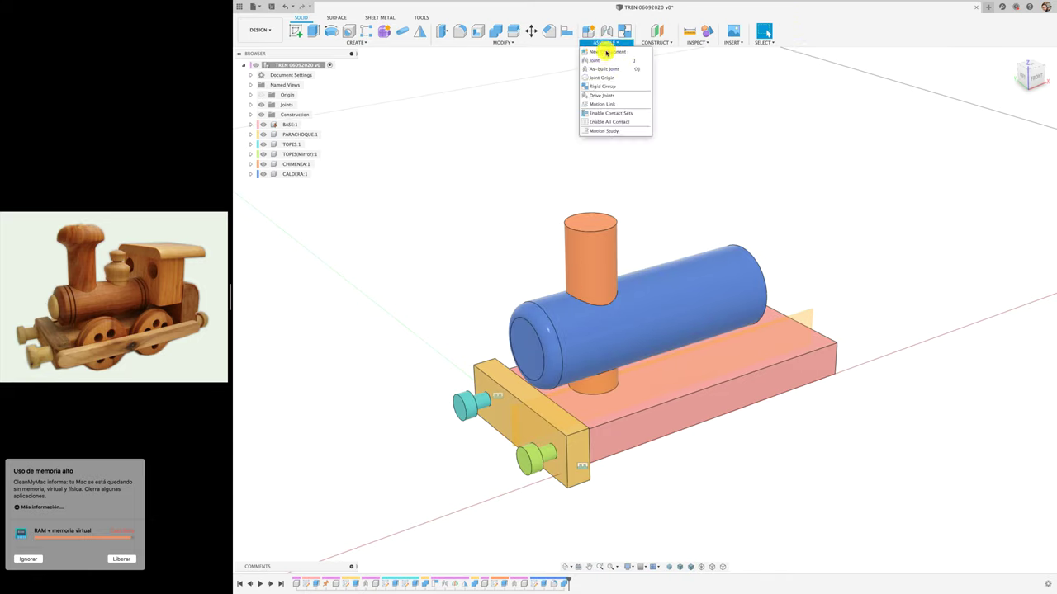
left_click(604, 72)
left_click(676, 313)
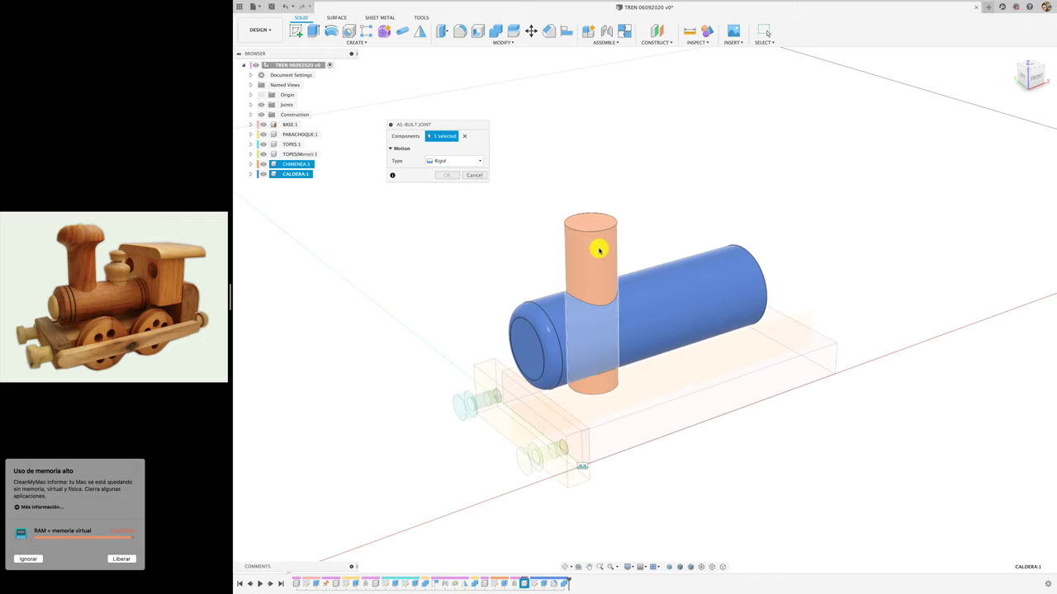
left_click(601, 248)
left_click(450, 187)
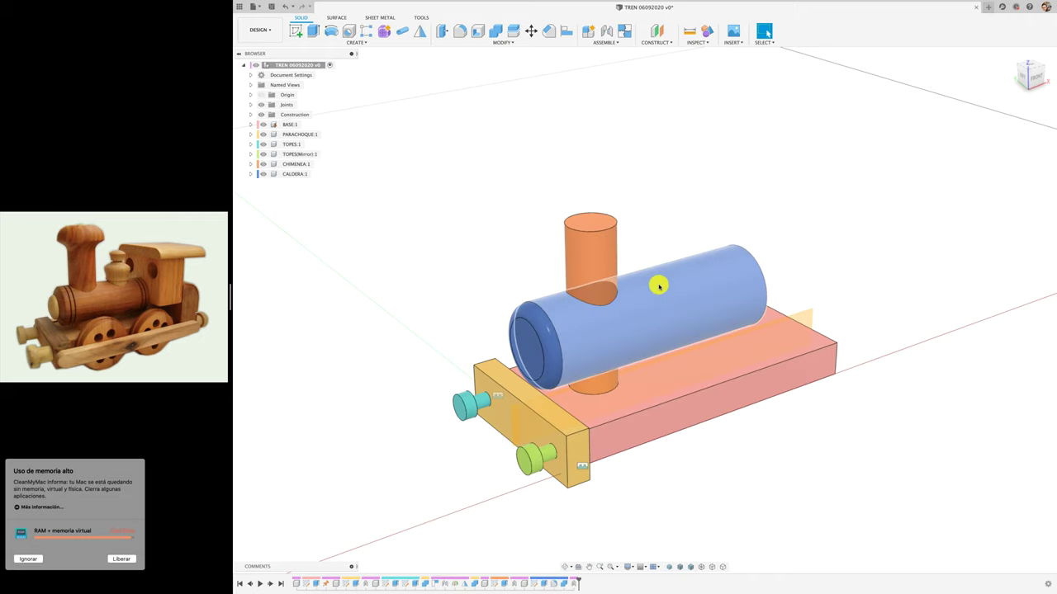
Rigidly join the green peg to the yellow bumper plate with an as-built joint
left_click_drag(535, 457, 461, 473)
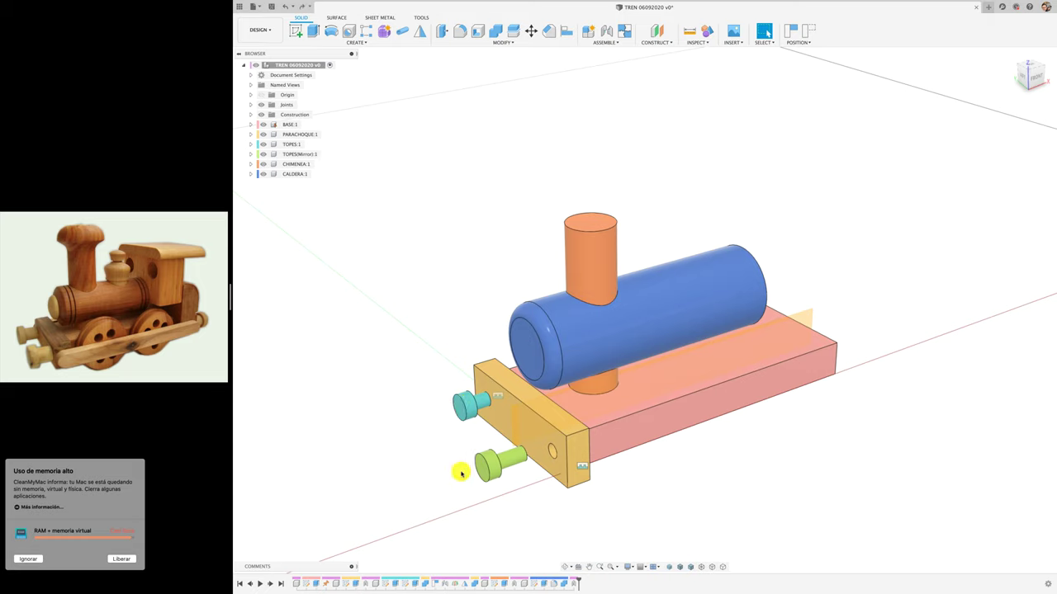
key("super+z")
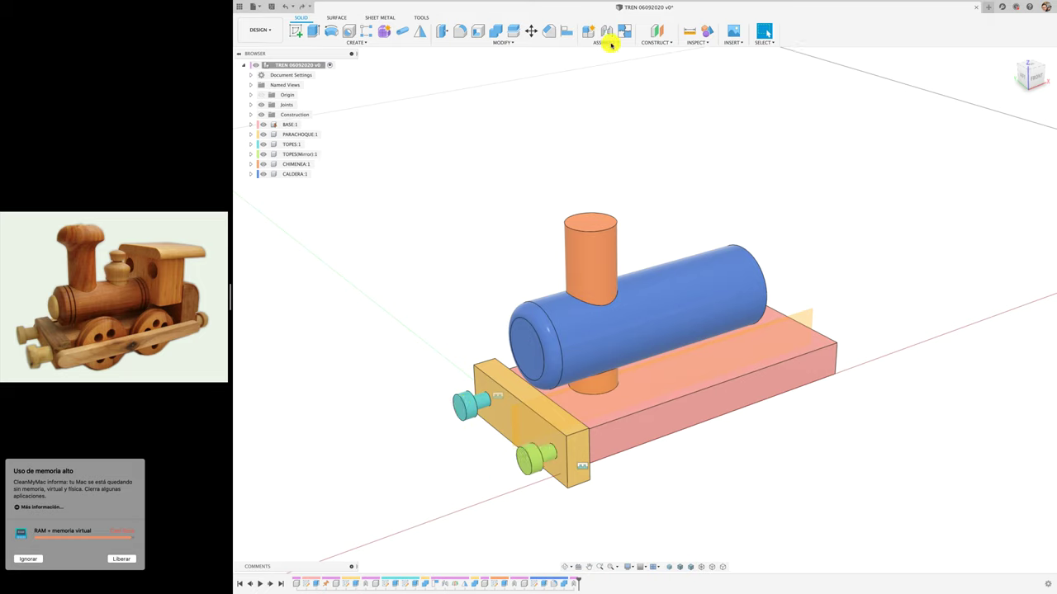
left_click(612, 45)
left_click(599, 71)
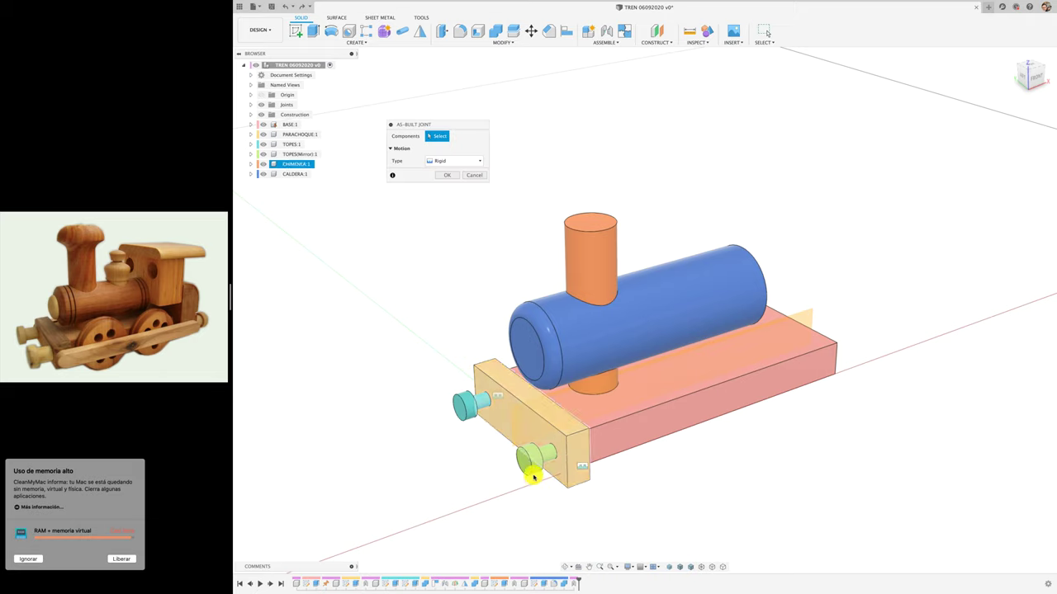
left_click(533, 471)
left_click(540, 432)
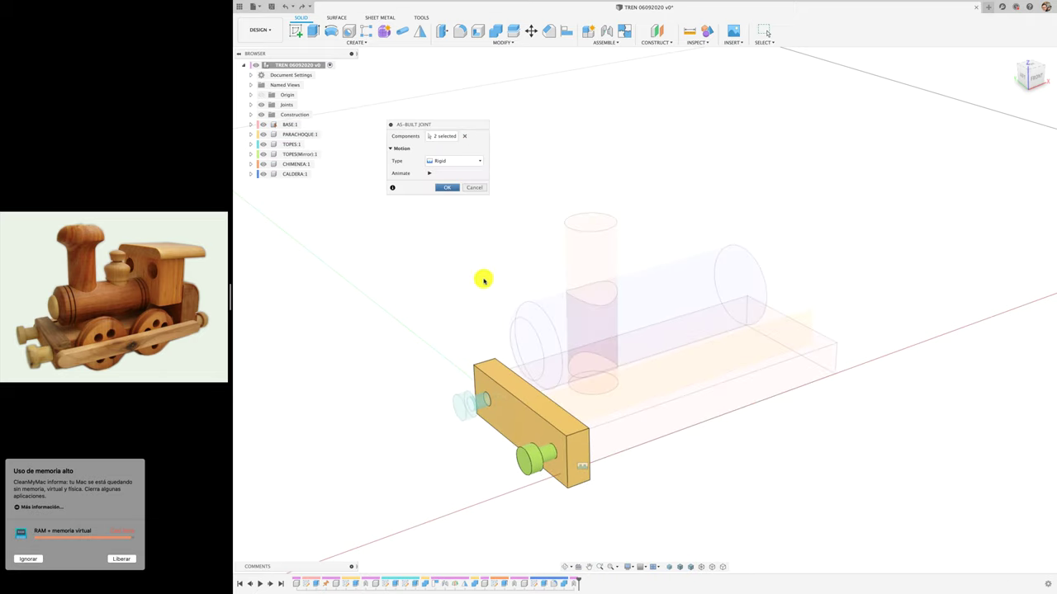
left_click(447, 187)
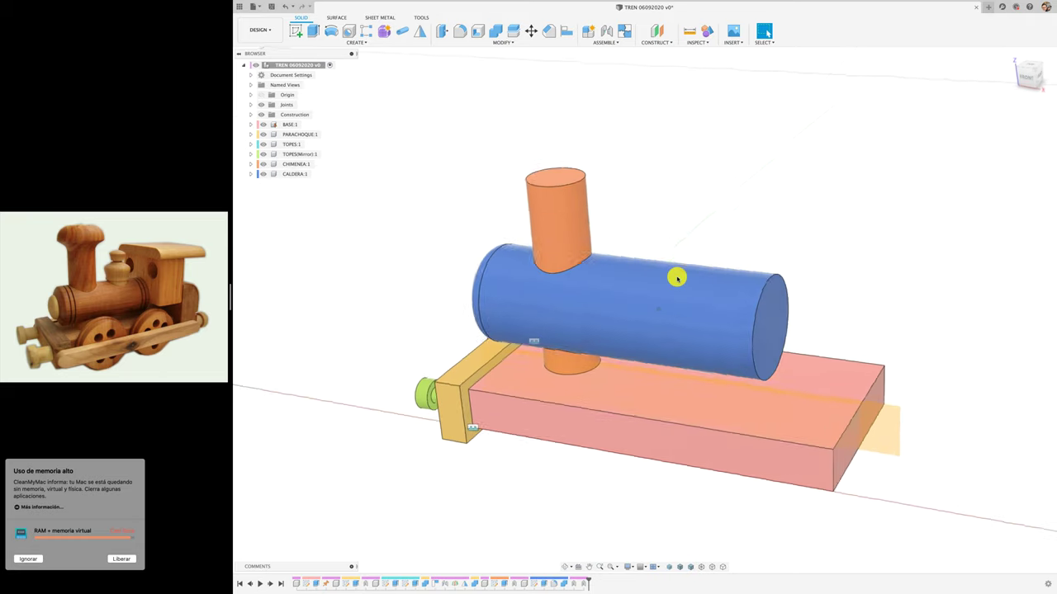
Create a CABINA component and start a sketch on the boiler's end face, viewed head-on
right_click(323, 67)
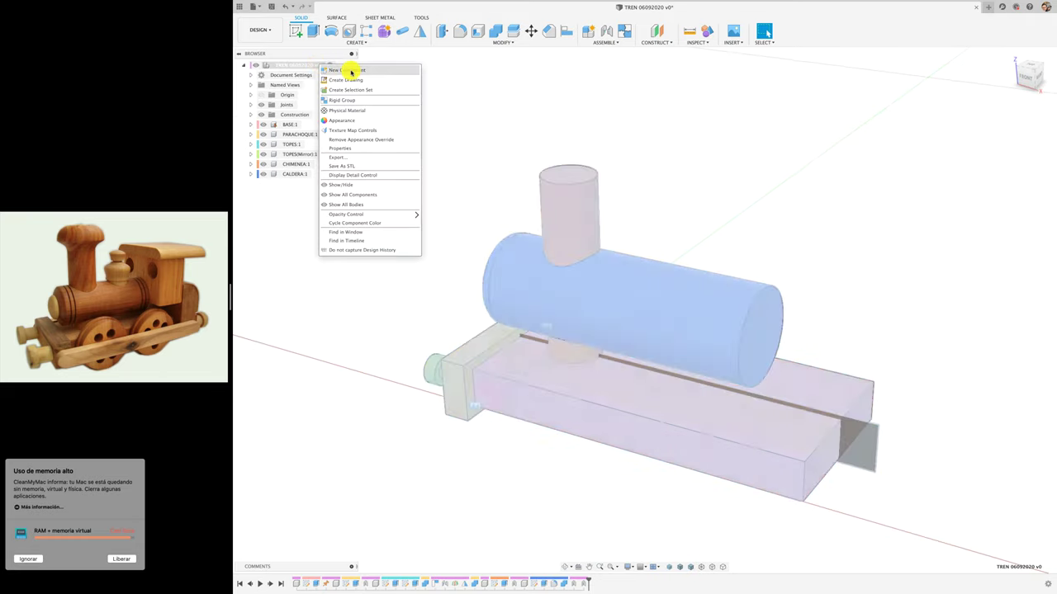
left_click(353, 72)
type("CABINA")
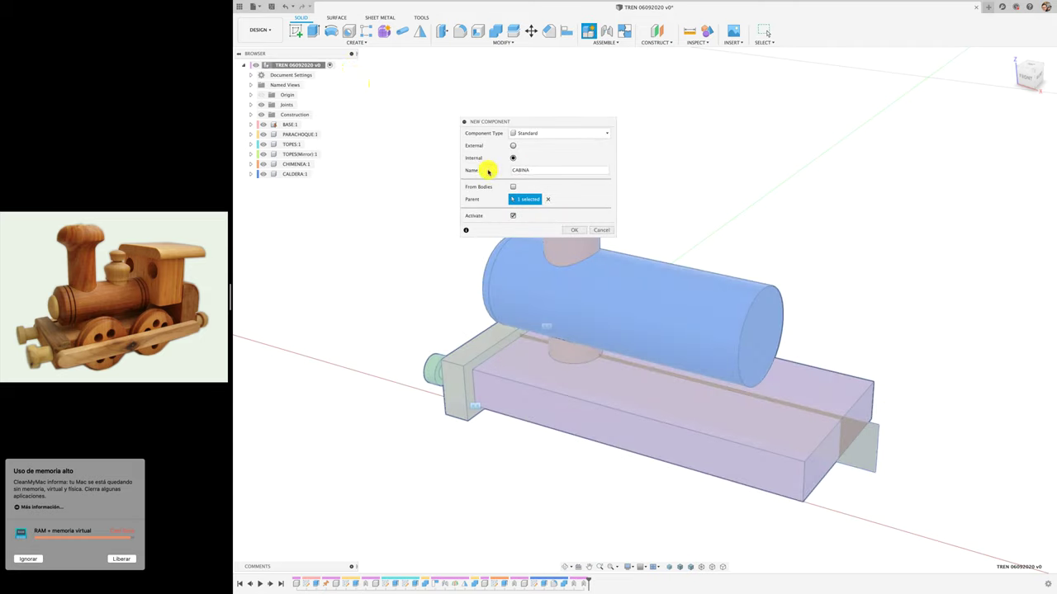
left_click(572, 231)
left_click(295, 31)
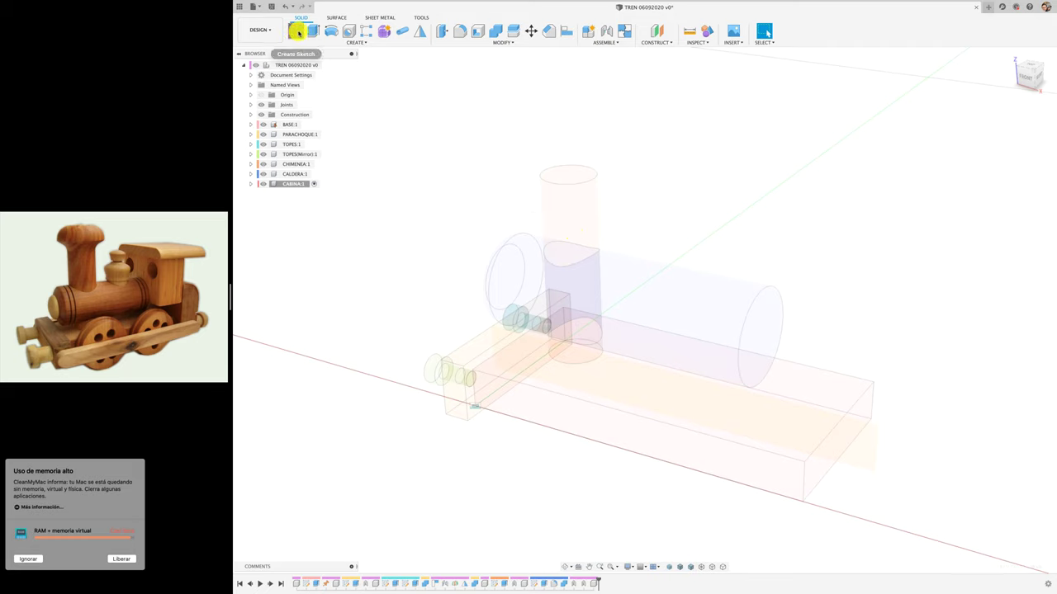
left_click(755, 322)
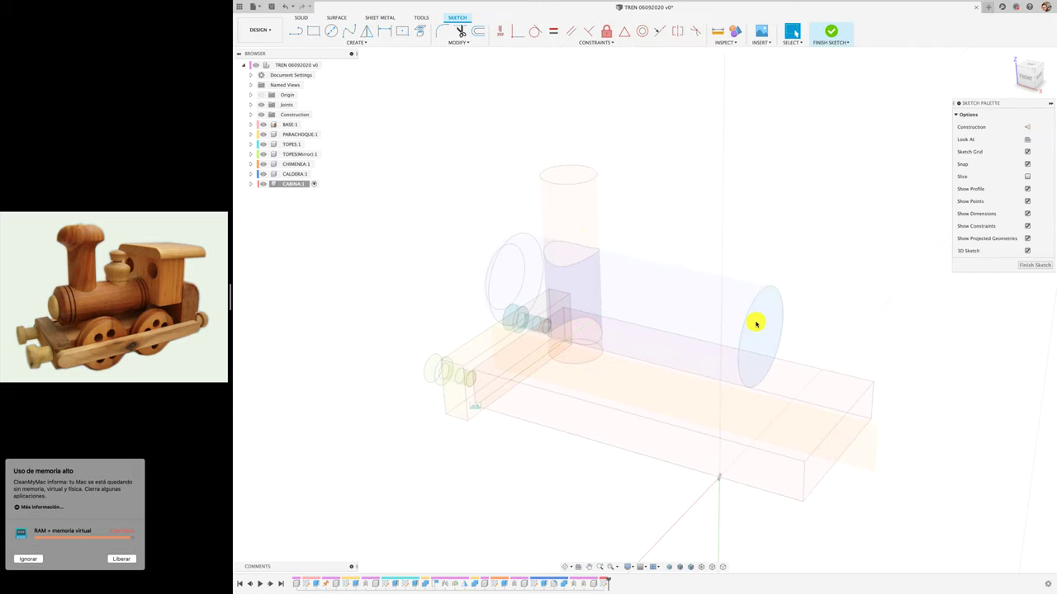
left_click(577, 567)
left_click(762, 334)
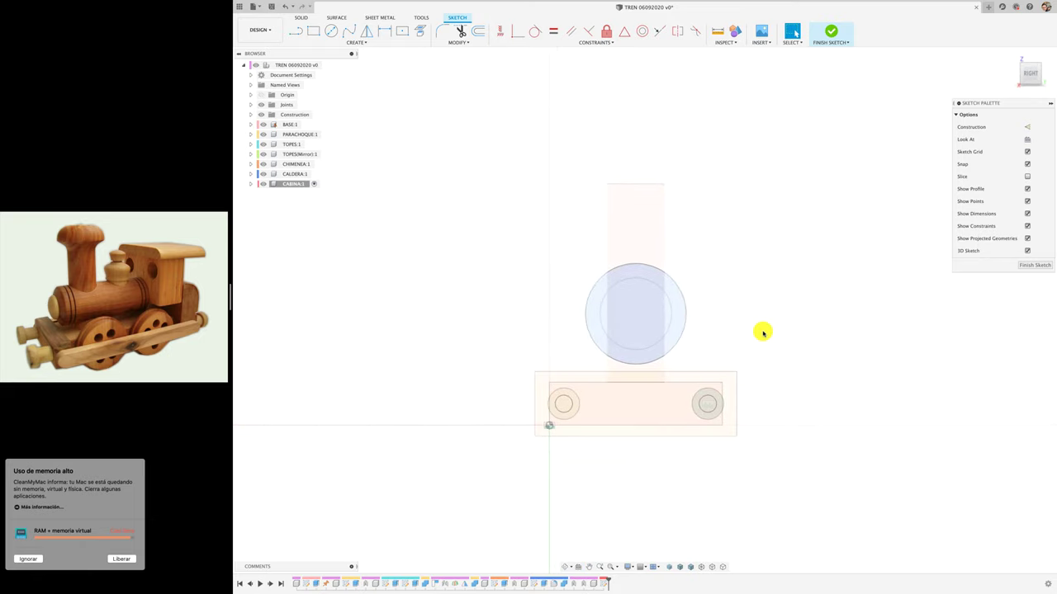
Add a horizontal construction guide line, project the boiler circle, and trim the line's overhangs
left_click(295, 30)
left_click(1028, 128)
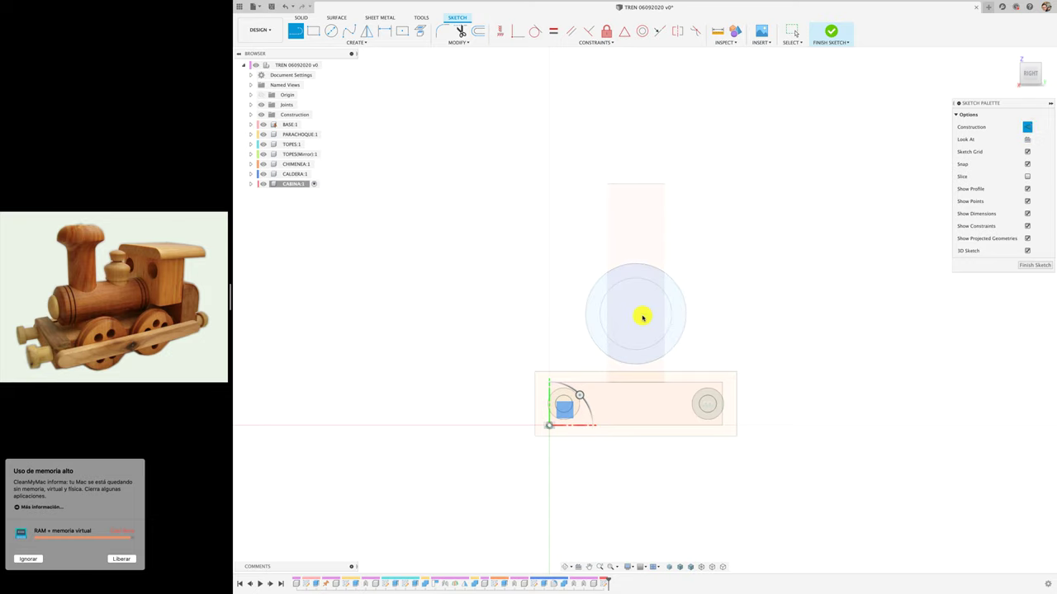
left_click(768, 314)
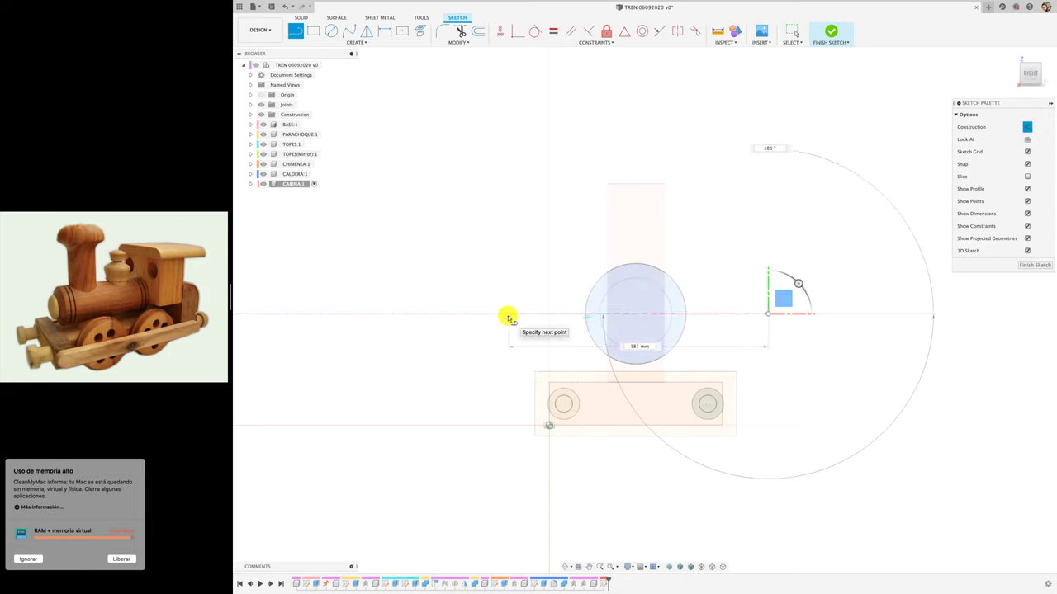
left_click(508, 316)
key("Escape")
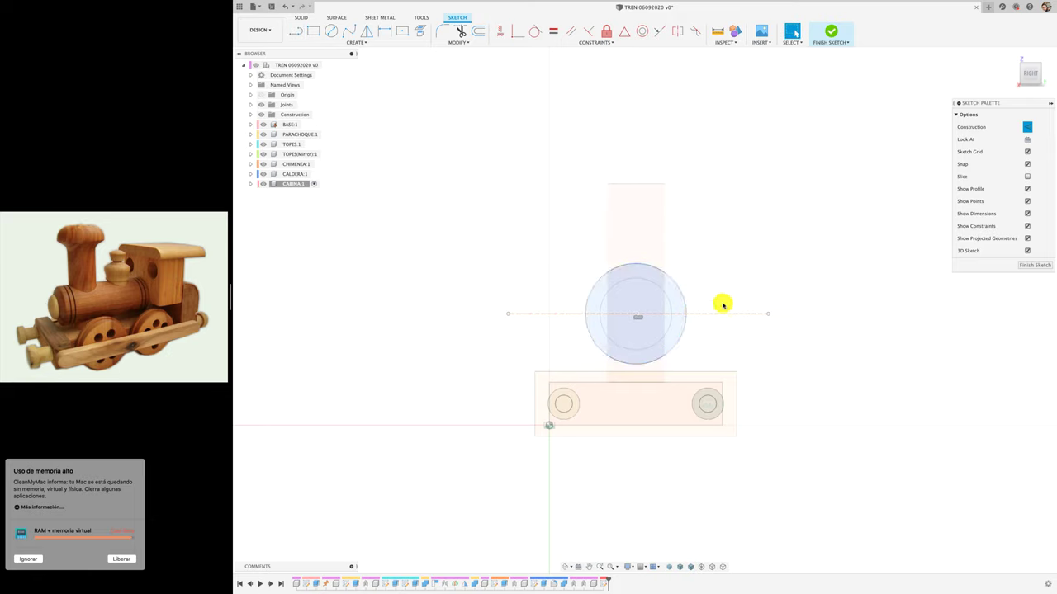
key("p")
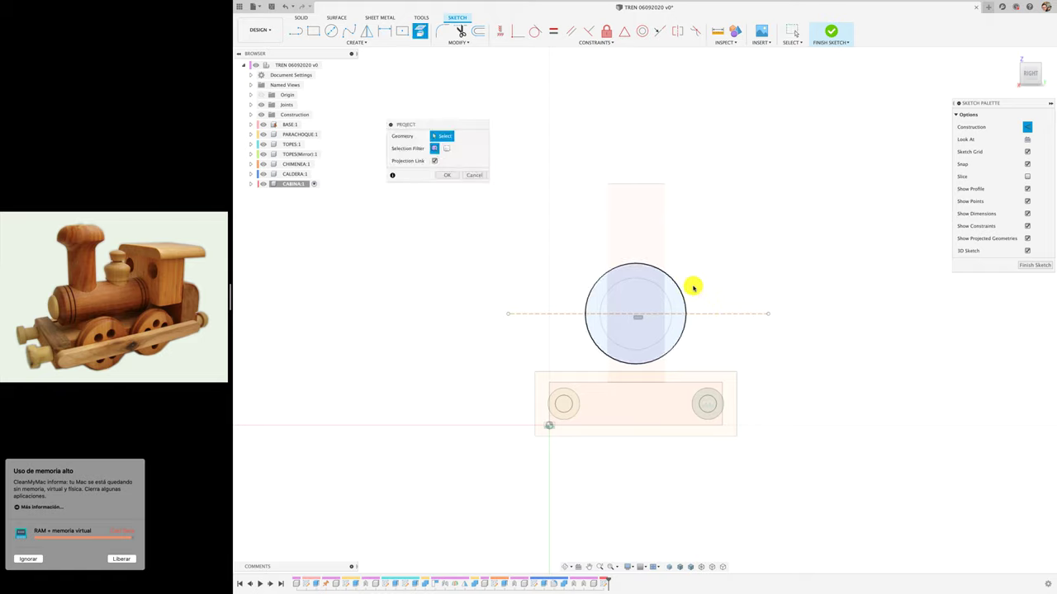
left_click(448, 175)
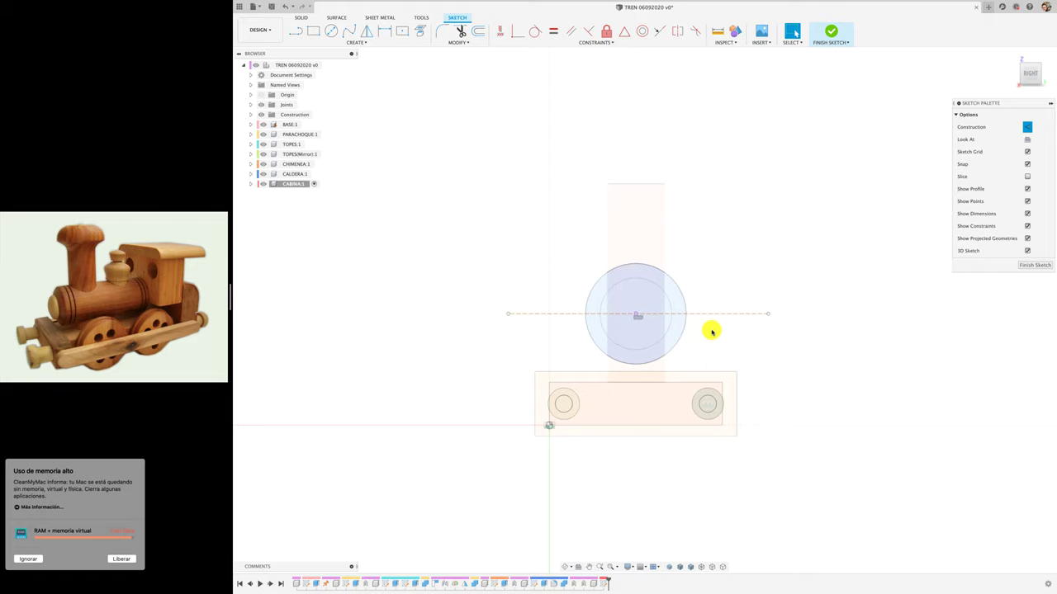
key("t")
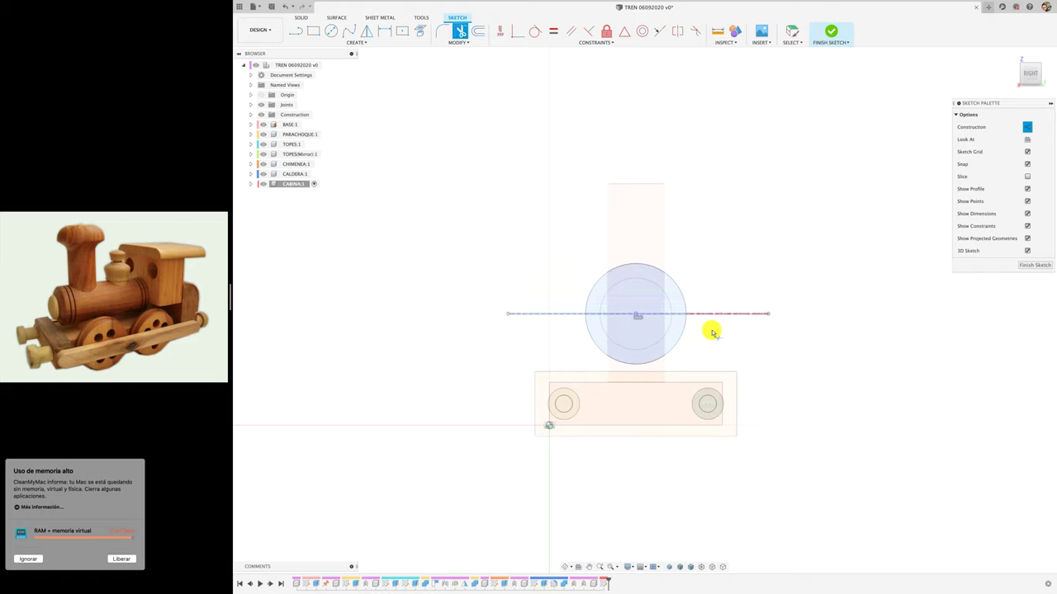
left_click(710, 313)
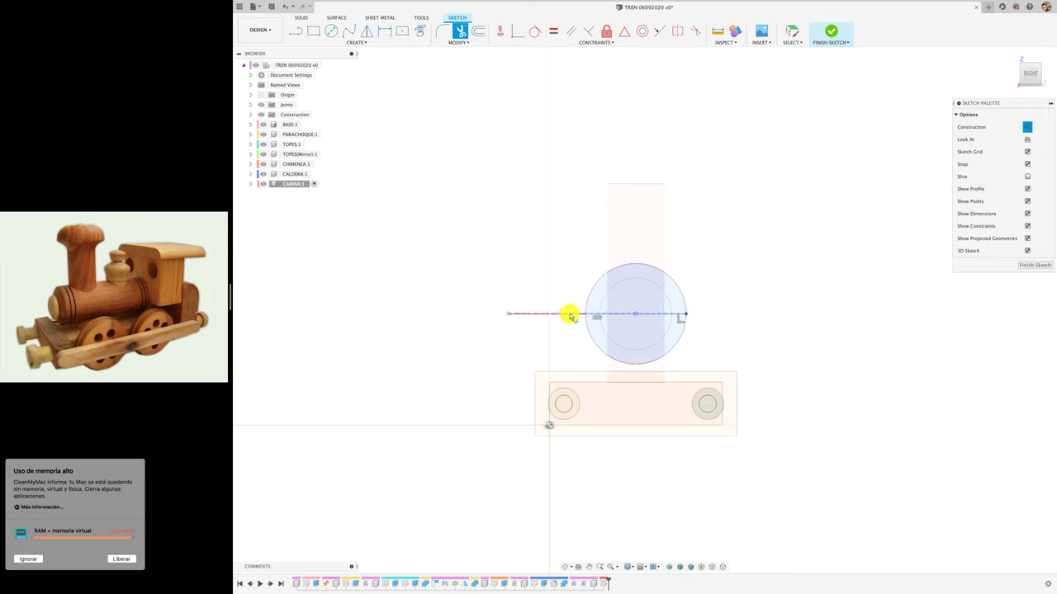
left_click(569, 314)
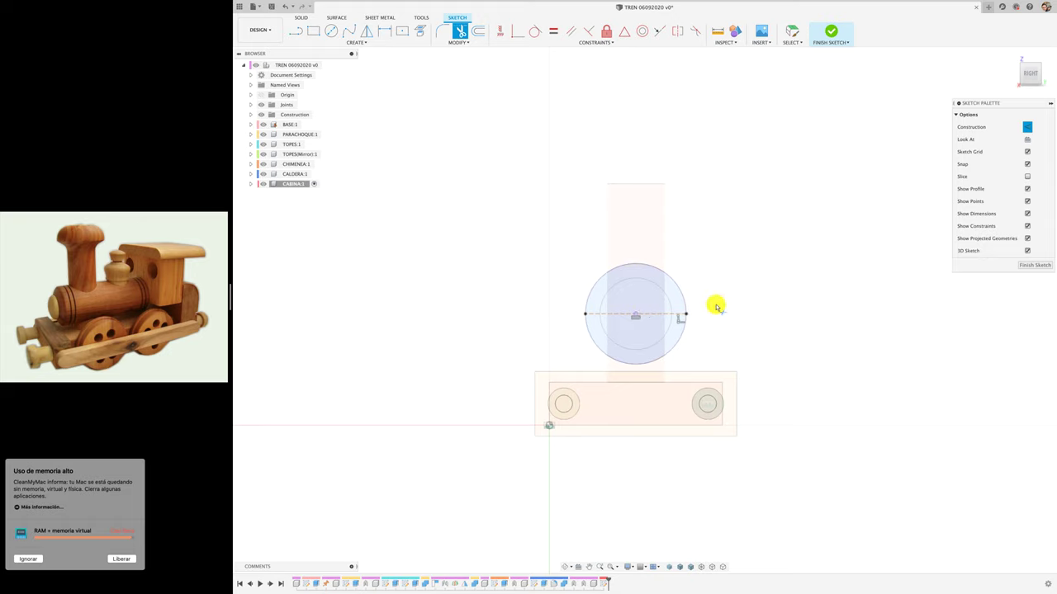
scroll(716, 307, "up", 1)
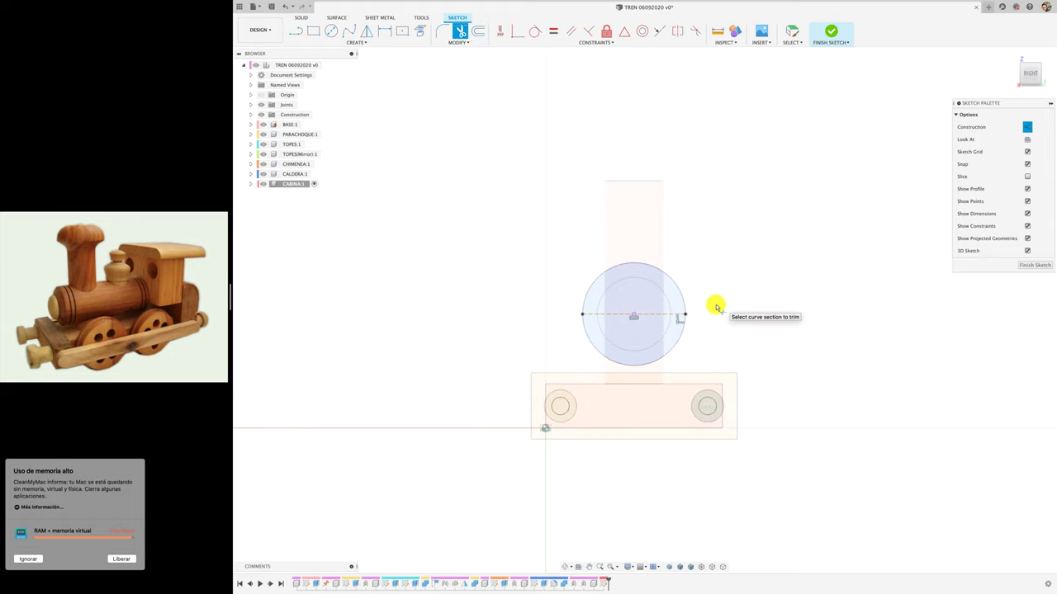
Draw a centred rectangle anchored at the circle centre and set its width to 90
left_click(404, 32)
left_click(633, 314)
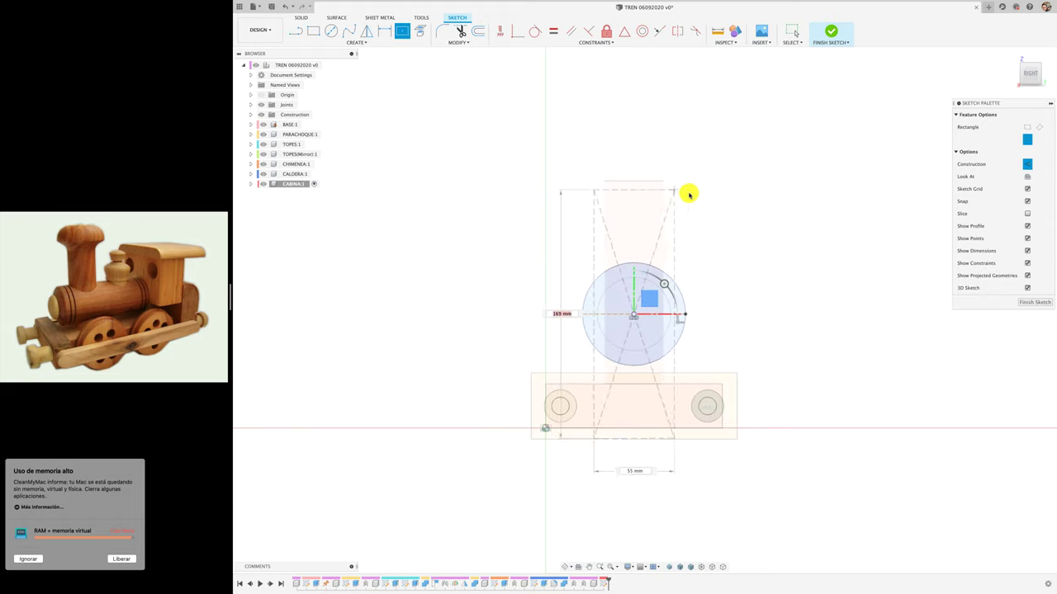
key("Escape")
key("Escape")
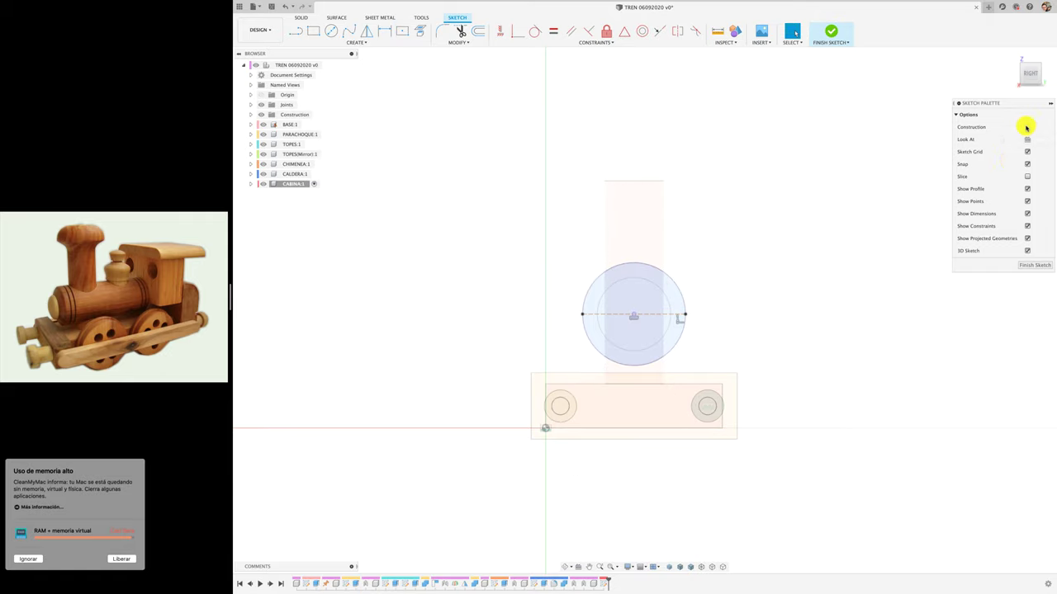
left_click(402, 31)
left_click(634, 315)
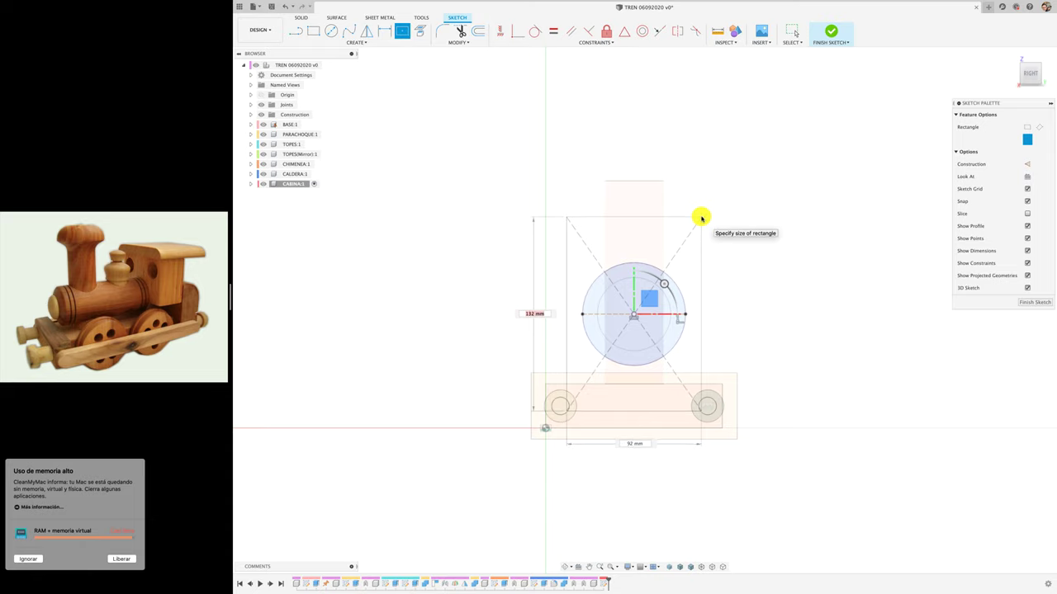
left_click(702, 219)
key("Escape")
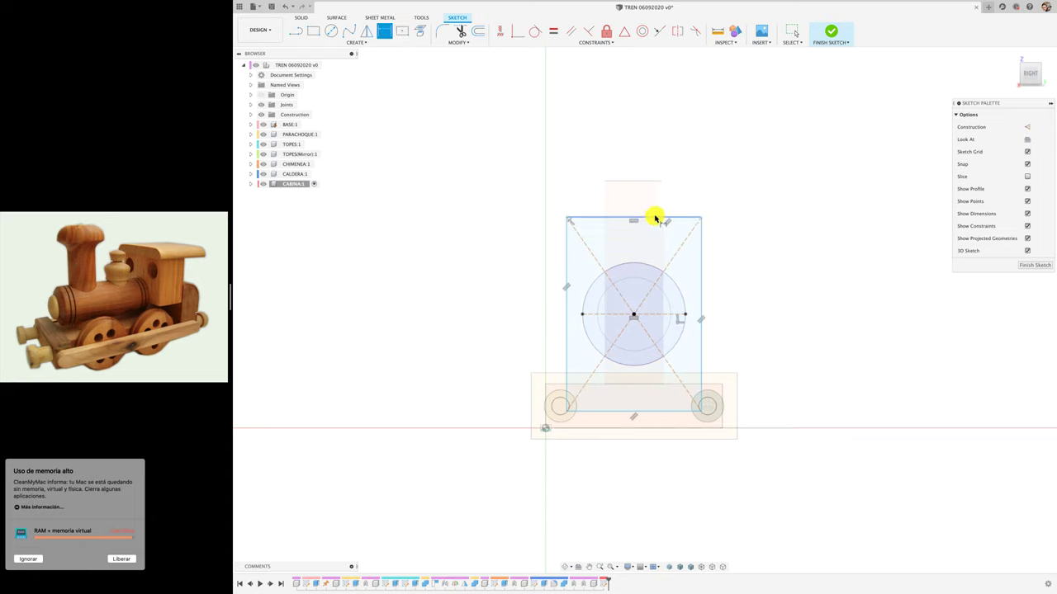
left_click(654, 218)
left_click(640, 152)
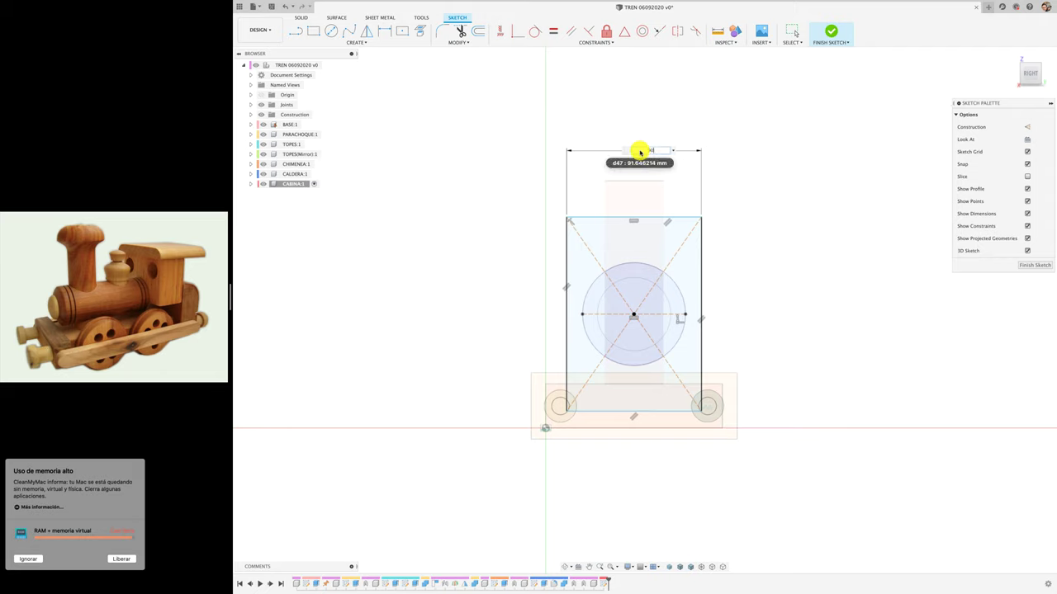
key("Return")
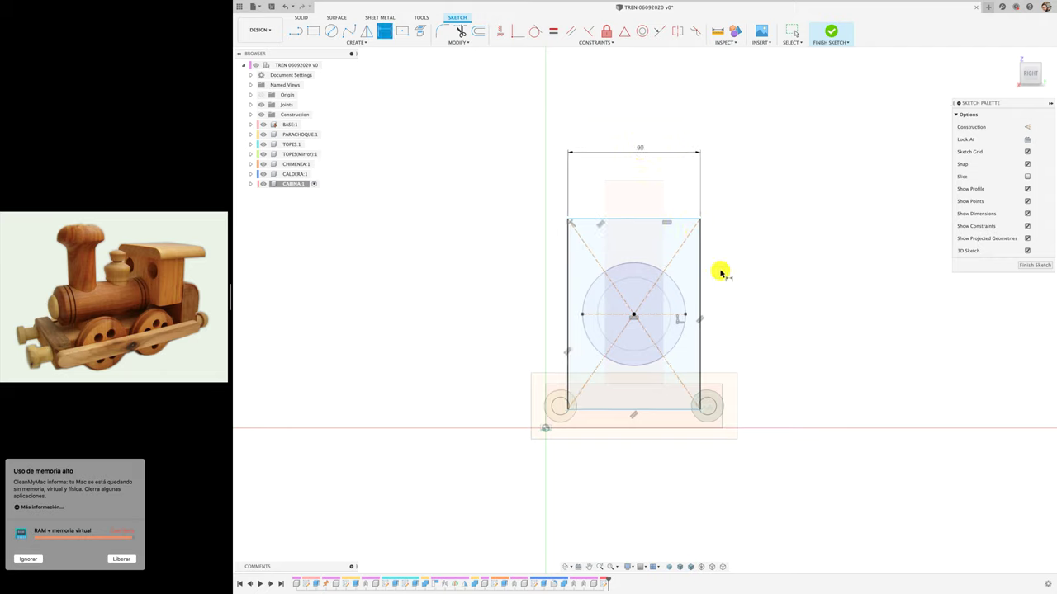
Draw a horizontal line through the circle centre and trim away everything below it
key("l")
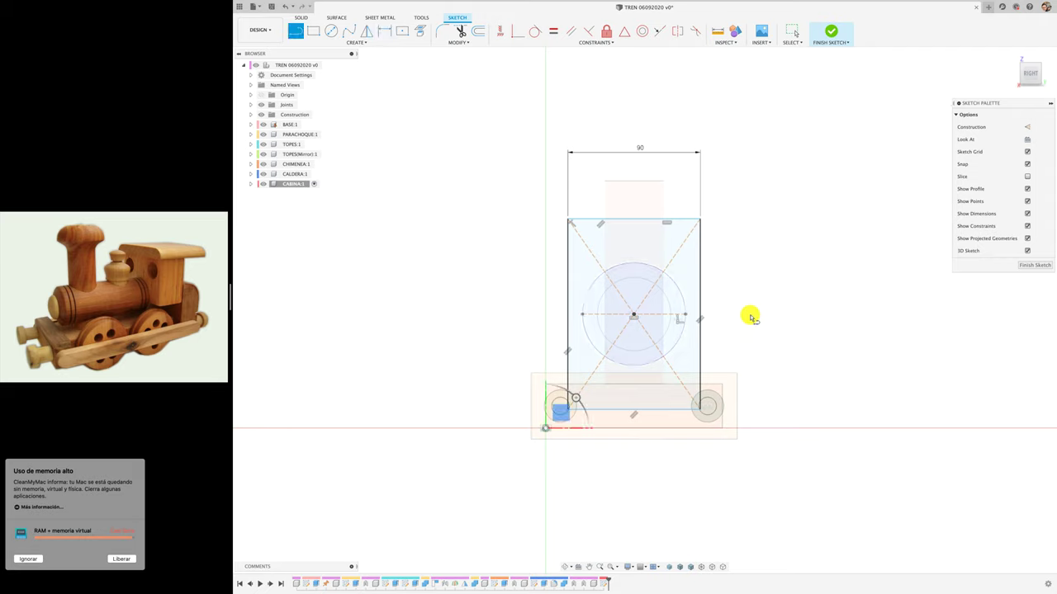
left_click(515, 314)
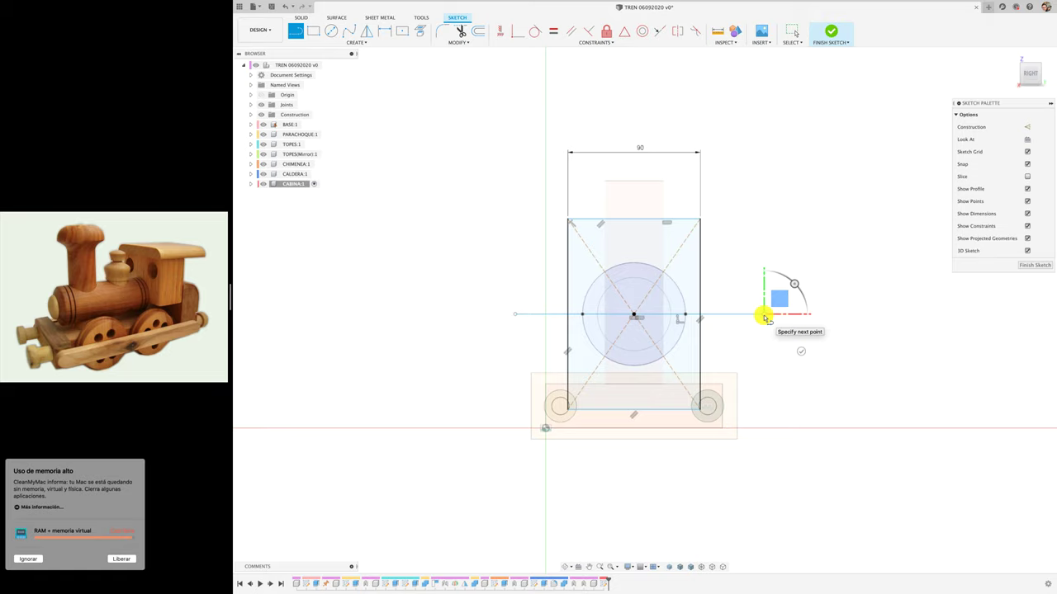
left_click(764, 314)
key("t")
left_click(699, 339)
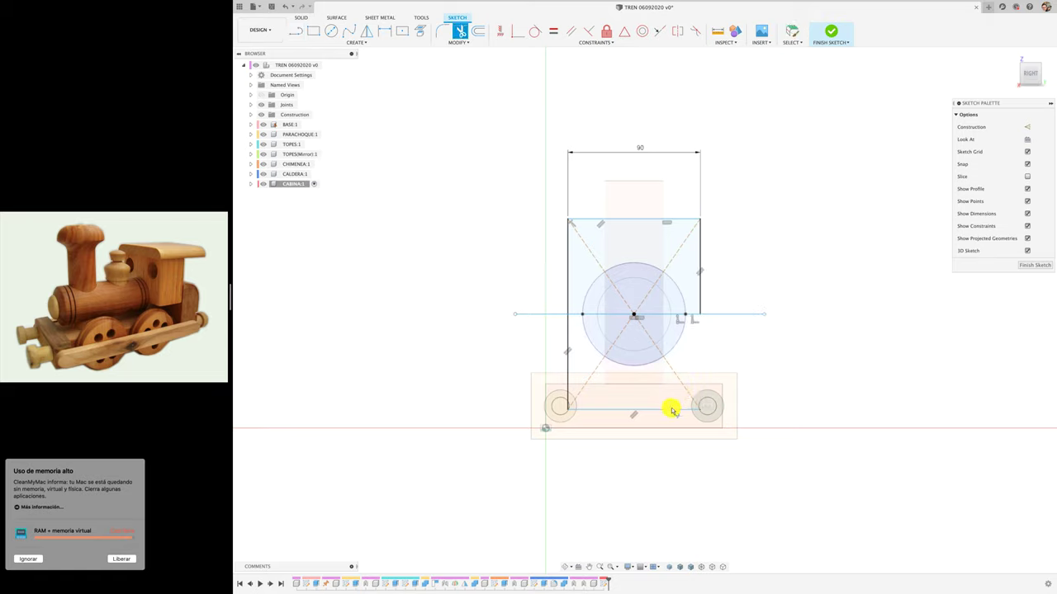
left_click(672, 410)
left_click(568, 380)
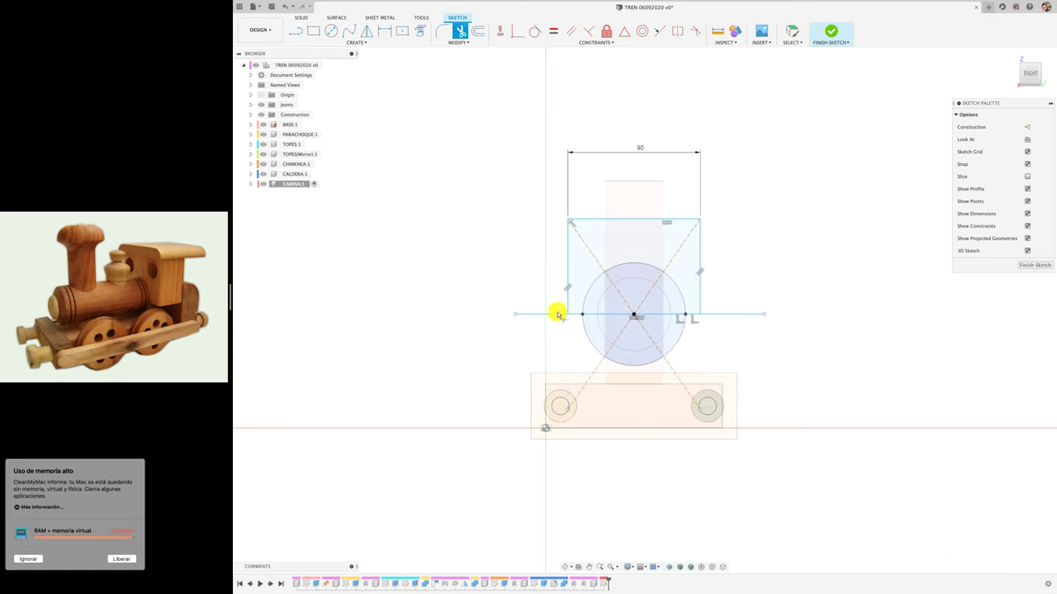
left_click(613, 315)
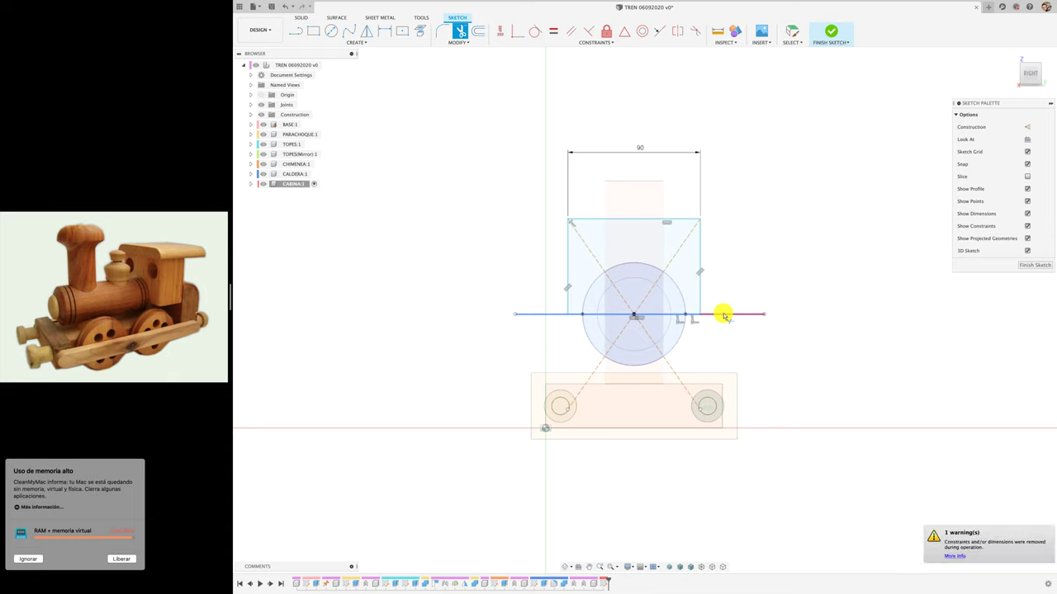
left_click(556, 316)
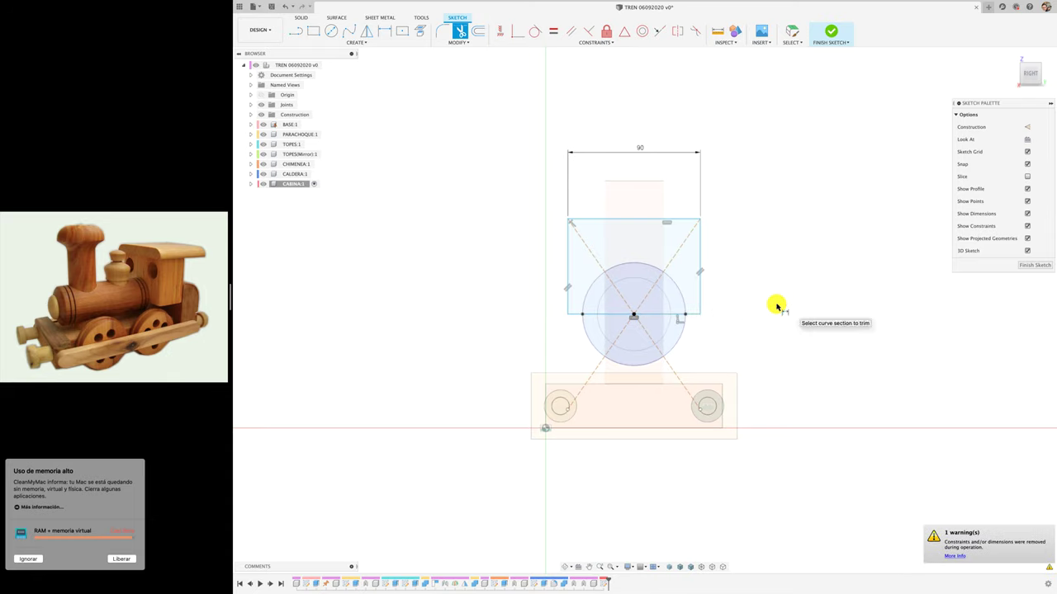
Dimension the height of the rectangle's right edge
key("d")
left_click(701, 294)
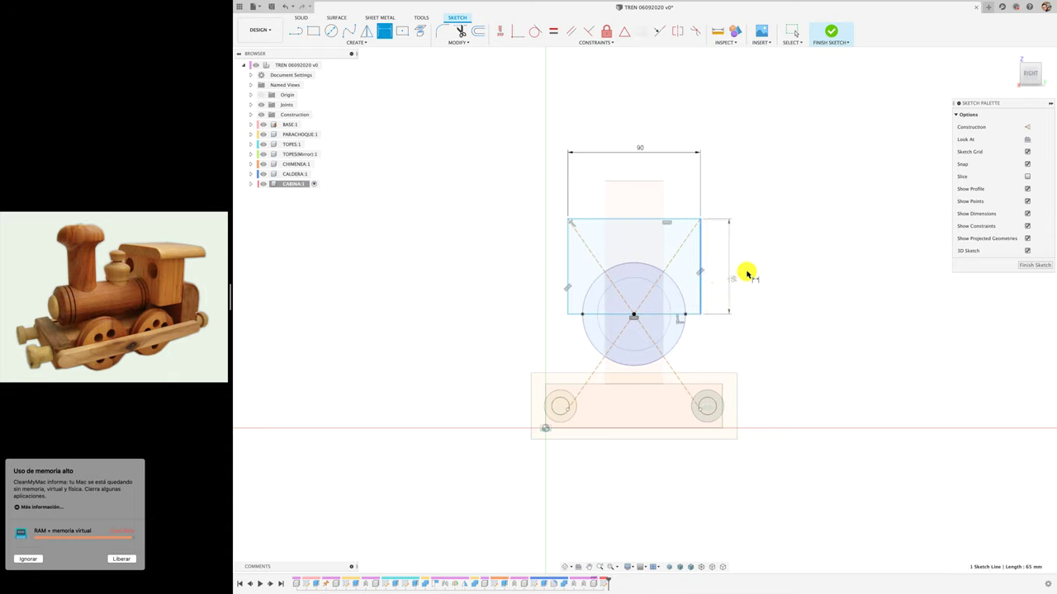
left_click(746, 274)
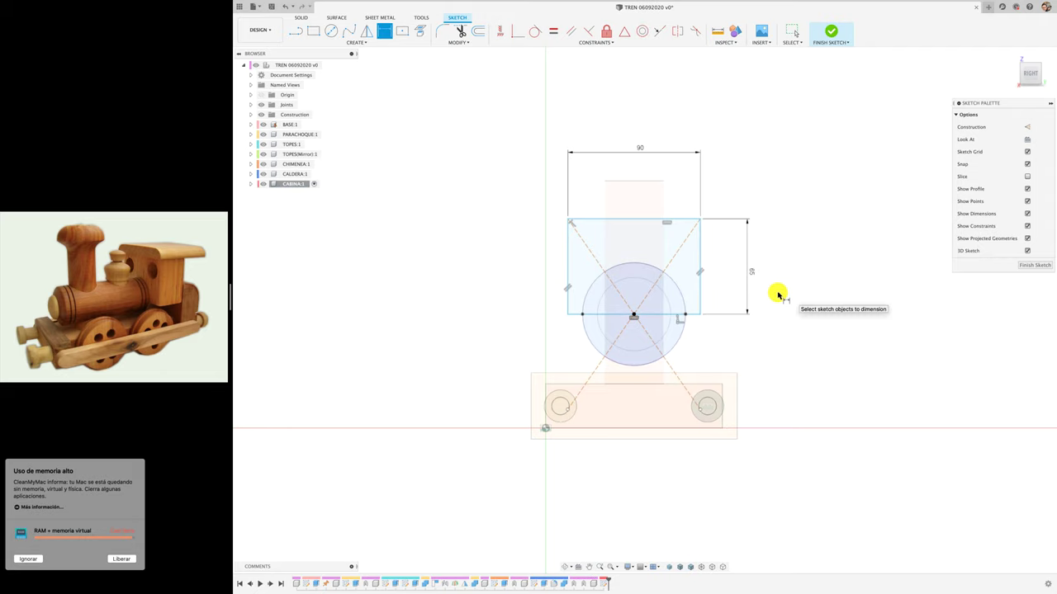
middle_click_drag(759, 323, 825, 324, "shift")
scroll(826, 324, "left", 10, "shift")
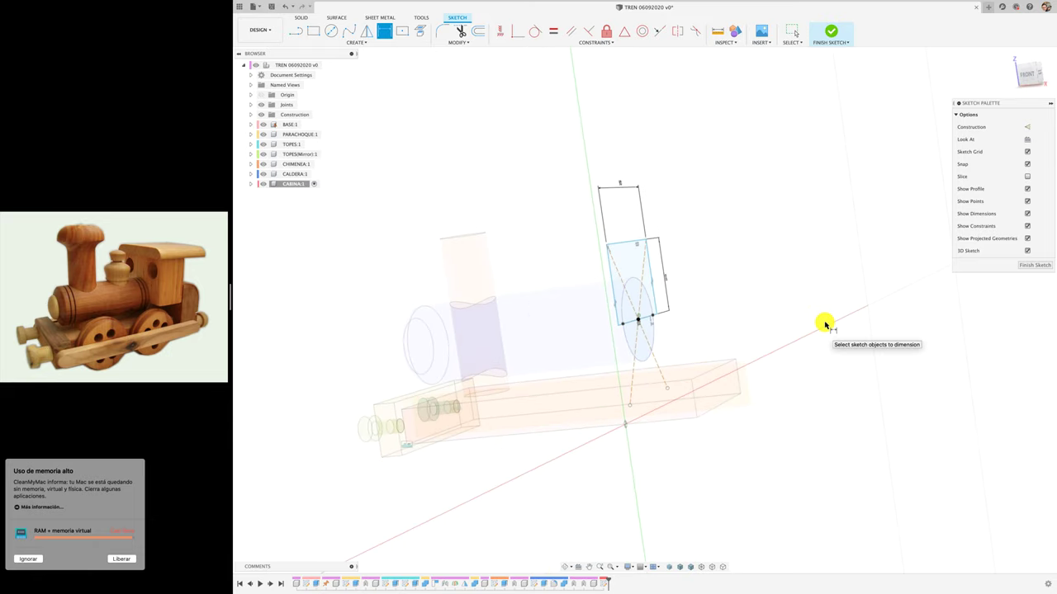
Select both cabin profiles for extrusion and pull them out to about 33 mm
key("e")
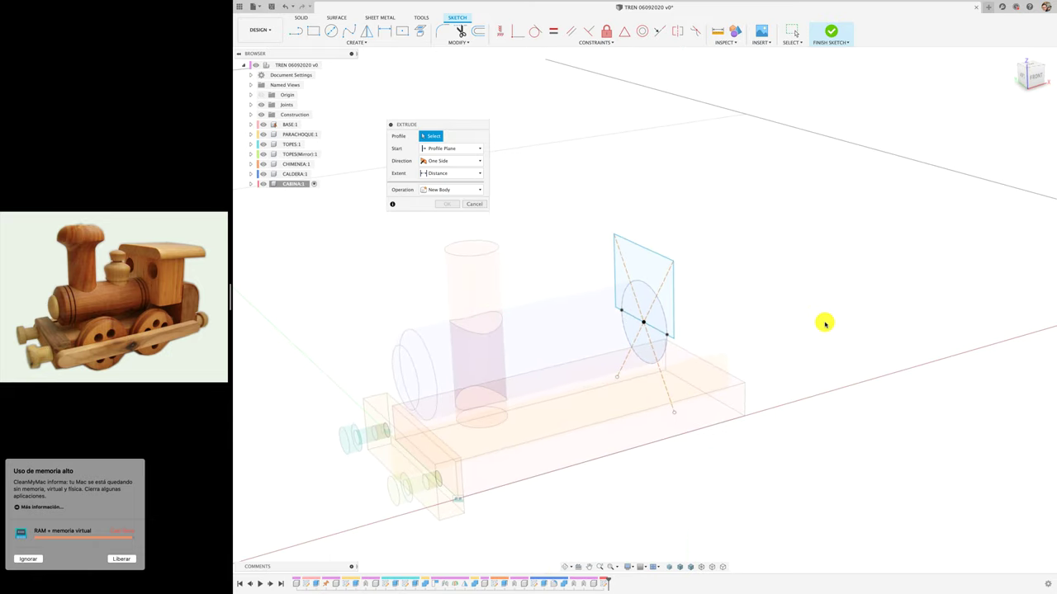
left_click(660, 281)
left_click(649, 293)
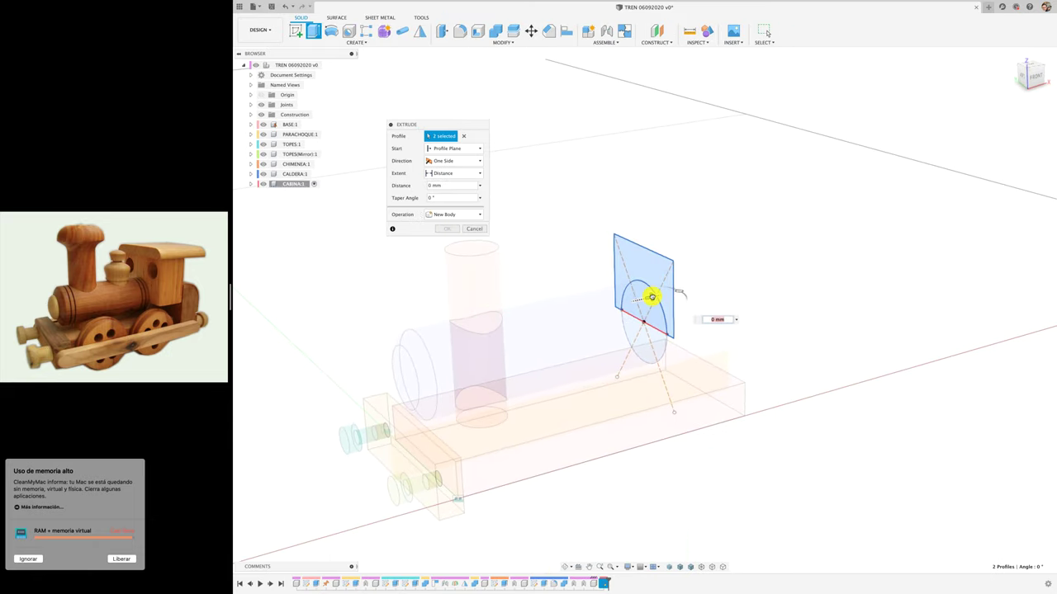
left_click_drag(652, 296, 684, 295)
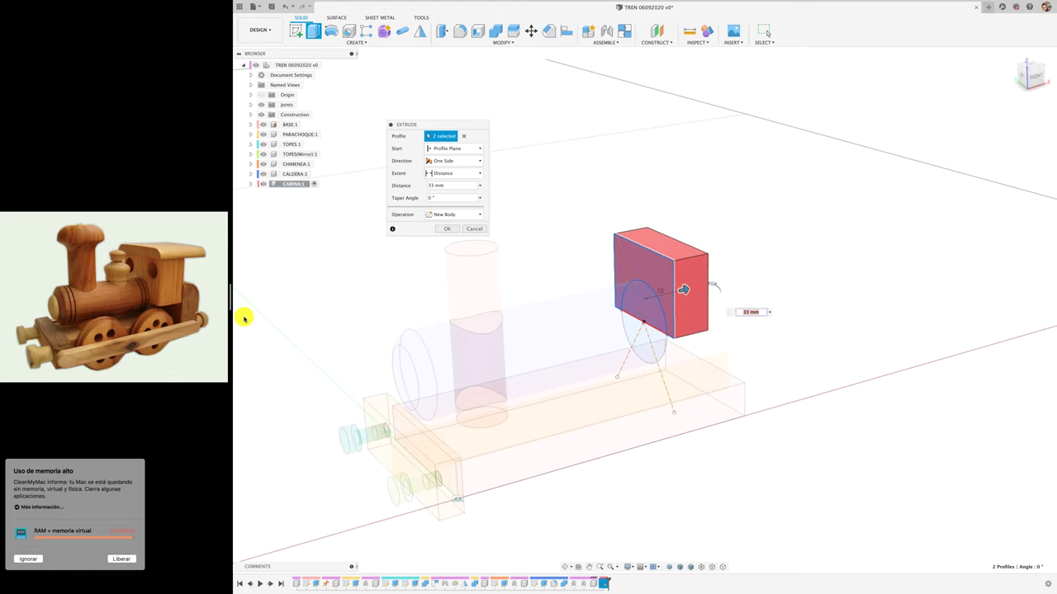
scroll(243, 318, "left", 3, "shift")
scroll(244, 318, "left", 3, "shift")
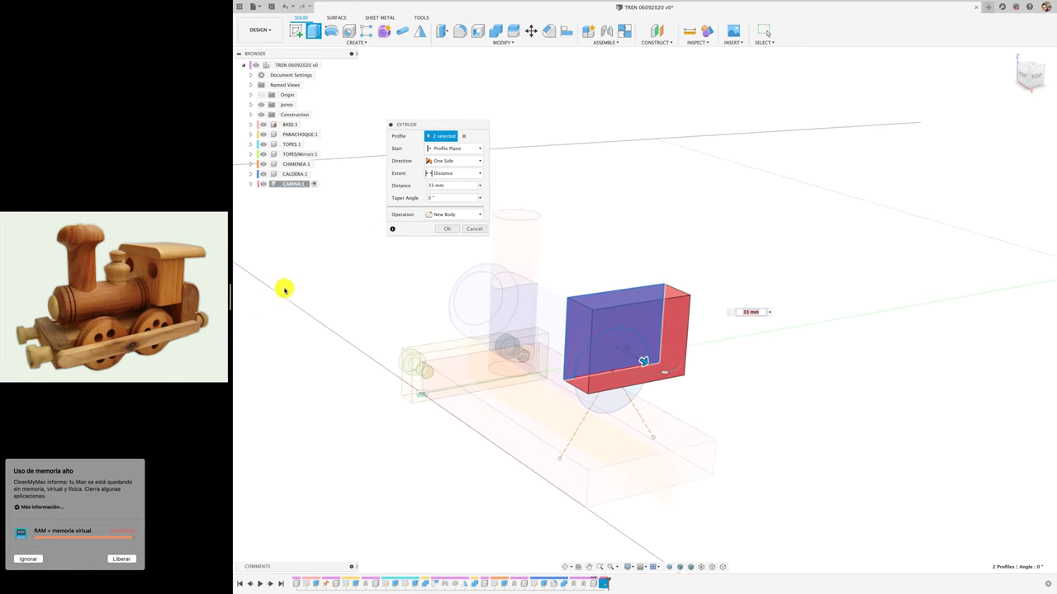
Set the extent to To Object at the base's front face and create the new body
left_click(469, 161)
left_click(469, 161)
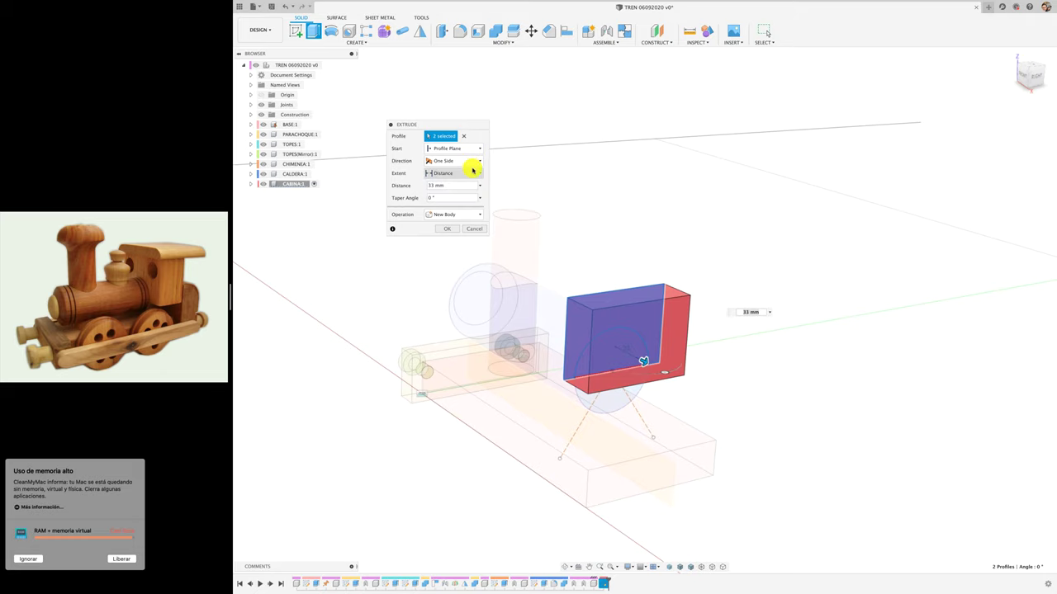
left_click(472, 174)
left_click(454, 192)
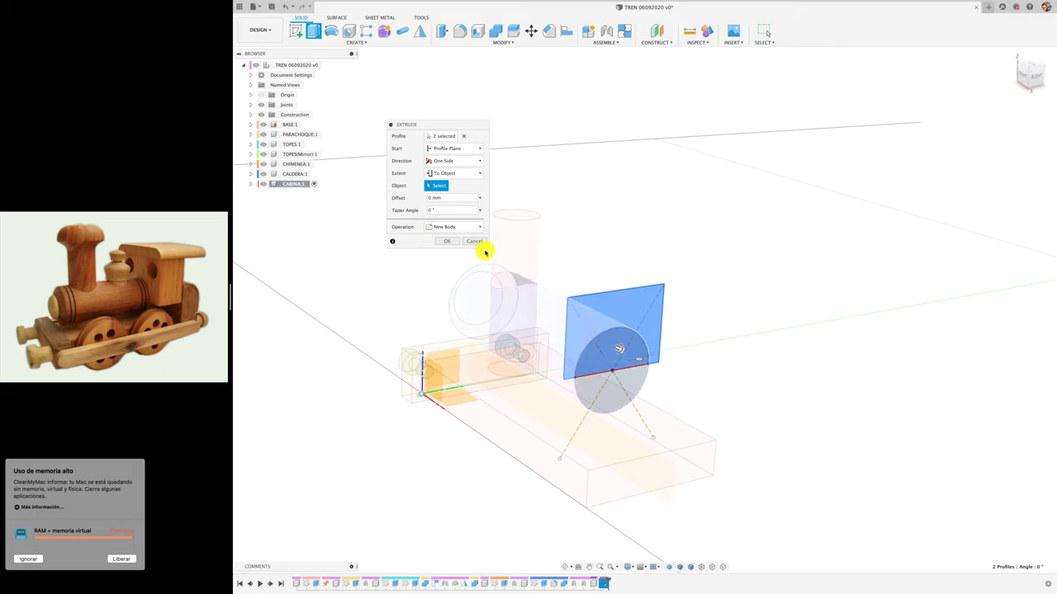
left_click(605, 488)
middle_click_drag(605, 489, 538, 371, "shift")
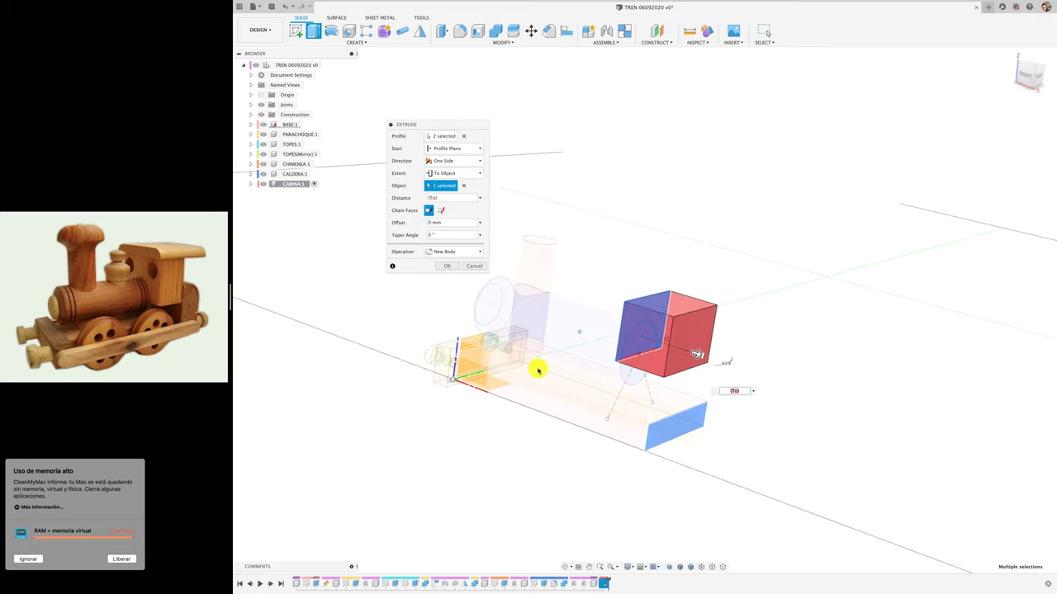
left_click(447, 266)
mouse_move(576, 251)
middle_mouse_down("shift")
mouse_move(430, 179)
mouse_move(153, 275)
middle_mouse_up("shift")
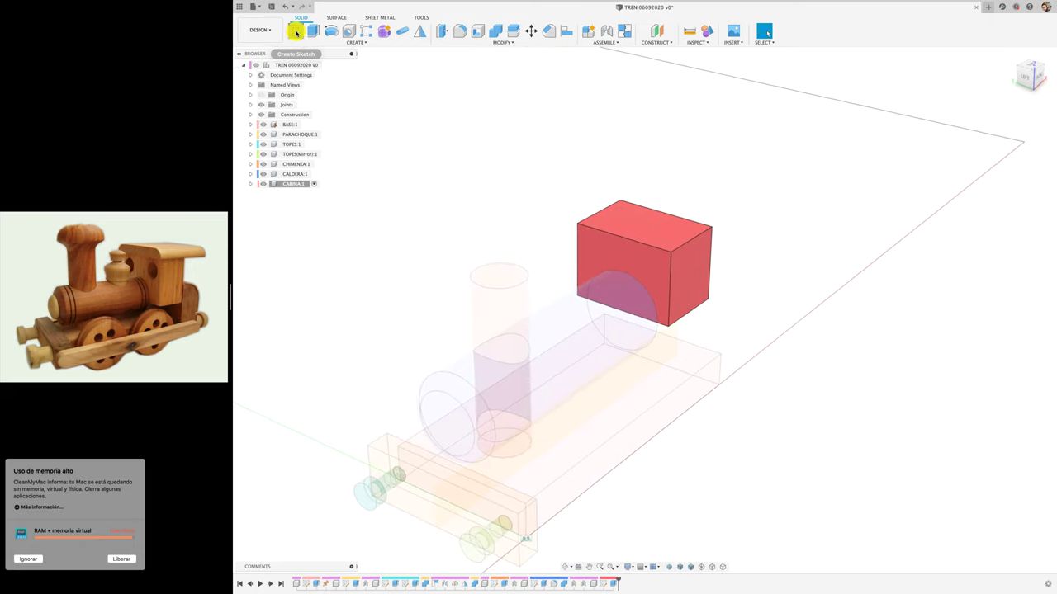
Start a sketch on the cabin box's side face and view it face-on
left_click(295, 31)
left_click(657, 275)
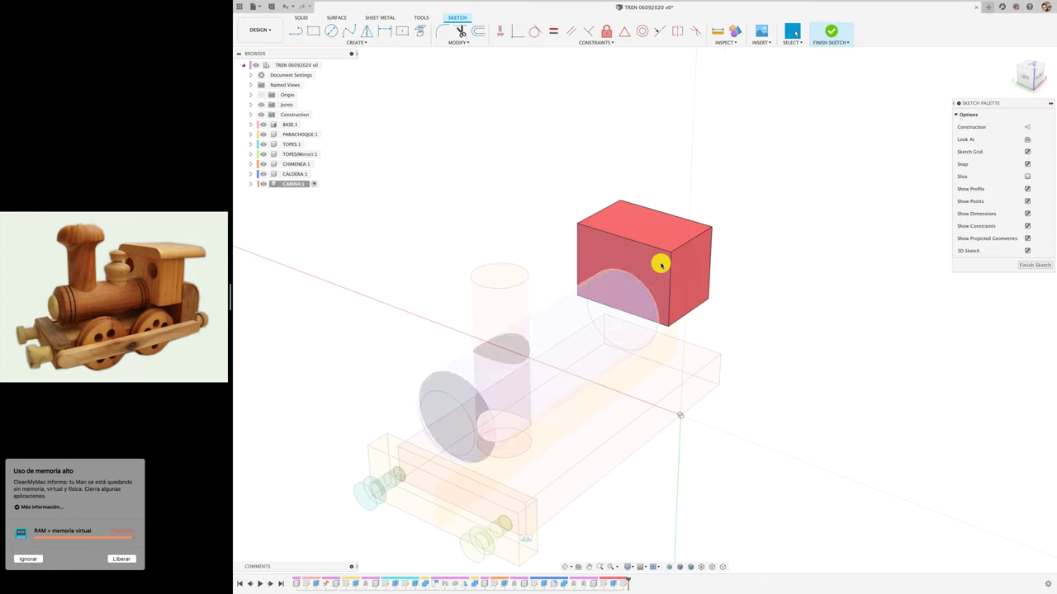
left_click(576, 567)
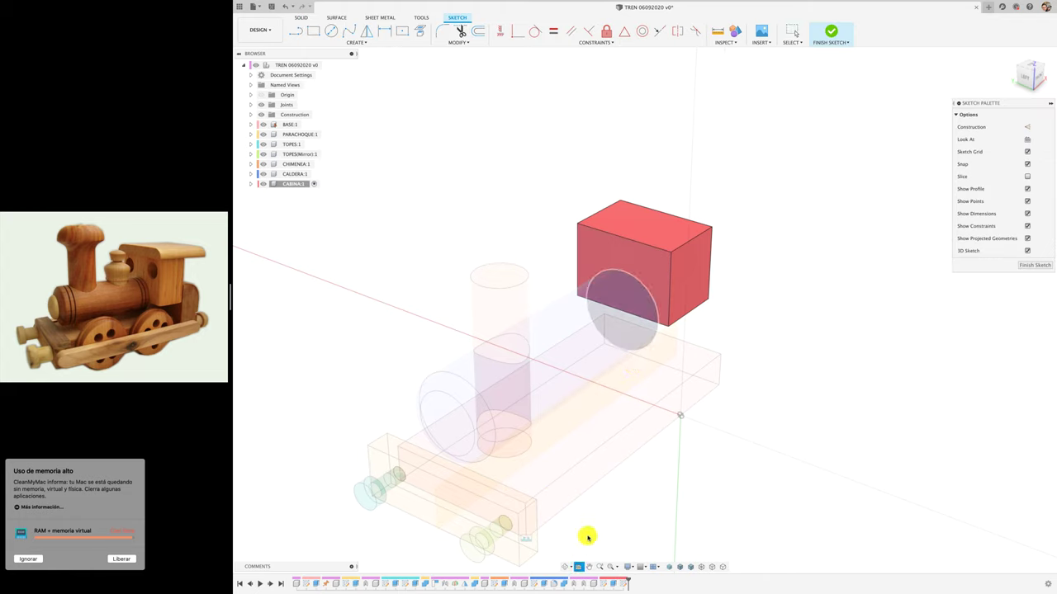
left_click(656, 269)
scroll(616, 301, "up", 4)
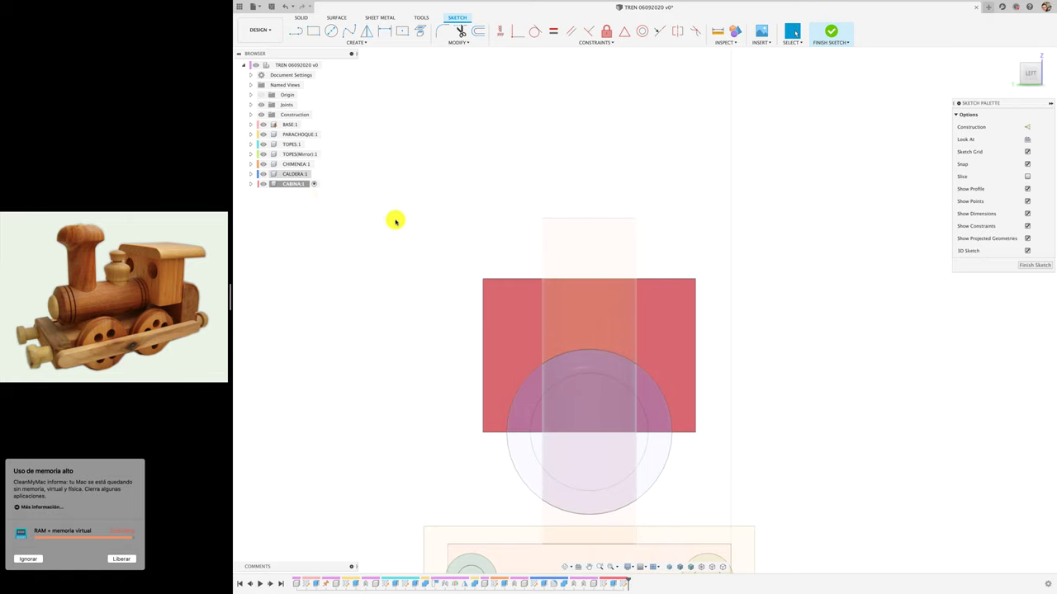
Hide the TOPES, CHIMENEA and BASE bodies and show CALDERA again
left_click(263, 164)
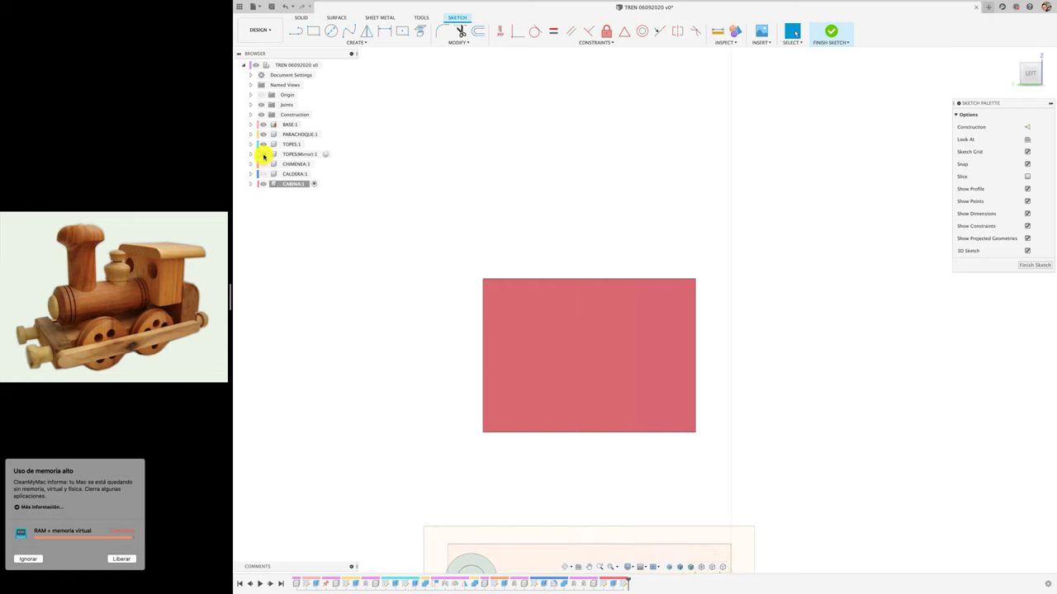
left_click(264, 155)
left_click(264, 145)
left_click(263, 124)
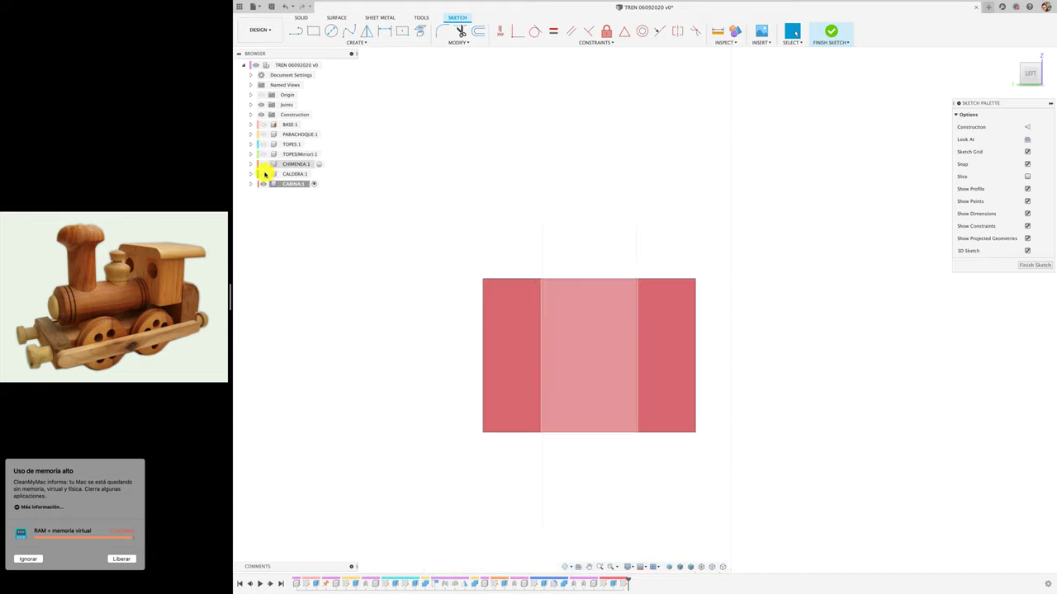
left_click(264, 174)
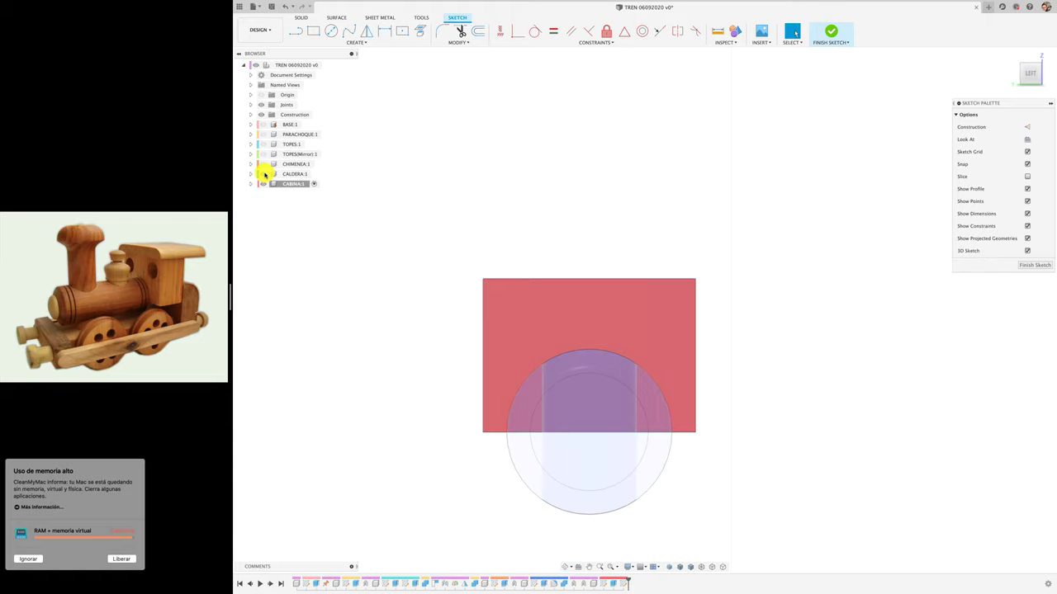
Draw a 20 mm circle near the cabin face's top-left corner
left_click(331, 30)
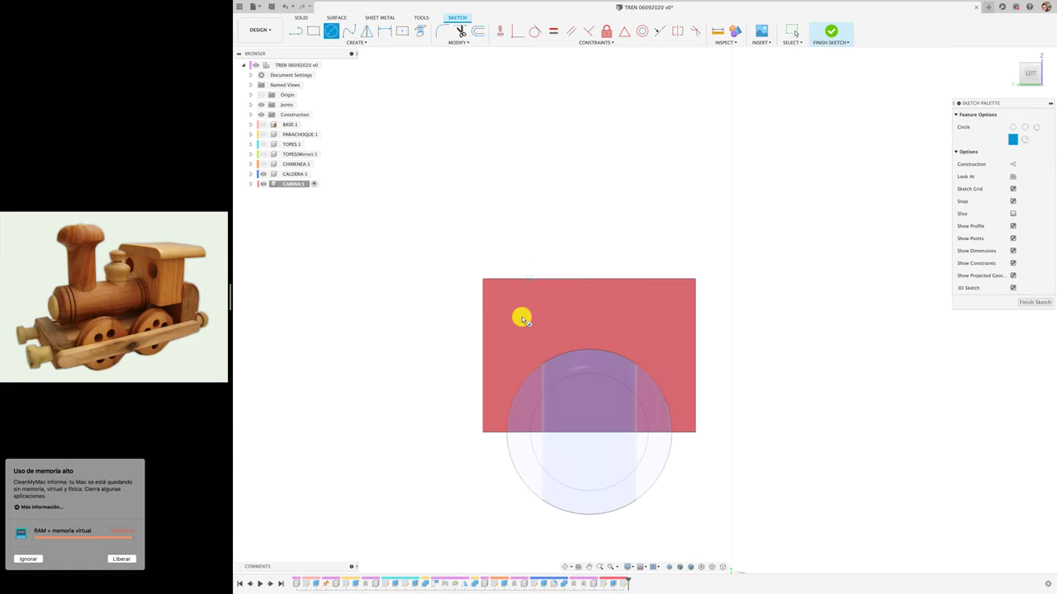
left_click(522, 319)
type("20")
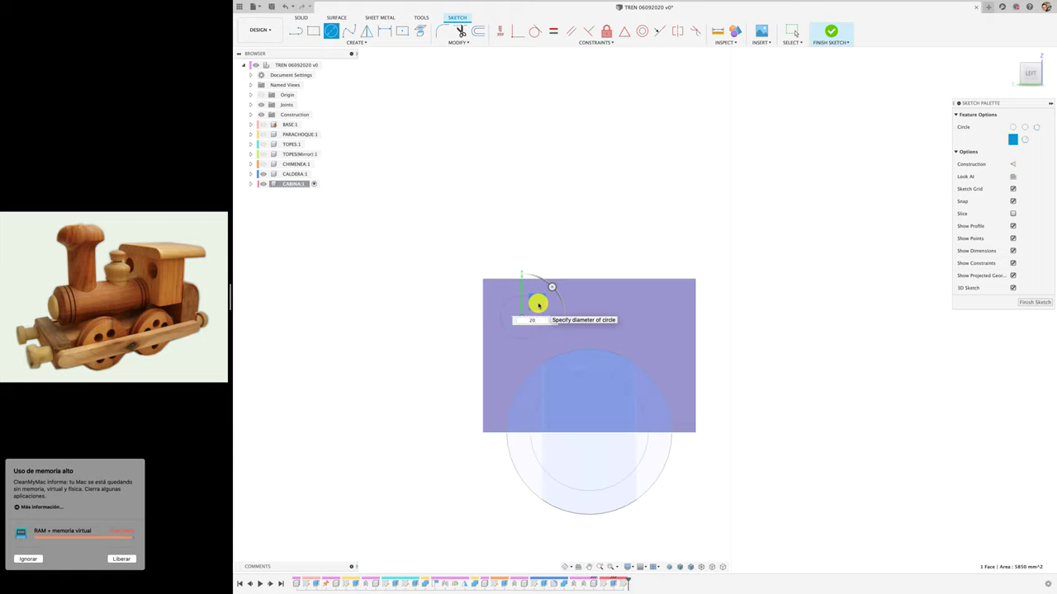
left_click(538, 305)
key("d")
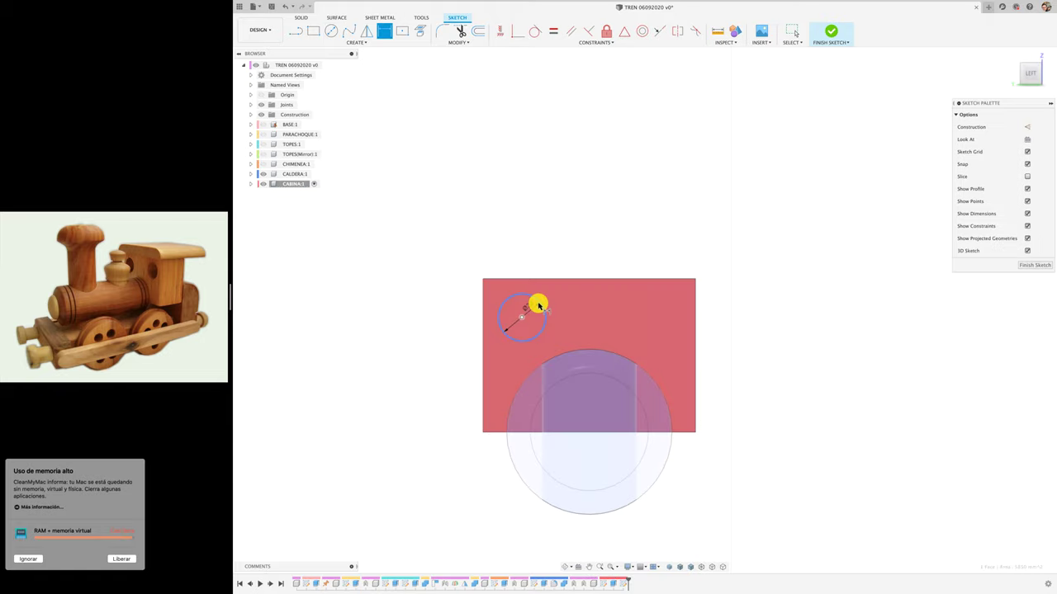
left_click(539, 306)
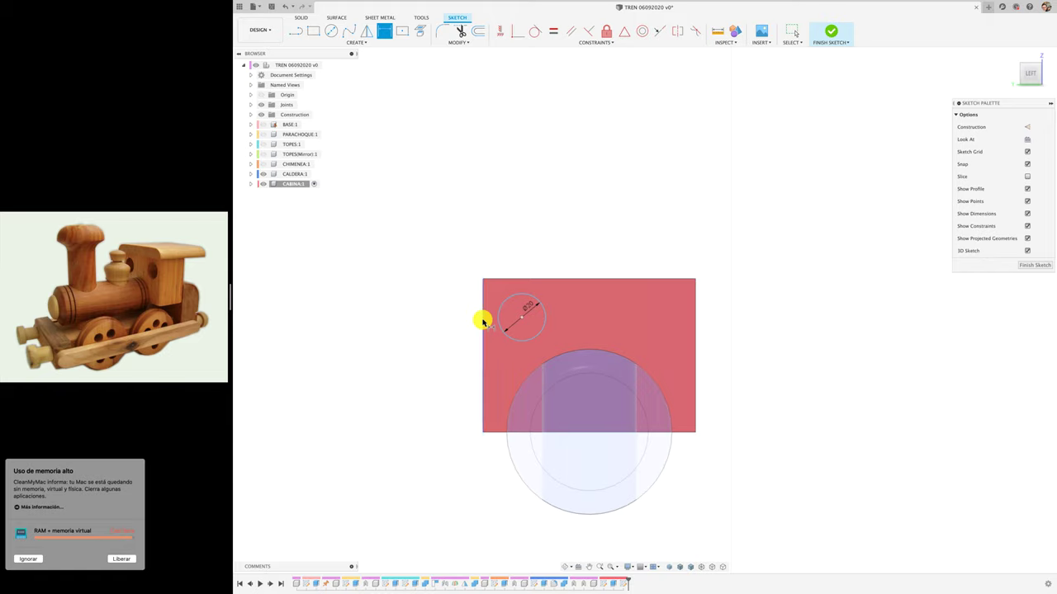
Dimension the circle centre 15 mm from the cabin's left and top edges
left_click(483, 320)
left_click(521, 317)
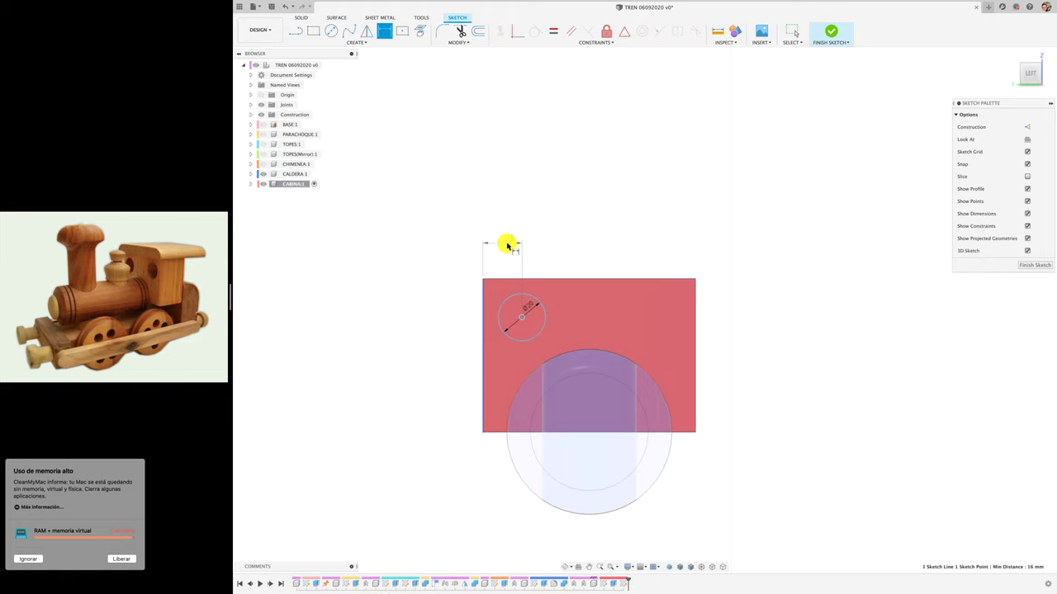
left_click(506, 245)
type("5")
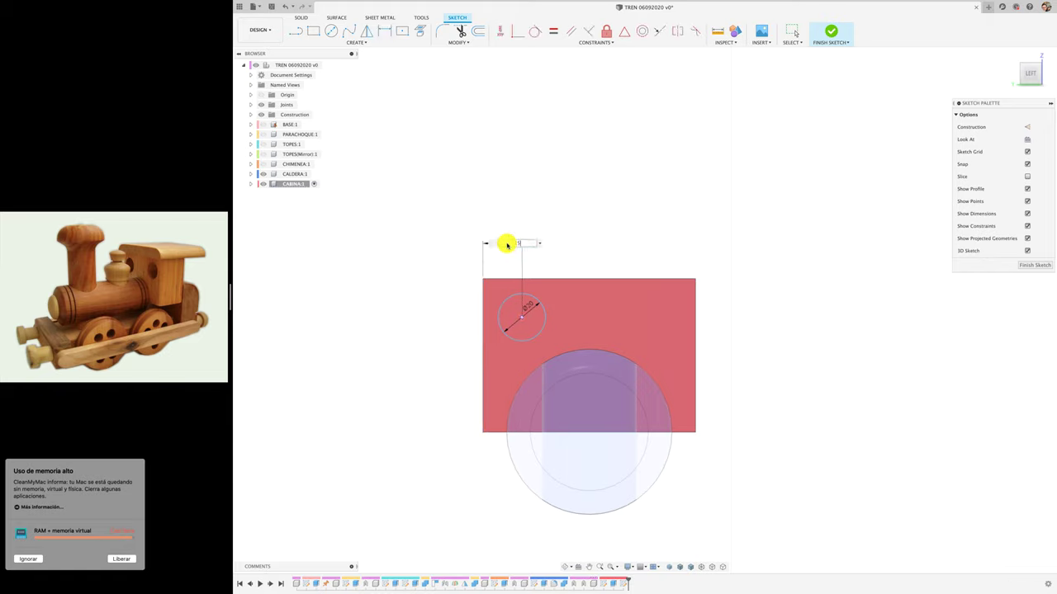
key("Return")
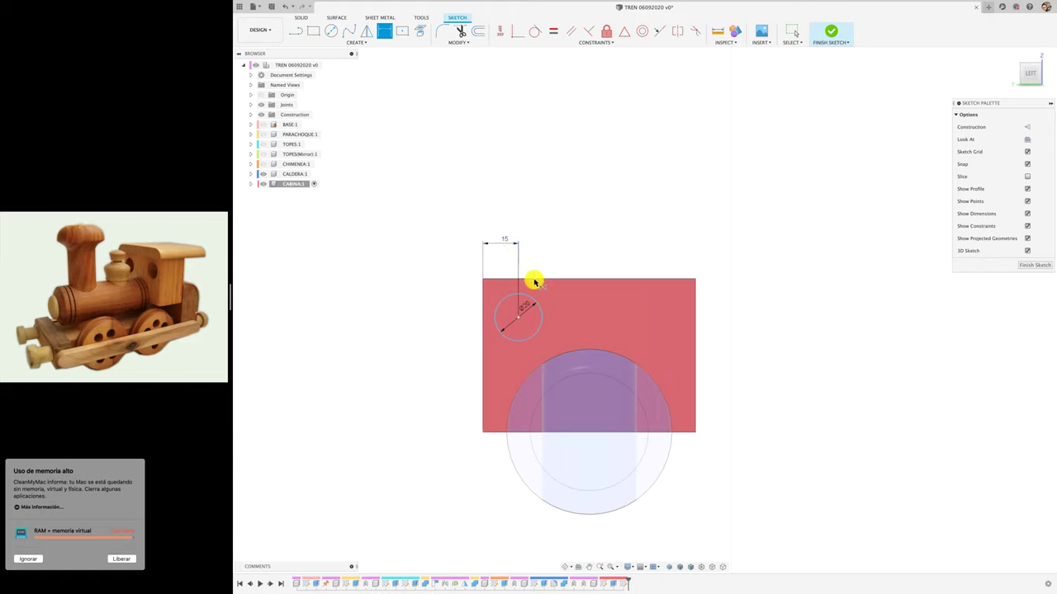
left_click(534, 282)
left_click(518, 317)
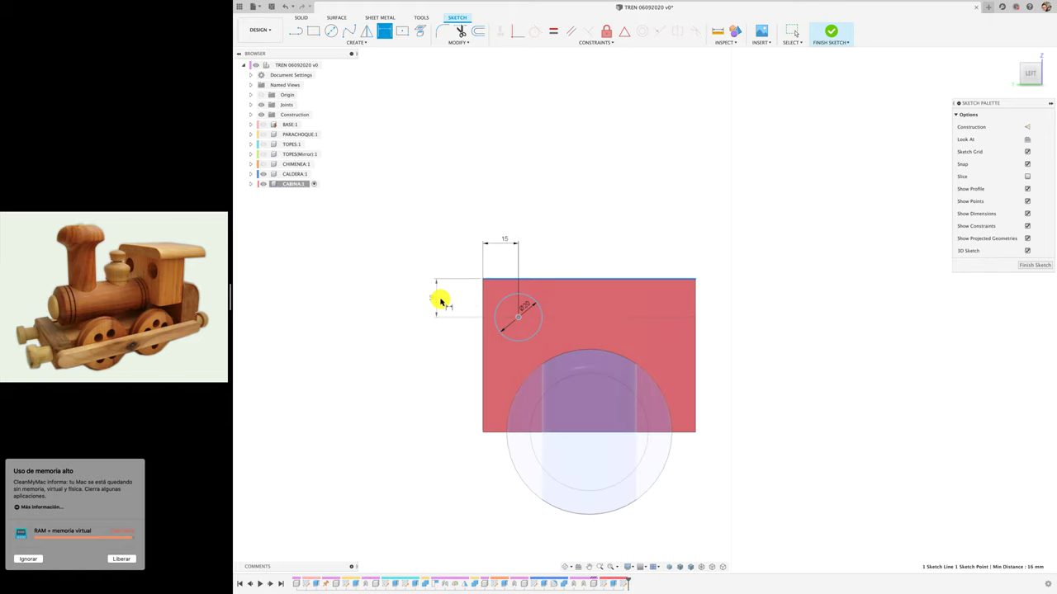
left_click(441, 302)
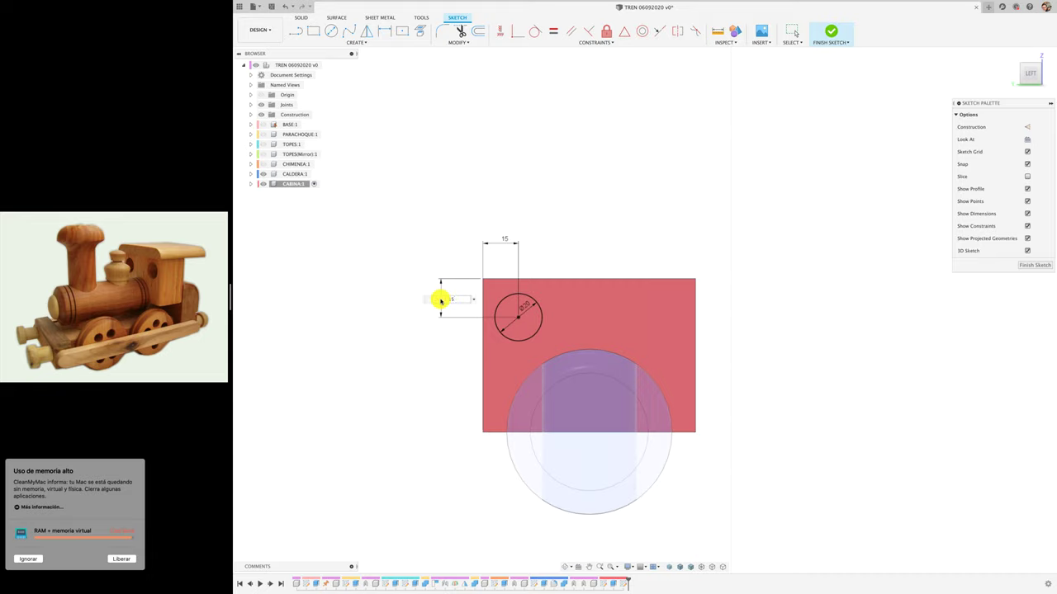
key("Return")
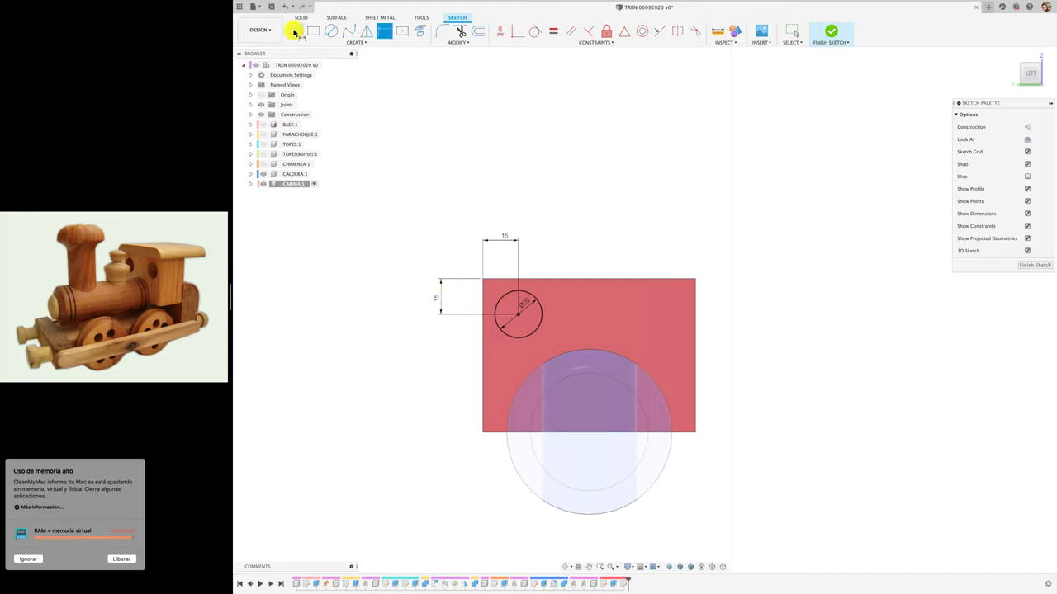
Draw a 16 mm vertical line down from the midpoint of the top edge
left_click(295, 31)
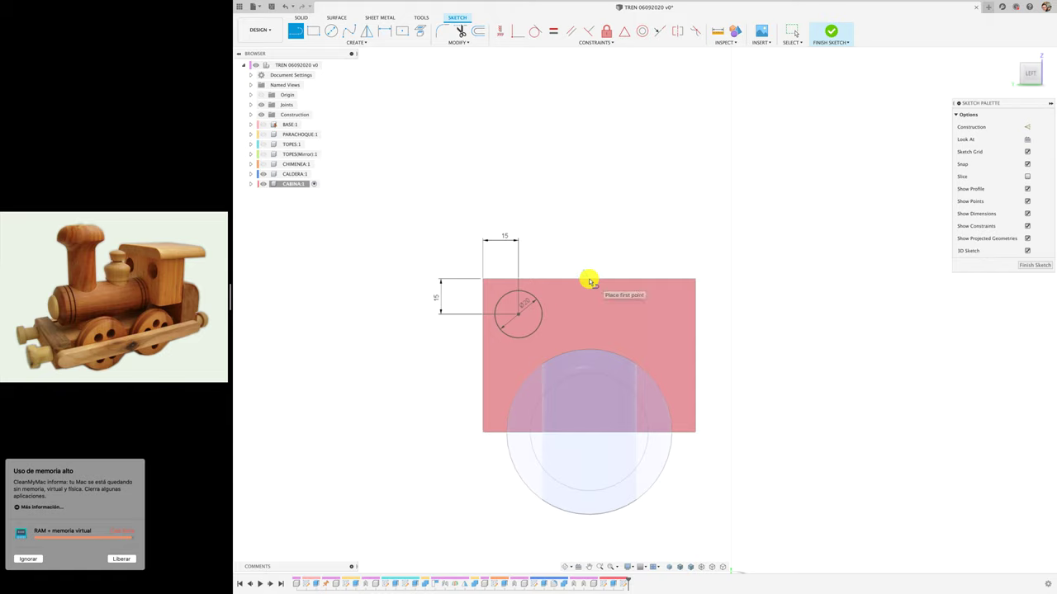
left_click(587, 280)
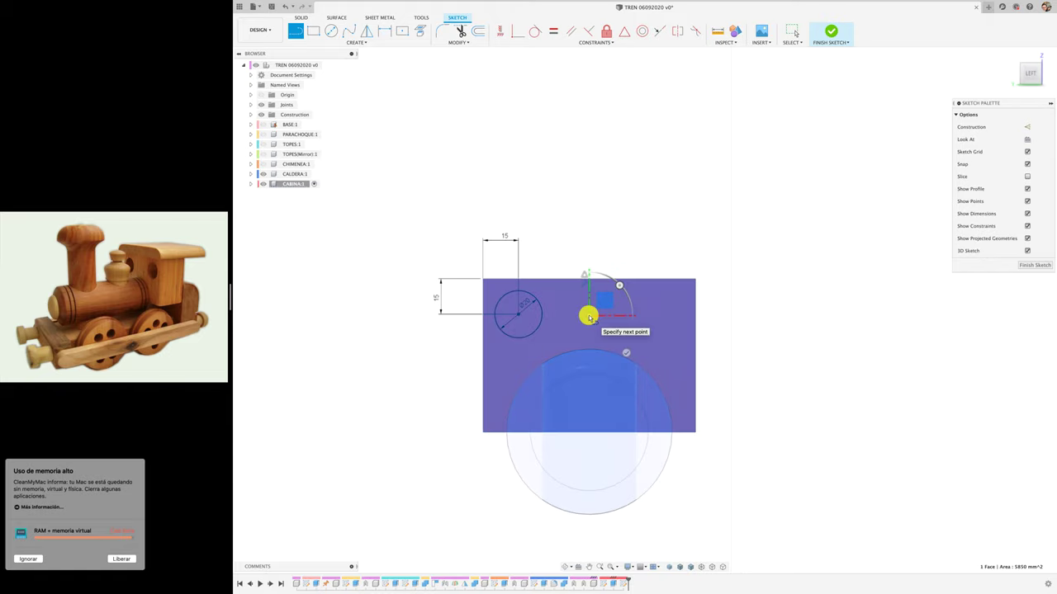
left_click(589, 317)
key("Escape")
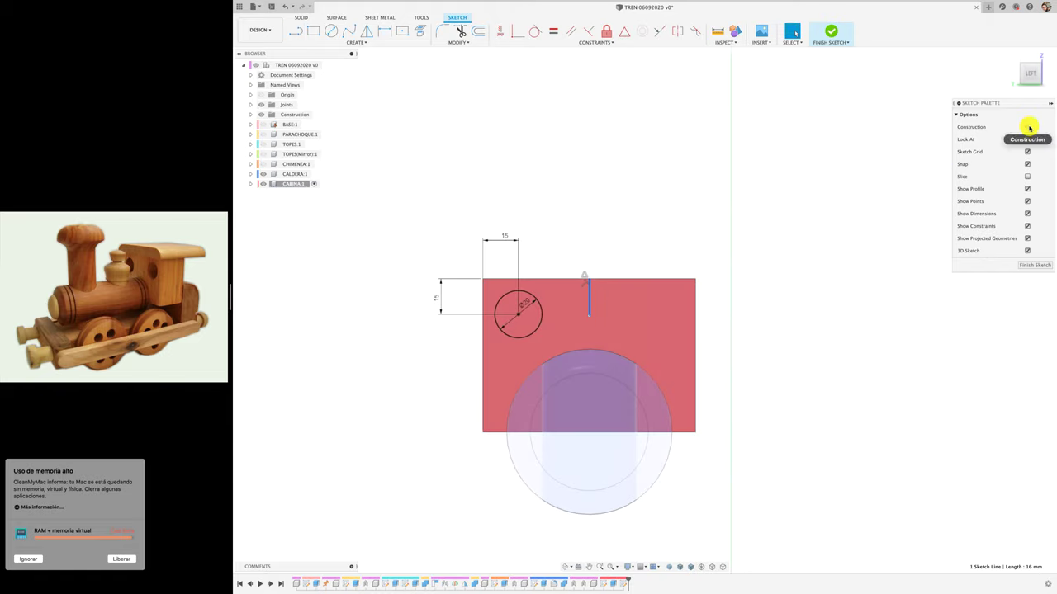
Make the vertical line construction and mirror the 20 mm circle across it
left_click(1027, 127)
left_click(366, 33)
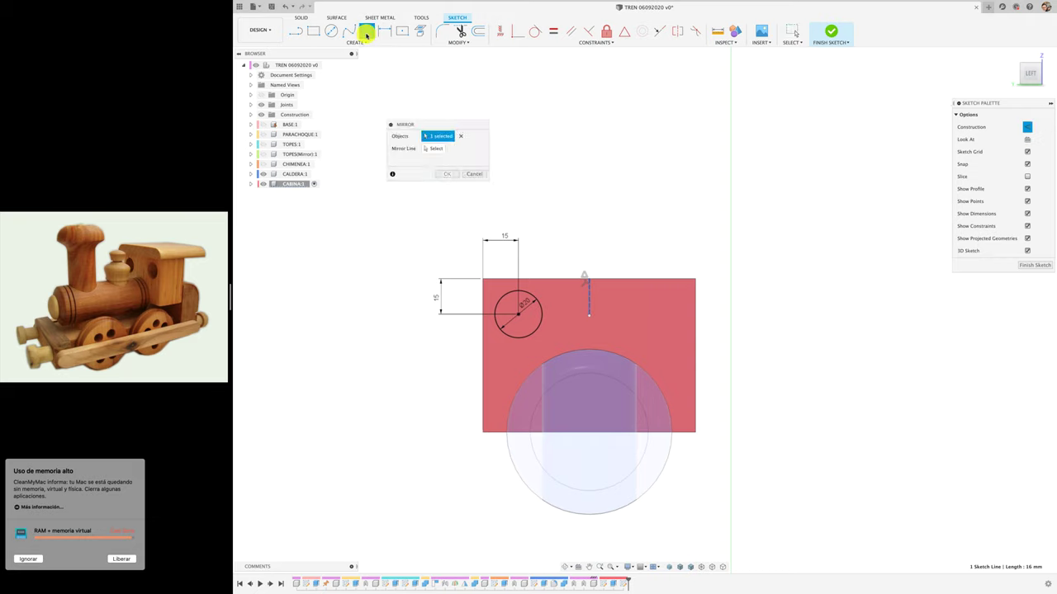
left_click(531, 295)
left_click(437, 156)
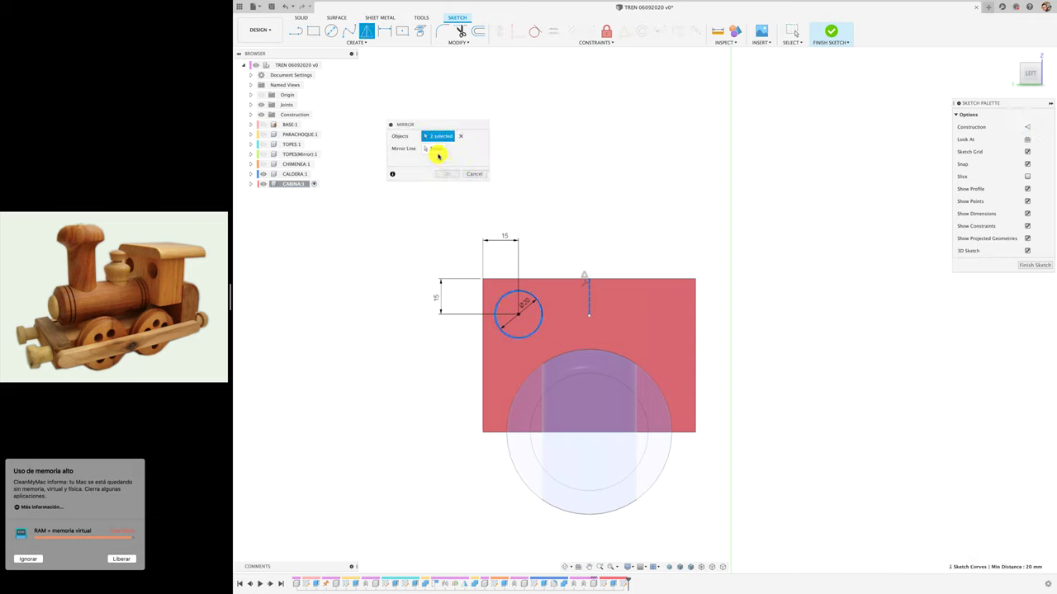
left_click(435, 151)
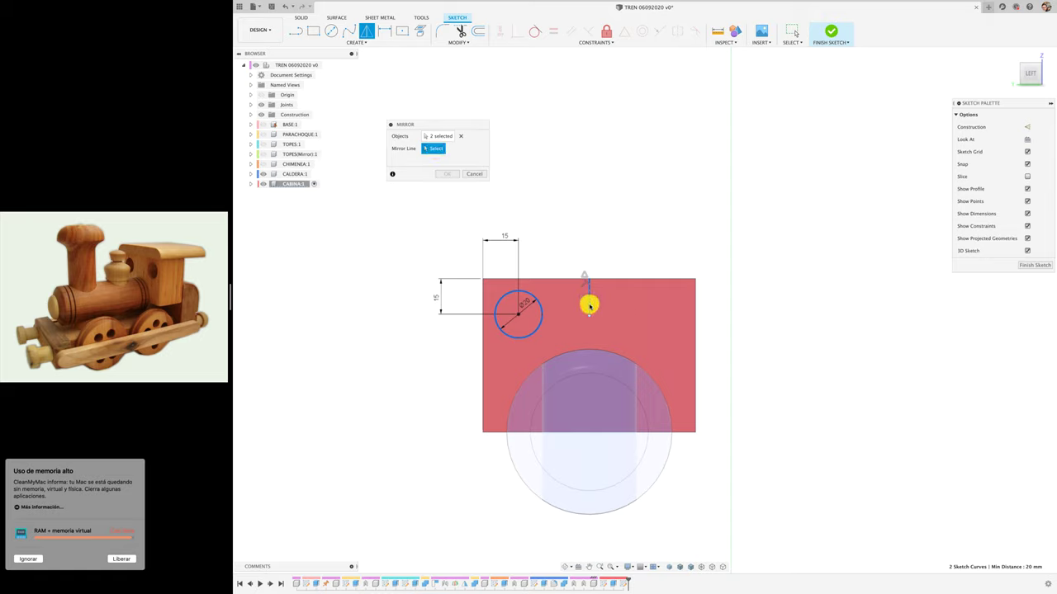
left_click(475, 174)
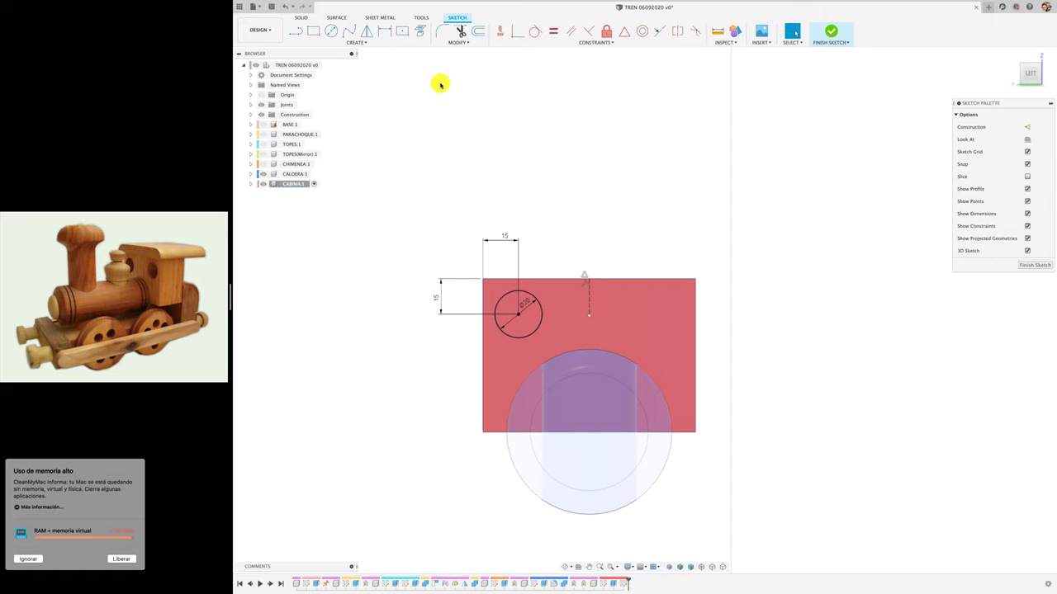
left_click(368, 34)
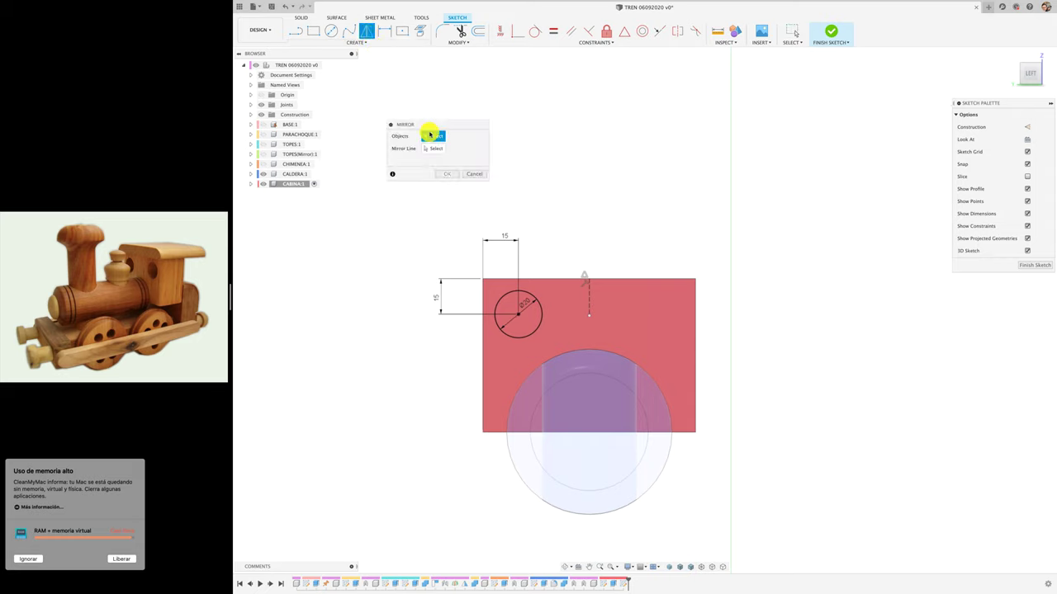
left_click(531, 298)
left_click(435, 148)
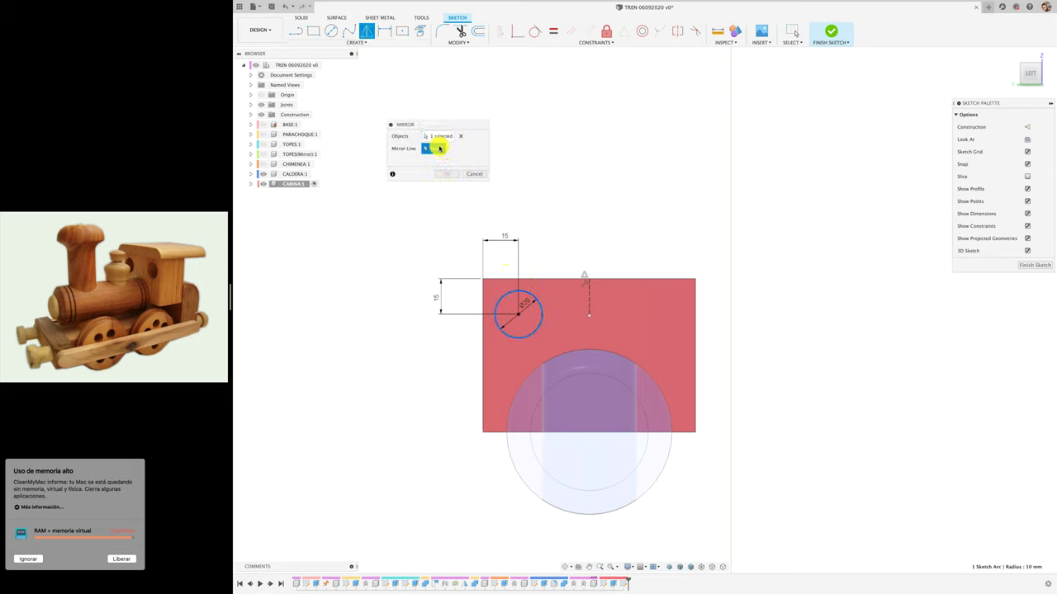
left_click(588, 294)
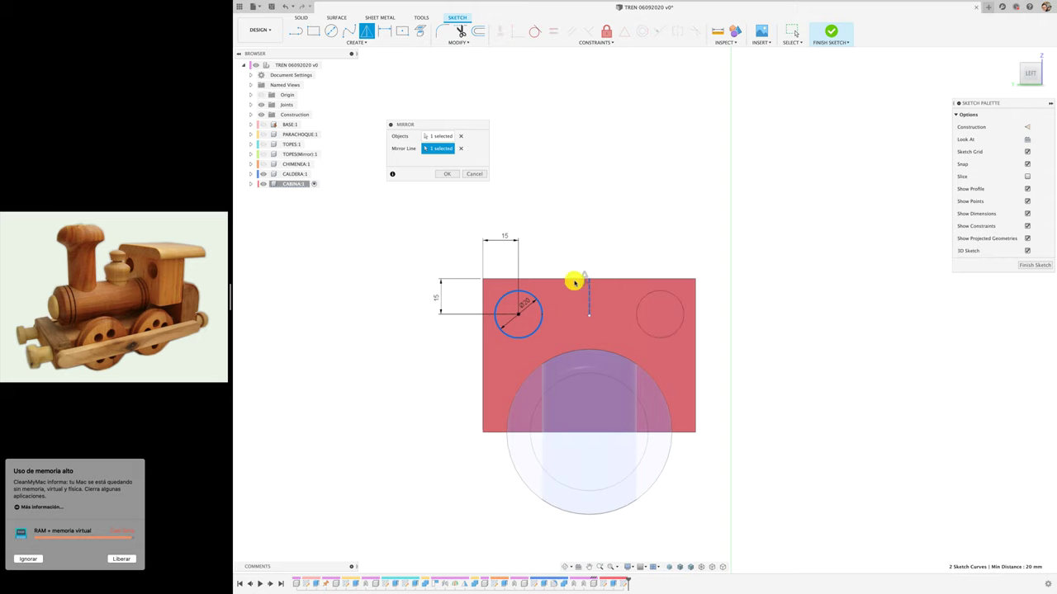
left_click(447, 174)
Extrude both circles as a cut to make two holes in the cabin
scroll(600, 215, "down", 10, "shift")
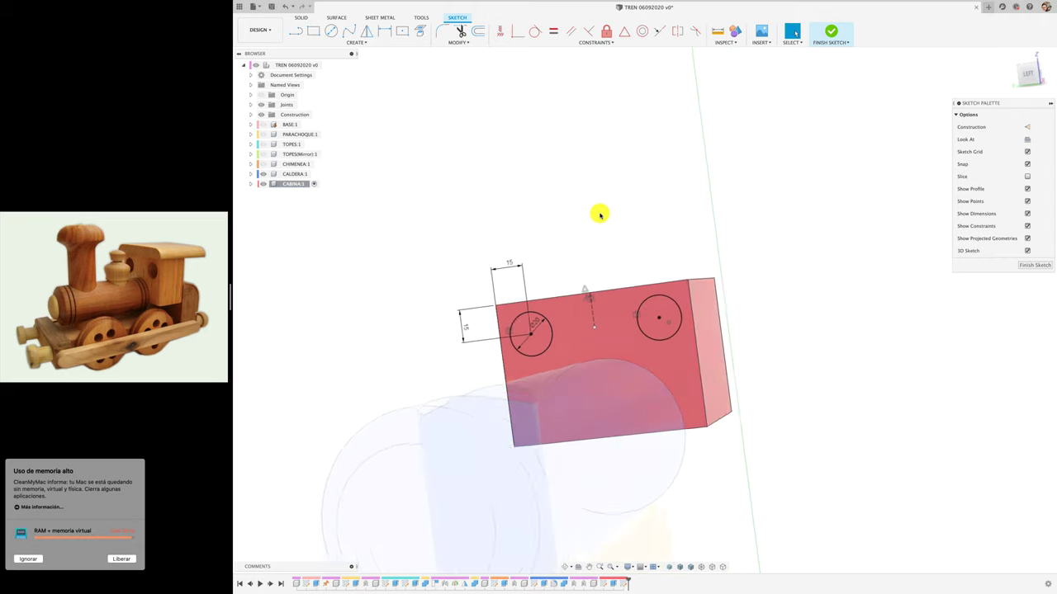
scroll(578, 219, "down", 5, "shift")
scroll(371, 262, "down", 3)
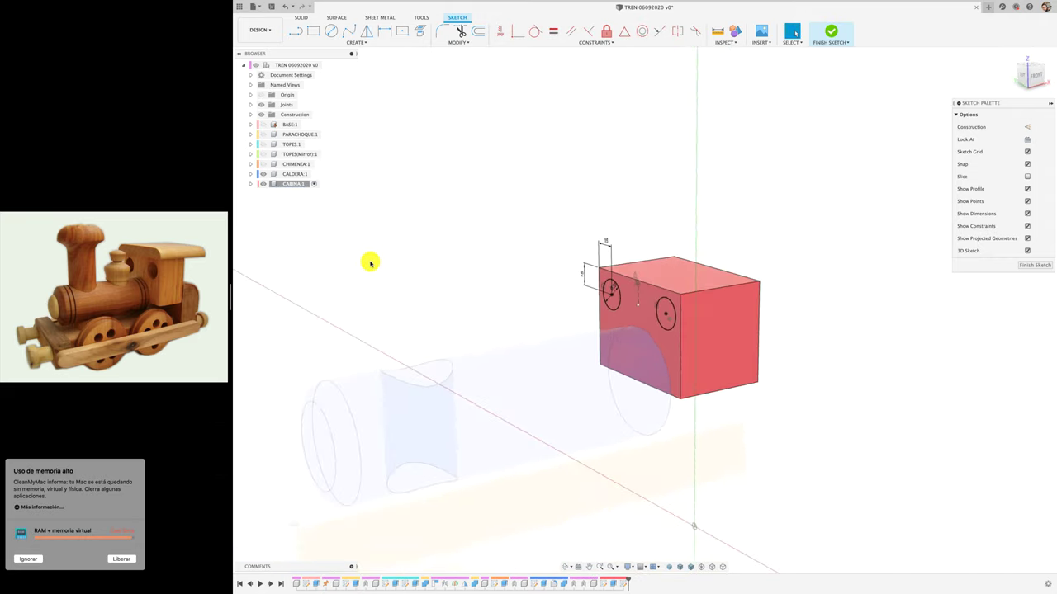
scroll(370, 262, "down", 5, "shift")
key("e")
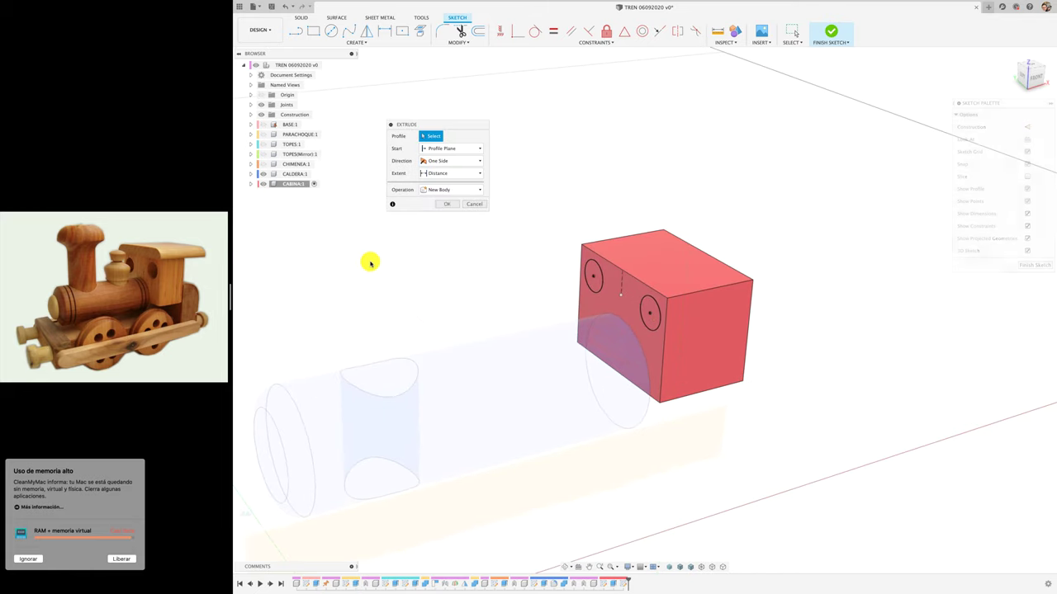
left_click(596, 280)
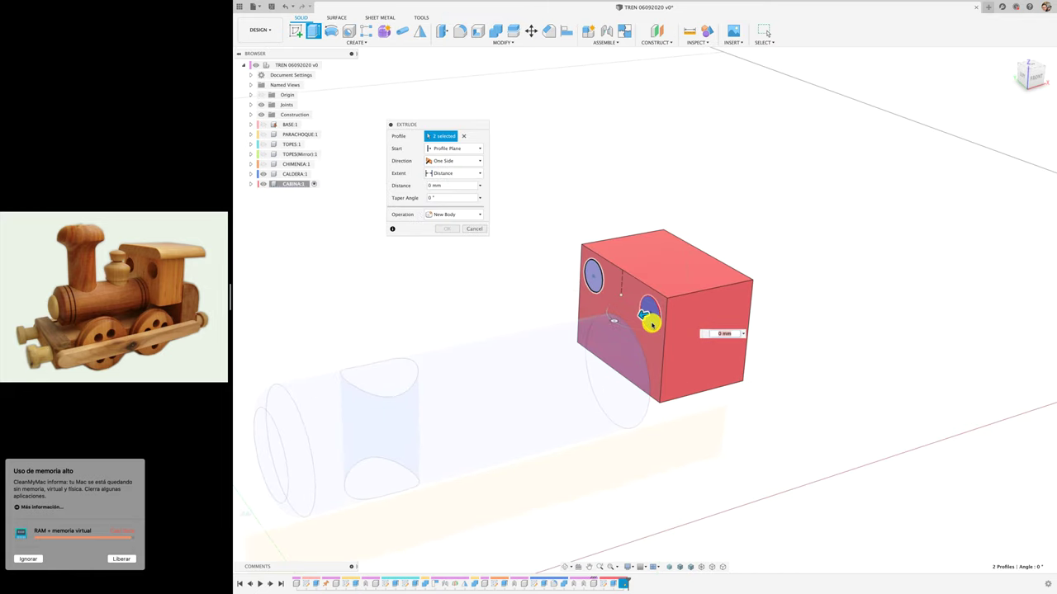
left_click(649, 317)
mouse_move(641, 313)
left_mouse_down()
mouse_move(786, 306)
mouse_move(771, 294)
left_mouse_up()
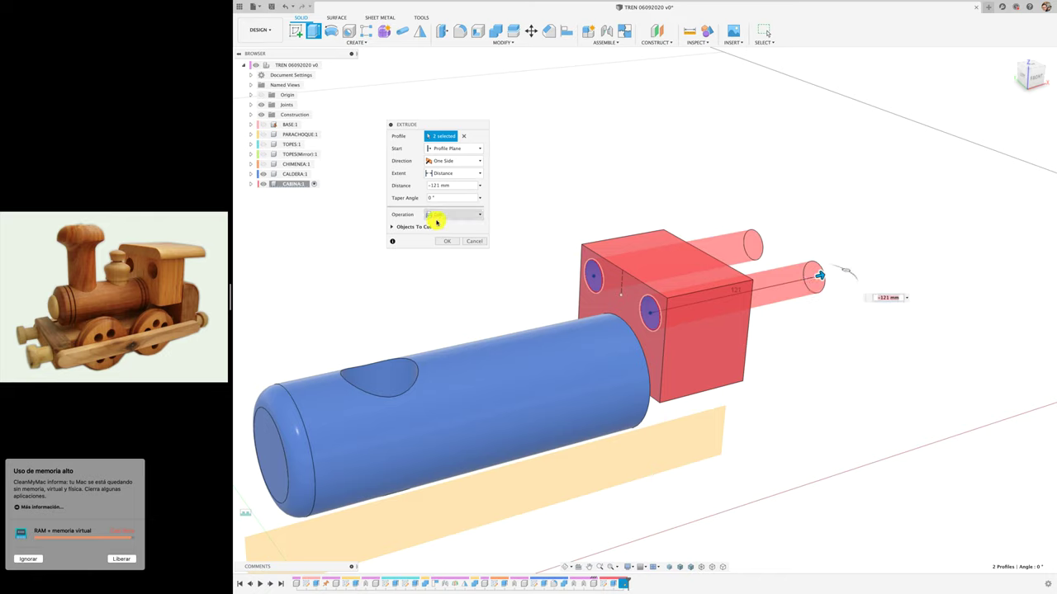
left_click(446, 241)
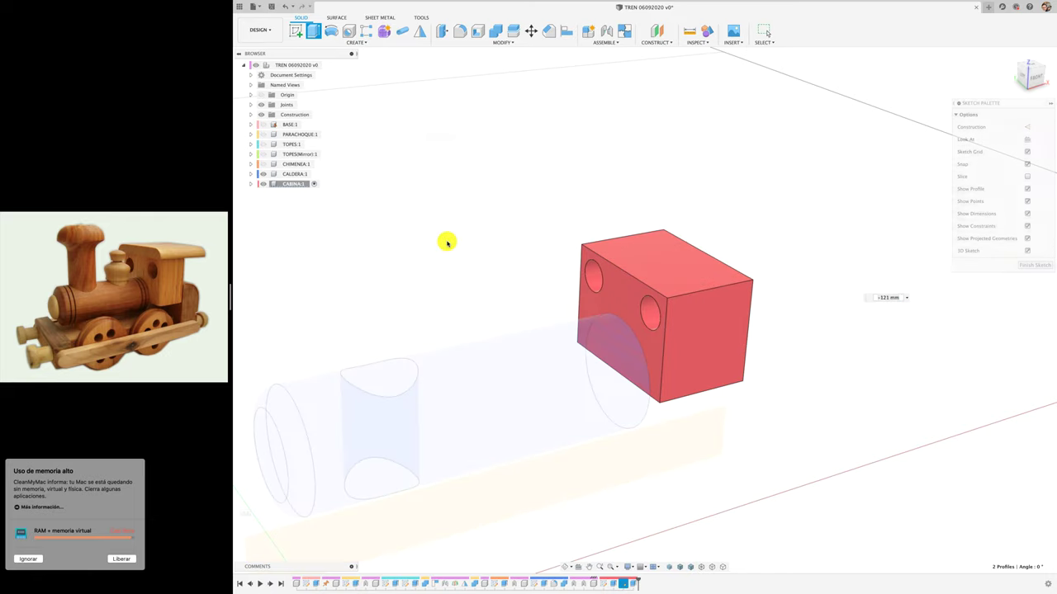
Activate the root assembly and show all the hidden train parts again
double_click(306, 65)
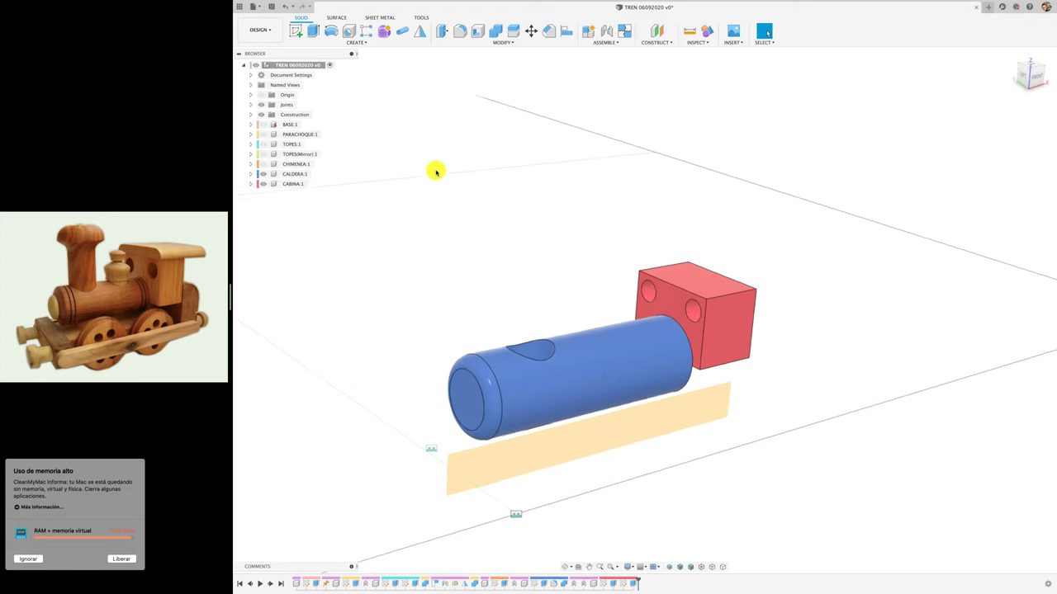
left_click(263, 164)
left_click(263, 154)
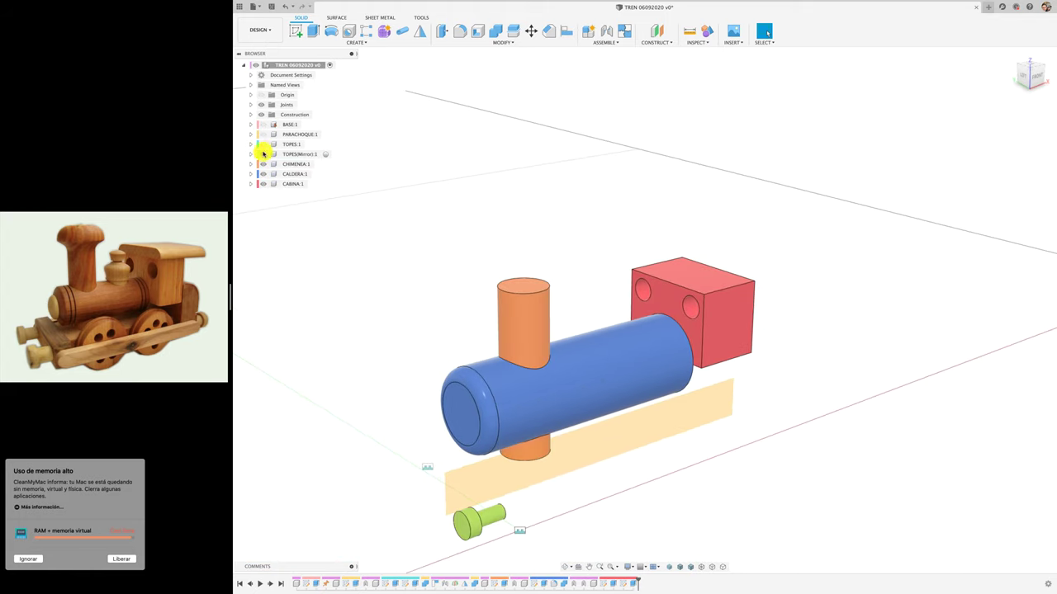
left_click(264, 144)
left_click(263, 134)
left_click(263, 125)
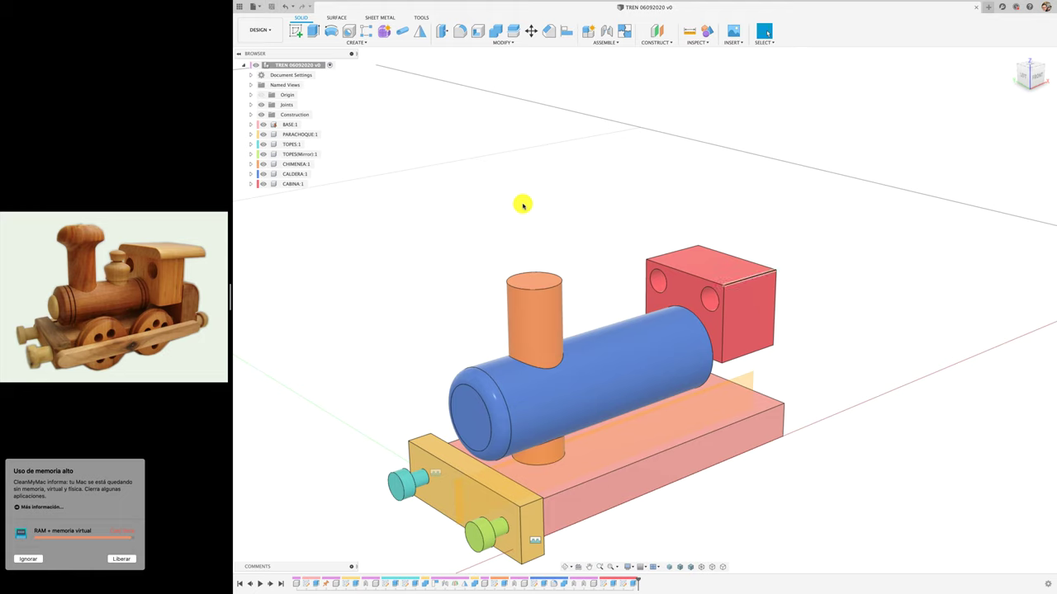
scroll(722, 253, "up", 5)
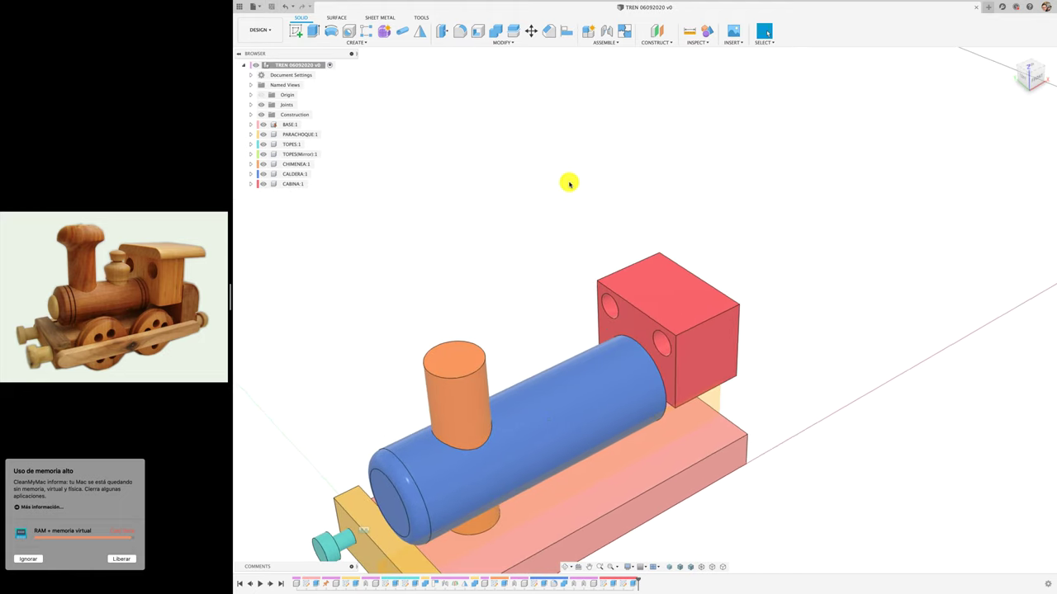
Create a new component named TECHO and start a sketch on the cabin's top face
right_click(312, 65)
left_click(338, 73)
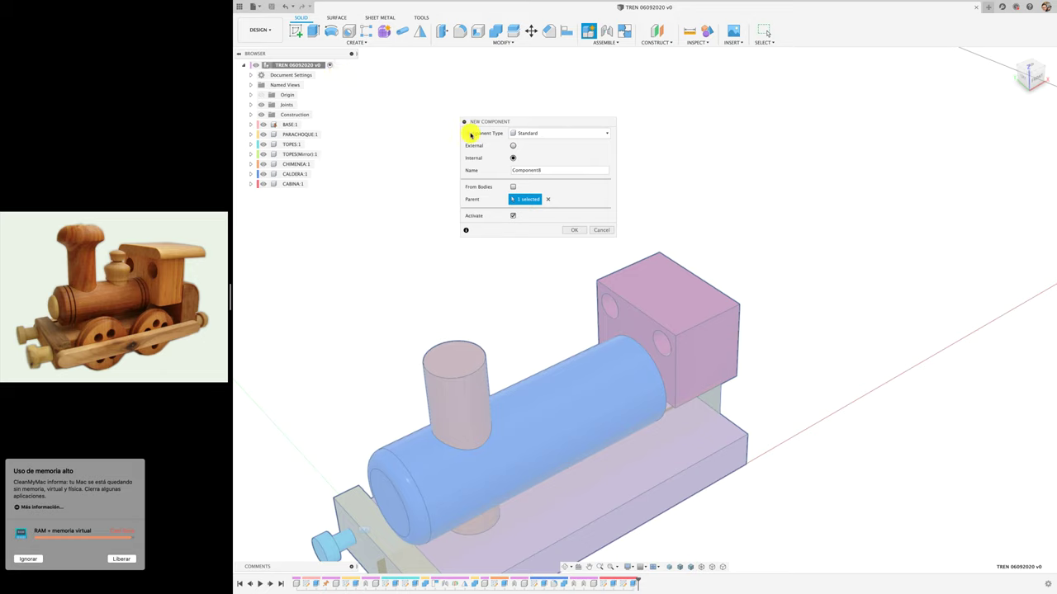
left_click_drag(538, 170, 486, 171)
type("TECHO")
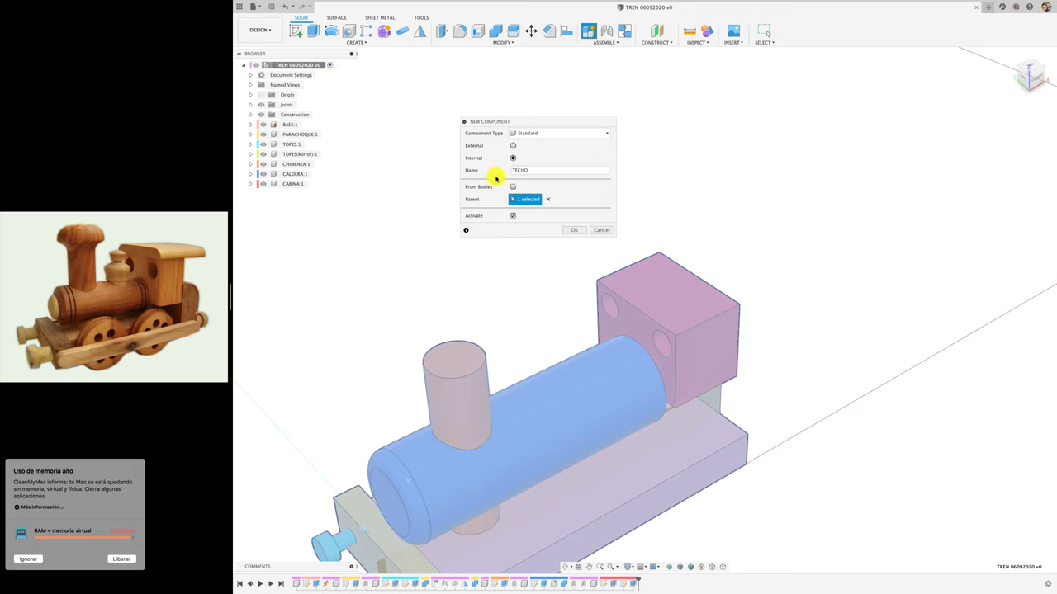
left_click(576, 231)
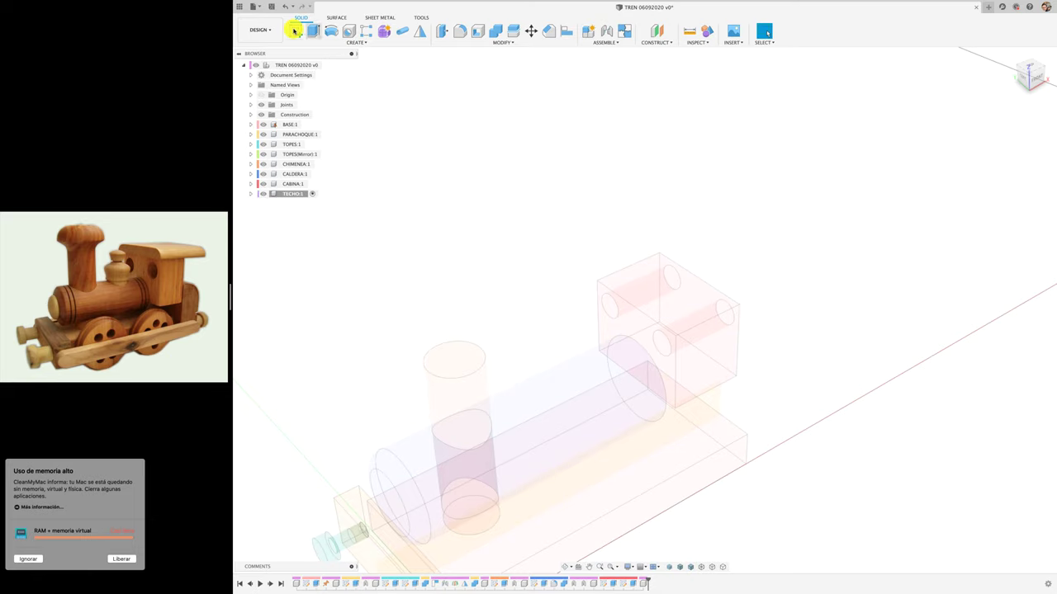
left_click(295, 31)
left_click(637, 273)
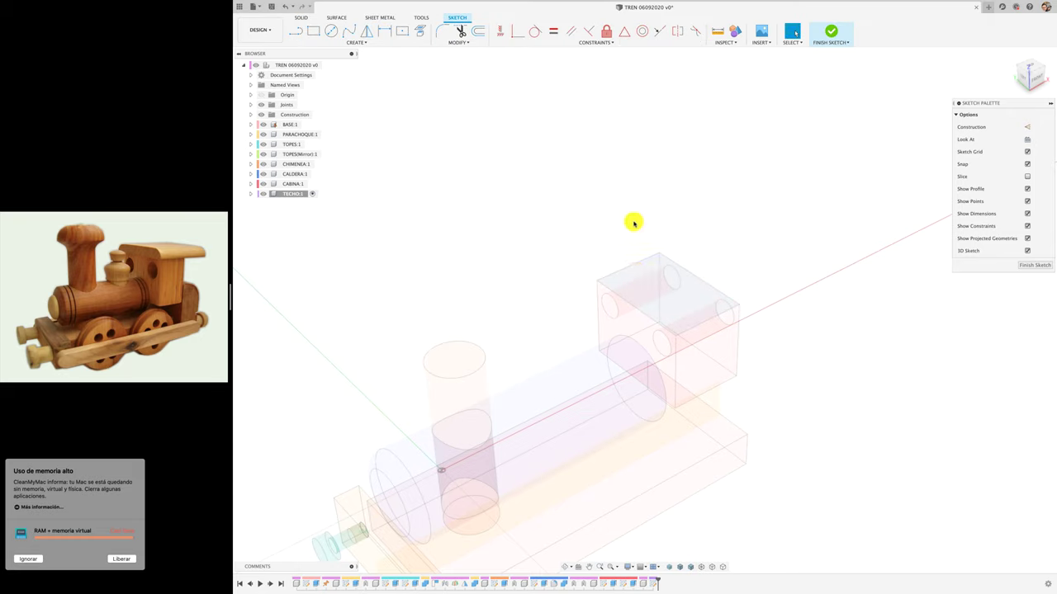
Project the cabin's top face and offset its outline 11 mm outward
key("p")
left_click(640, 289)
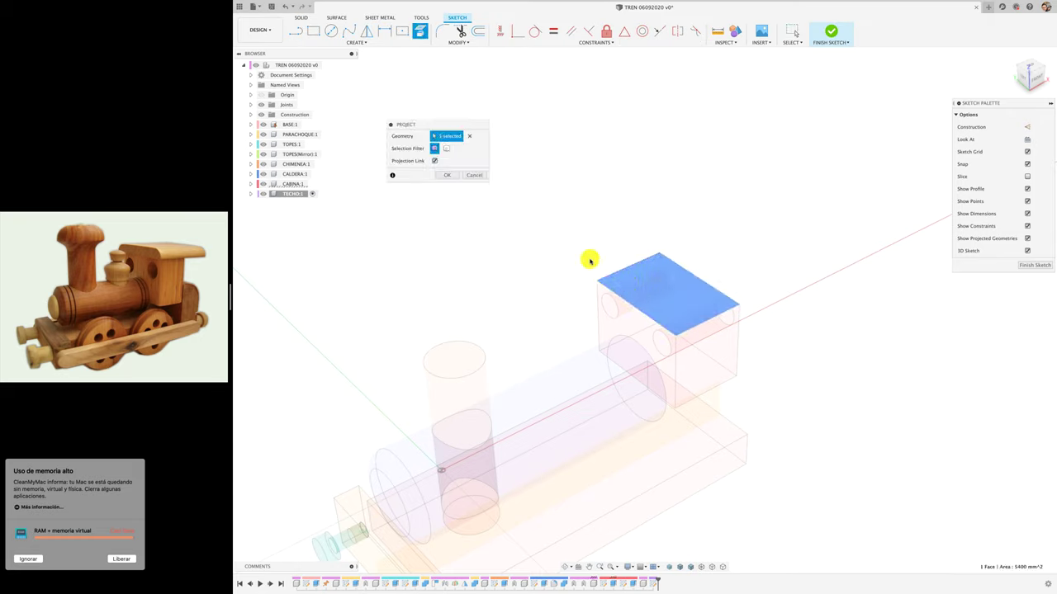
left_click(447, 175)
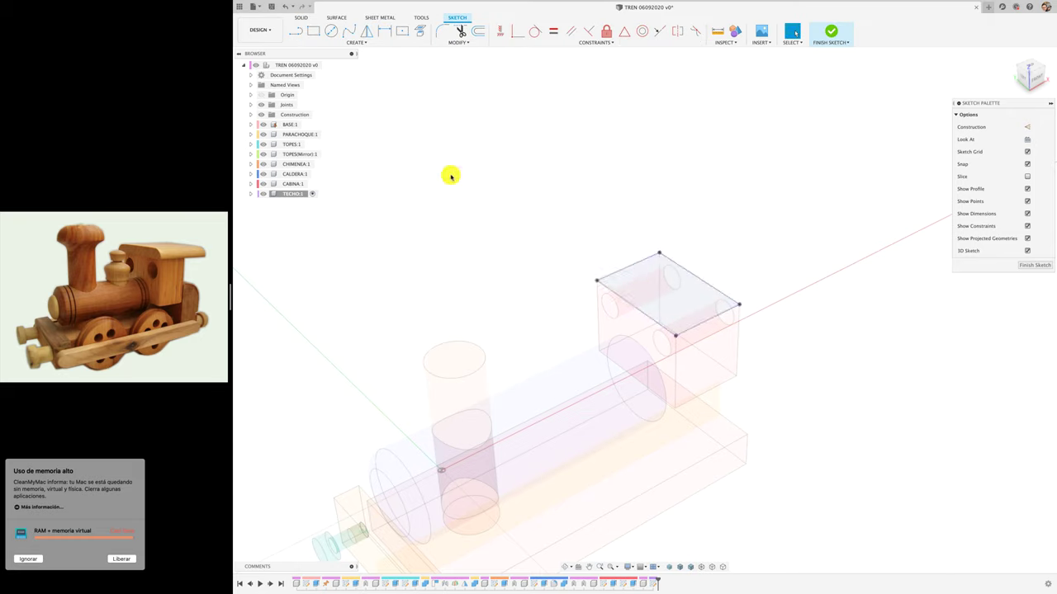
left_click(479, 33)
left_click(623, 265)
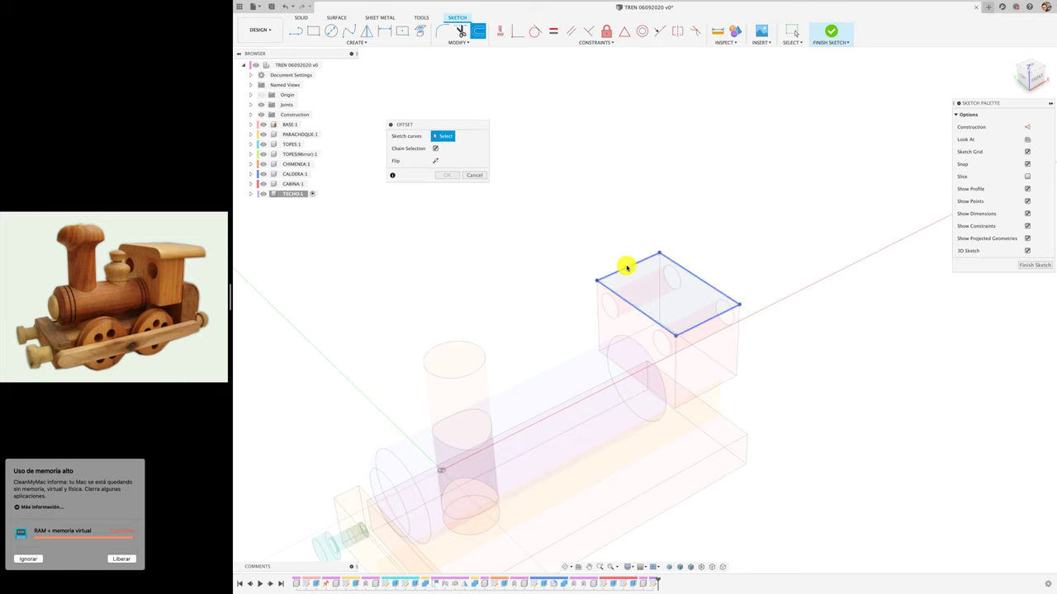
left_click_drag(623, 265, 619, 261)
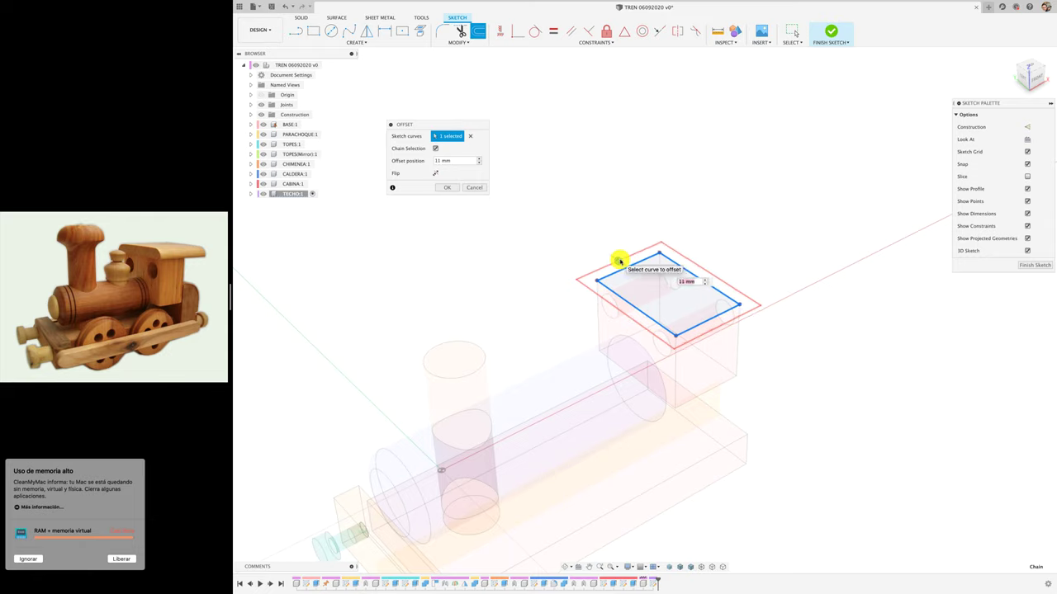
key("Return")
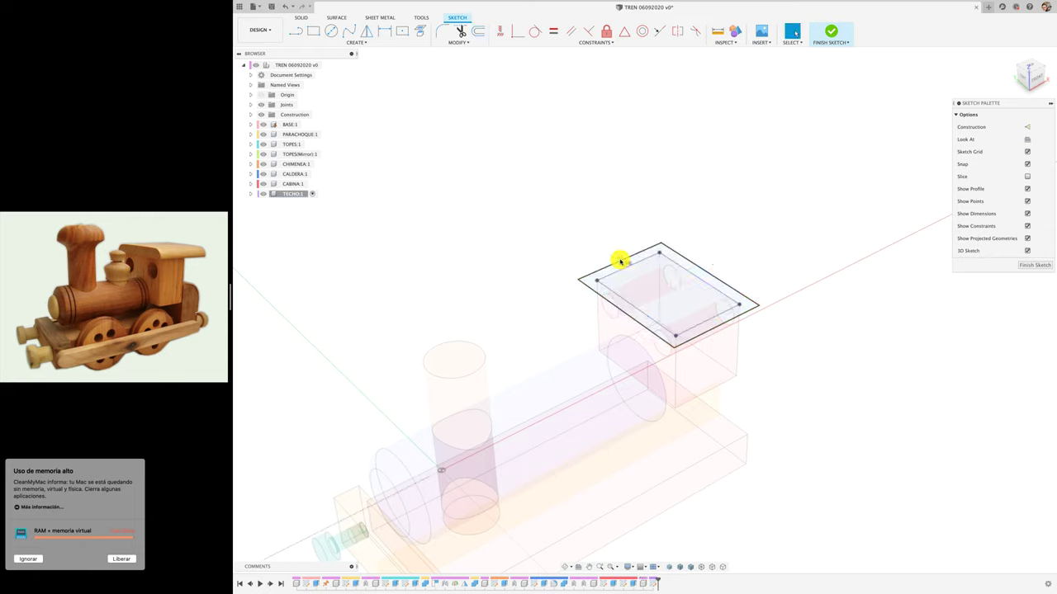
Make one 110 mm outer edge of the offset outline construction geometry
left_click(717, 279)
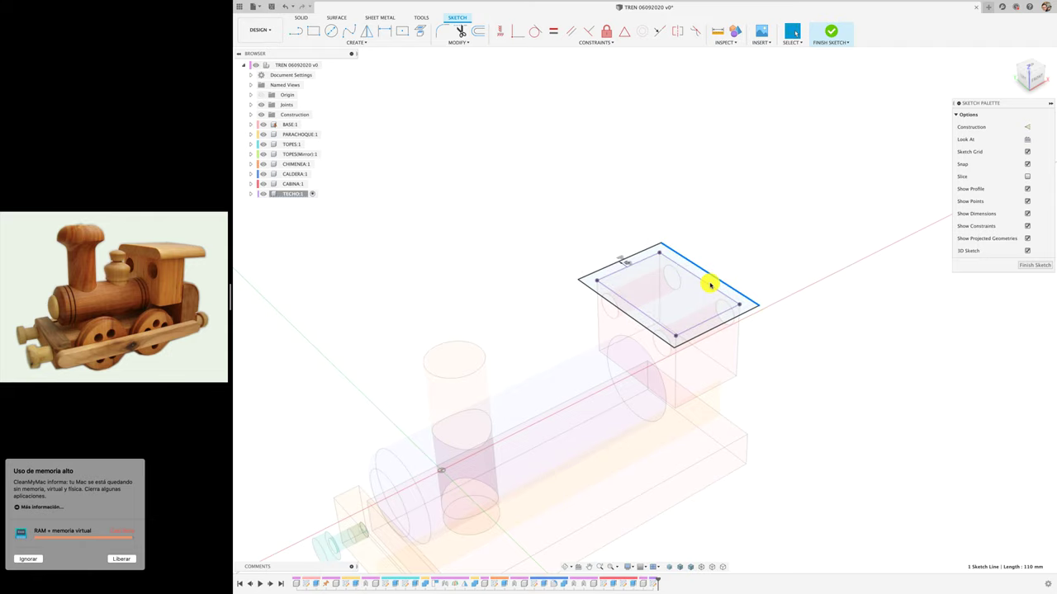
left_click(1026, 127)
scroll(660, 237, "up", 3)
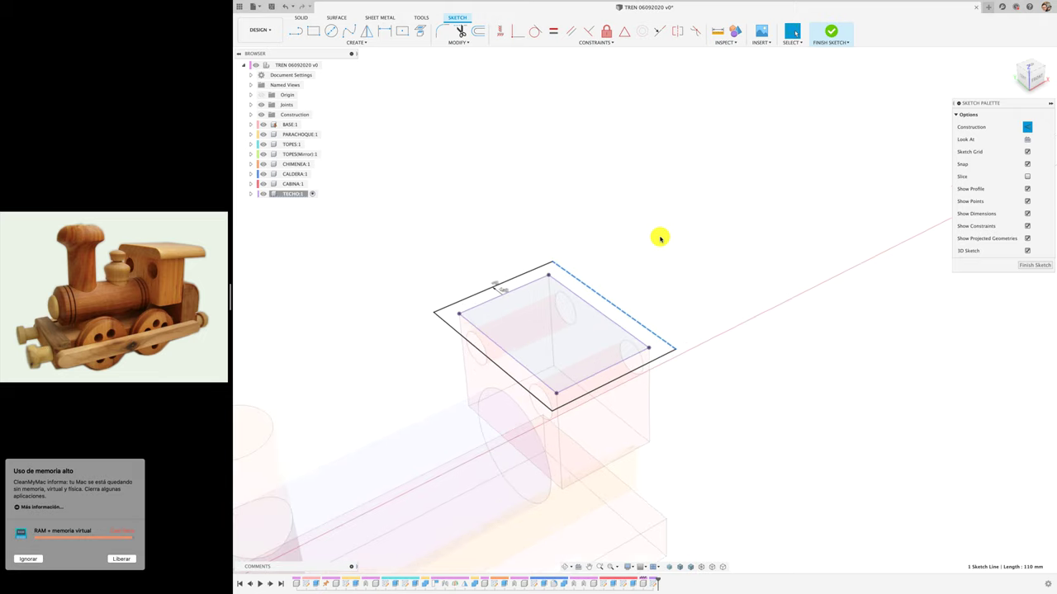
Draw a 20 mm wide strip out from two corners of the roof outline
left_click(294, 30)
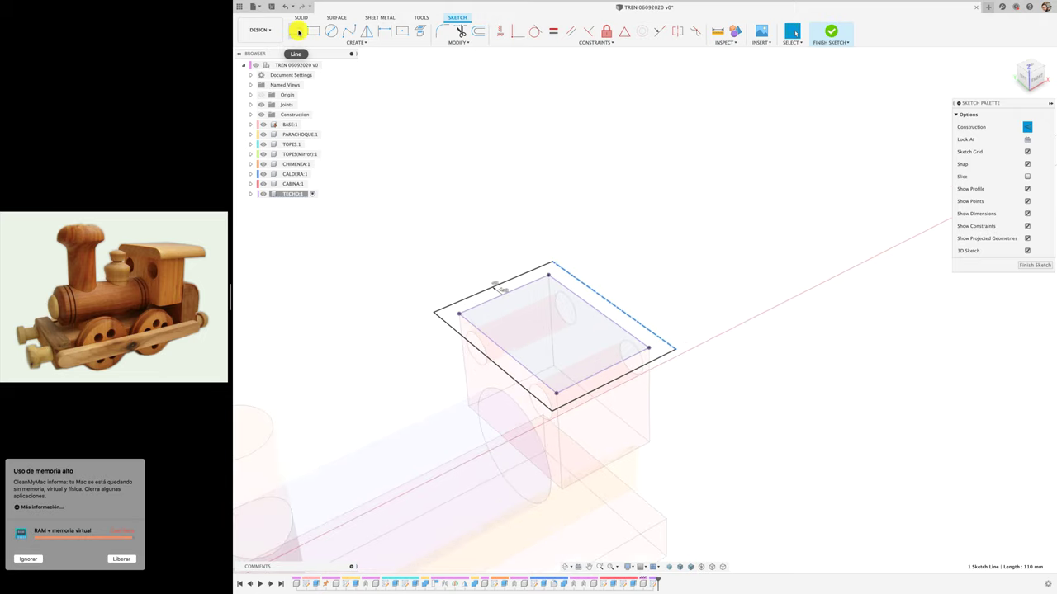
left_click(551, 264)
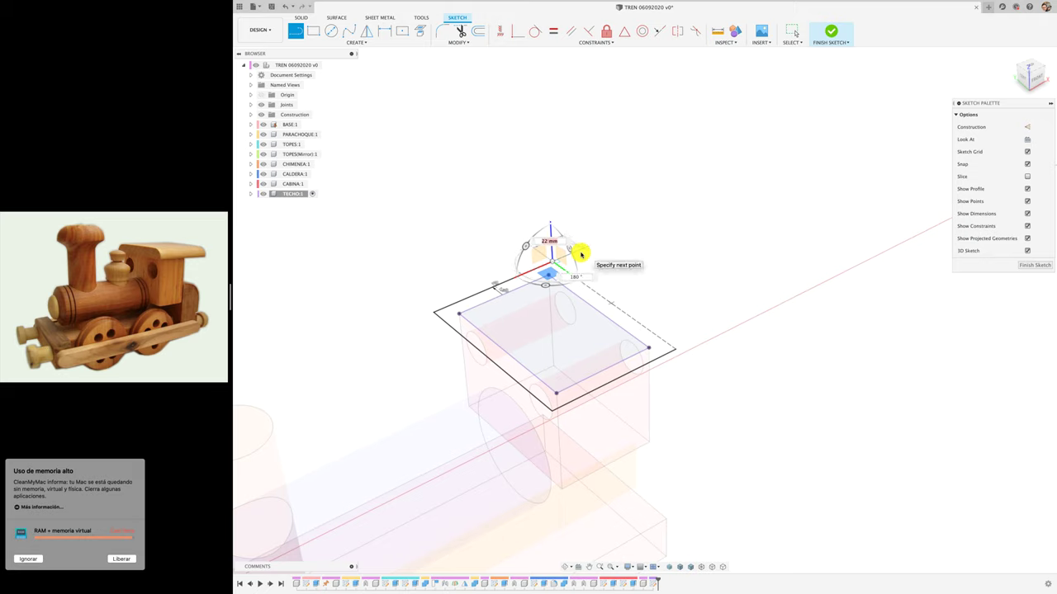
left_click(581, 255)
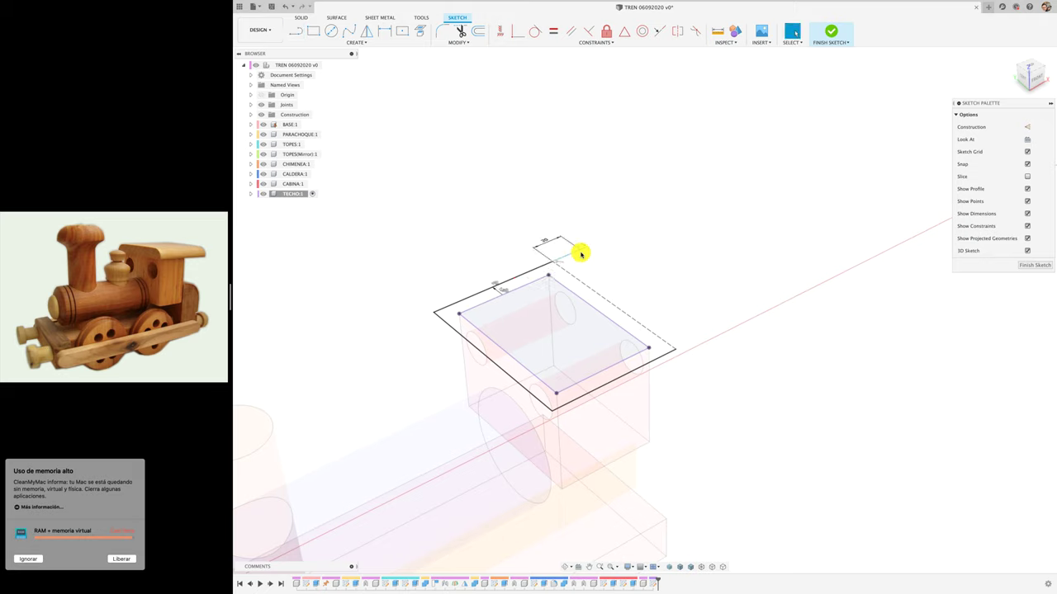
left_click(675, 350)
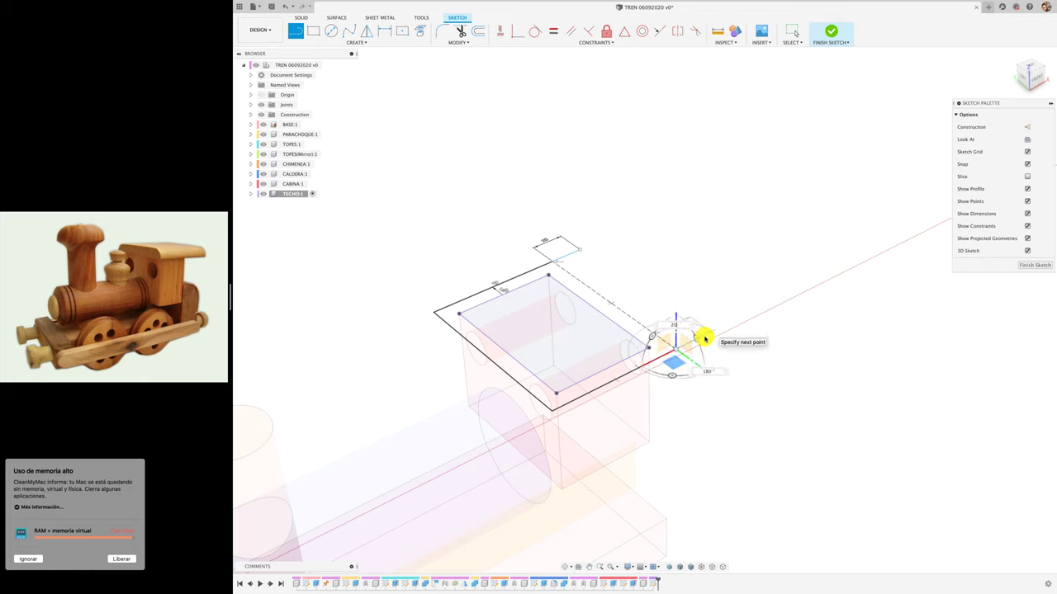
left_click(704, 338)
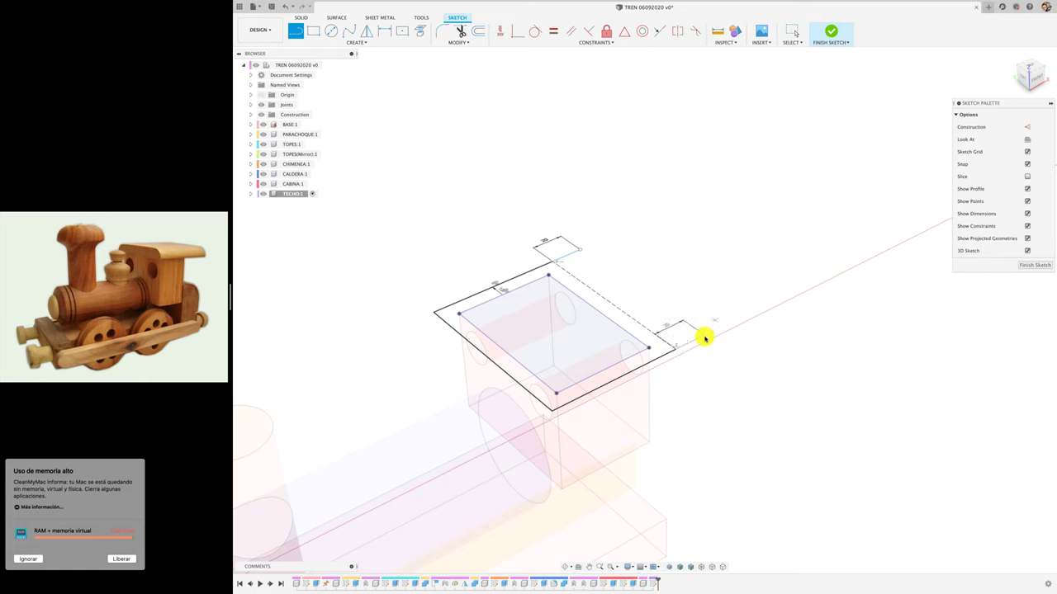
left_click(580, 250)
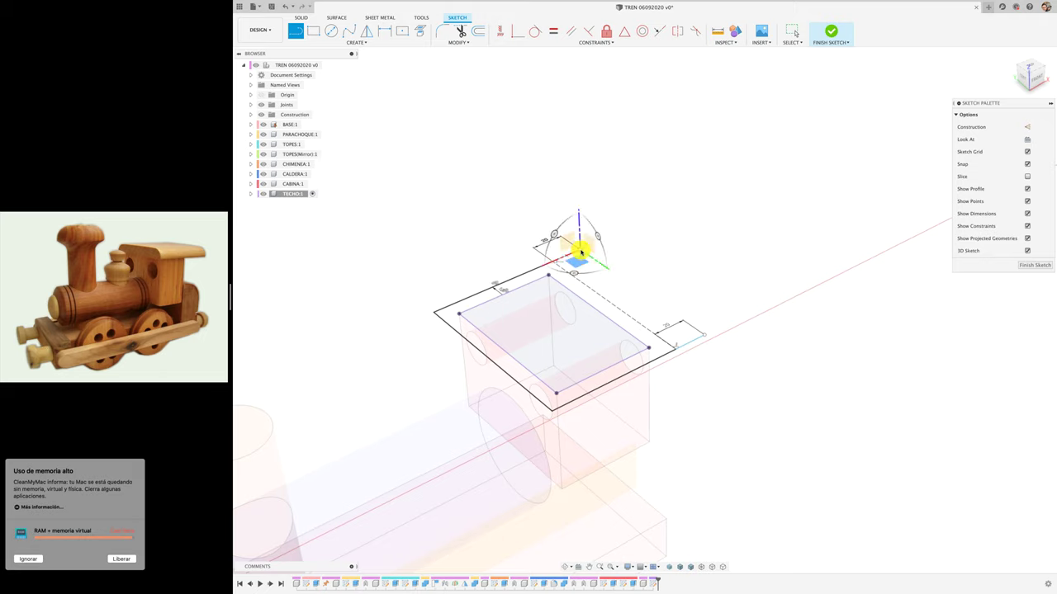
left_click(703, 335)
key("Escape")
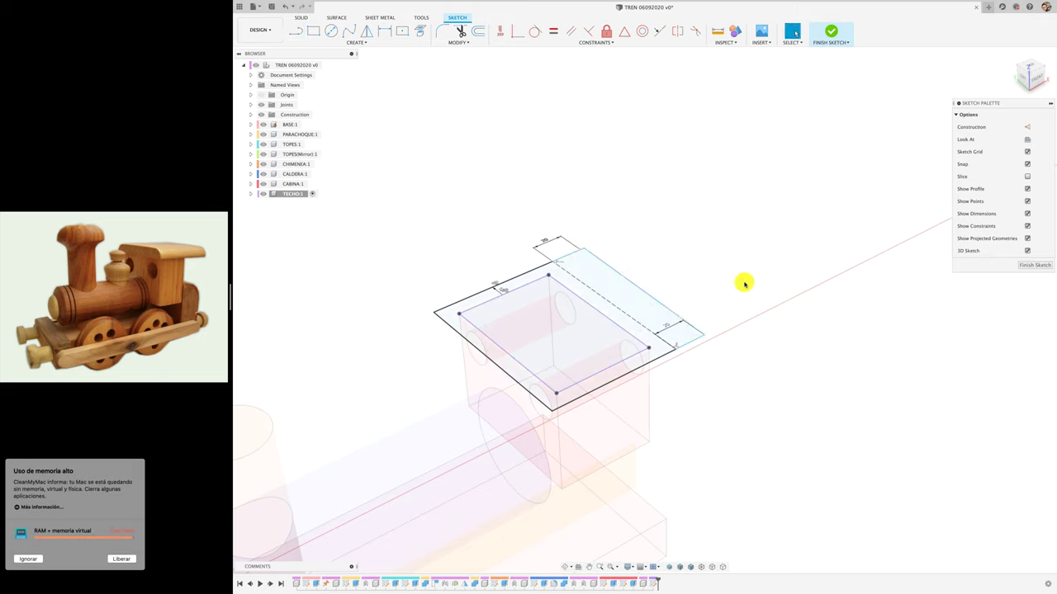
Start an extrusion with both closed roof profiles selected
key("e")
left_click(660, 312)
left_click(611, 347)
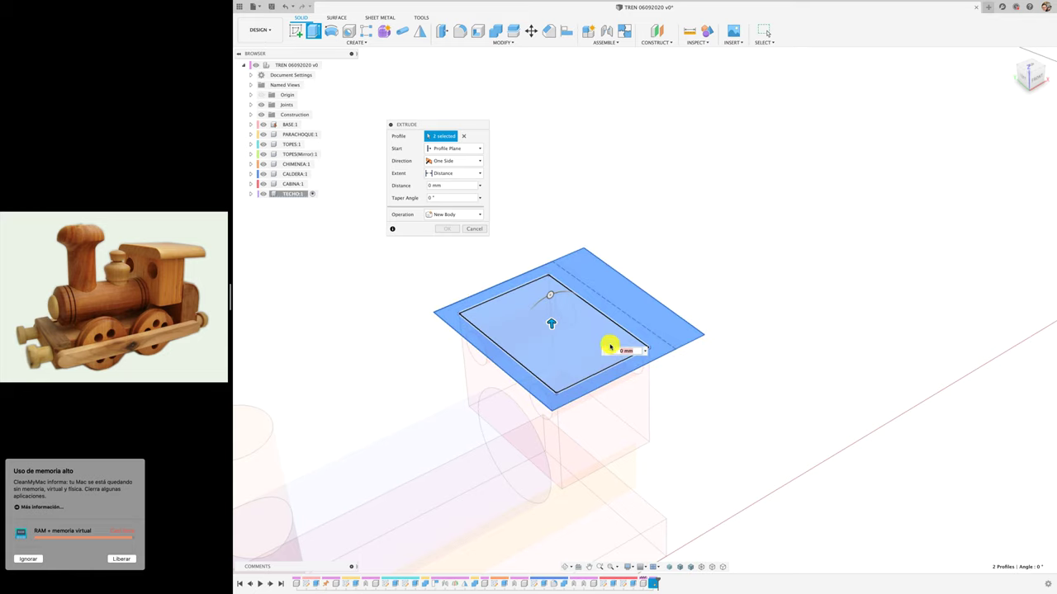
Extrude the roof profiles 12 mm thick as a new body
left_click_drag(551, 324, 549, 302)
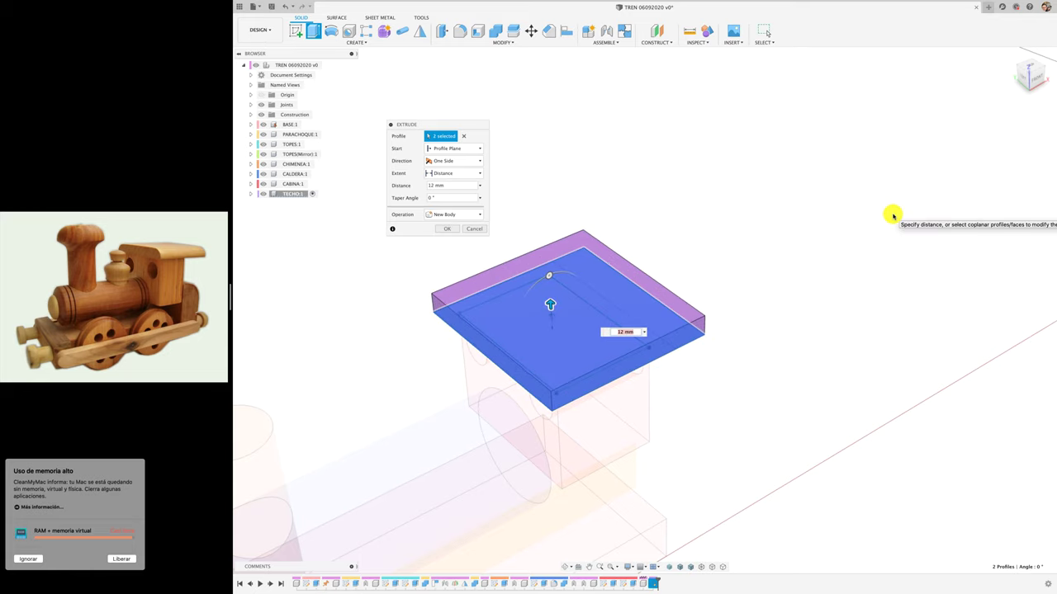
scroll(892, 215, "up", 3, "shift")
scroll(893, 215, "up", 3, "shift")
scroll(892, 216, "up", 3, "shift")
scroll(892, 216, "up", 2, "shift")
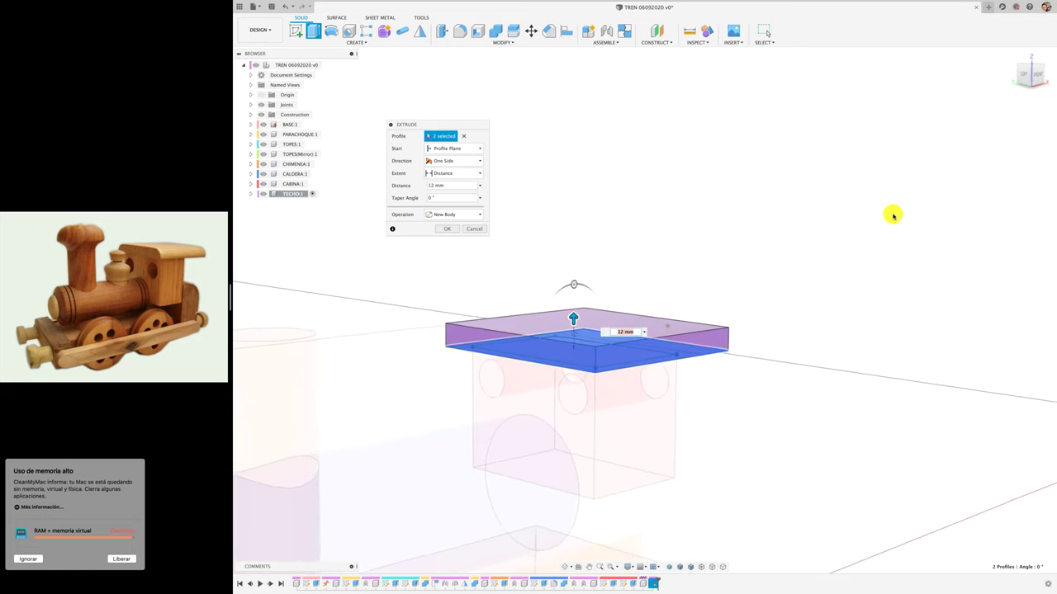
scroll(892, 215, "up", 2, "shift")
scroll(893, 215, "up", 1, "shift")
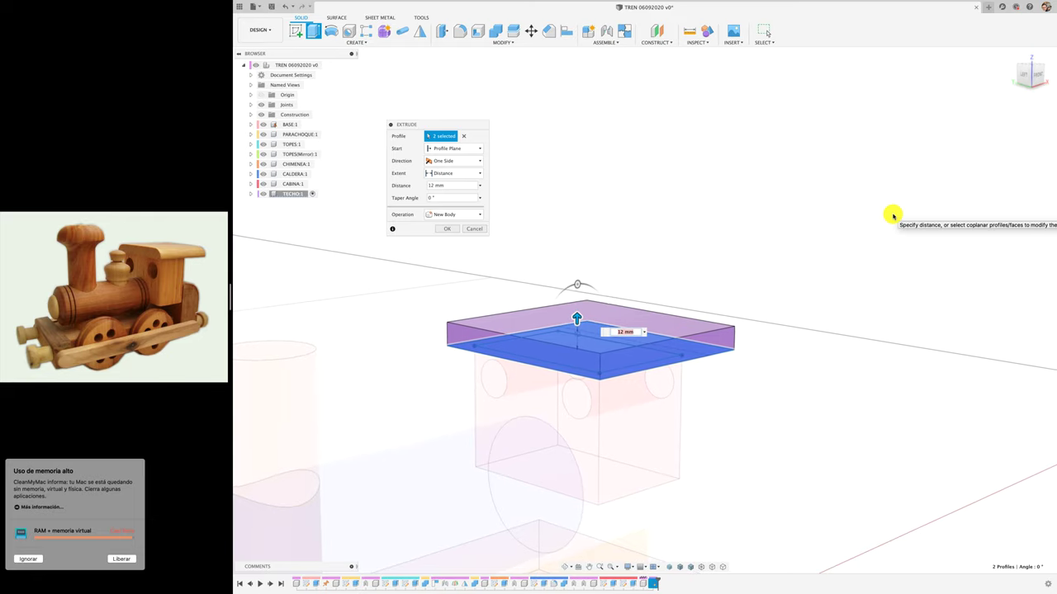
left_click(453, 229)
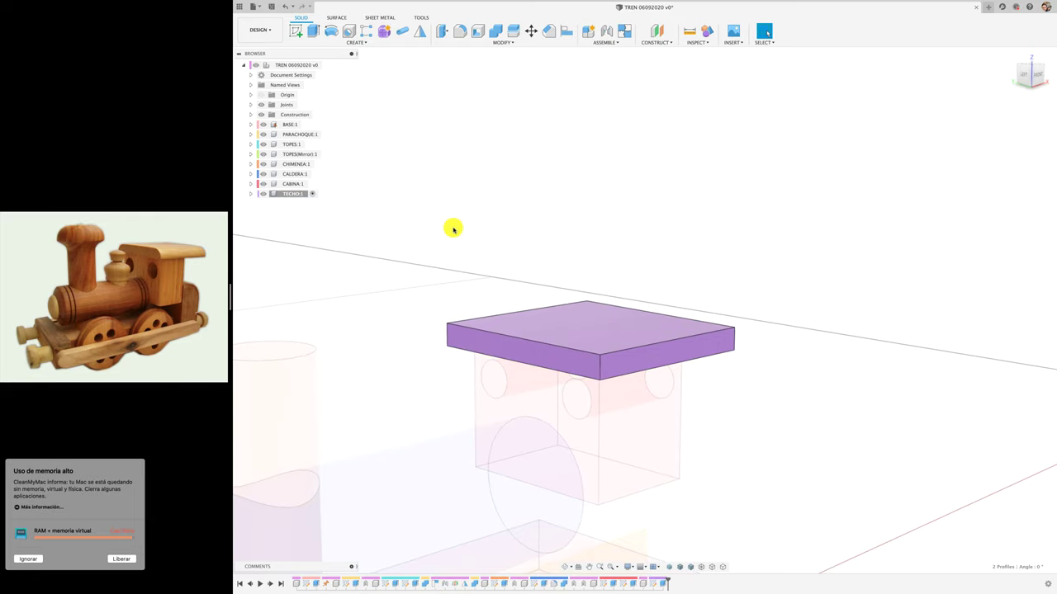
Round two opposite top edges of the roof slab with a 12 mm fillet
left_click(459, 31)
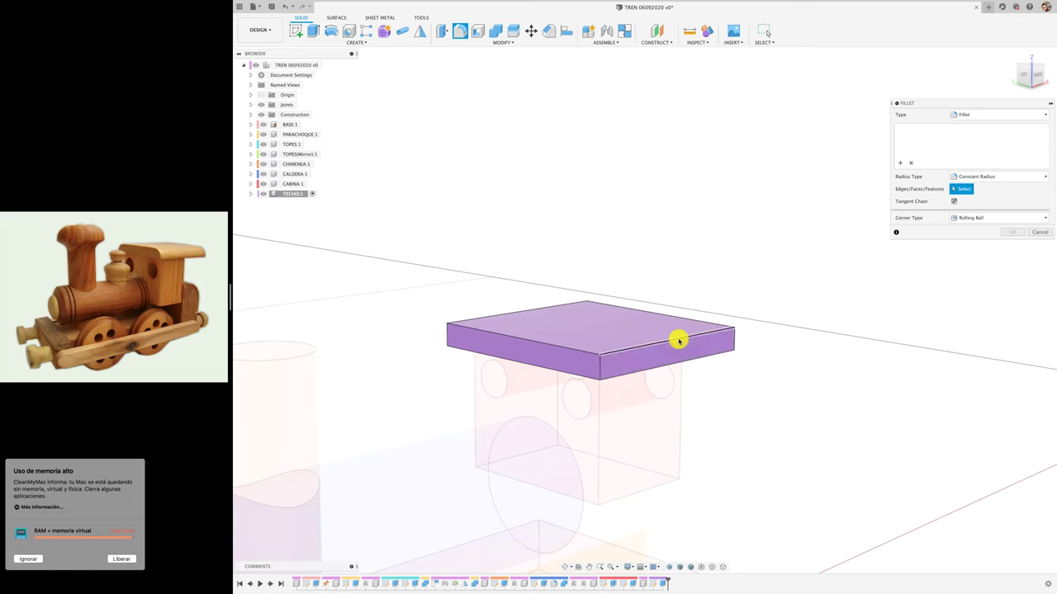
left_click(680, 339)
left_click(517, 313)
type("8")
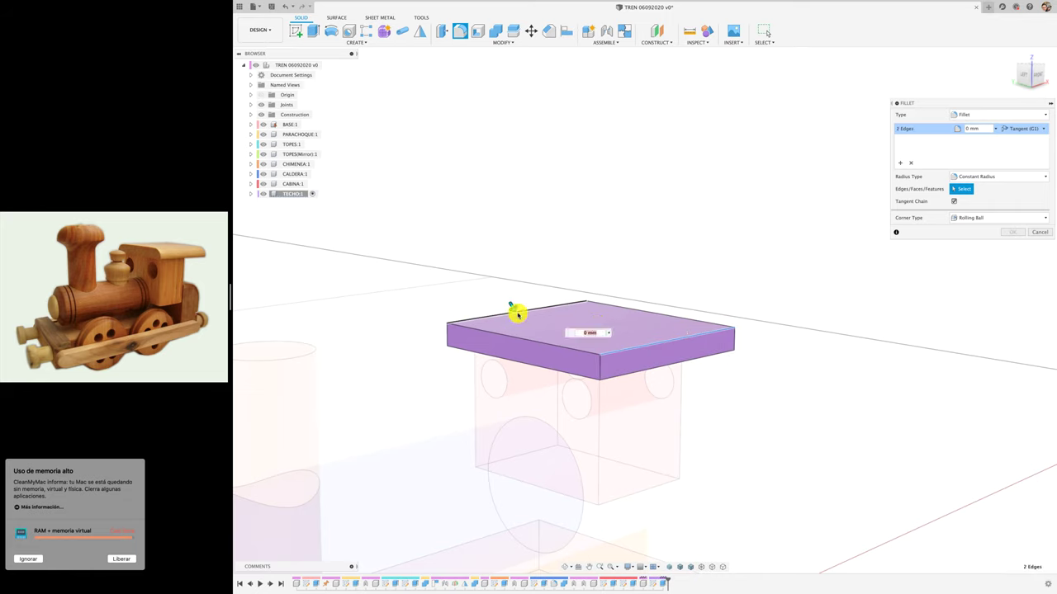
key("BackSpace")
type("13")
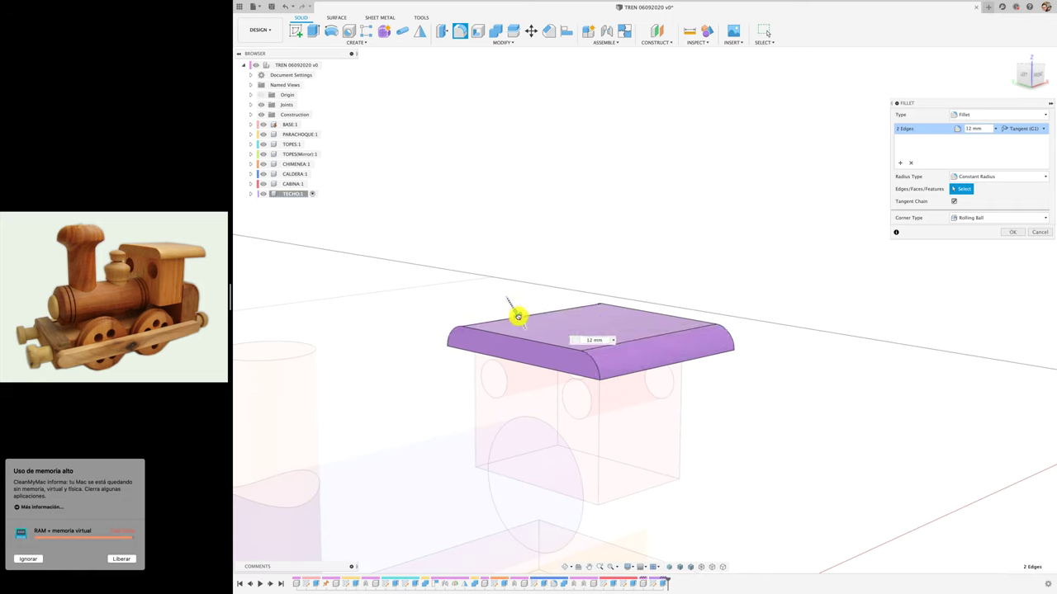
key("BackSpace")
type("3")
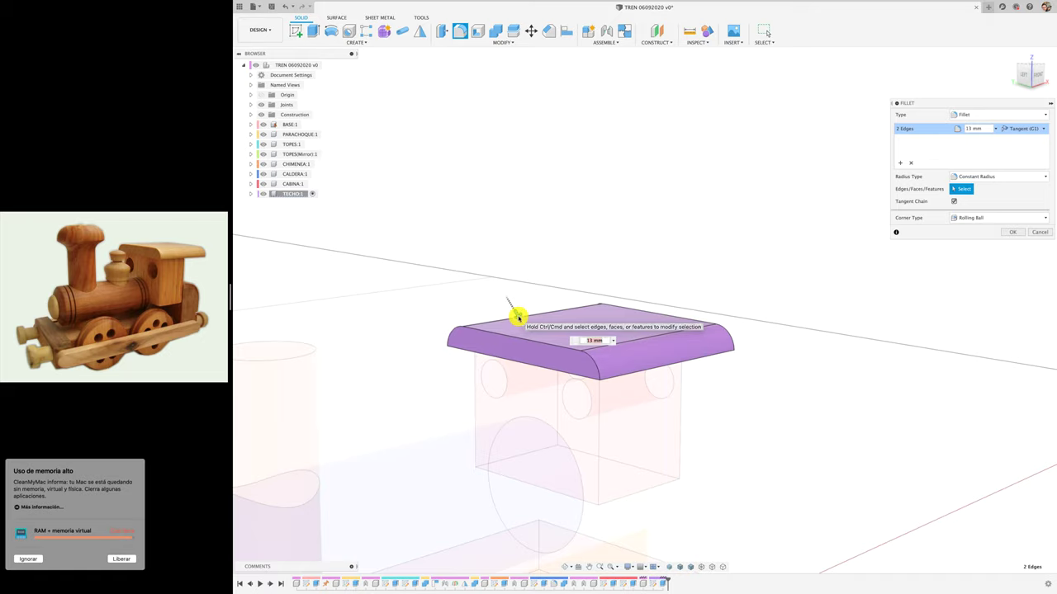
type("2")
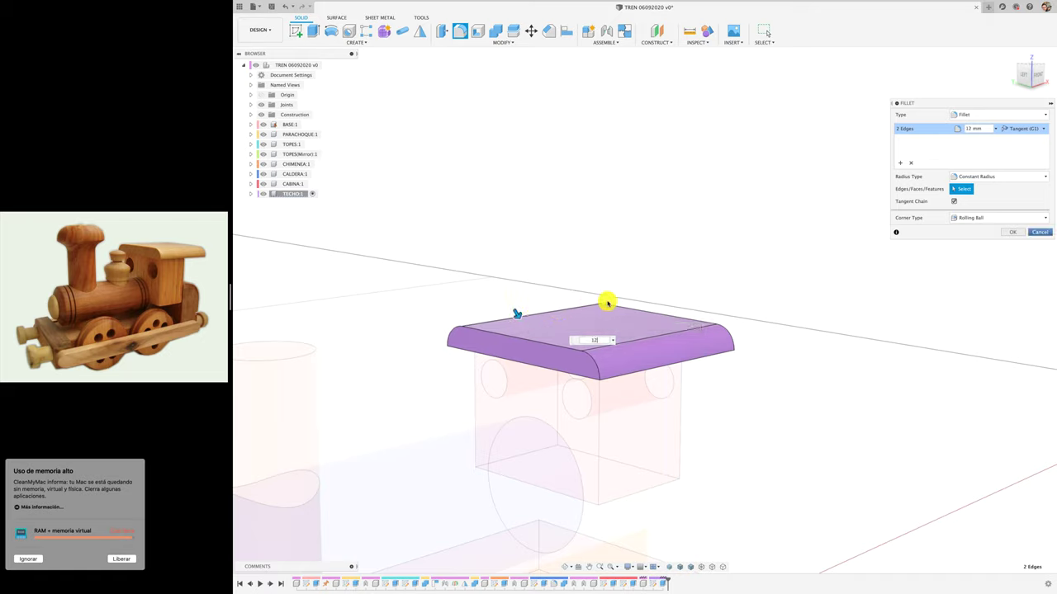
left_click(1012, 232)
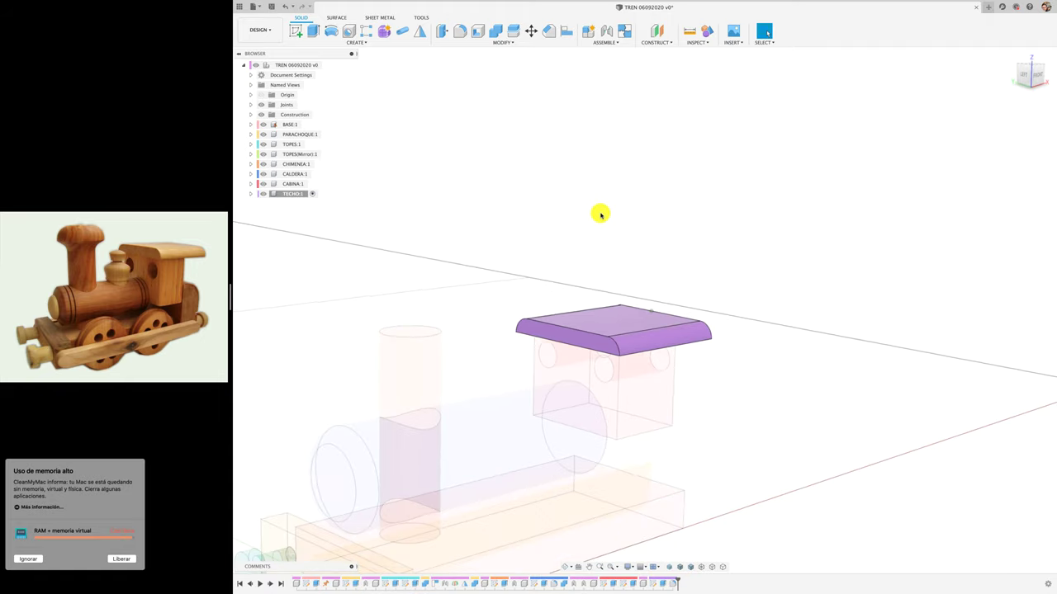
Join the roof to the cabin with a rigid As-Built joint, drag to test it, then undo
left_click(329, 64)
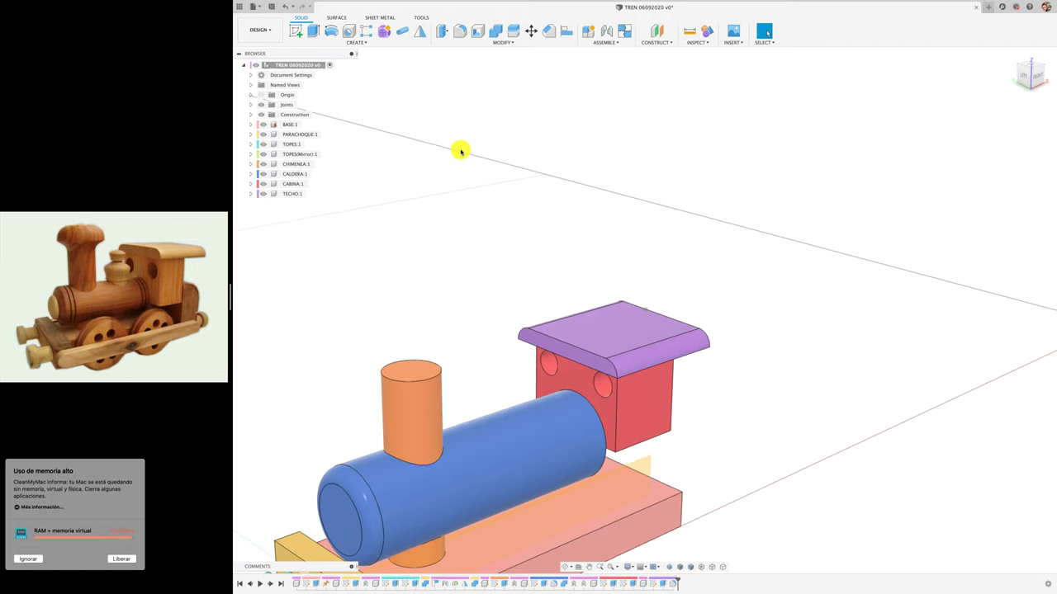
left_click(607, 43)
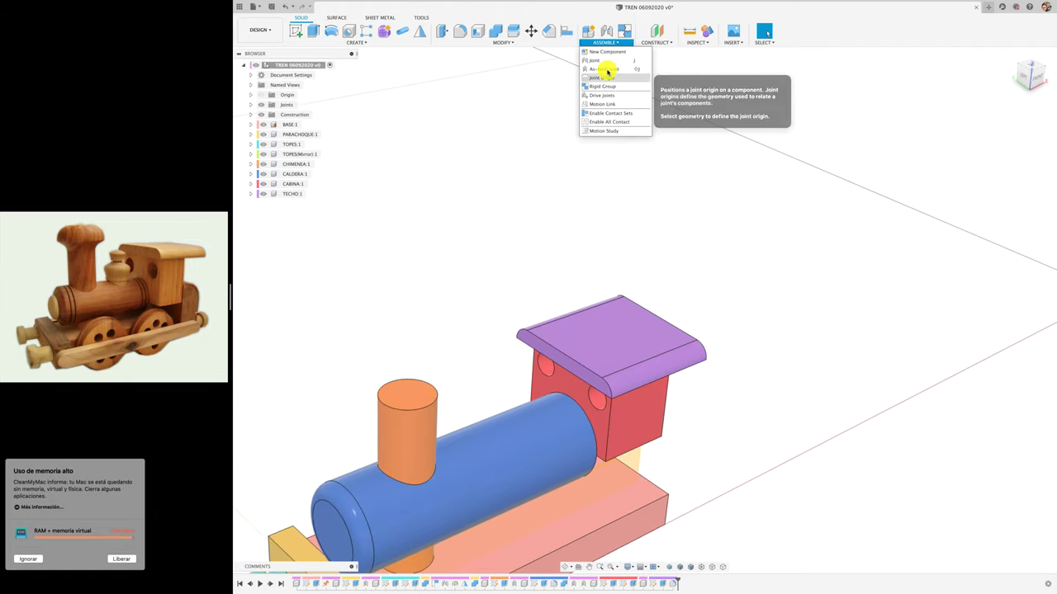
left_click(606, 134)
left_click(635, 323)
left_click(636, 323)
left_click(641, 411)
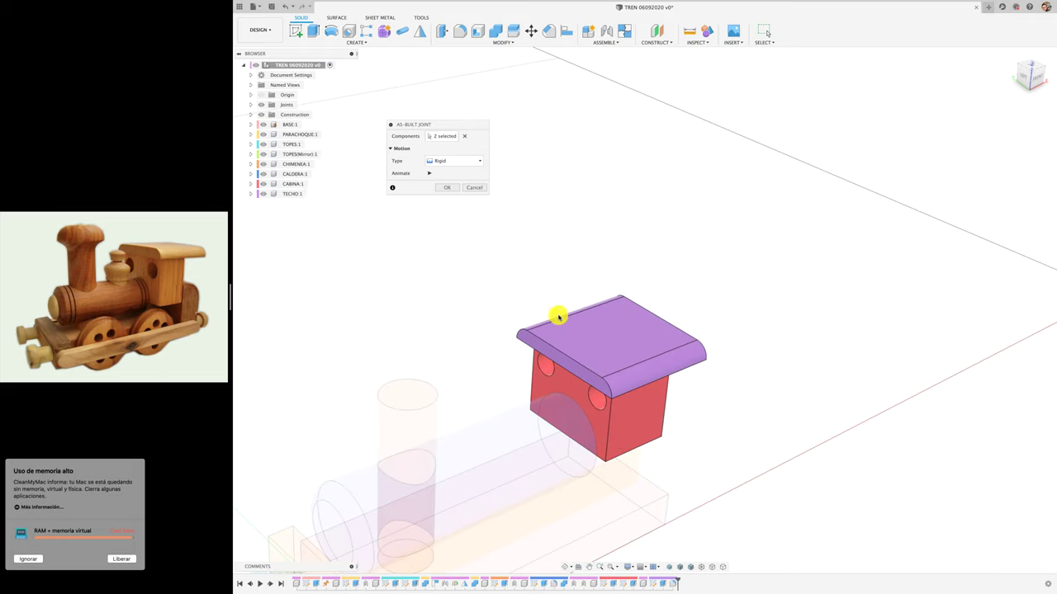
left_click(446, 189)
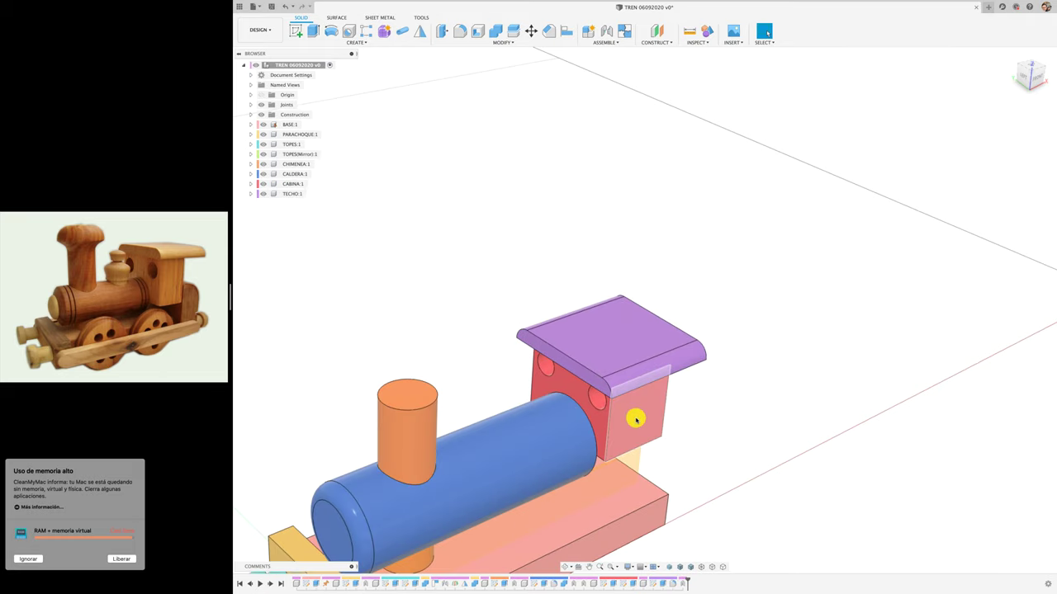
left_click_drag(633, 418, 710, 400)
key("super+z")
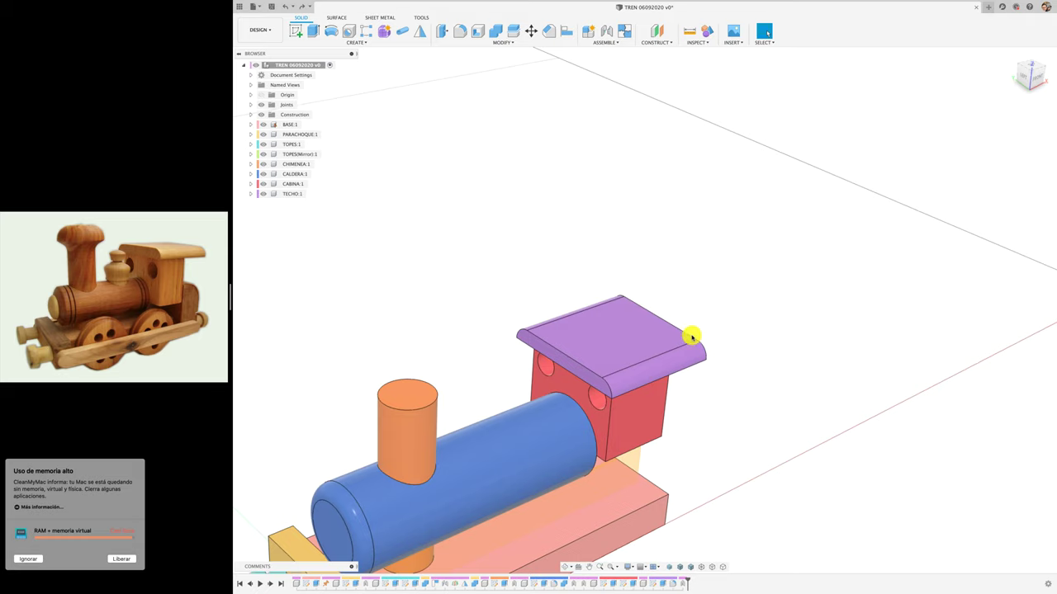
Re-create the rigid As-Built joint between the TECHO roof and CABINA
left_click(604, 41)
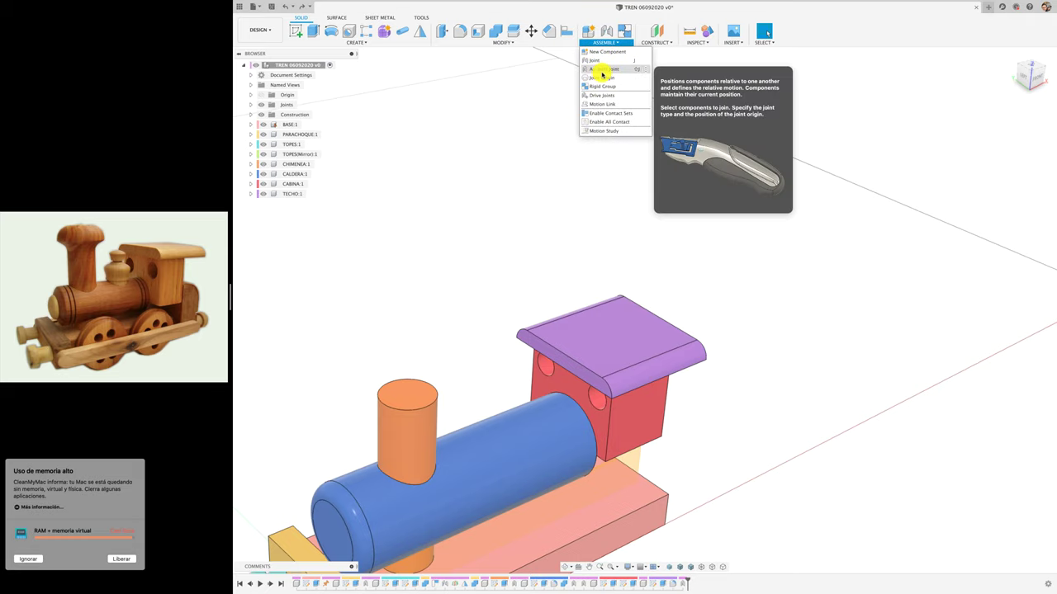
left_click(602, 74)
left_click(619, 333)
left_click(601, 437)
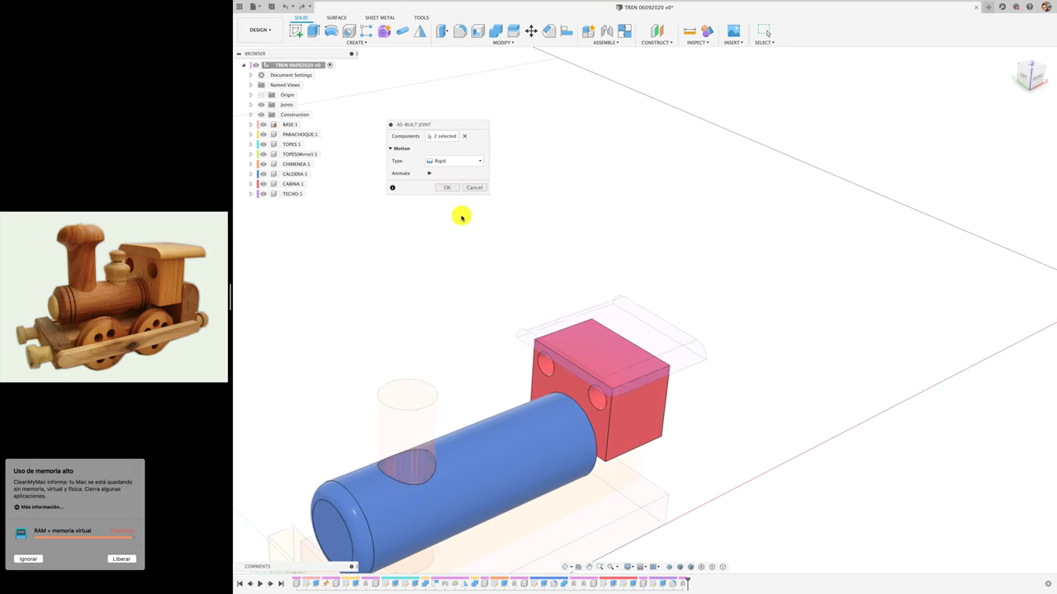
key("Return")
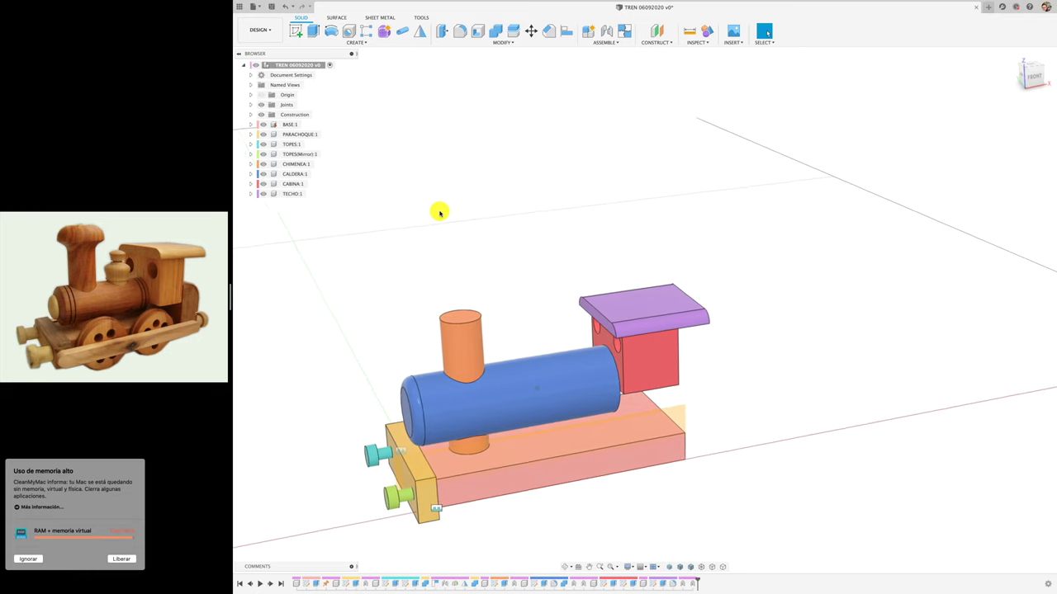
Add a root component named PARACHOQUES TRASERO and sketch on the bumper block's end face
right_click(319, 69)
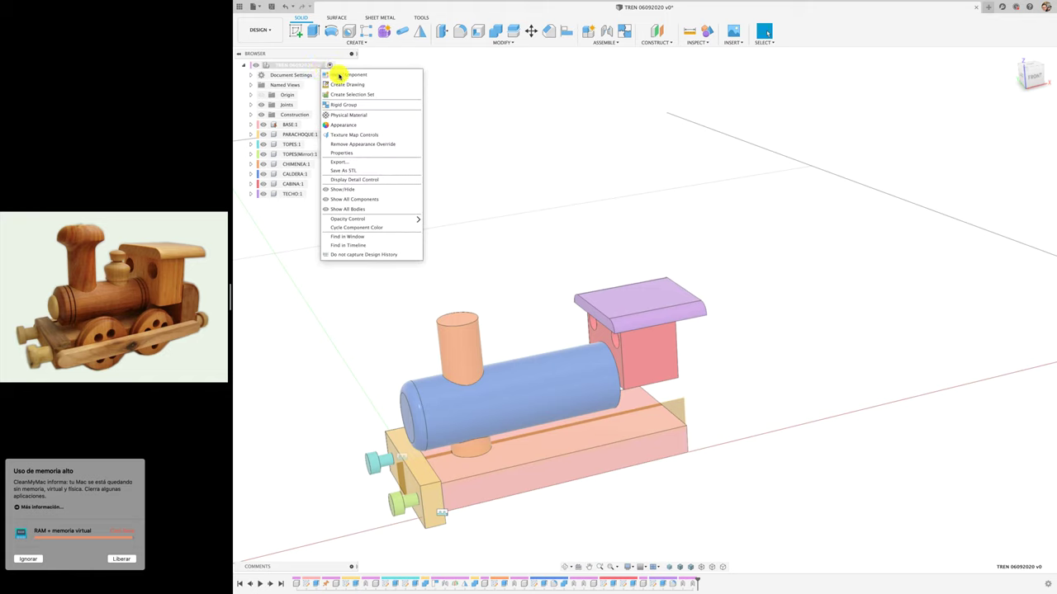
left_click(337, 75)
double_click(537, 170)
type("PARACHOQUES TRASERO")
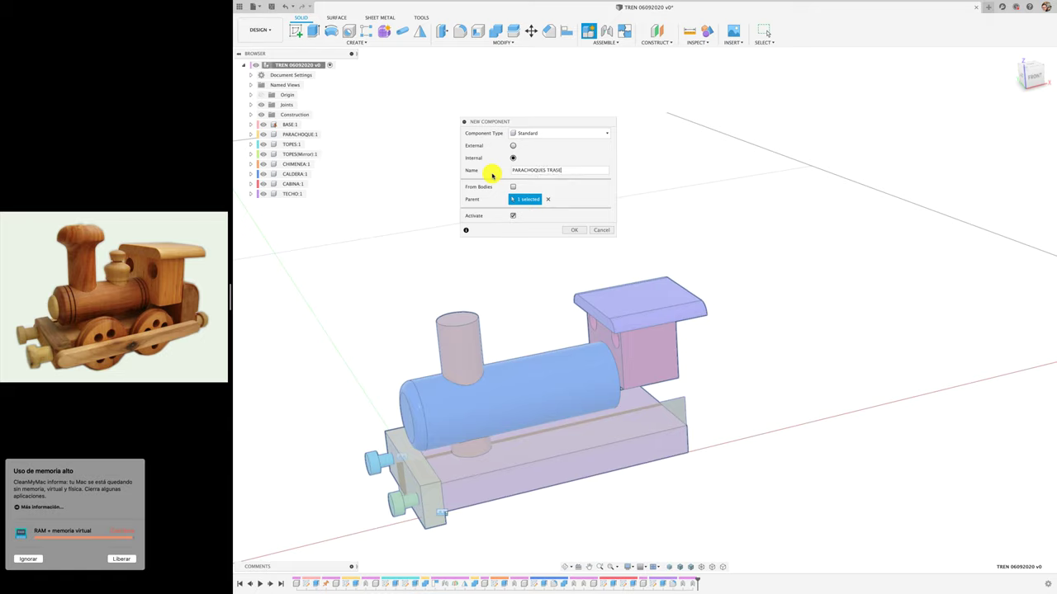
left_click(577, 231)
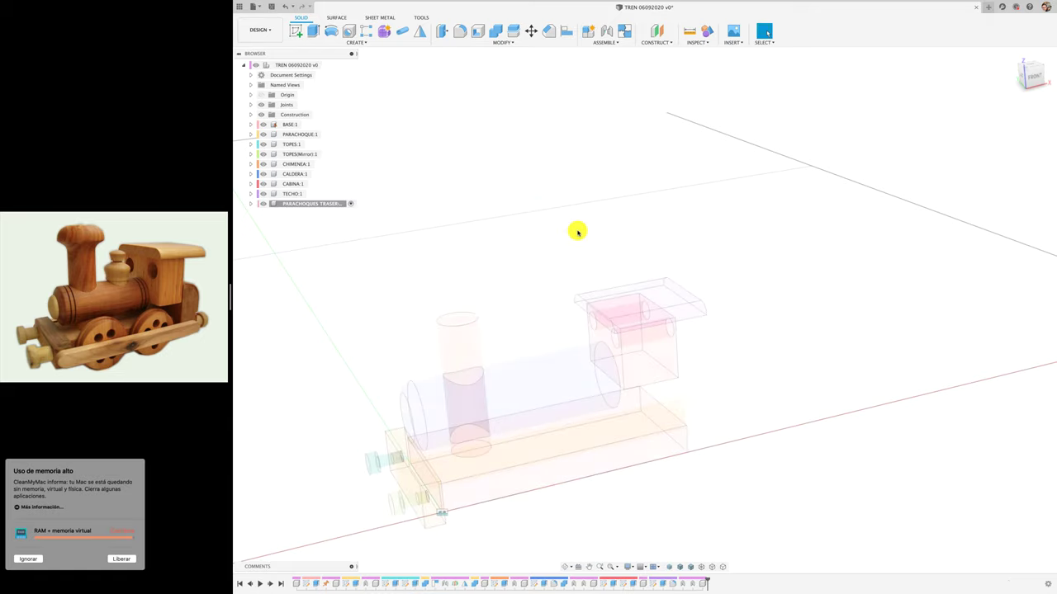
left_click(293, 31)
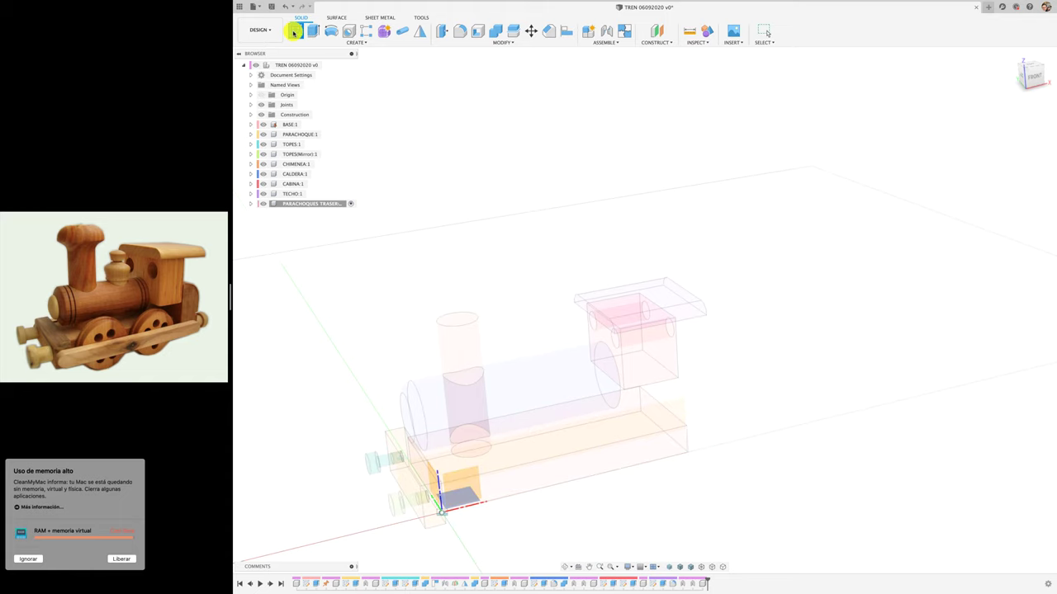
left_click(653, 446)
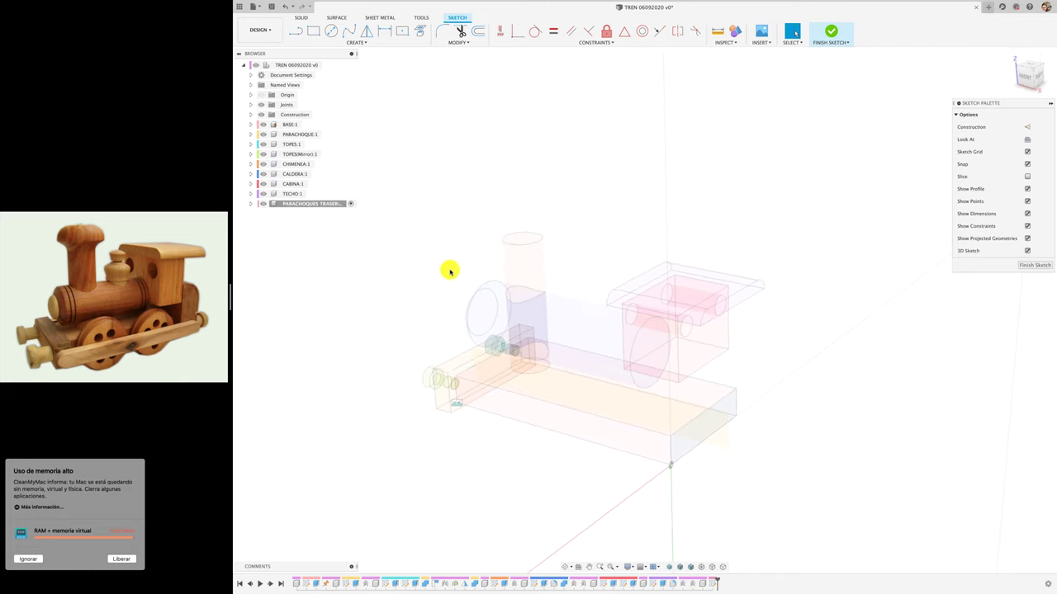
Project the four rear-block edges into the PARACHOQUES TRASERO sketch as a rectangle outline
key("p")
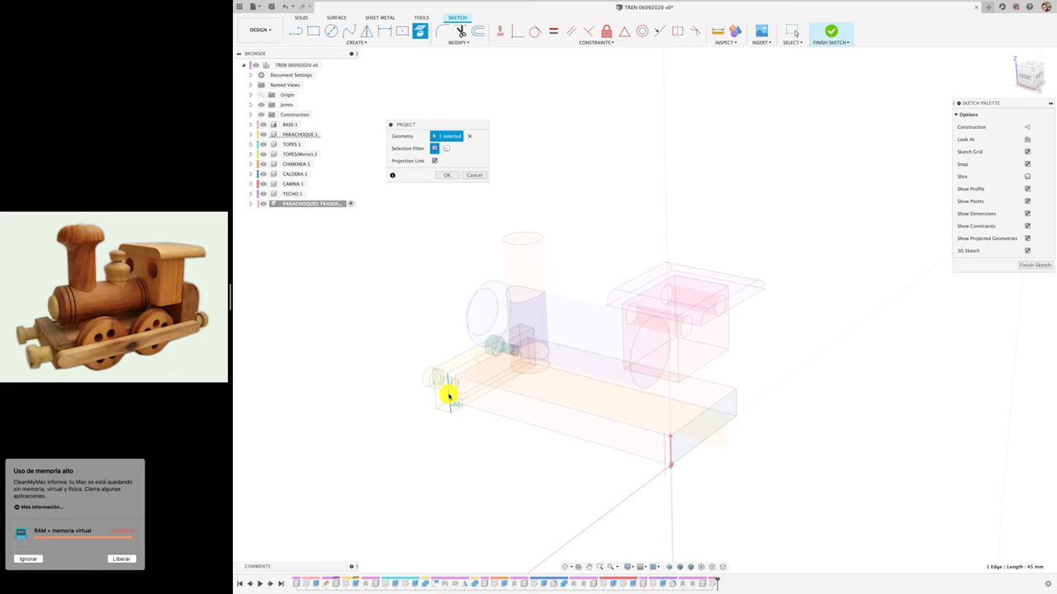
middle_click_drag(603, 374, 879, 364, "shift")
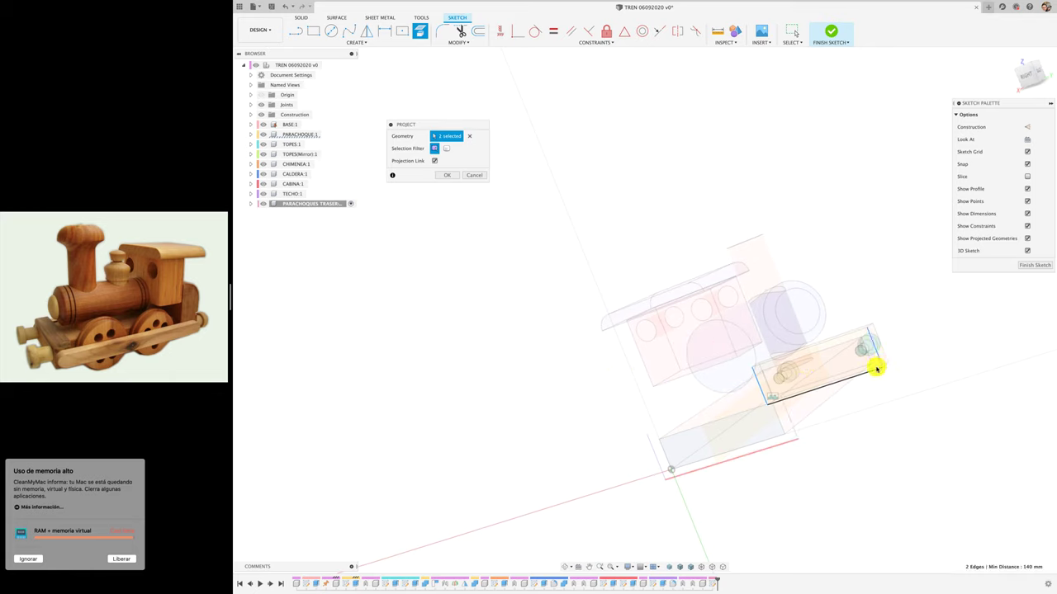
left_click(861, 331)
mouse_move(642, 341)
middle_mouse_down("shift")
mouse_move(677, 429)
mouse_move(633, 380)
middle_mouse_up("shift")
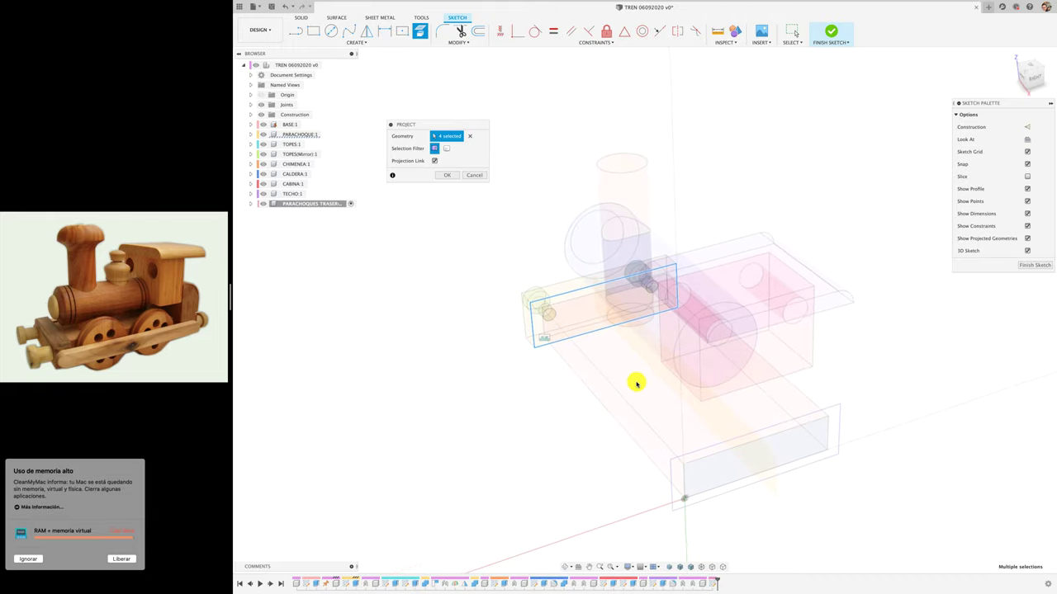
left_click(446, 175)
middle_click_drag(495, 282, 495, 283, "shift")
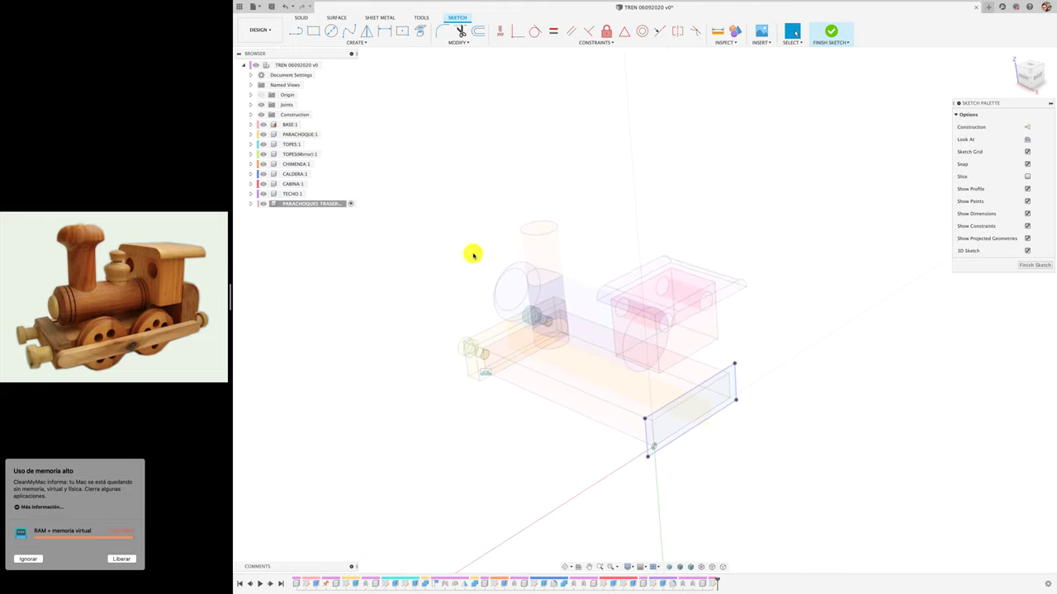
Start a line at the projected rectangle's corner and view the sketch from the right
left_click(294, 30)
left_click(647, 453)
middle_click_drag(718, 379, 1013, 107, "shift")
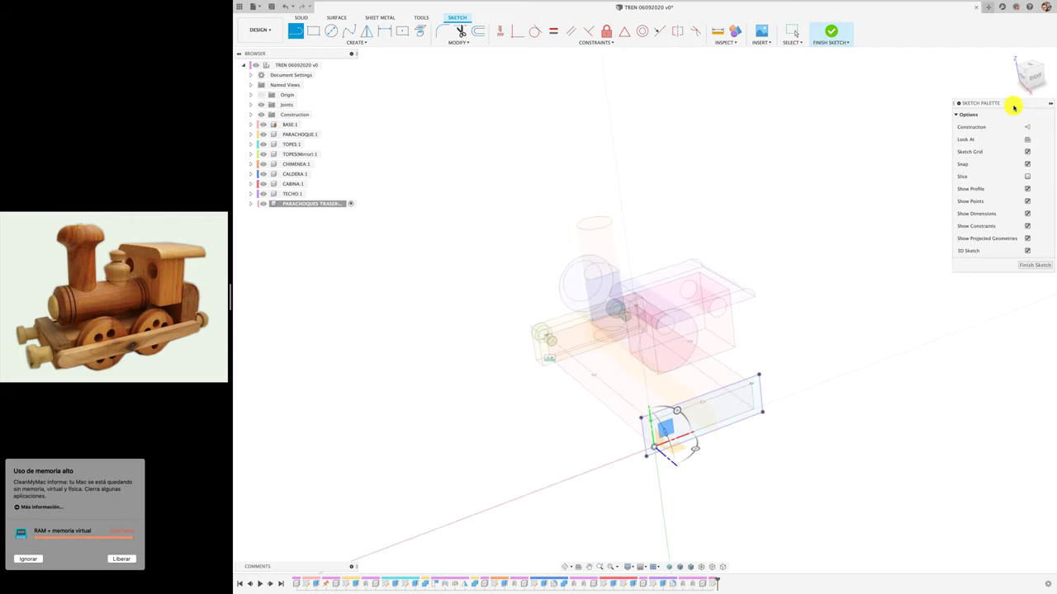
left_click(1034, 76)
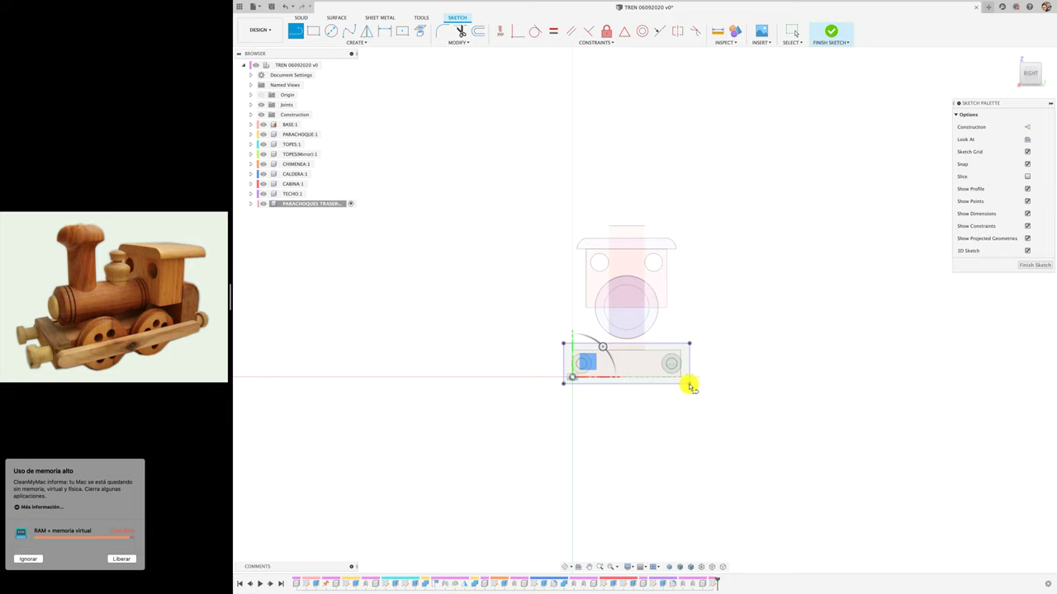
Draw a 110 mm upright from the lower-right corner and a top line across the panel
left_click(689, 383)
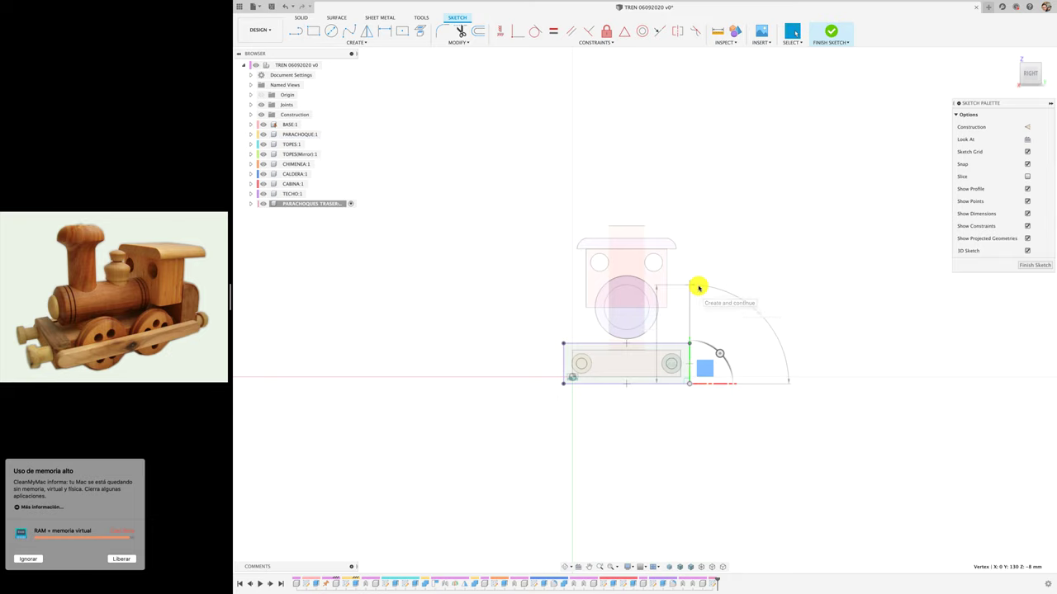
key("Return")
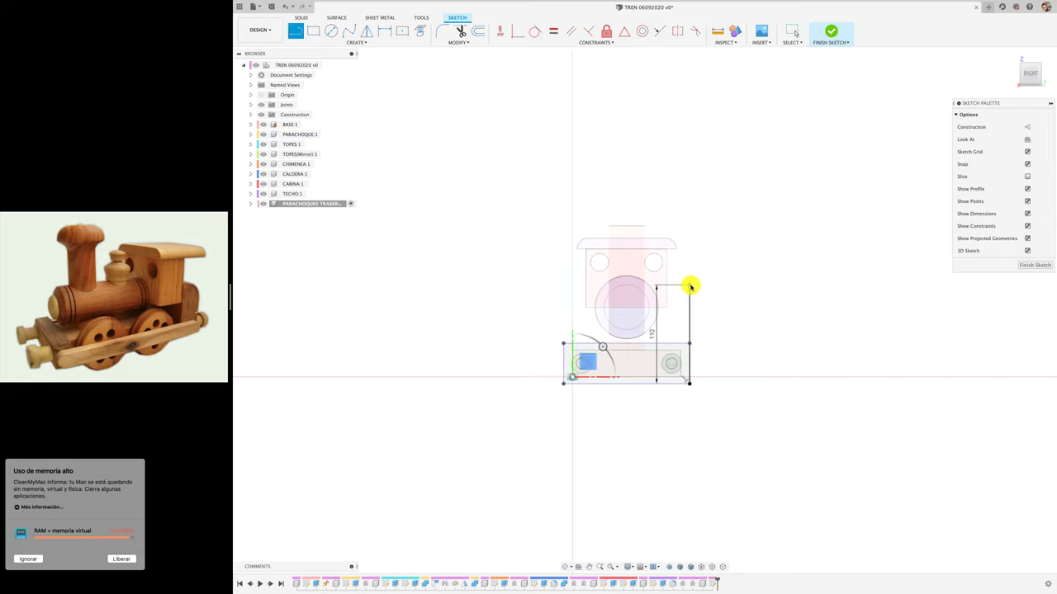
left_click(537, 286)
key("Escape")
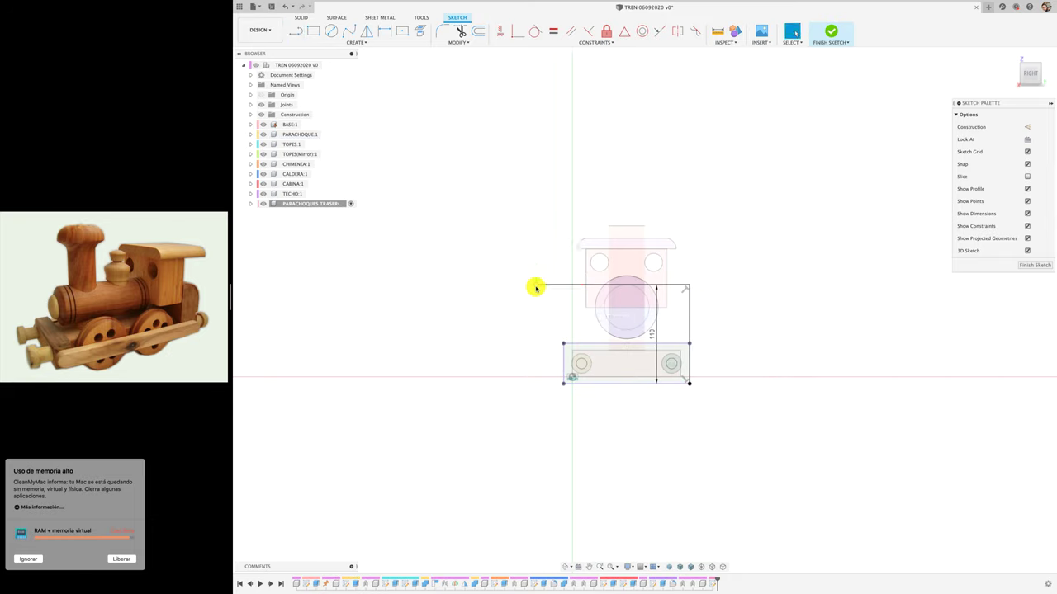
Add the left upright up to the top line and trim off the top line's overhang
key("l")
left_click(563, 382)
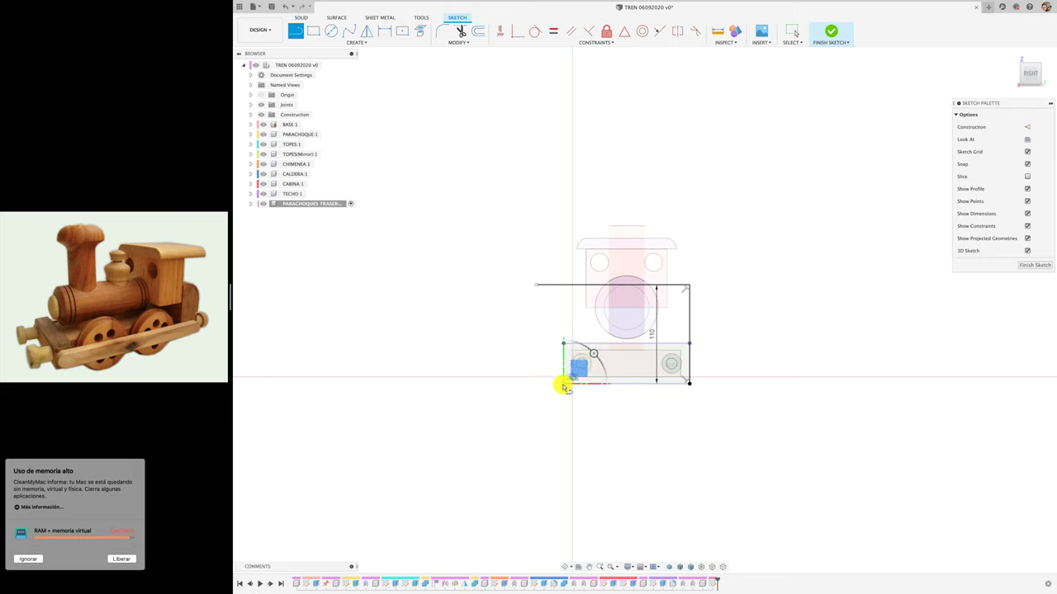
left_click(566, 270)
key("Escape")
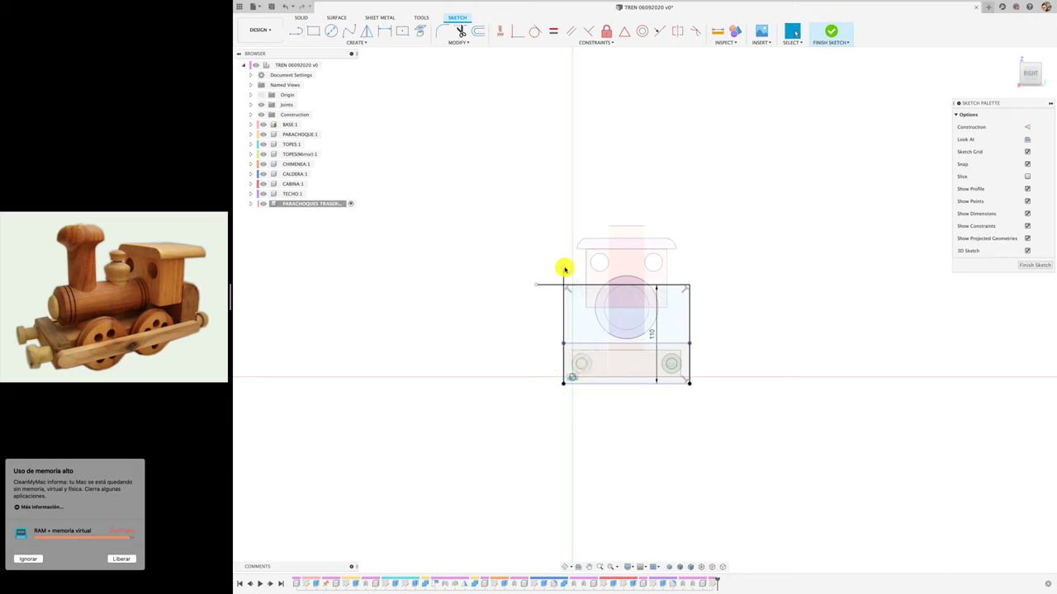
key("t")
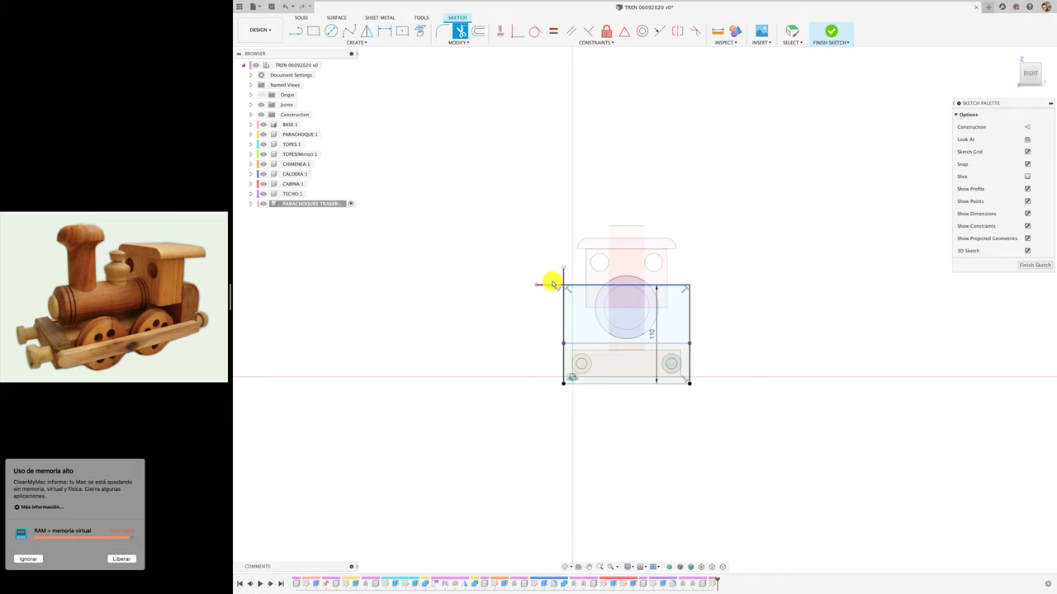
left_click(562, 275)
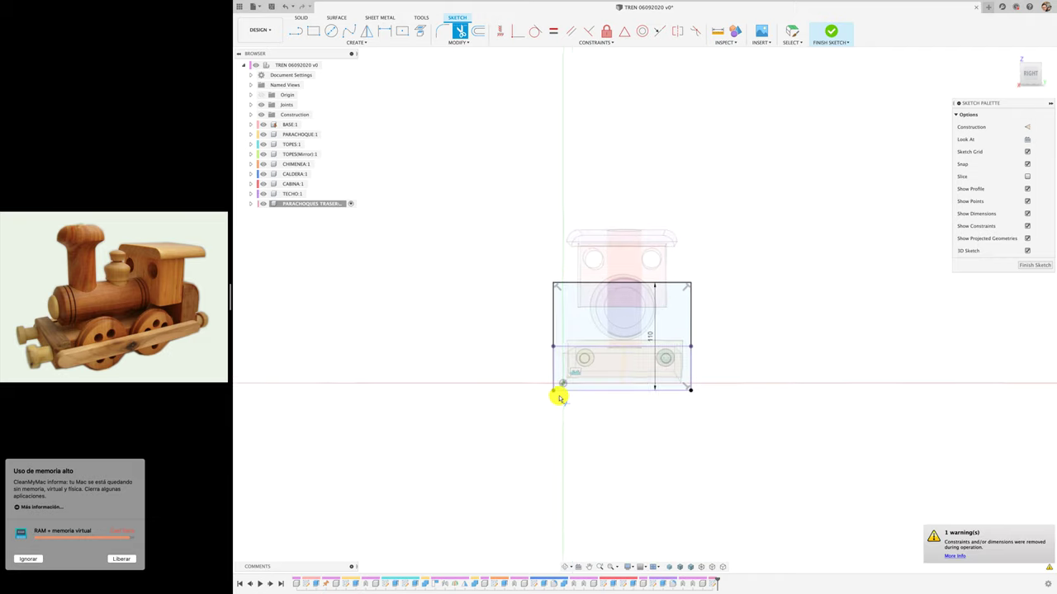
middle_click_drag(558, 396, 597, 410, "shift")
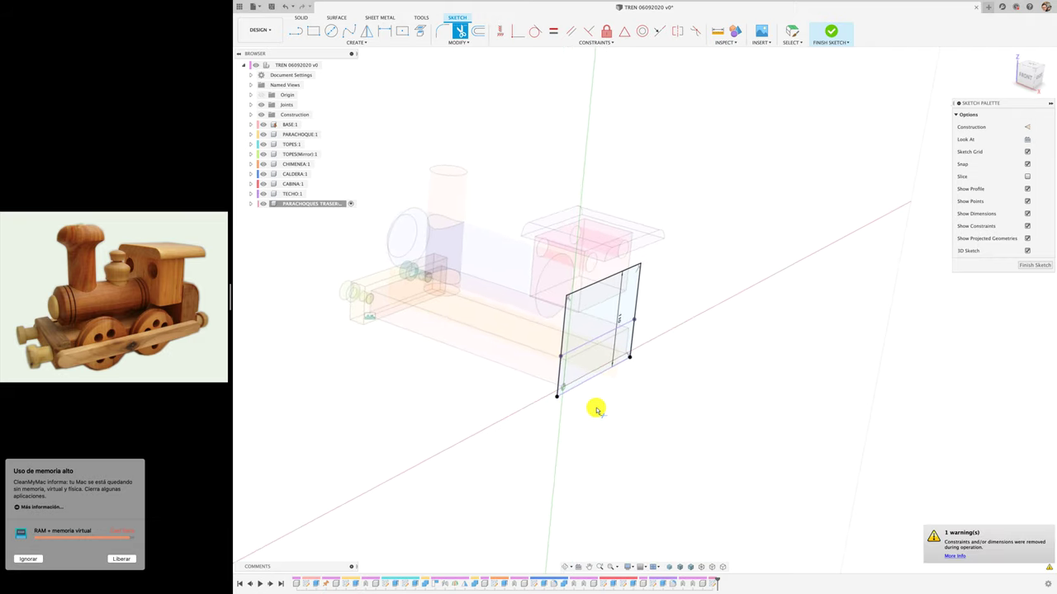
Preview a 30 mm extrusion of the three panel profiles, then cancel it
key("e")
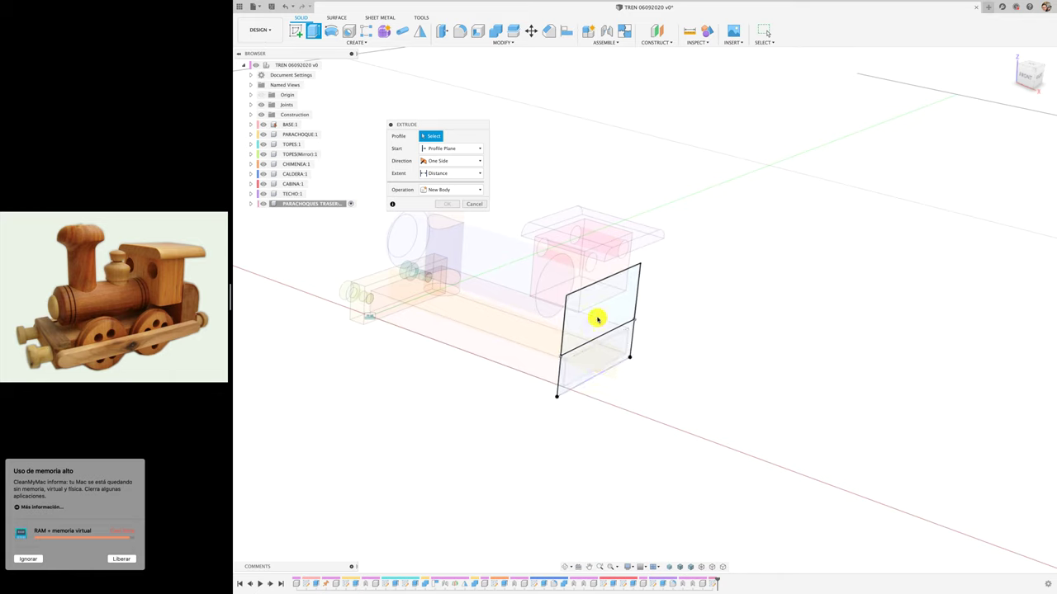
left_click(599, 316)
left_click(597, 347)
left_click(601, 352)
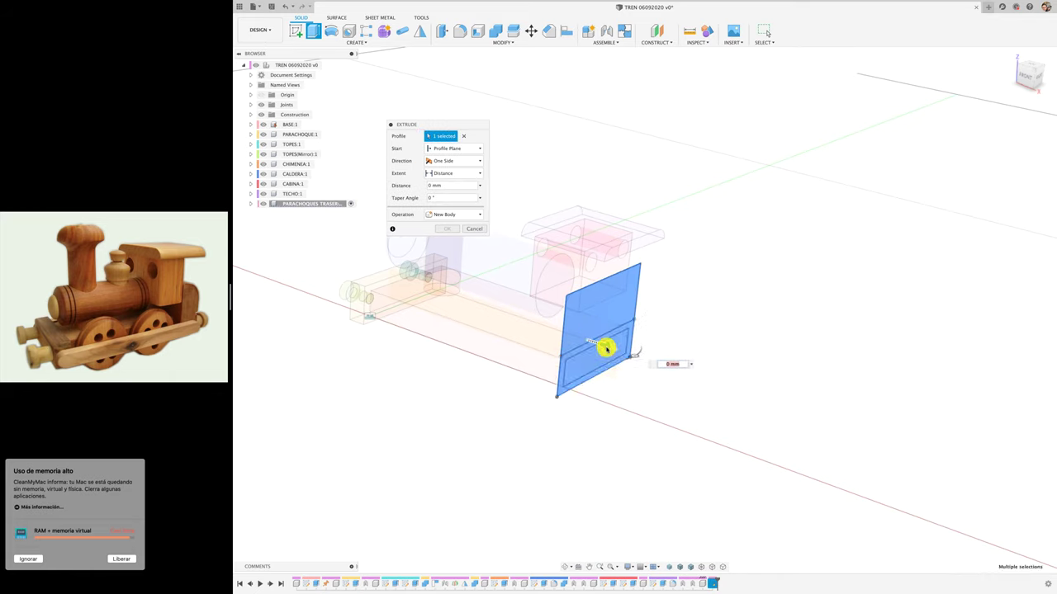
left_click_drag(606, 350, 633, 358)
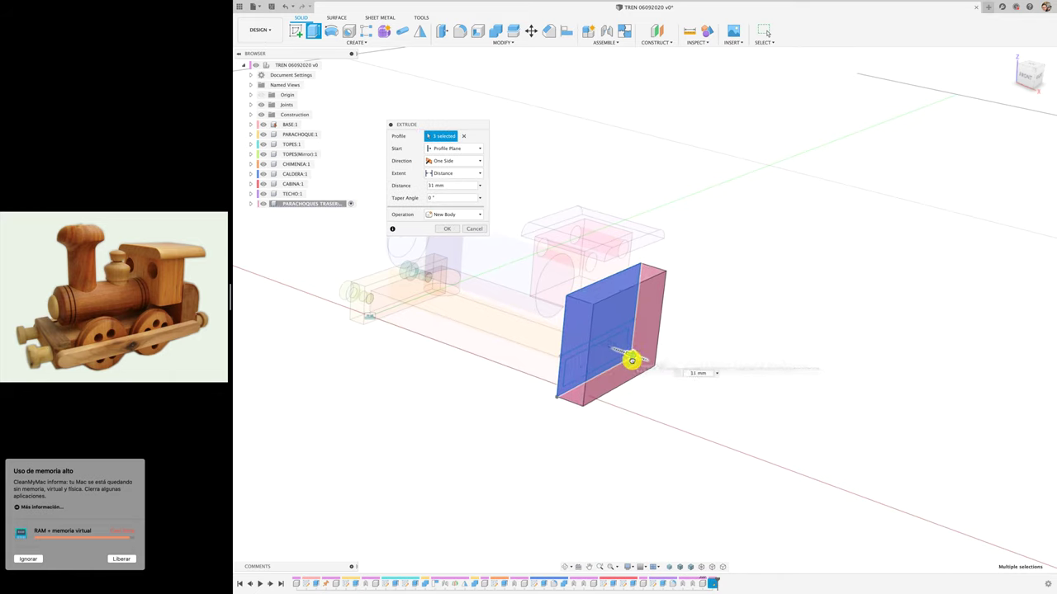
scroll(632, 358, "left", 3, "shift")
left_click(479, 229)
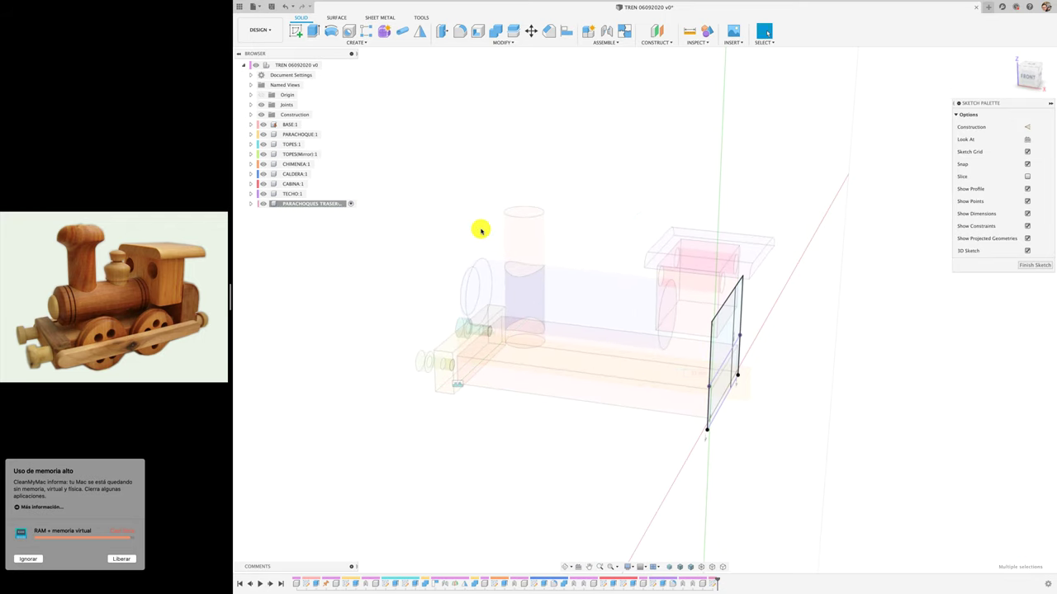
Measure an edge of the model, which reads 20 mm
left_click(717, 31)
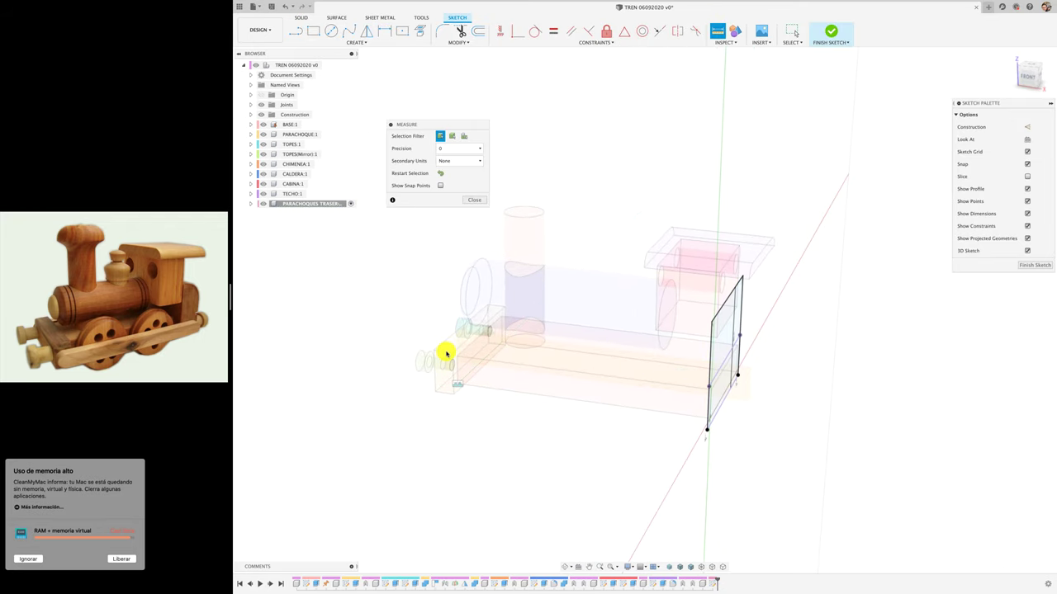
left_click(446, 354)
left_click(475, 242)
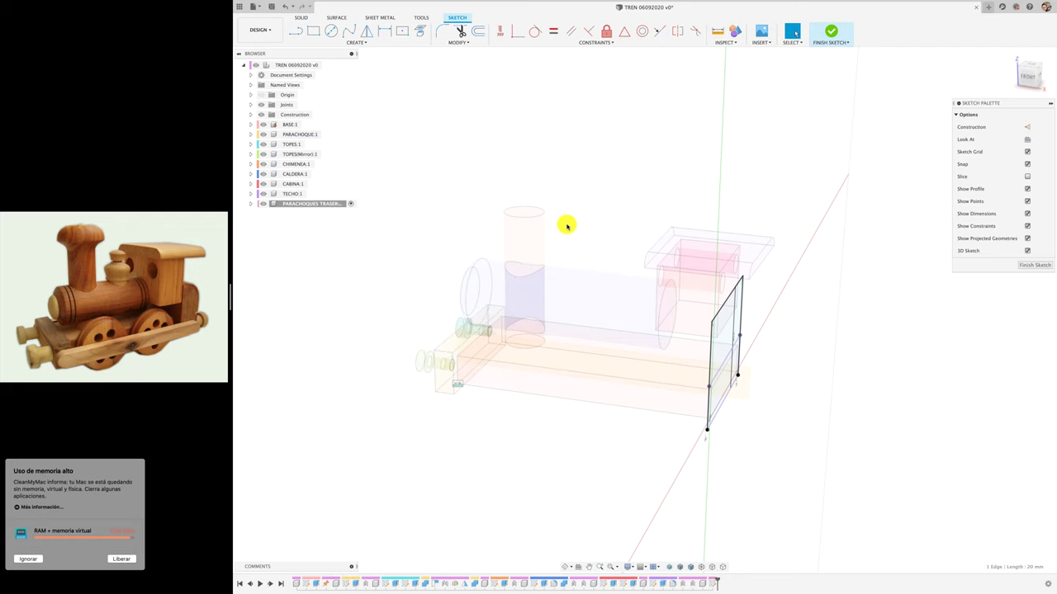
Extrude the three panel profiles 26 mm thick as a new body
key("e")
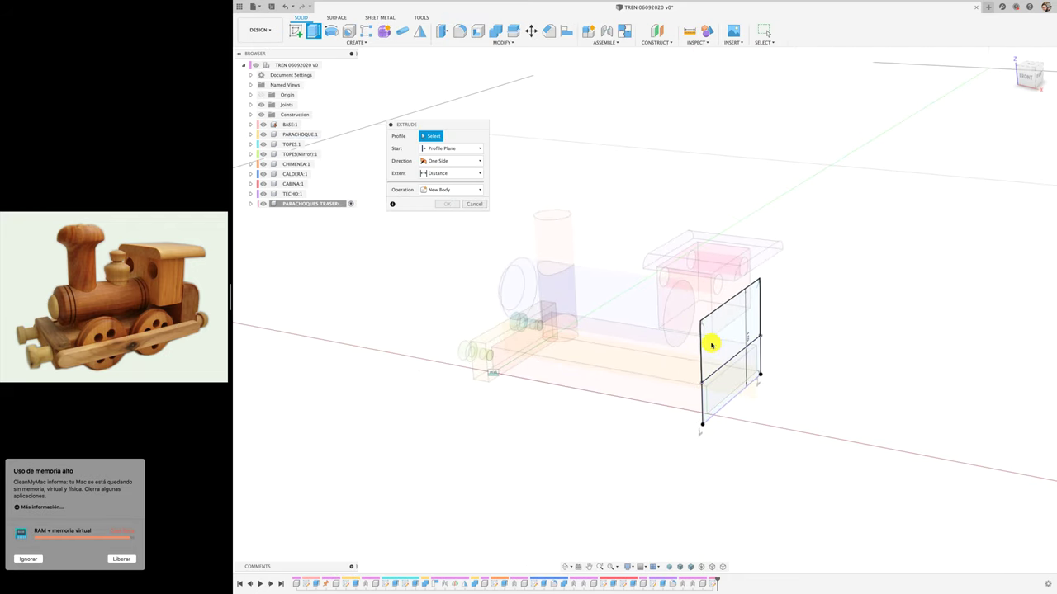
left_click(712, 345)
left_click(720, 372)
left_click(715, 378)
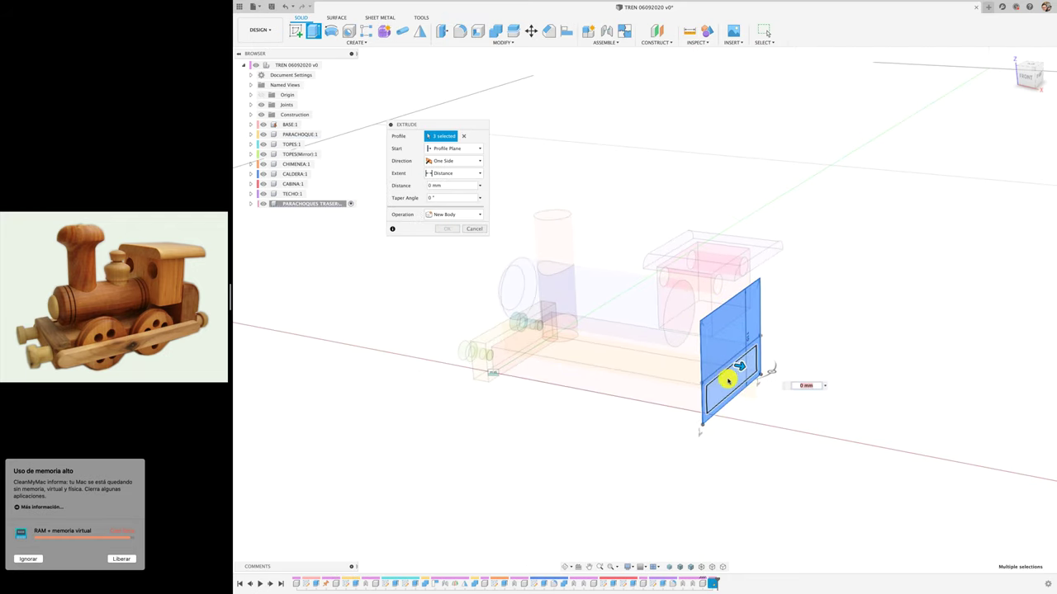
left_click_drag(732, 374, 765, 374)
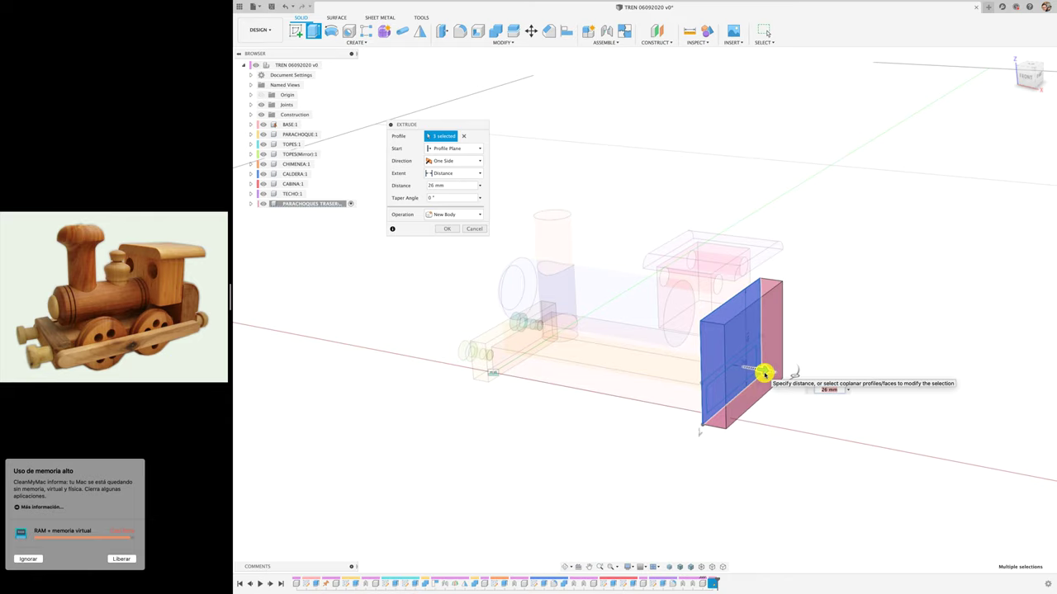
key("Return")
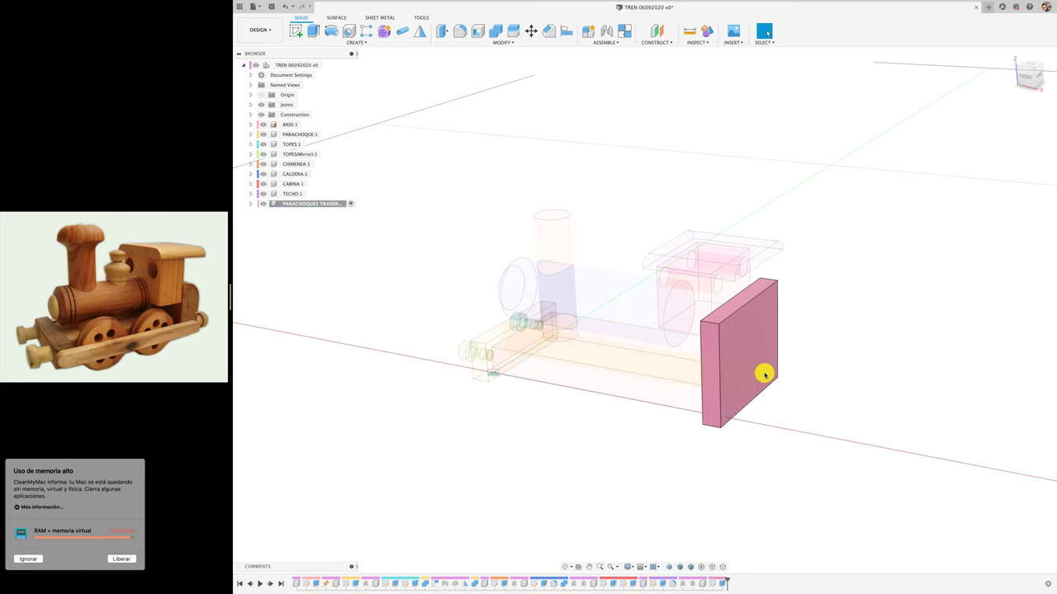
middle_click_drag(764, 375, 747, 358, "shift")
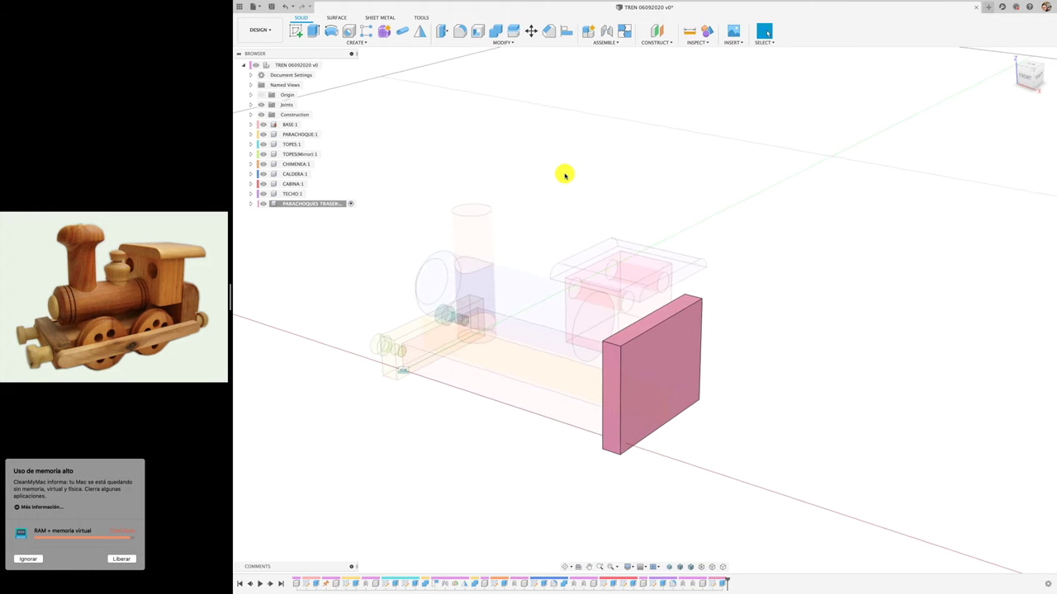
Press-pull the block's large front face outward by 28 mm
left_click(441, 30)
left_click(652, 356)
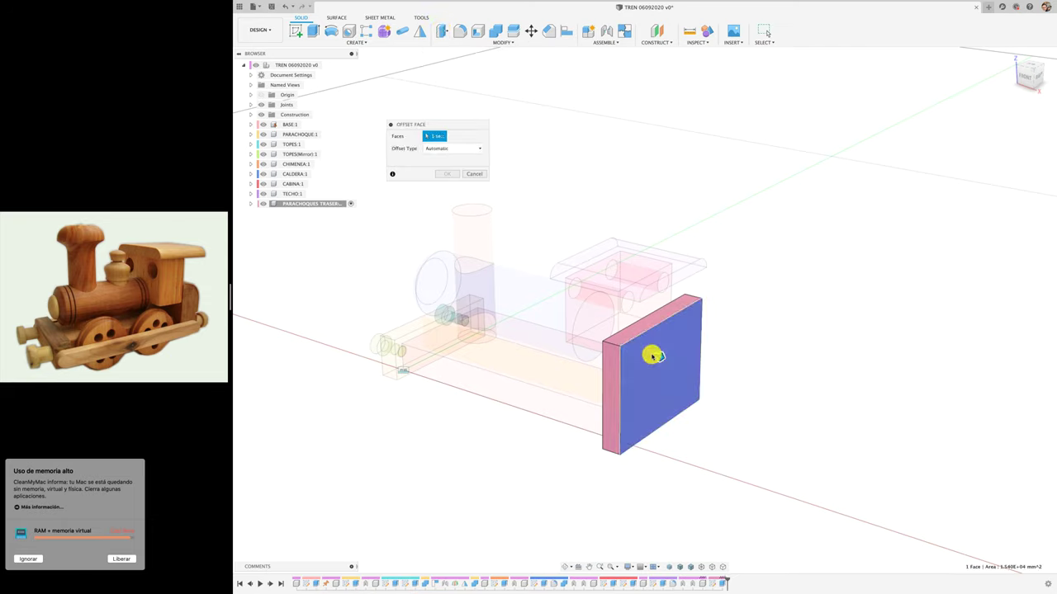
left_click_drag(661, 358, 666, 361)
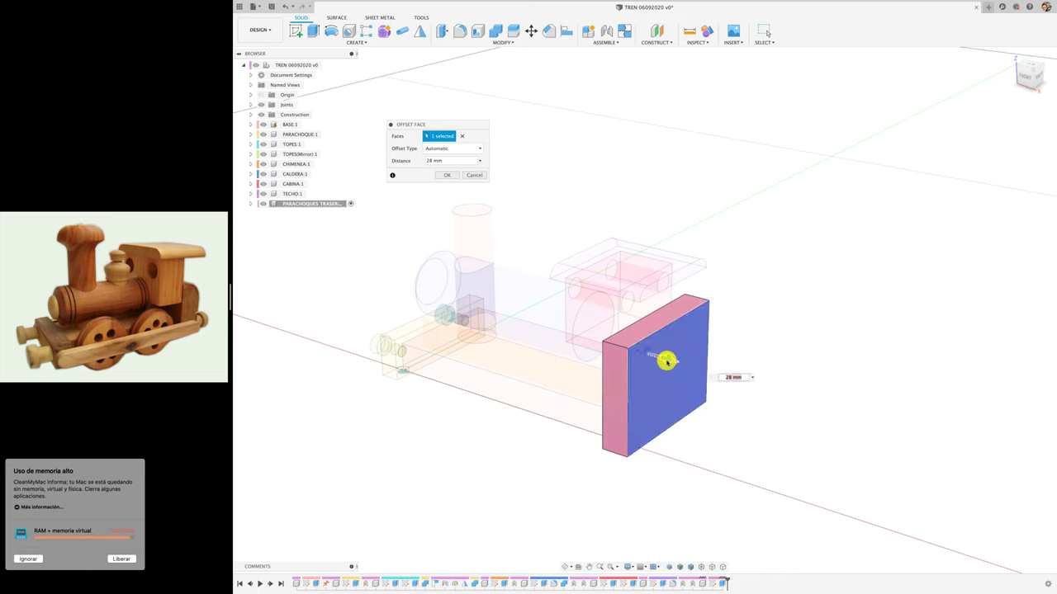
key("Return")
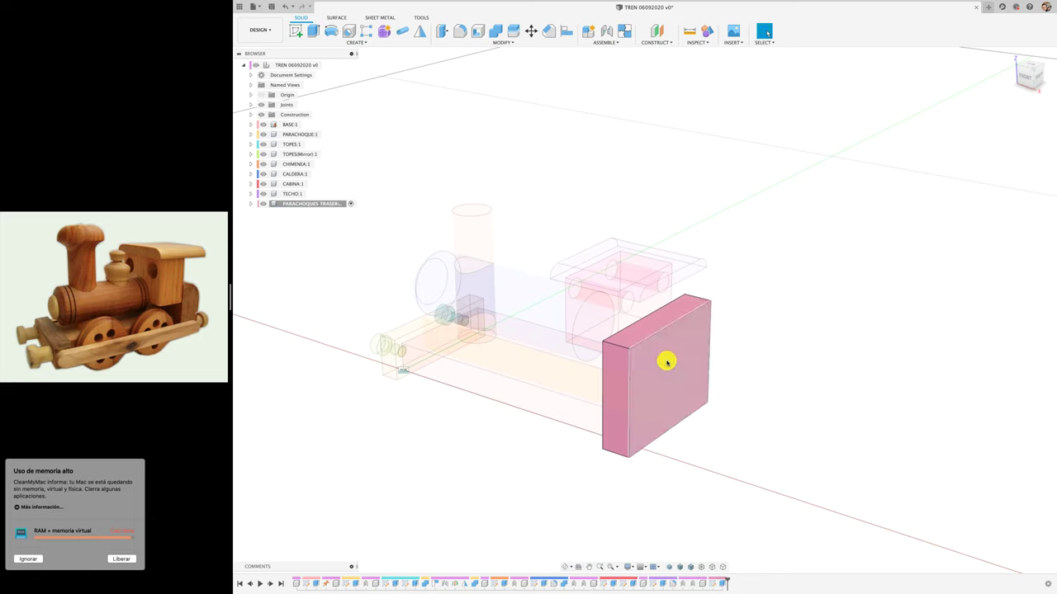
Round the block's top edge with a 14 mm fillet, then start a new sketch
left_click(459, 30)
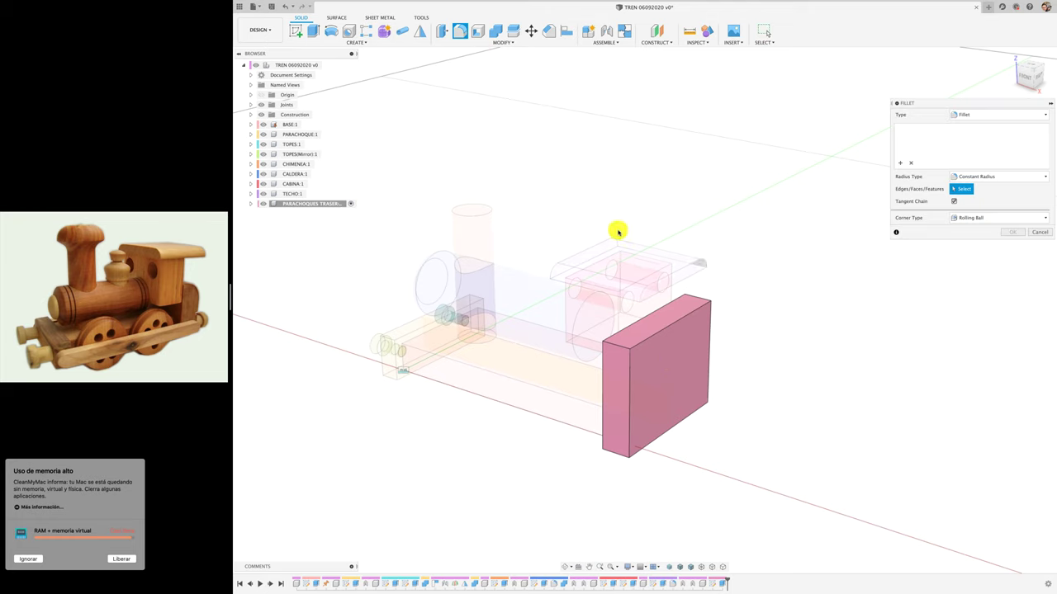
left_click(685, 320)
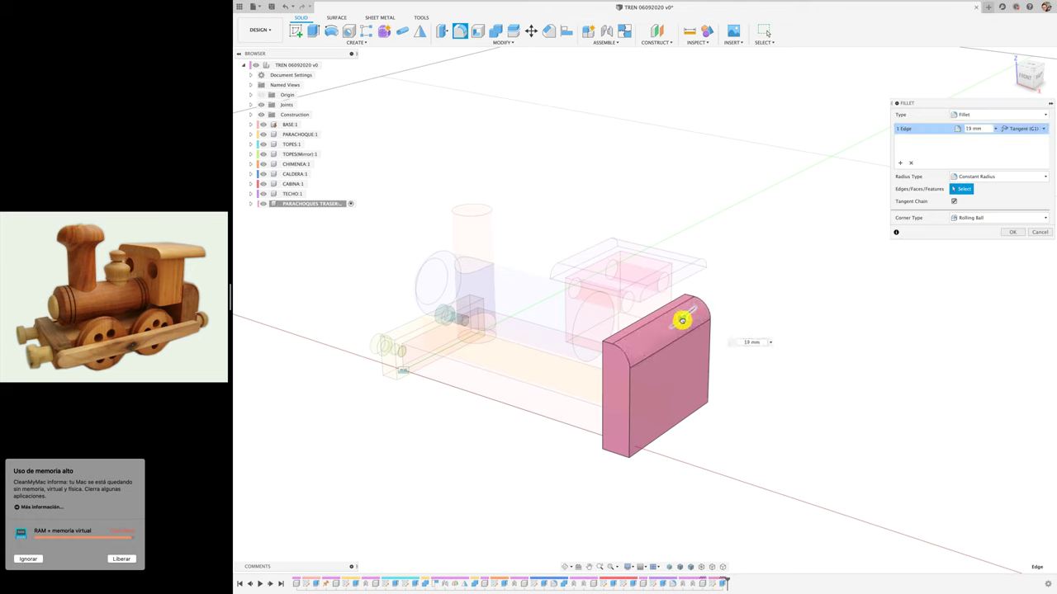
type("14")
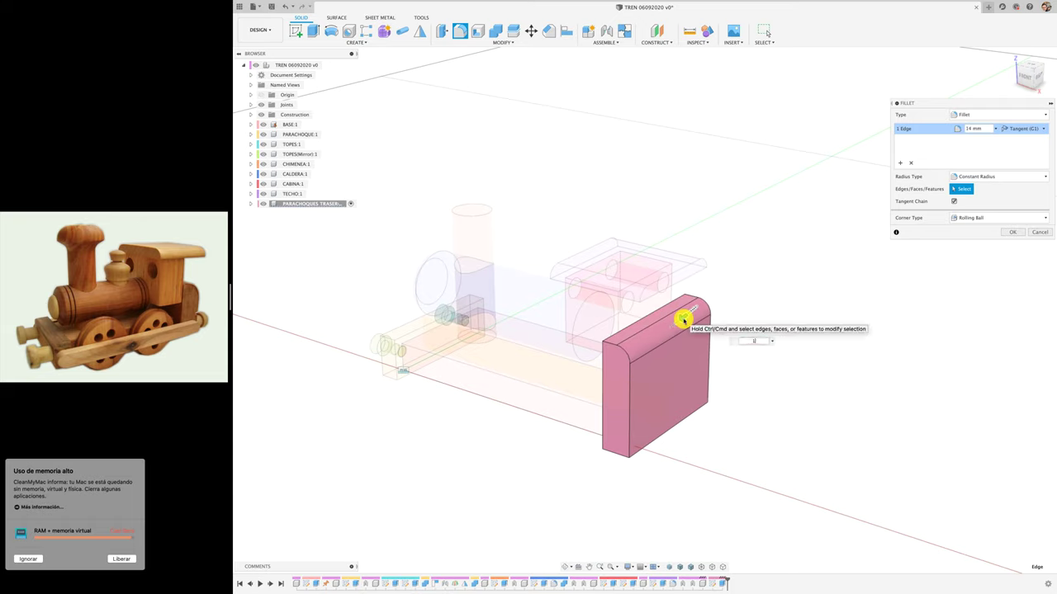
left_click(1013, 233)
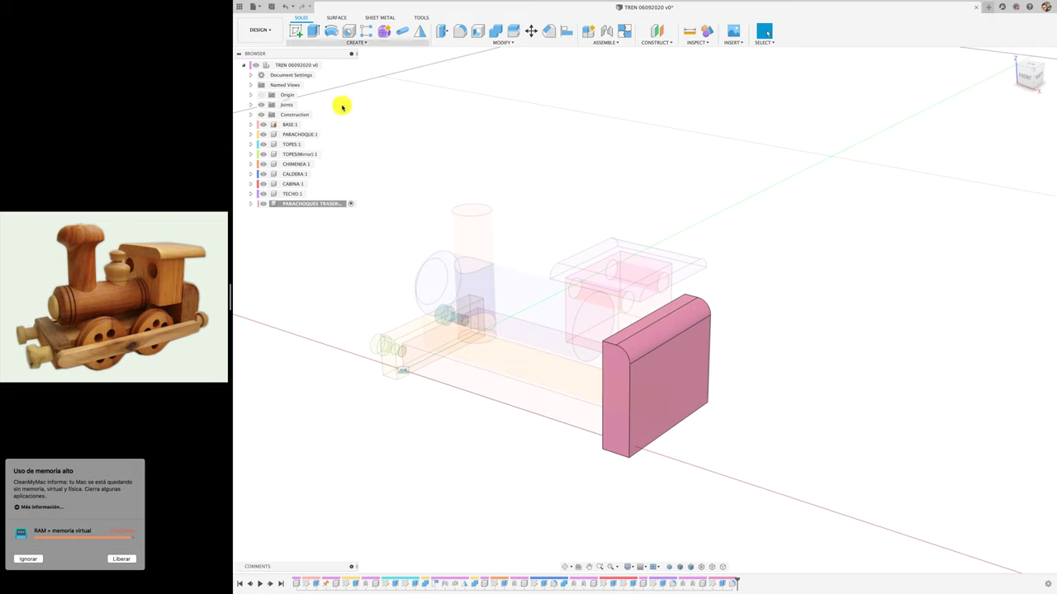
left_click(295, 31)
Sketch a small rectangle on the bumper's side face, viewed straight on
left_click(613, 387)
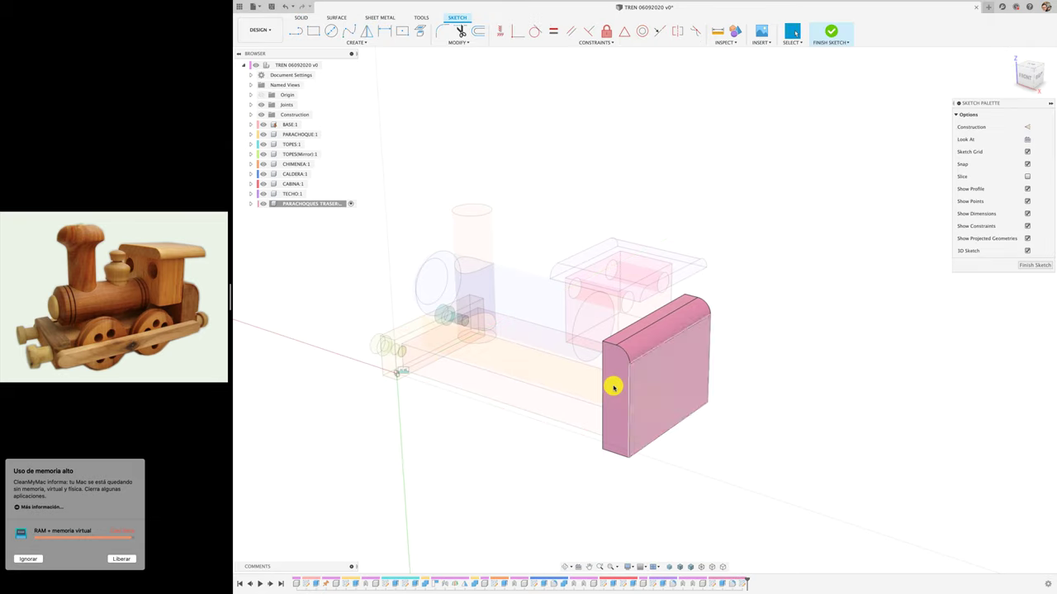
left_click(1022, 77)
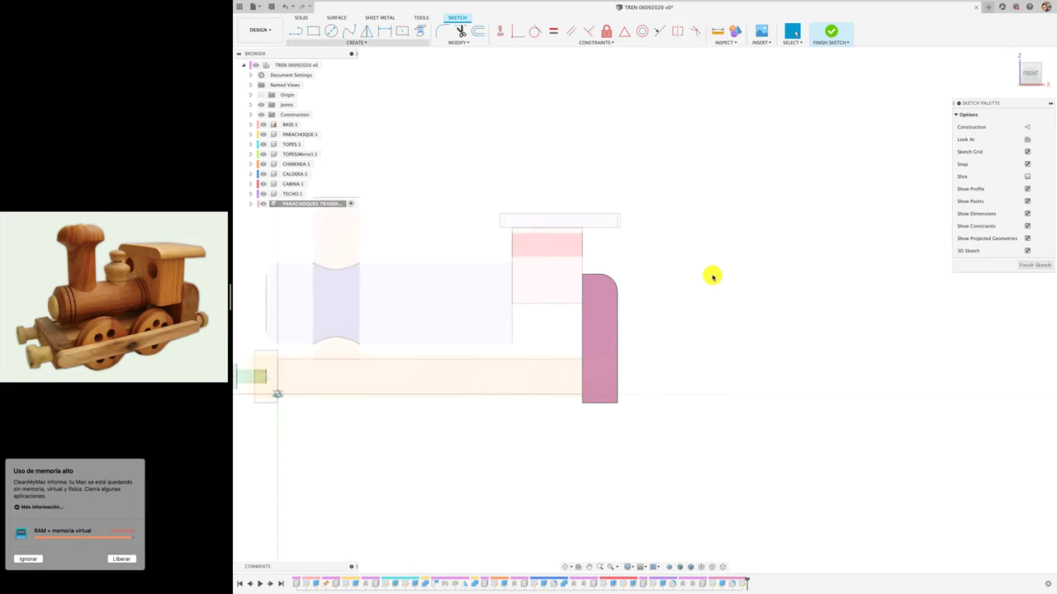
left_click(312, 31)
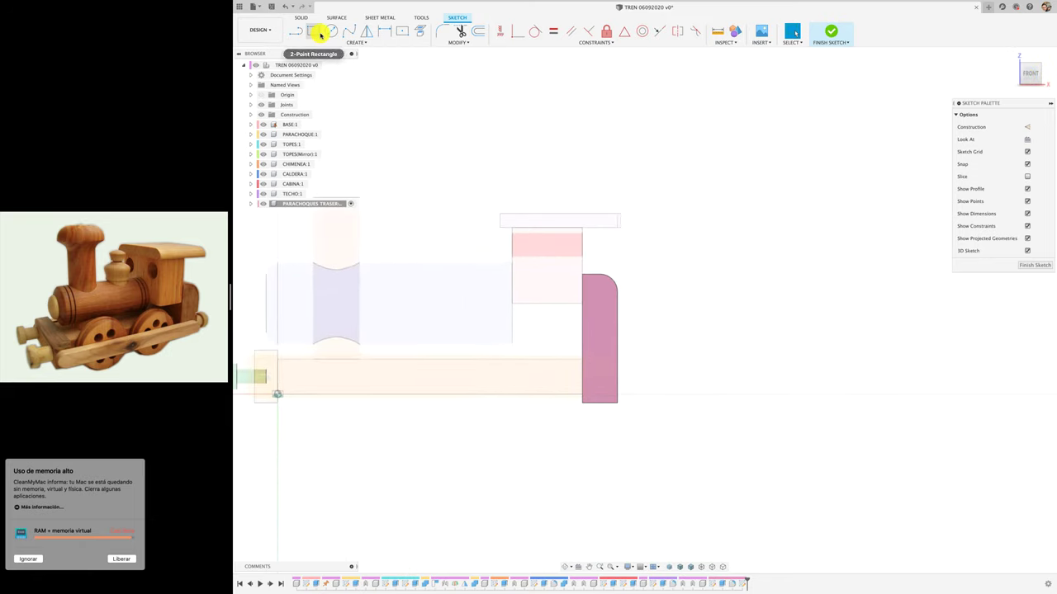
left_click(605, 329)
left_click(643, 337)
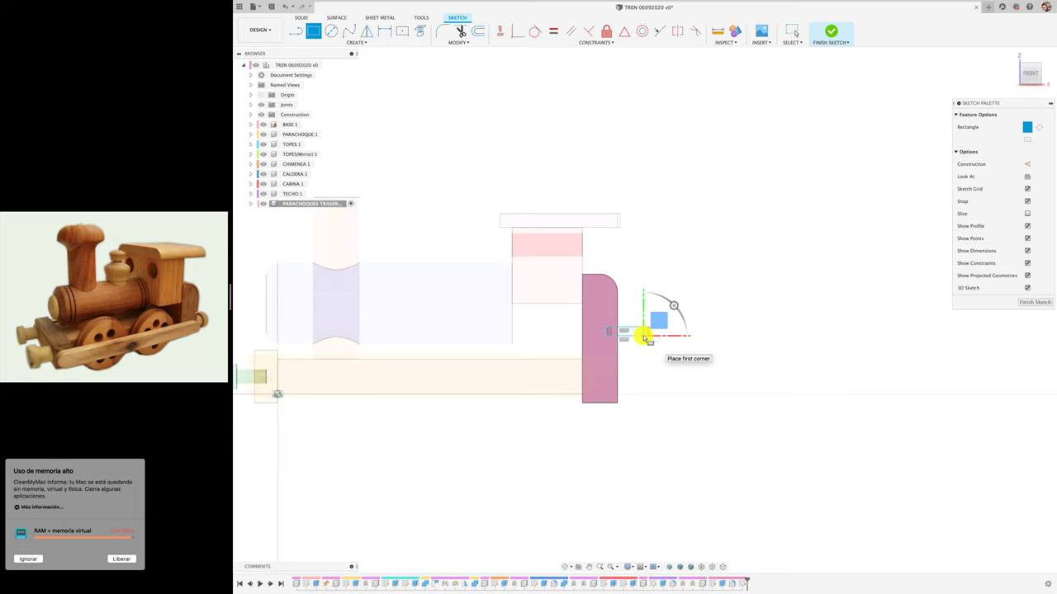
key("Escape")
Dimension the rectangle into a thin strip 60 mm above the bottom and 5 mm in
scroll(643, 337, "up", 2)
scroll(643, 337, "up", 4)
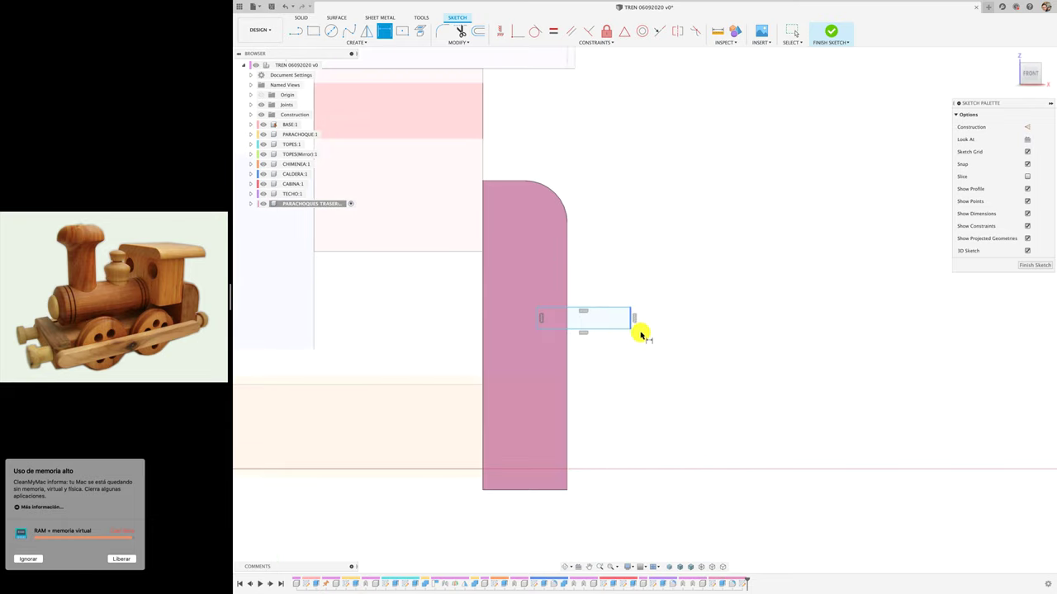
left_click(633, 318)
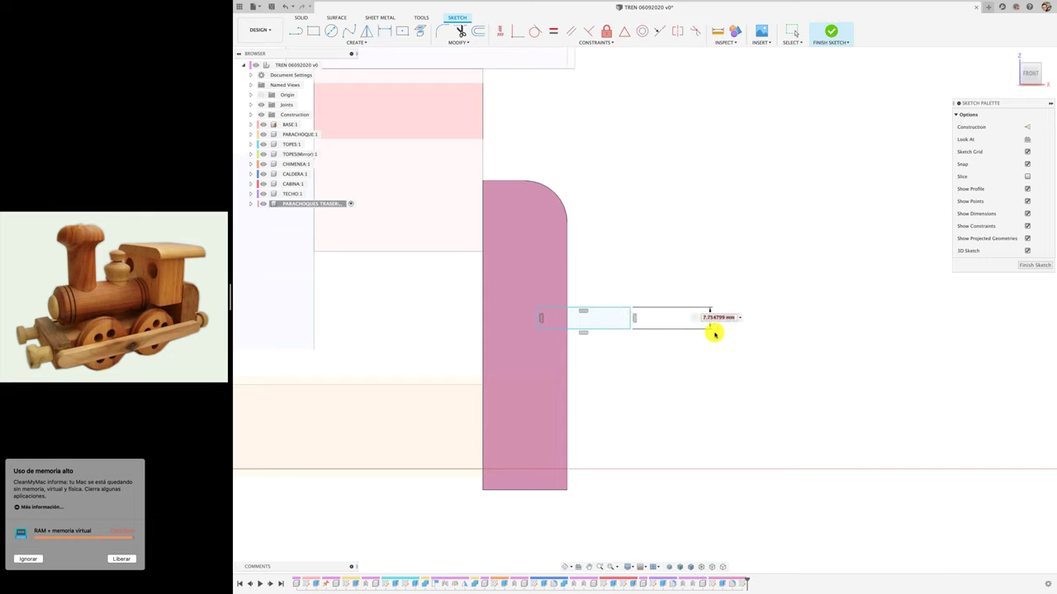
key("Return")
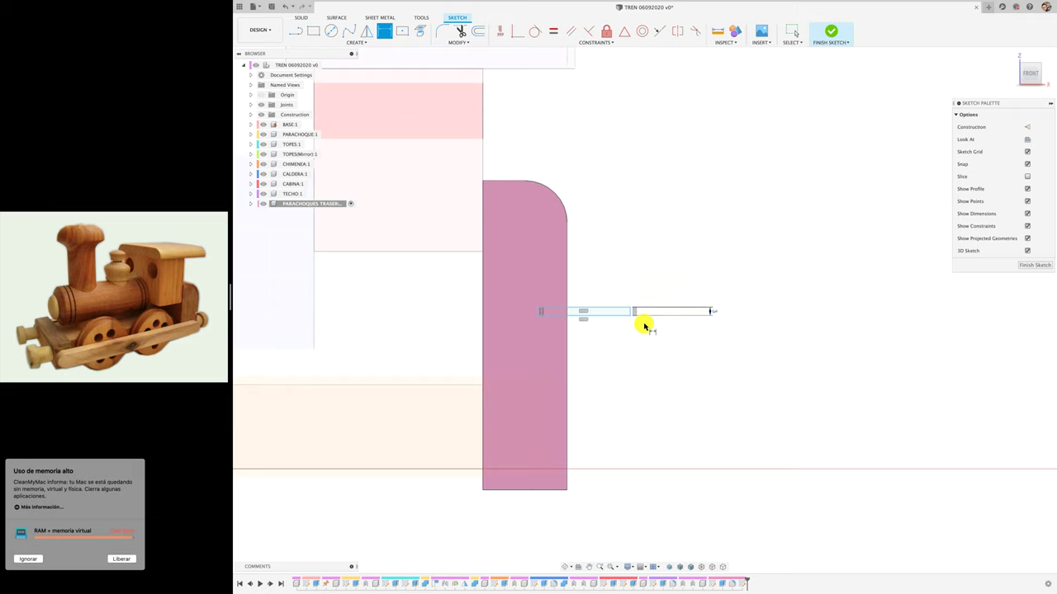
left_click(565, 490)
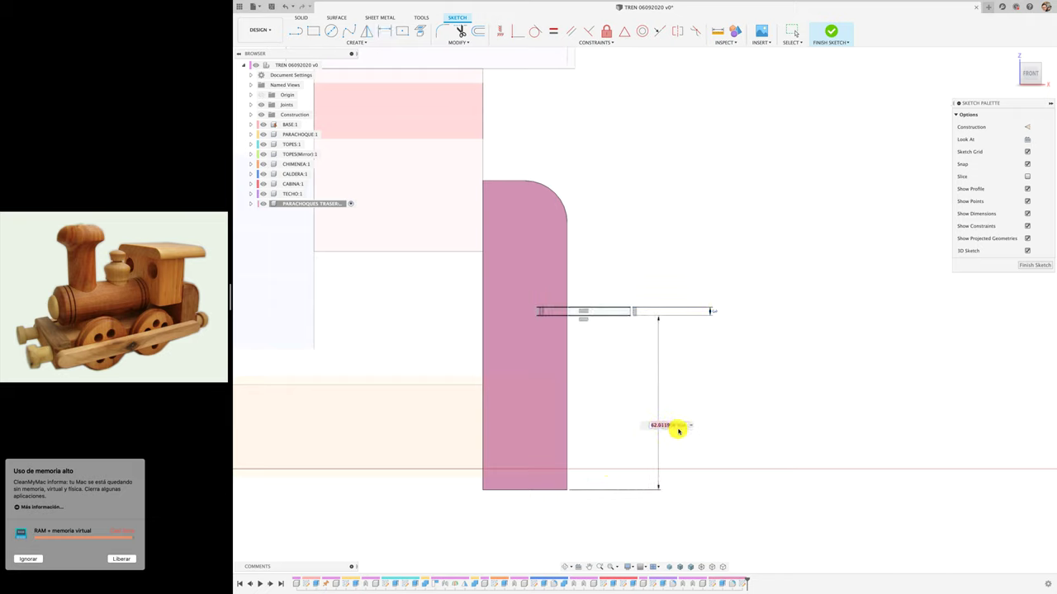
key("Return")
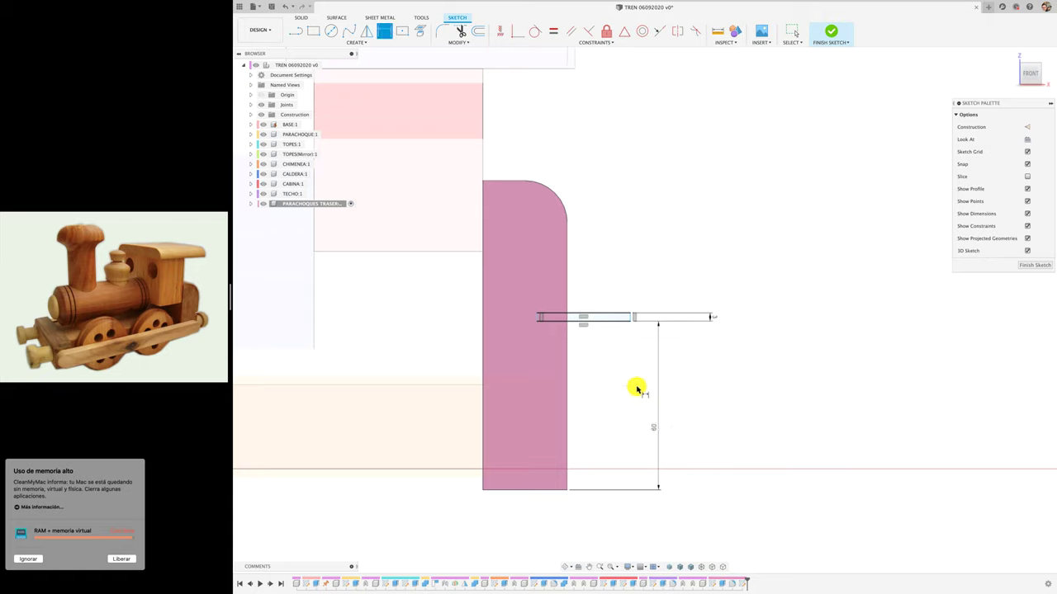
left_click(537, 316)
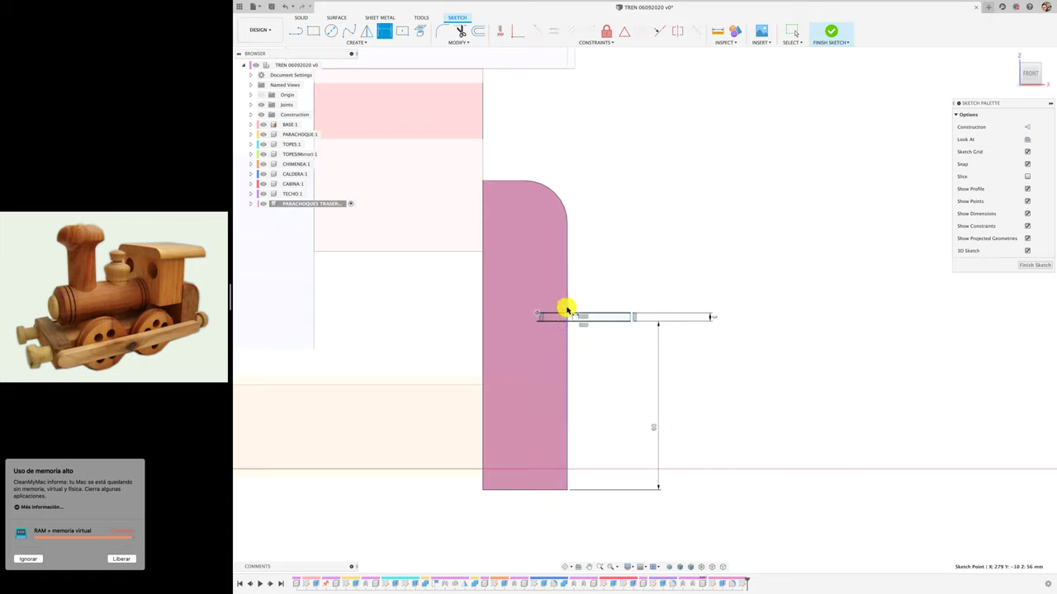
left_click(567, 310, "shift")
left_click(598, 275)
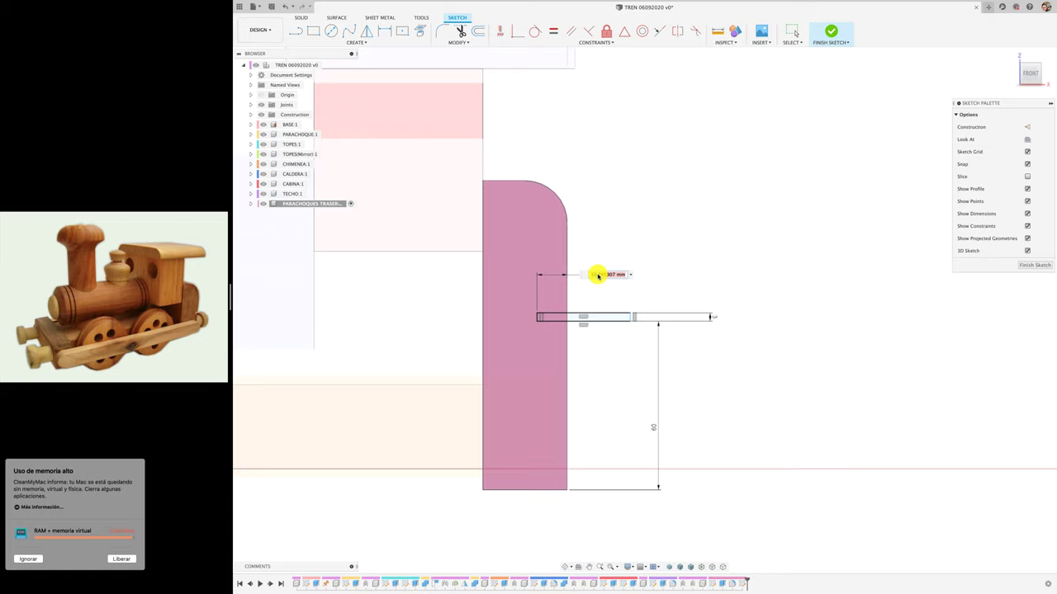
type("5")
key("Return")
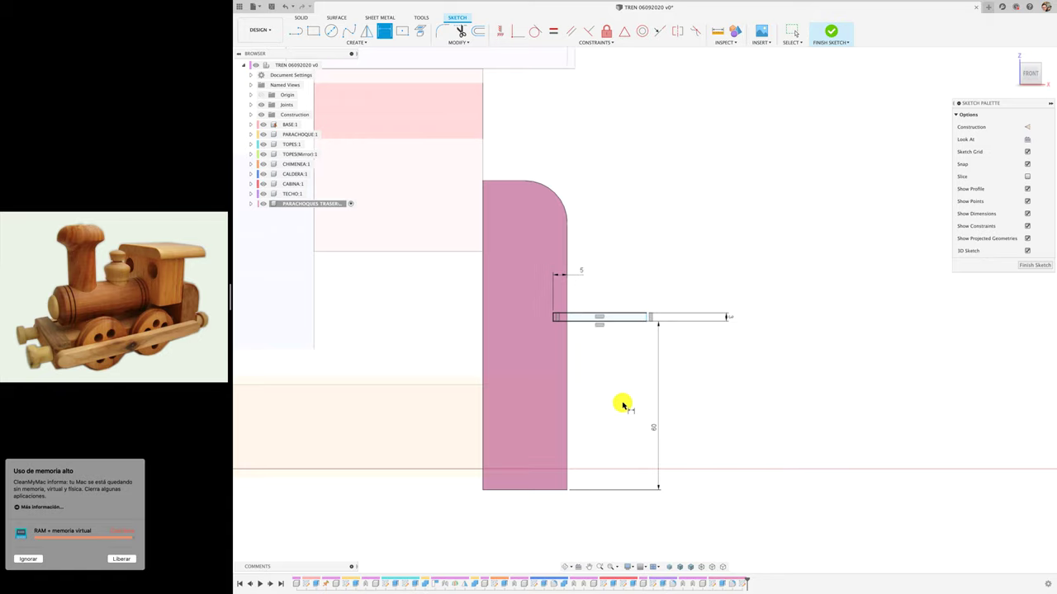
Extrude the strip profile as a cut through the bumper's width, previewing −225 mm
scroll(623, 405, "left", 5, "shift")
scroll(623, 405, "left", 5, "shift")
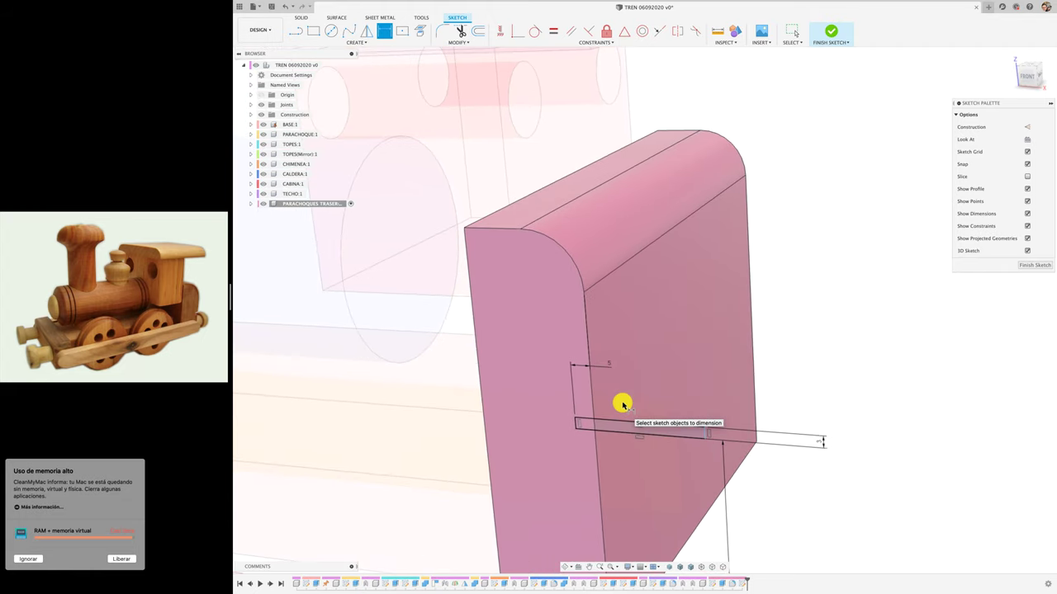
key("e")
left_click(584, 425)
left_click_drag(587, 421, 843, 254)
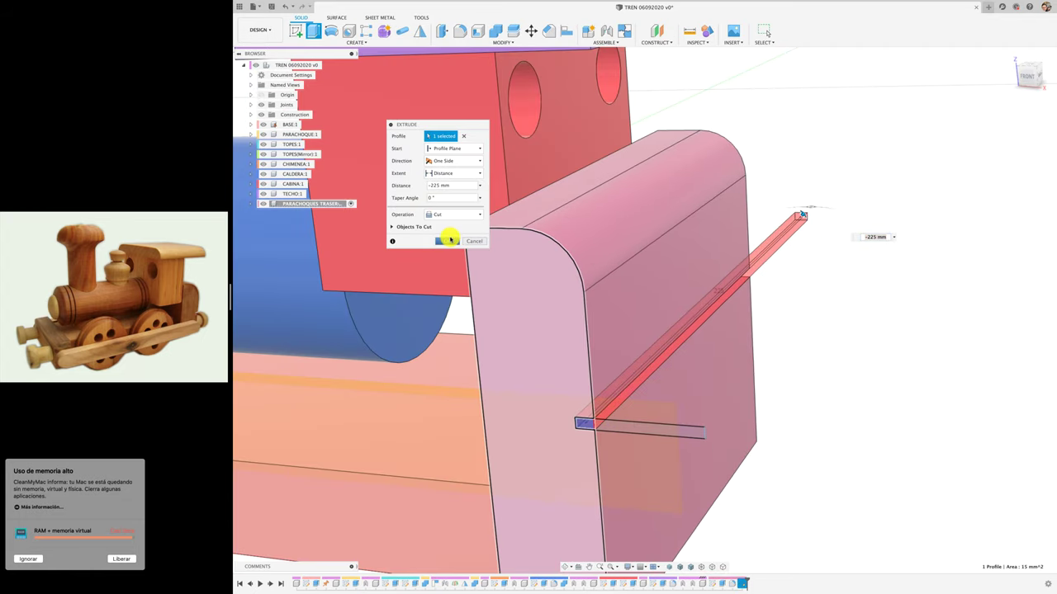
Confirm the thin slot cut through the bumper and start a new sketch
left_click(448, 241)
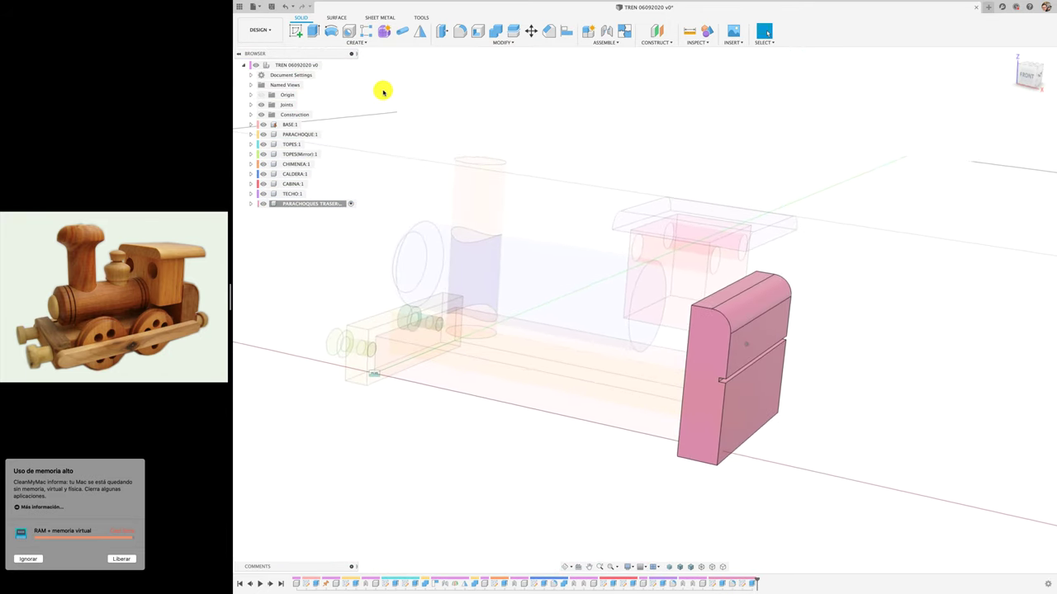
left_click(297, 33)
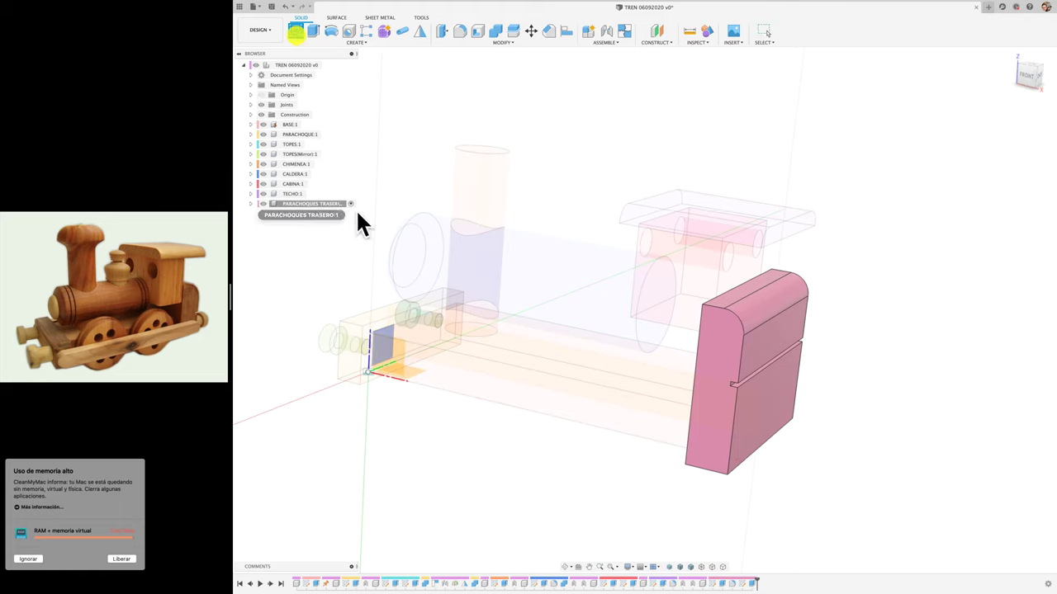
Sketch on the bumper's large face and project the two front buffer circles onto it
left_click(637, 313)
left_click(792, 410)
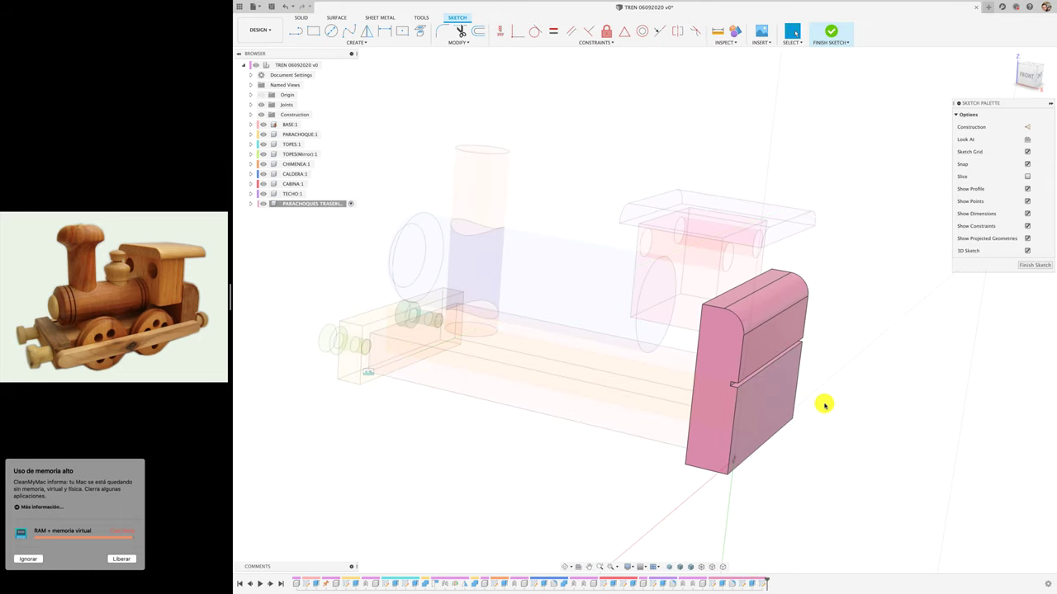
key("p")
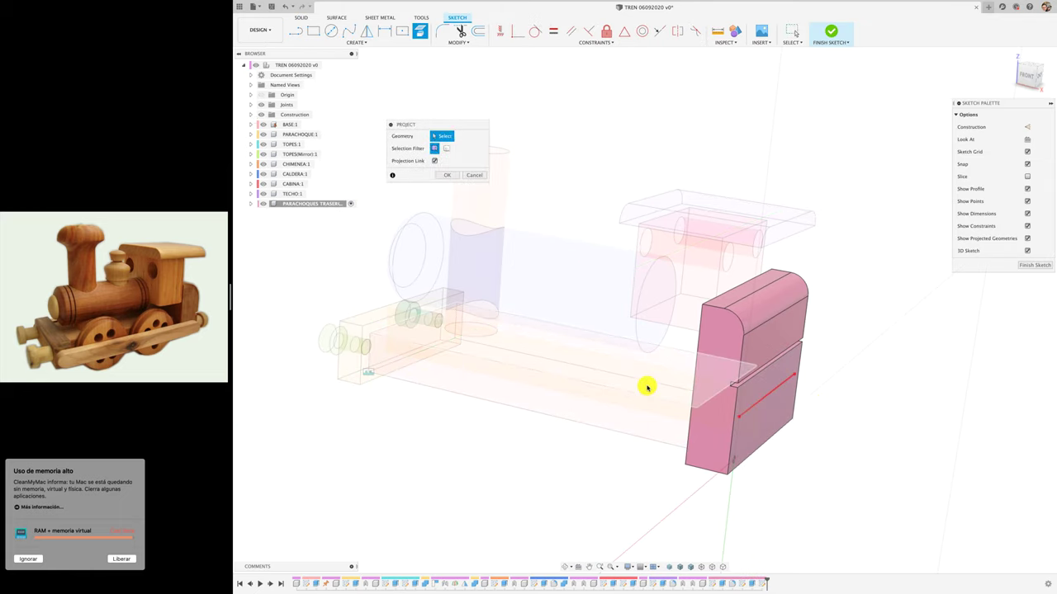
left_click(337, 340)
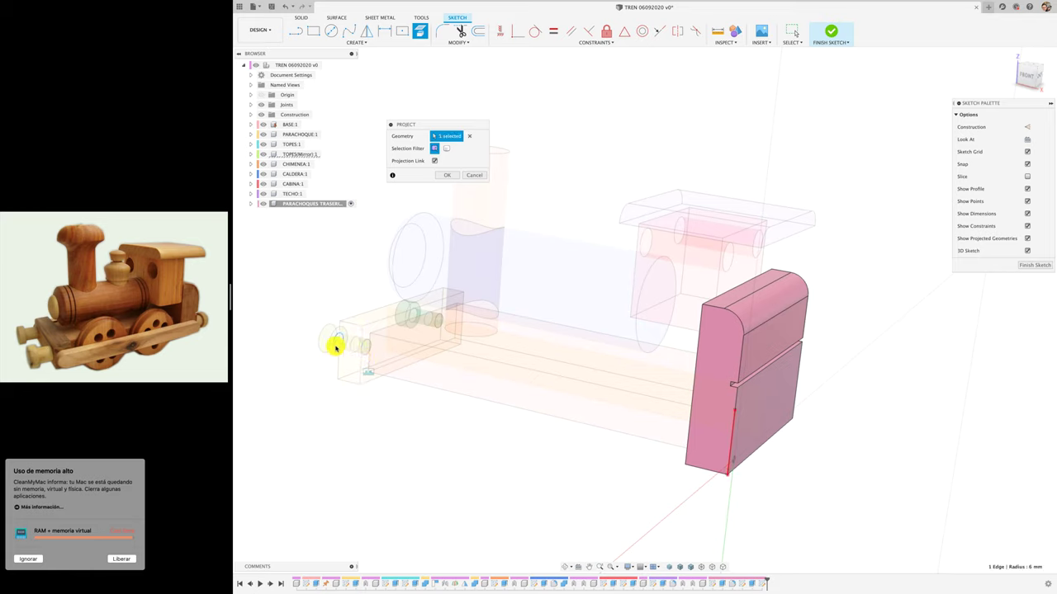
left_click(411, 318)
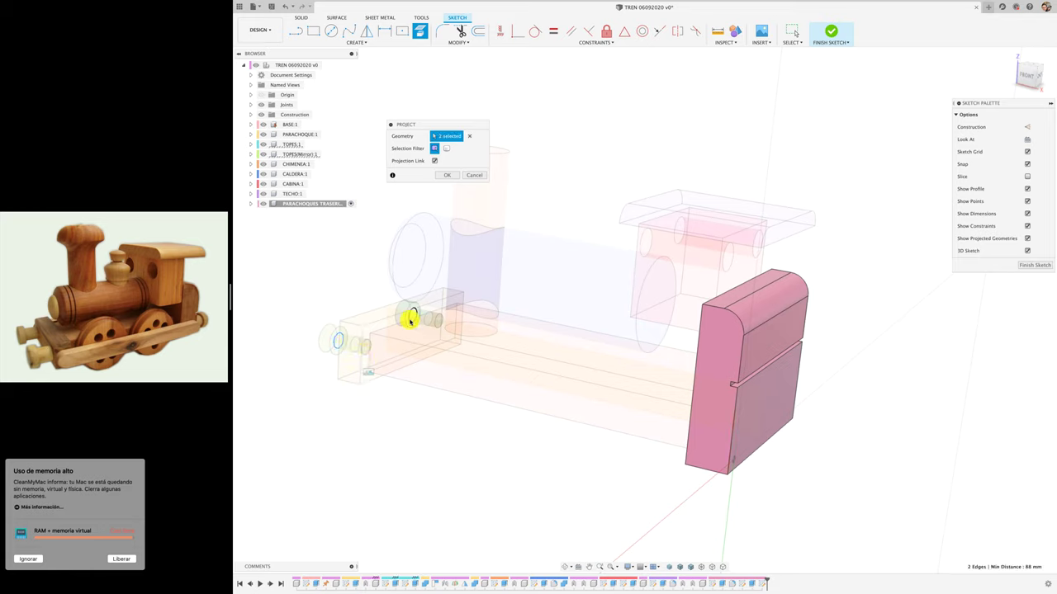
left_click(442, 176)
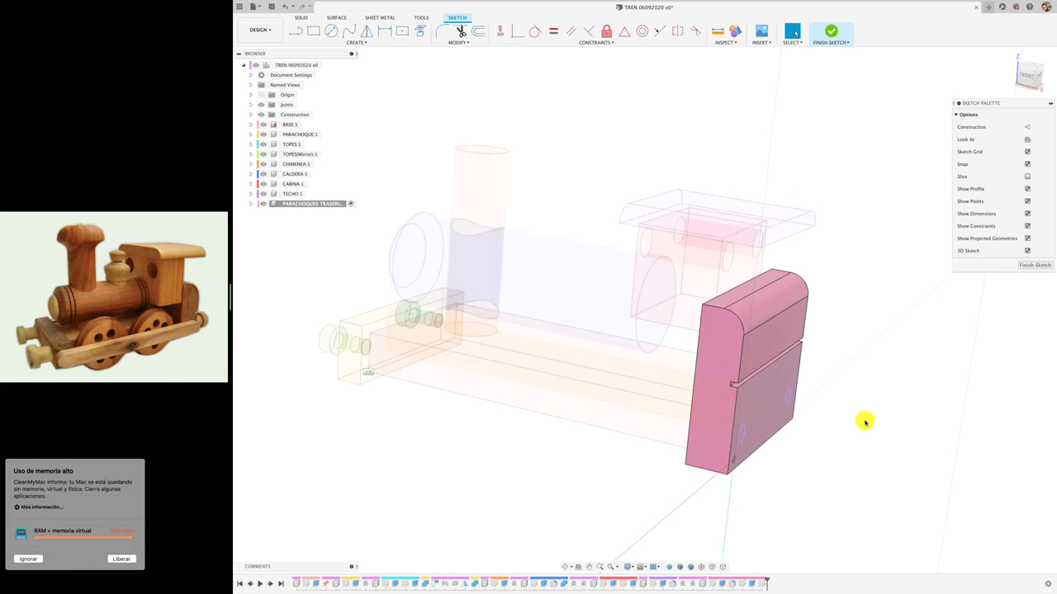
scroll(864, 422, "left", 5, "shift")
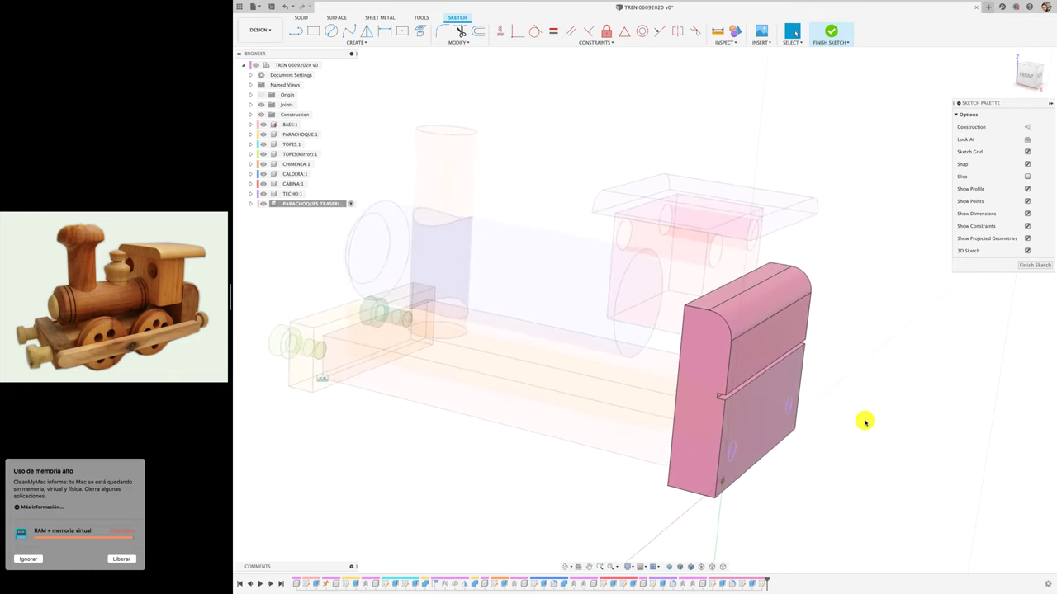
scroll(864, 422, "left", 3, "shift")
Cut both projected circle profiles 10 mm deep into the rear bumper
key("e")
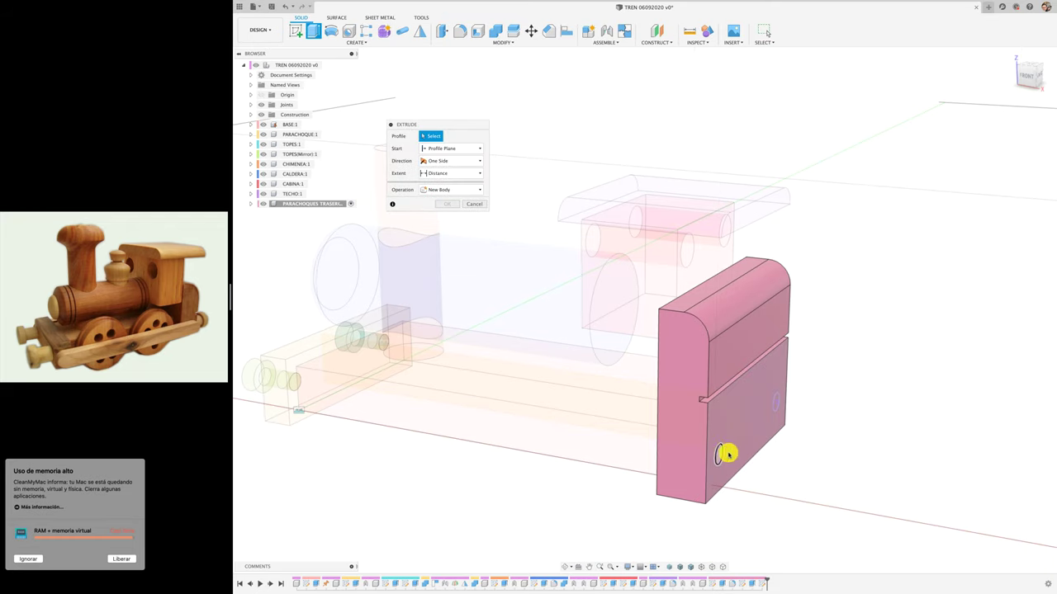
left_click(722, 453)
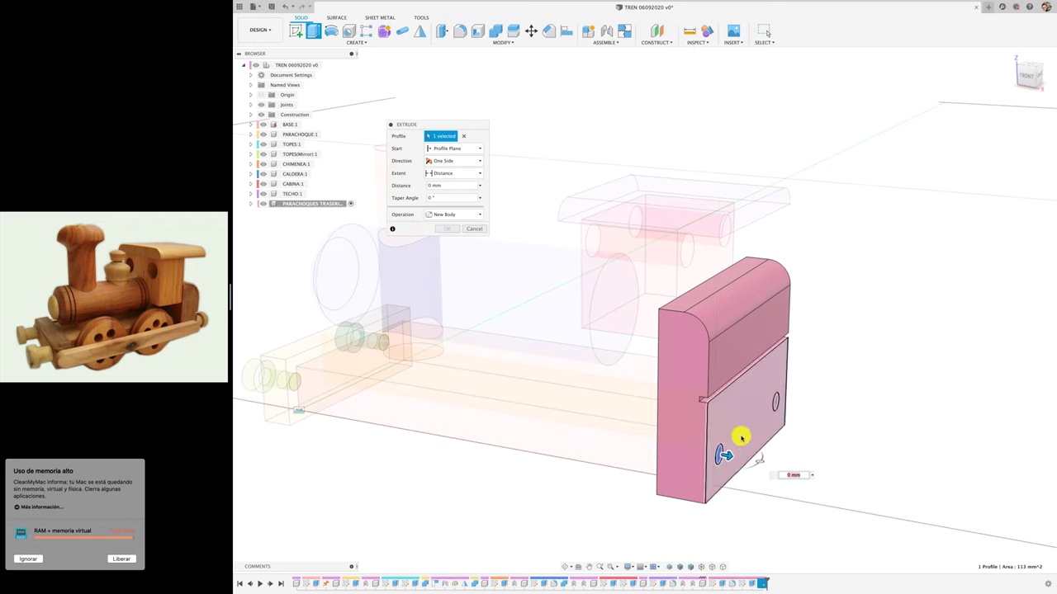
left_click(776, 403)
scroll(828, 435, "left", 1, "shift")
type("-10")
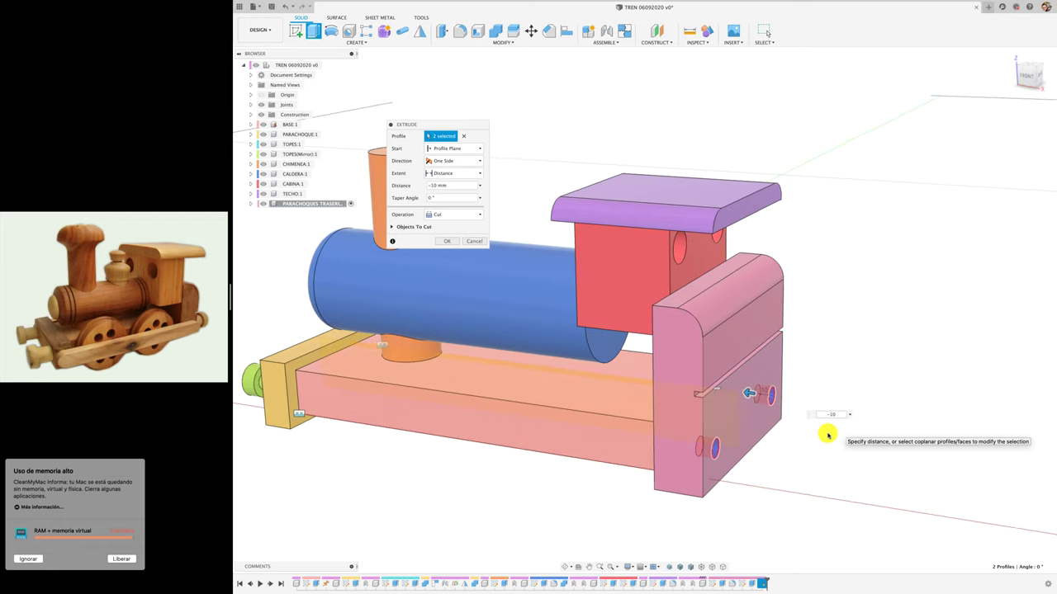
key("Return")
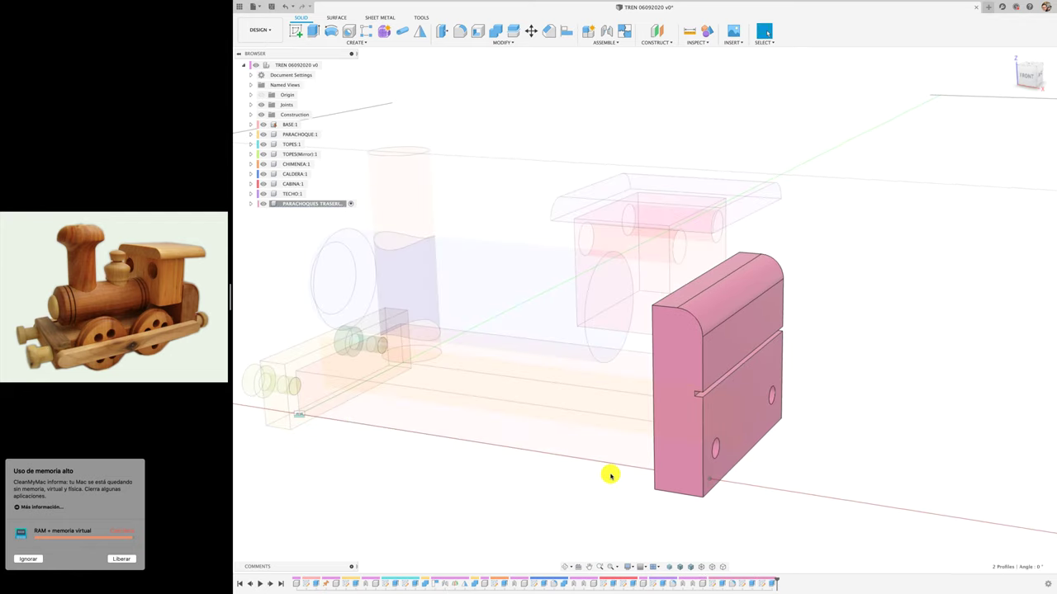
From the top-level assembly, fix the pink rear bumper to the red cabin with a rigid as-built joint
left_click(327, 65)
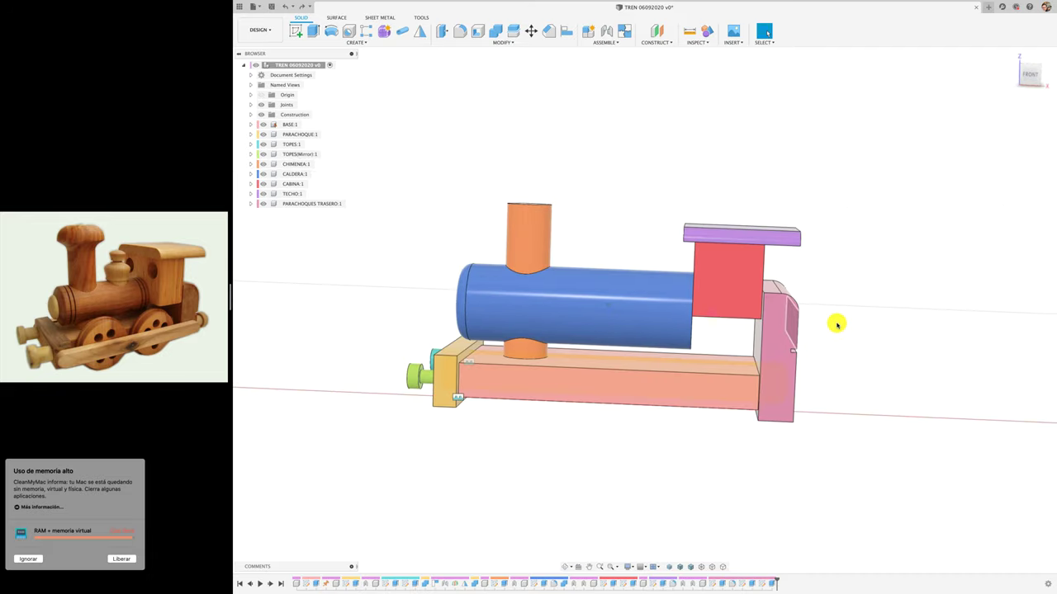
middle_click_drag(746, 343, 704, 166, "shift")
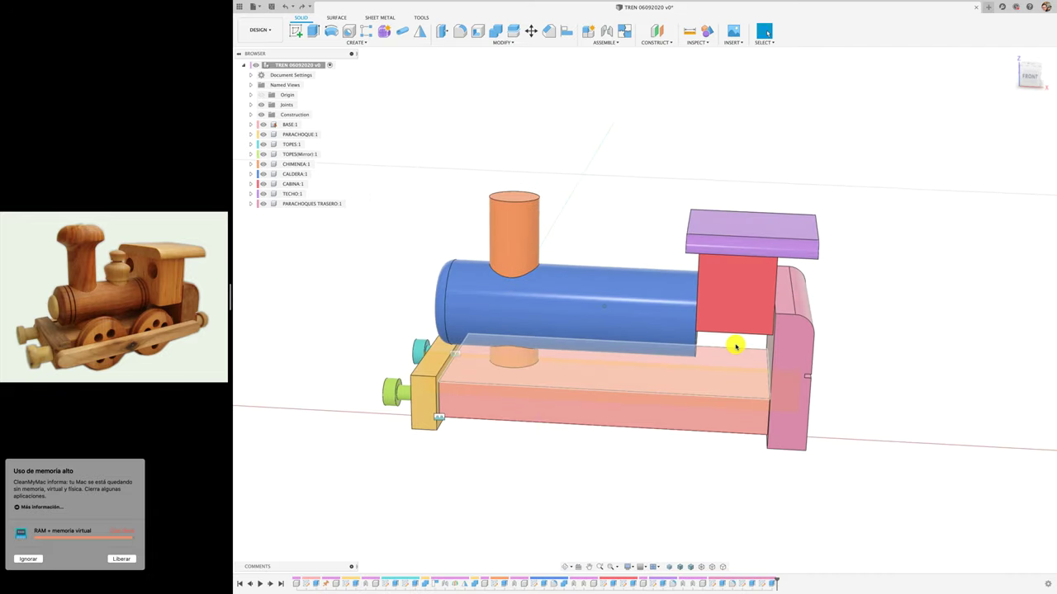
left_click(607, 42)
left_click(603, 71)
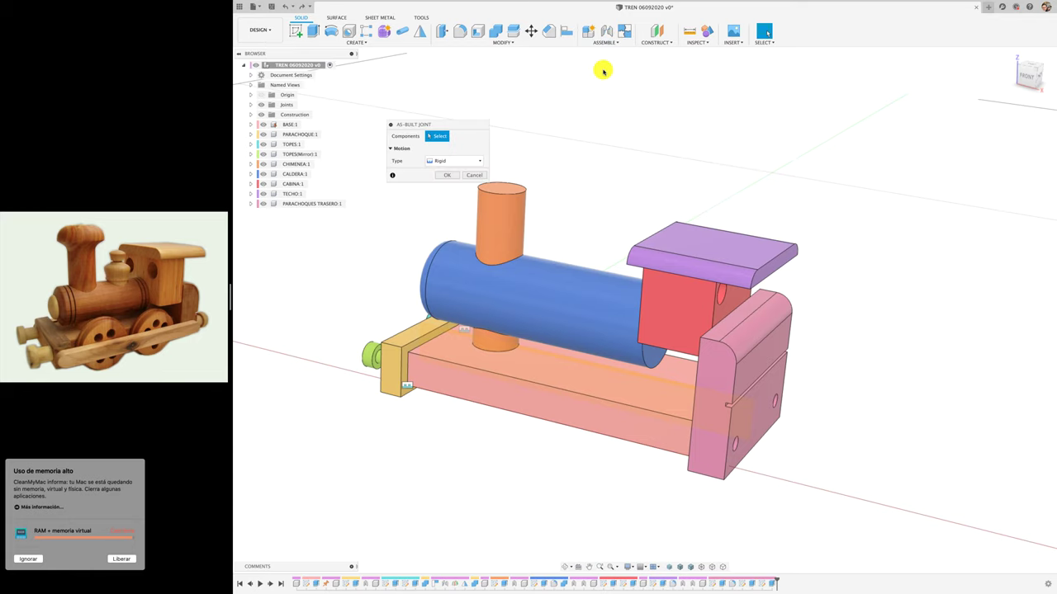
left_click(707, 365)
left_click(682, 325)
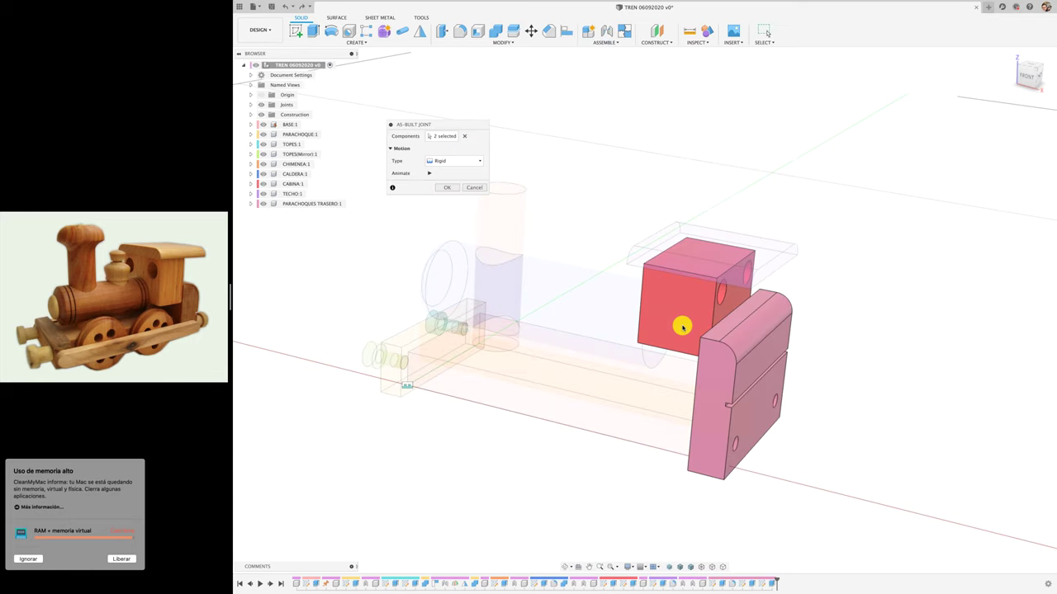
left_click(447, 188)
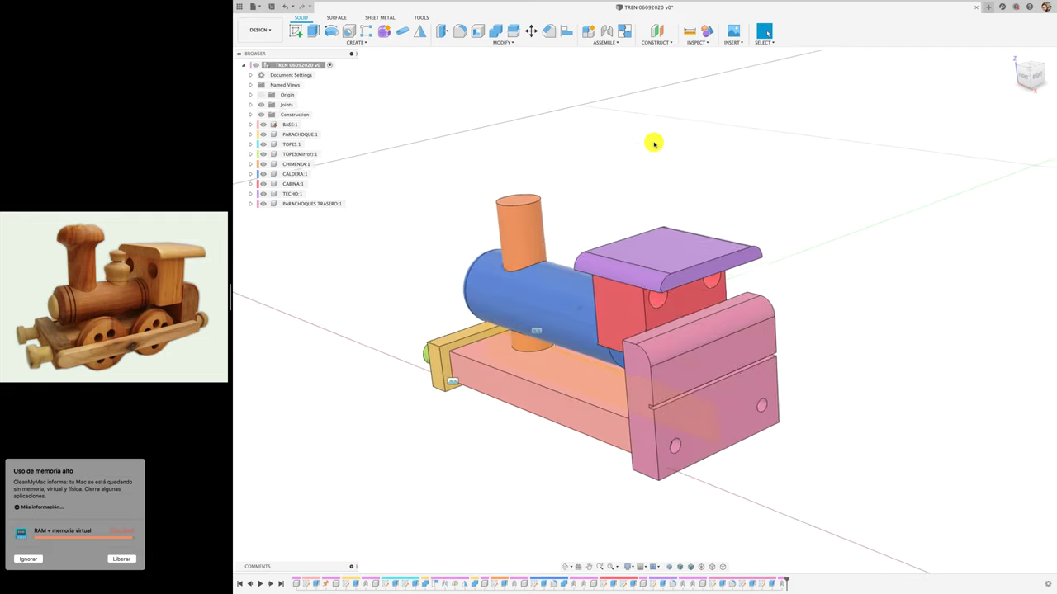
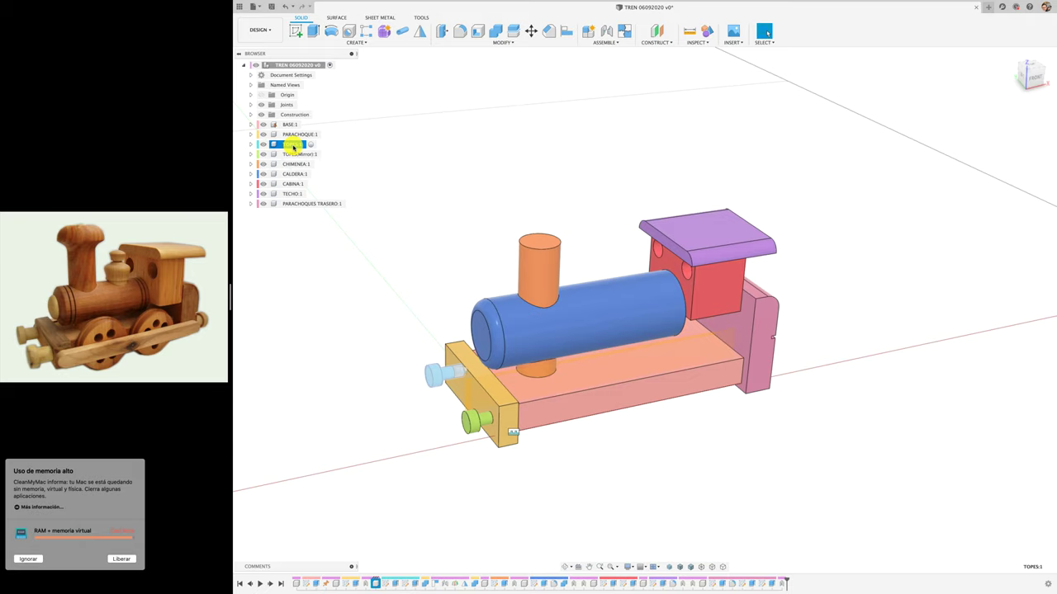
Copy and paste the TOPES:1 buffer, then move the copy rearward and rotate it −180° about Z
right_click(293, 147)
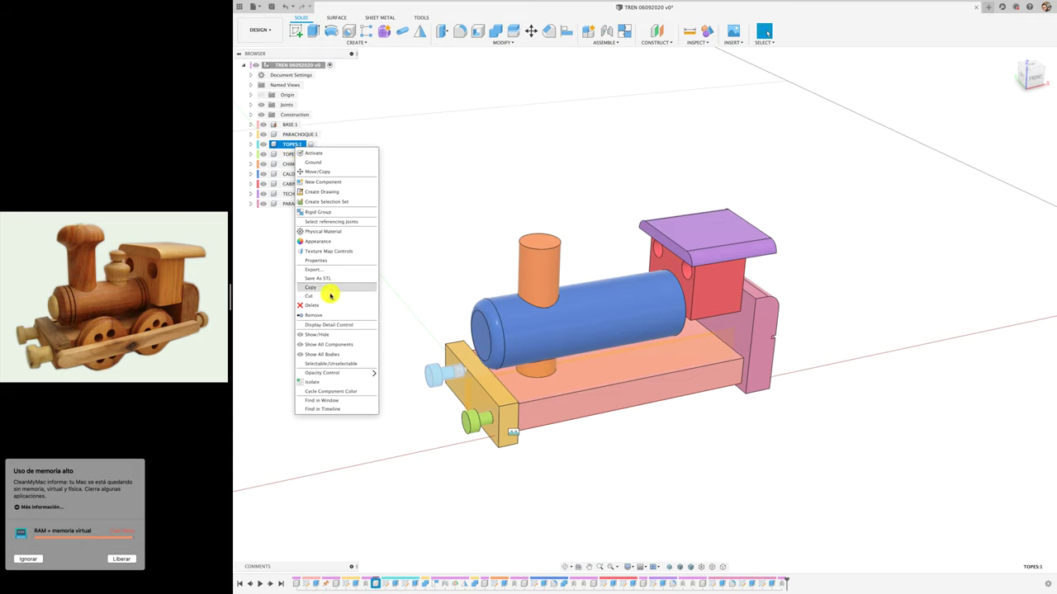
left_click(437, 135)
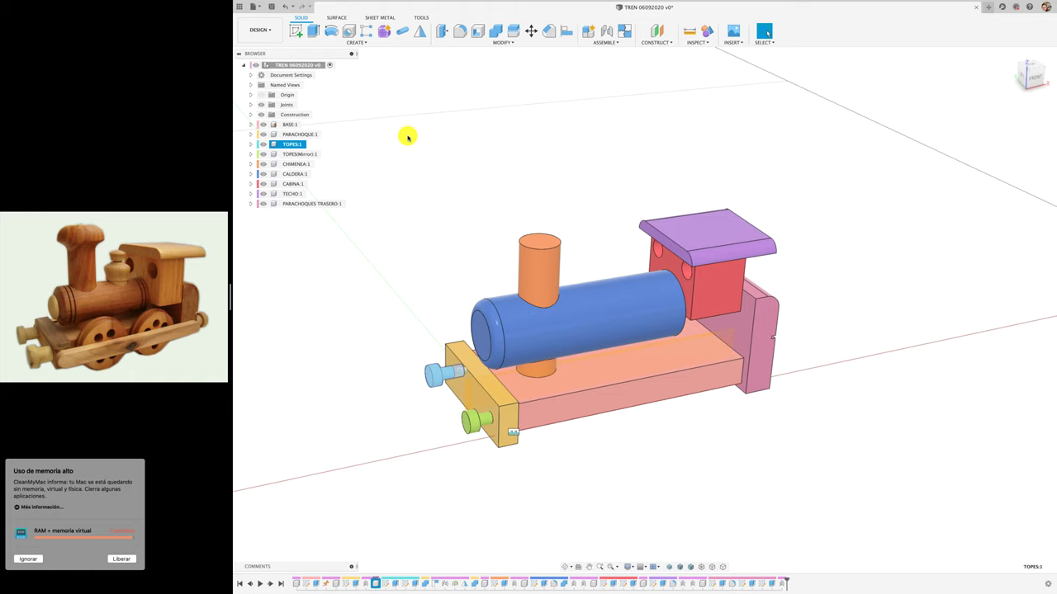
double_click(293, 144)
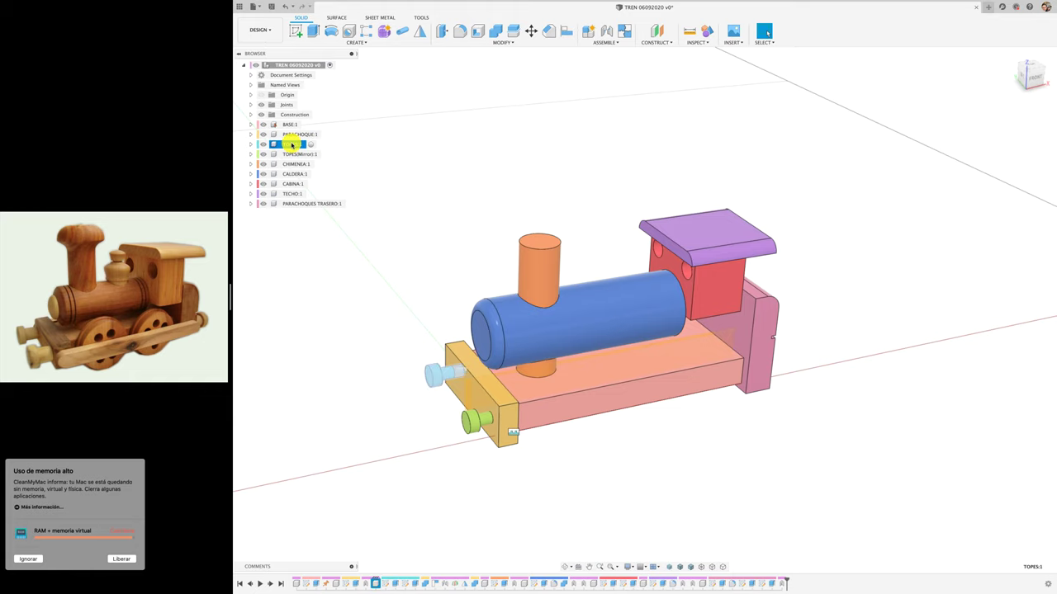
key("ctrl+v")
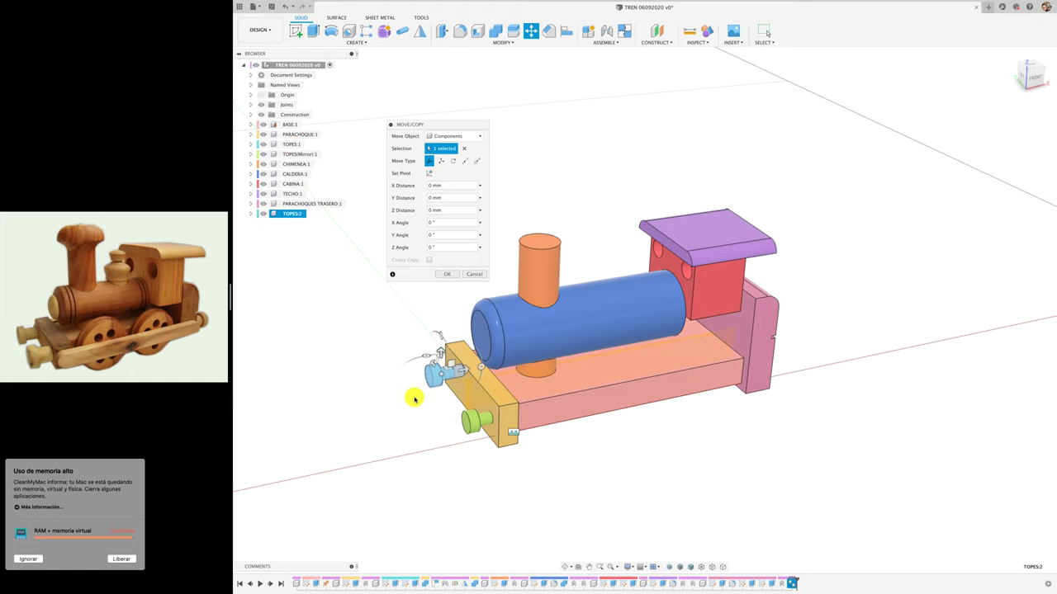
scroll(414, 400, "up", 1)
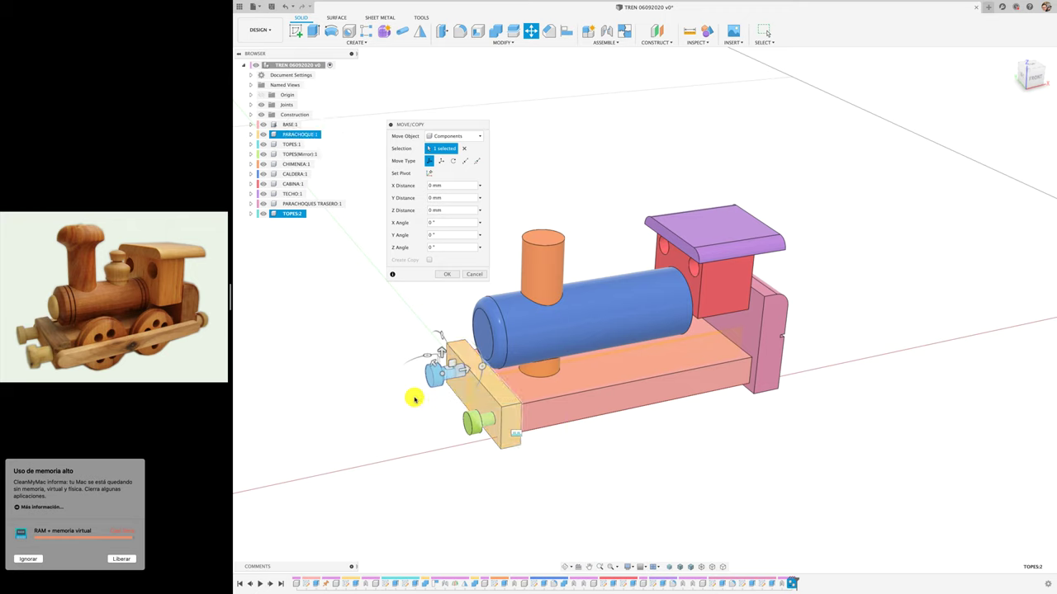
left_click_drag(467, 371, 854, 332)
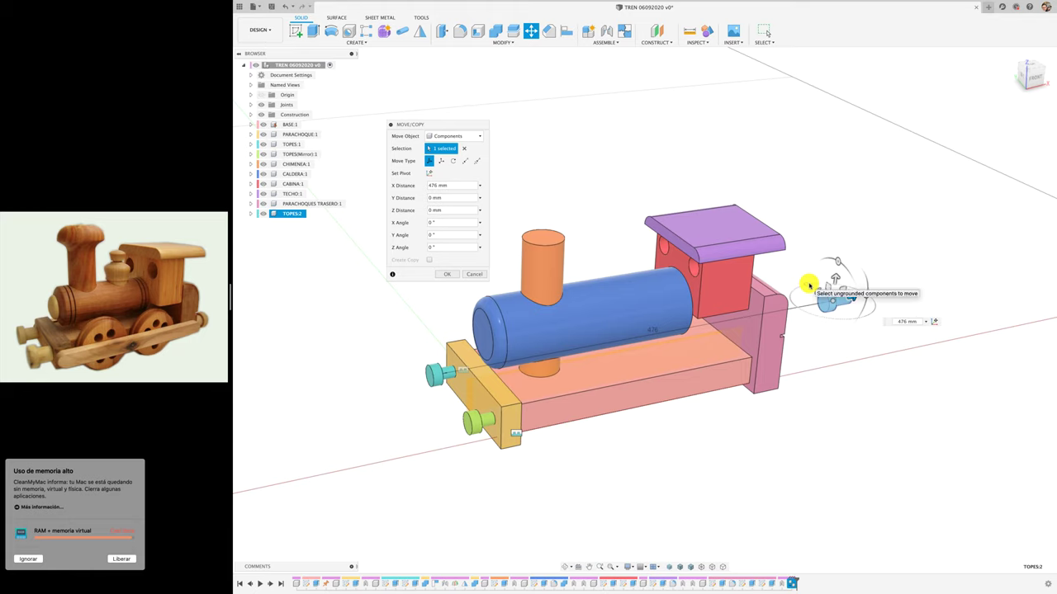
left_click_drag(808, 285, 871, 321)
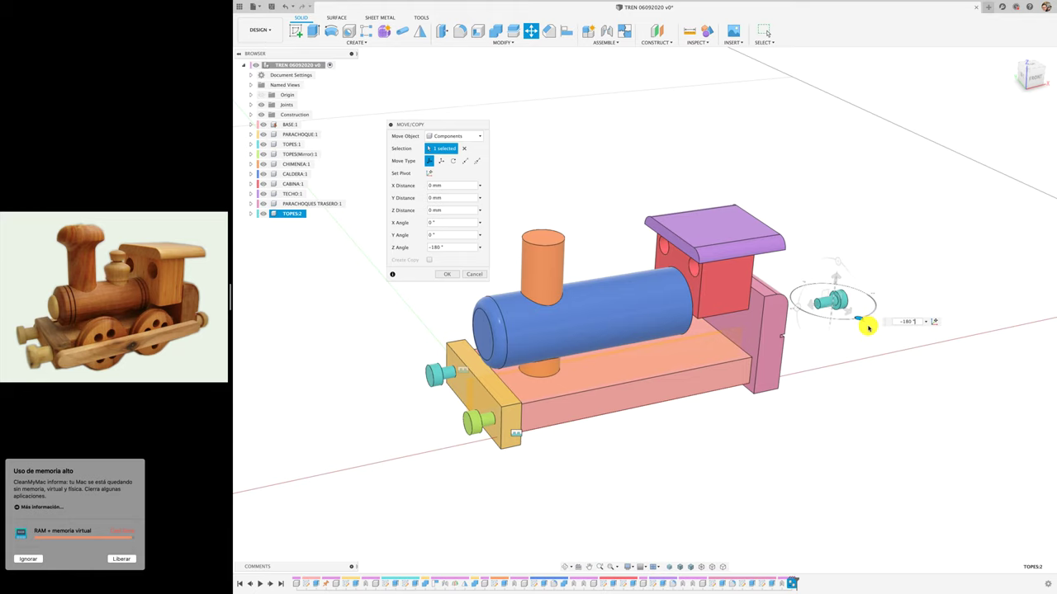
key("Return")
left_click(474, 277)
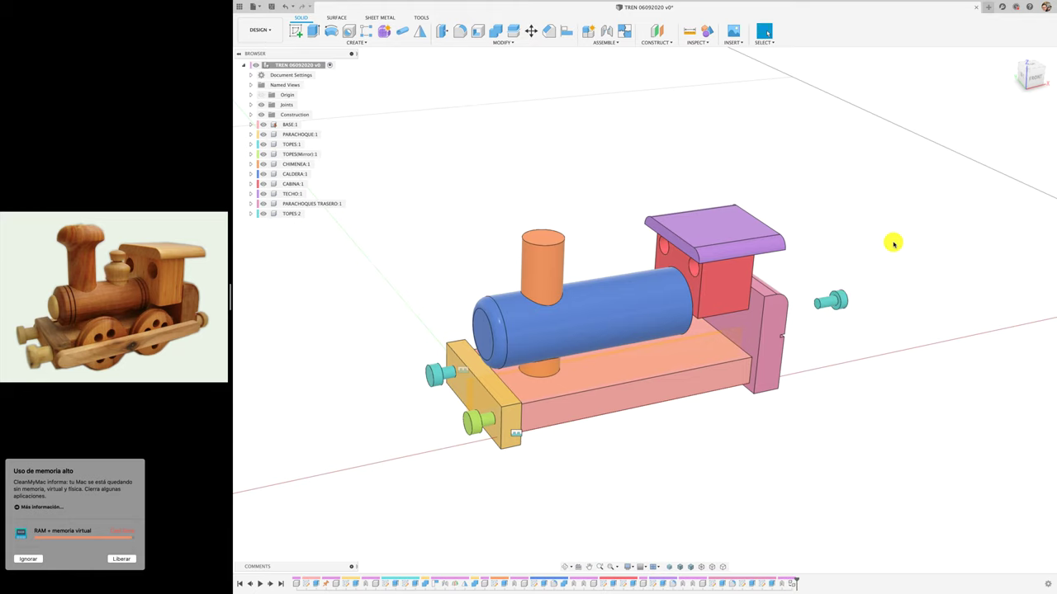
Joint the TOPES:2 copy into the upper hole of the PARACHOQUES TRASERO rear bumper
scroll(893, 244, "up", 5)
scroll(893, 244, "up", 3)
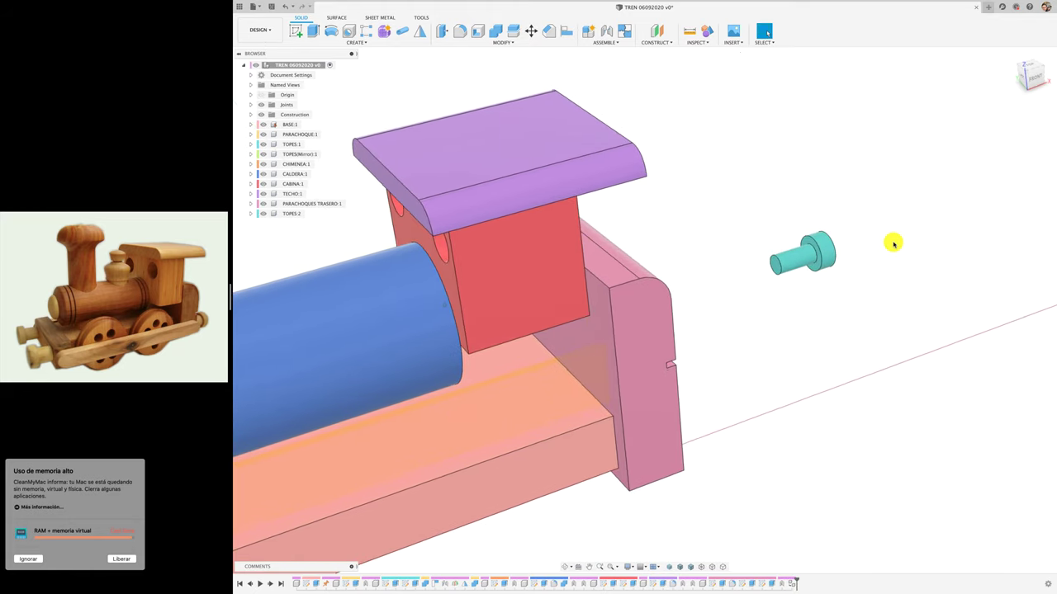
key("j")
left_click(773, 267)
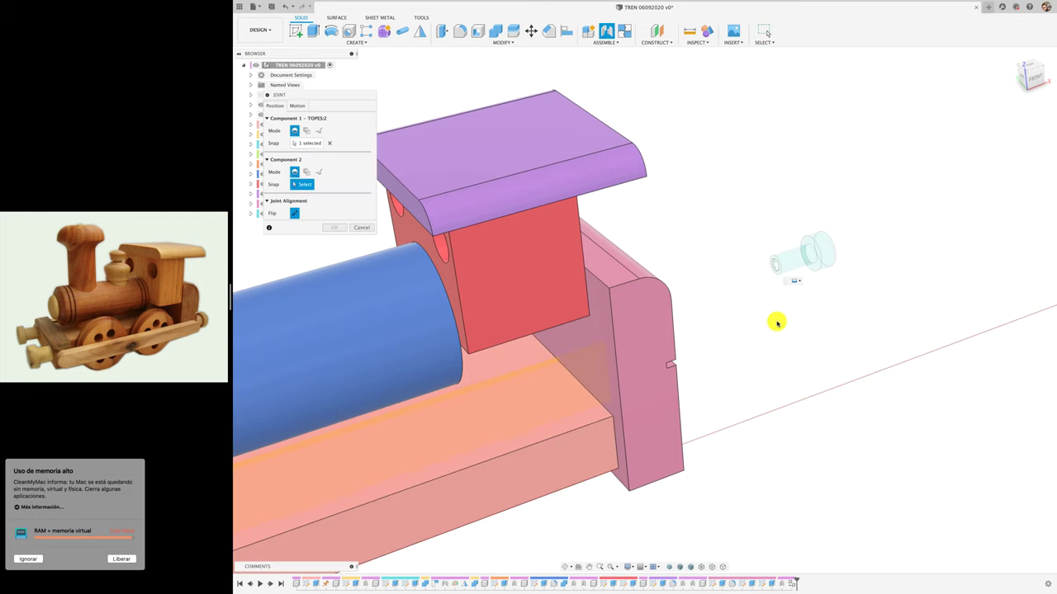
scroll(776, 323, "down", 5, "shift")
scroll(776, 323, "down", 5, "shift")
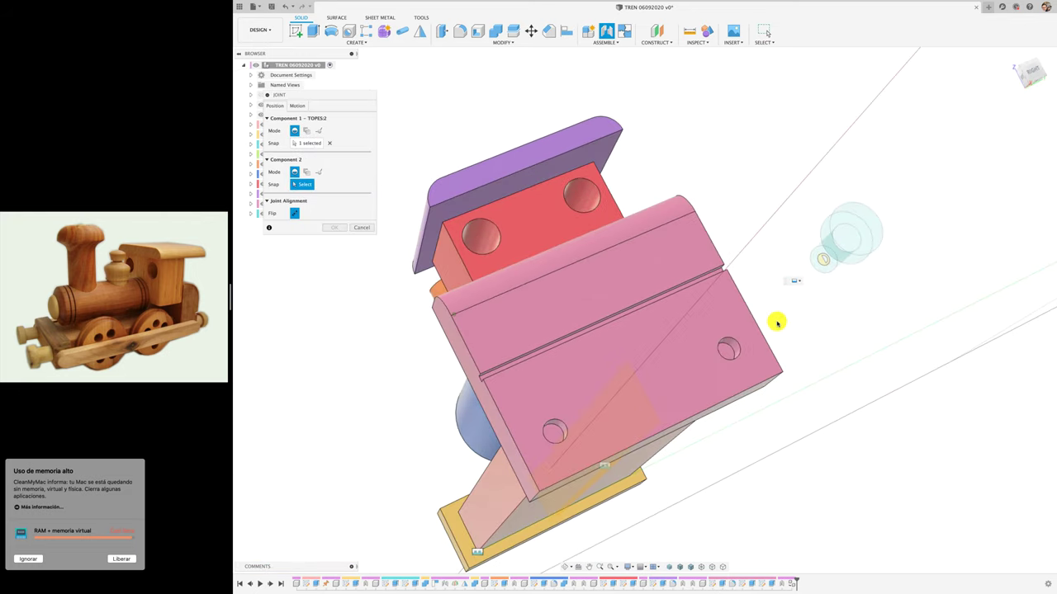
scroll(734, 347, "down", 3, "shift")
scroll(735, 349, "down", 3, "shift")
left_click(721, 353)
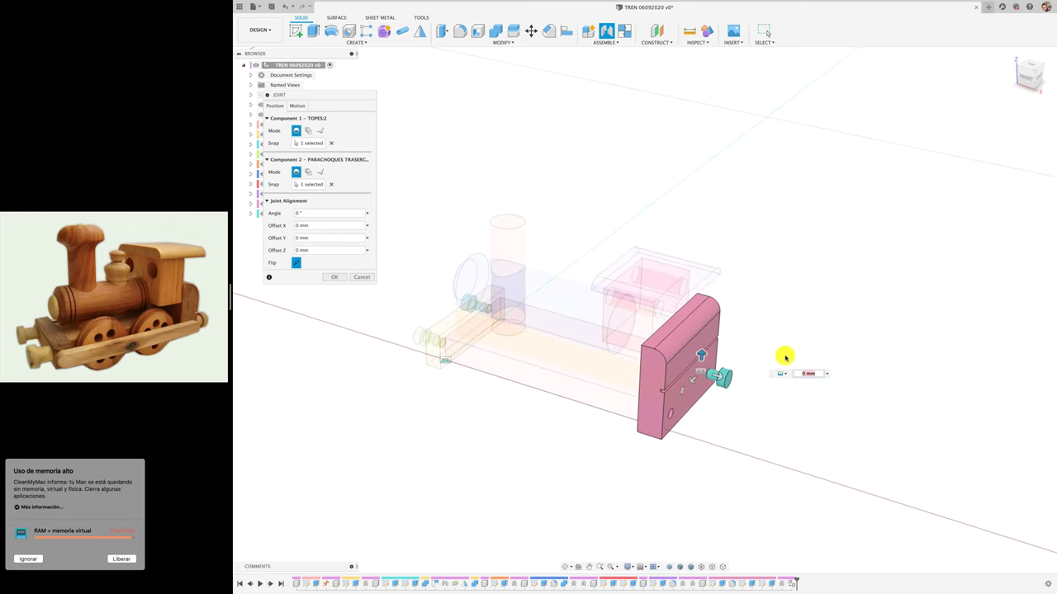
left_click(334, 277)
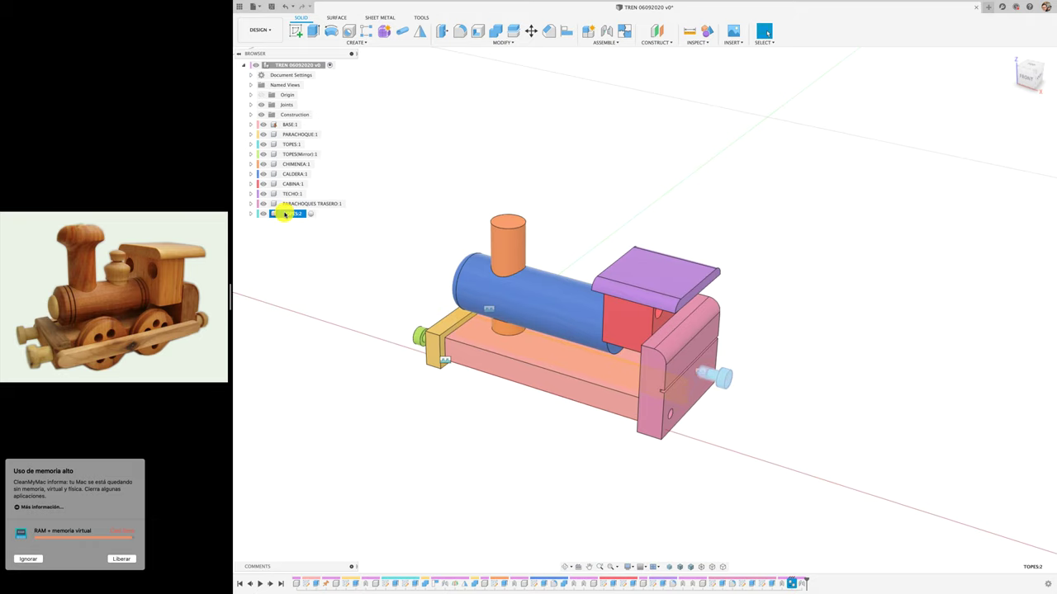
Copy TOPES:2, paste it into the root design, and move the new copy below the train
right_click(284, 214)
left_click(307, 354)
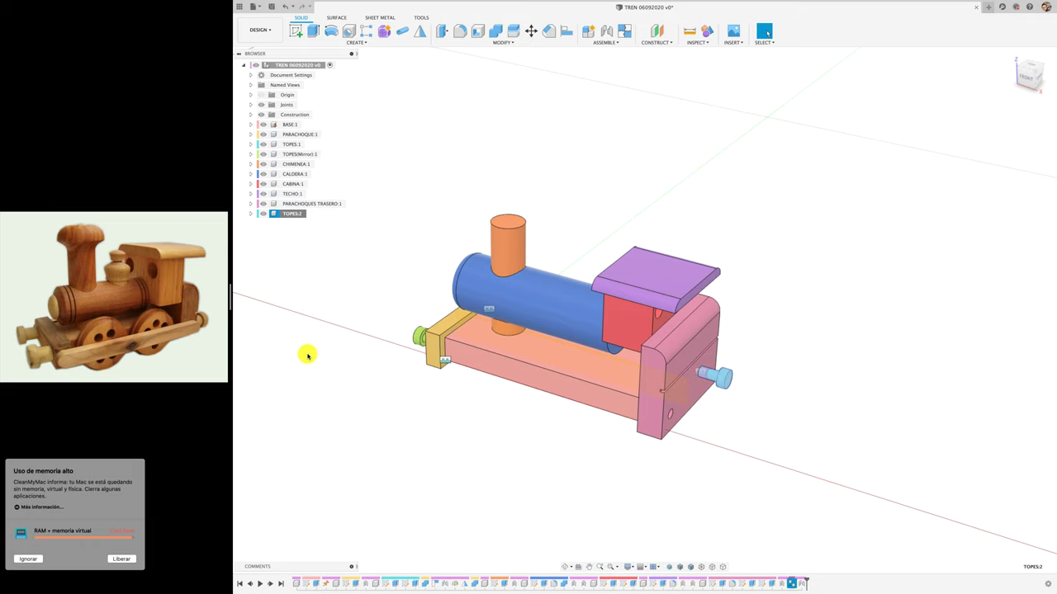
right_click(314, 65)
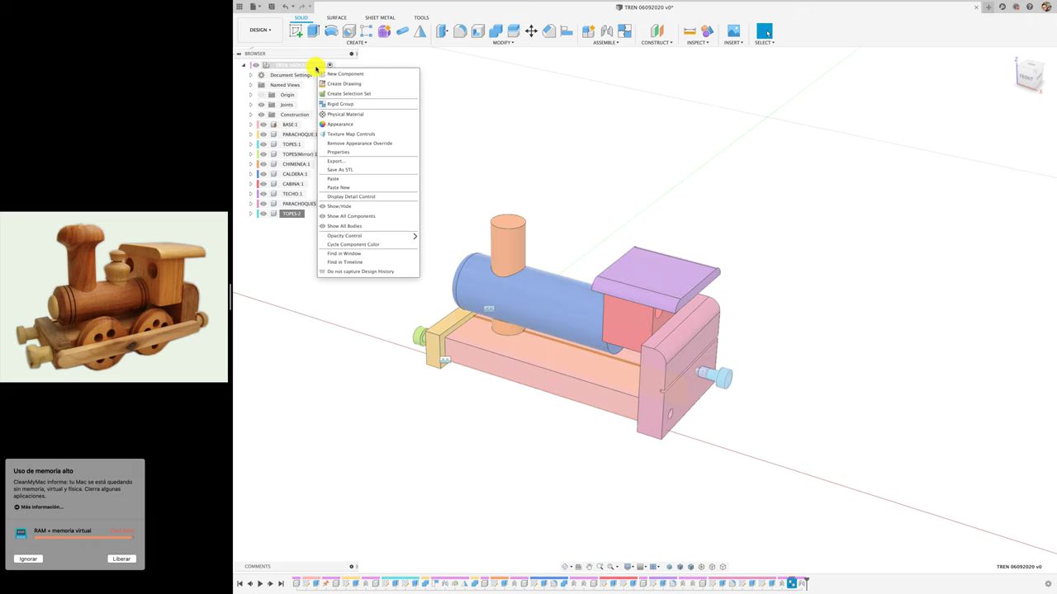
left_click(363, 178)
scroll(772, 390, "right", 3)
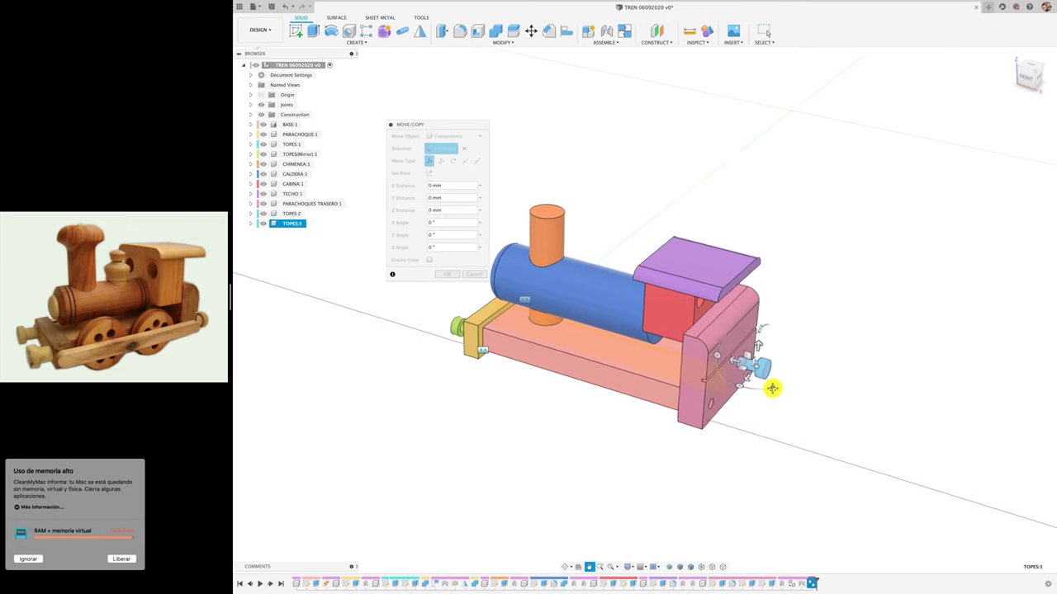
left_click_drag(665, 376, 572, 467)
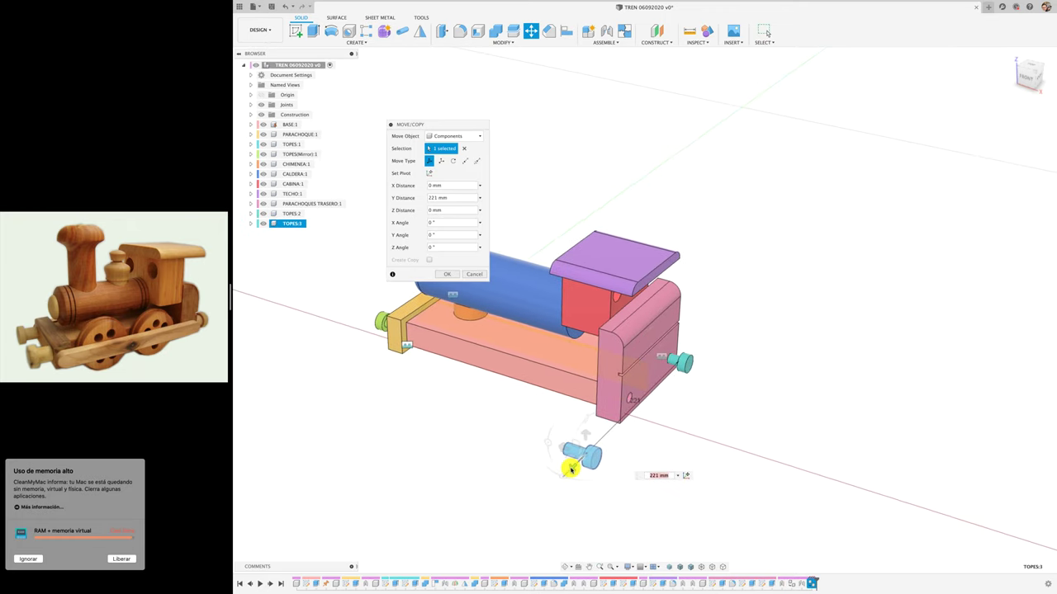
left_click(452, 275)
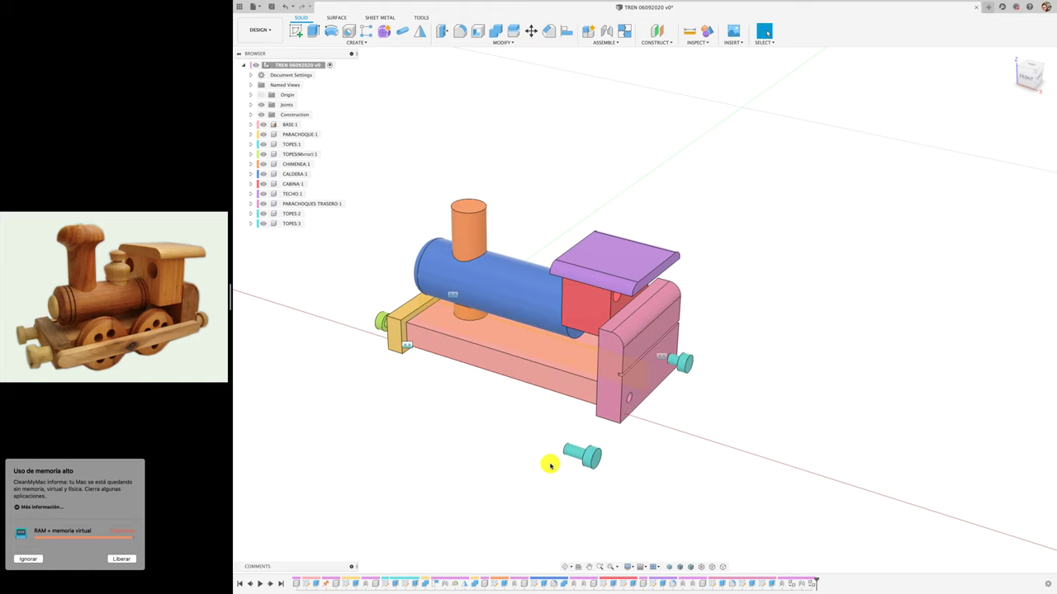
Joint the TOPES:3 buffer into the rear bumper's lower hole
key("j")
left_click(565, 446)
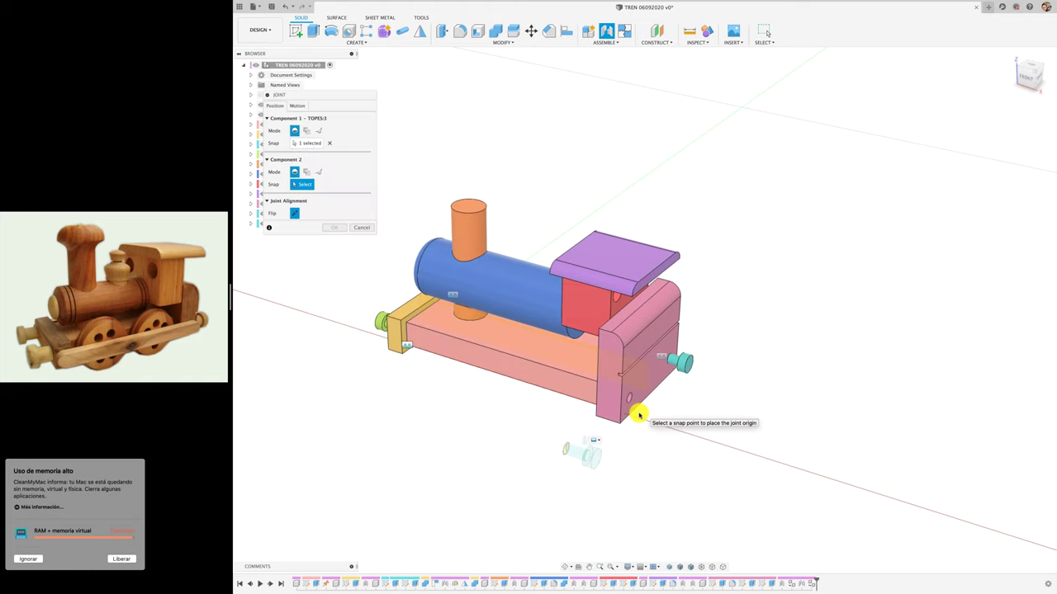
scroll(636, 413, "up", 3)
scroll(638, 414, "up", 3)
scroll(638, 414, "up", 3)
scroll(637, 413, "up", 3)
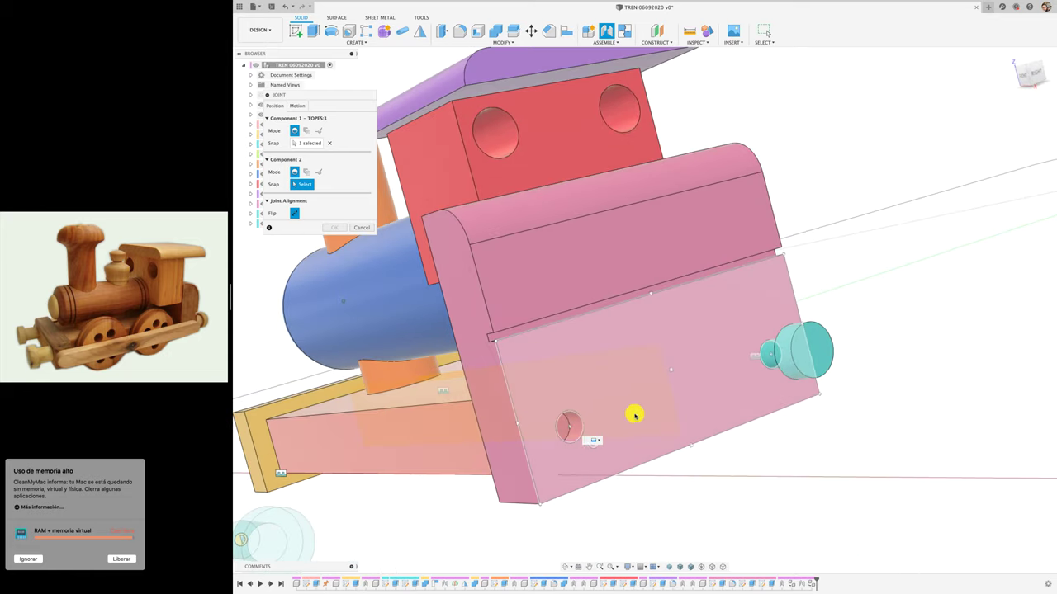
left_click(559, 430)
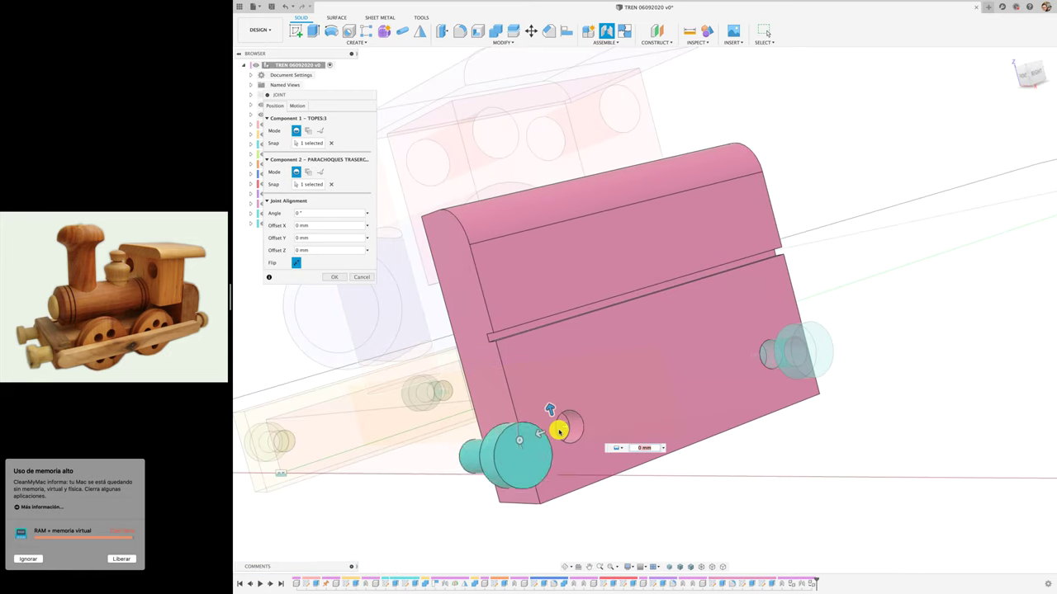
left_click(334, 278)
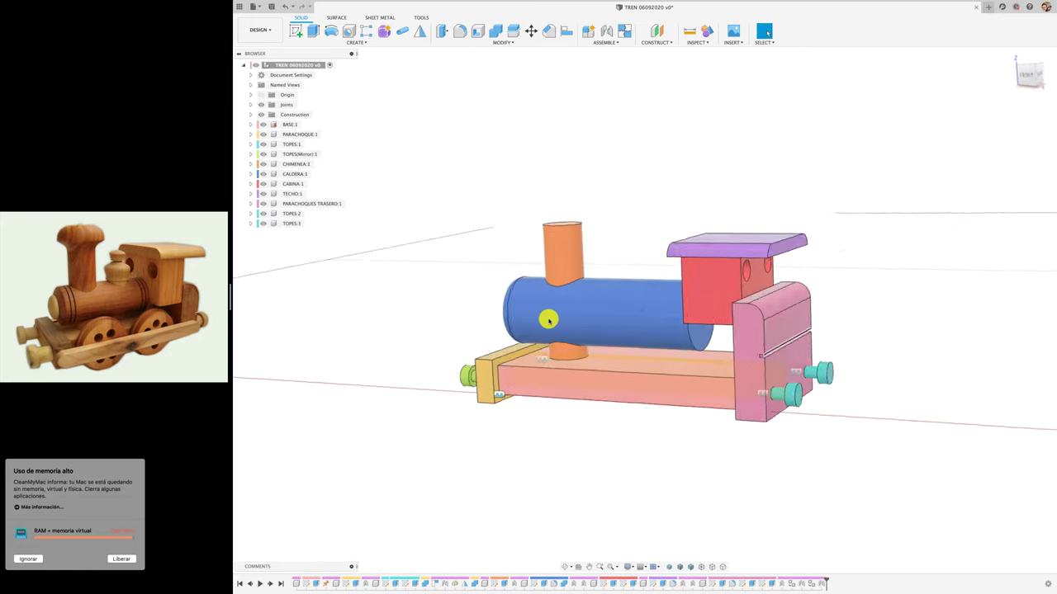
middle_click_drag(548, 320, 548, 319, "shift")
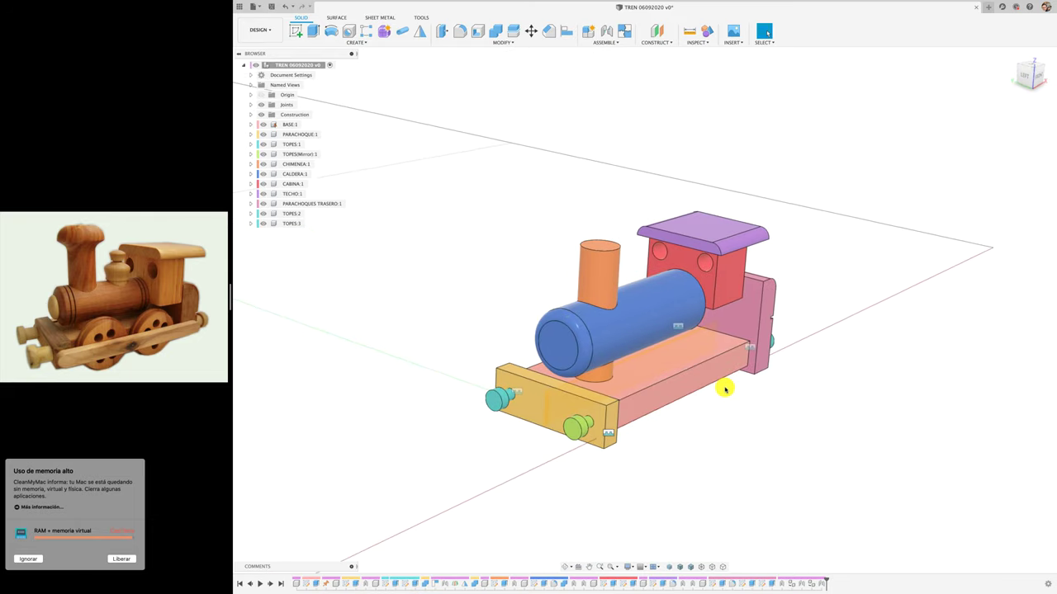
mouse_move(724, 387)
middle_mouse_down("shift")
mouse_move(679, 374)
mouse_move(590, 319)
mouse_move(596, 314)
middle_mouse_up("shift")
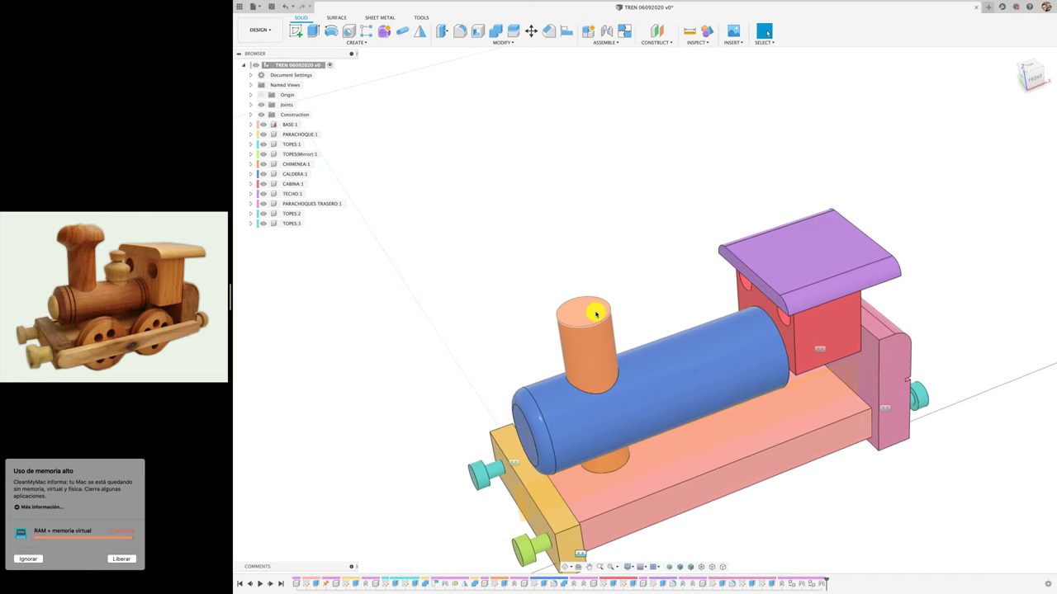
Activate CHIMENEA:1 and sketch a circle on the chimney's top face
left_click(320, 164)
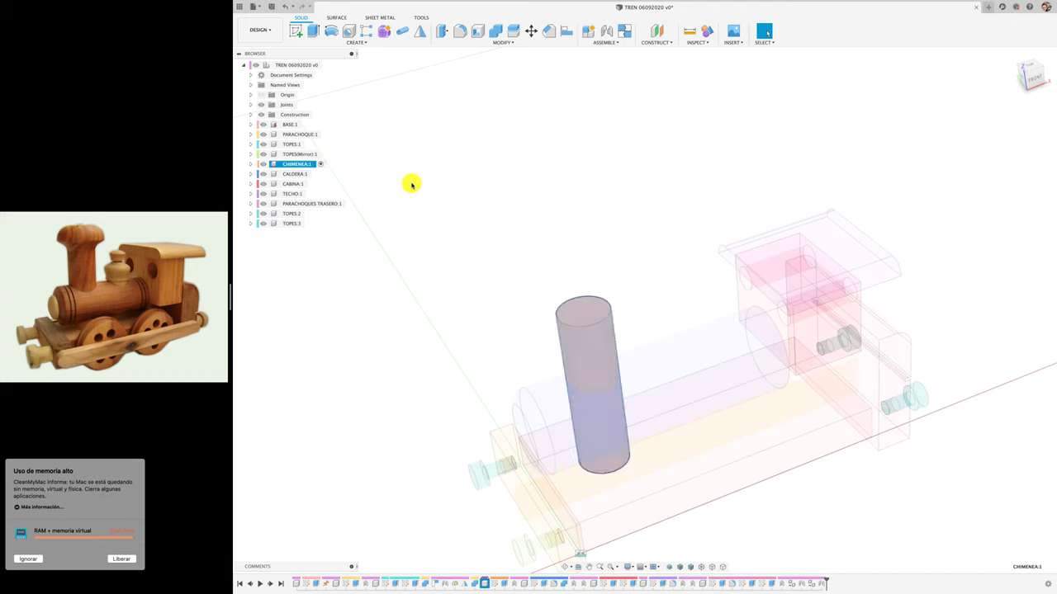
left_click(295, 31)
left_click(578, 315)
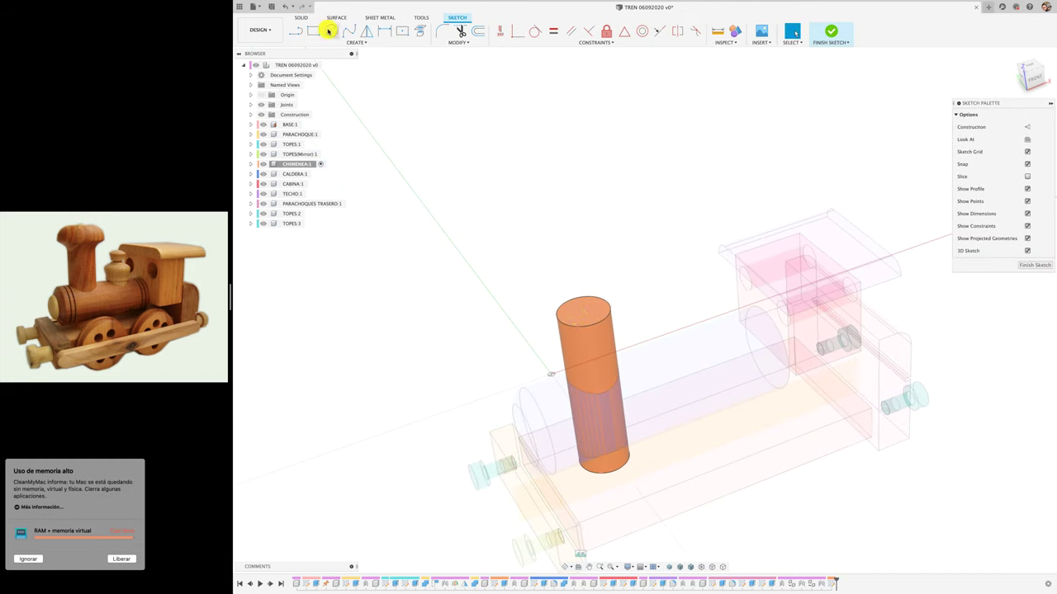
left_click(331, 30)
left_click(570, 314)
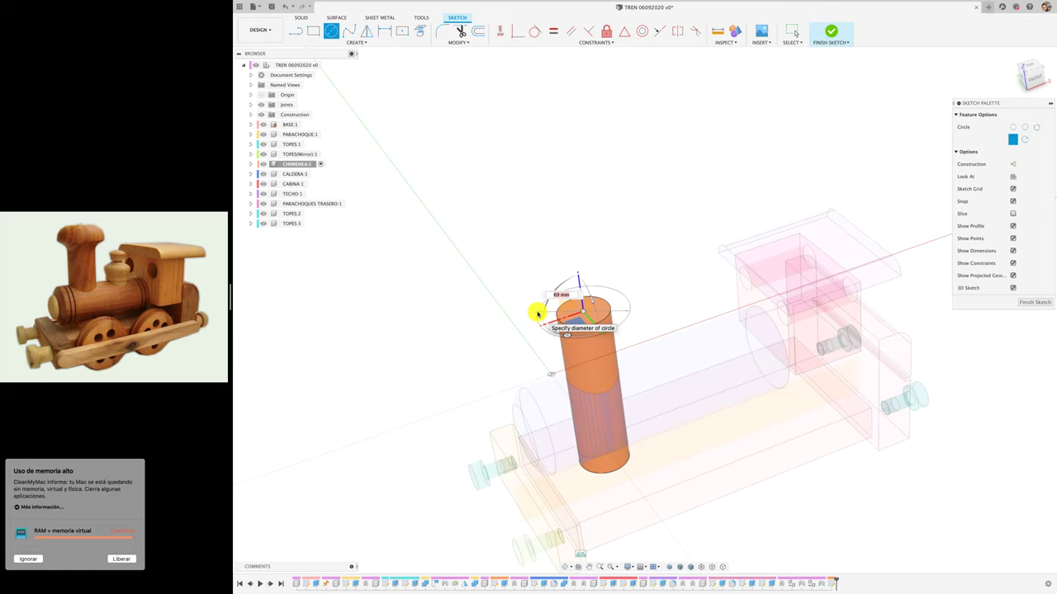
left_click(538, 312)
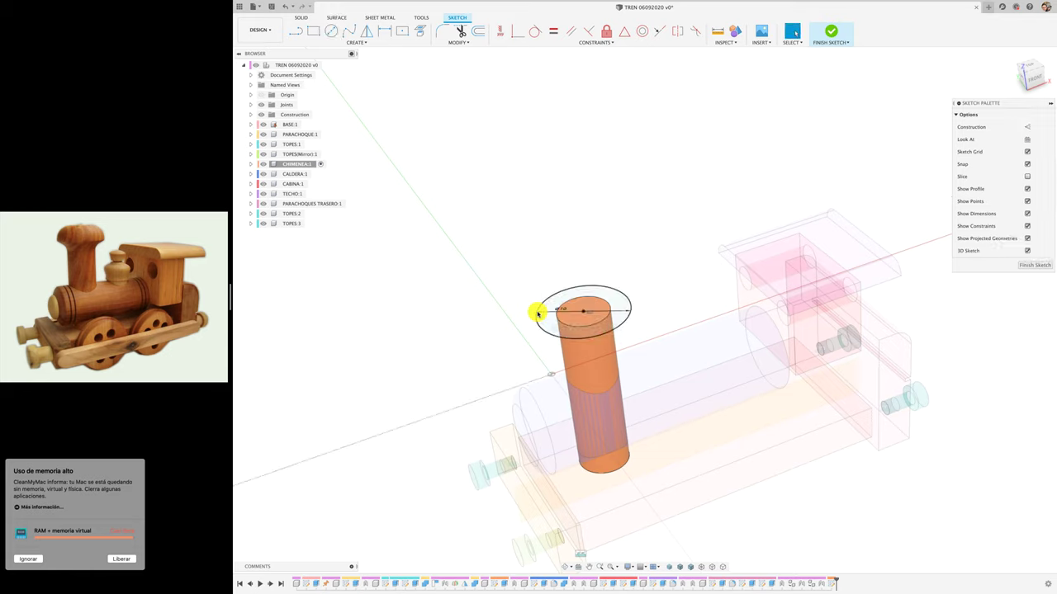
Extrude both chimney-top profiles 30 mm upward as a Join to form the cap
key("e")
left_click(588, 317)
left_click(550, 319)
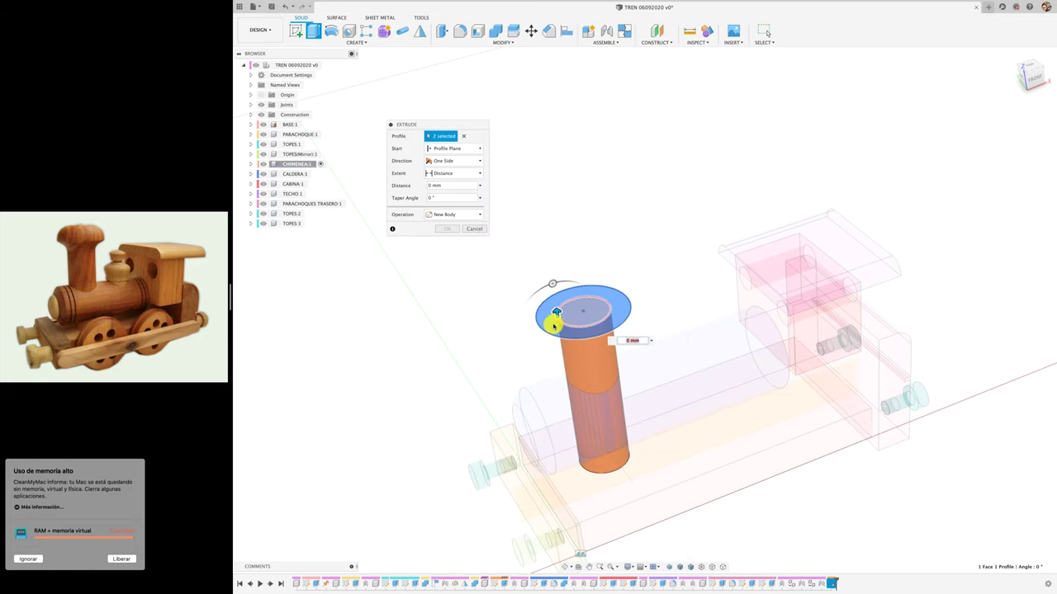
left_click_drag(552, 309, 549, 282)
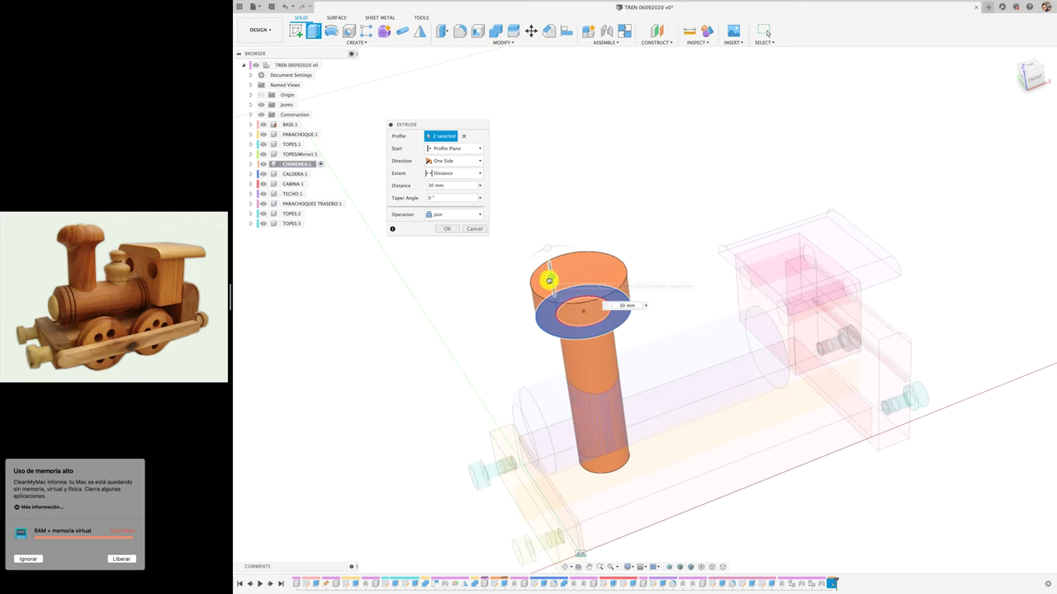
middle_click_drag(548, 288, 545, 297, "shift")
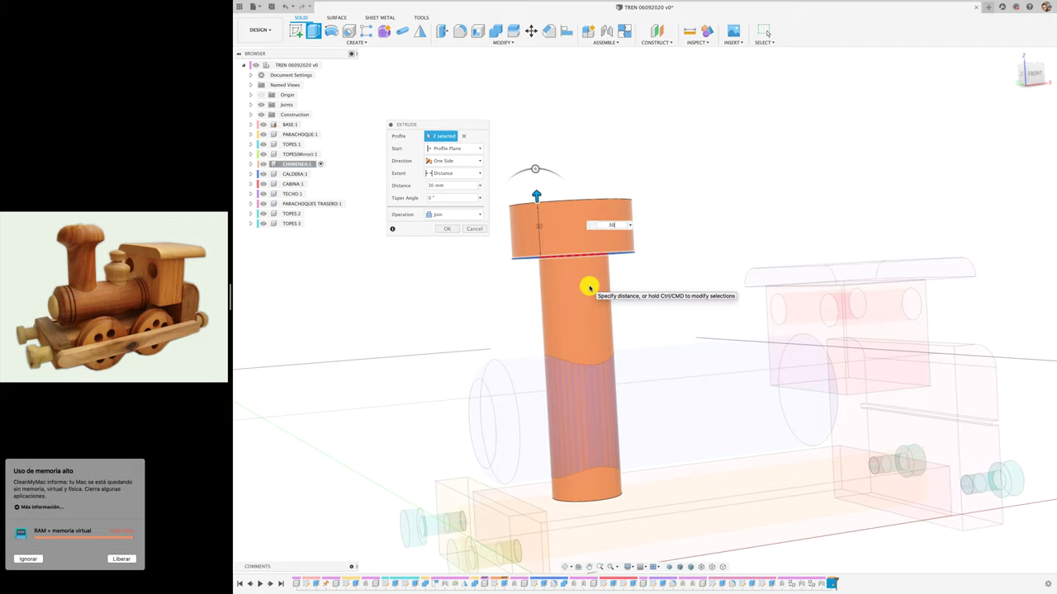
key("Return")
scroll(586, 286, "up", 3)
Fillet the chimney cap's lower edge with a 15 mm radius
left_click(460, 31)
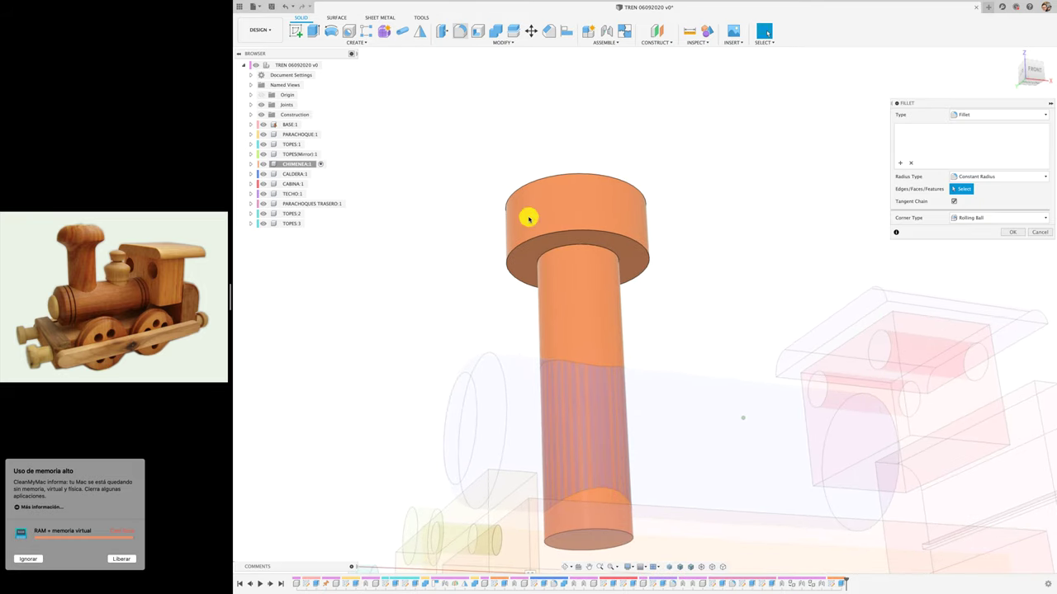
left_click(543, 254)
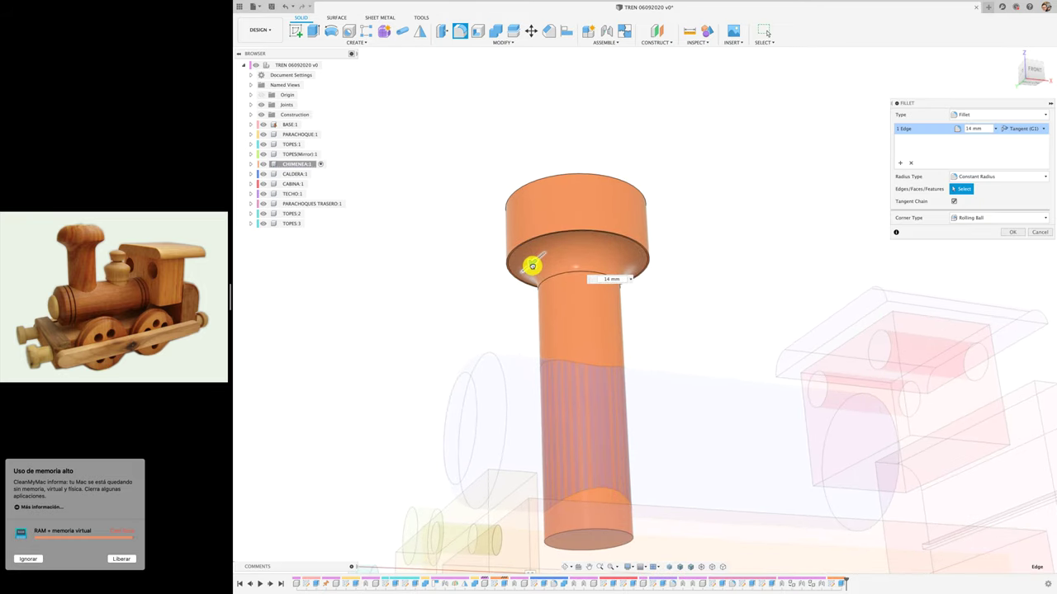
type("15")
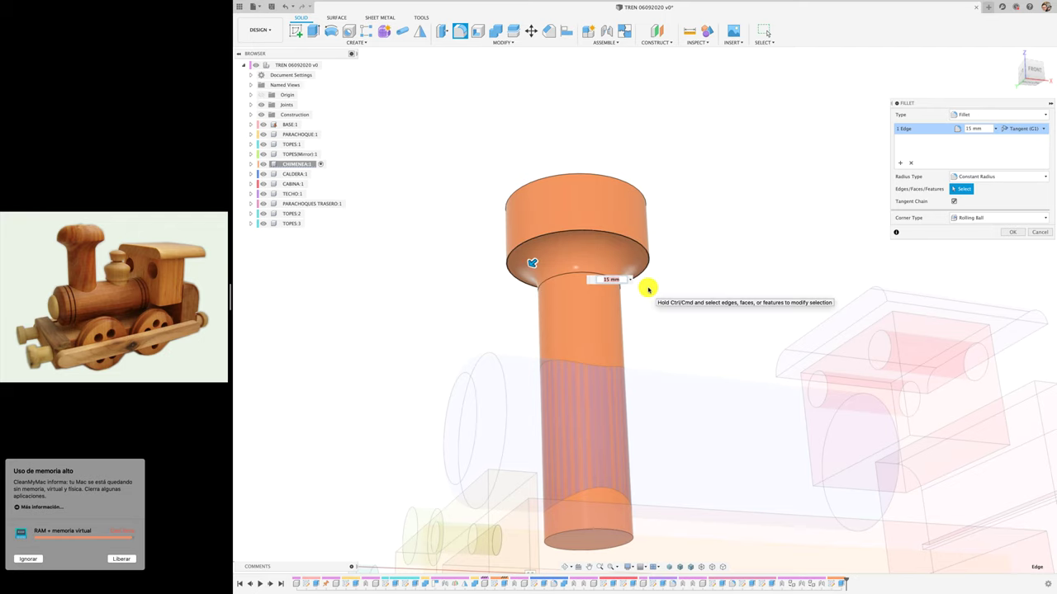
middle_click_drag(648, 289, 743, 273, "shift")
left_click(1005, 232)
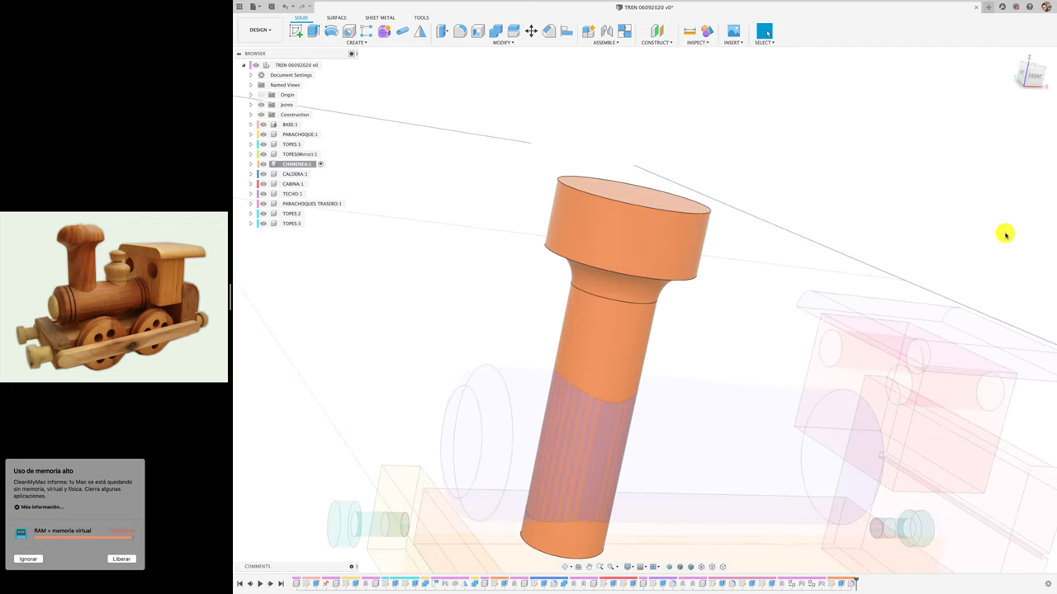
Fillet the chimney cap's top edge with a 14 mm radius
middle_click_drag(1005, 231, 462, 37, "shift")
left_click(460, 30)
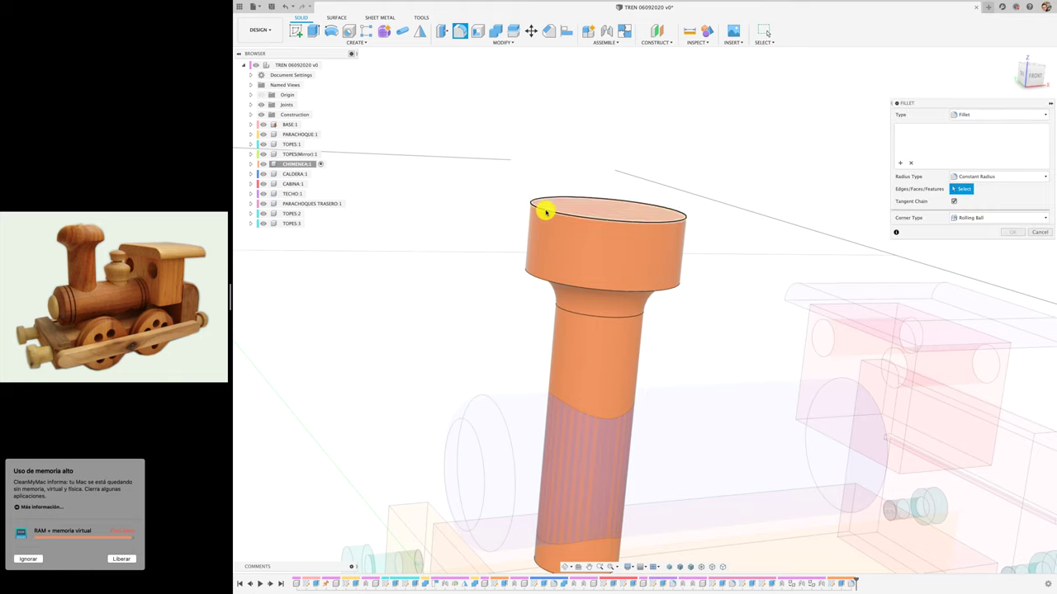
left_click(546, 211)
left_click_drag(550, 214, 553, 217)
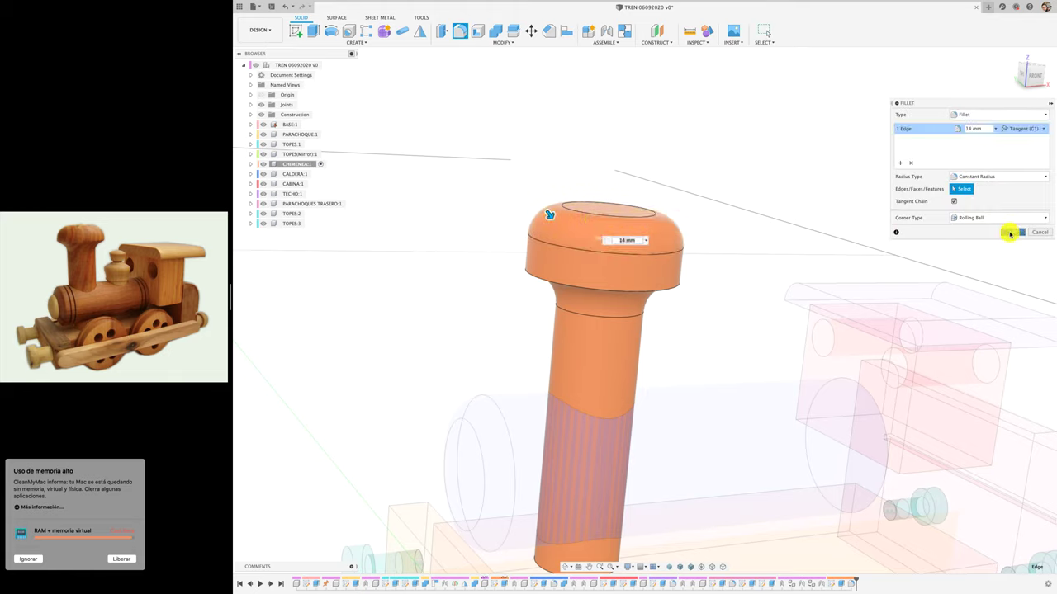
left_click(1010, 233)
Reactivate the TREN root component and zoom out over the whole train
scroll(823, 239, "down", 5)
scroll(823, 239, "down", 3)
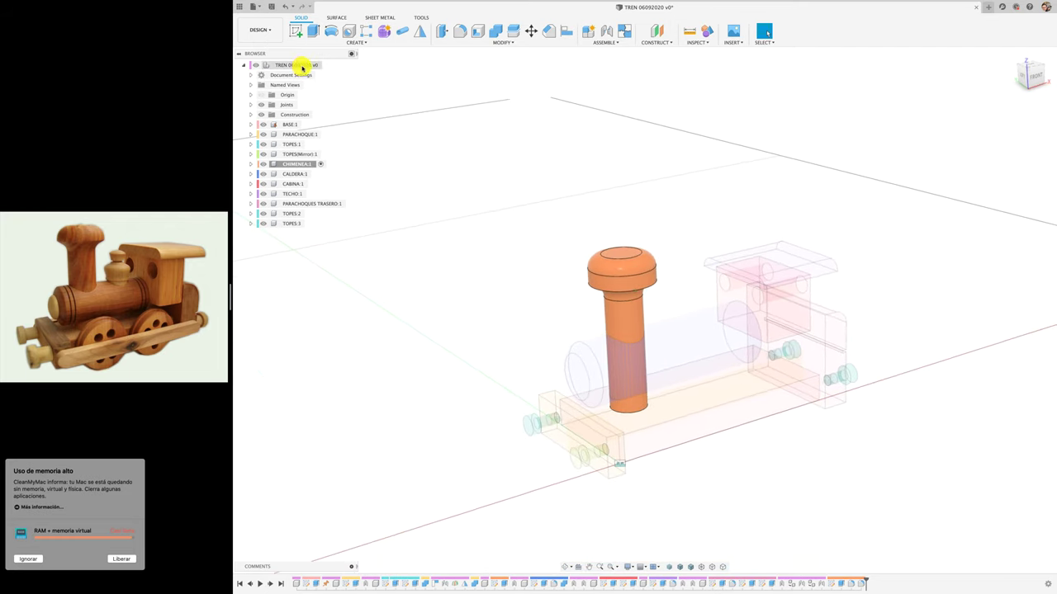
left_click(328, 64)
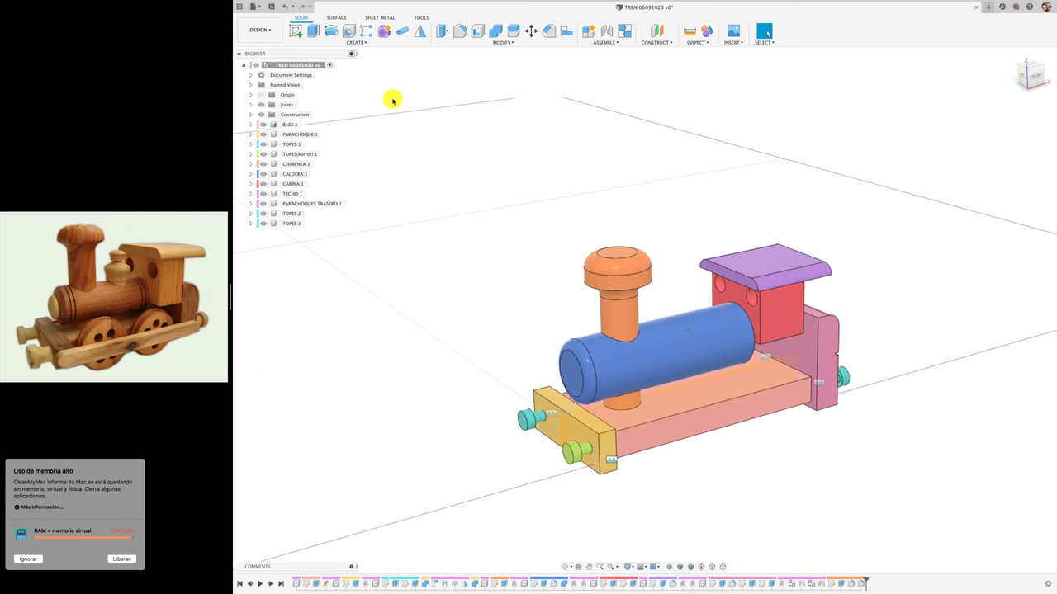
scroll(393, 100, "up", 10, "shift")
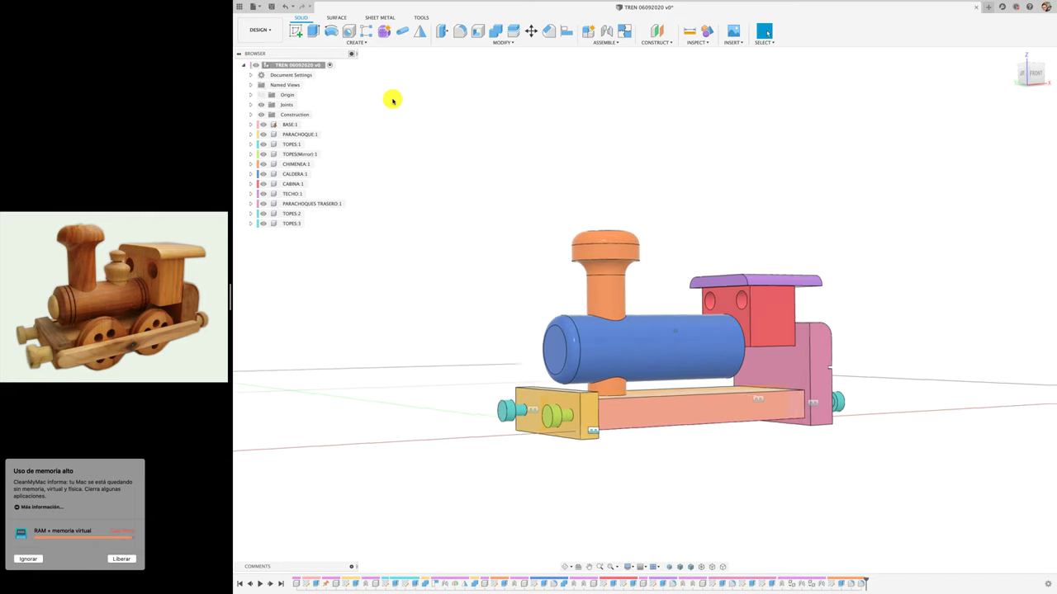
scroll(393, 100, "down", 5, "shift")
scroll(393, 99, "up", 5, "shift")
scroll(393, 100, "up", 3, "shift")
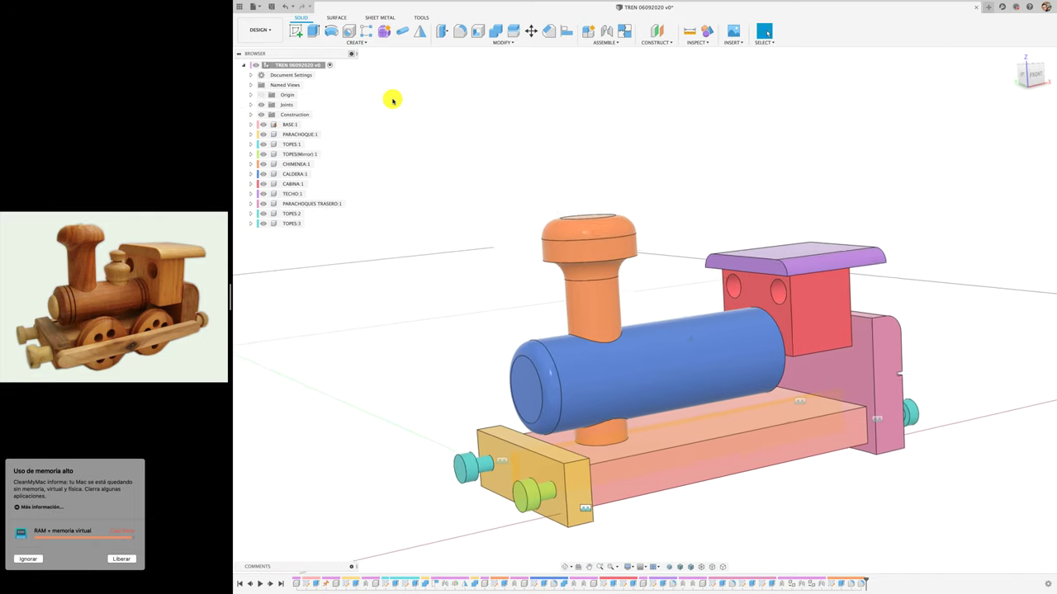
scroll(393, 100, "up", 2, "shift")
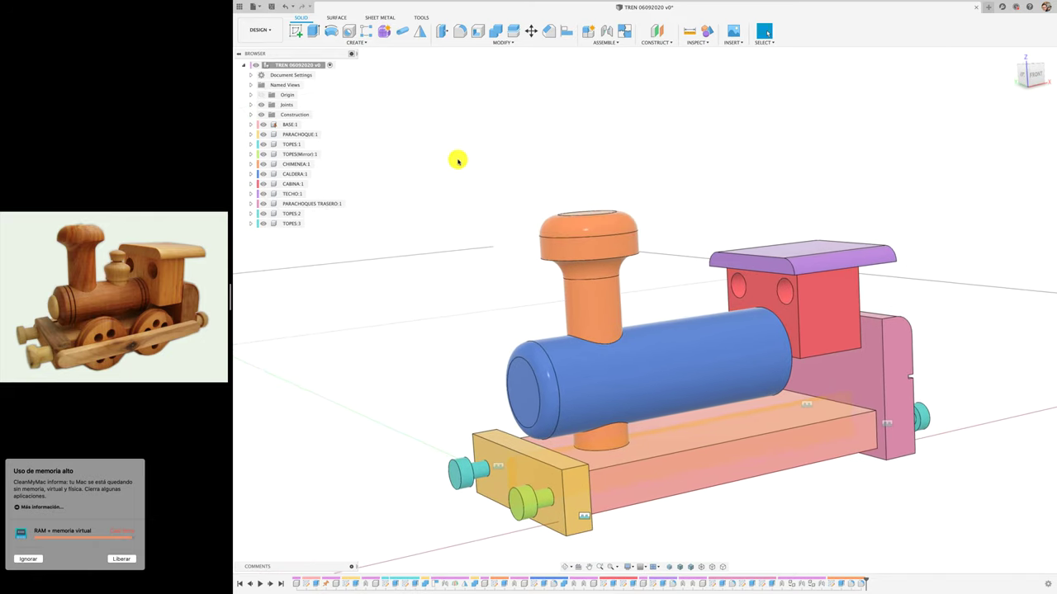
scroll(484, 273, "down", 2, "shift")
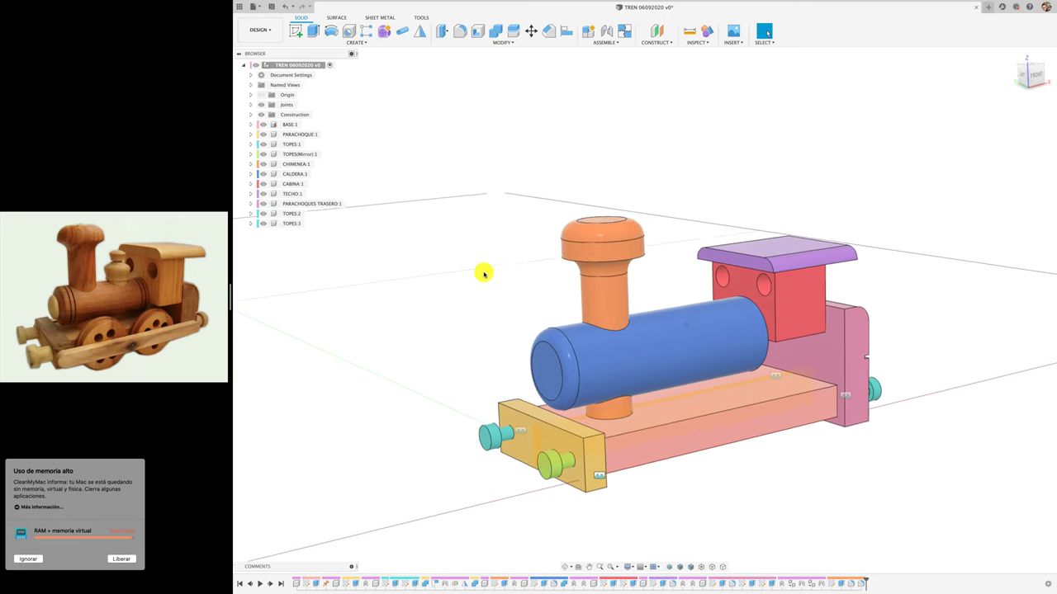
scroll(484, 274, "down", 2, "shift")
scroll(483, 273, "down", 2, "shift")
scroll(483, 274, "down", 2, "shift")
scroll(483, 274, "down", 2, "shift")
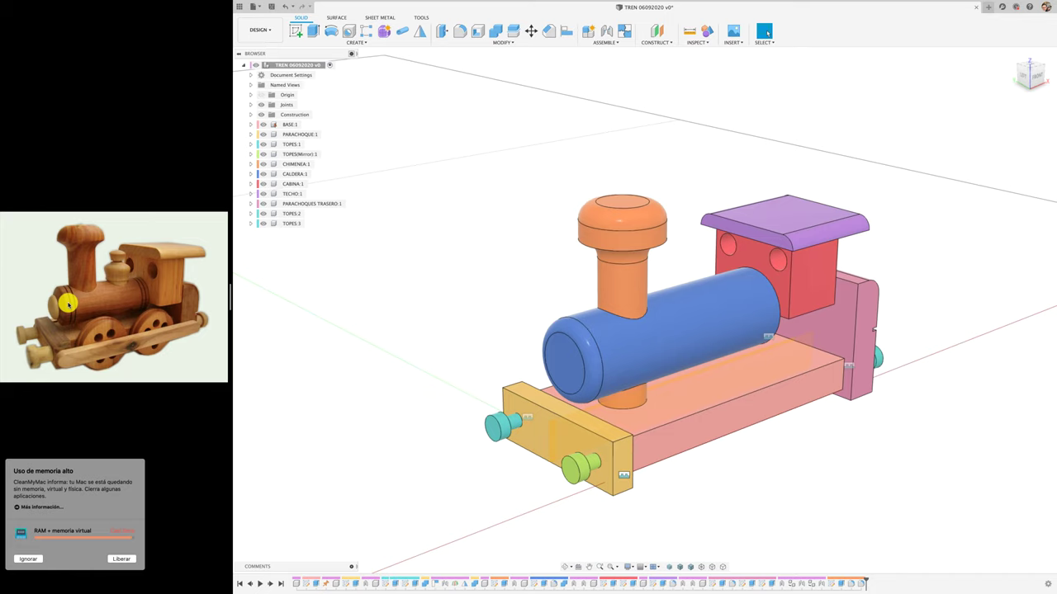
scroll(232, 261, "down", 2, "shift")
scroll(234, 264, "down", 2, "shift")
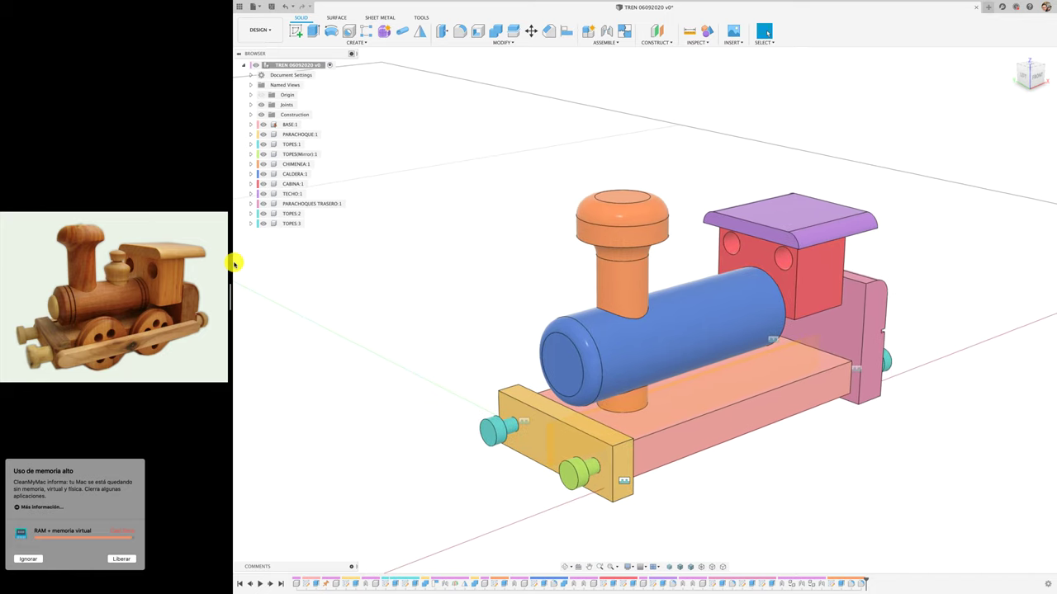
scroll(235, 265, "down", 2, "shift")
scroll(234, 264, "down", 2, "shift")
scroll(234, 264, "down", 2, "shift")
scroll(234, 264, "down", 2, "shift")
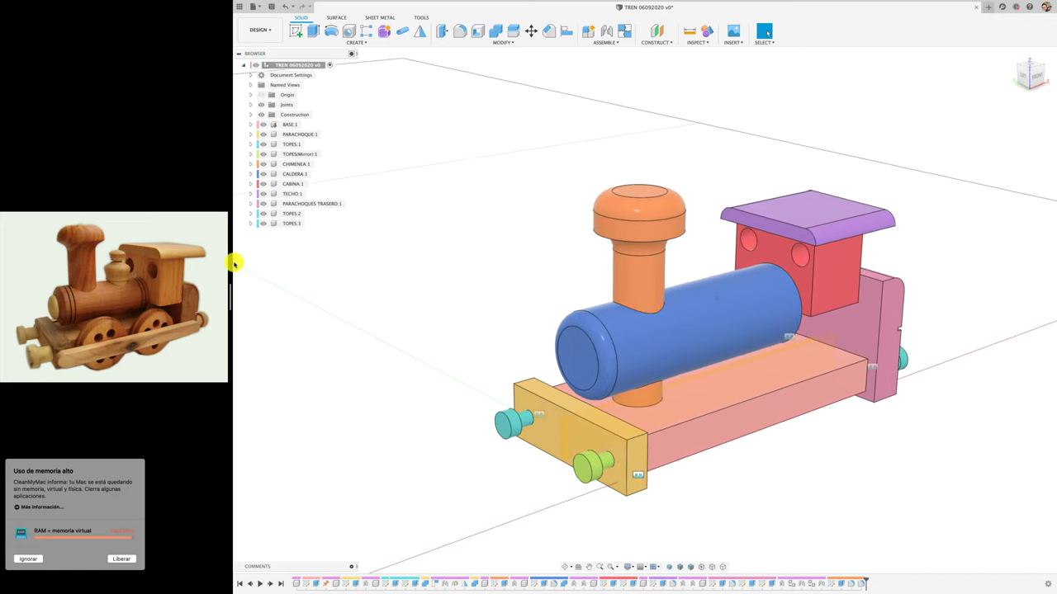
scroll(234, 264, "down", 2, "shift")
scroll(234, 264, "down", 2, "shift")
scroll(234, 264, "down", 2, "shift")
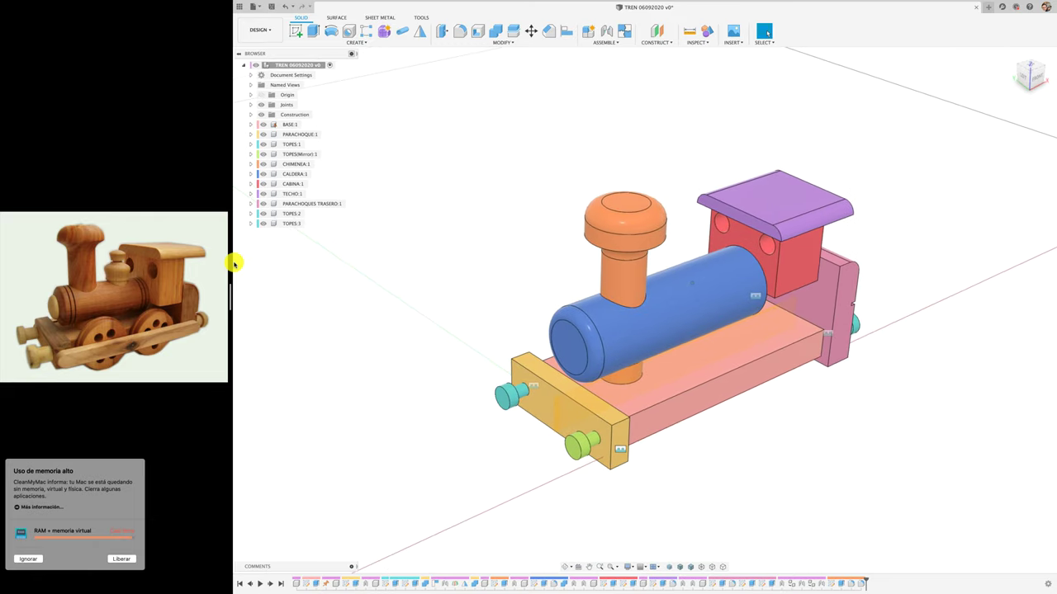
Create a new component named TOPE CALDERA under the train root
right_click(313, 65)
left_click(347, 70)
type("TOPE CALDERA")
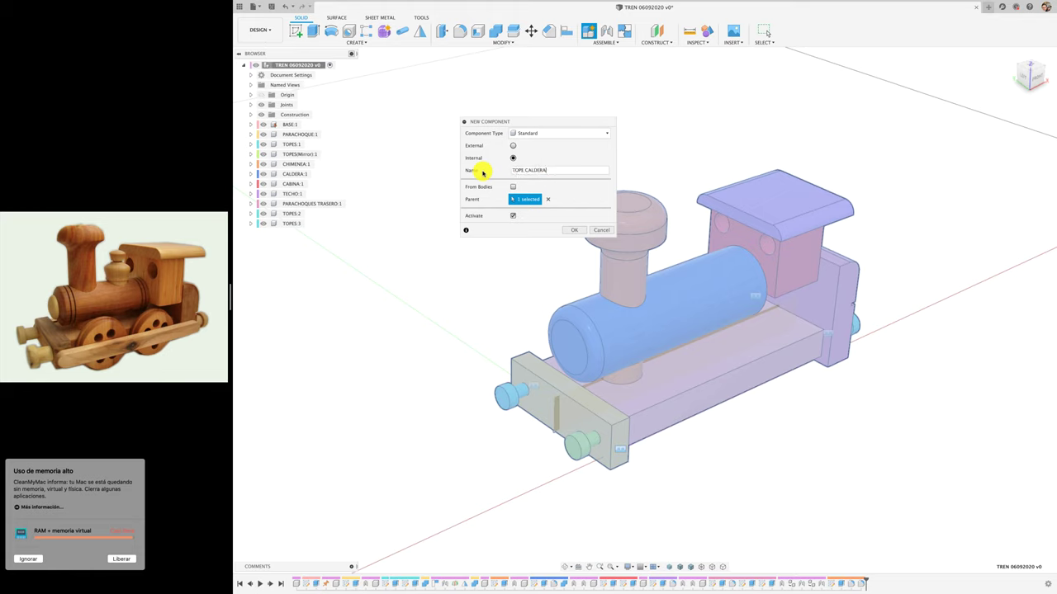
left_click(573, 231)
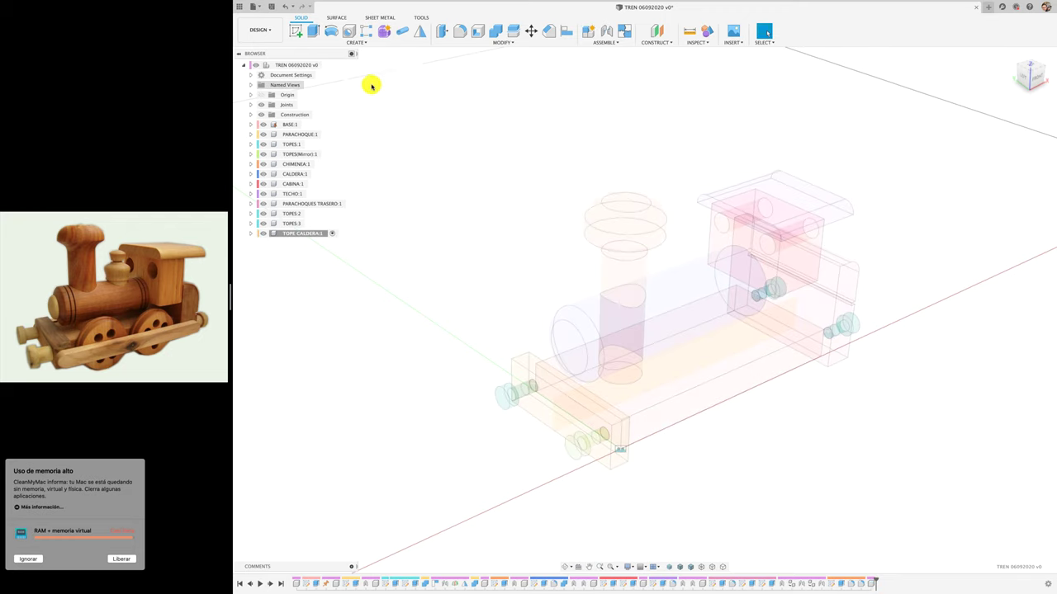
Sketch a circle on the boiler's front face and extrude it 8 mm as a new body
left_click(296, 31)
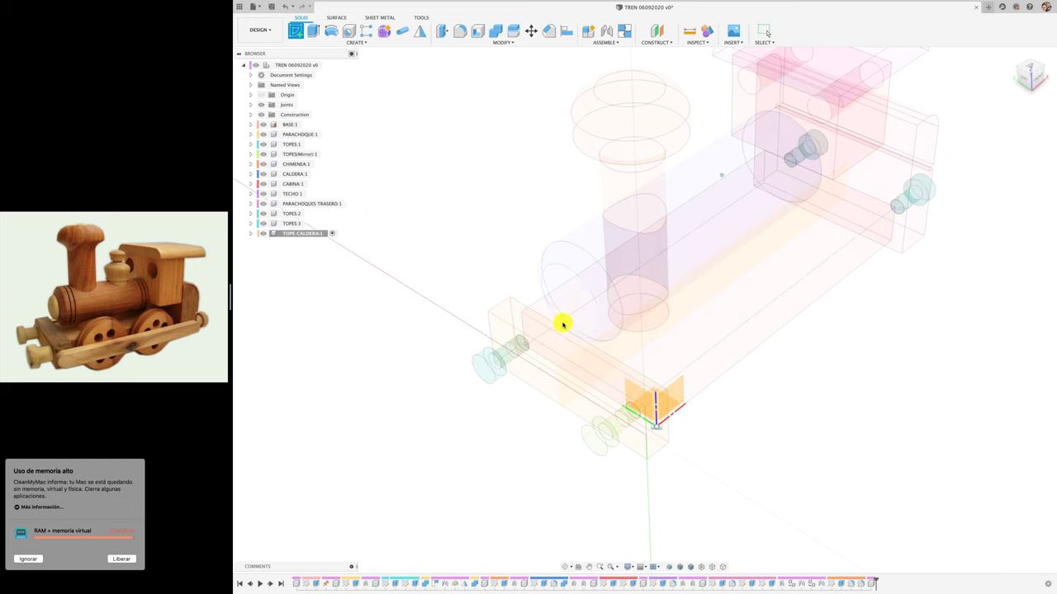
left_click(560, 306)
left_click(331, 31)
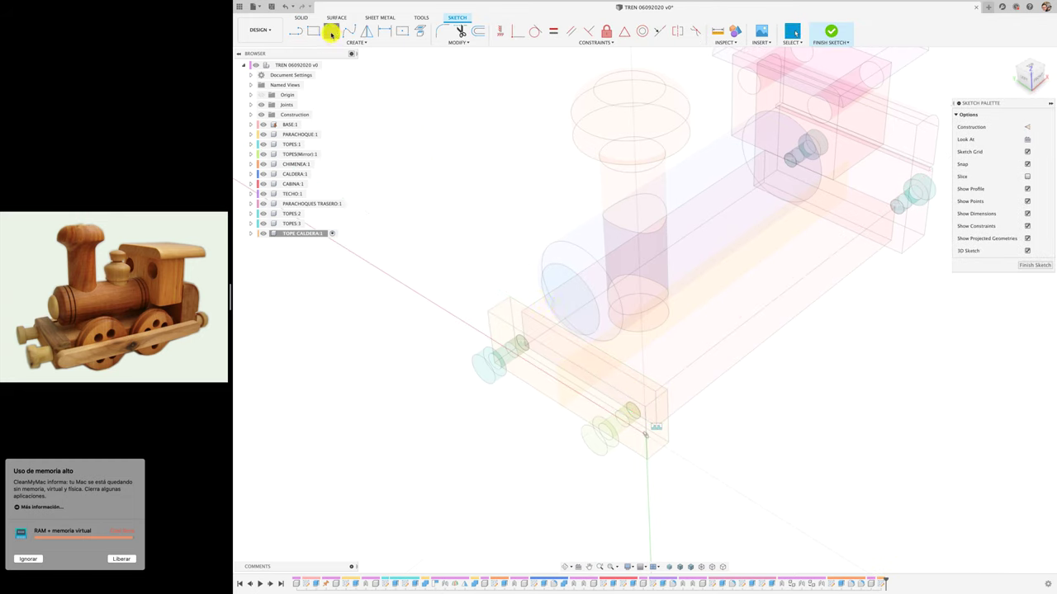
left_click(569, 302)
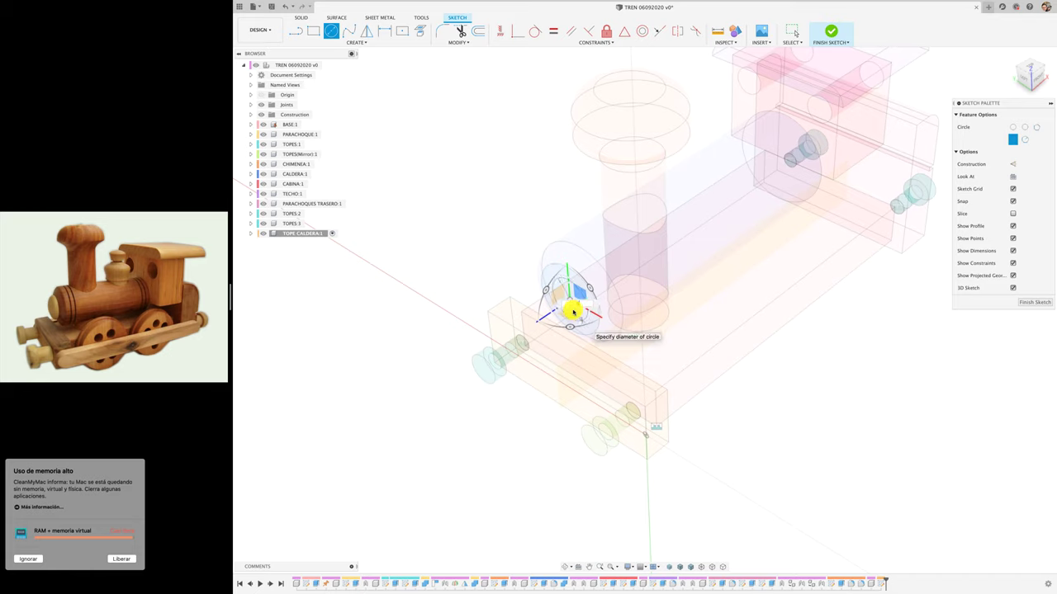
left_click(573, 311)
key("Escape")
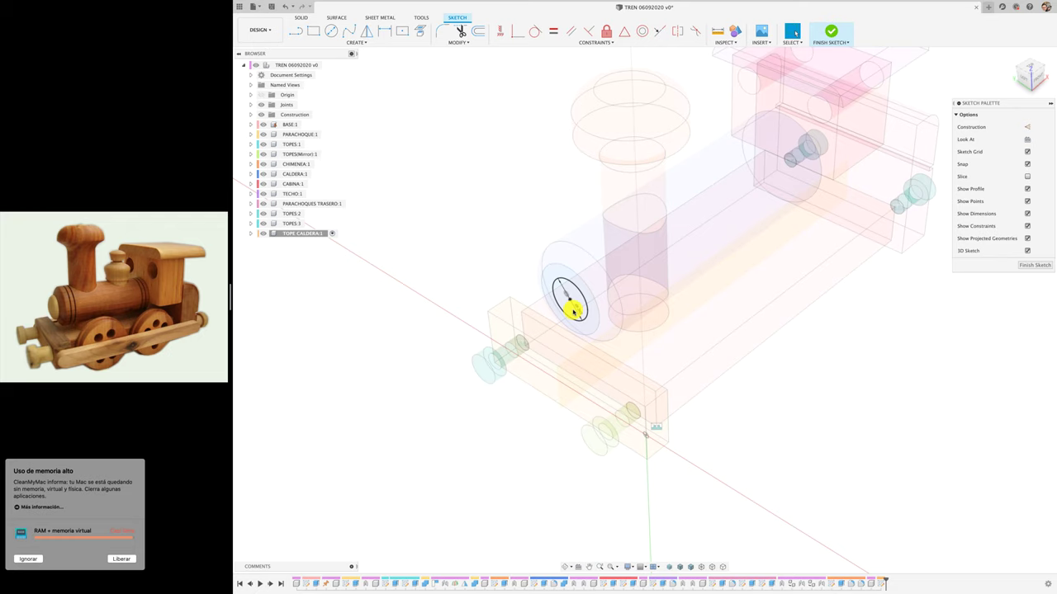
key("e")
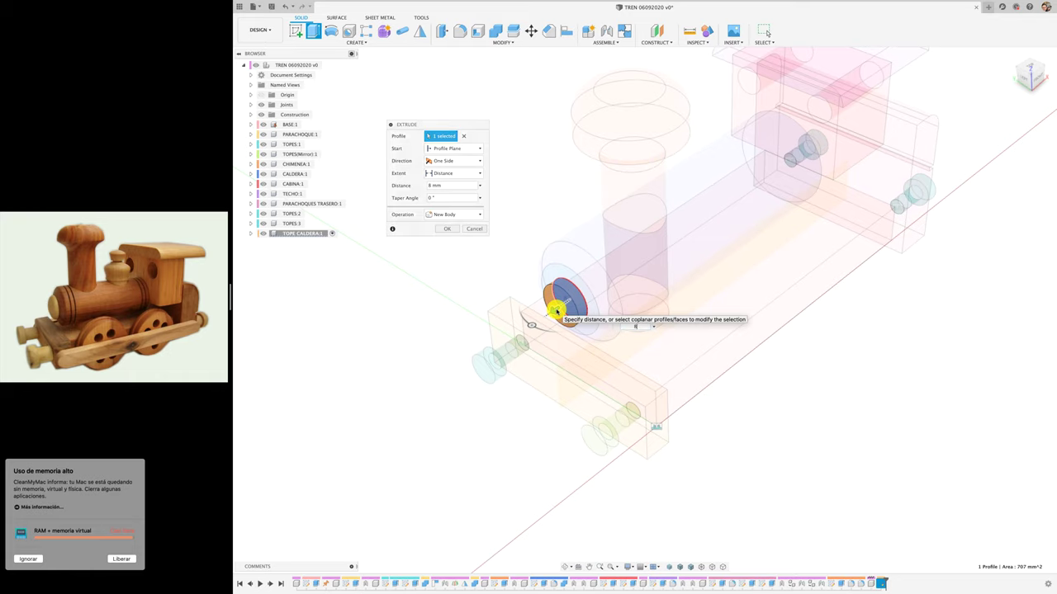
key("Return")
scroll(539, 238, "up", 1)
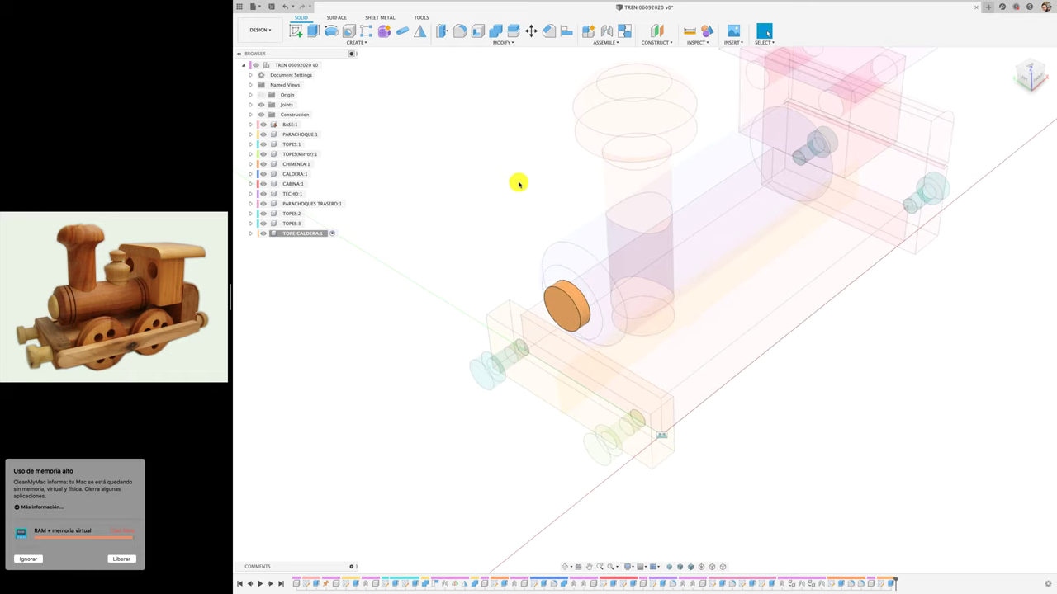
Fillet the boiler cap disc's front outer edge at 7 mm
left_click(459, 30)
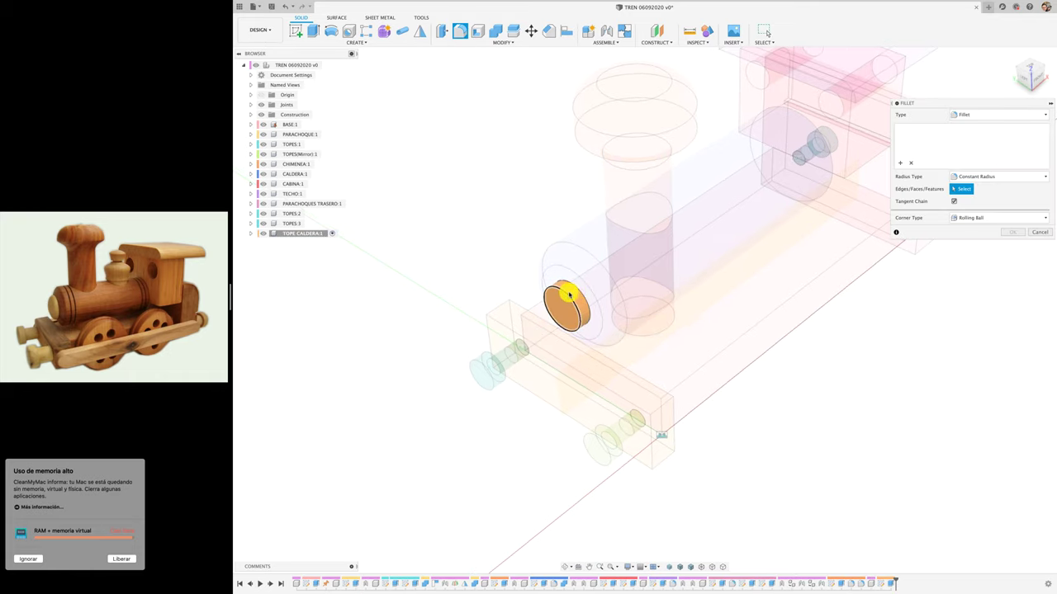
left_click(560, 292)
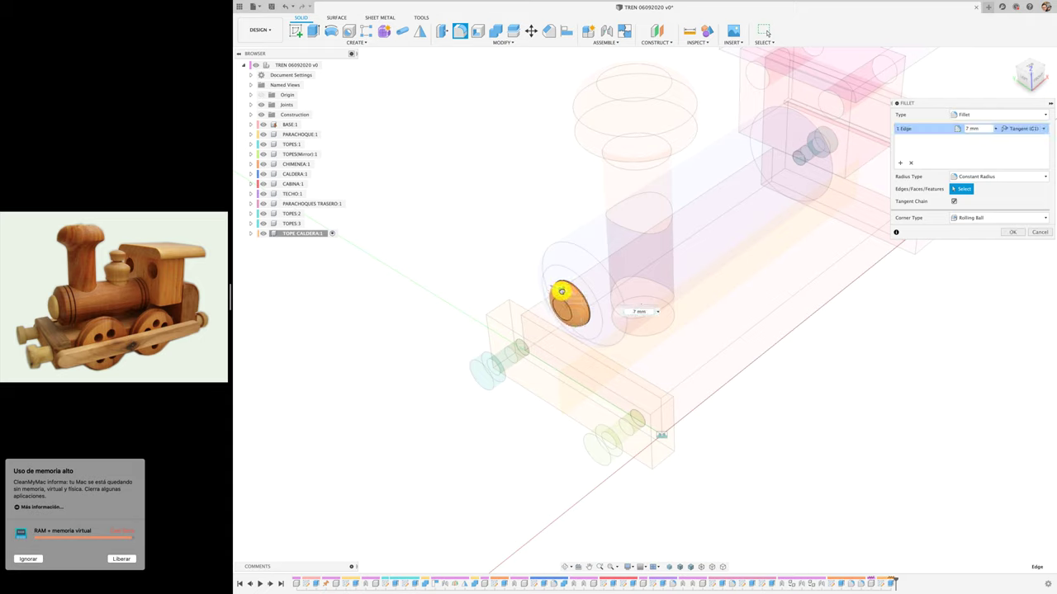
type("7")
left_click(1004, 233)
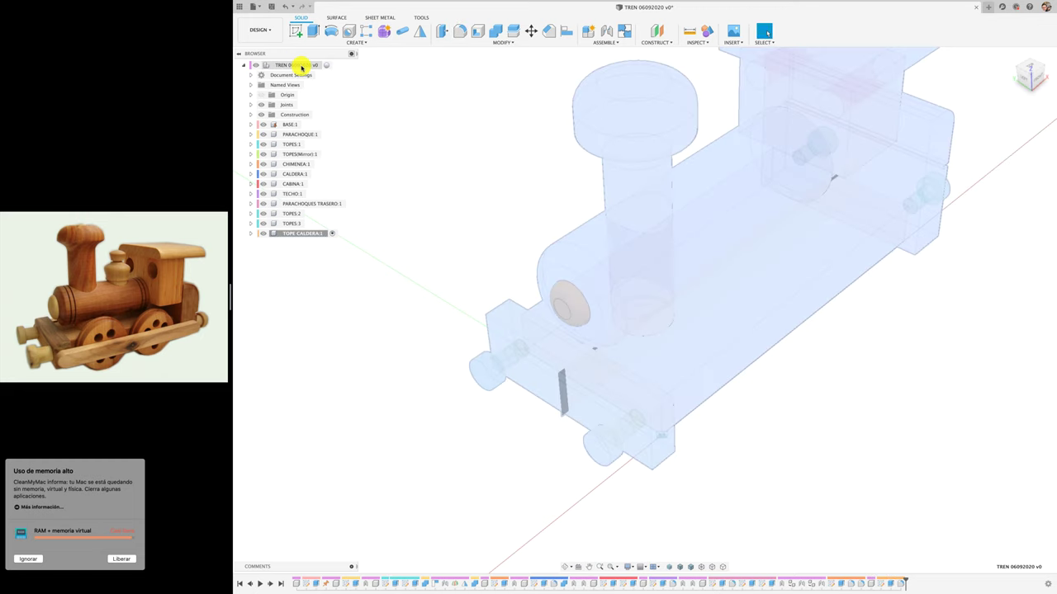
Activate TREN and fix the cap to the boiler with a rigid as-built joint
left_click(328, 64)
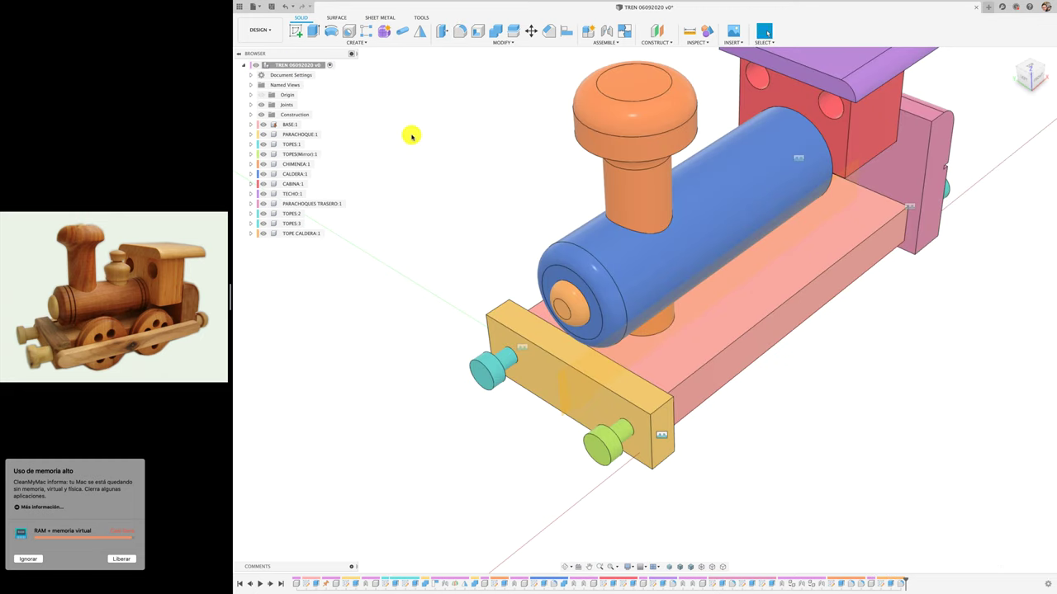
left_click(605, 43)
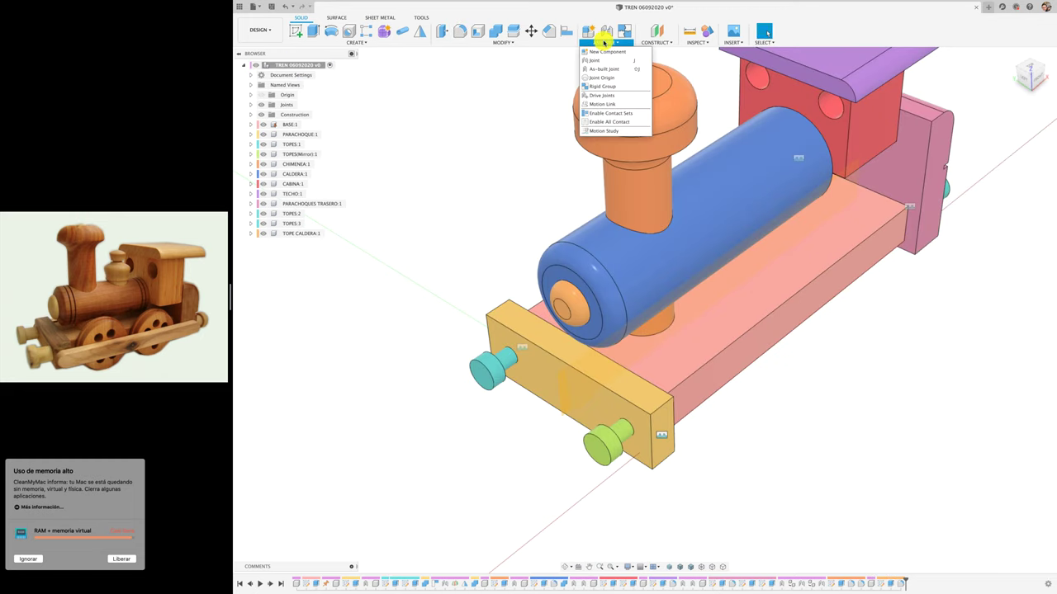
left_click(608, 71)
left_click(575, 238)
left_click(566, 290)
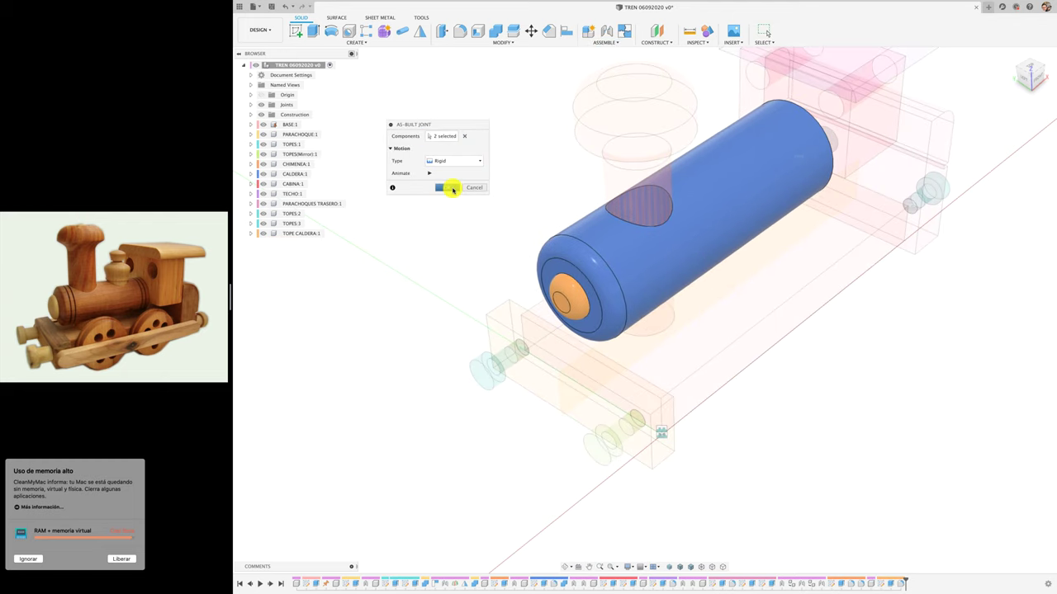
left_click(446, 187)
key("F6")
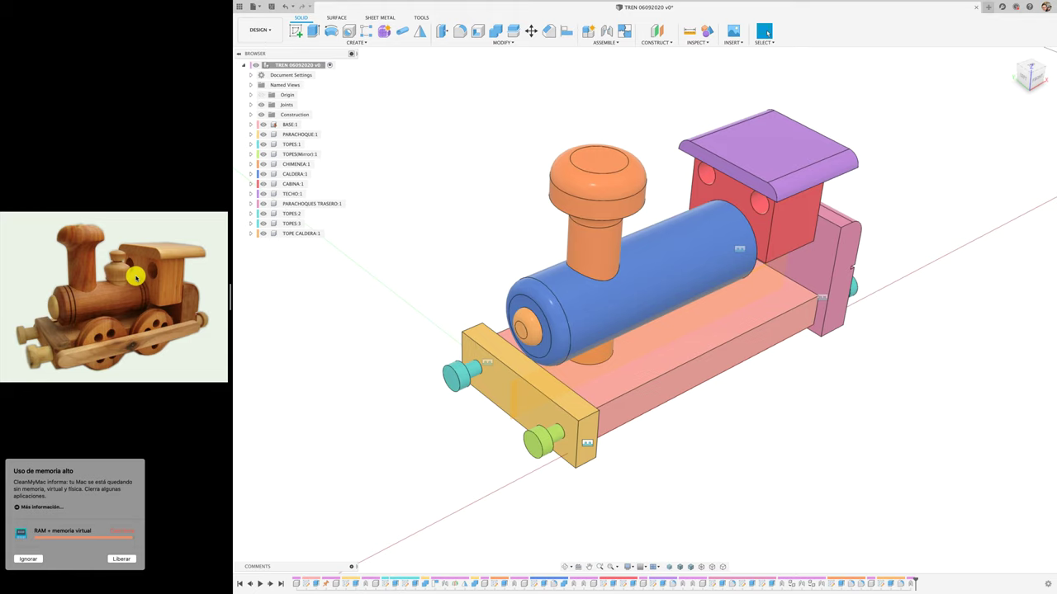
scroll(674, 244, "up", 1)
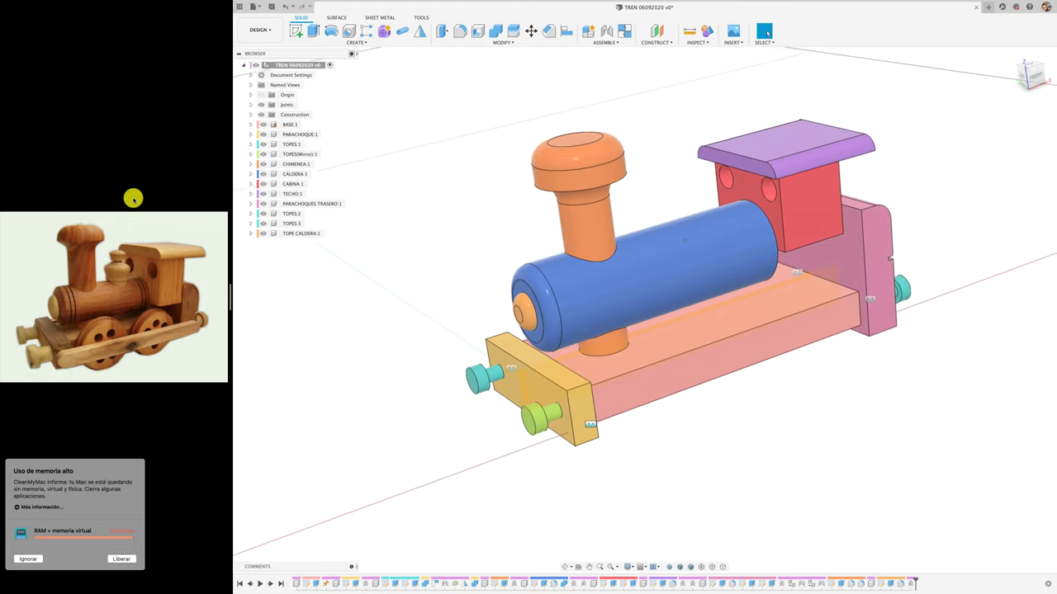
Create the SILVATO component under TREN and open a new sketch on its Plane1
right_click(319, 65)
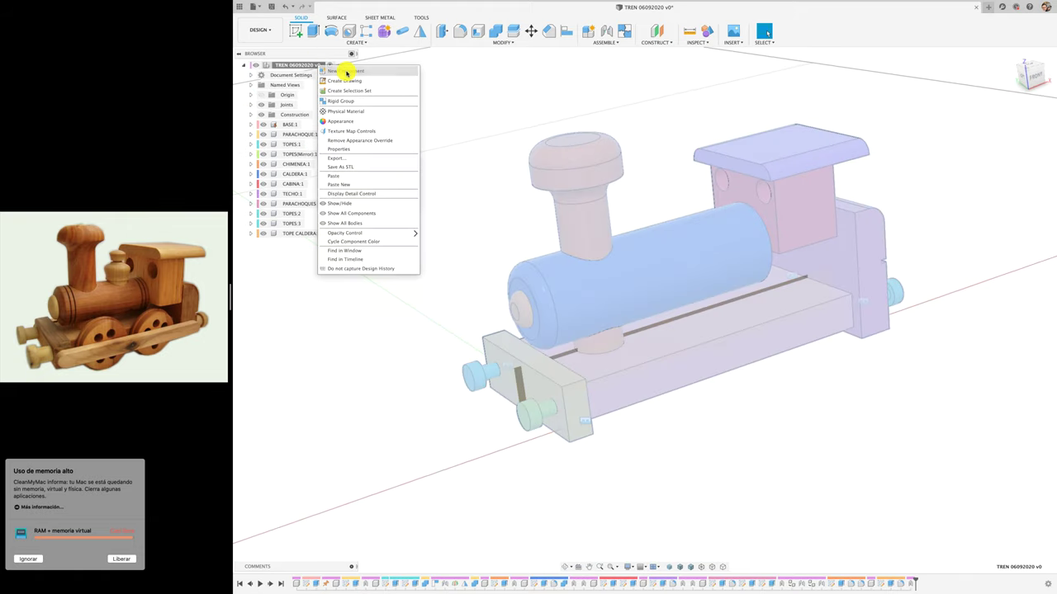
left_click(347, 71)
type("SILVATO")
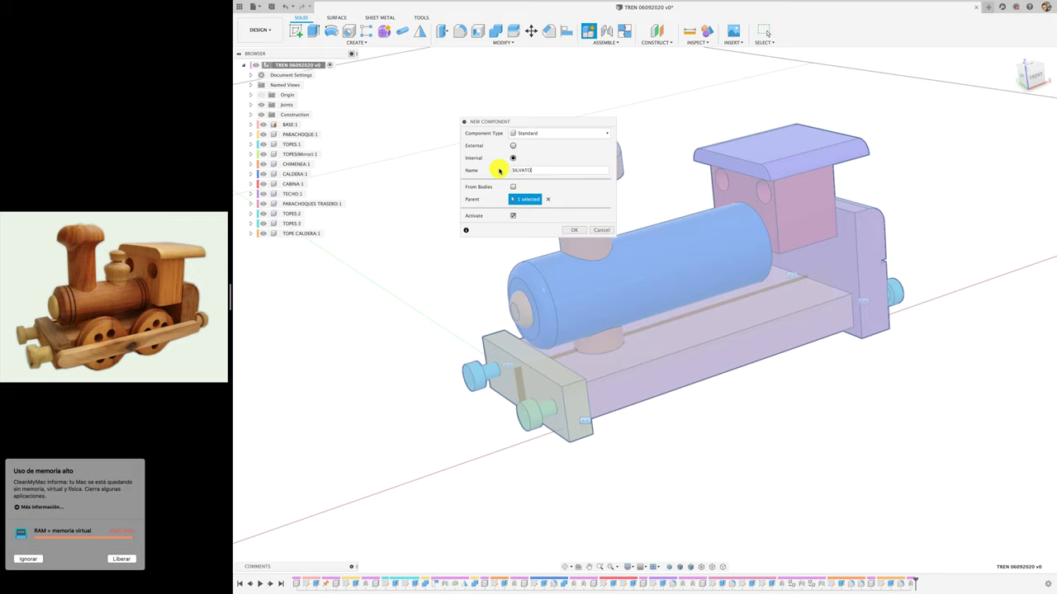
left_click(576, 230)
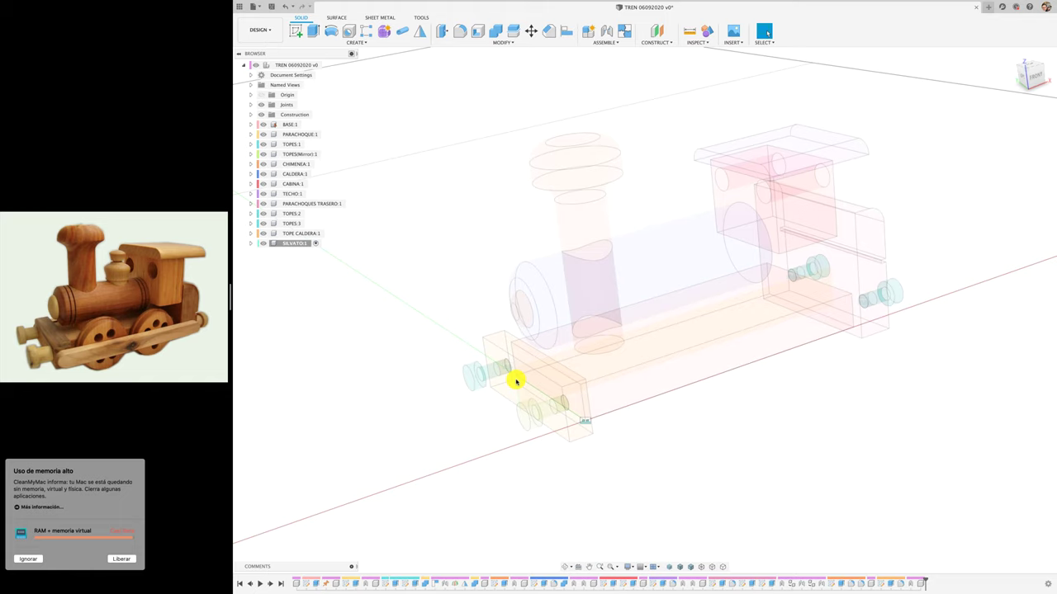
left_click(250, 114)
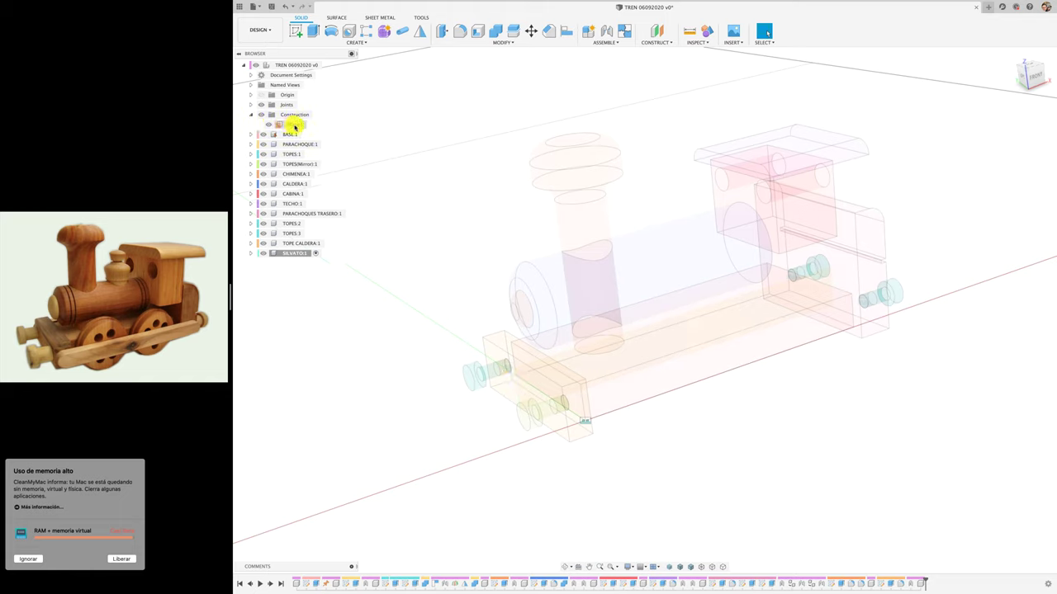
left_click(295, 125)
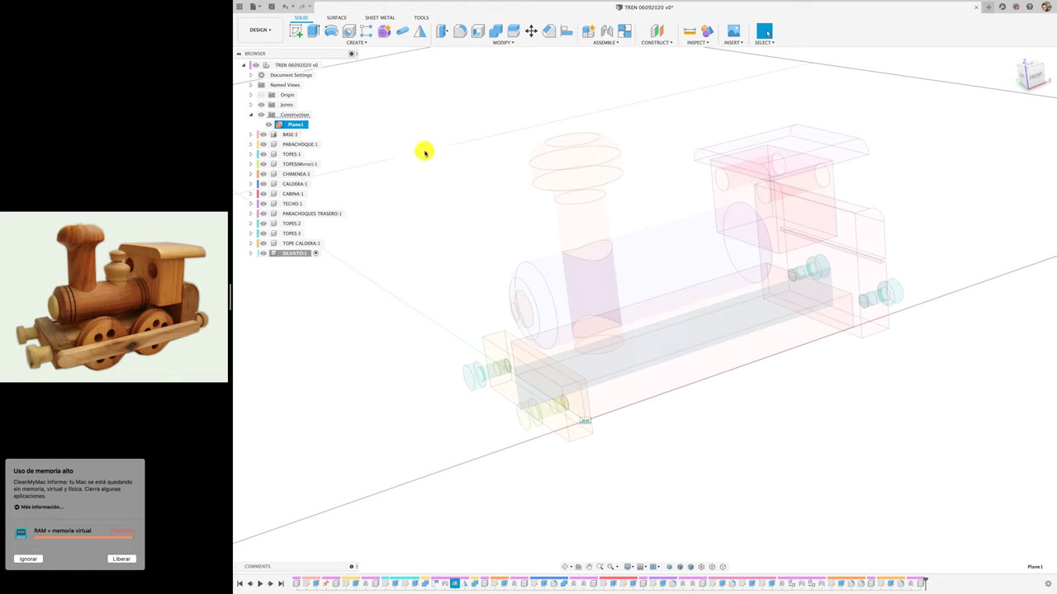
left_click(298, 33)
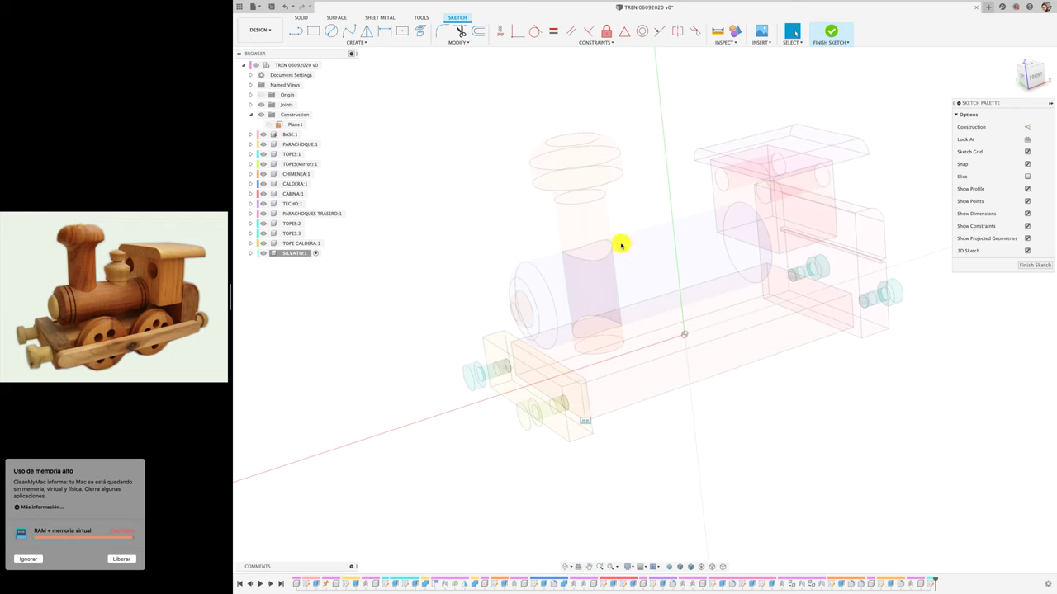
From the front view, draw a 60 mm vertical line and the profile's horizontal bottom line
mouse_move(1033, 74)
left_click_drag(1039, 76, 688, 340)
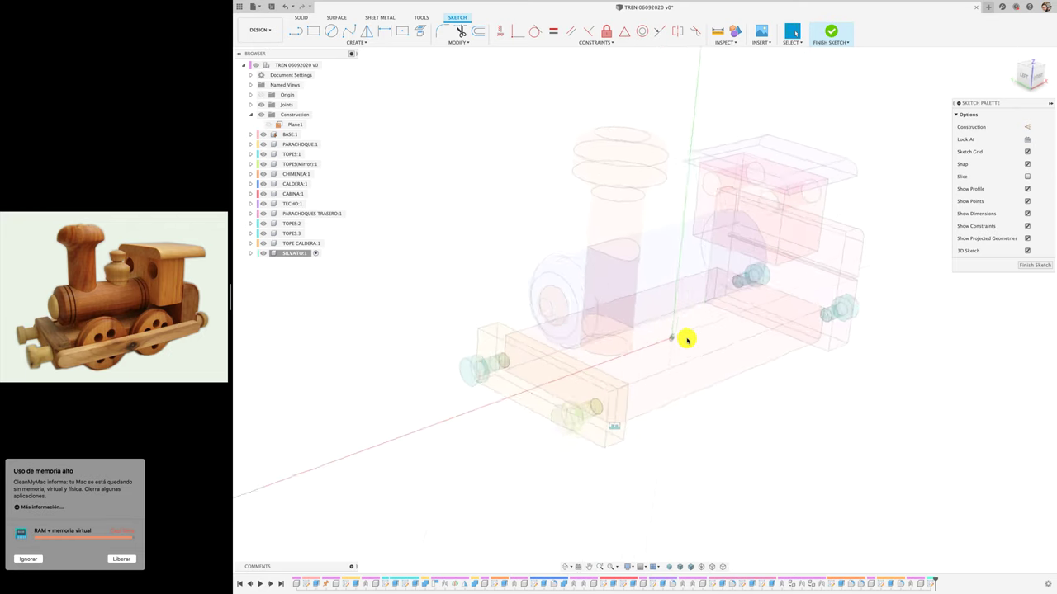
left_click(1035, 78)
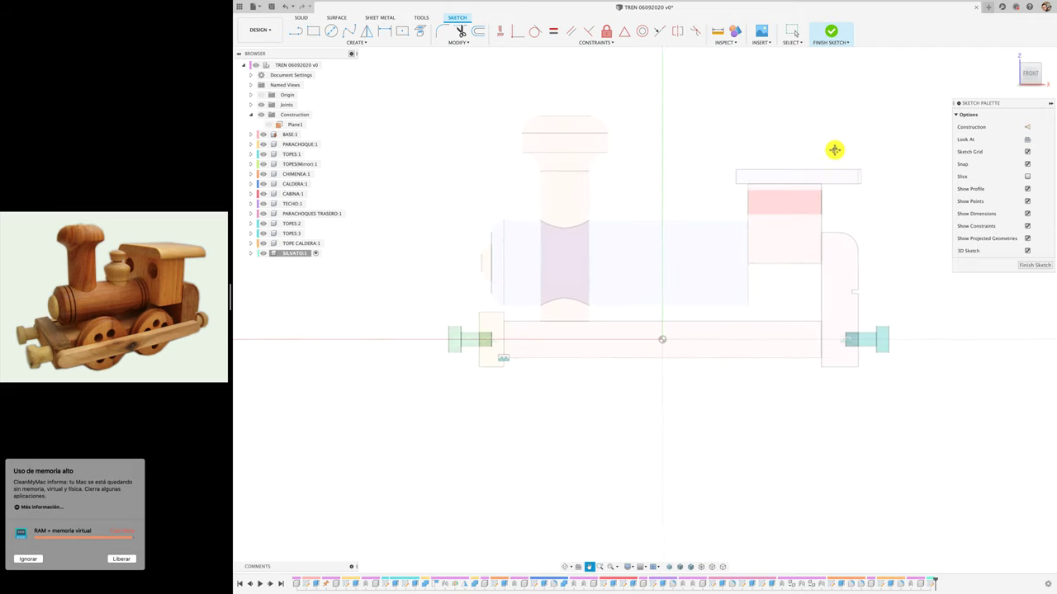
scroll(634, 223, "up", 4)
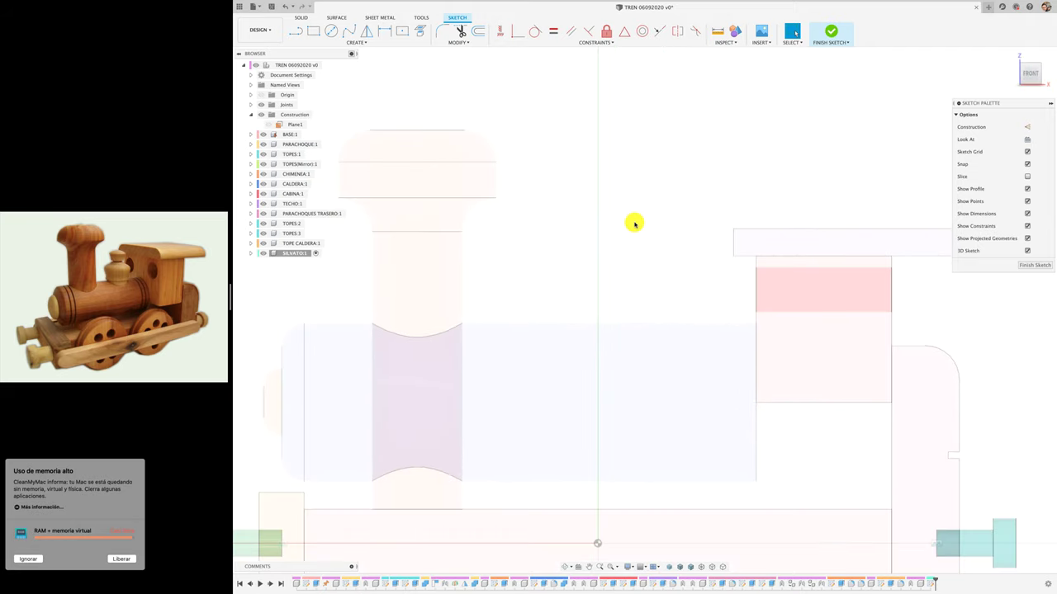
left_click(296, 33)
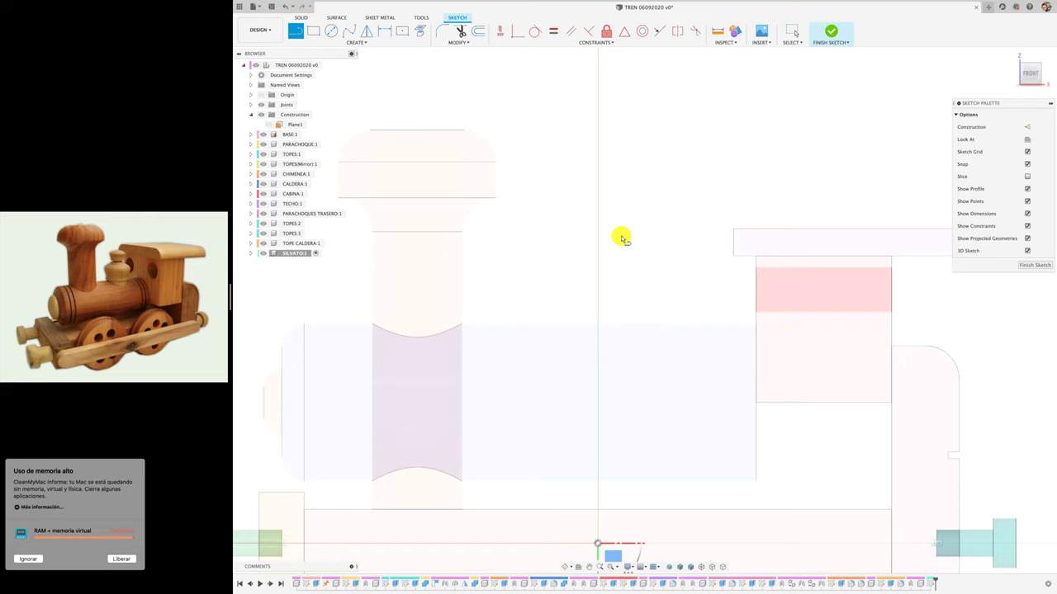
left_click(621, 237)
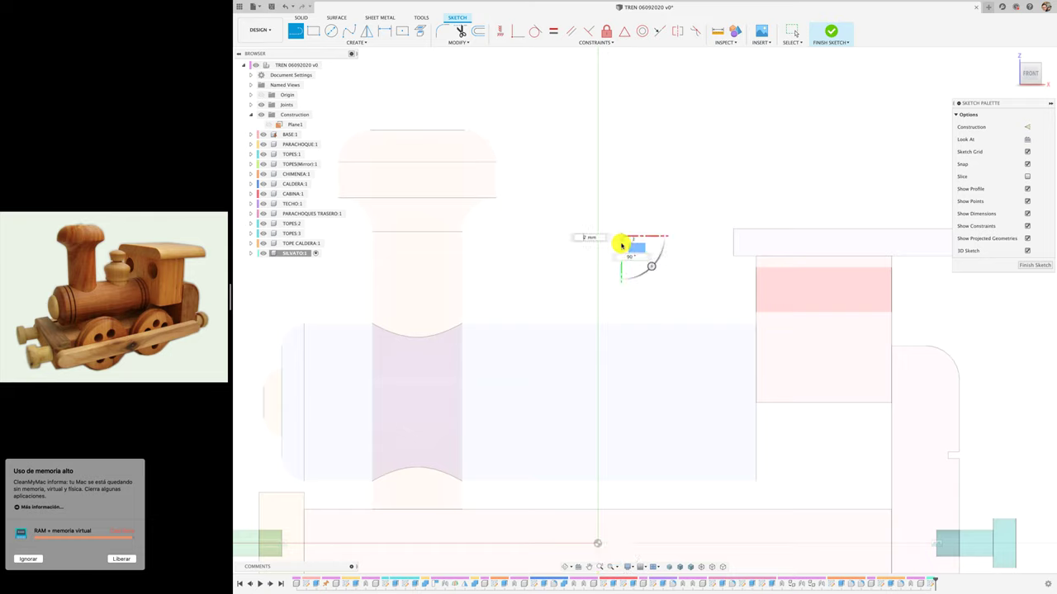
left_click(621, 373)
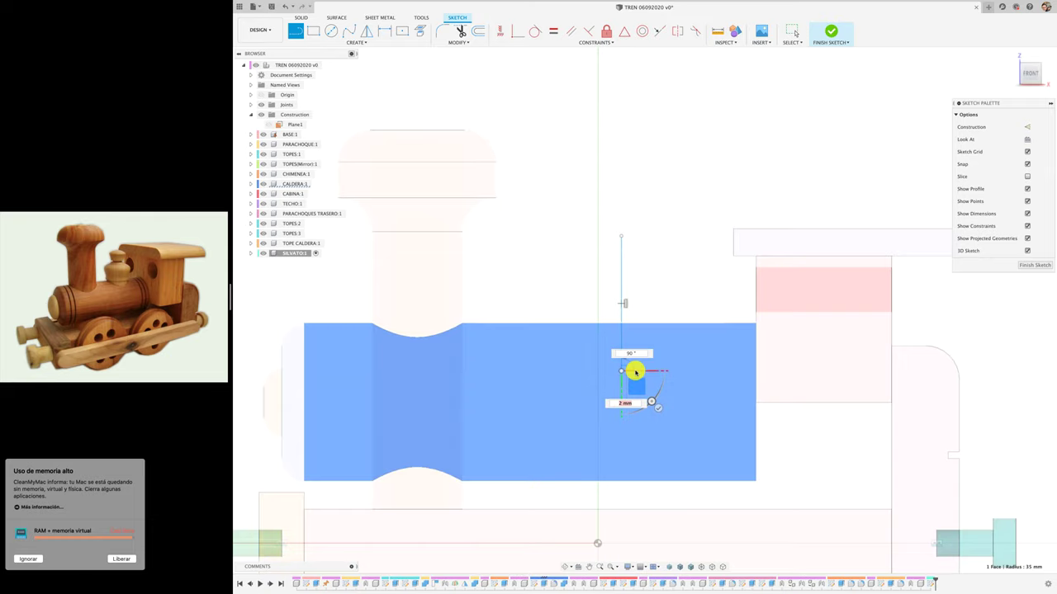
left_click(684, 372)
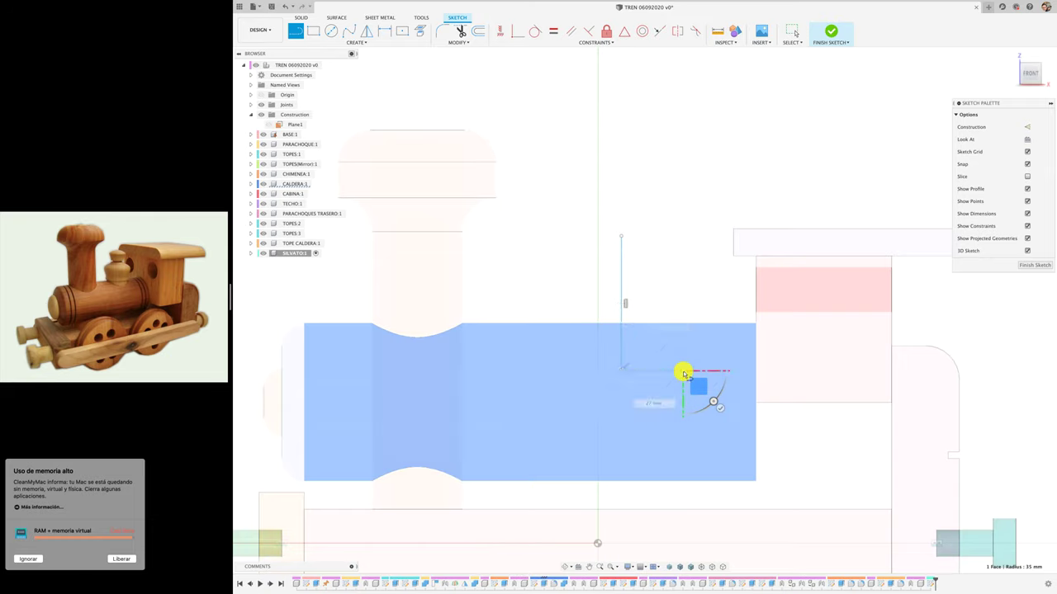
key("Escape")
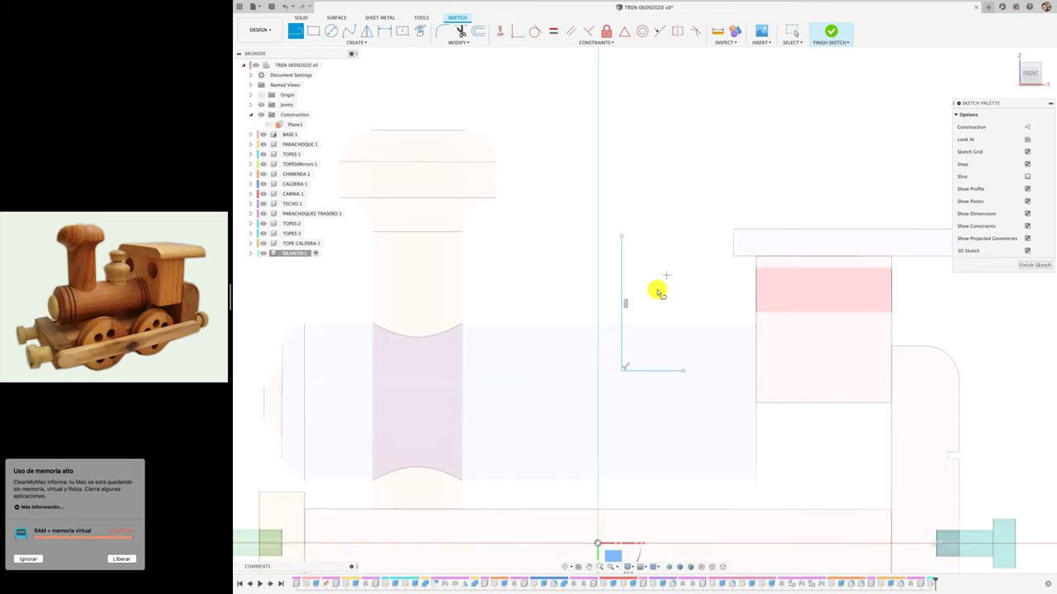
Draw the short step segments branching off the vertical line
left_click(621, 271)
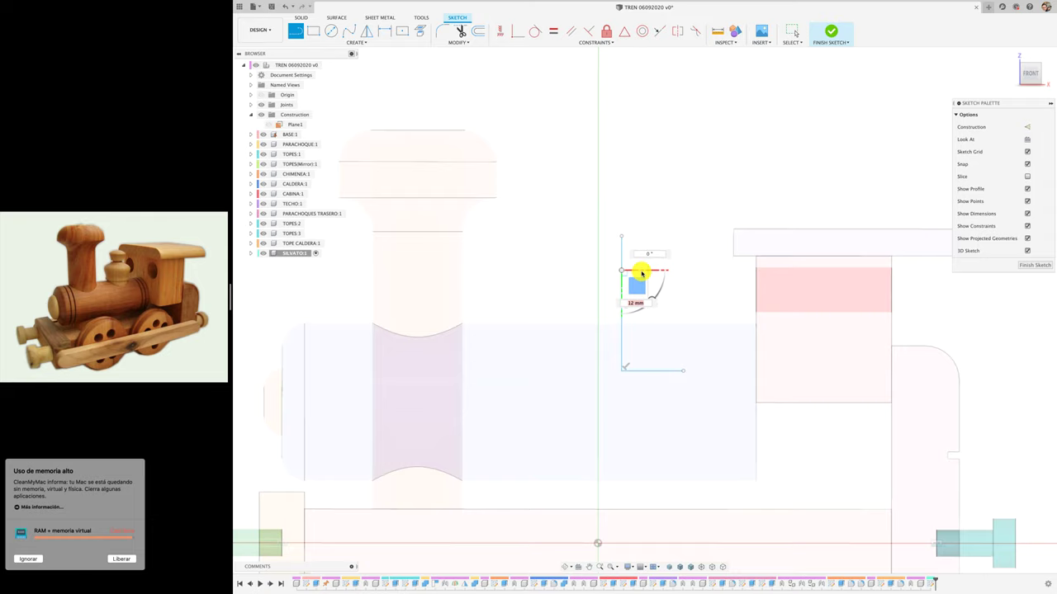
scroll(642, 274, "up", 3)
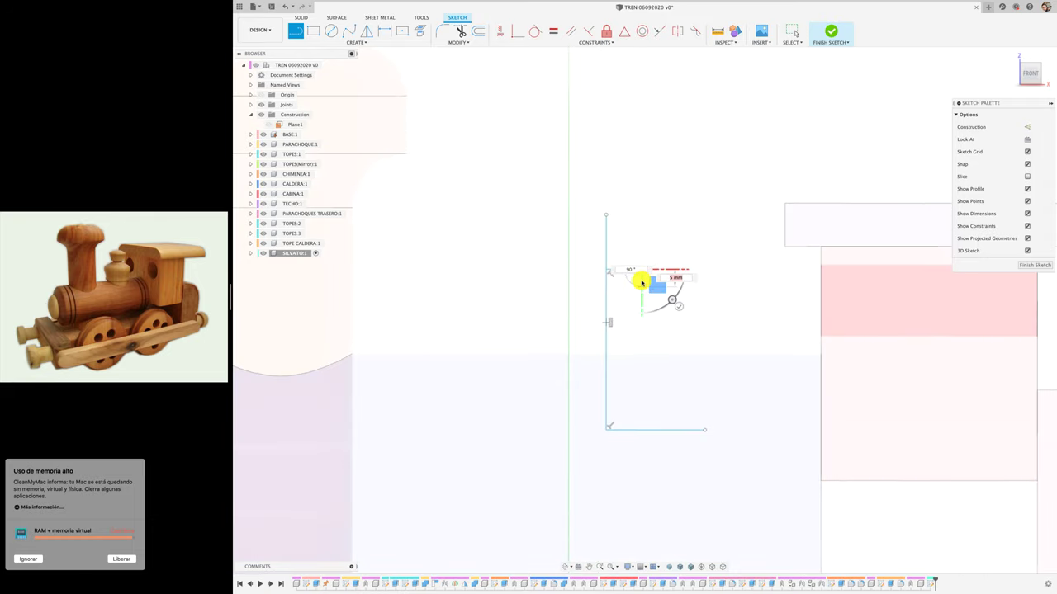
scroll(642, 282, "up", 3)
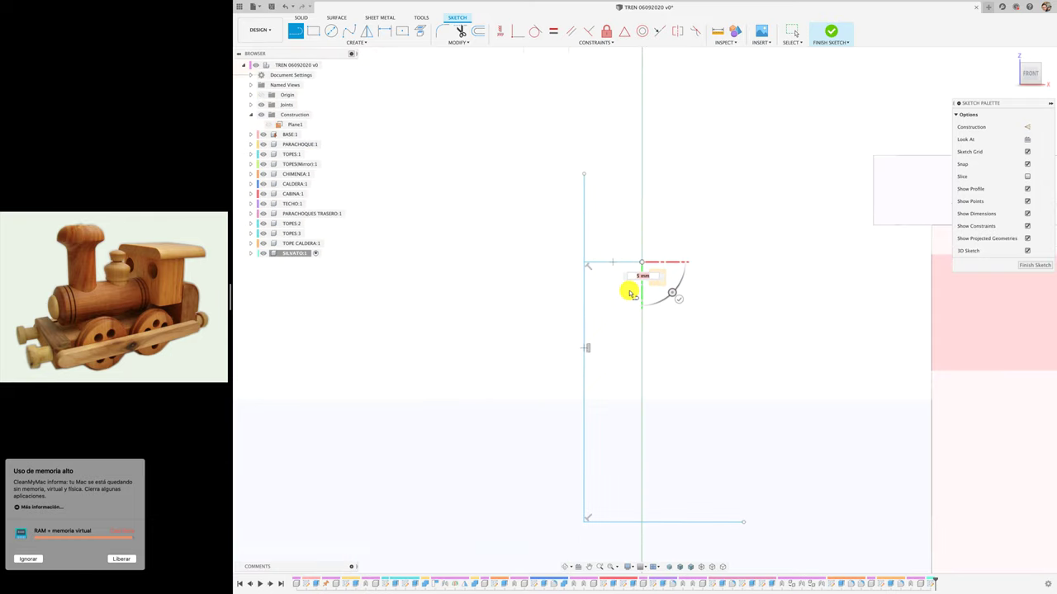
middle_click_drag(703, 294, 696, 260)
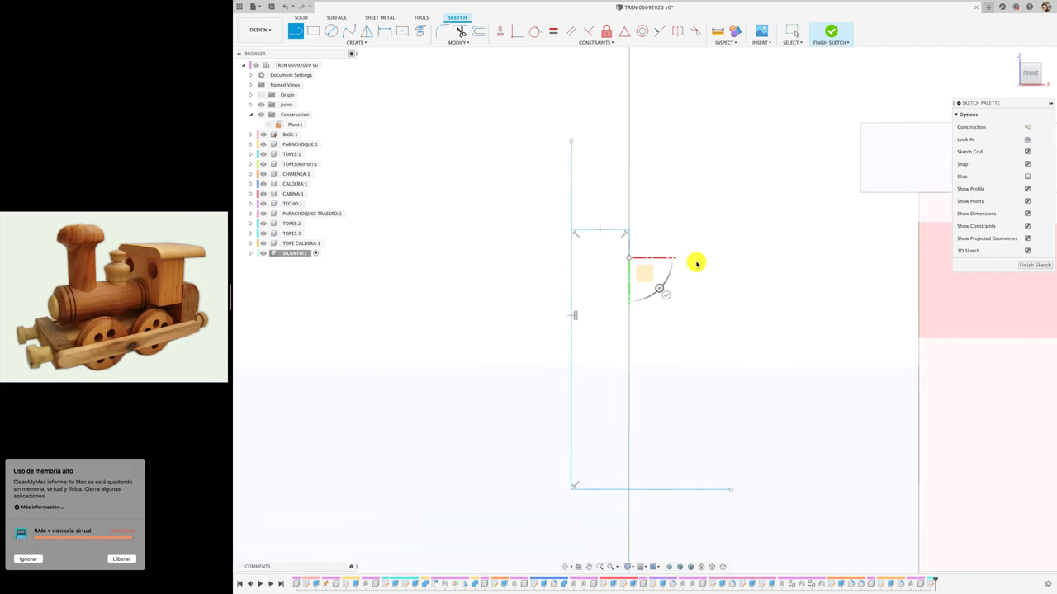
left_click(629, 260)
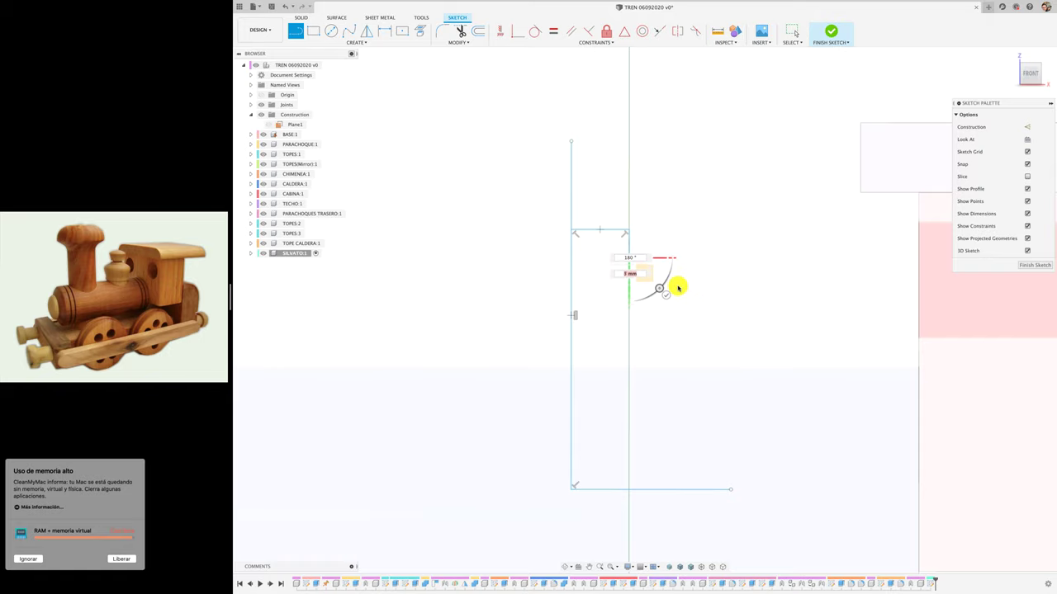
key("Escape")
scroll(677, 287, "down", 1)
key("l")
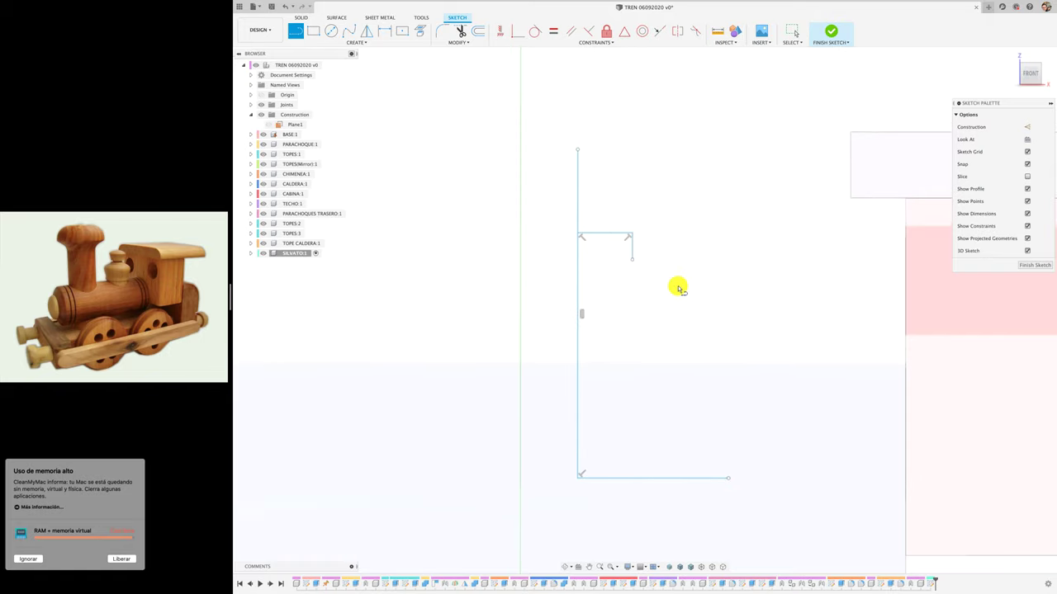
left_click(631, 259)
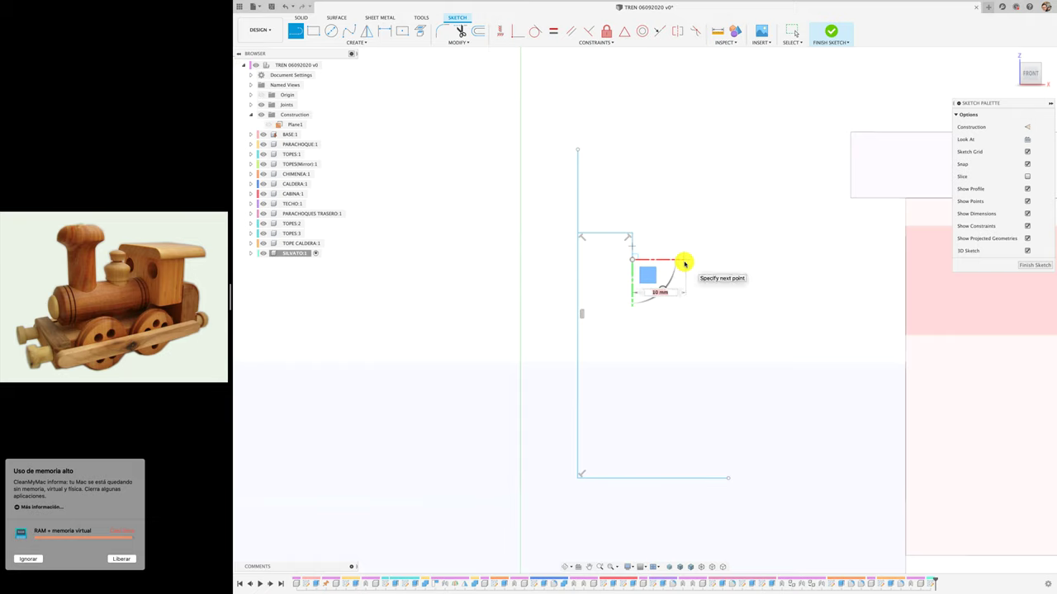
left_click(660, 260)
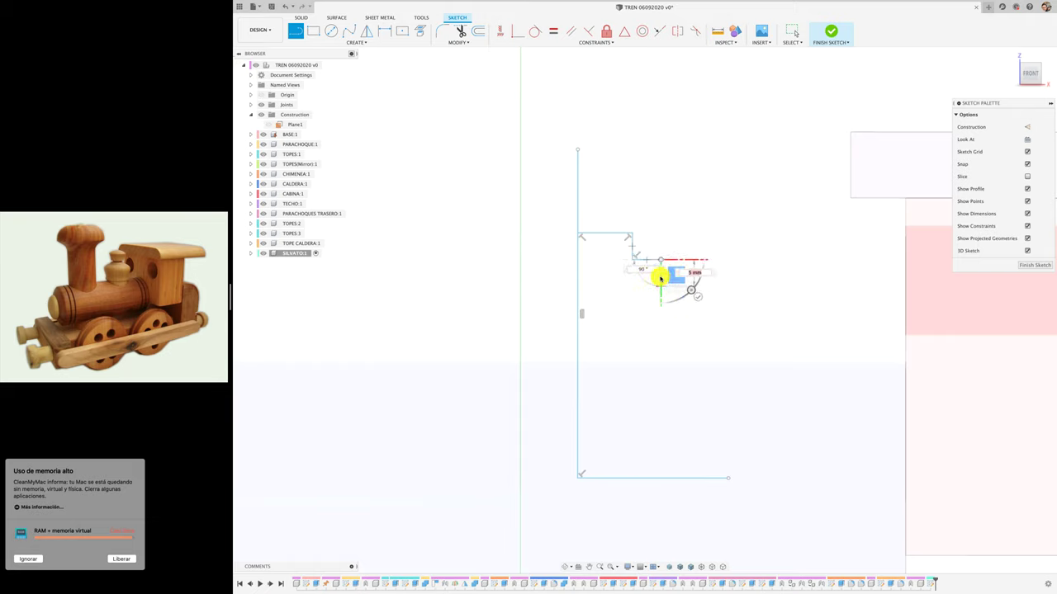
scroll(660, 278, "up", 2)
scroll(661, 278, "up", 3)
key("Escape")
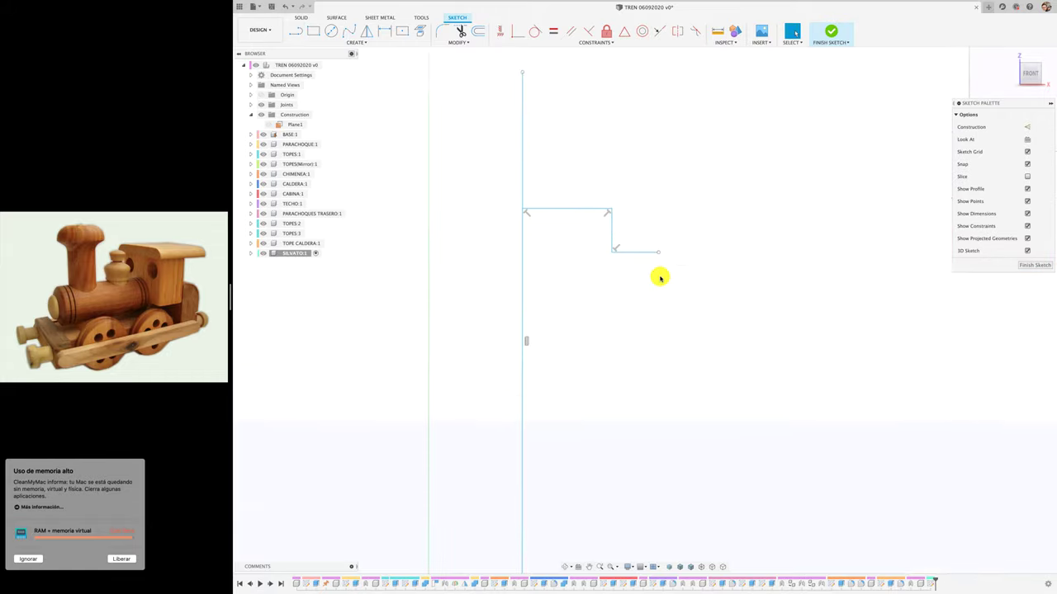
Draw the slanted edges to the pointed tip, the step back, and the stem down to the base line
key("l")
left_click(658, 252)
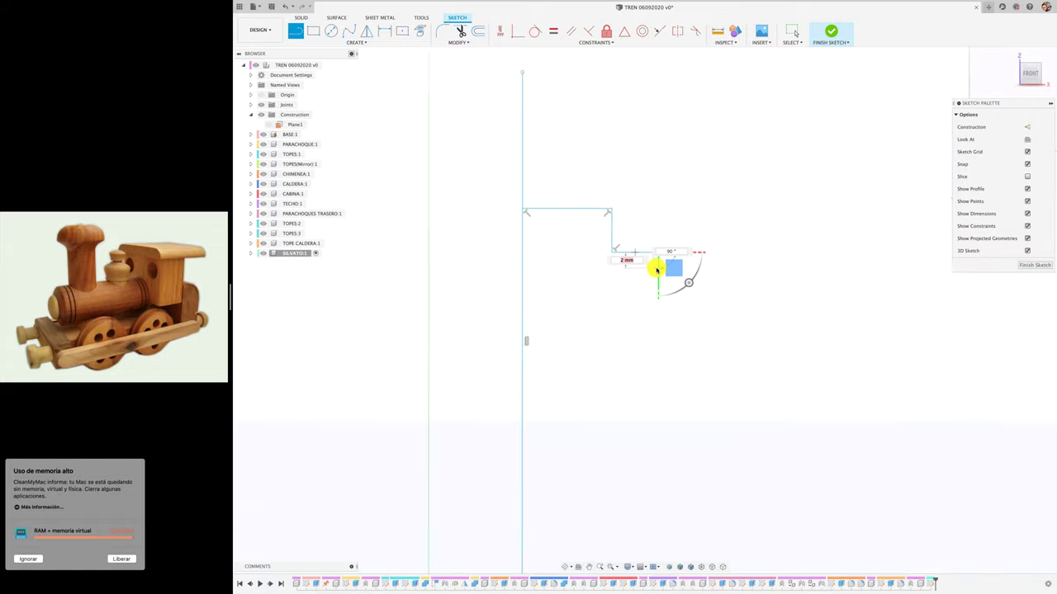
left_click_drag(658, 270, 702, 298)
scroll(703, 297, "down", 1)
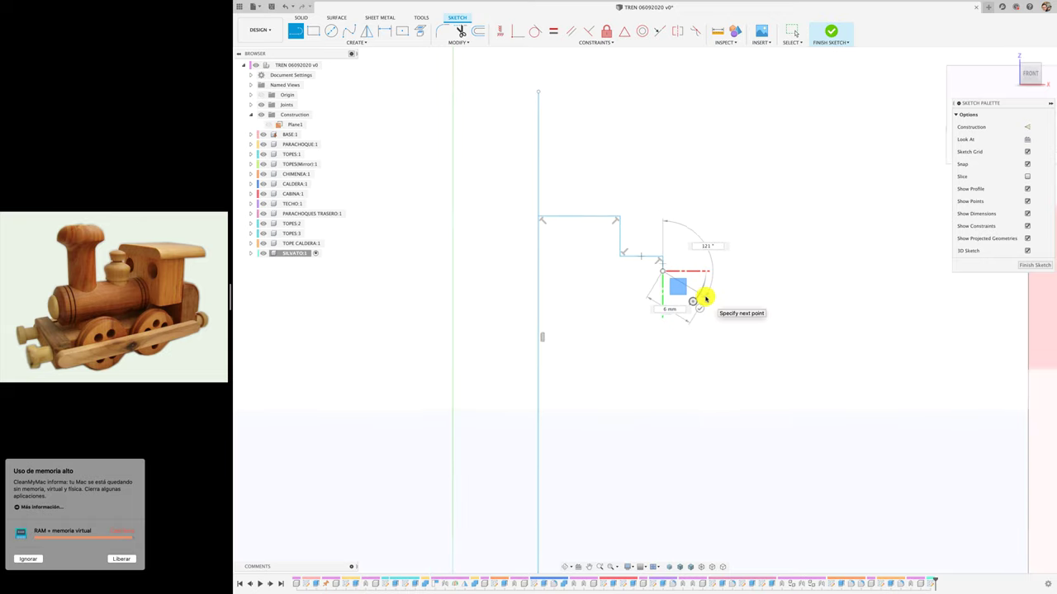
scroll(706, 298, "down", 1)
scroll(706, 299, "down", 1)
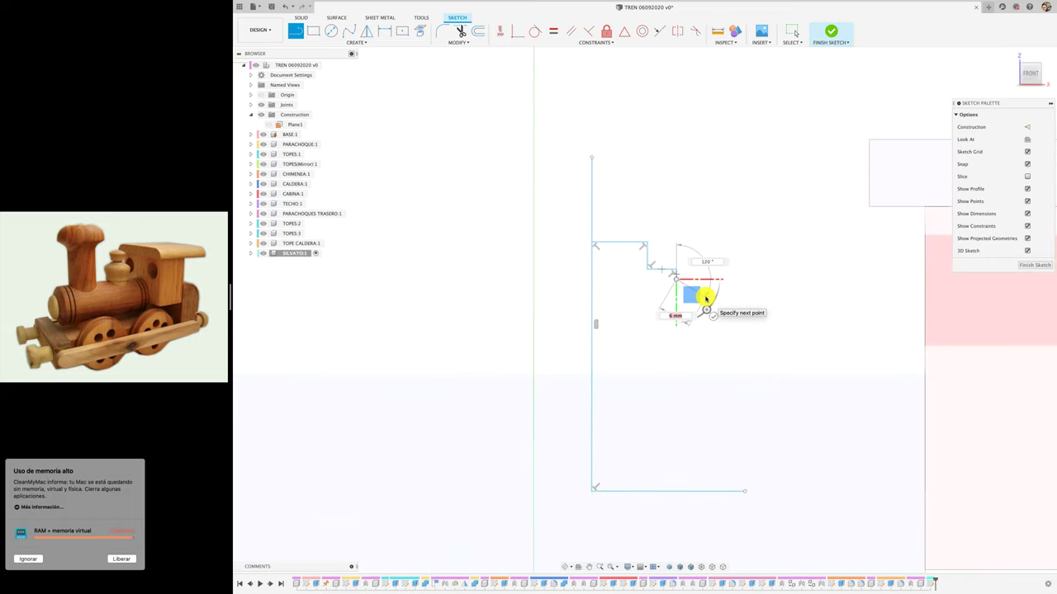
left_click(706, 297)
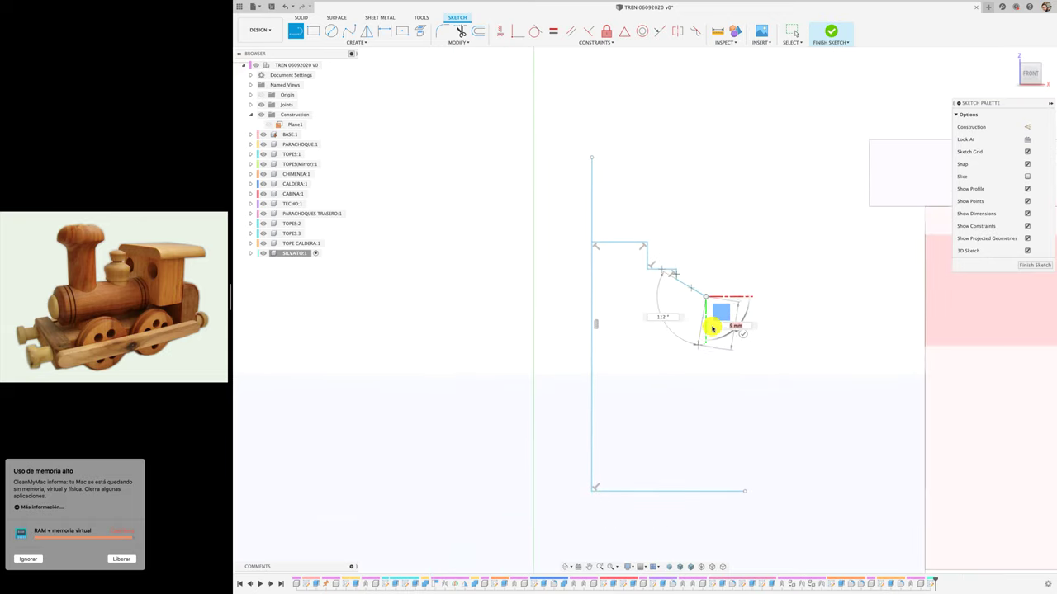
left_click_drag(712, 329, 671, 349)
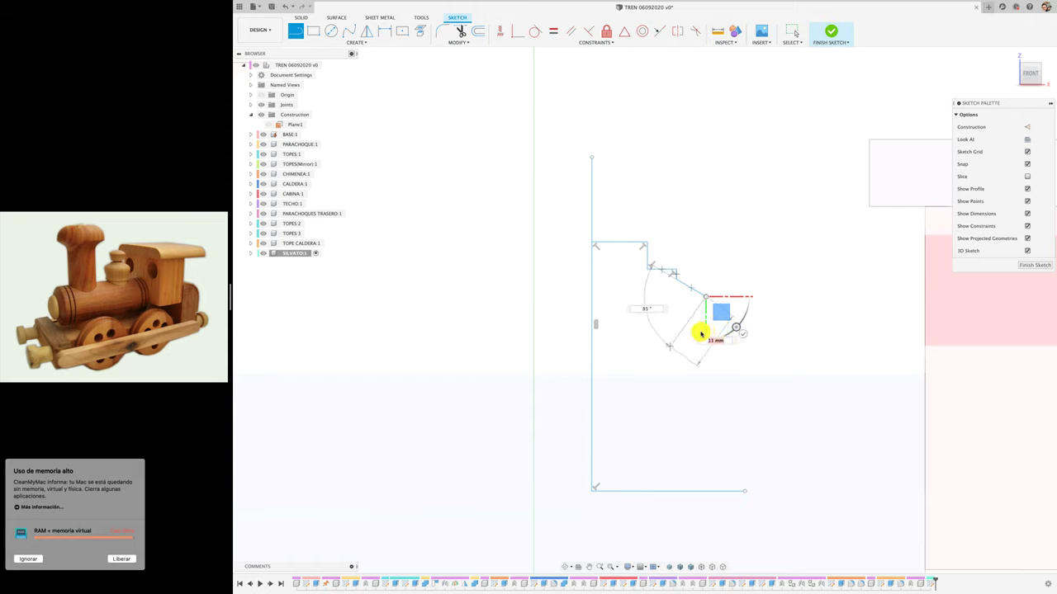
left_click(670, 350)
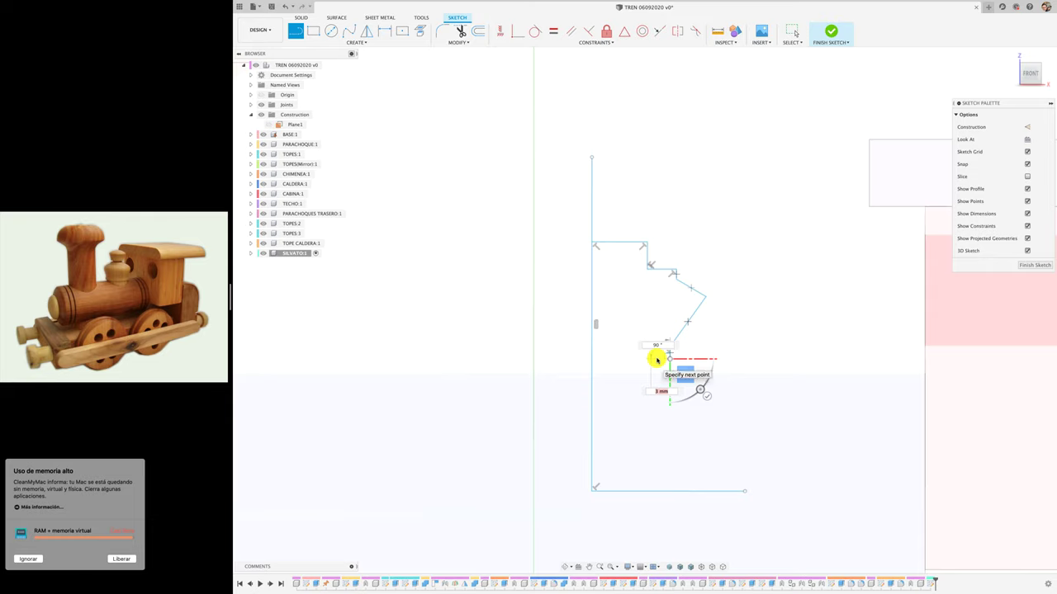
left_click(646, 267)
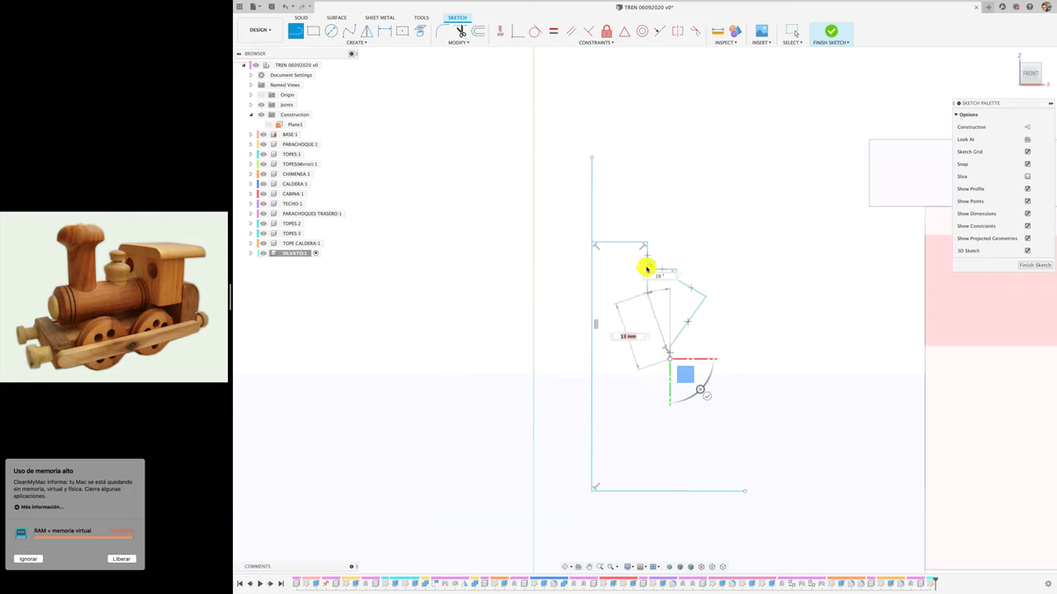
left_click(646, 358)
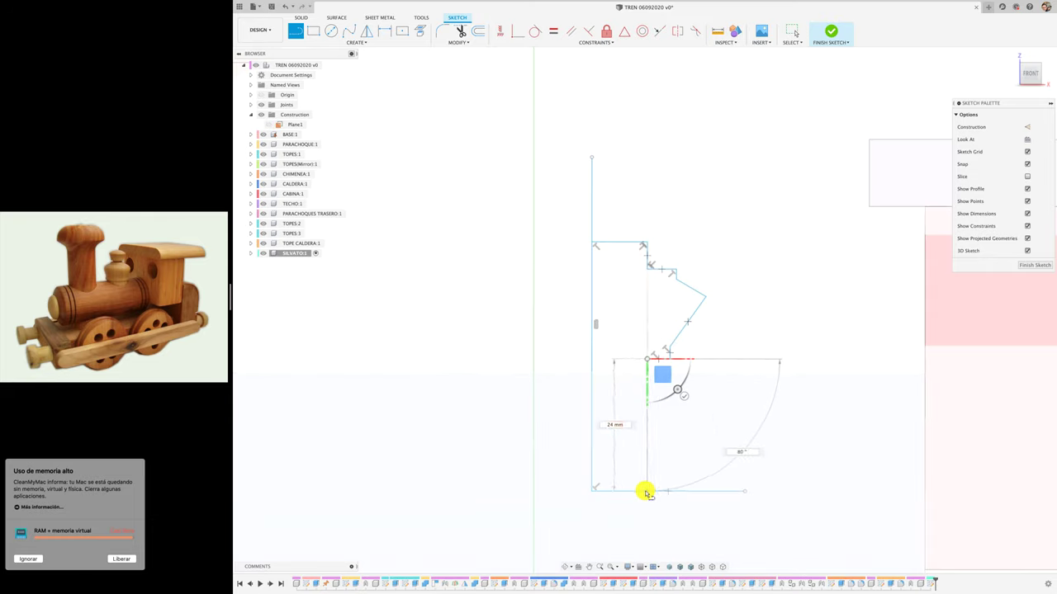
left_click(647, 493)
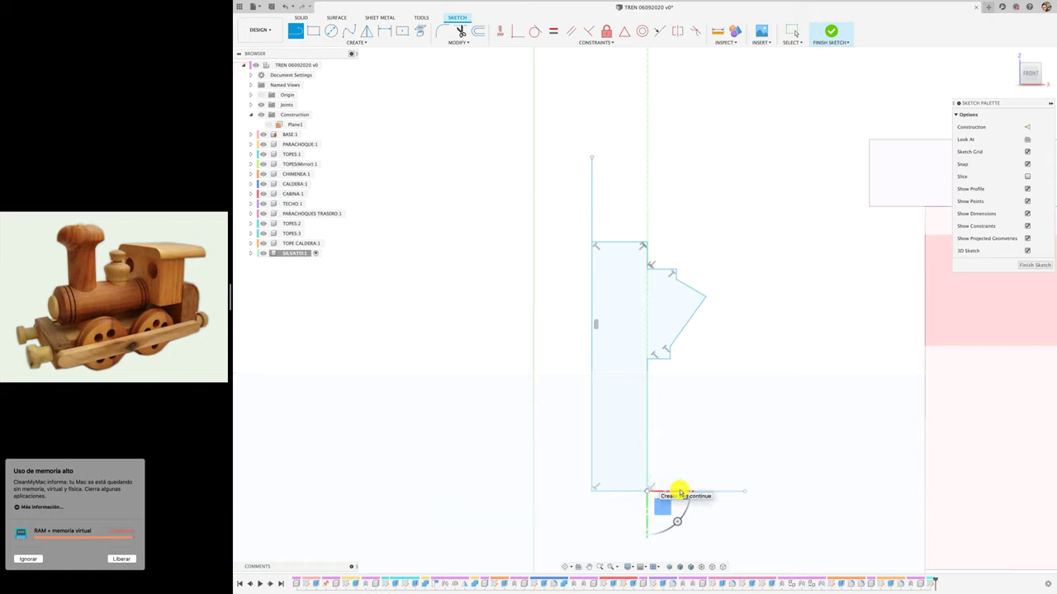
Trim off the leftover base line extending past the profile
key("t")
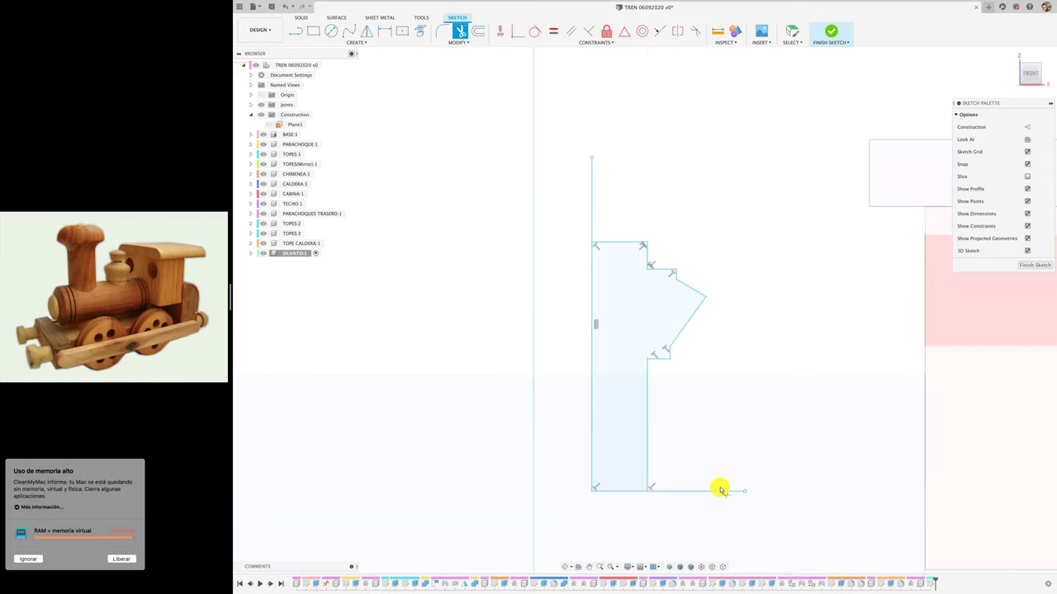
left_click(724, 492)
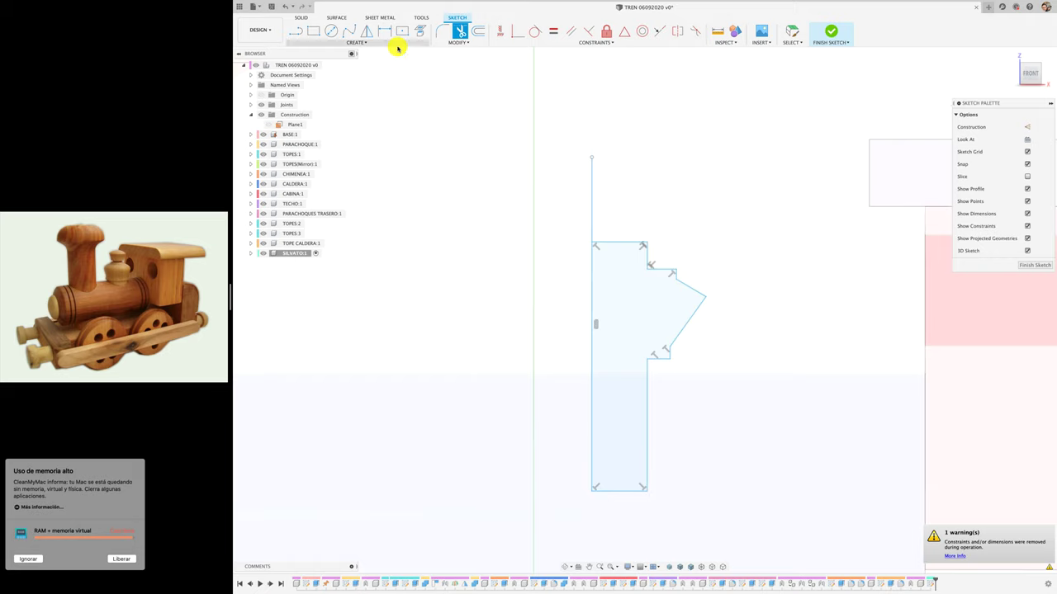
left_click(441, 31)
left_click(697, 298)
left_click(699, 296)
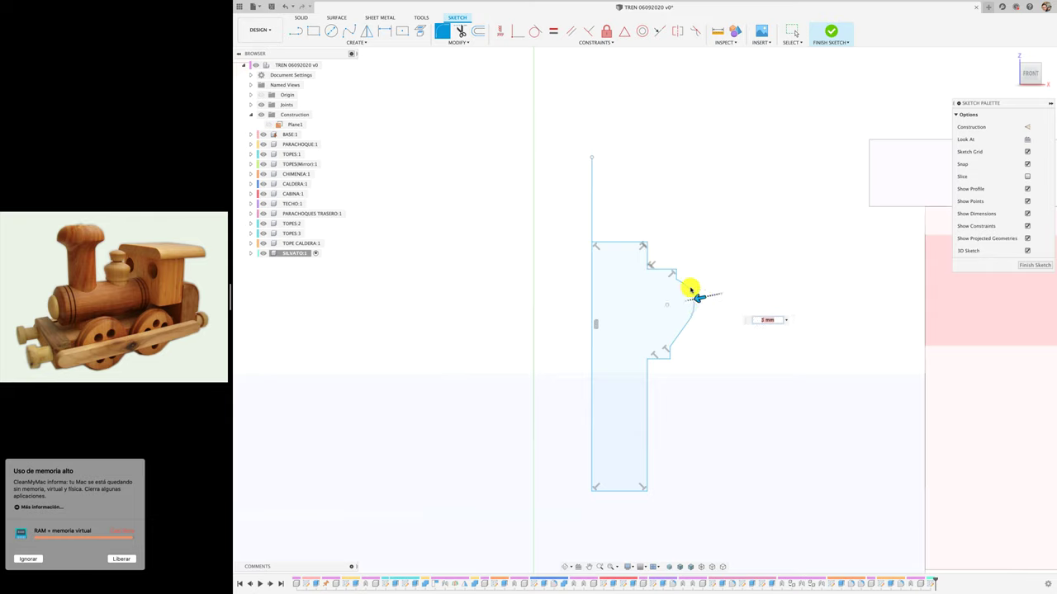
key("Escape")
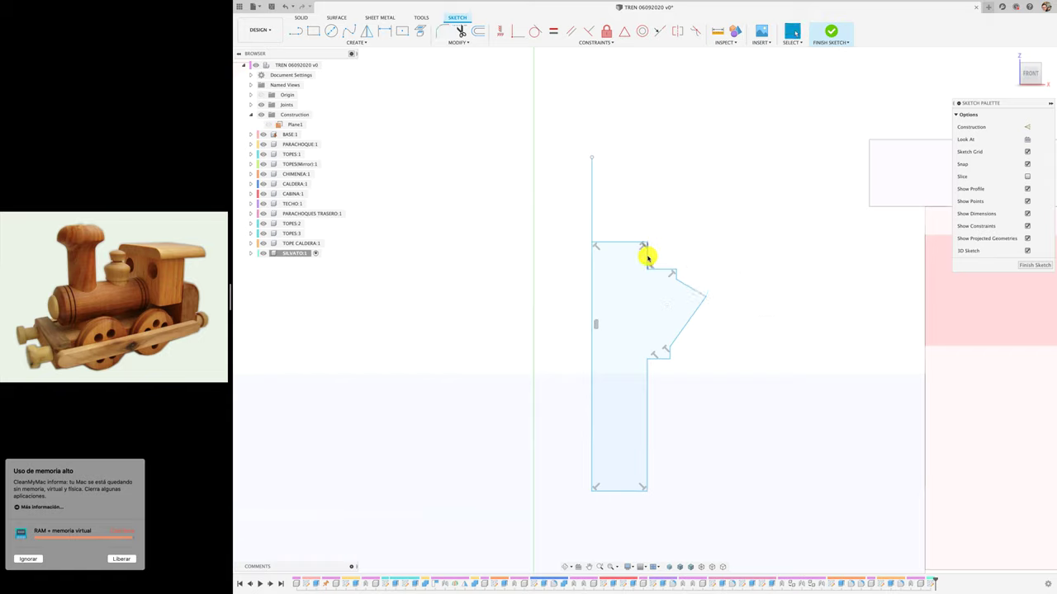
Shrink the notch and move the pointed tip up and inward
left_click_drag(648, 259, 634, 263)
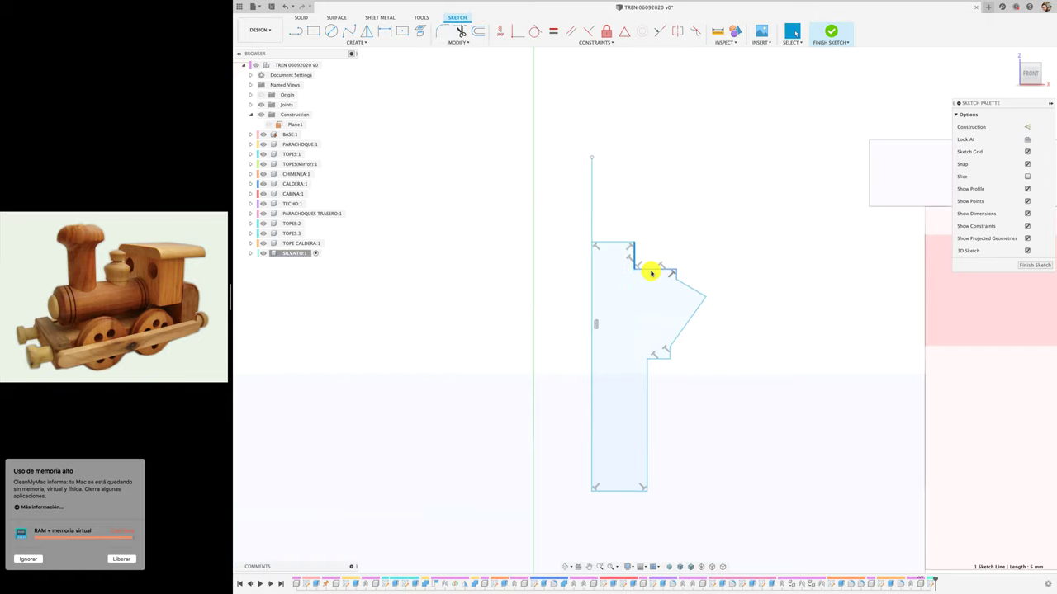
left_click_drag(665, 270, 655, 267)
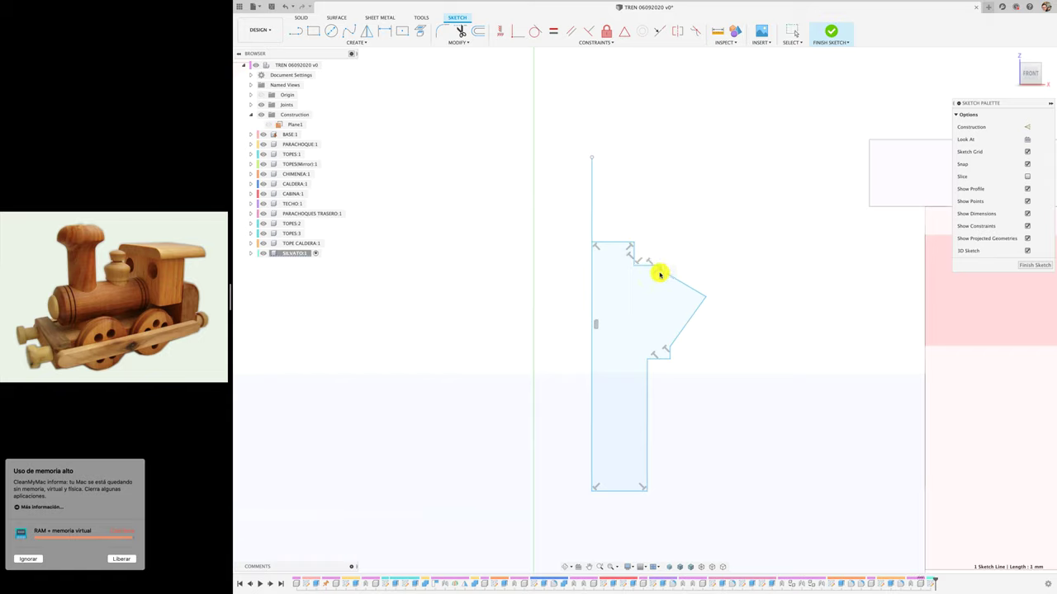
left_click(682, 283)
left_click_drag(703, 298, 686, 286)
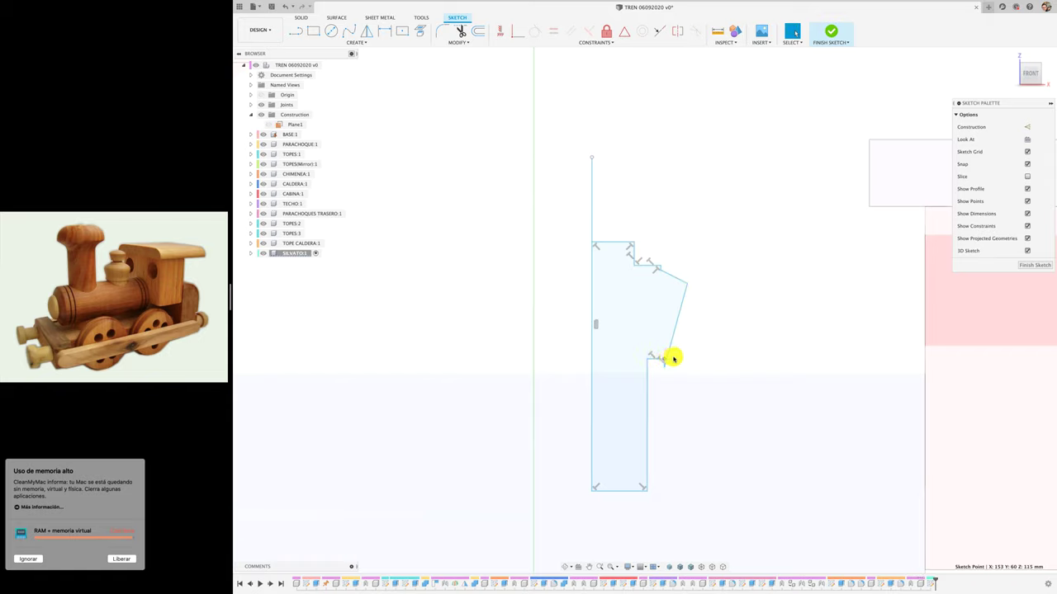
scroll(648, 372, "up", 3)
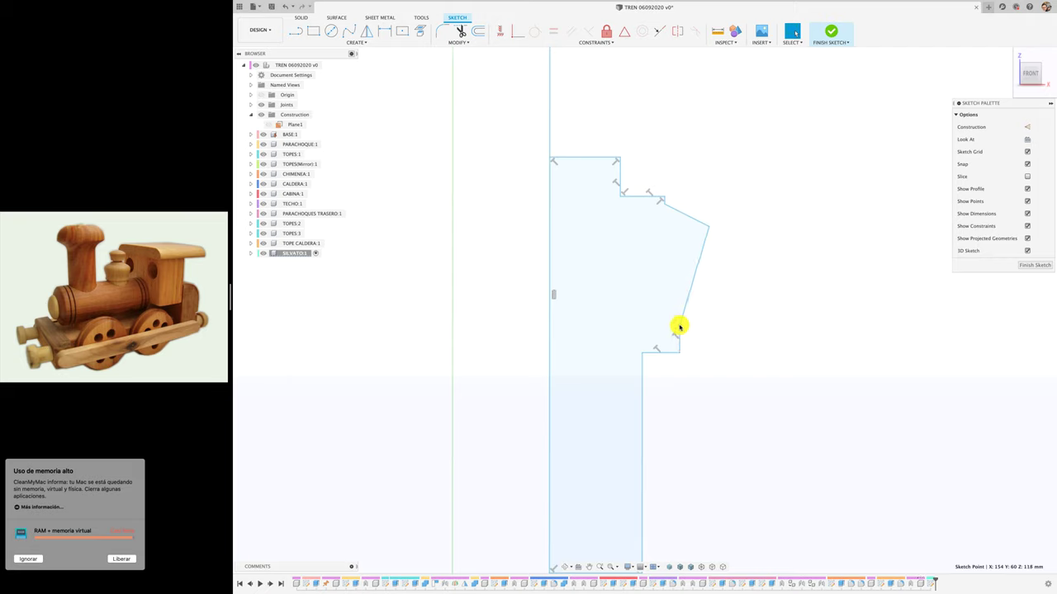
Preview a rounding at the tip, cancel it, and shift the top step's vertical edge left
left_click(442, 32)
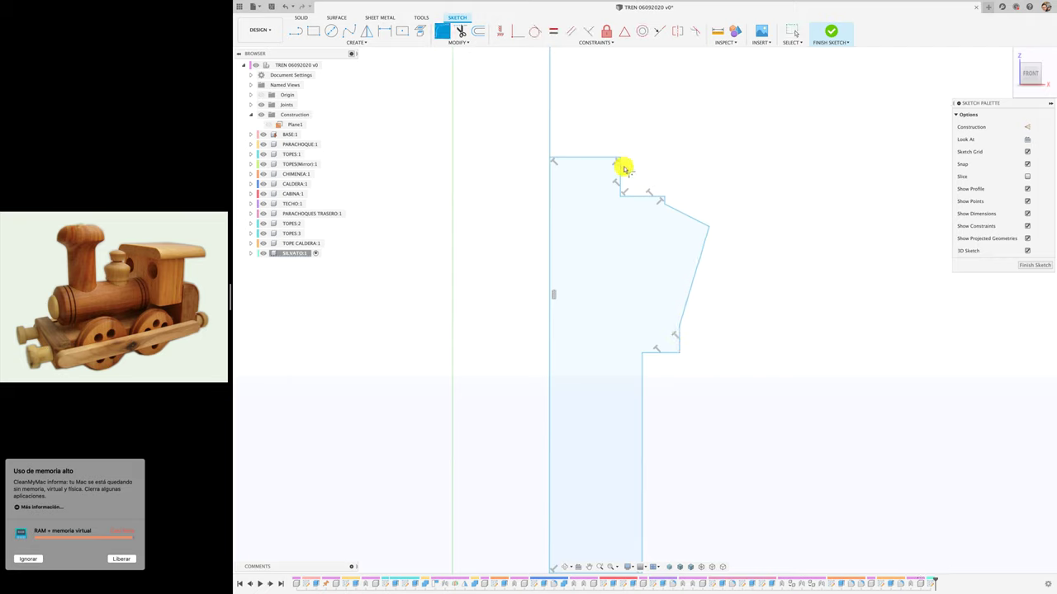
left_click(686, 214)
left_click(703, 244)
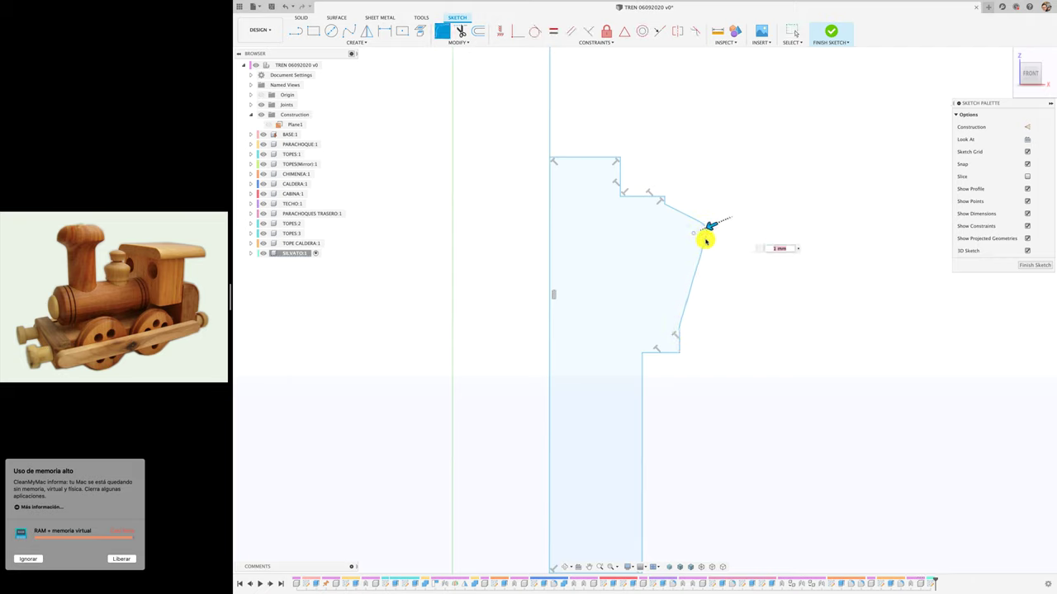
scroll(738, 283, "down", 1)
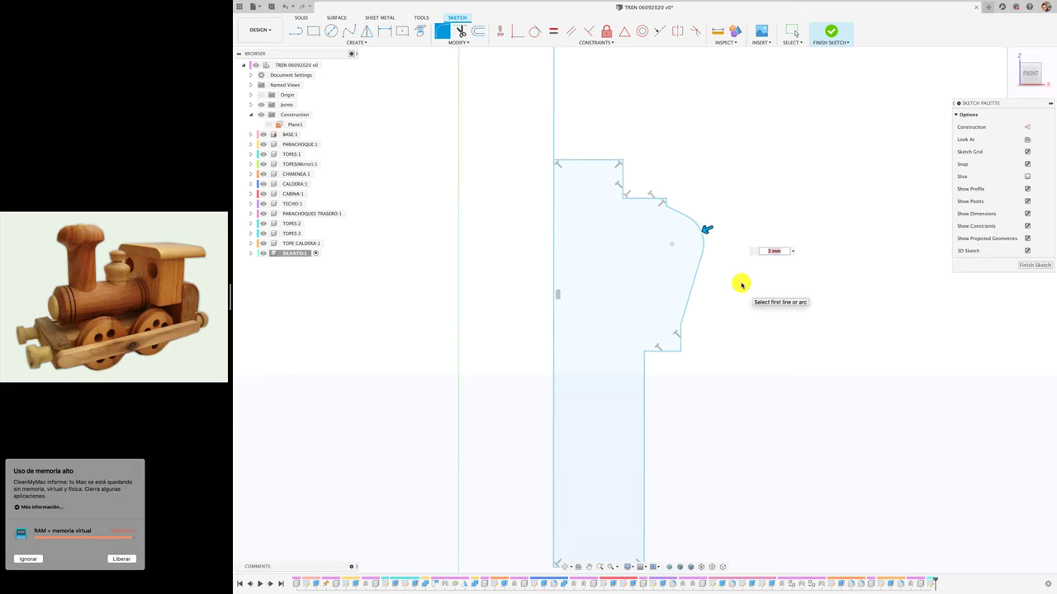
scroll(742, 285, "down", 1)
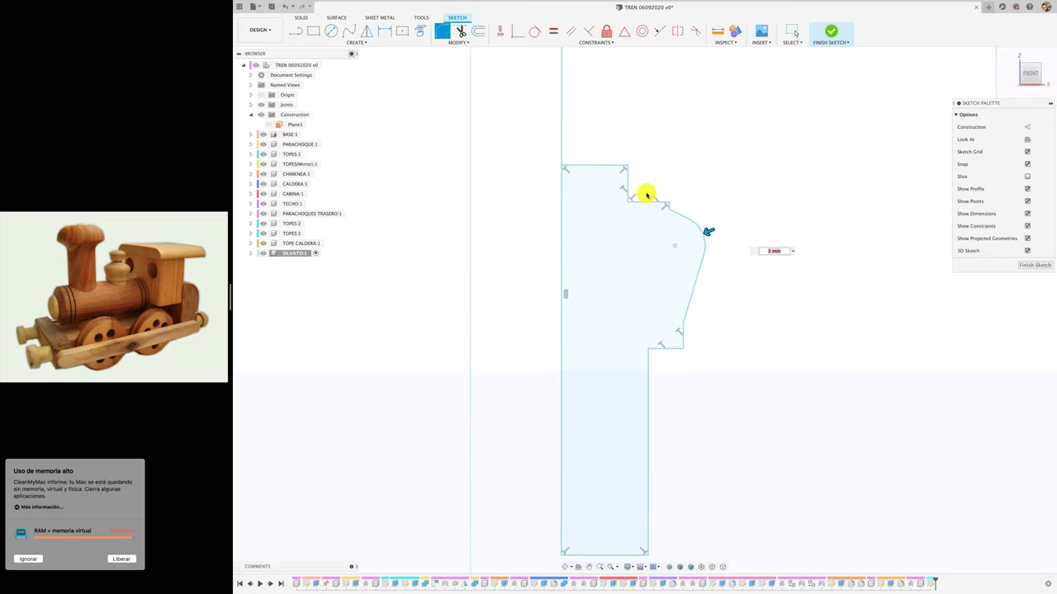
key("Escape")
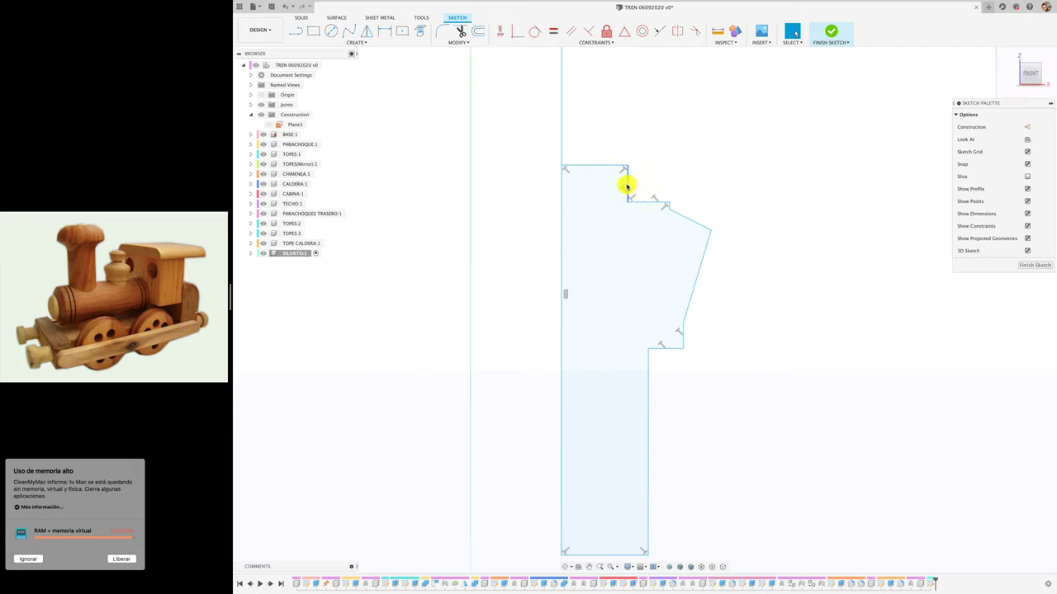
left_click_drag(627, 183, 609, 186)
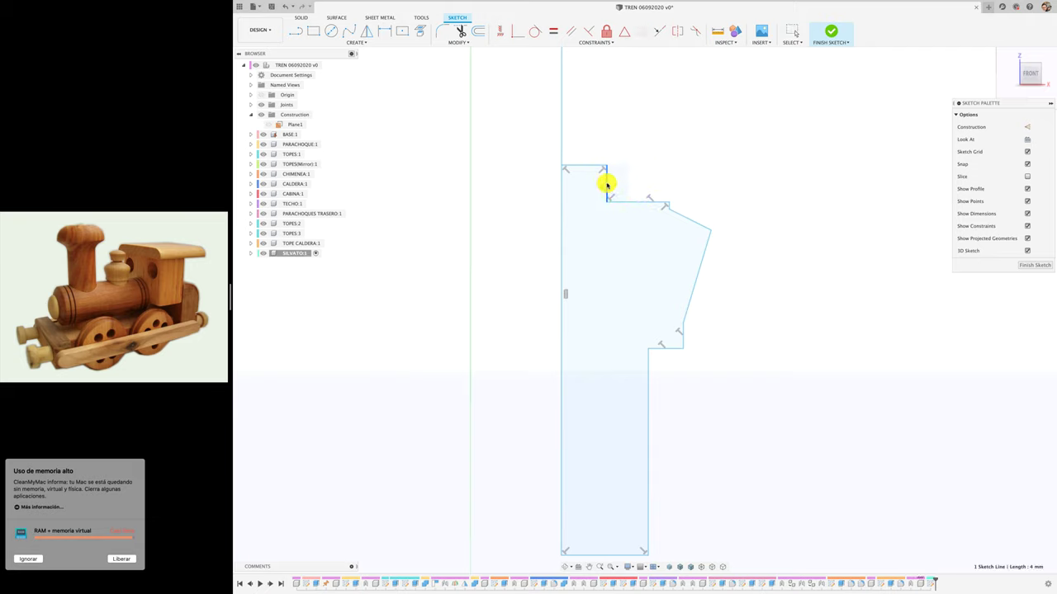
Draw a top edge line and a tapered block above the profile
left_click(298, 31)
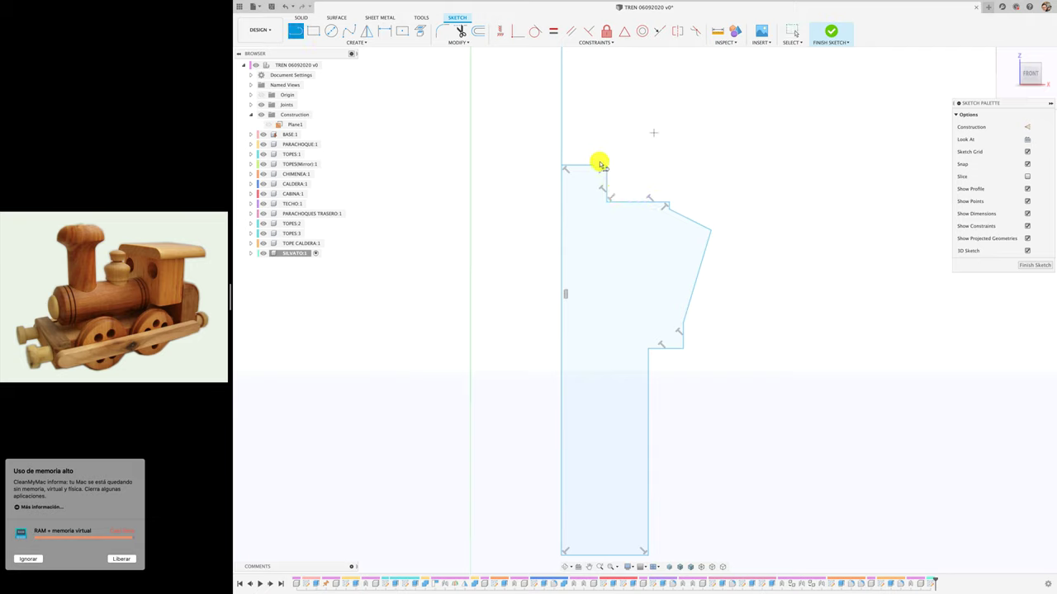
left_click(607, 167)
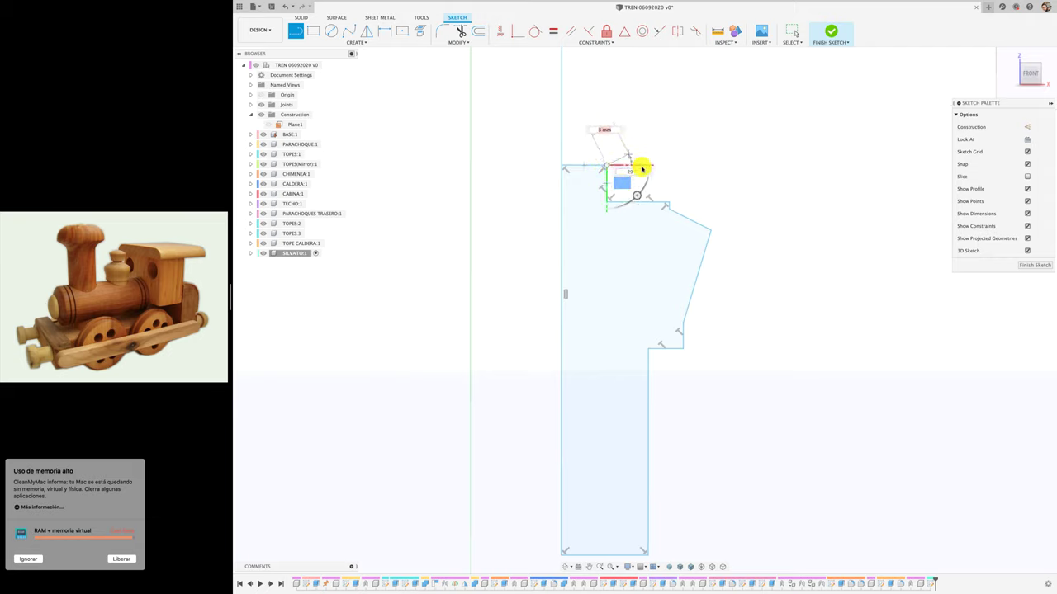
left_click(686, 167)
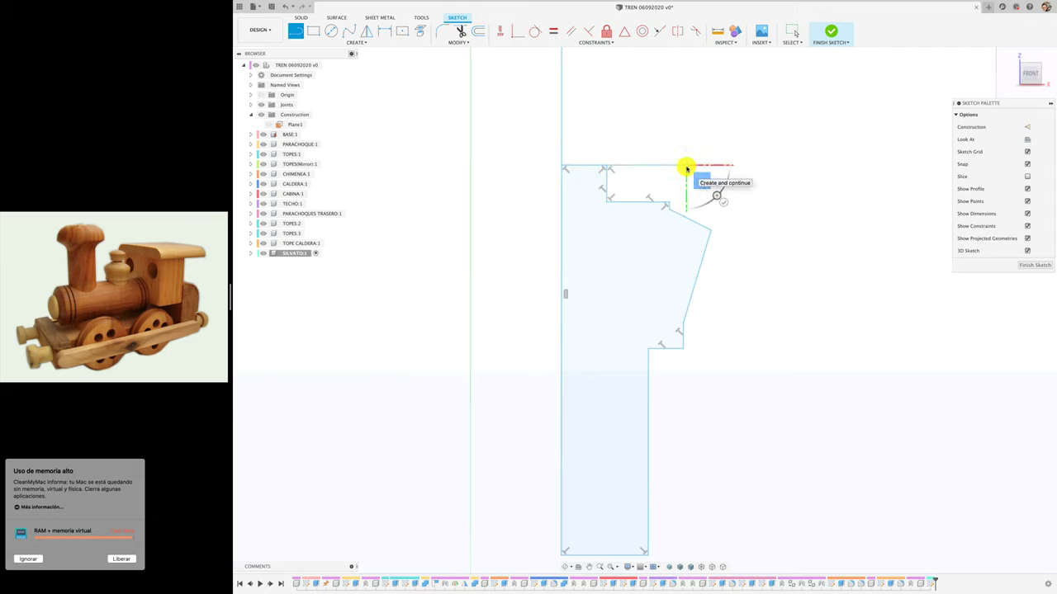
key("Escape")
left_click(616, 172)
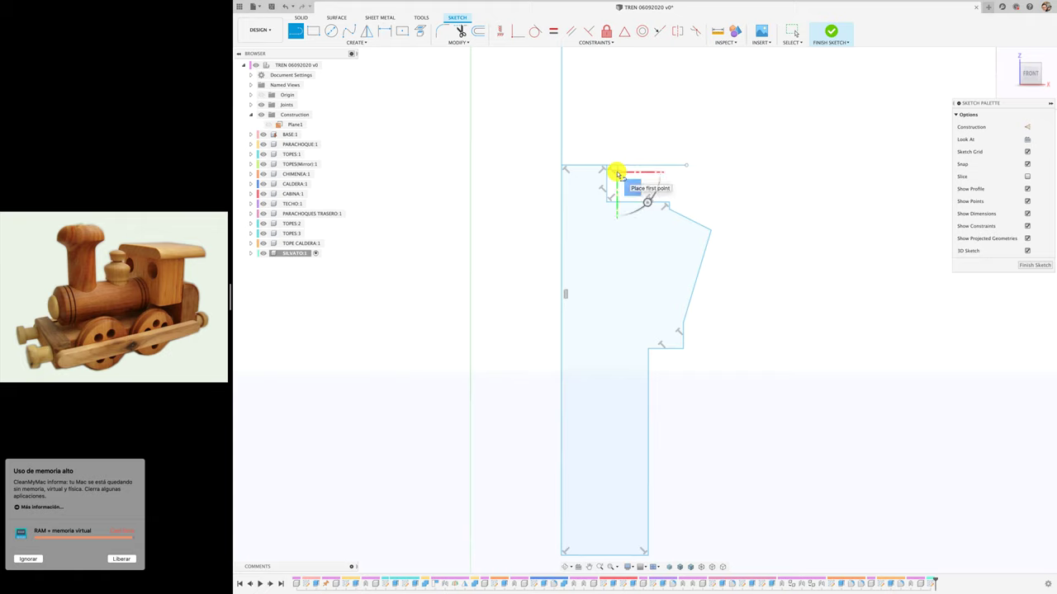
left_click(634, 100)
left_click(562, 99)
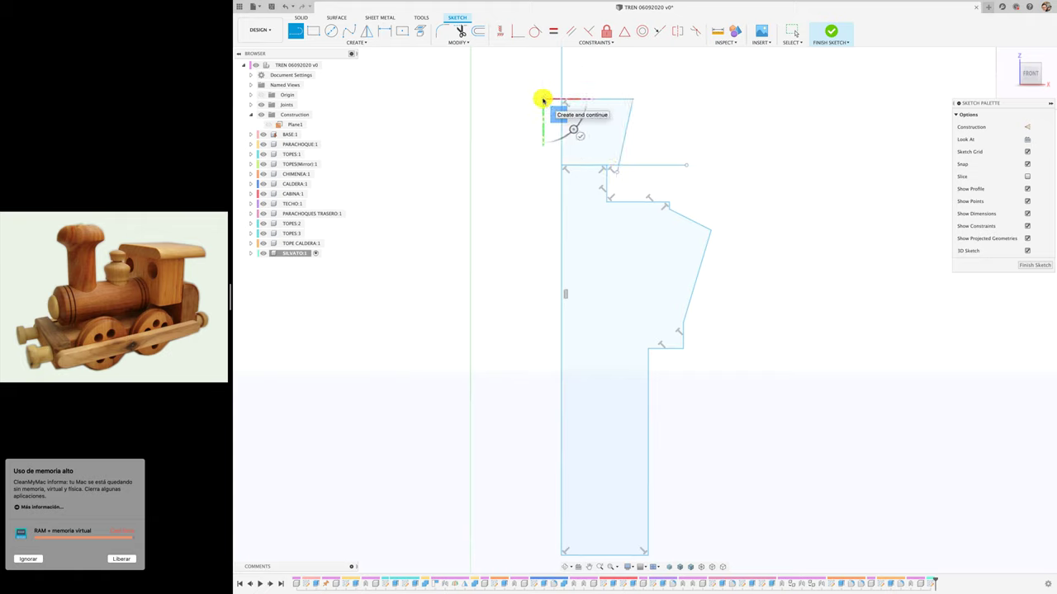
key("Escape")
Draw a circle centred on the vertical axis around the whistle top
scroll(542, 100, "up", 2)
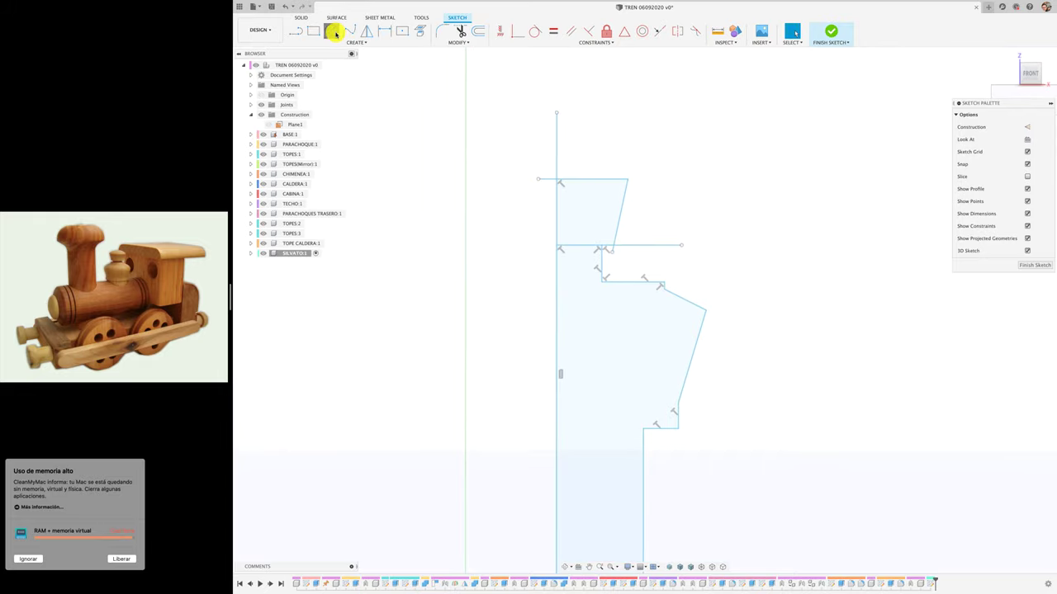
left_click(333, 31)
left_click(556, 212)
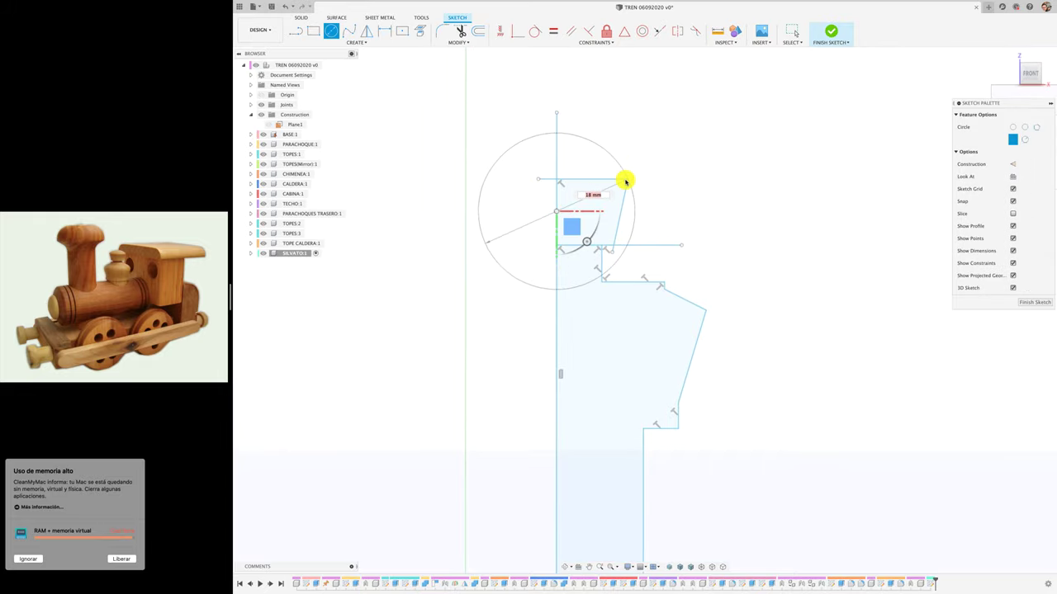
left_click(627, 179)
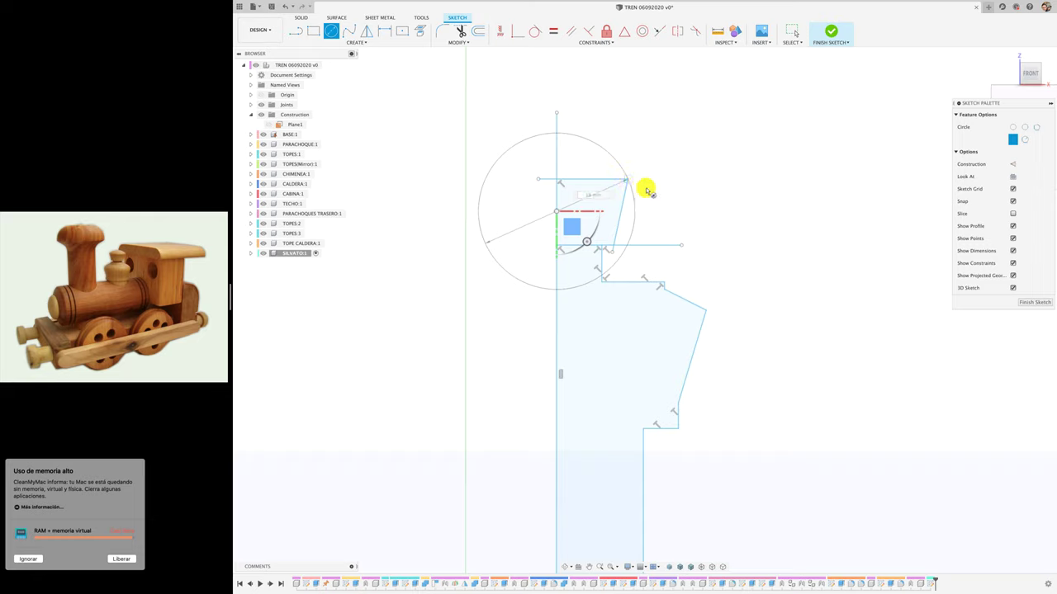
key("Escape")
Trim the circle's left and right arcs and the stray horizontal lines for a rounded top
key("t")
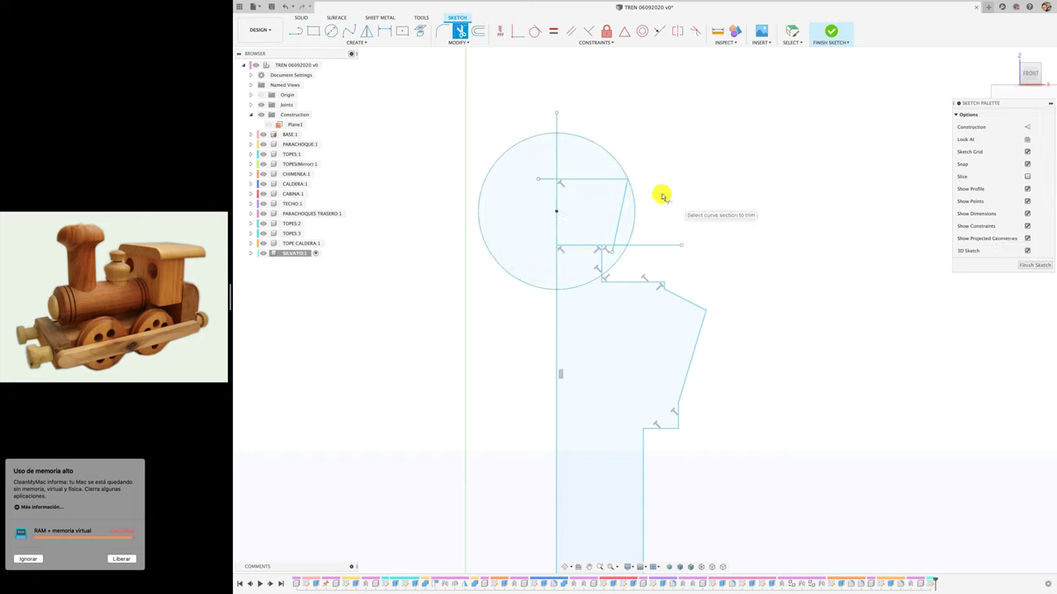
left_click(544, 137)
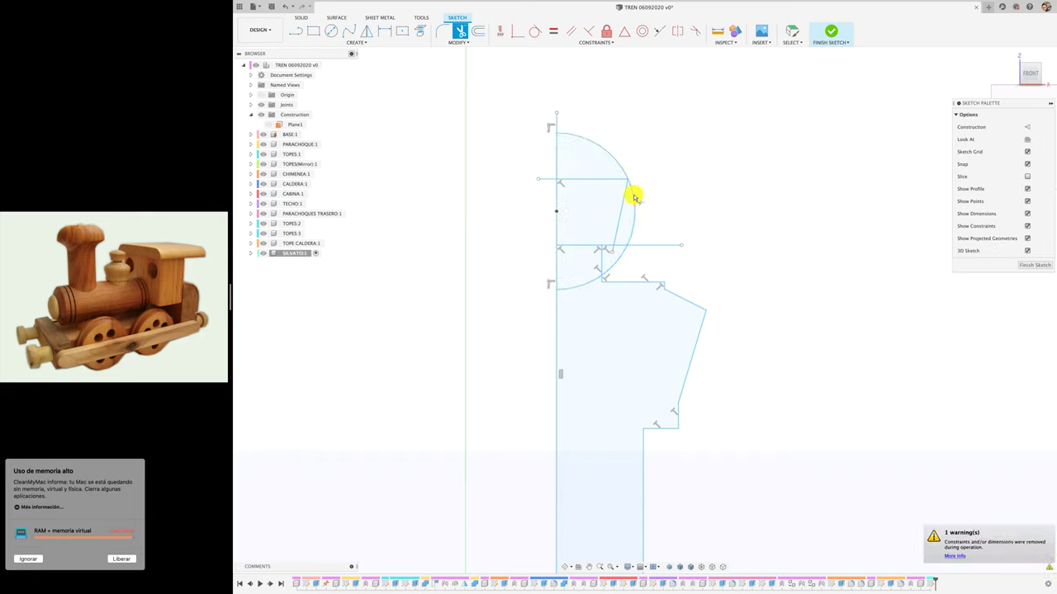
left_click(634, 197)
left_click(609, 179)
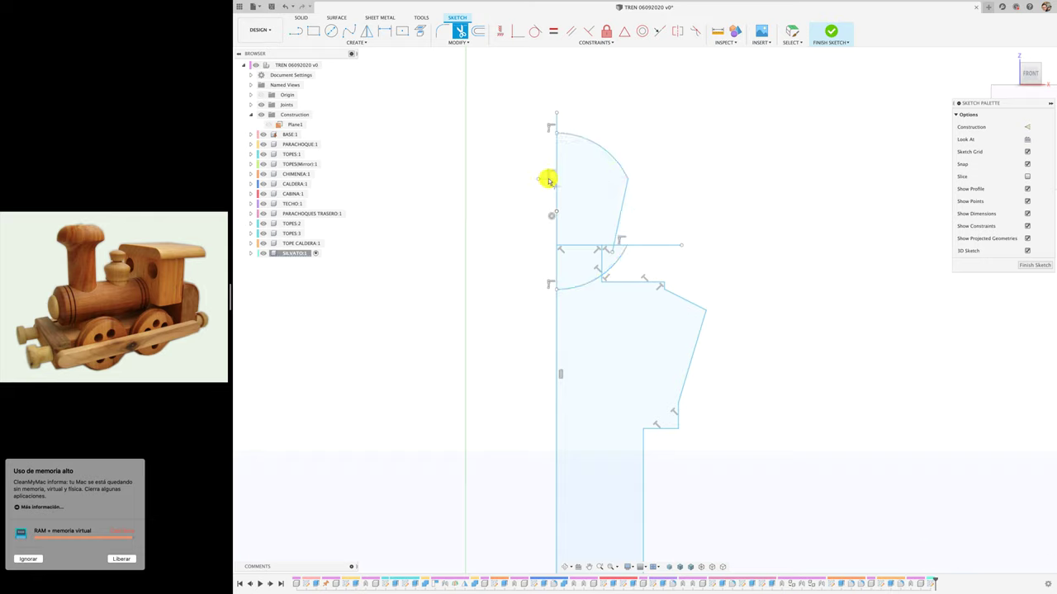
left_click(545, 179)
left_click(580, 245)
left_click(609, 246)
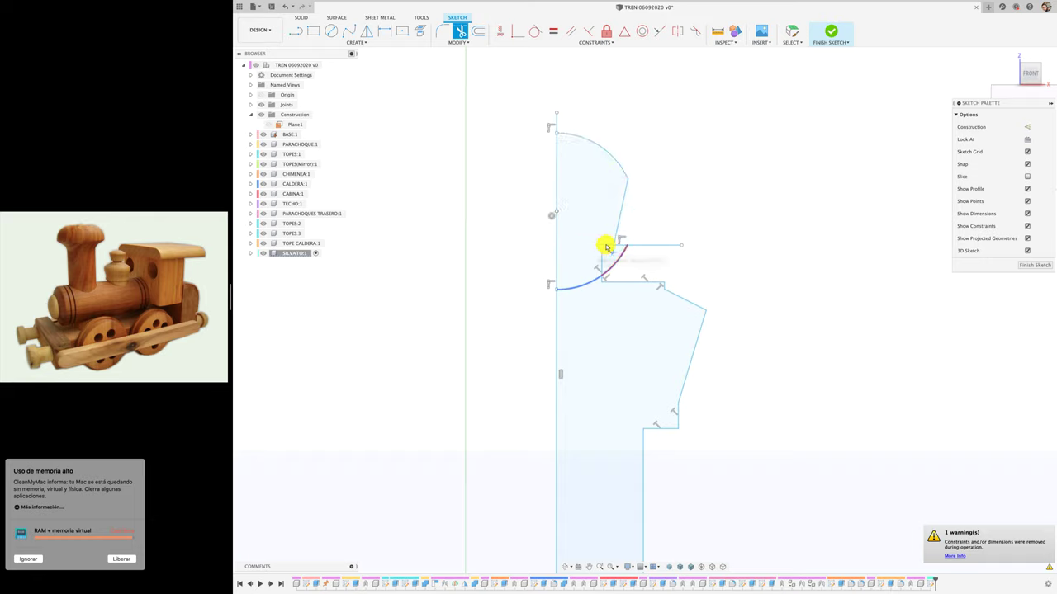
left_click(619, 245)
scroll(610, 250, "up", 2)
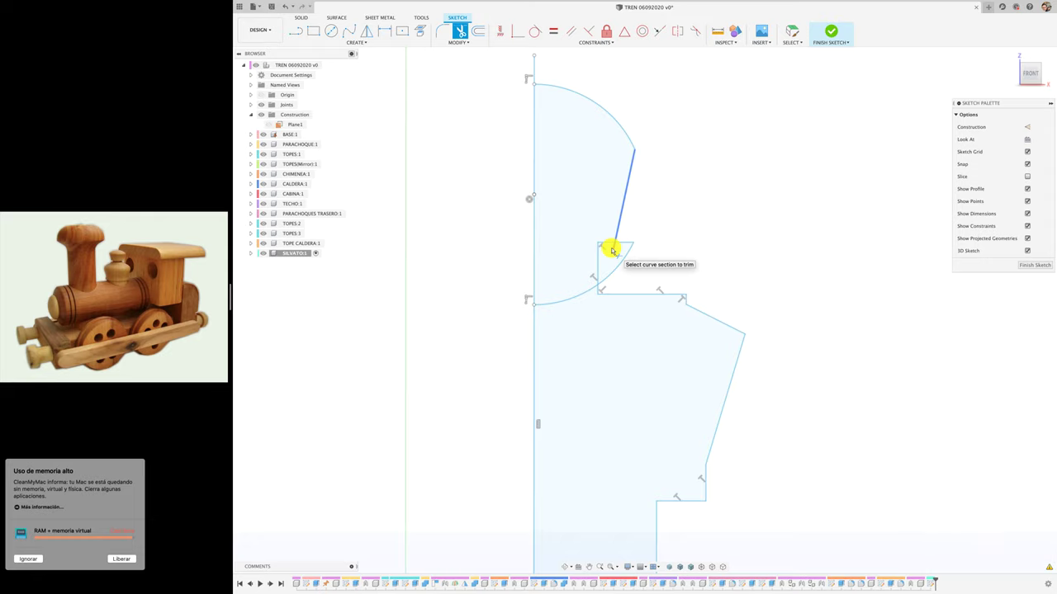
left_click(624, 248)
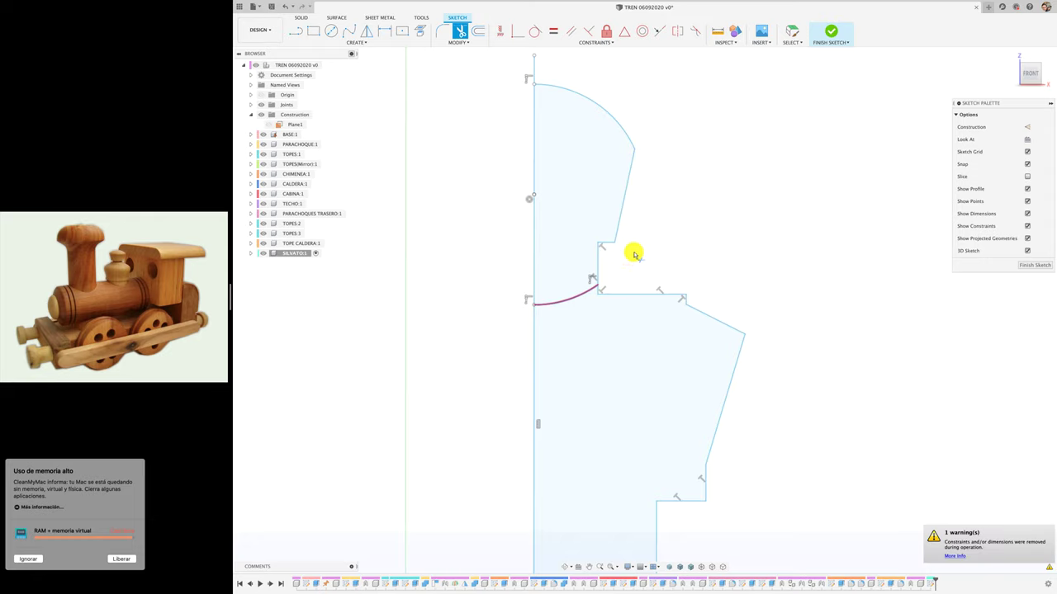
scroll(634, 254, "down", 3)
scroll(641, 247, "down", 2)
scroll(643, 248, "down", 3)
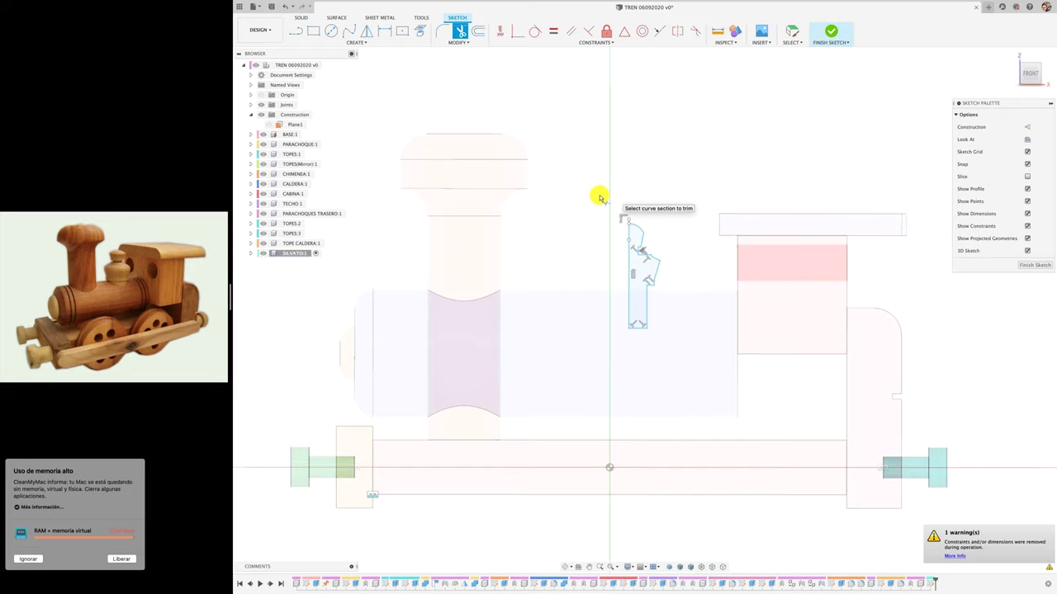
scroll(600, 198, "up", 2)
scroll(600, 198, "up", 2)
key("Escape")
Select the lower slanted edge and shorten it by raising its end
scroll(674, 276, "up", 1)
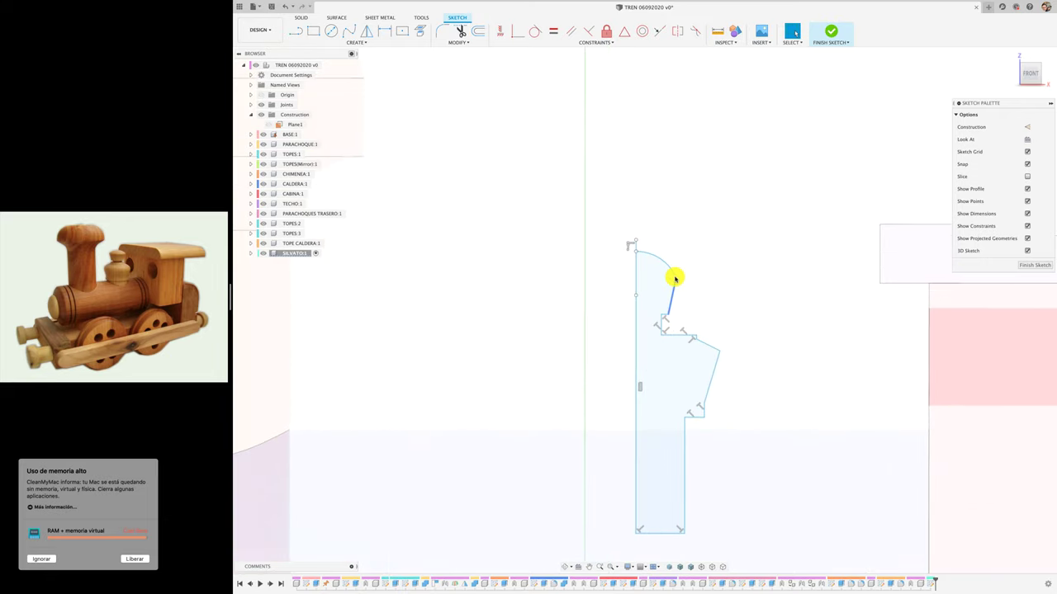
left_click(676, 272)
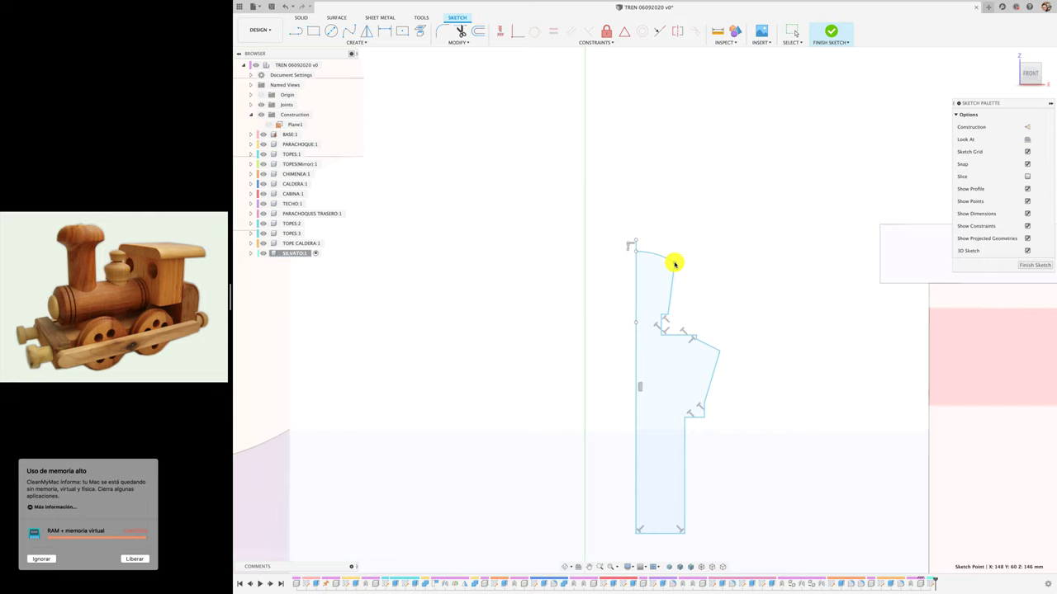
scroll(704, 296, "down", 1)
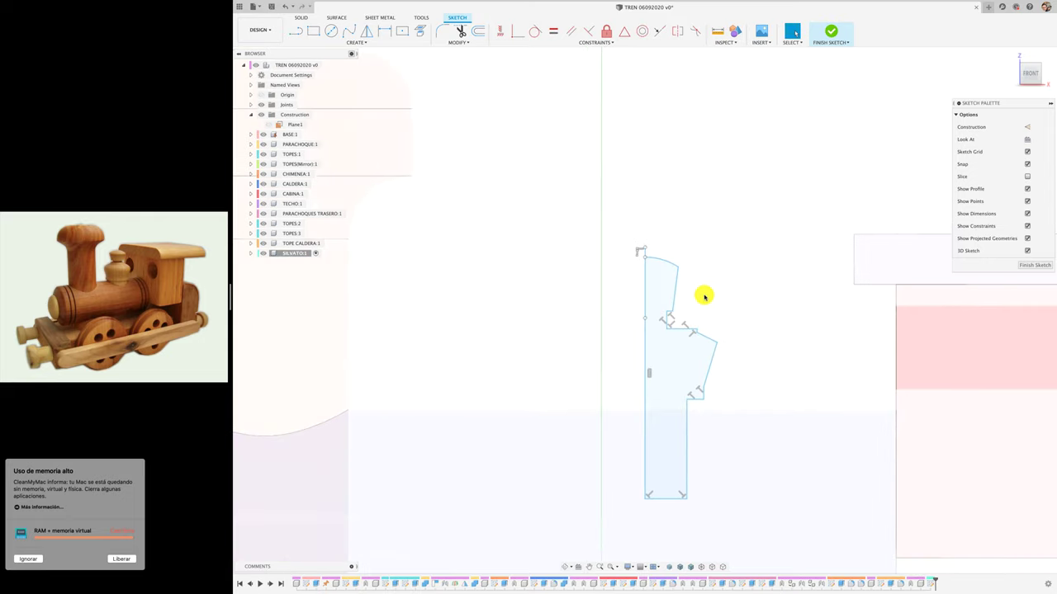
scroll(679, 331, "up", 1)
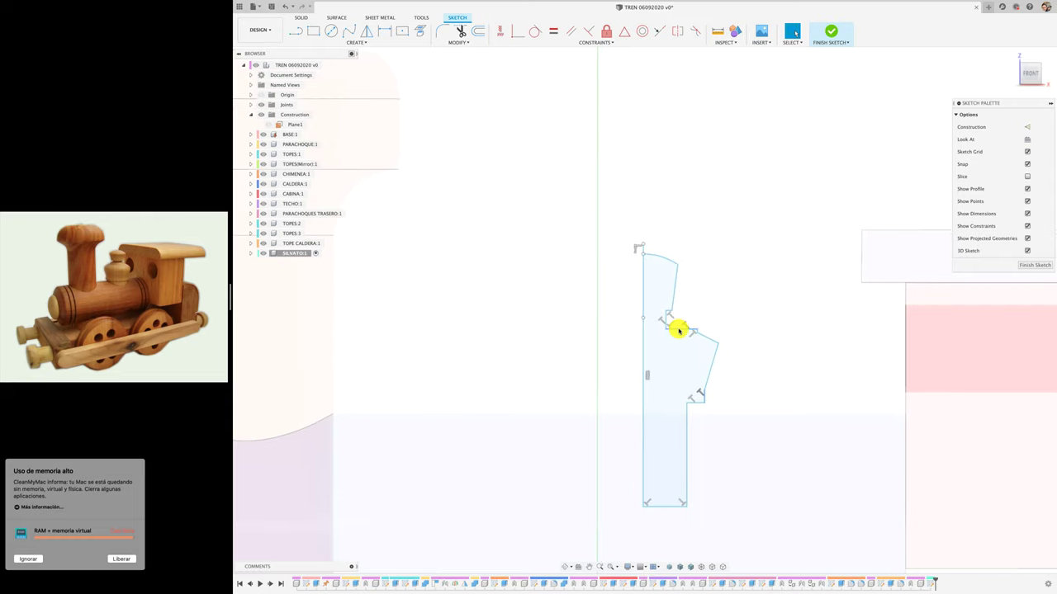
left_click(678, 325)
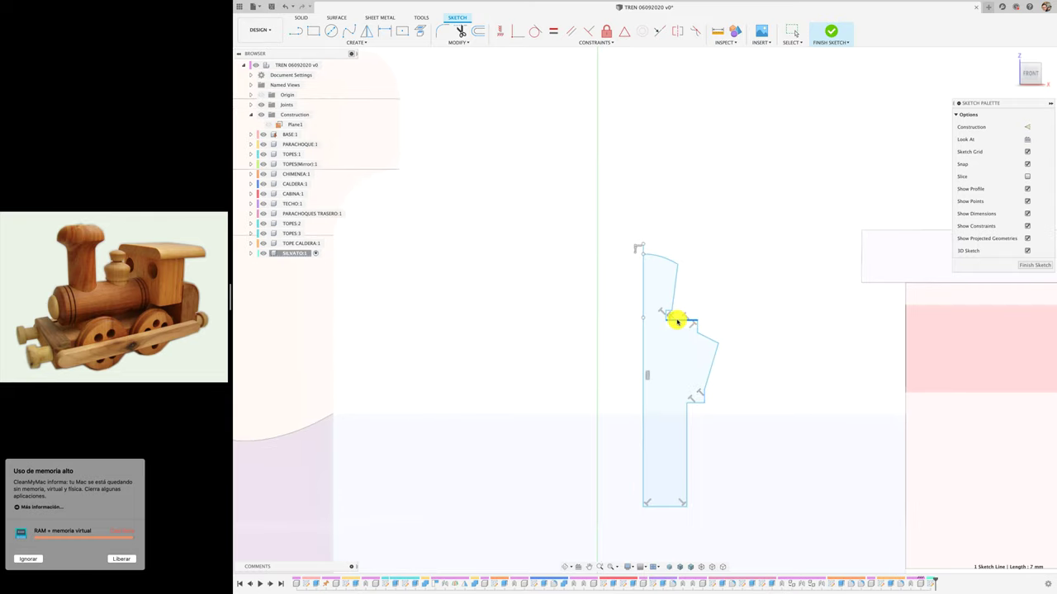
left_click(710, 337)
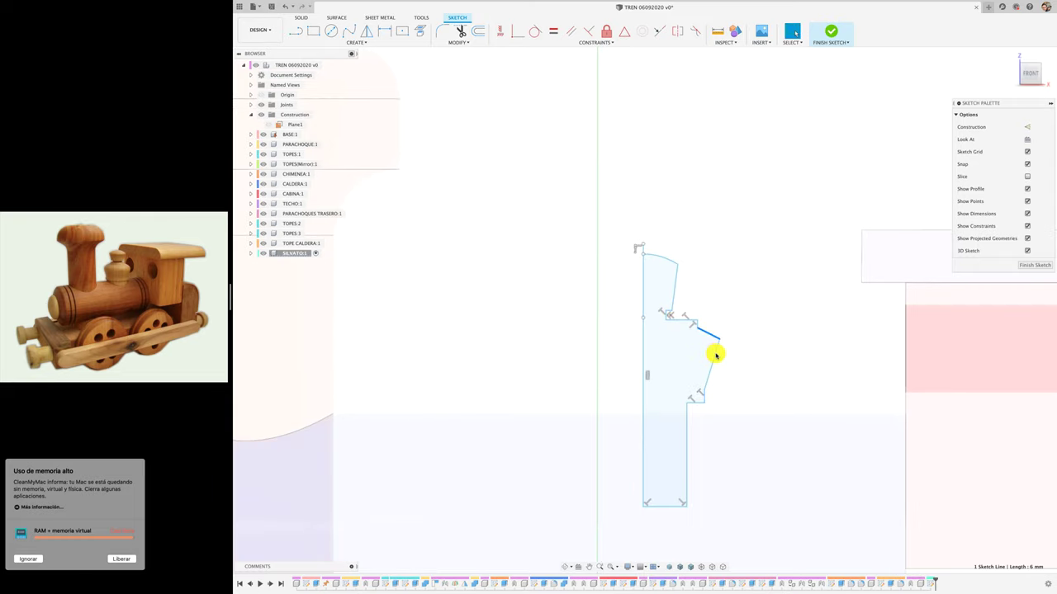
left_click(715, 354)
left_click_drag(718, 353, 716, 353)
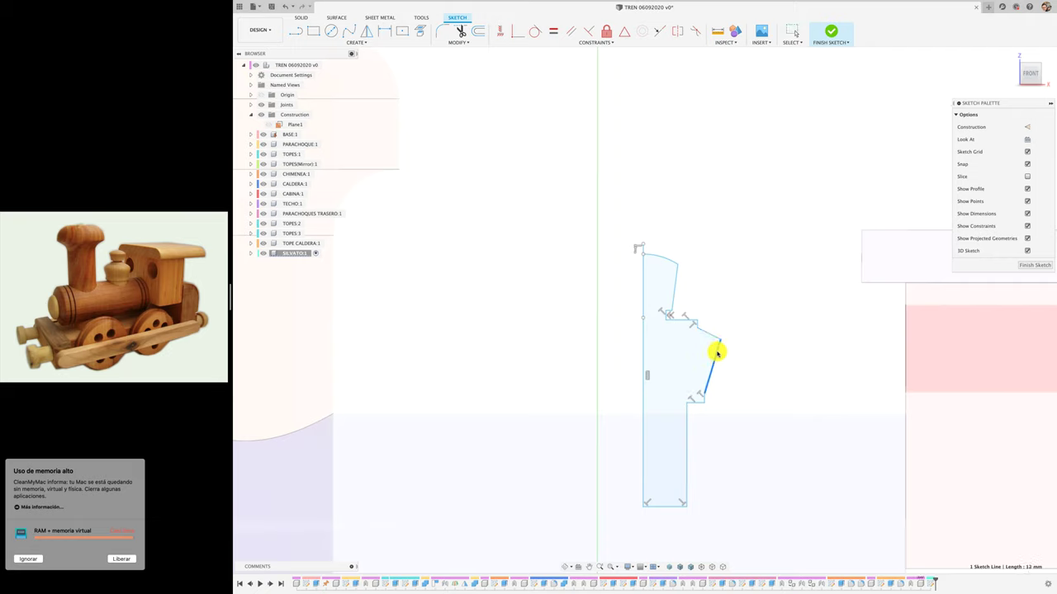
left_click(442, 31)
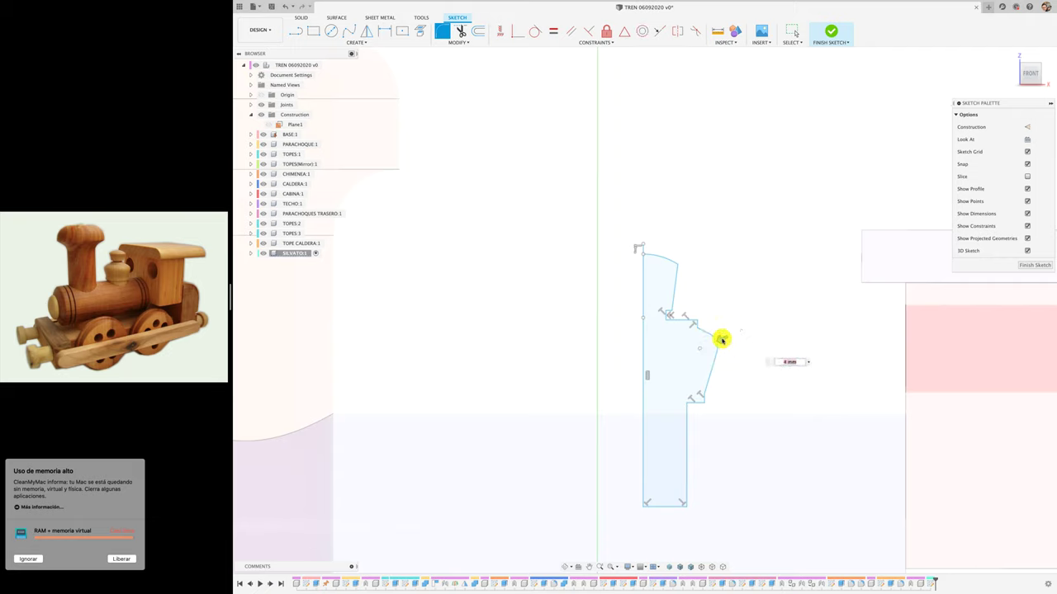
Revolve the whistle profile 360° about its straight edge as a new body
left_click(830, 33)
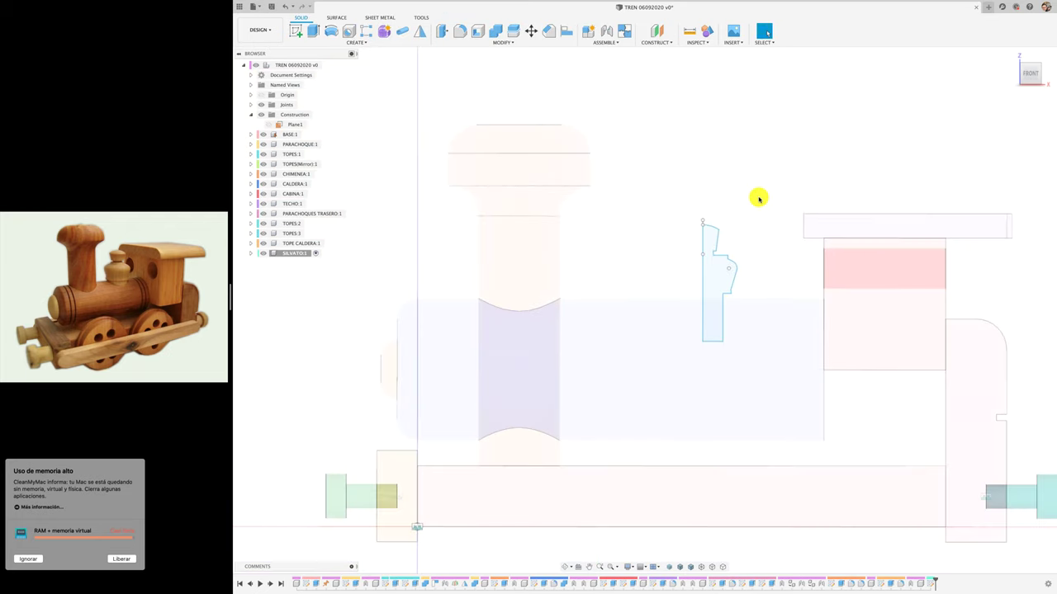
left_click(331, 31)
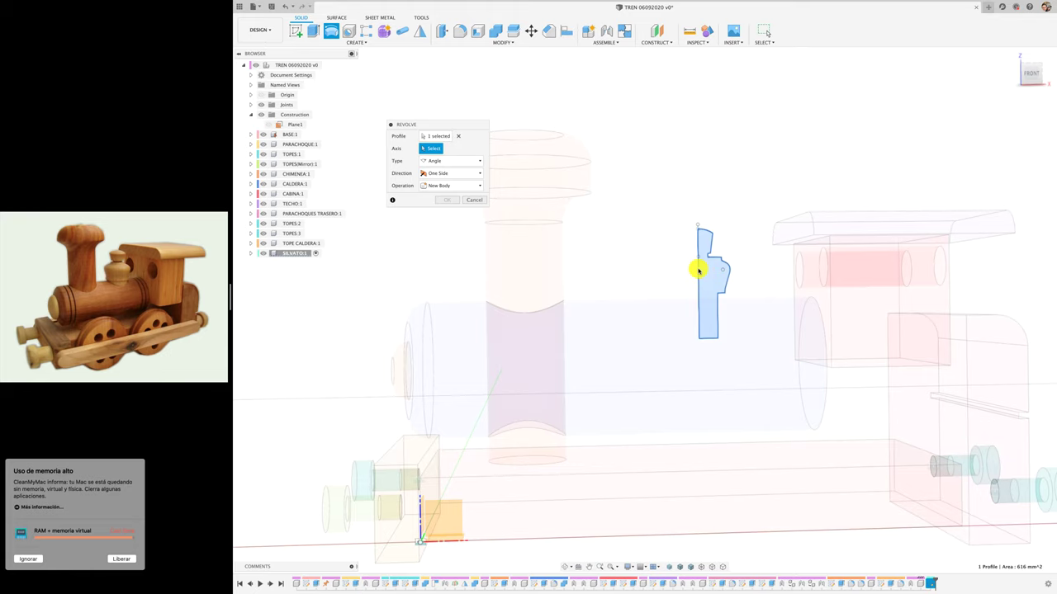
left_click(697, 271)
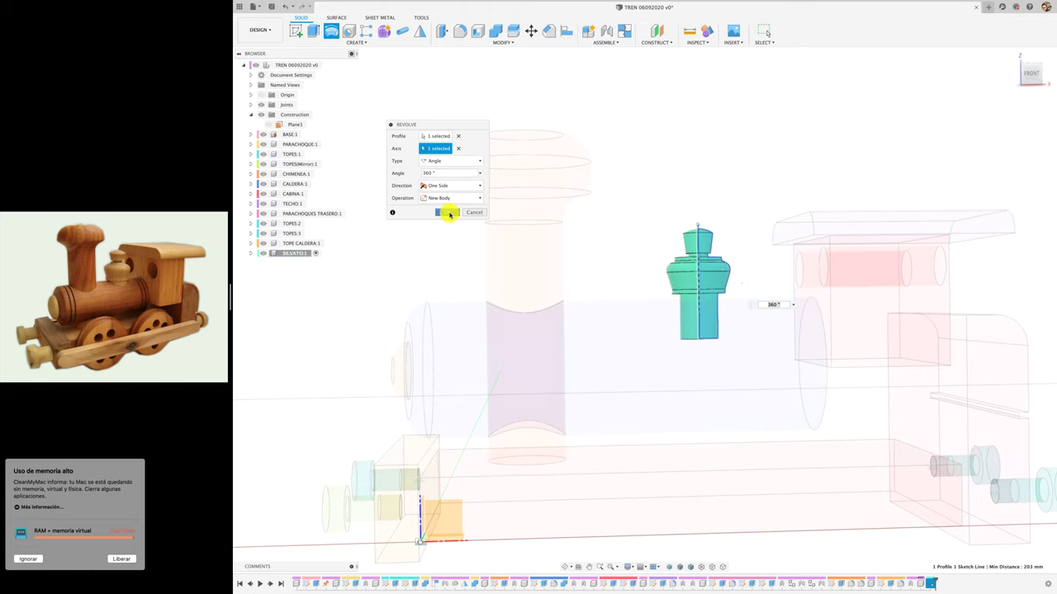
left_click(446, 200)
Activate the root train assembly again in the browser
scroll(726, 224, "left", 3, "shift")
scroll(697, 206, "left", 3, "shift")
scroll(669, 191, "left", 3, "shift")
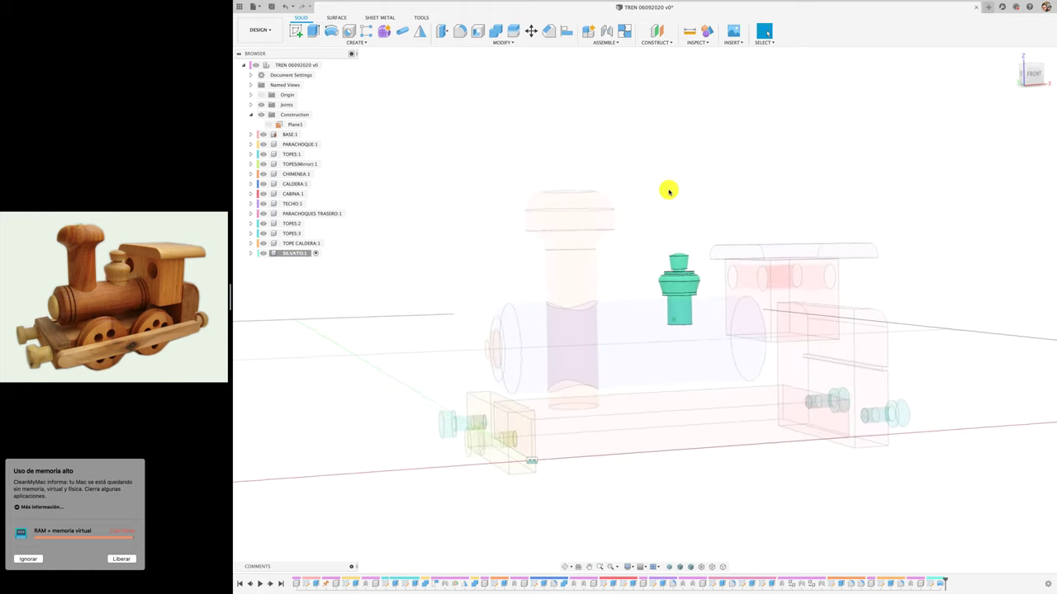
scroll(669, 191, "left", 3, "shift")
scroll(669, 192, "left", 3, "shift")
scroll(668, 191, "left", 3, "shift")
scroll(669, 192, "left", 3, "shift")
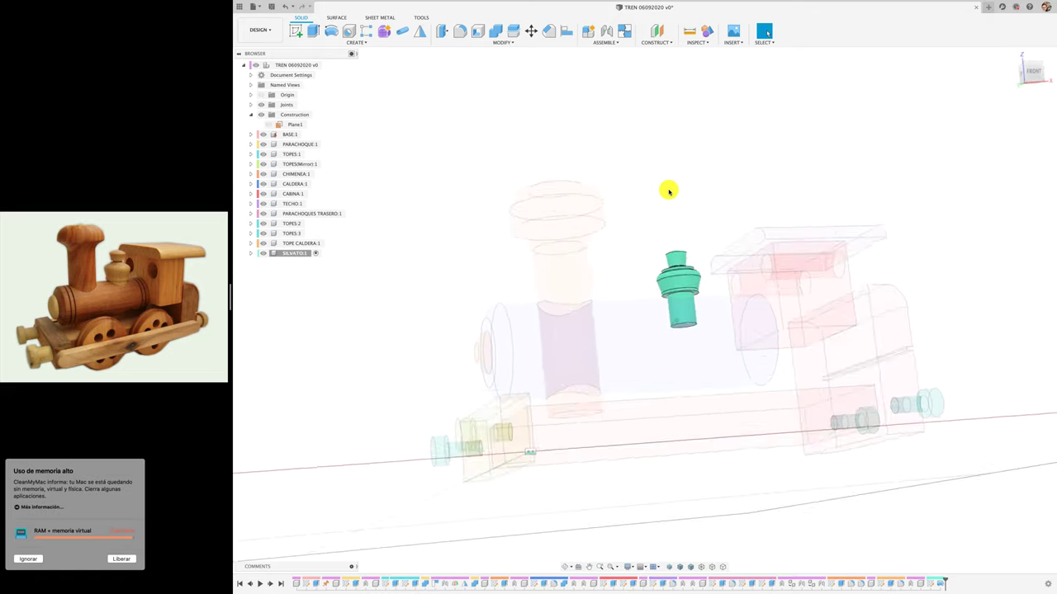
scroll(669, 191, "left", 3, "shift")
scroll(668, 192, "left", 3, "shift")
scroll(746, 198, "left", 3, "shift")
scroll(747, 200, "left", 3, "shift")
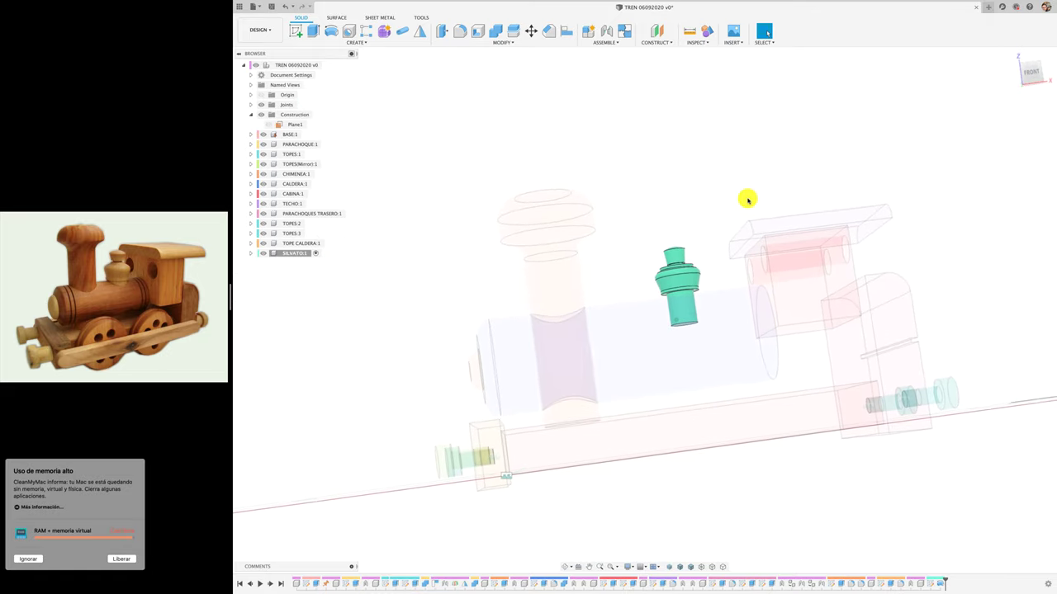
scroll(747, 200, "left", 3, "shift")
scroll(747, 200, "left", 3, "shift")
scroll(747, 200, "left", 3, "shift")
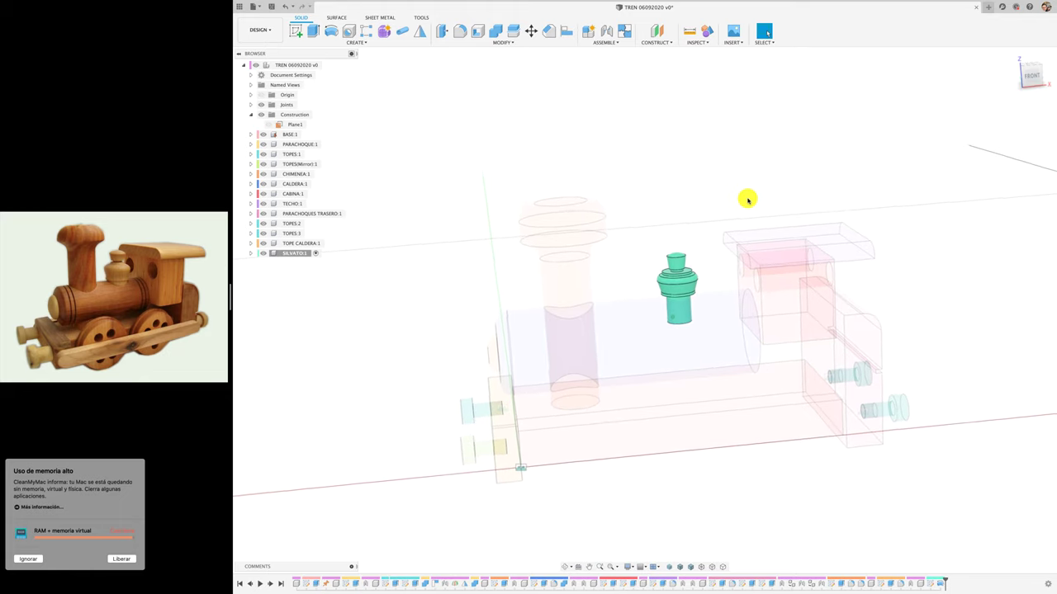
scroll(747, 199, "left", 3, "shift")
scroll(747, 200, "left", 3, "shift")
scroll(747, 200, "left", 3, "shift")
scroll(747, 200, "left", 2, "shift")
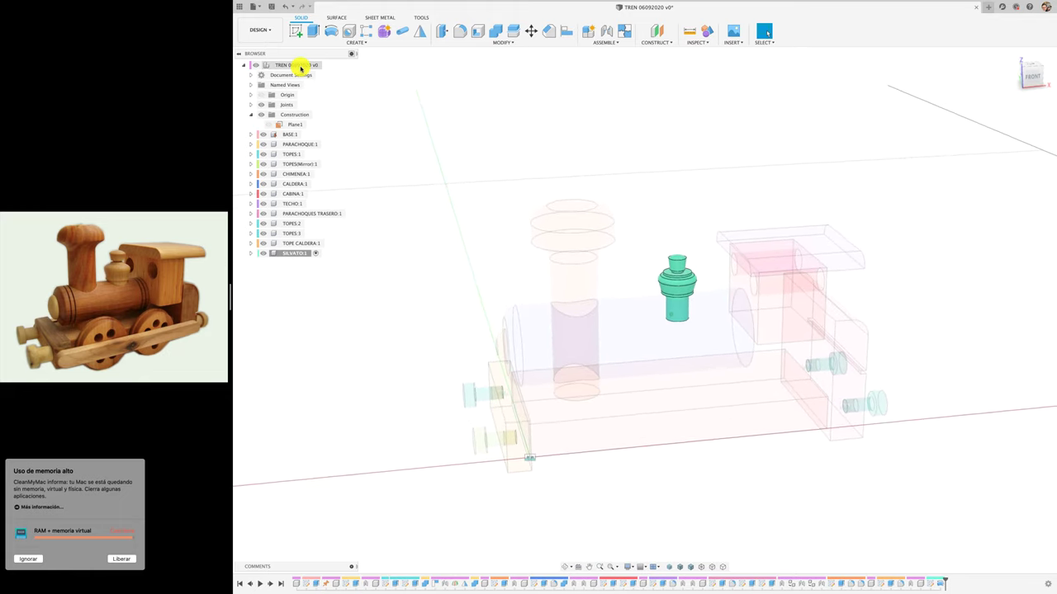
double_click(301, 66)
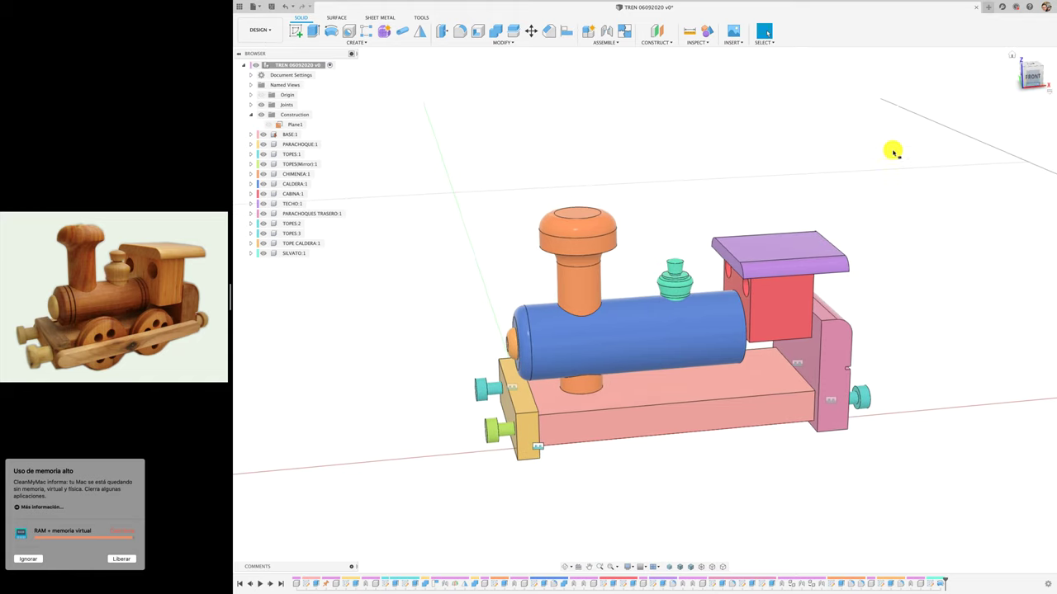
Move the whistle 11 mm up along Z onto the boiler and check it from an angled view
left_click(1032, 78)
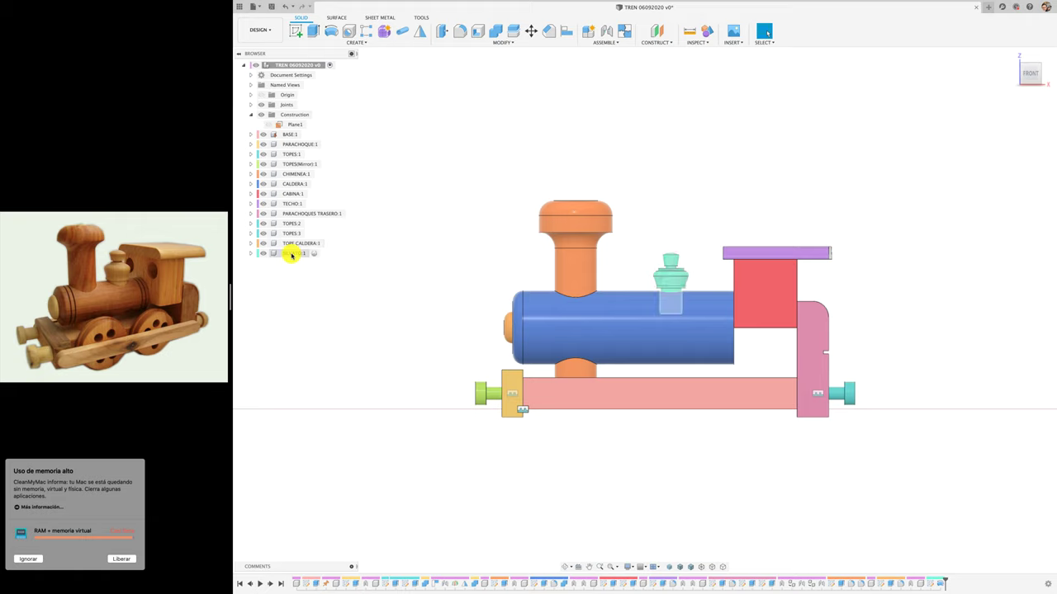
key("m")
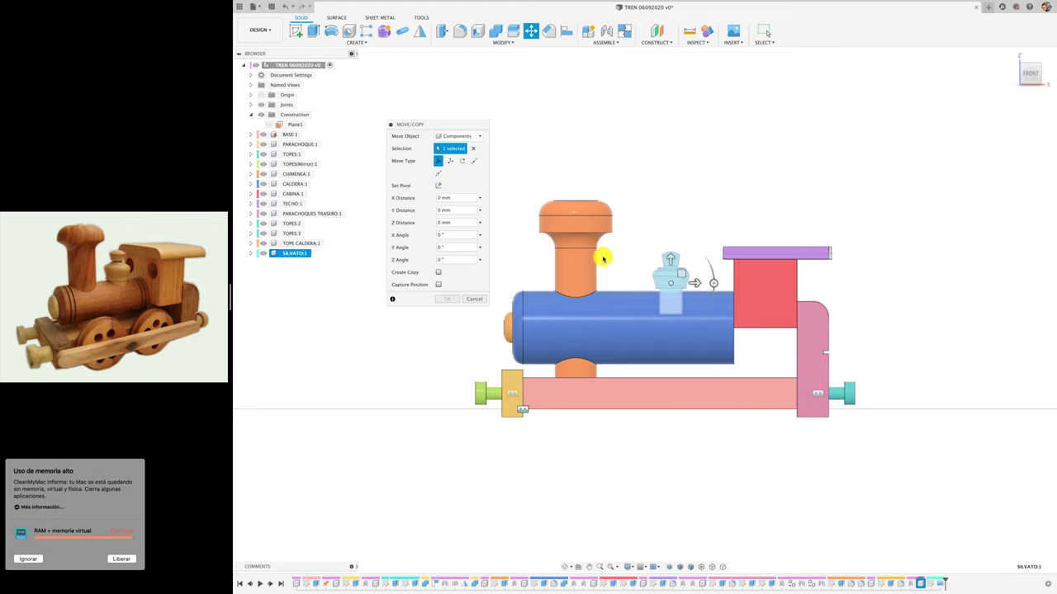
left_click_drag(671, 260, 670, 252)
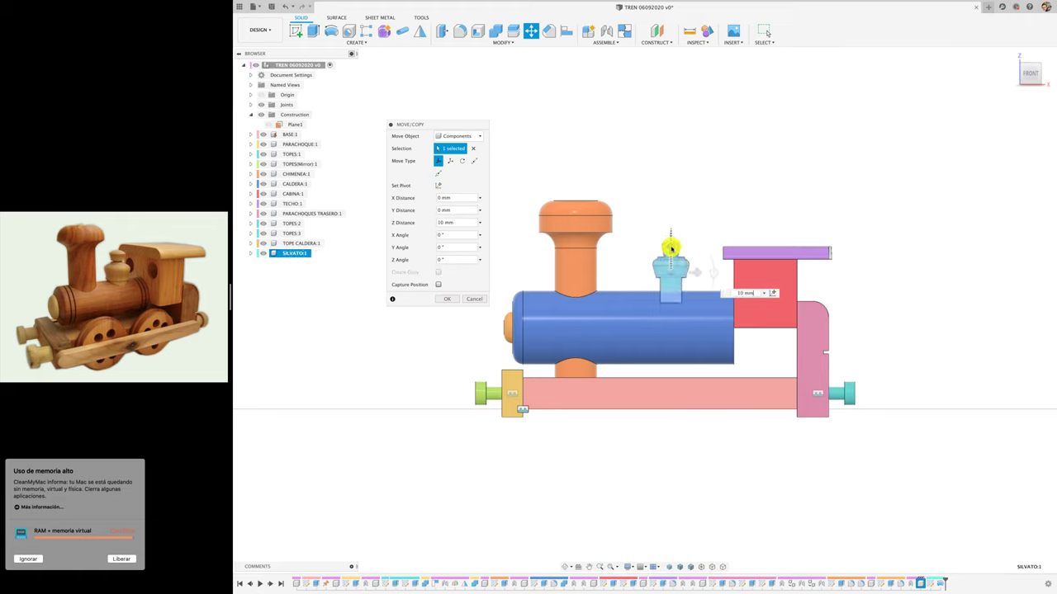
left_click(446, 299)
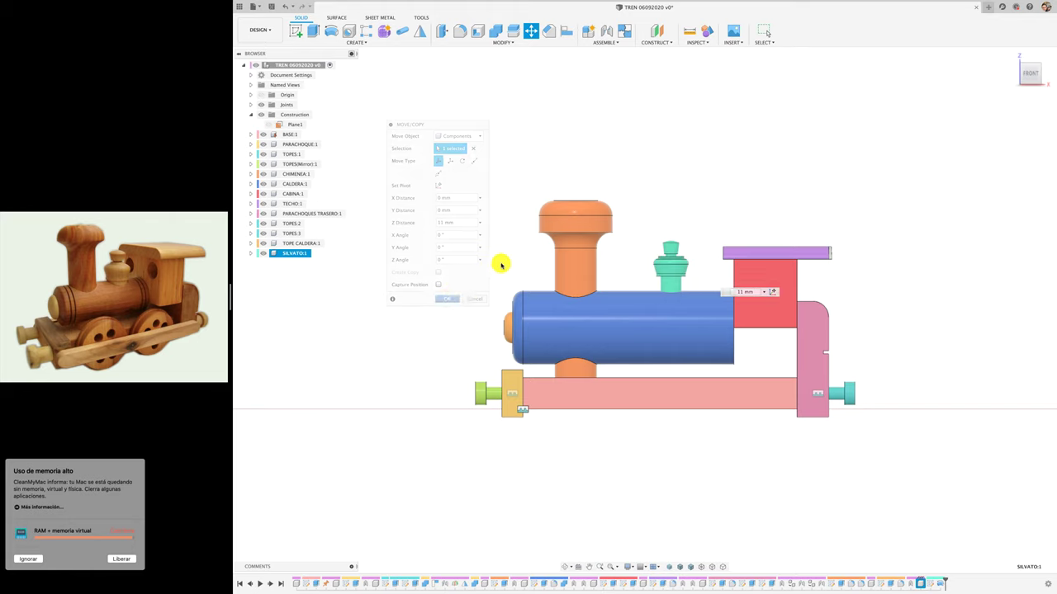
middle_click_drag(557, 227, 557, 229, "shift")
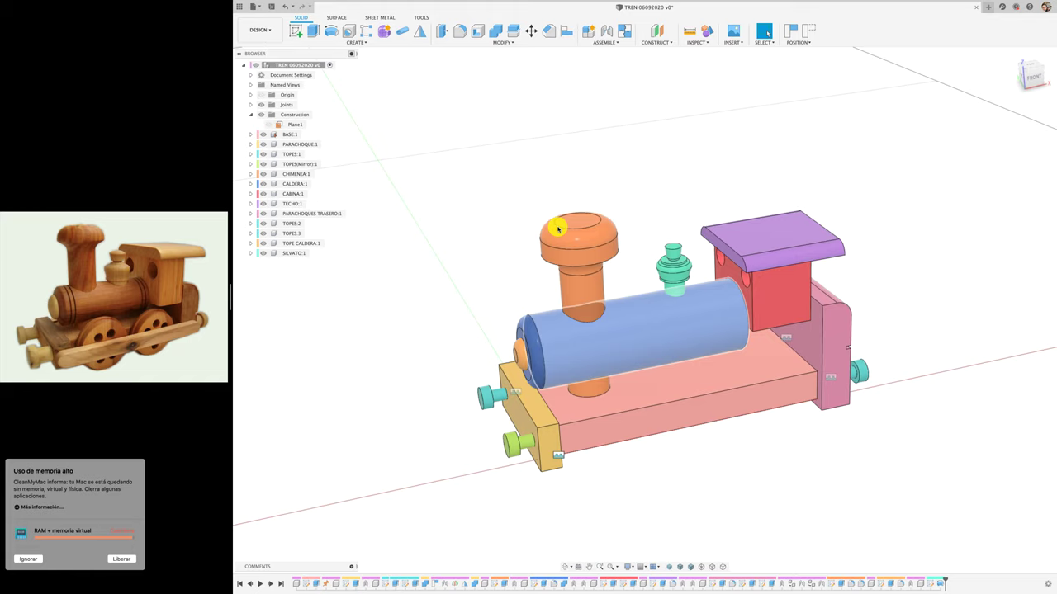
mouse_move(577, 257)
middle_mouse_down("shift")
mouse_move(611, 304)
mouse_move(641, 207)
mouse_move(576, 189)
middle_mouse_up("shift")
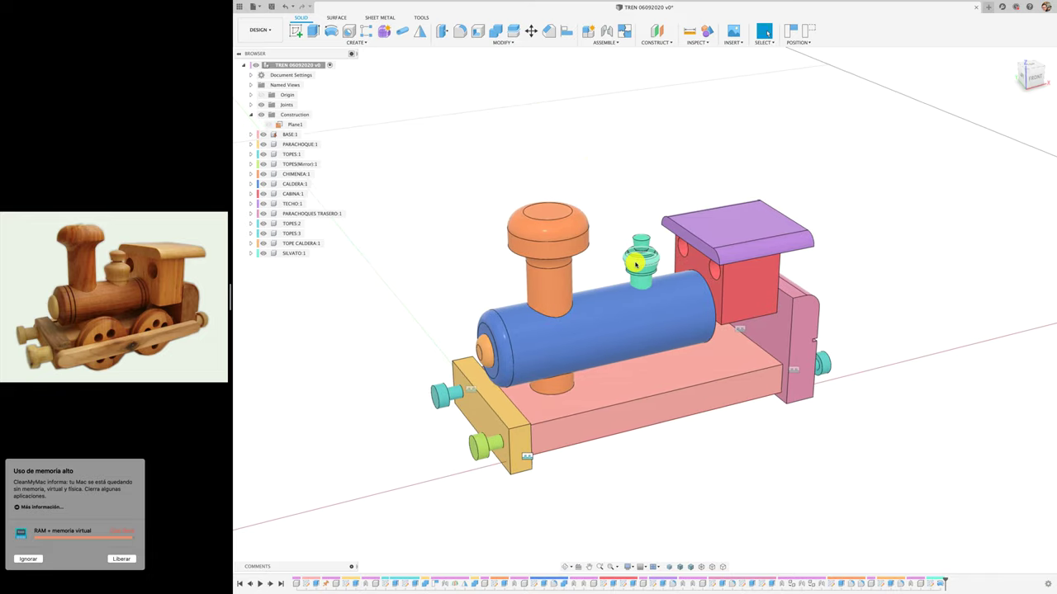
left_click_drag(637, 253, 636, 188)
Cut the whistle's shape out of the boiler with Combine Cut, keeping the whistle
left_click(805, 32)
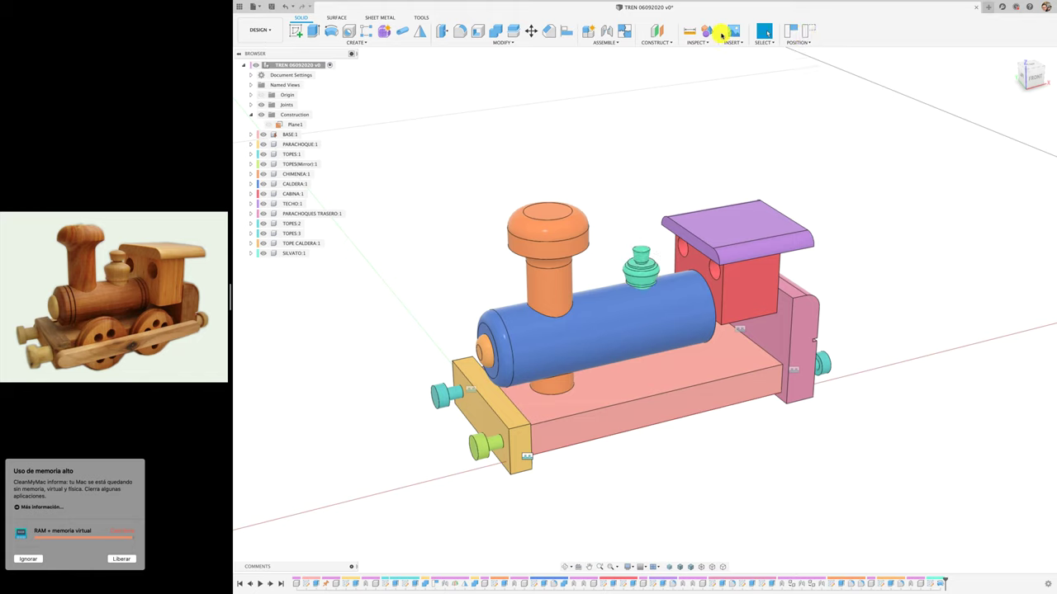
left_click(496, 32)
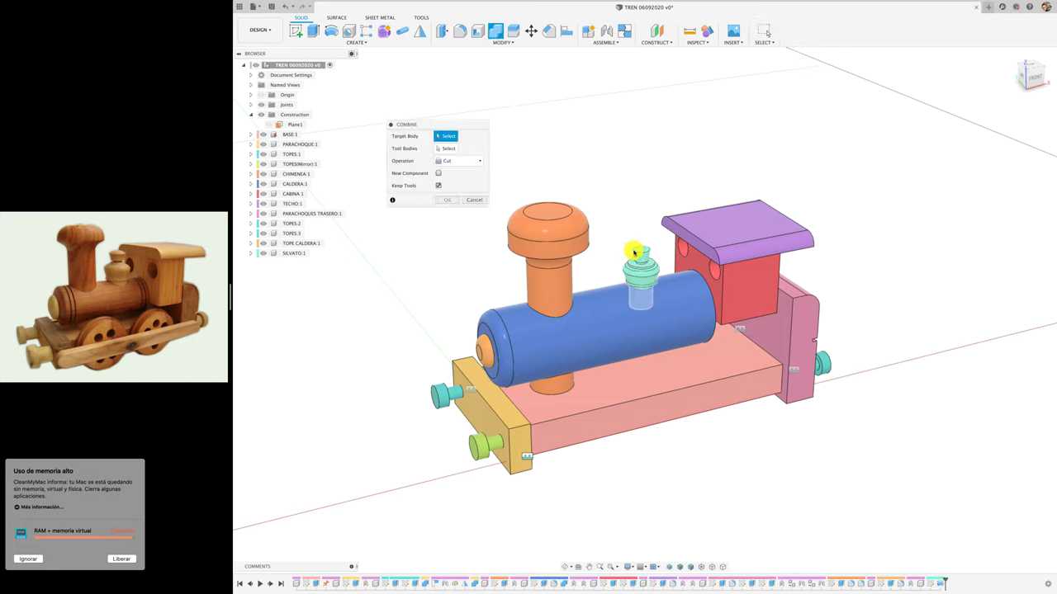
left_click(611, 309)
left_click(448, 200)
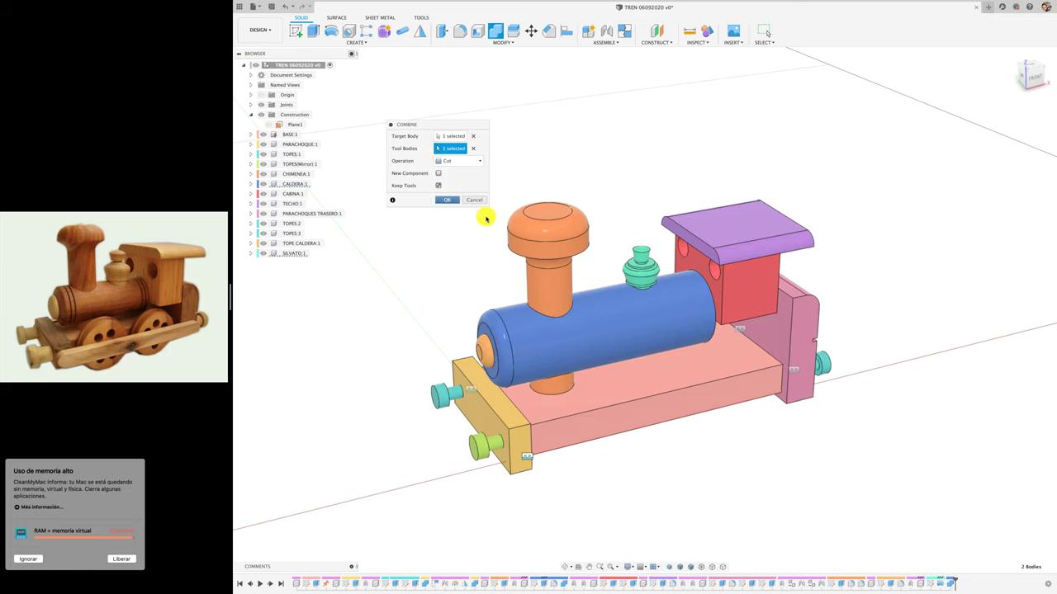
left_click_drag(643, 238, 643, 236)
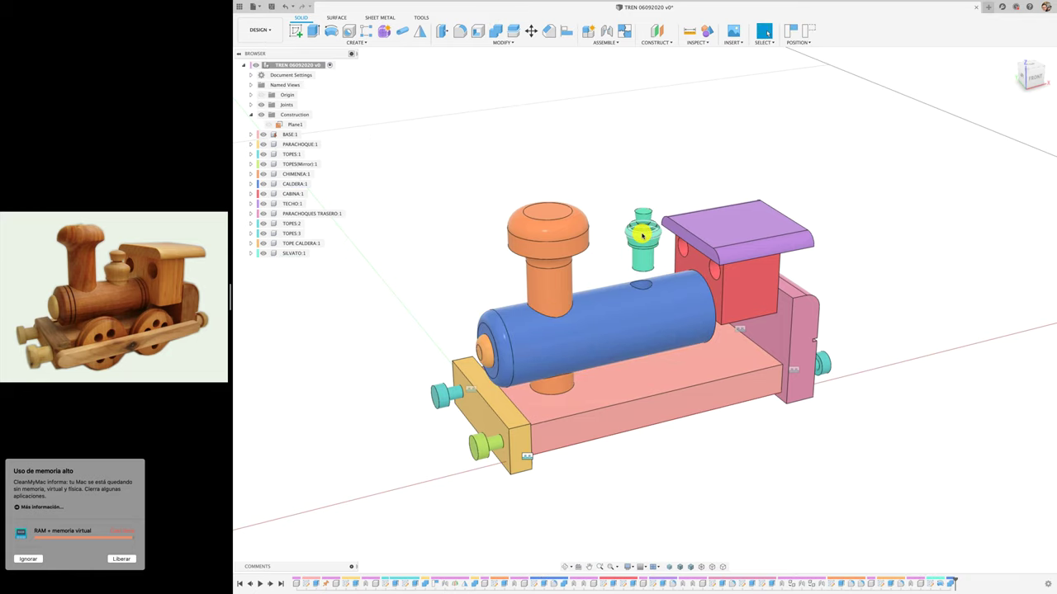
key("ctrl+z")
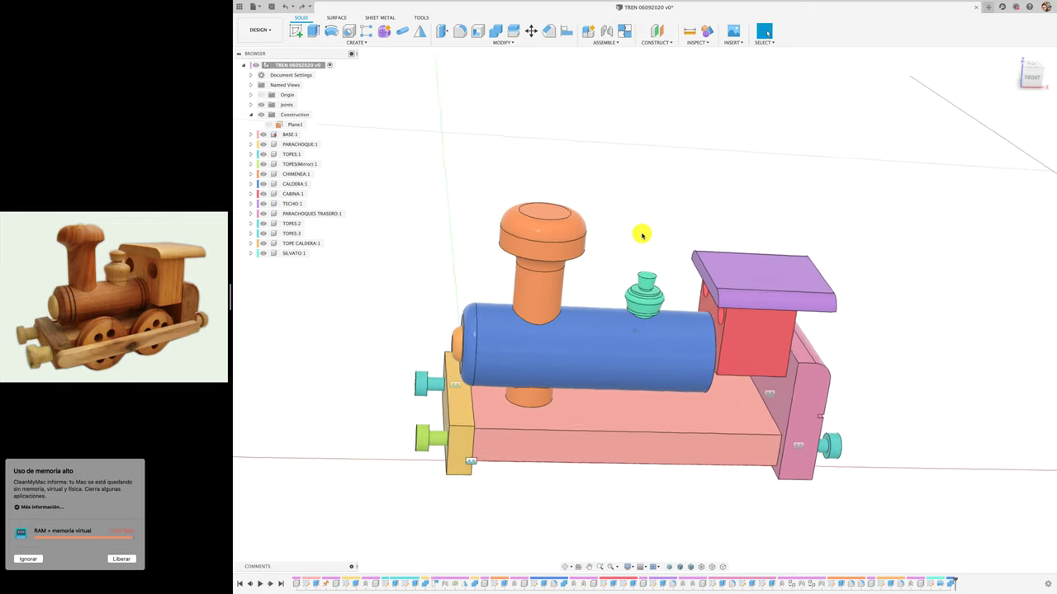
Raise the SILVATO whistle component 16 mm along Z
left_click(1029, 79)
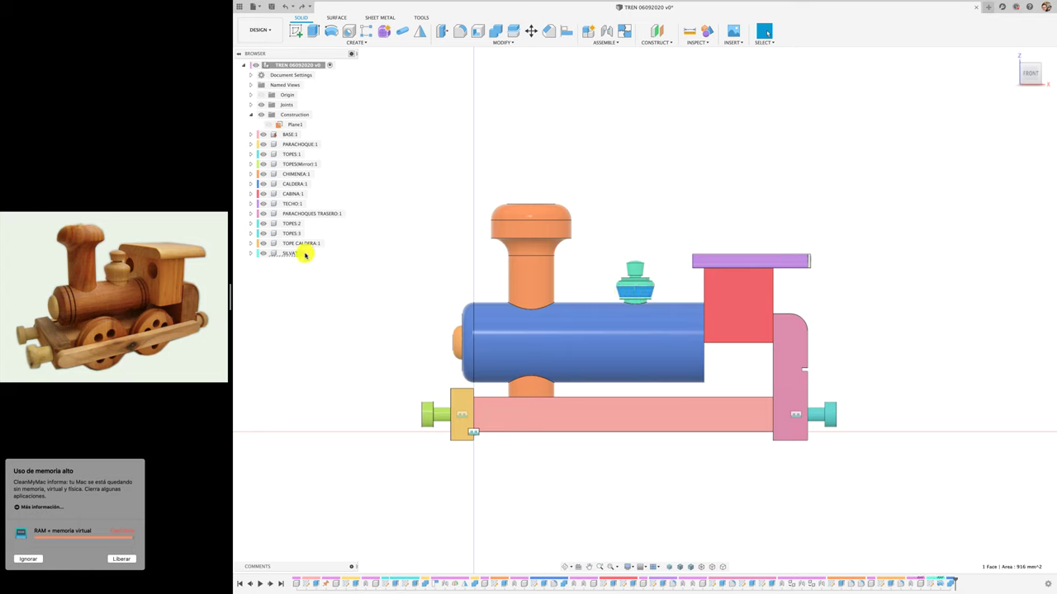
left_click(301, 253)
key("m")
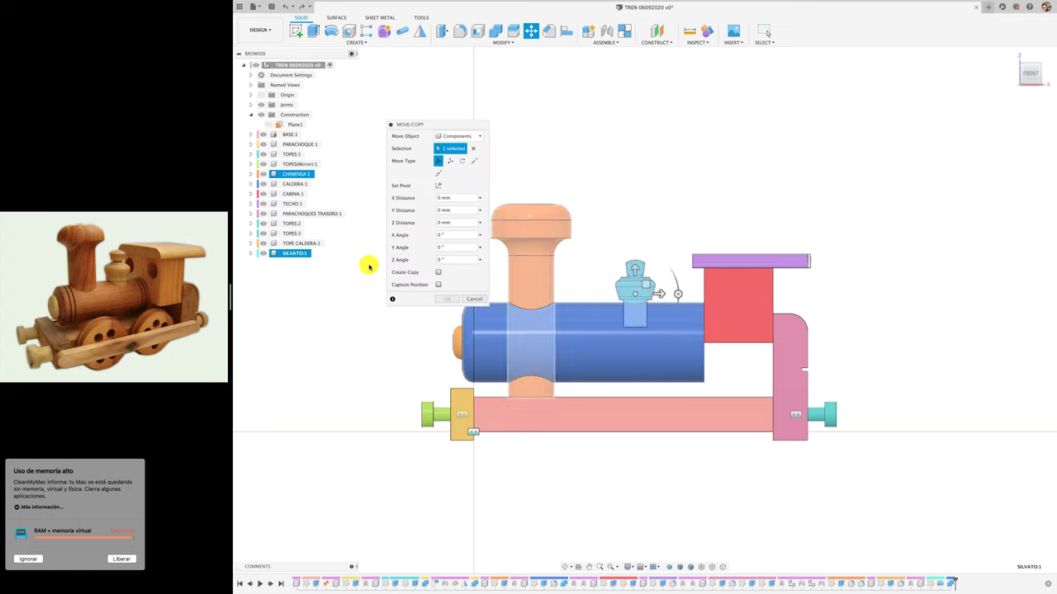
left_click_drag(634, 267, 636, 254)
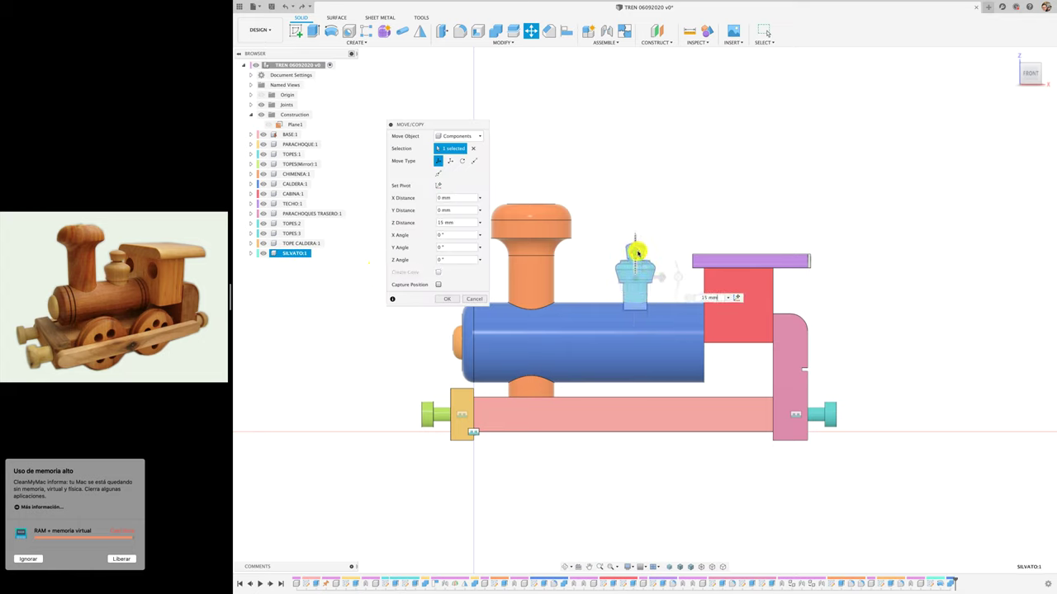
left_click(447, 298)
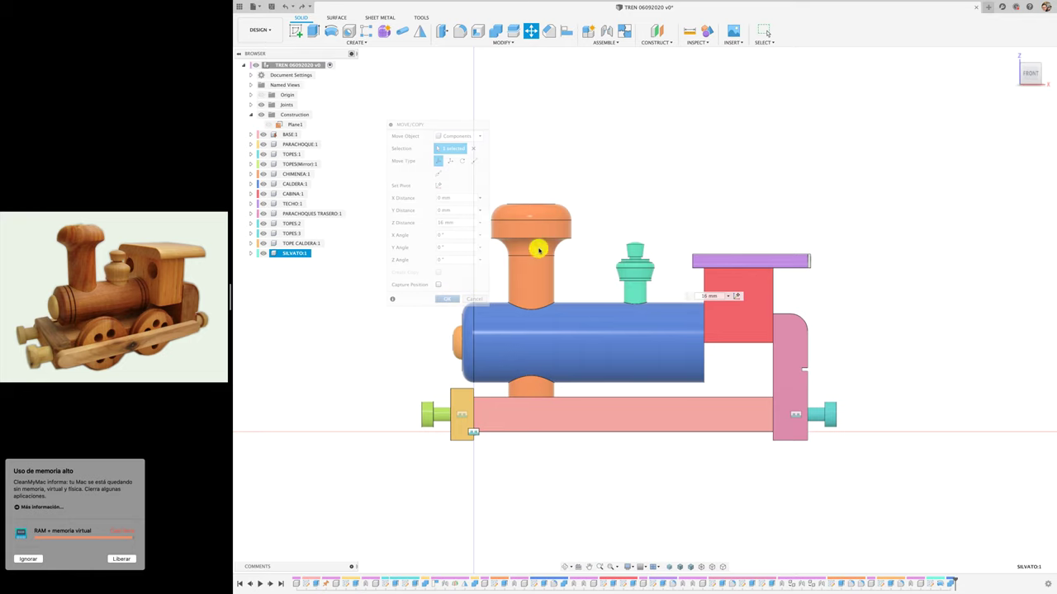
middle_click_drag(553, 236, 696, 108, "shift")
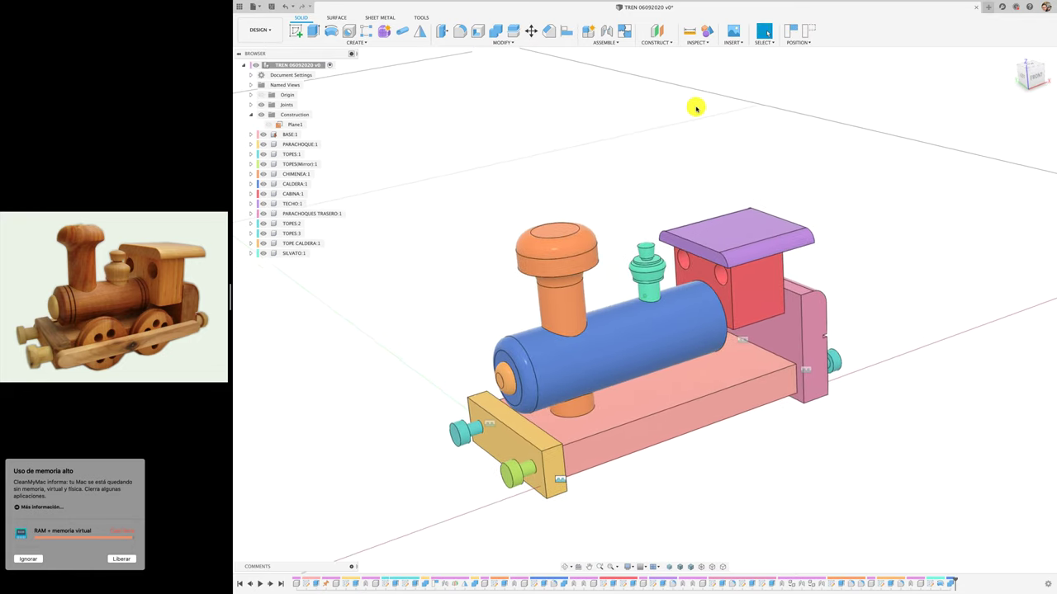
Add a section analysis on the cabin face plane offset to -44 mm and zoom on the boiler
left_click(695, 43)
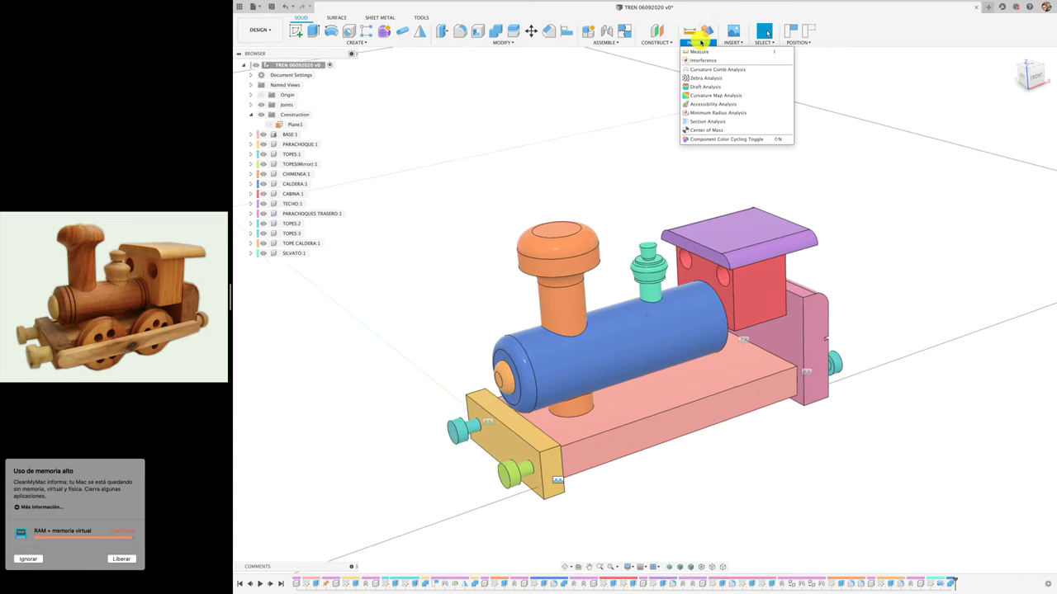
left_click(698, 121)
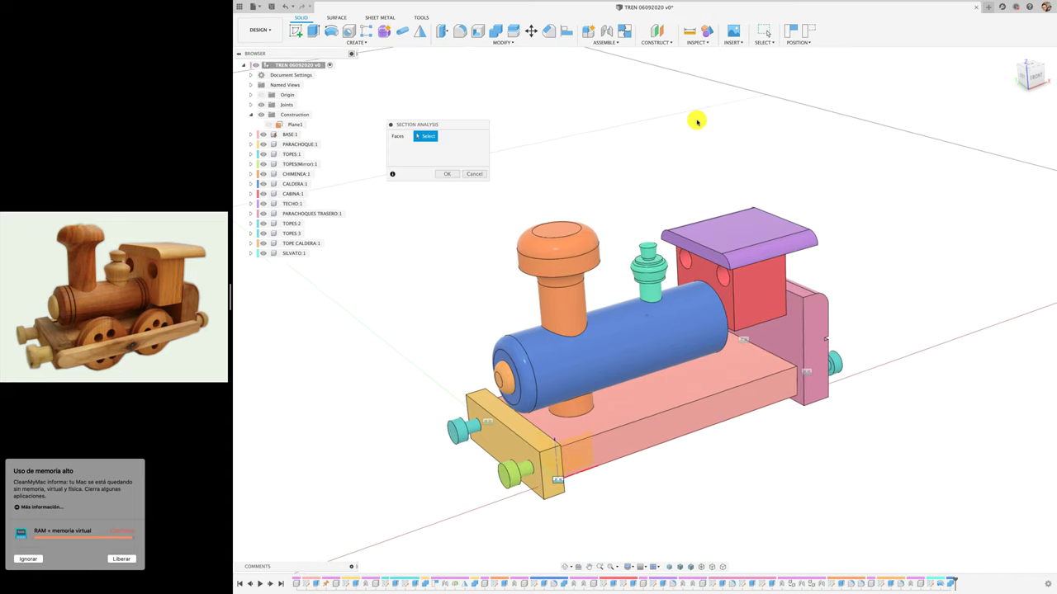
left_click(759, 295)
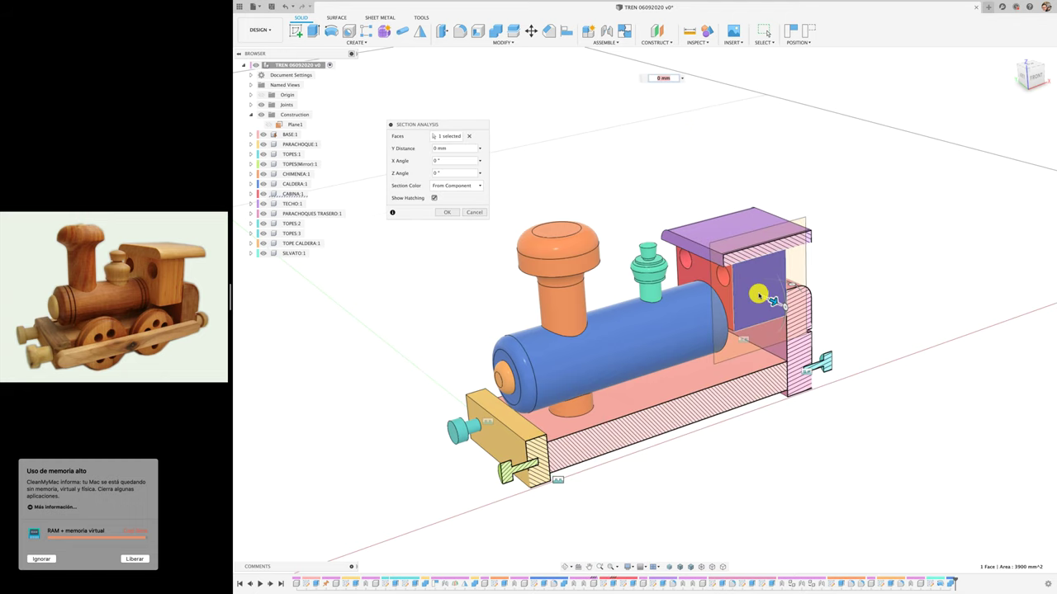
left_click_drag(773, 302, 748, 283)
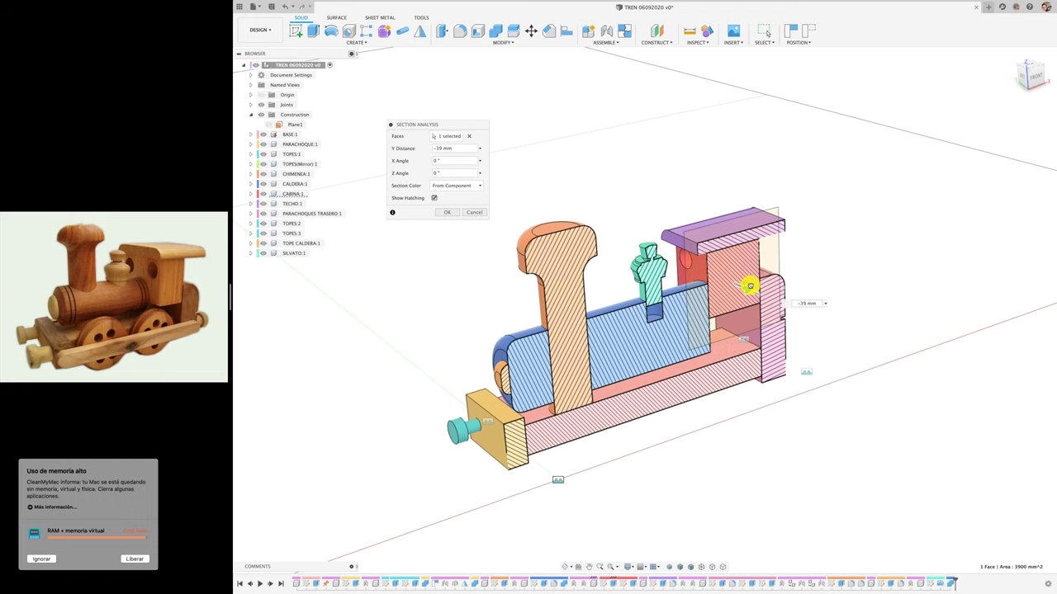
left_click(446, 212)
scroll(628, 316, "up", 3)
scroll(628, 317, "up", 5)
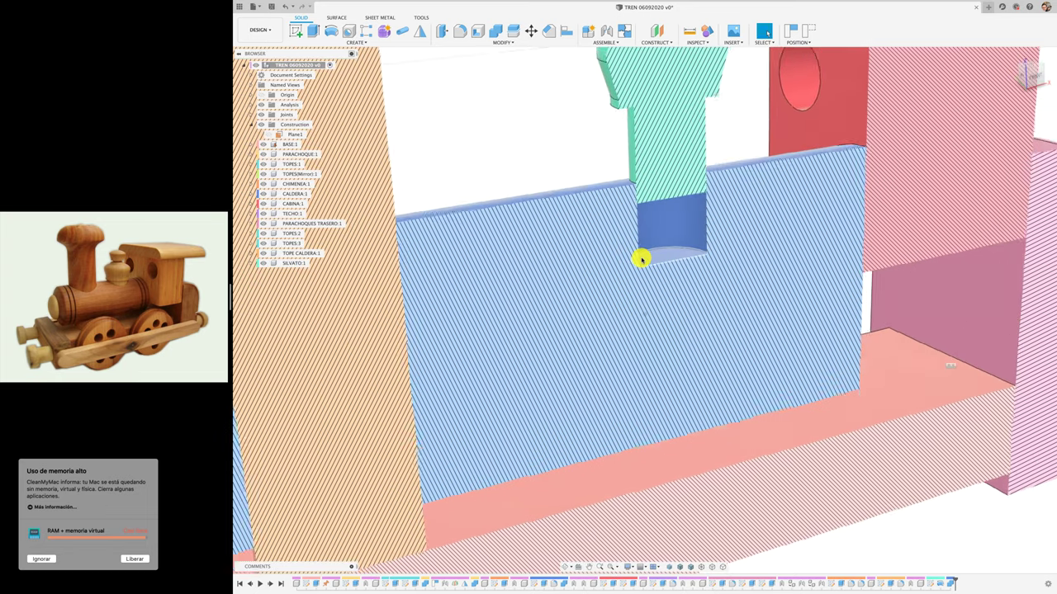
scroll(639, 257, "down", 2)
scroll(641, 258, "down", 3)
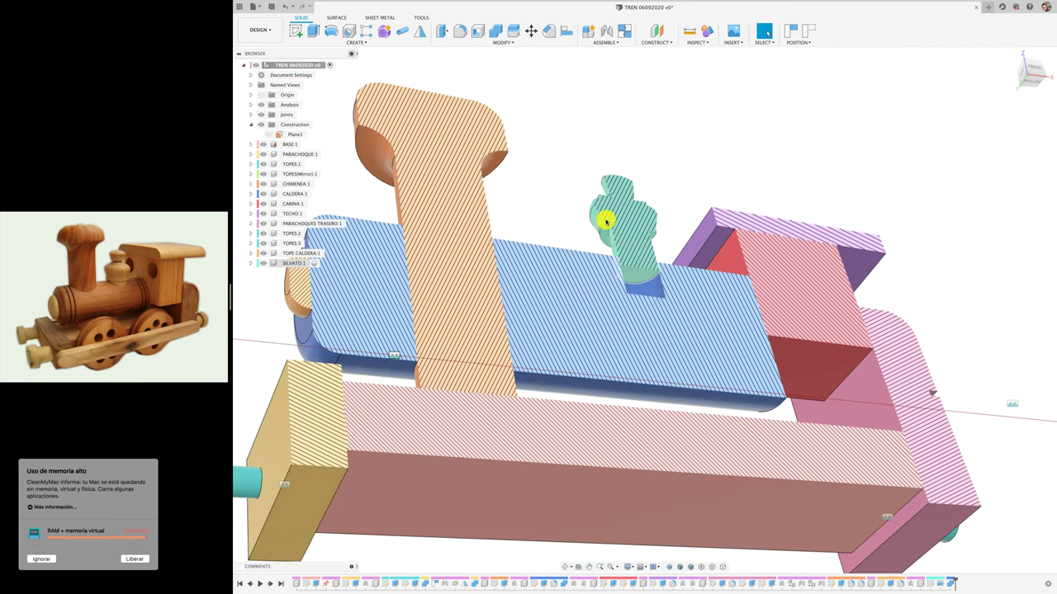
Extrude the whistle's base face down to the boiler with Extent To Object, joined
left_click(313, 30)
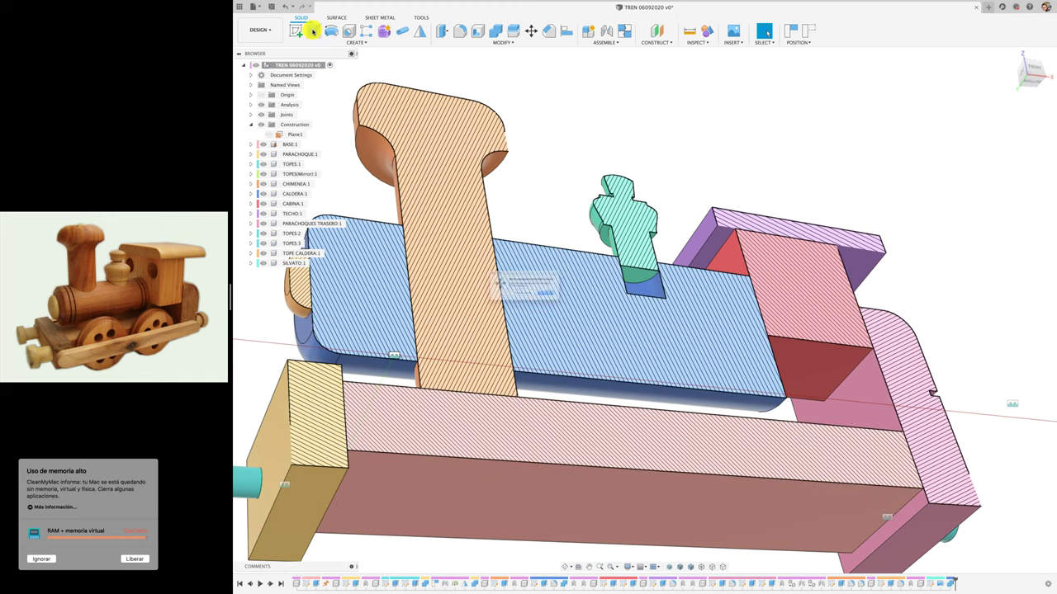
left_click(526, 303)
left_click(636, 272)
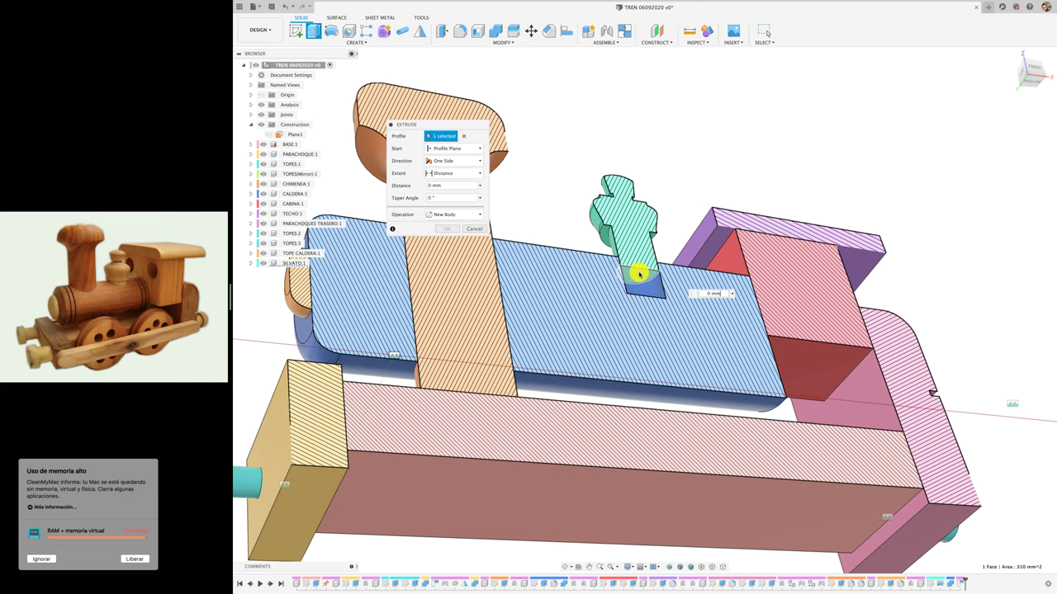
left_click_drag(648, 273, 643, 278)
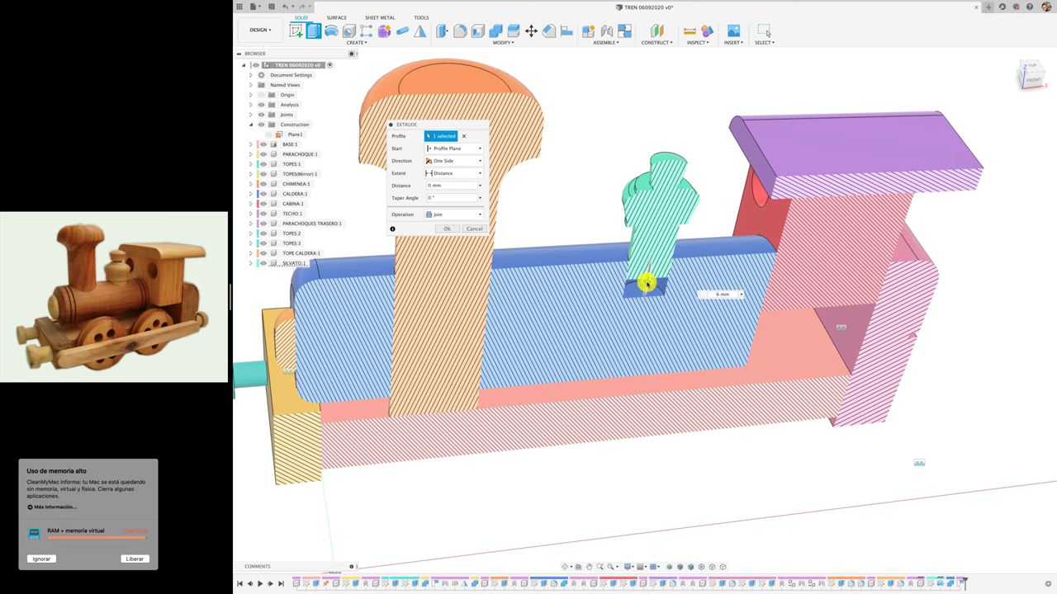
left_click(472, 175)
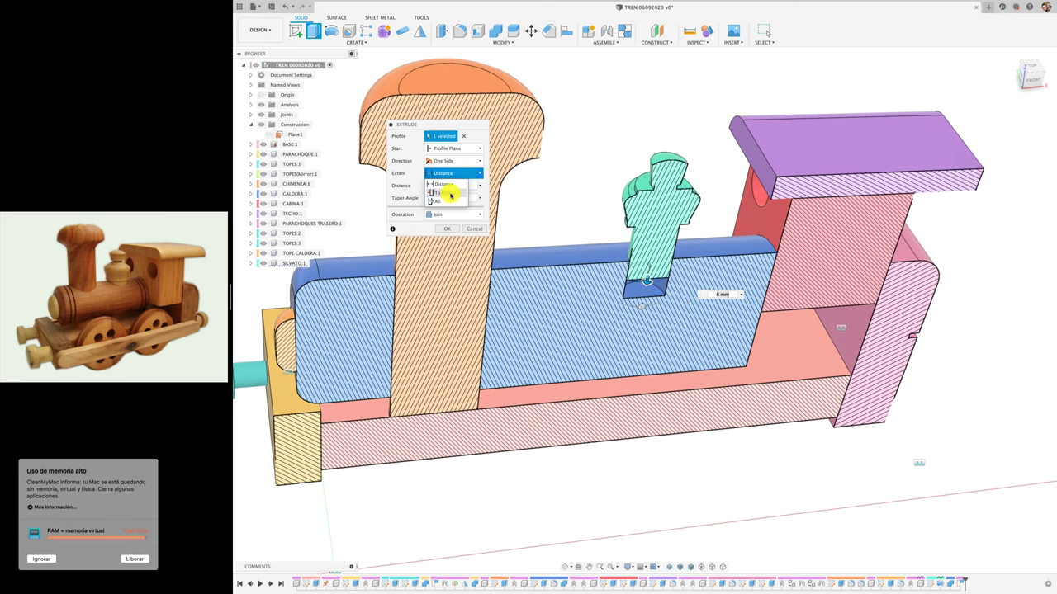
left_click(450, 194)
left_click(637, 284)
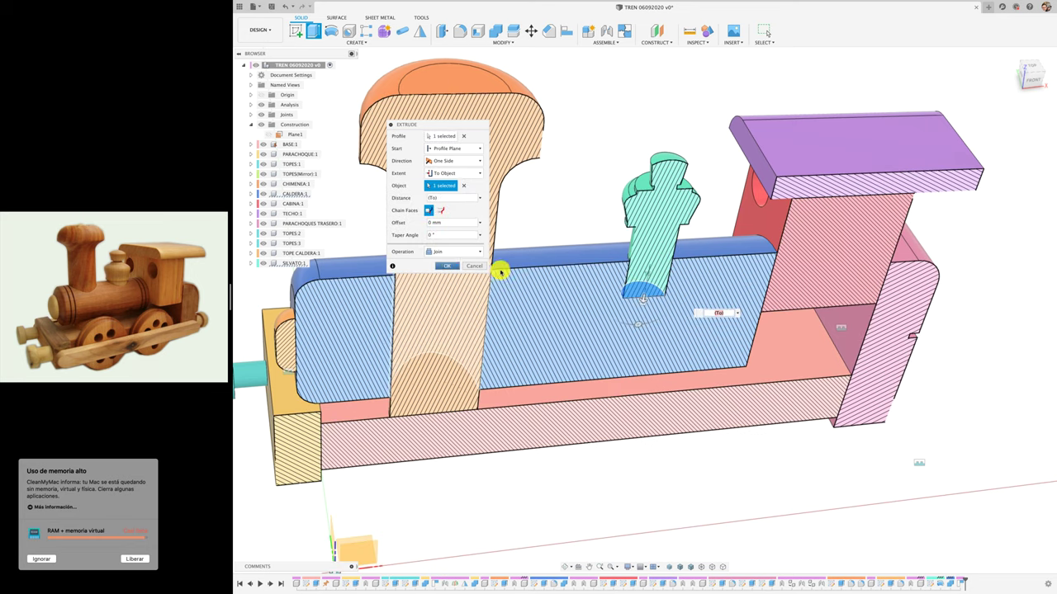
left_click(450, 266)
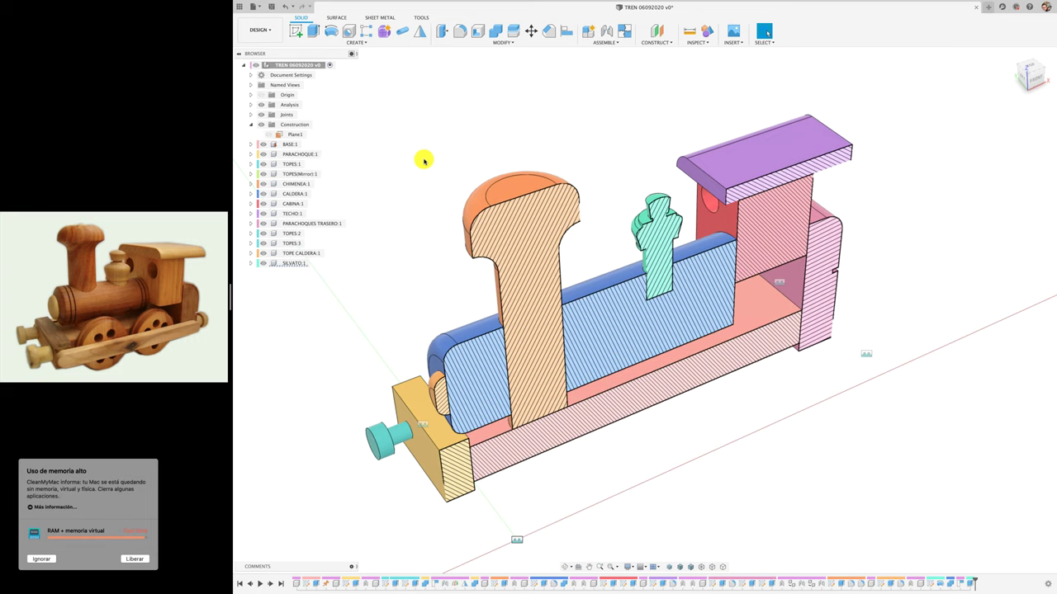
Hide the section analysis to show the whole train, then lift the whistle off its socket
left_click(261, 105)
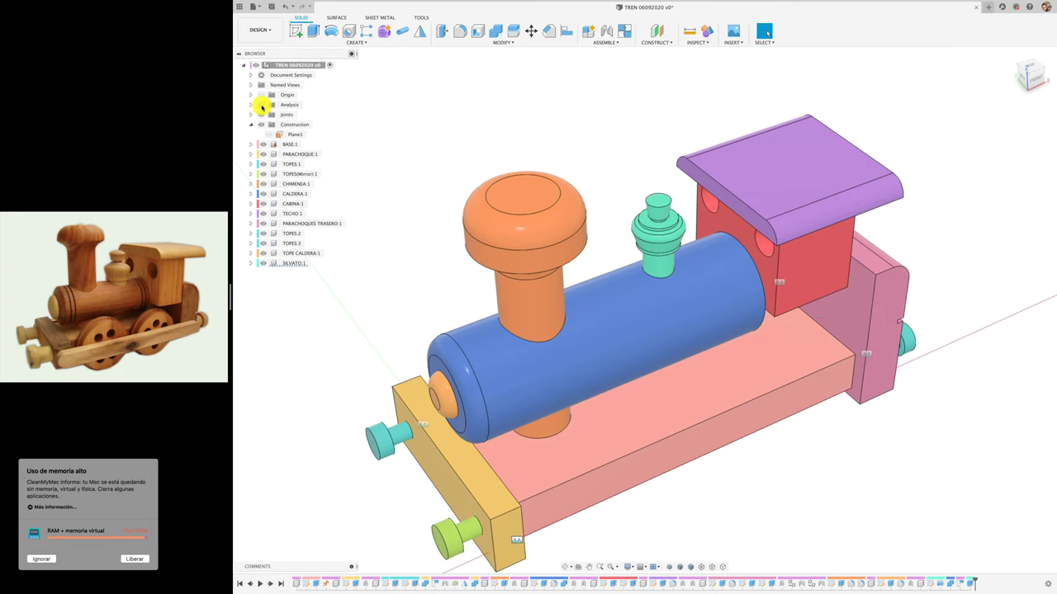
left_click(262, 105)
left_click(262, 105)
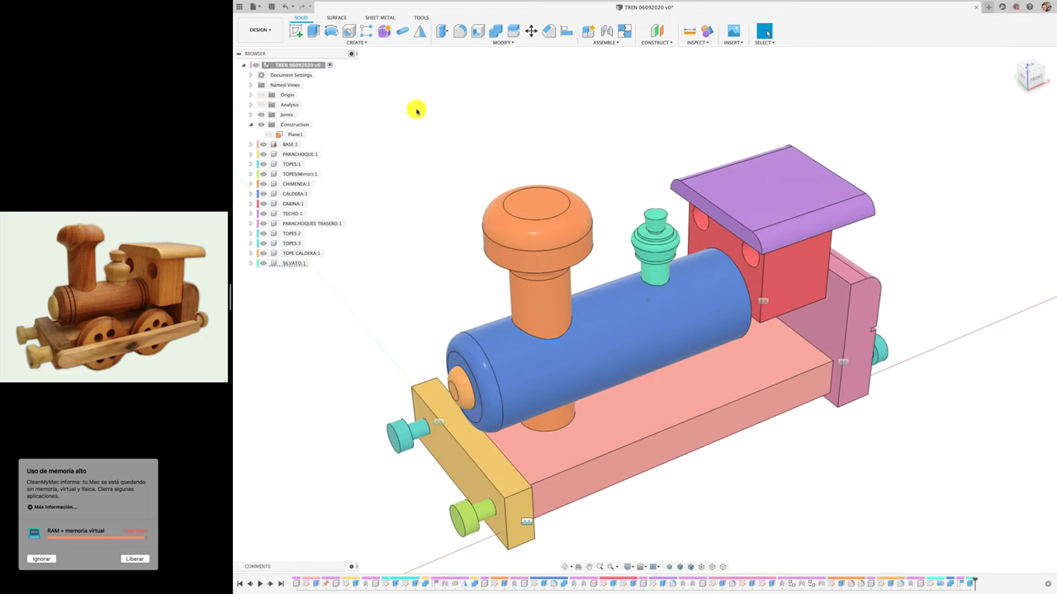
left_click_drag(660, 239, 640, 209)
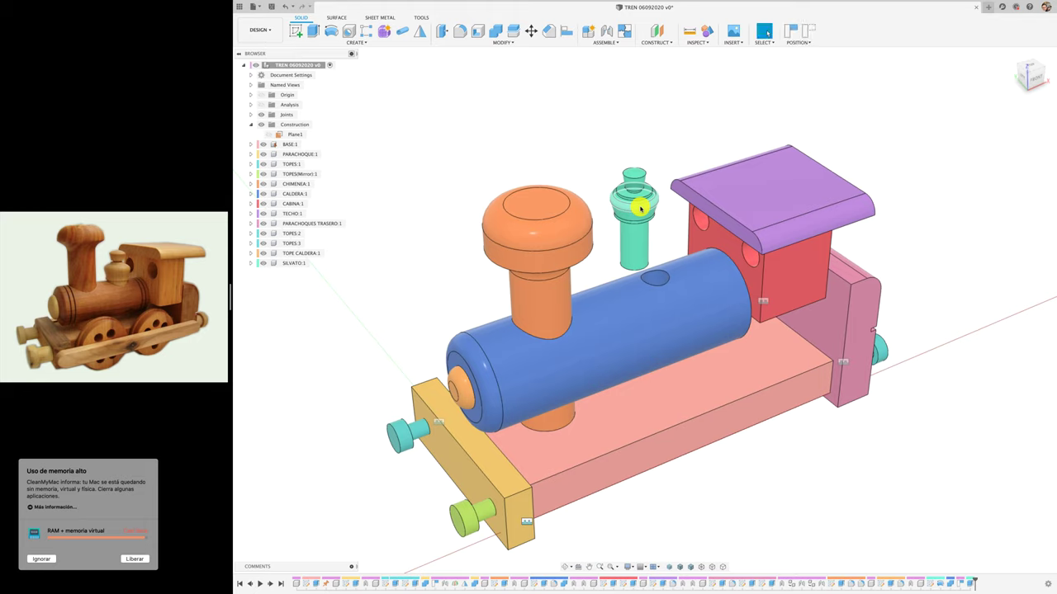
Undo the lift and fix SILVATO to the boiler with a rigid As-built Joint
key("ctrl+z")
left_click(605, 41)
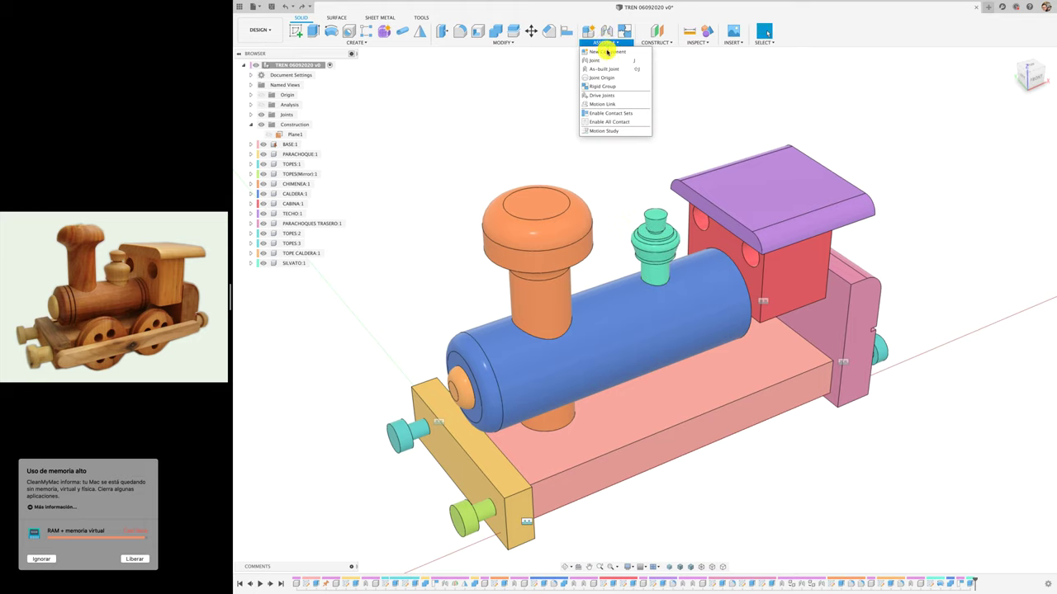
left_click(609, 72)
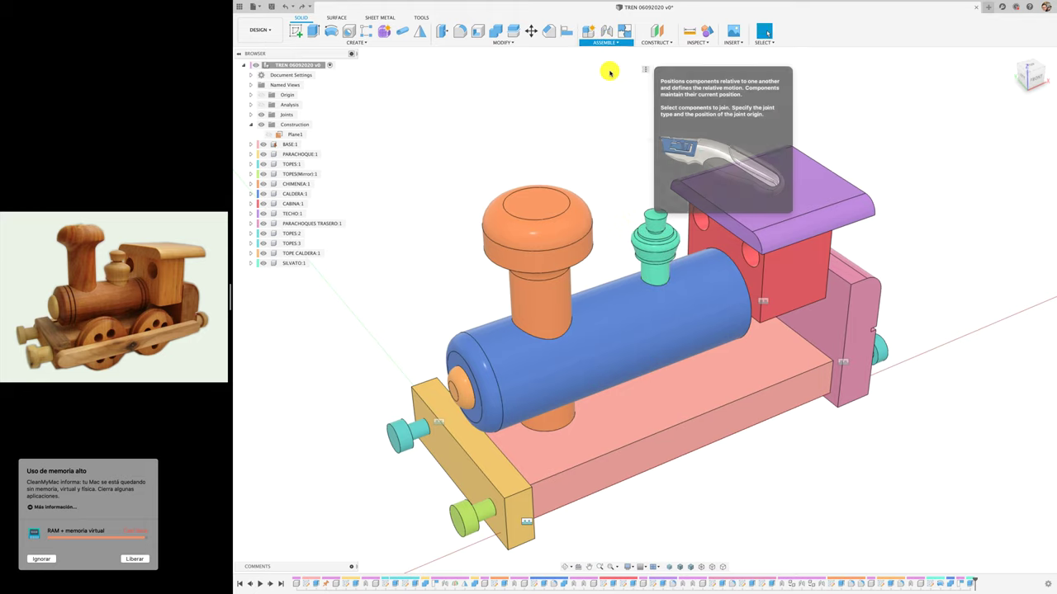
left_click(644, 266)
left_click(616, 299)
left_click(459, 188)
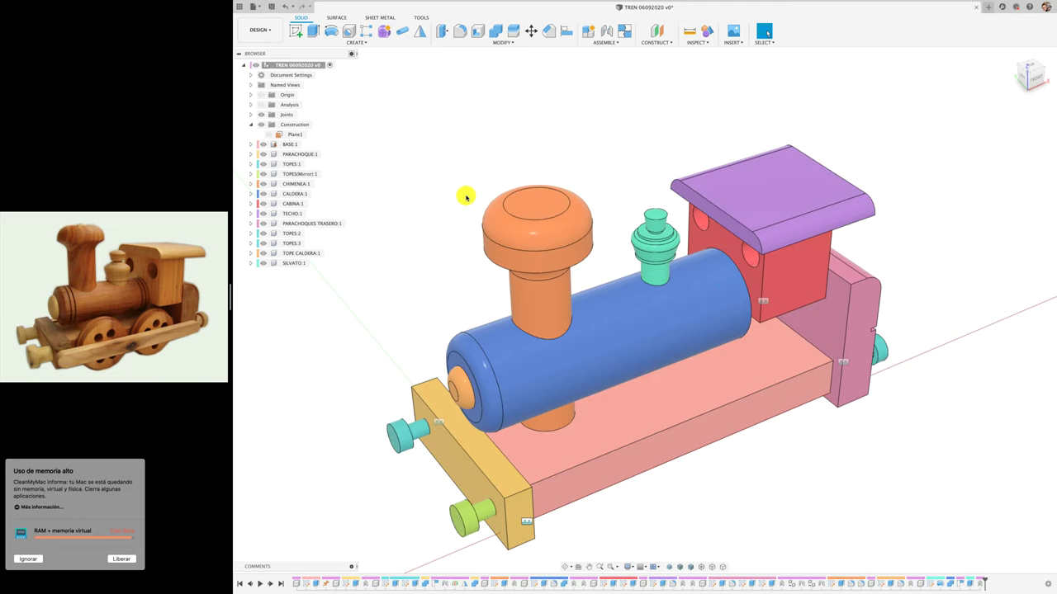
Orbit around the finished locomotive and collapse the browser's component tree
scroll(465, 197, "left", 10, "shift")
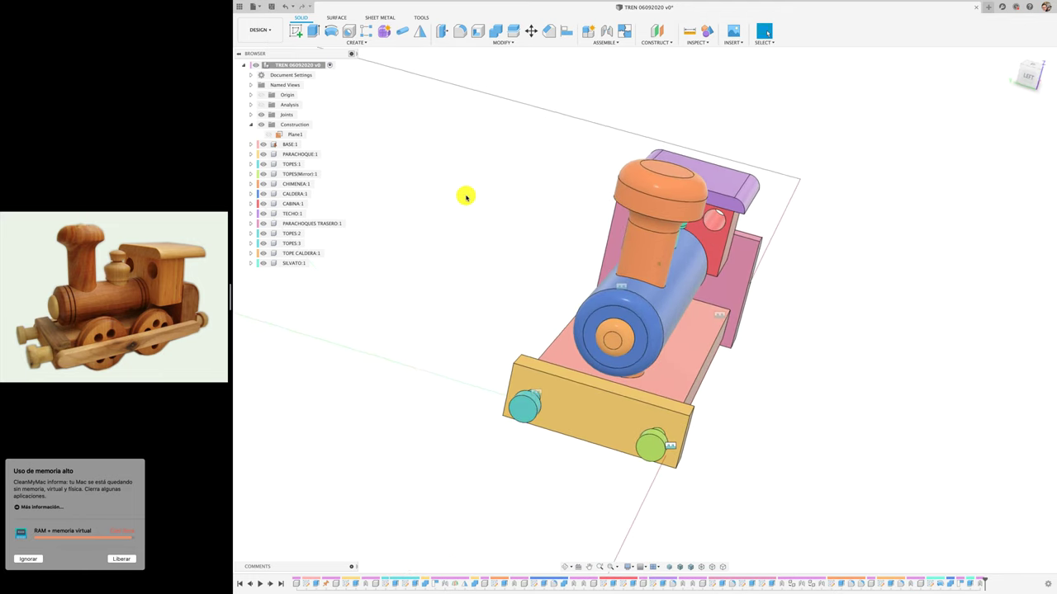
scroll(466, 197, "right", 10, "shift")
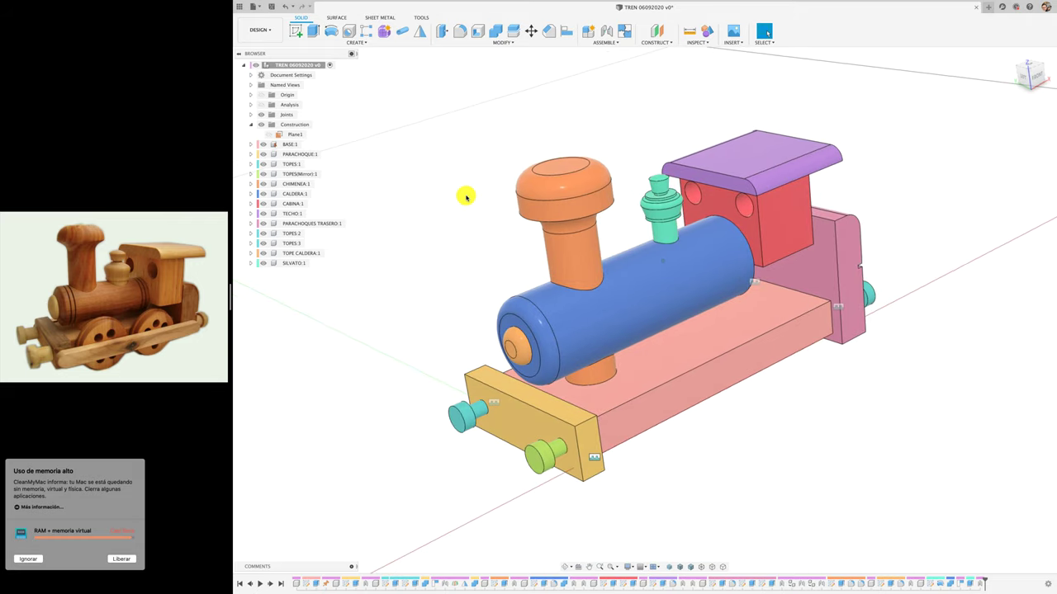
scroll(466, 197, "right", 3, "shift")
scroll(466, 196, "right", 3, "shift")
scroll(466, 196, "right", 3, "shift")
scroll(466, 196, "right", 3, "shift")
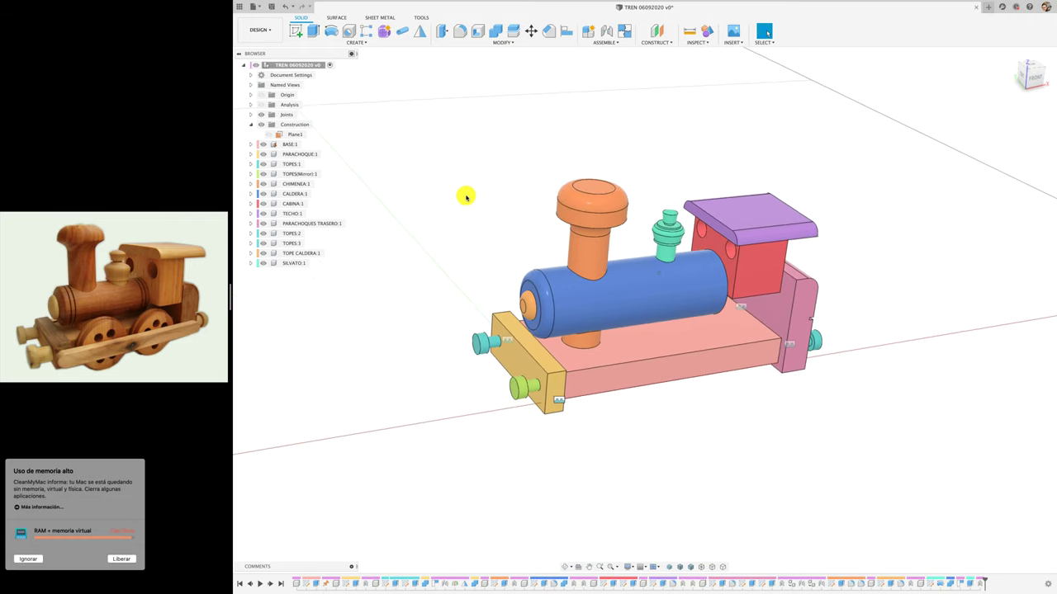
scroll(465, 197, "right", 2, "shift")
scroll(466, 196, "right", 2, "shift")
scroll(466, 196, "right", 2, "shift")
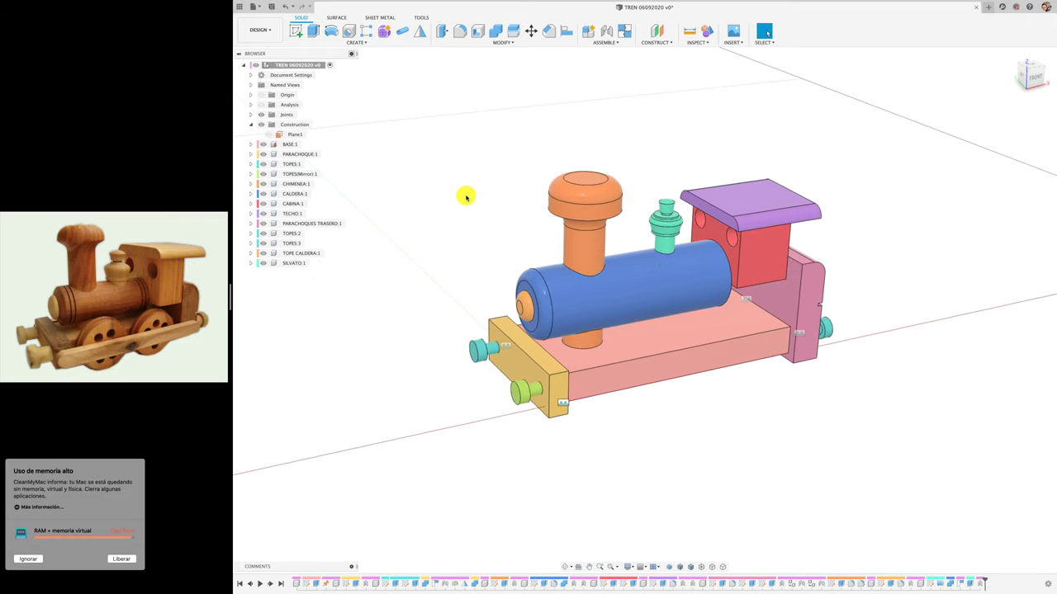
scroll(466, 197, "right", 2, "shift")
scroll(465, 196, "right", 3, "shift")
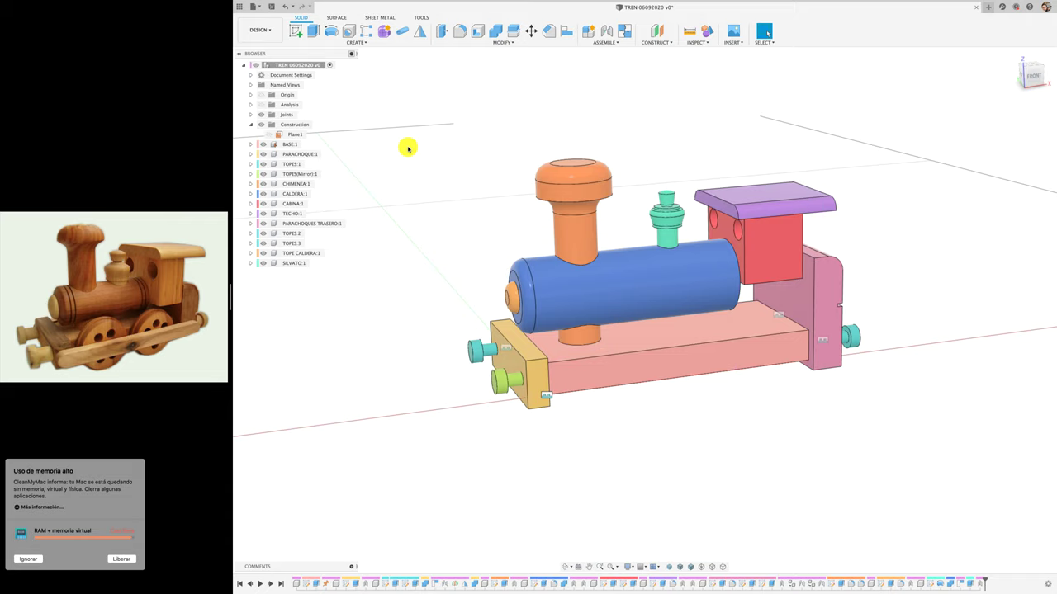
left_click(245, 65)
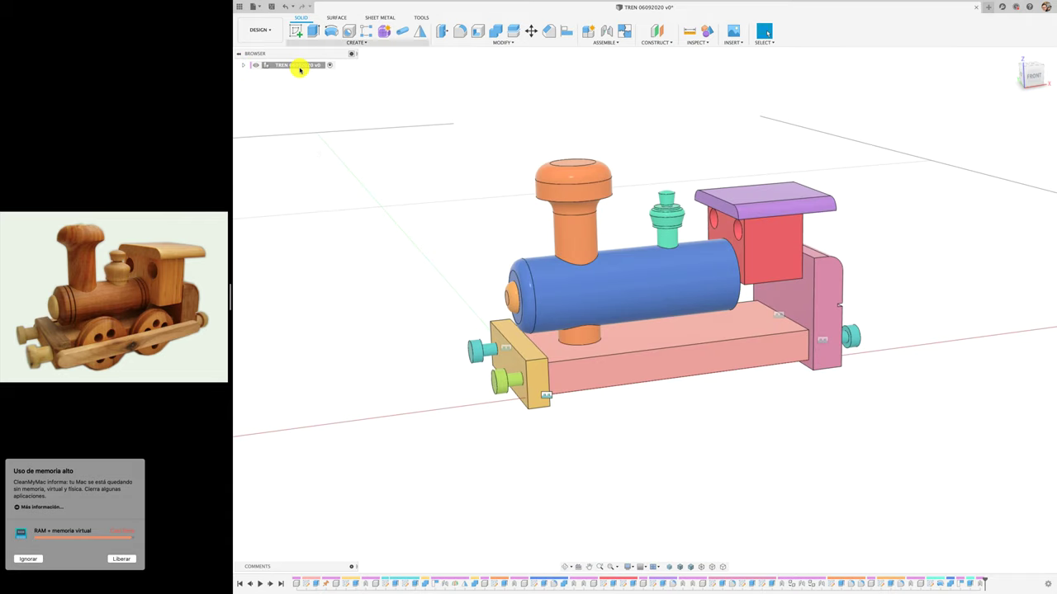
Add an active RUEDAS component under the train root and start a sketch in it
left_click(245, 65)
right_click(302, 68)
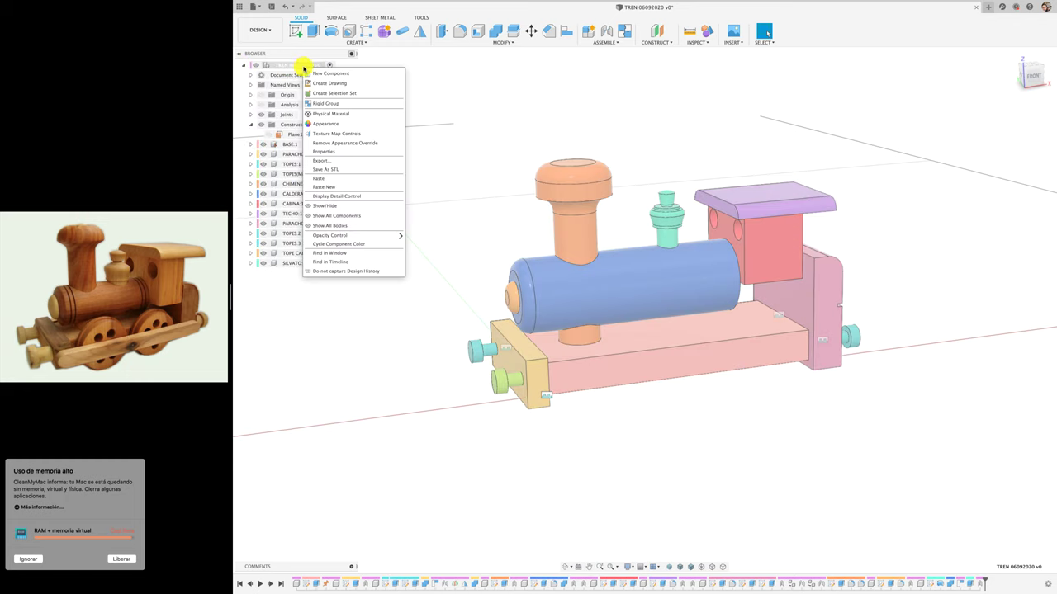
left_click(316, 74)
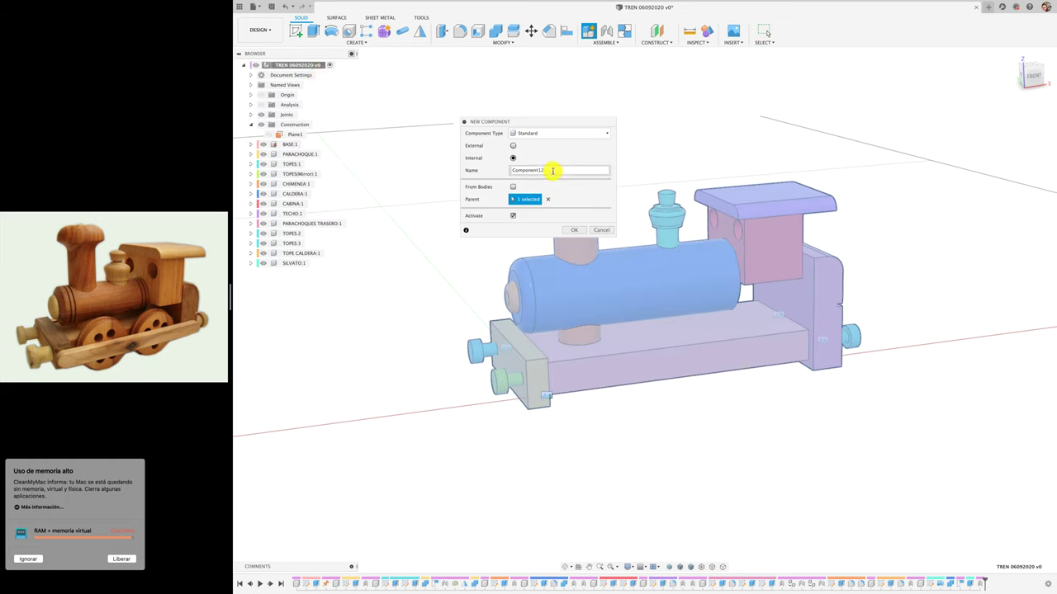
left_click_drag(553, 170, 485, 173)
type("RUEDAS")
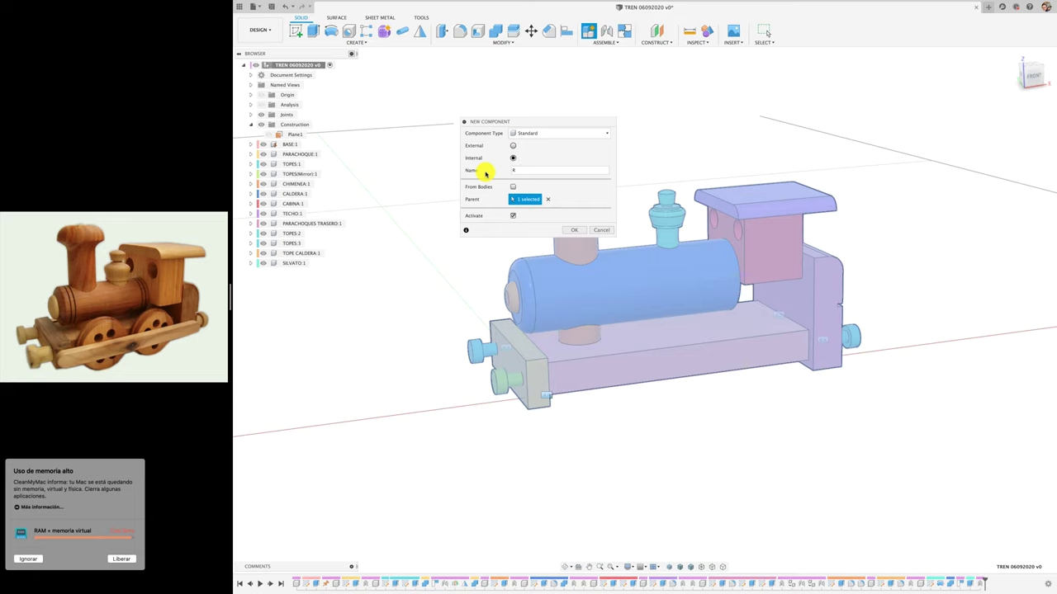
left_click(574, 229)
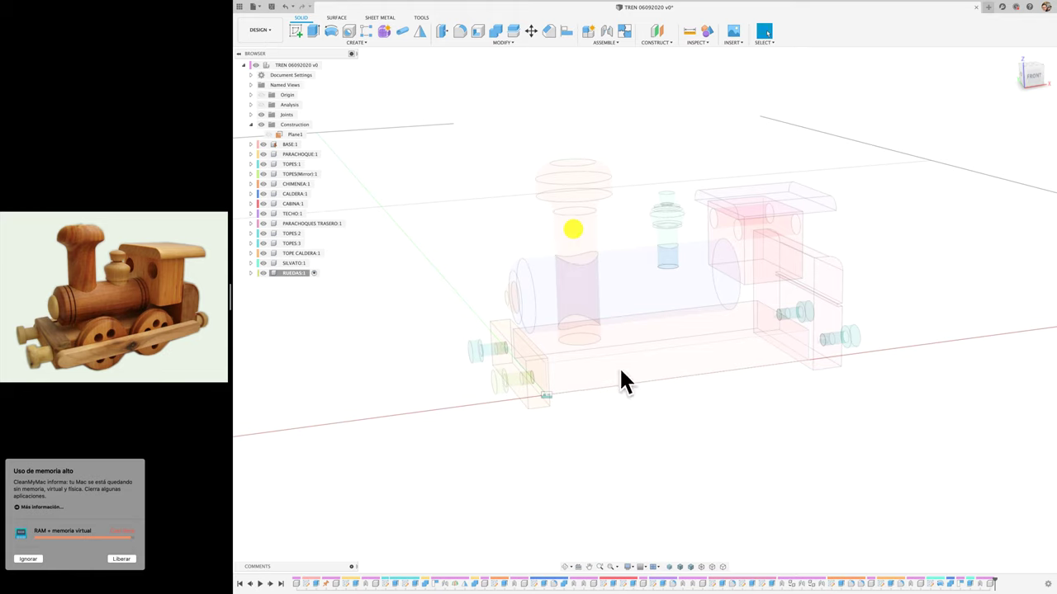
left_click(294, 31)
Sketch on the chassis front face and draw a horizontal construction line from cab to front buffer
left_click(661, 363)
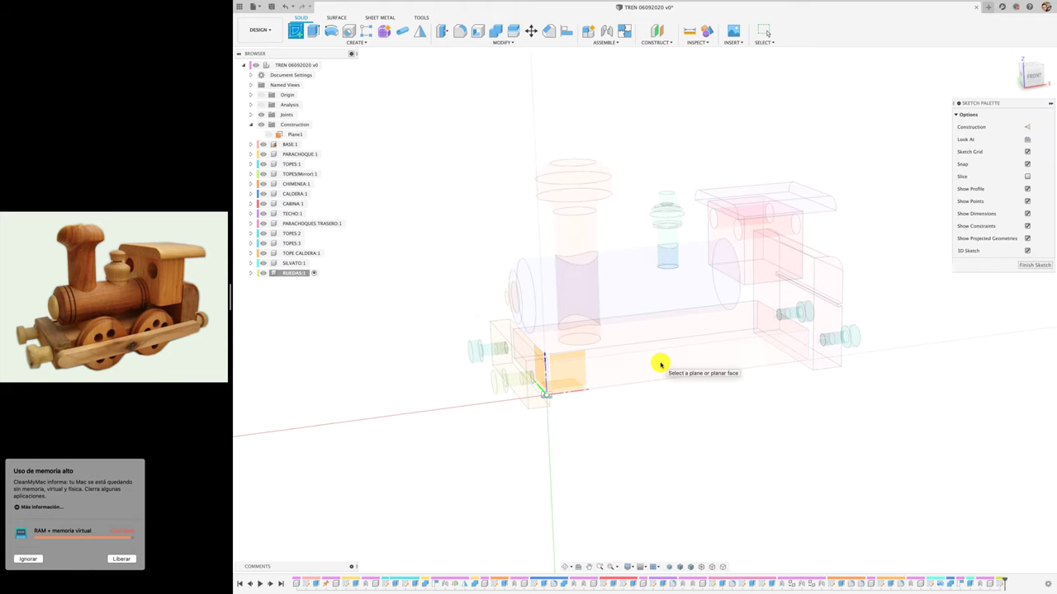
left_click(578, 566)
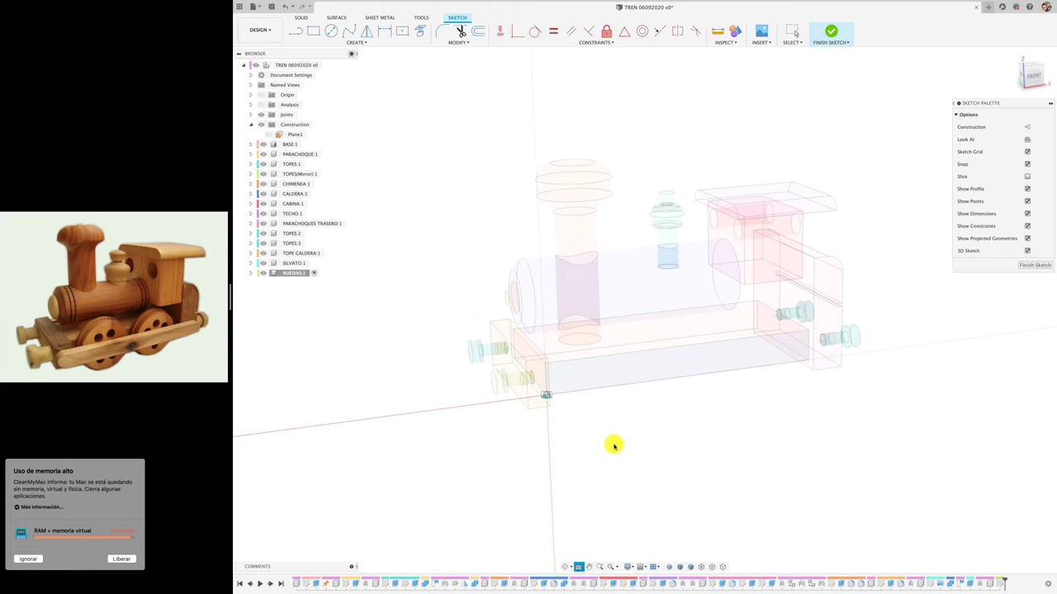
left_click(633, 376)
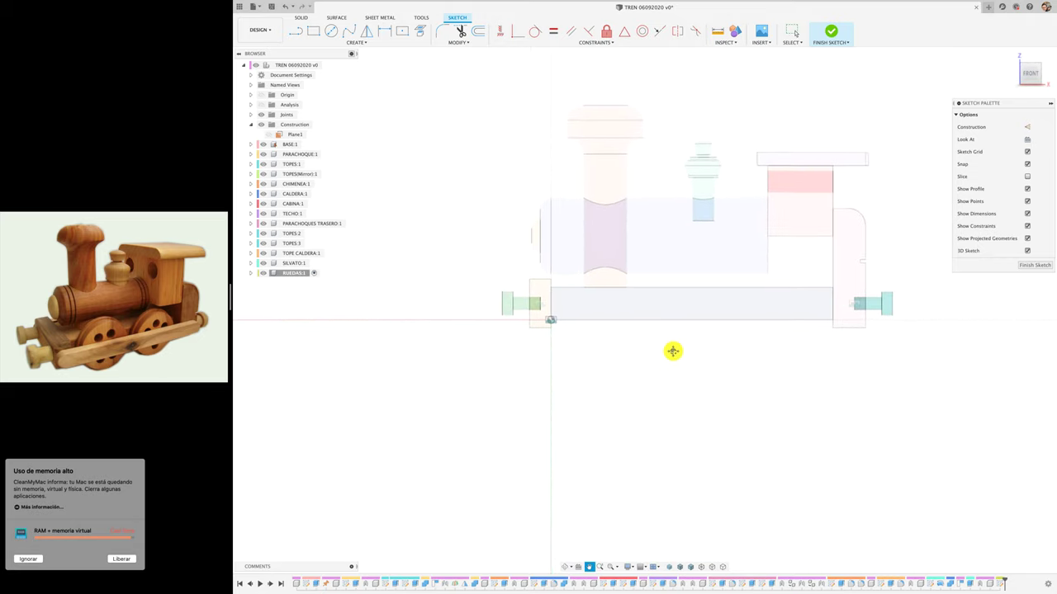
scroll(673, 353, "up", 2)
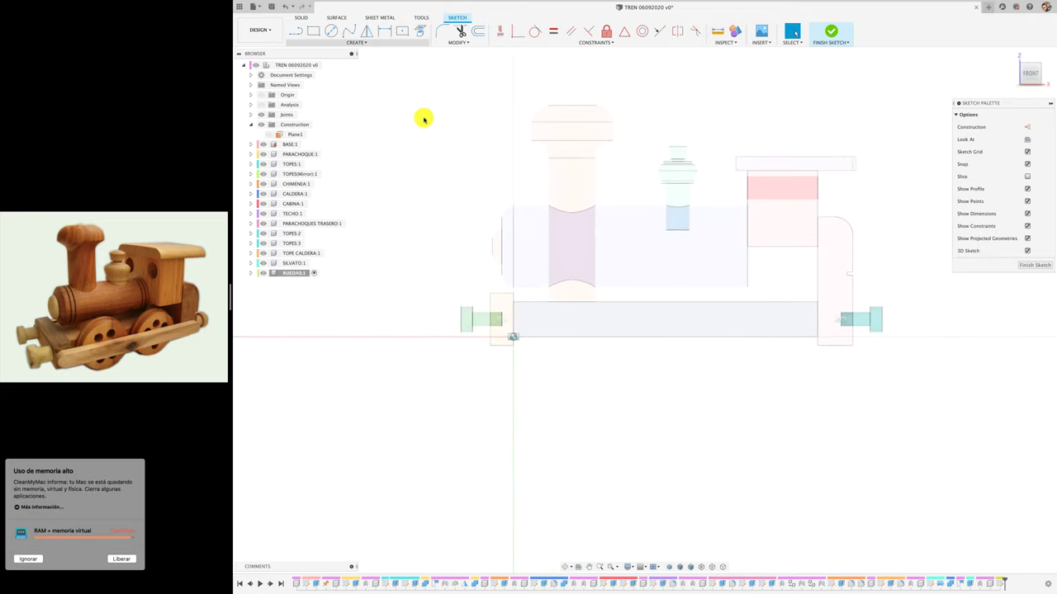
left_click(332, 33)
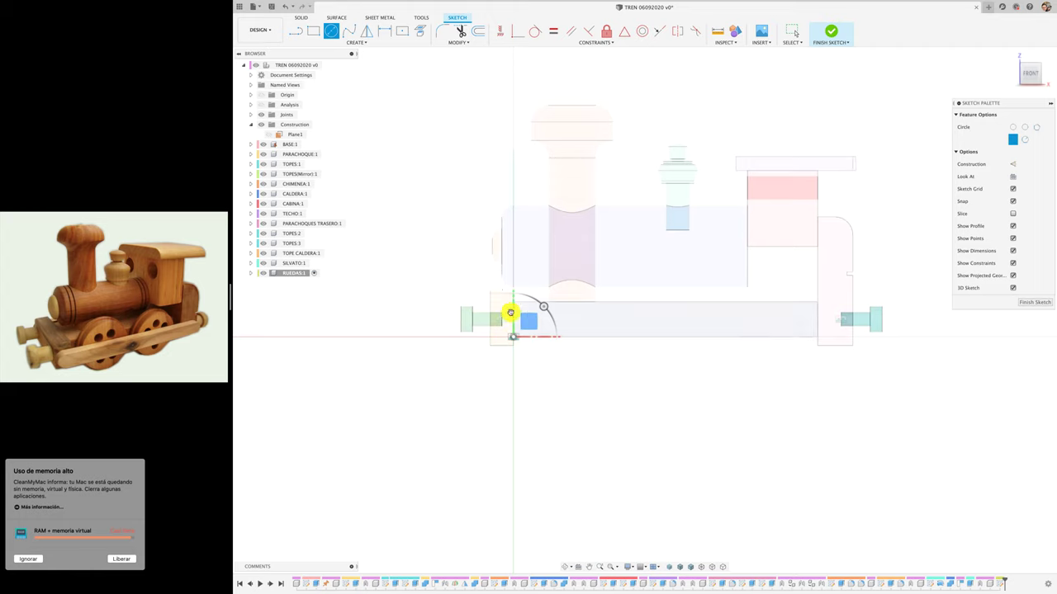
key("l")
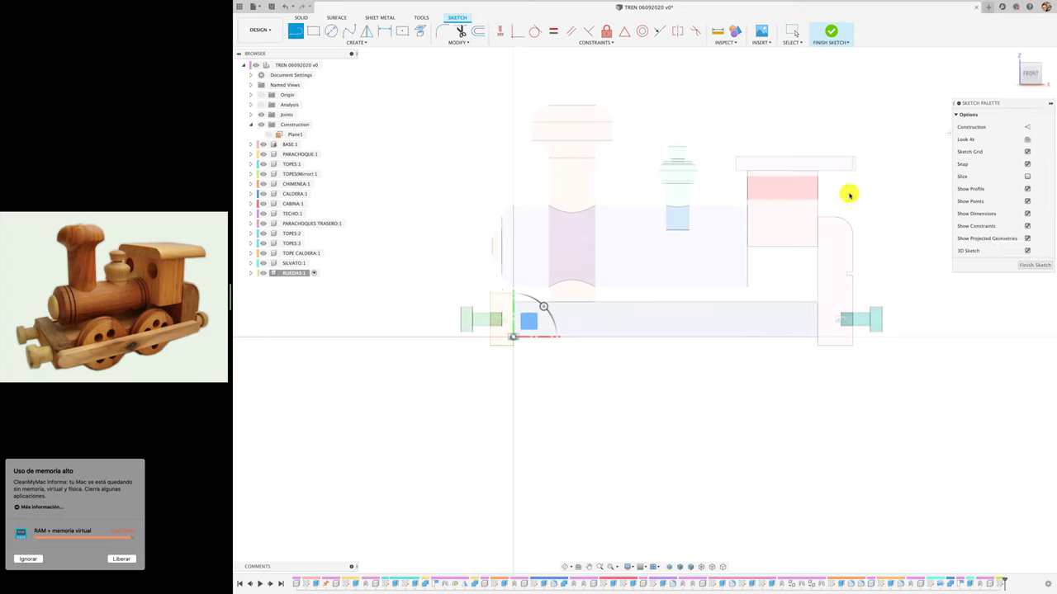
left_click(1027, 126)
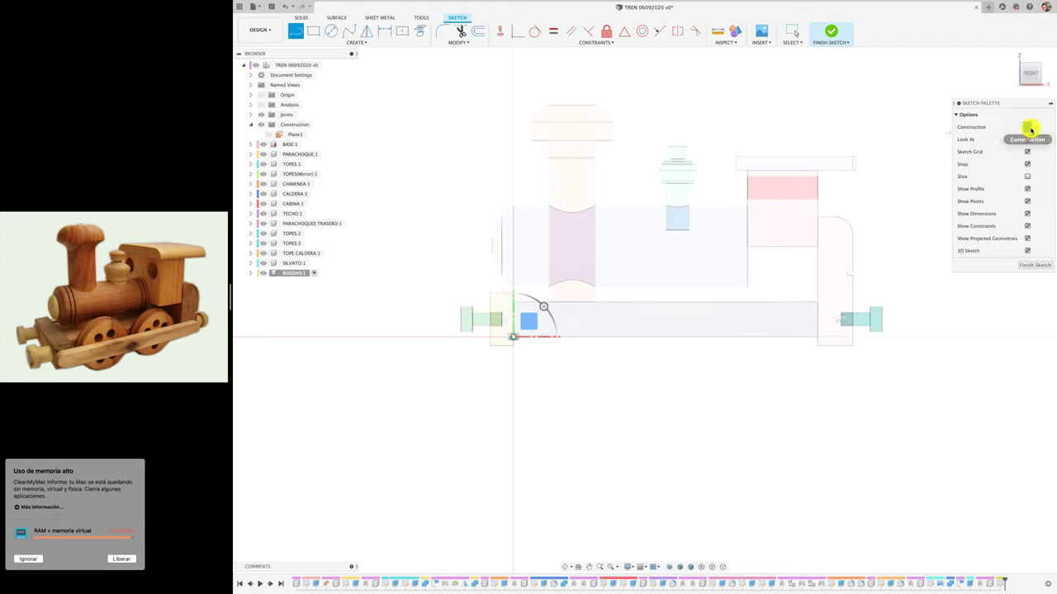
left_click(817, 321)
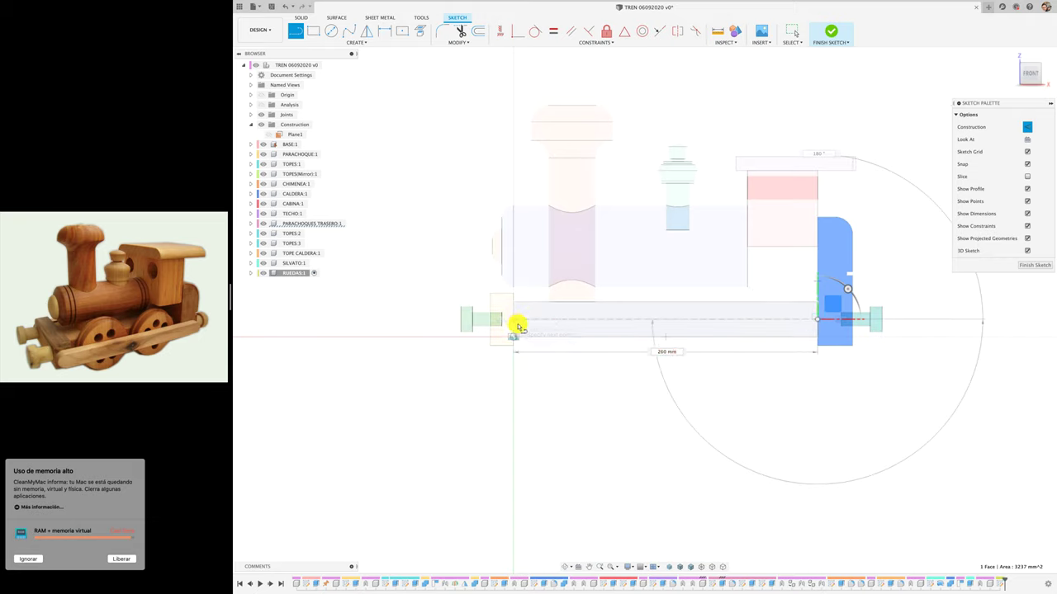
left_click(513, 320)
key("Escape")
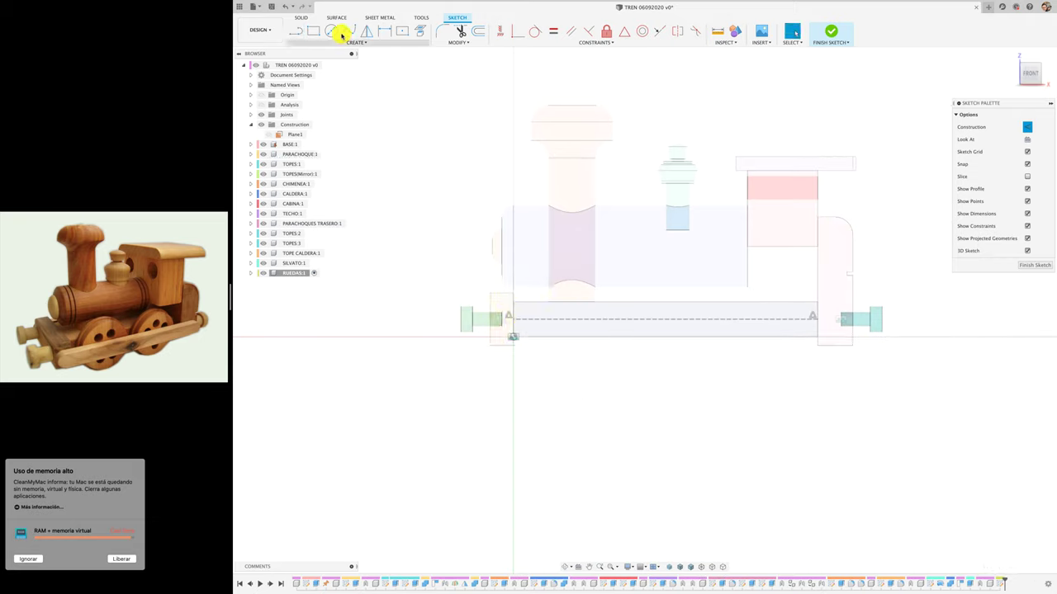
left_click(1028, 128)
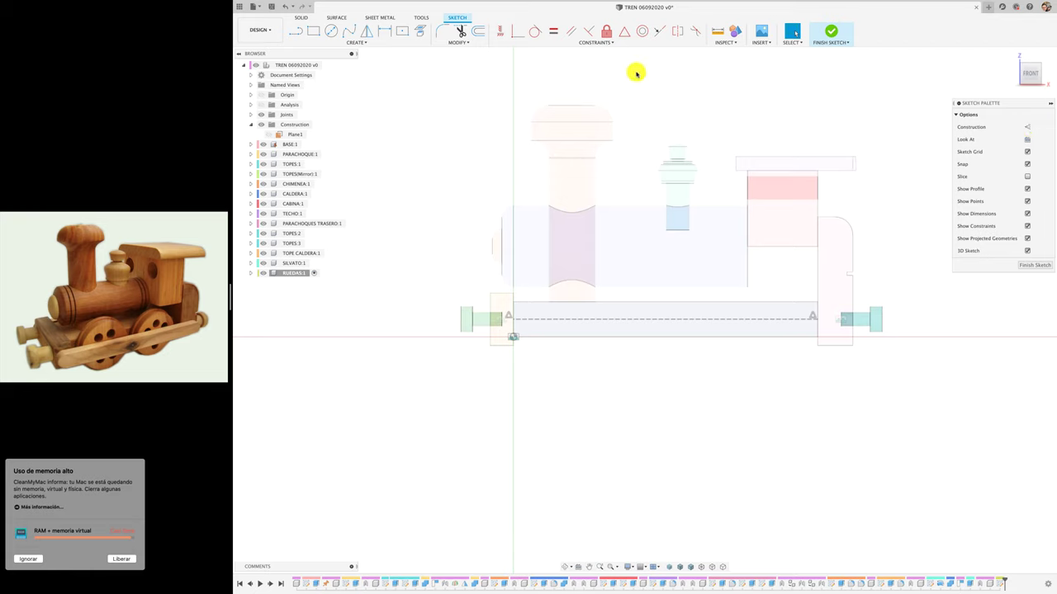
Draw a 115 mm diameter circle centred on the construction line and select it
left_click(330, 31)
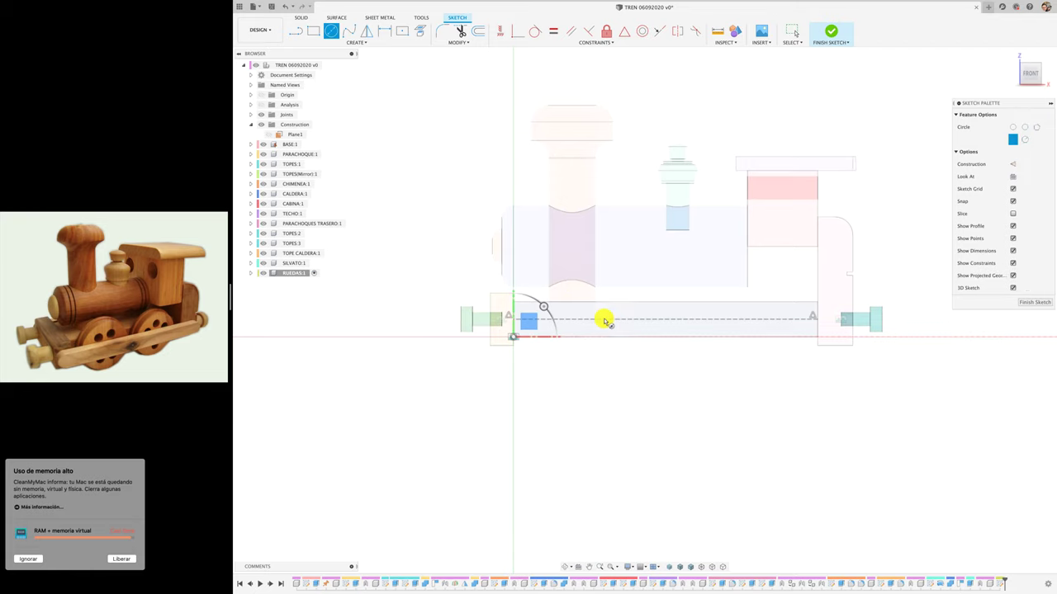
left_click(605, 319)
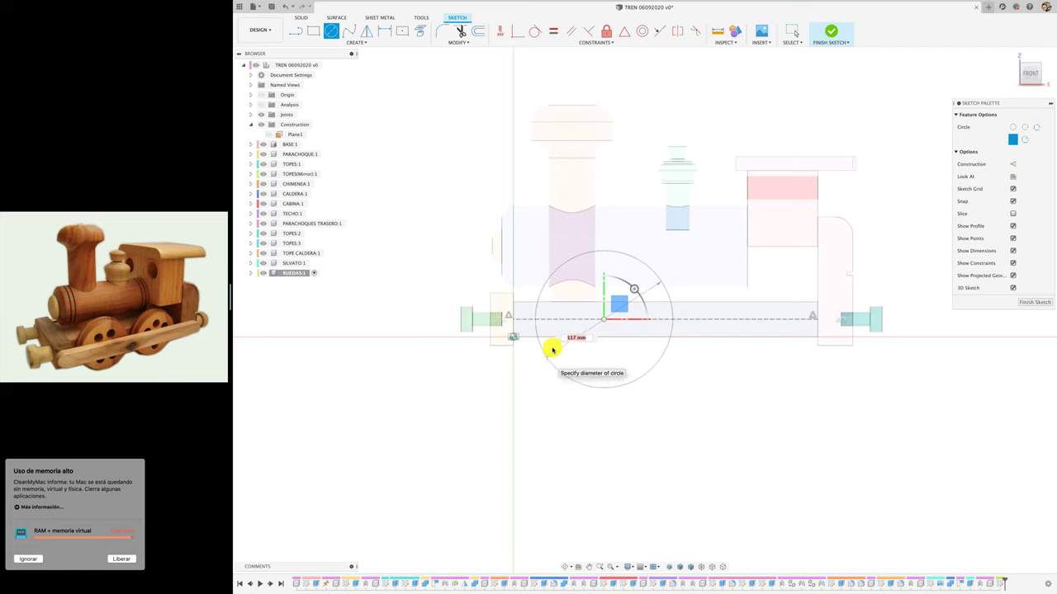
type("115")
key("Return")
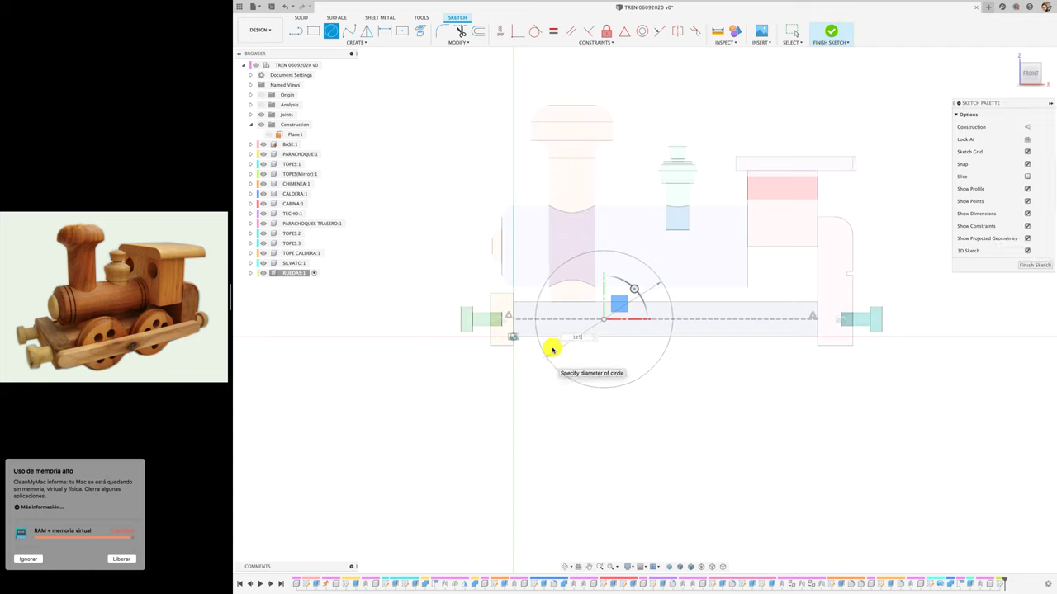
key("Escape")
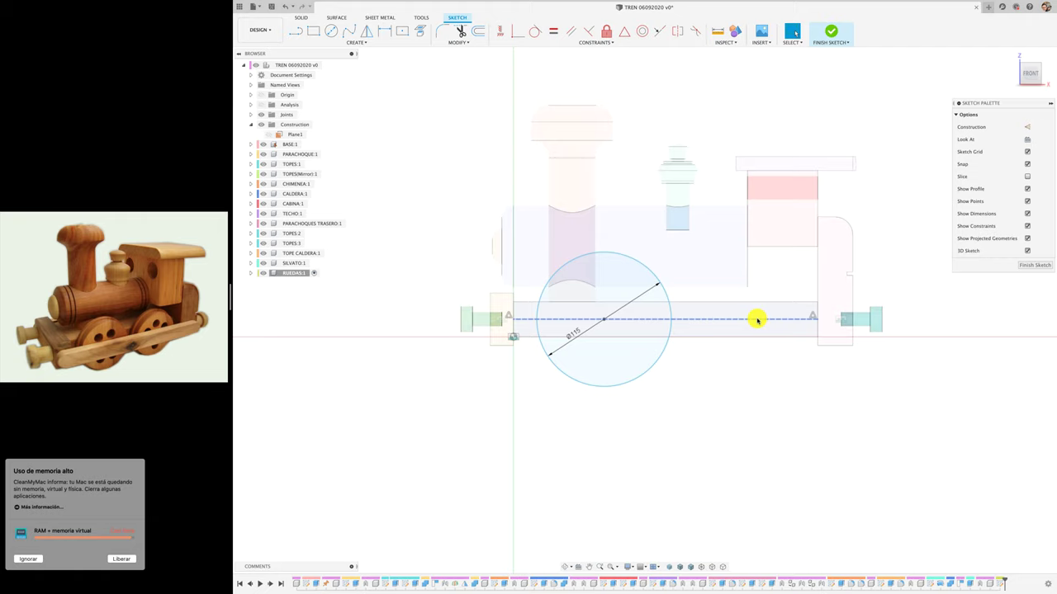
left_click(331, 31)
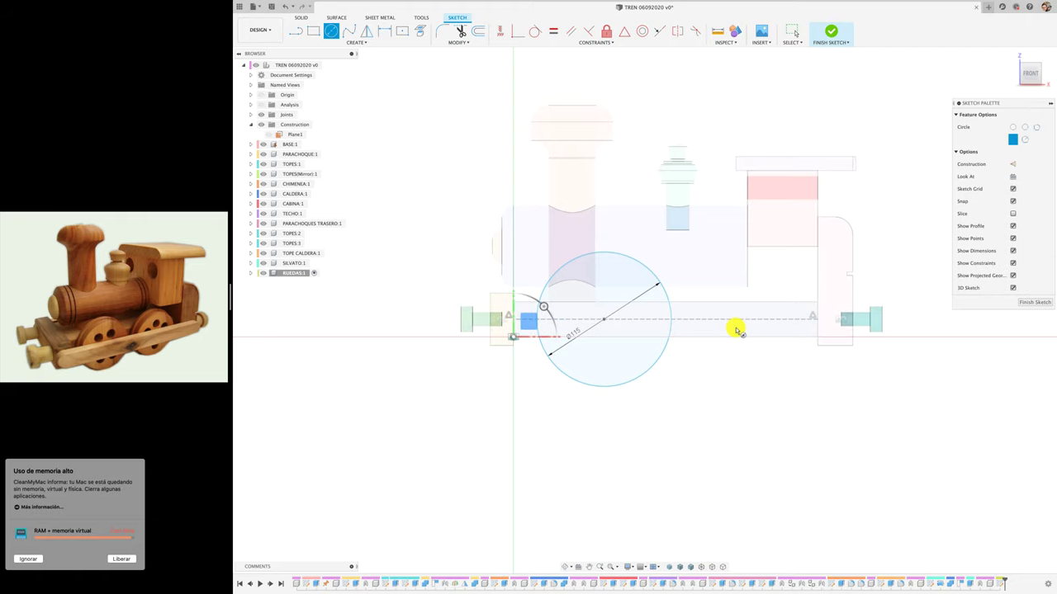
key("Escape")
left_click(641, 378)
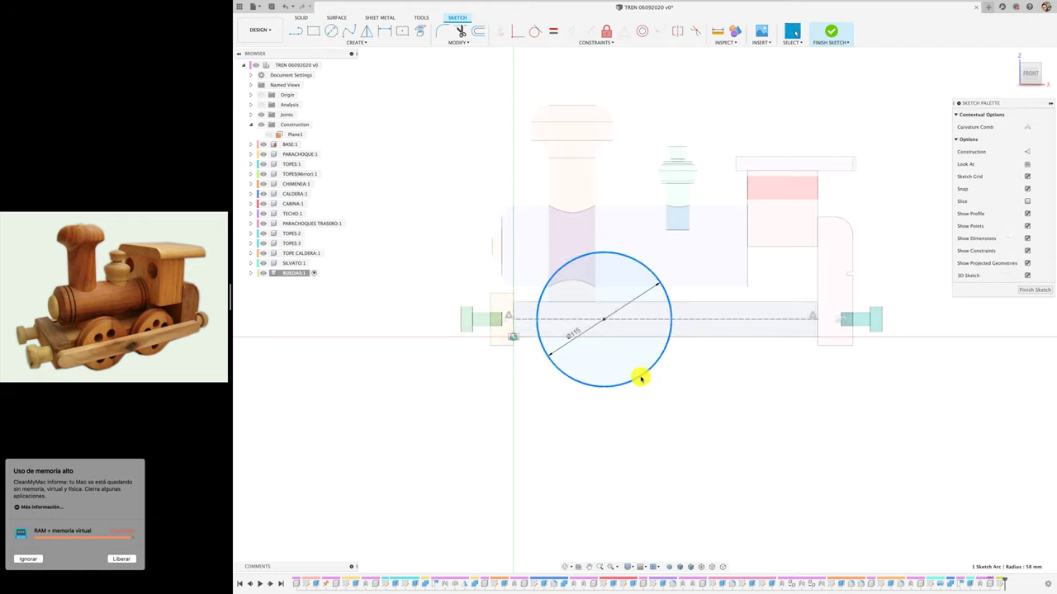
Abandon the circle move and set both wheel circles to 110 mm diameter
key("m")
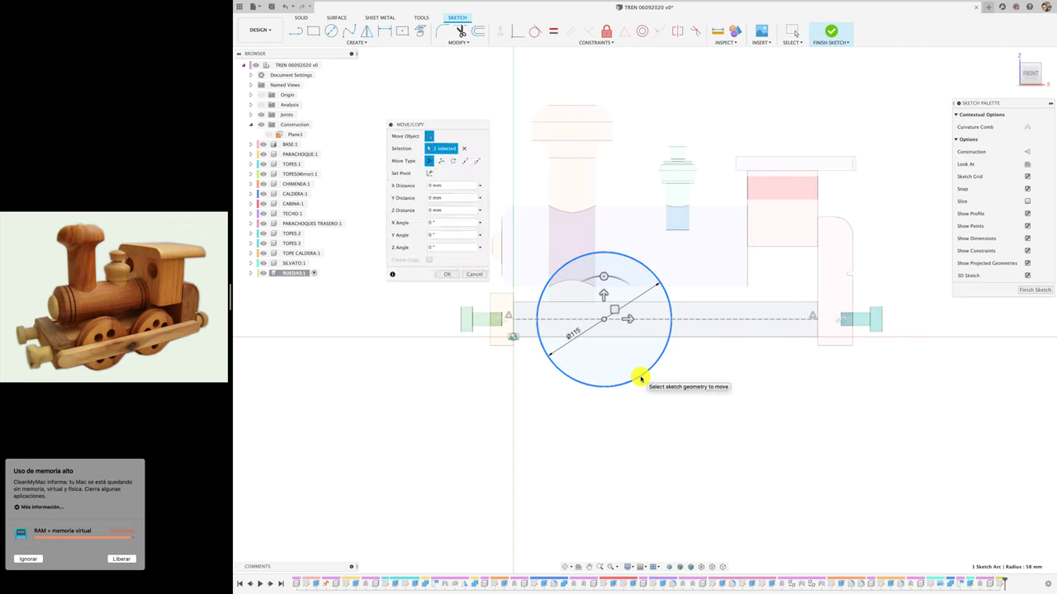
left_click_drag(633, 314, 767, 327)
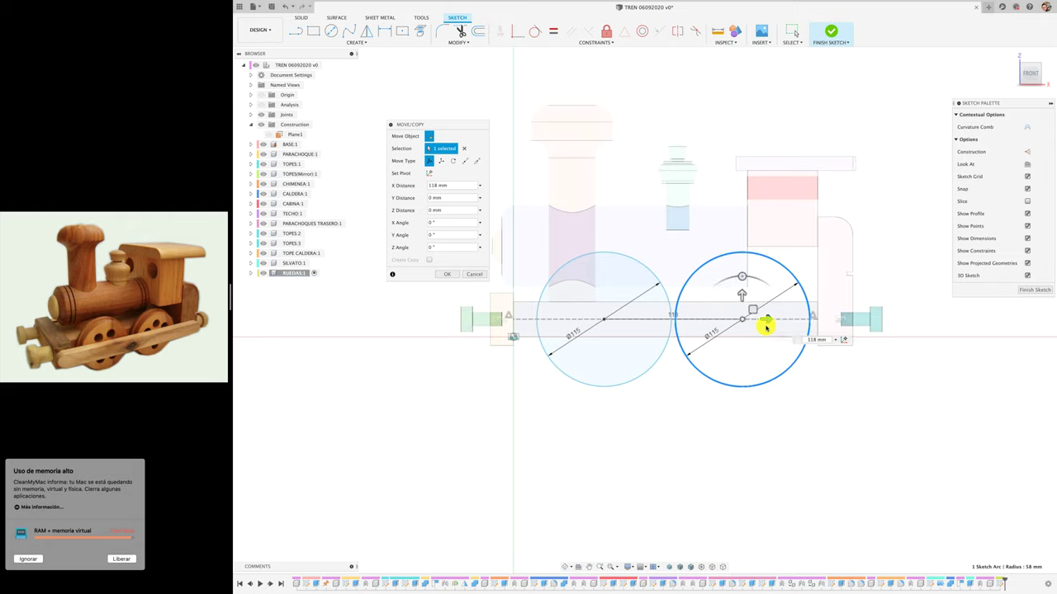
key("Return")
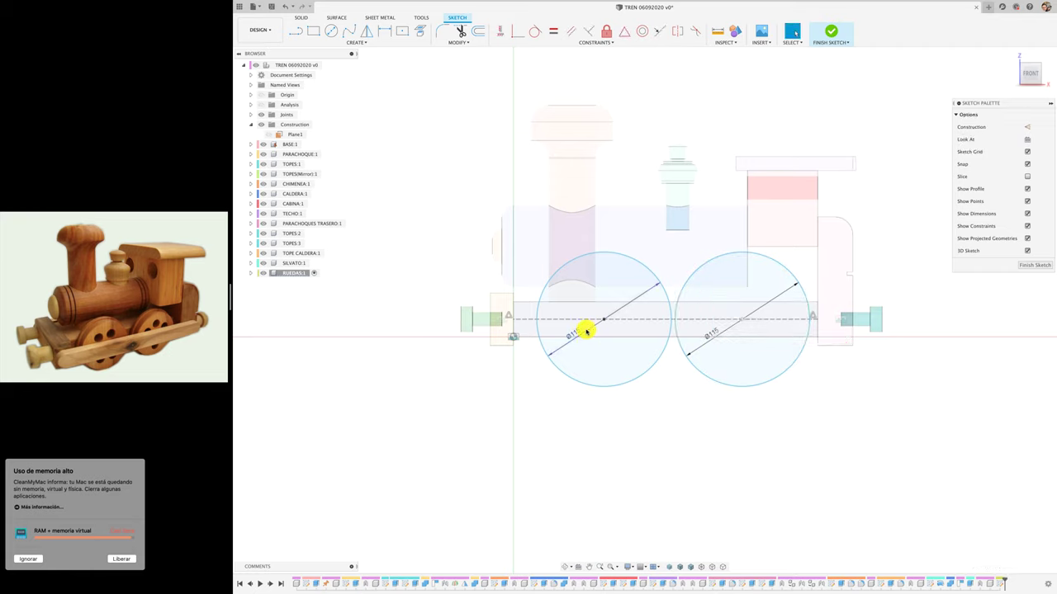
double_click(578, 333)
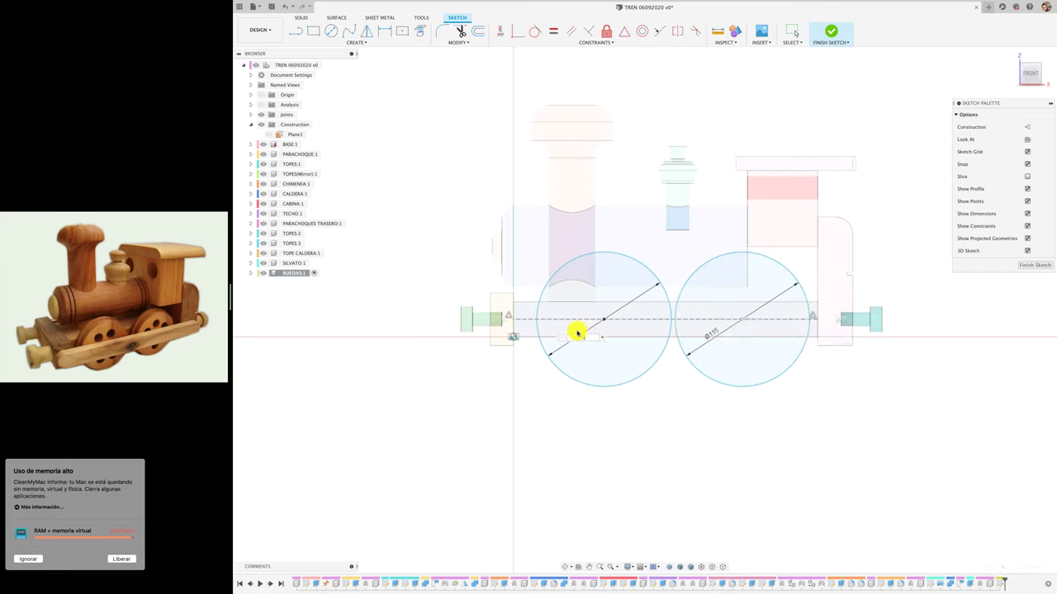
key("Return")
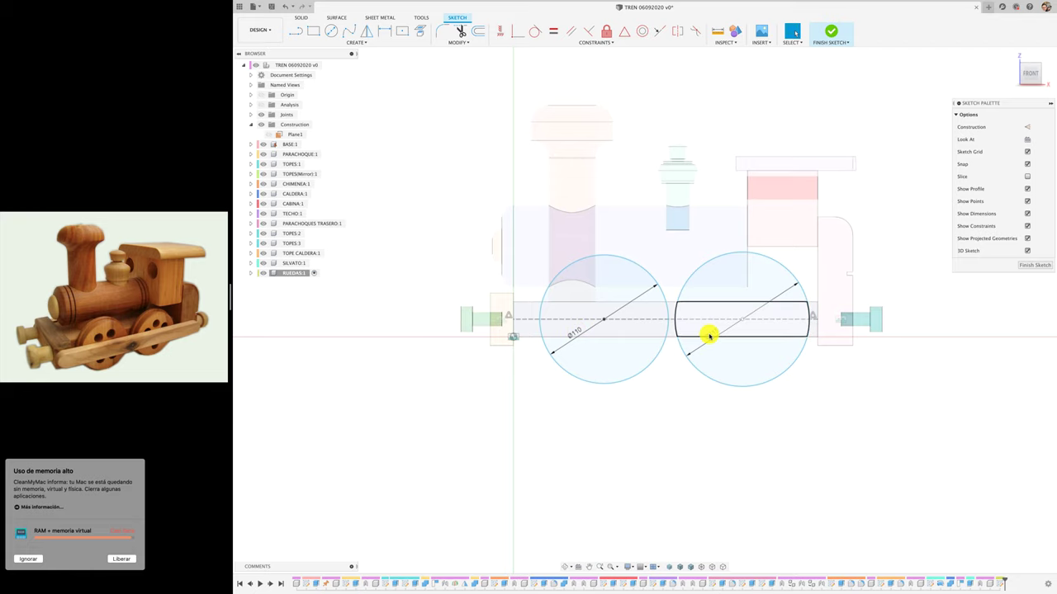
double_click(710, 335)
type("110")
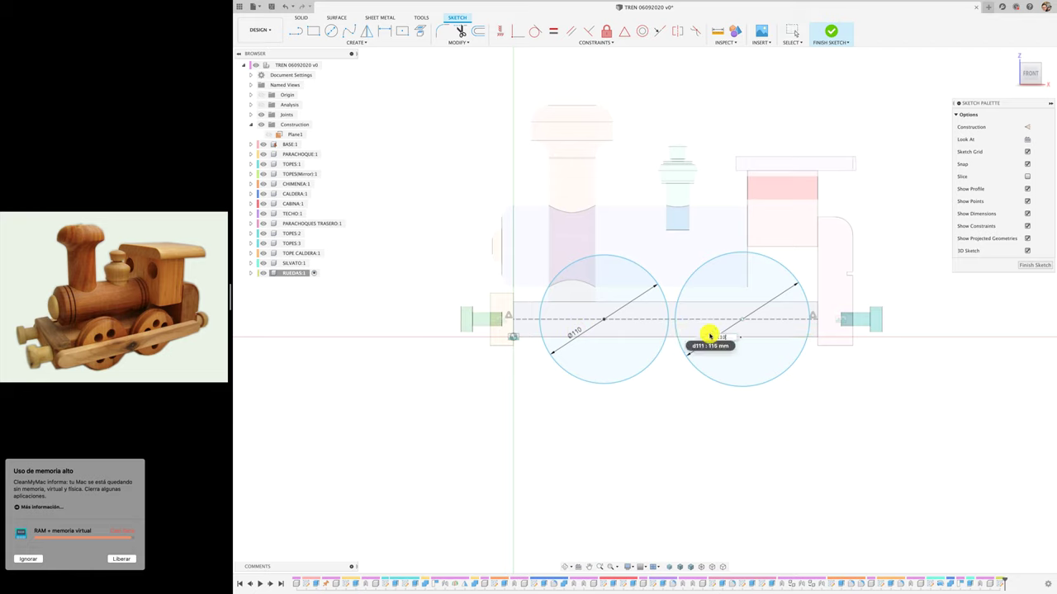
key("Return")
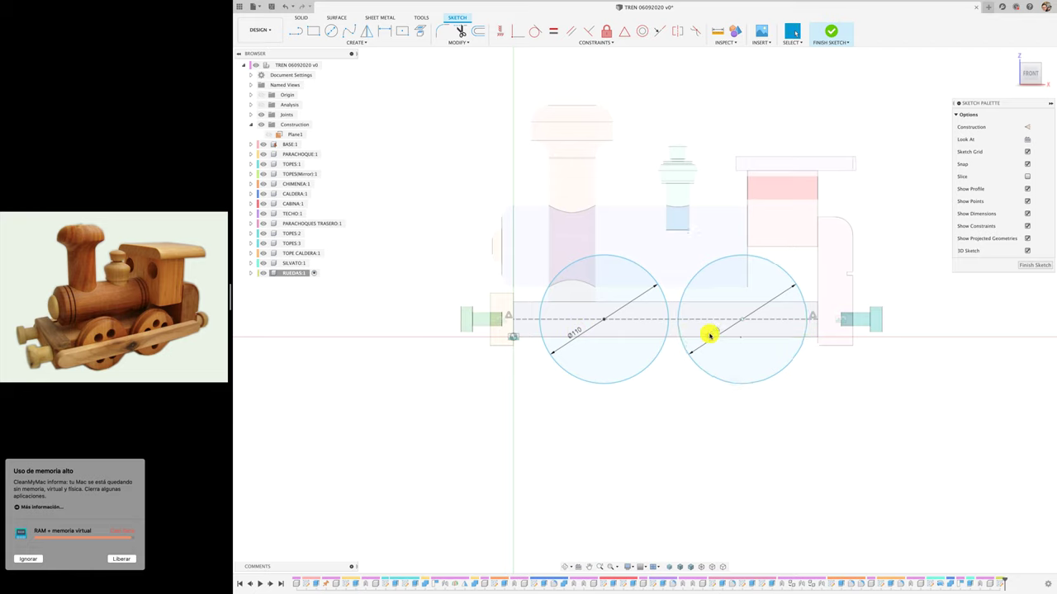
Dimension the two wheel centres 120 mm apart
key("d")
left_click(632, 375)
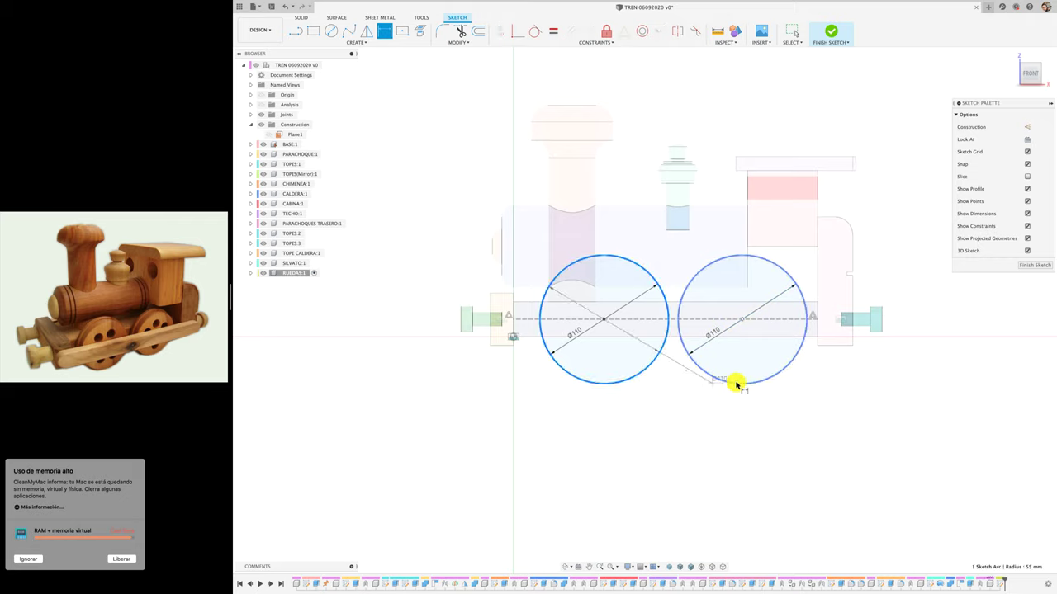
left_click(735, 384)
left_click(685, 430)
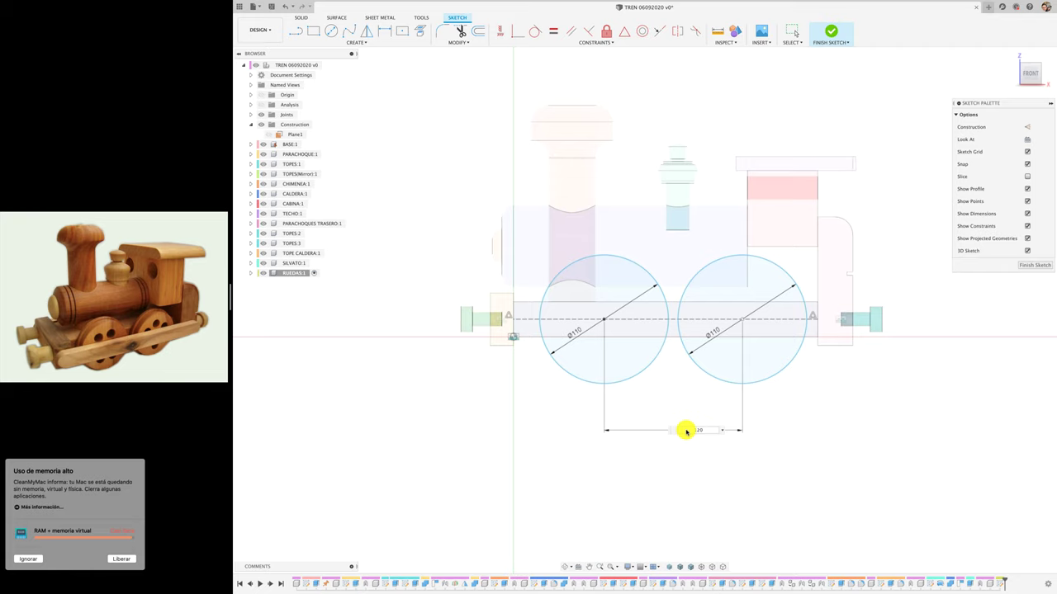
key("Return")
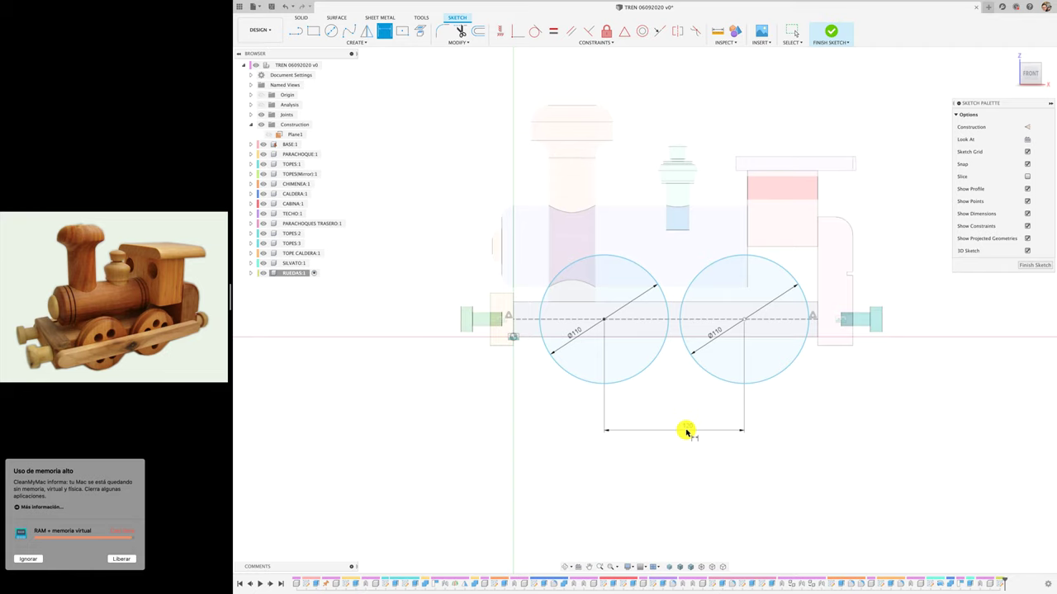
Reopen the wheel sketch and make the right wheel circle construction geometry
left_click(1034, 265)
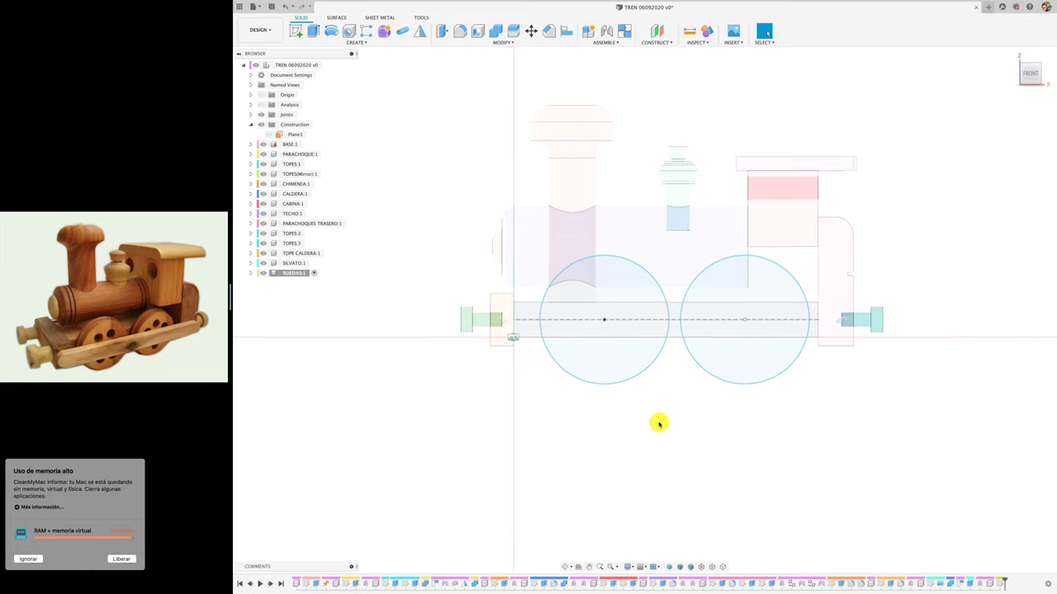
middle_click_drag(660, 423, 704, 373, "shift")
left_click(704, 371)
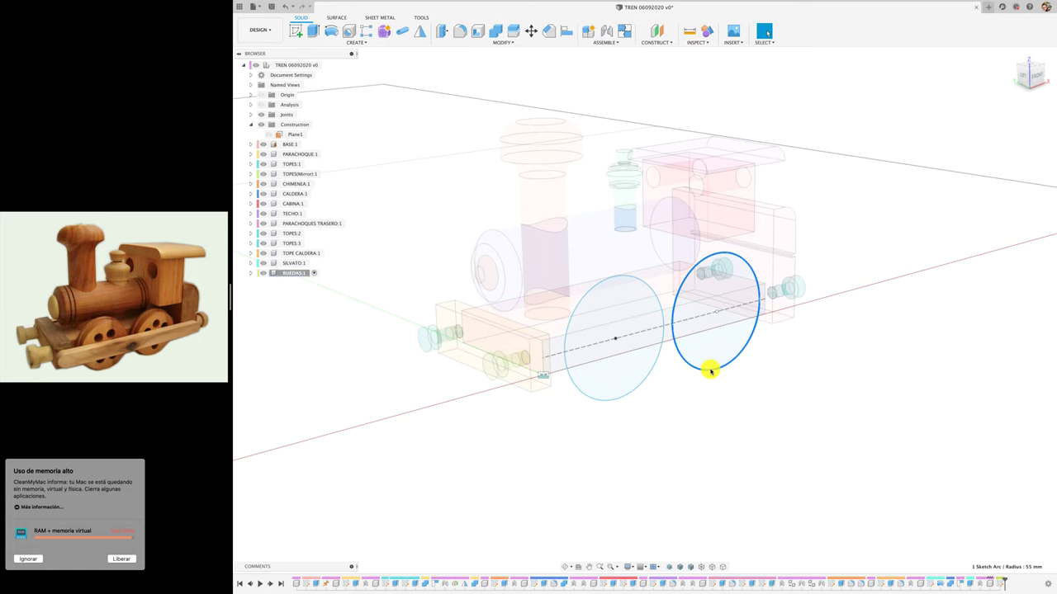
right_click(709, 371)
double_click(680, 361)
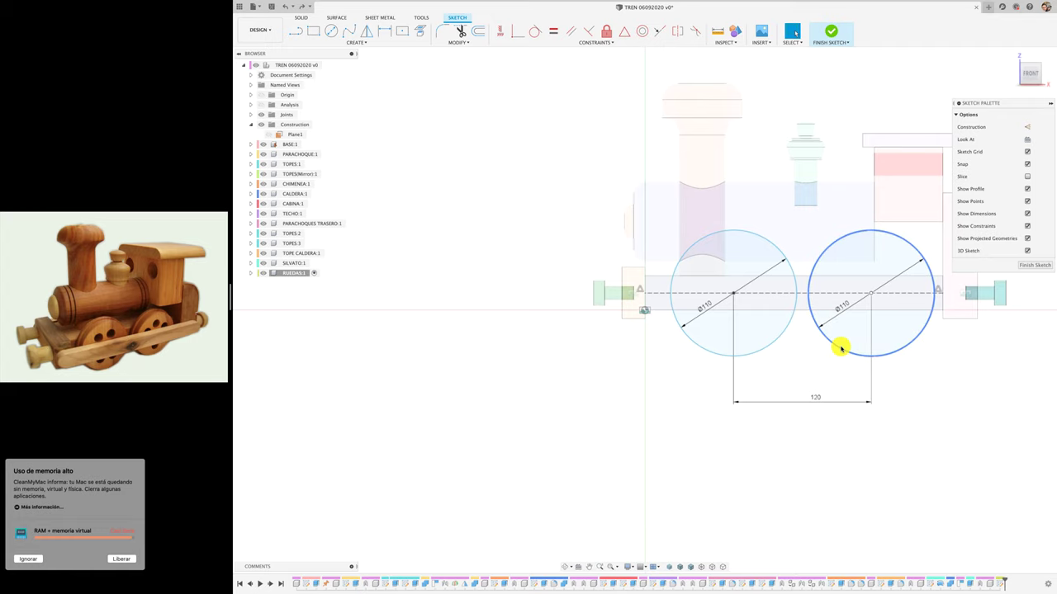
left_click(840, 348)
left_click(1030, 151)
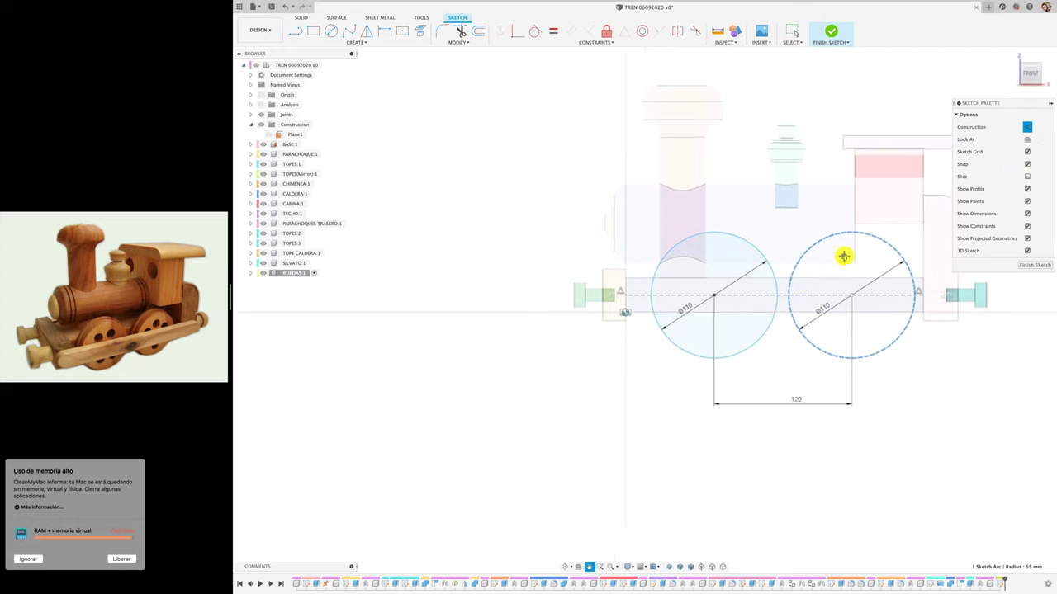
Select the left wheel circle and reposition the view around both wheels
middle_click_drag(842, 286, 741, 298)
left_click(658, 364)
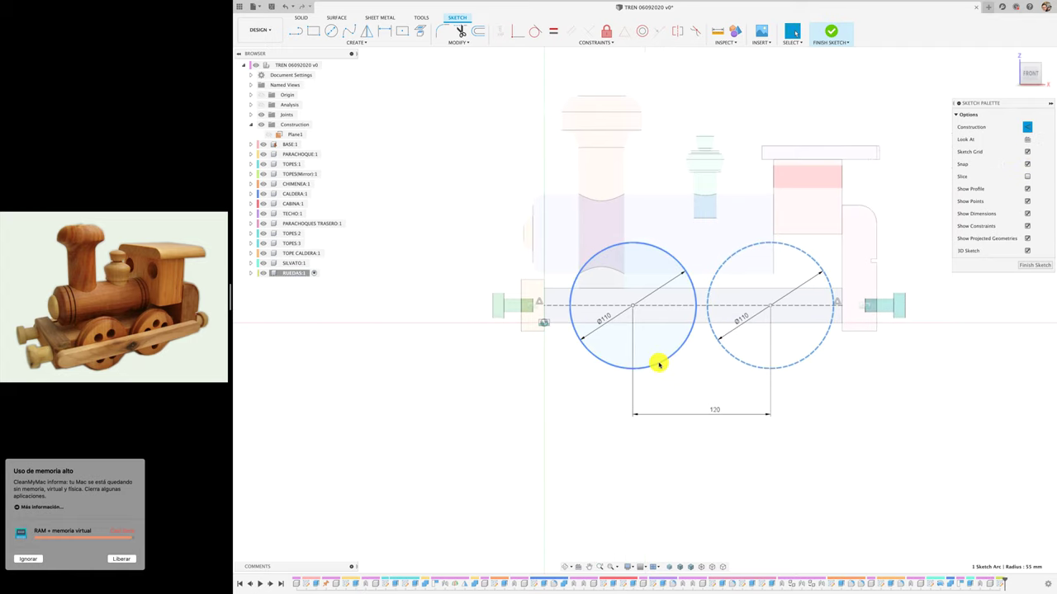
scroll(658, 364, "left", 10, "shift")
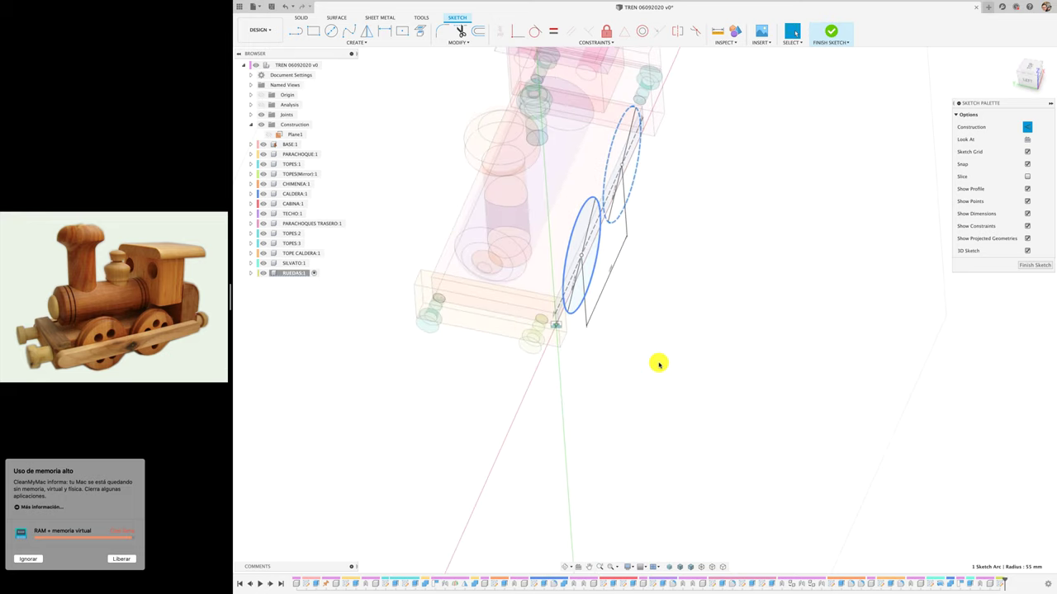
scroll(658, 364, "left", 3, "shift")
scroll(658, 364, "left", 3, "shift")
scroll(658, 364, "left", 3, "shift")
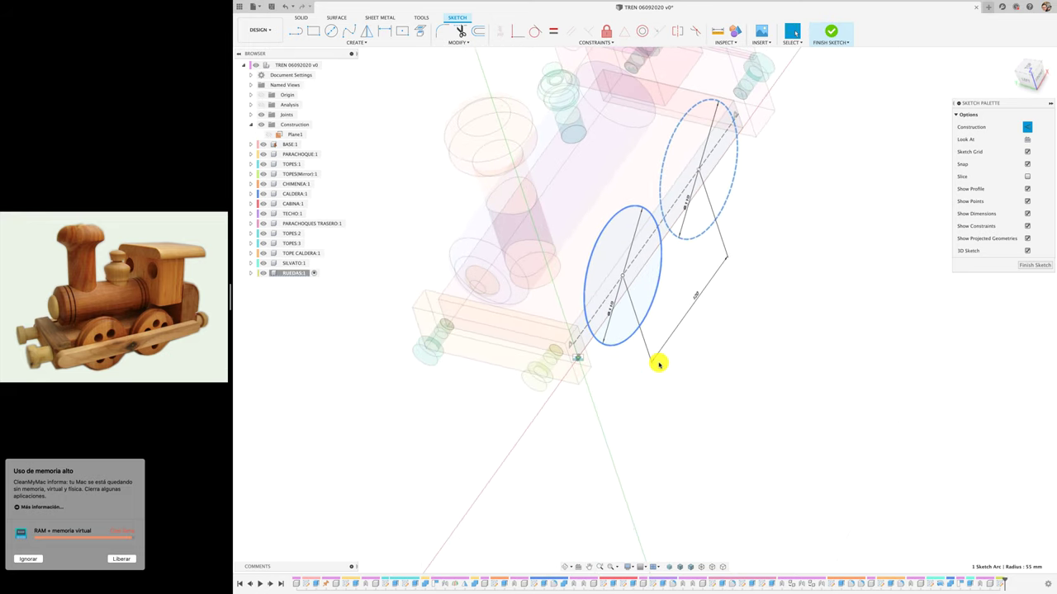
scroll(658, 364, "left", 3, "shift")
scroll(658, 364, "left", 3, "shift")
scroll(658, 364, "left", 3, "shift")
scroll(657, 364, "left", 3, "shift")
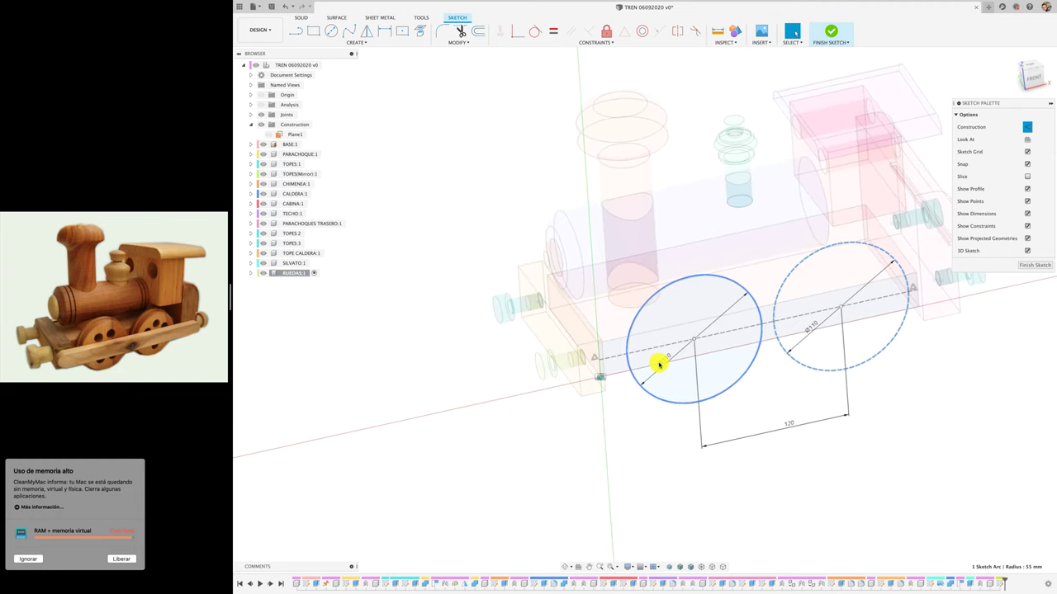
scroll(658, 364, "left", 3, "shift")
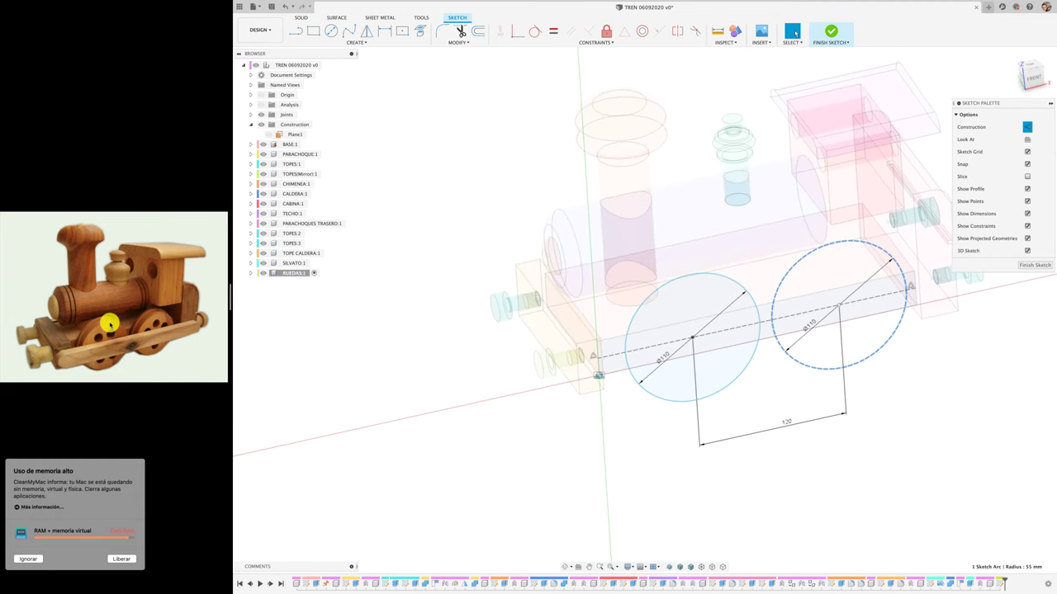
scroll(480, 430, "down", 1, "shift")
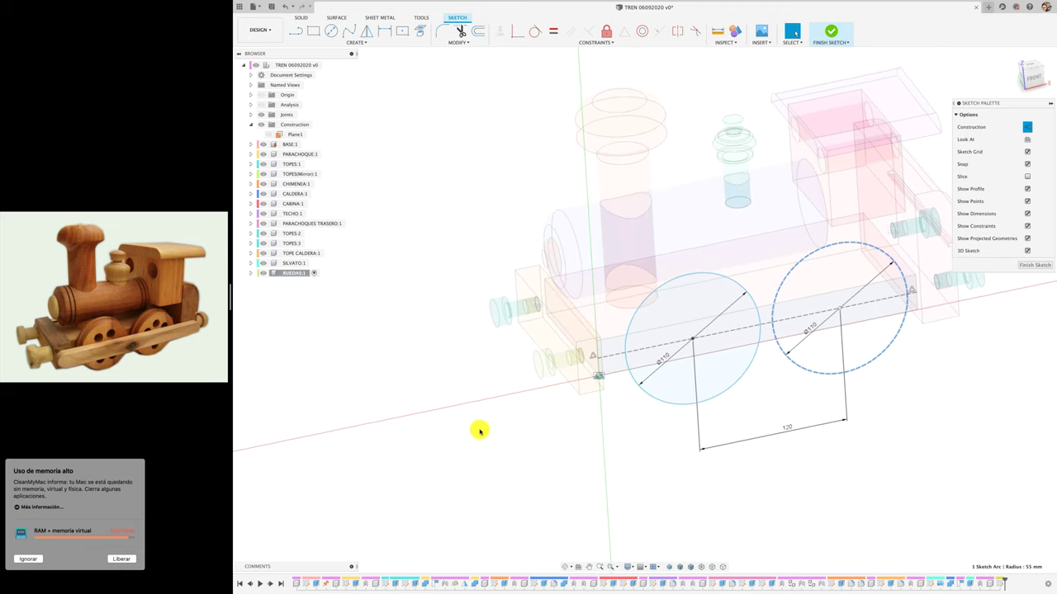
Extrude the left wheel circle regions 3 mm into a wheel disc
key("e")
left_click(652, 320)
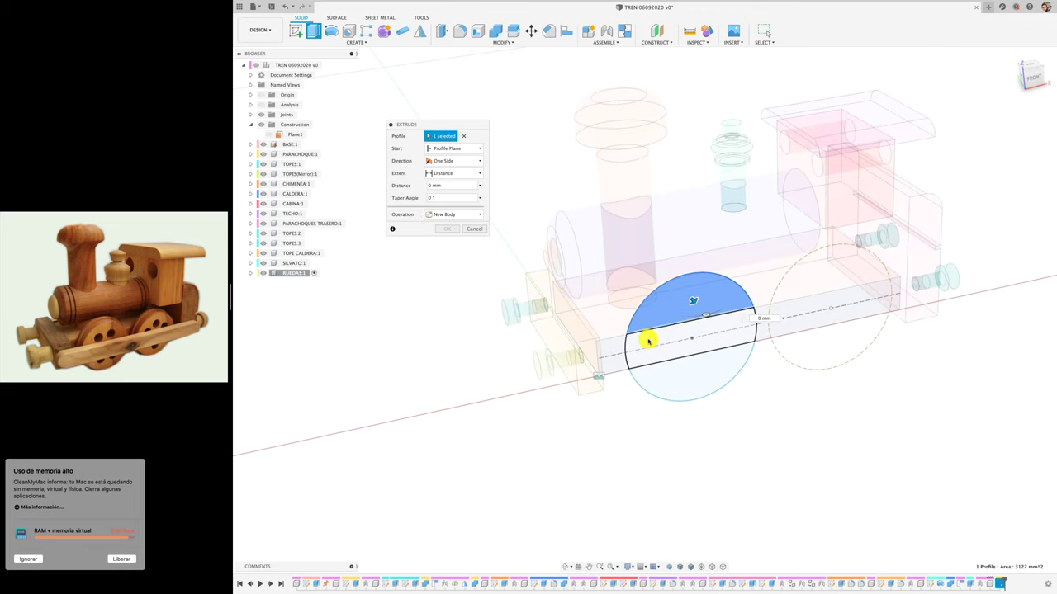
left_click(647, 340)
left_click(667, 377)
left_click_drag(696, 381, 698, 385)
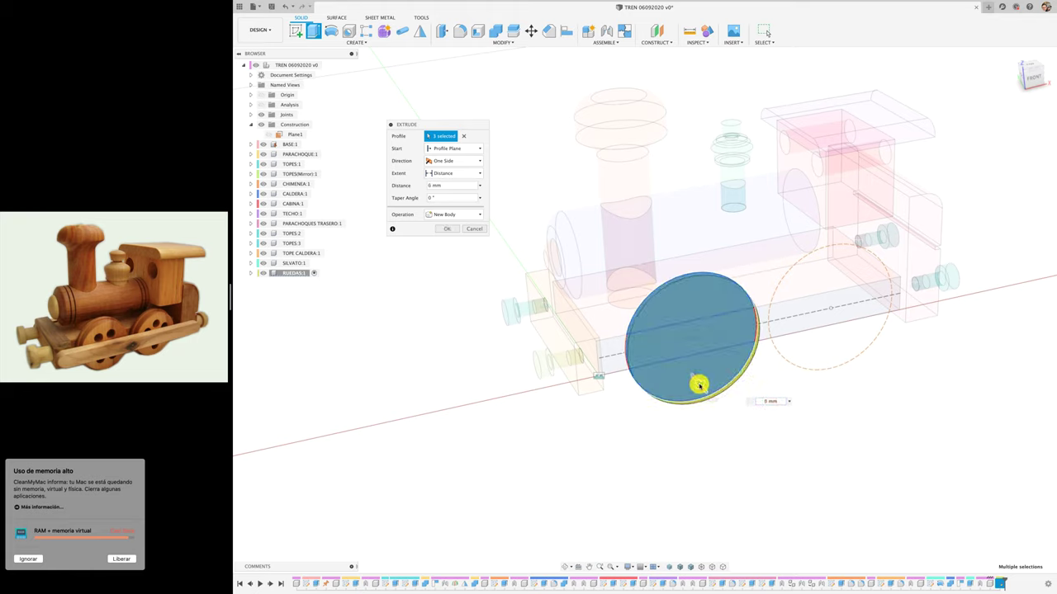
type("3")
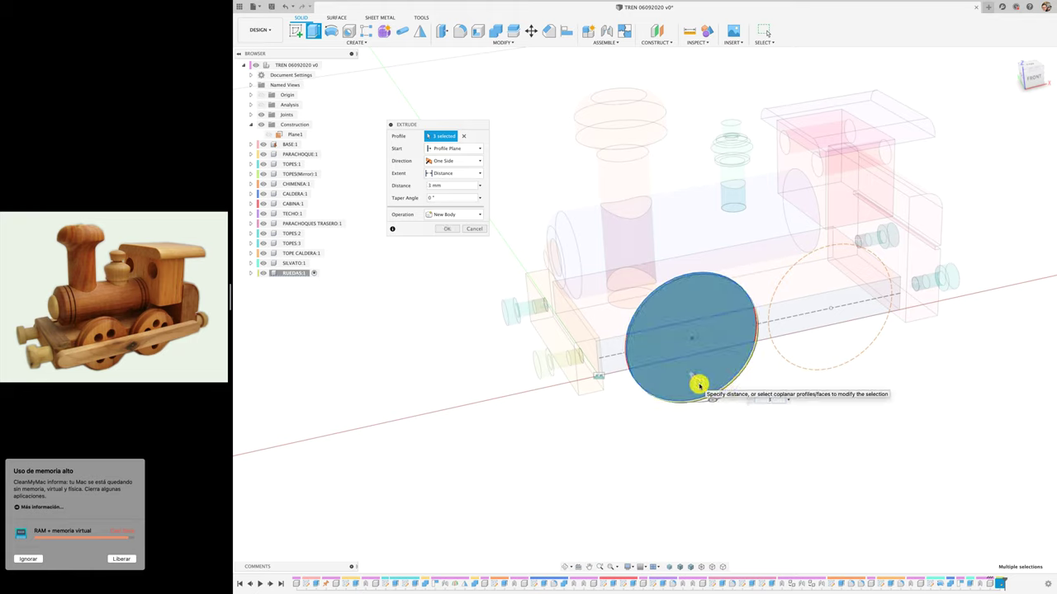
key("Return")
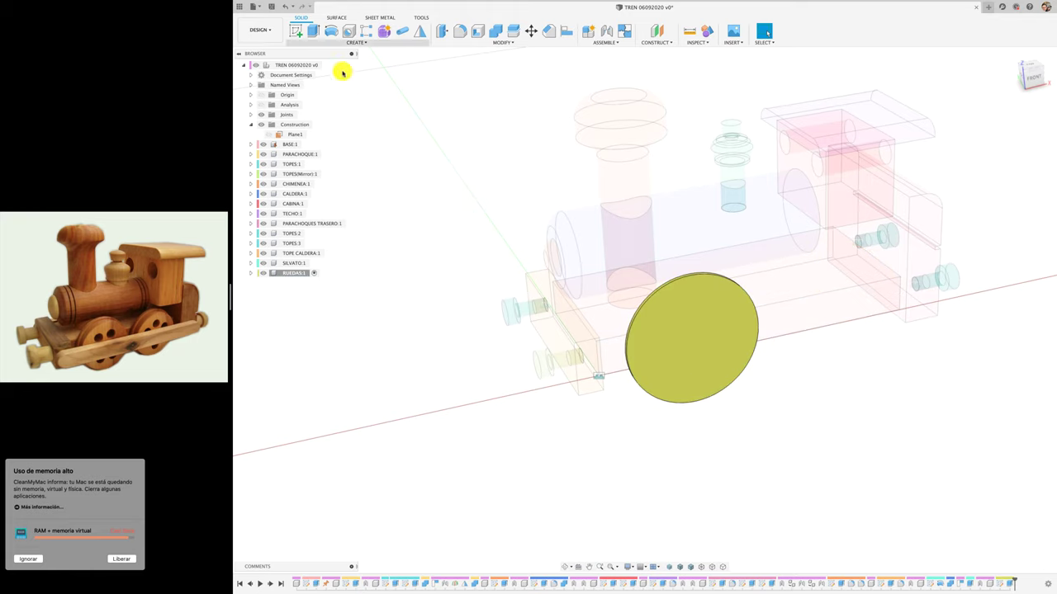
Sketch a 95 mm circle centred on the wheel disc face
left_click(296, 31)
left_click(690, 322)
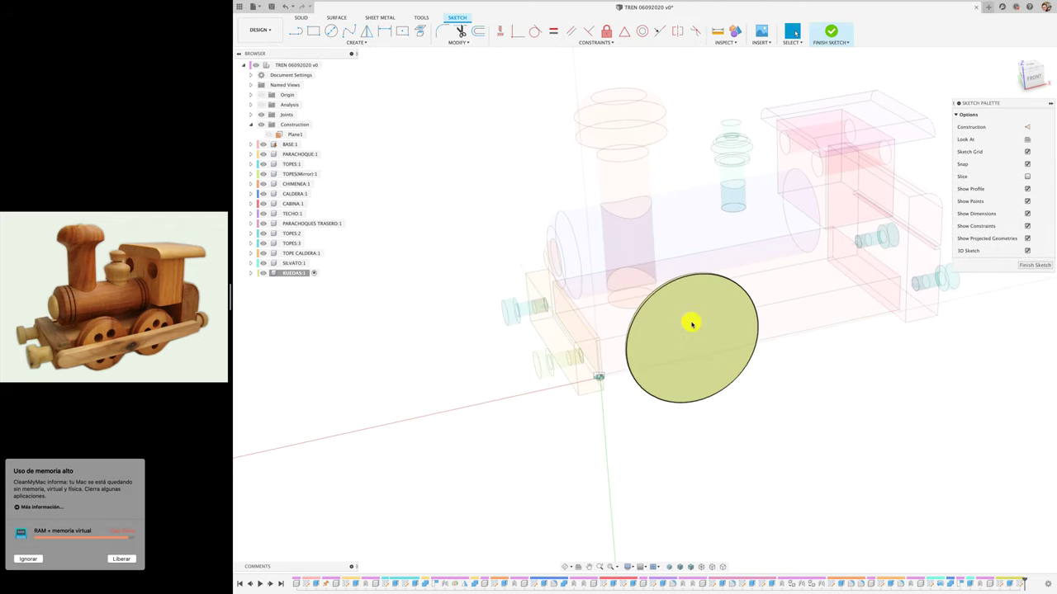
left_click(332, 33)
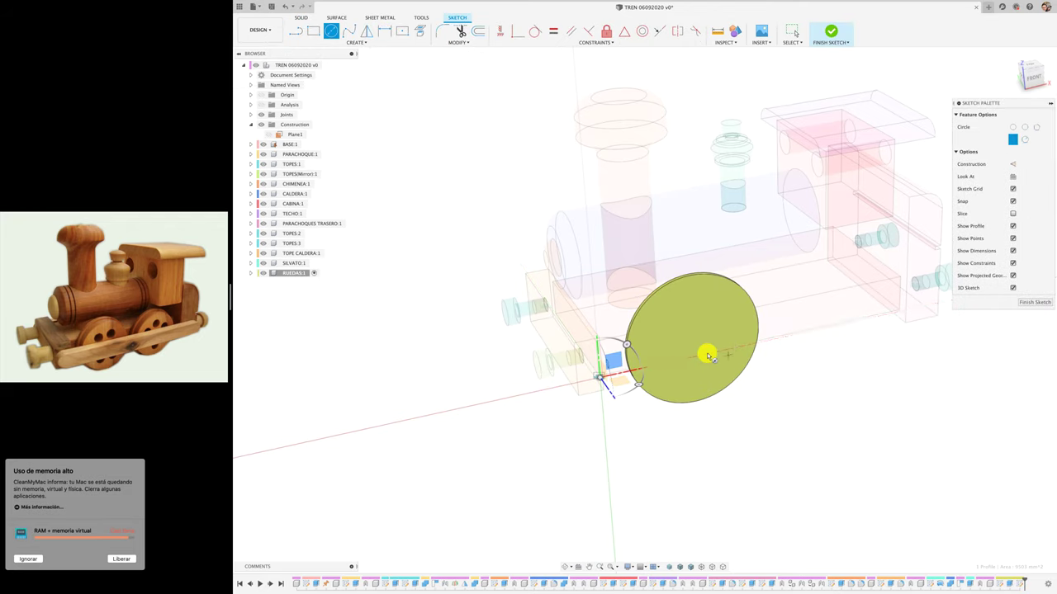
left_click(694, 338)
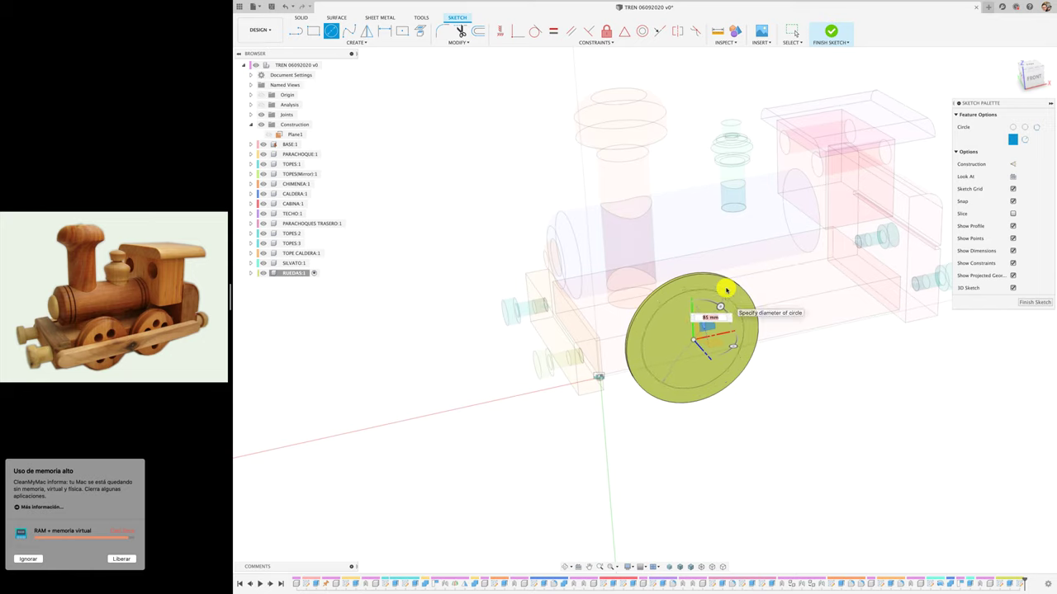
type("95")
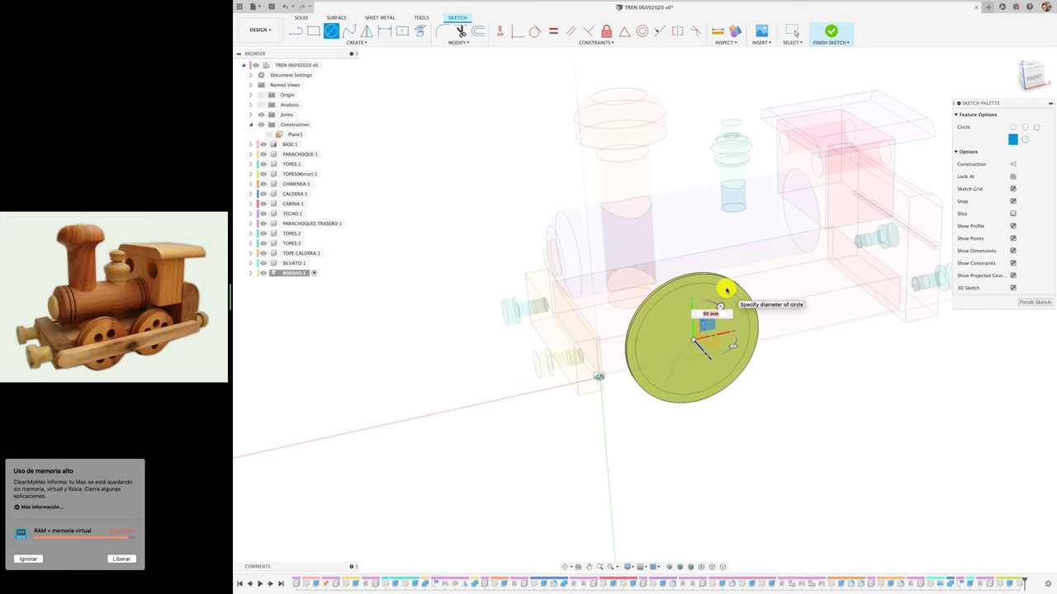
key("Tab")
key("Return")
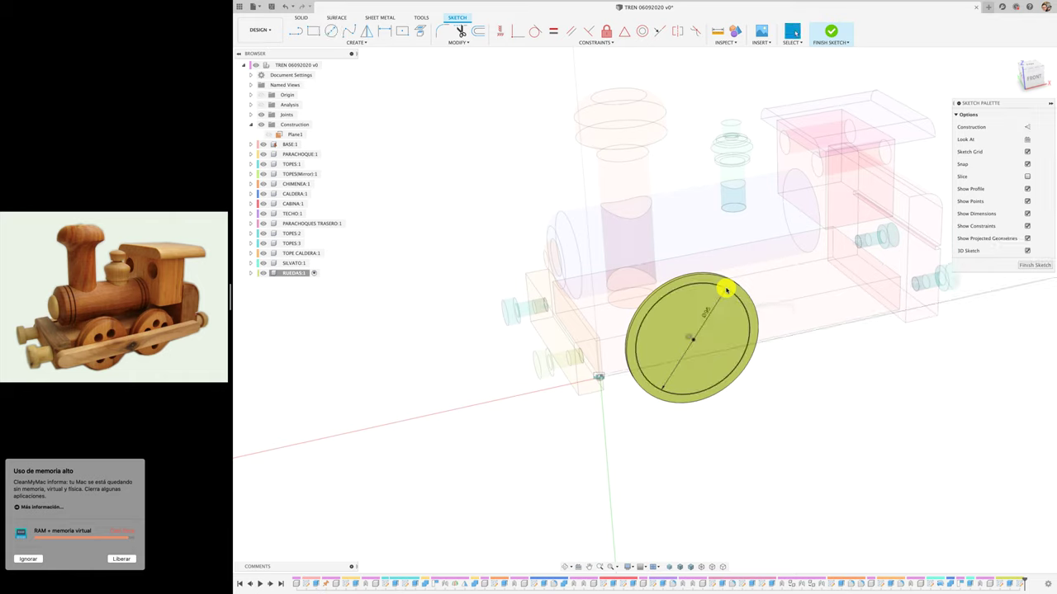
Extrude the 95 mm circle 7 mm and join it to the wheel
key("e")
left_click(702, 311)
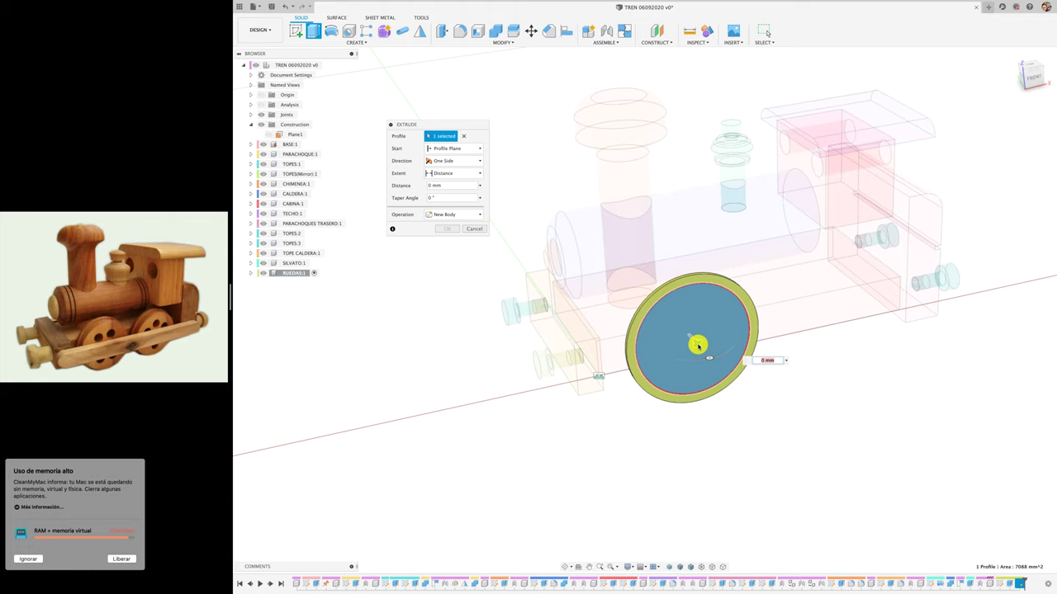
type("8")
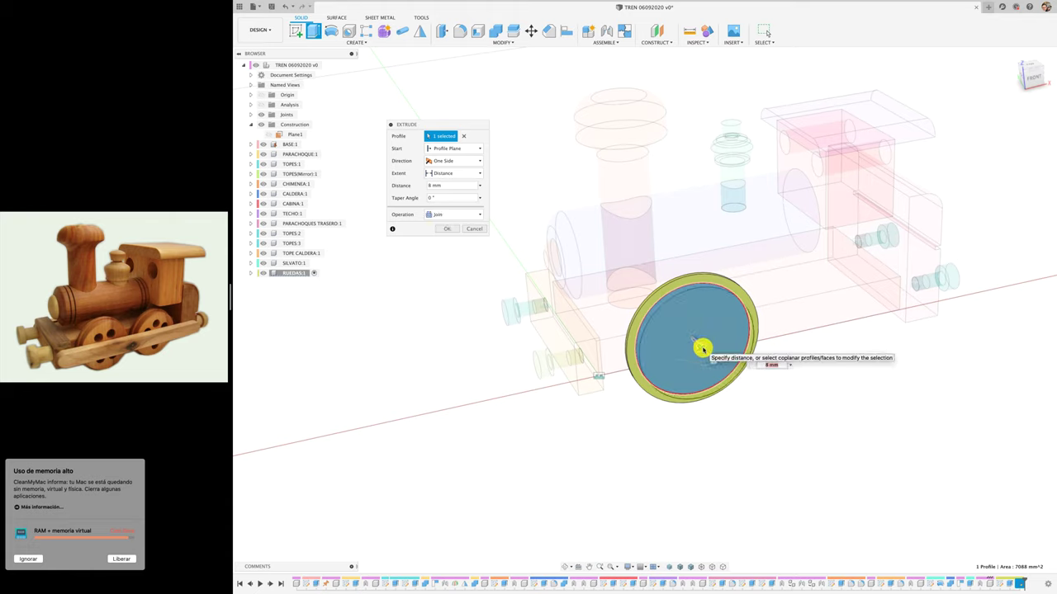
left_click(446, 228)
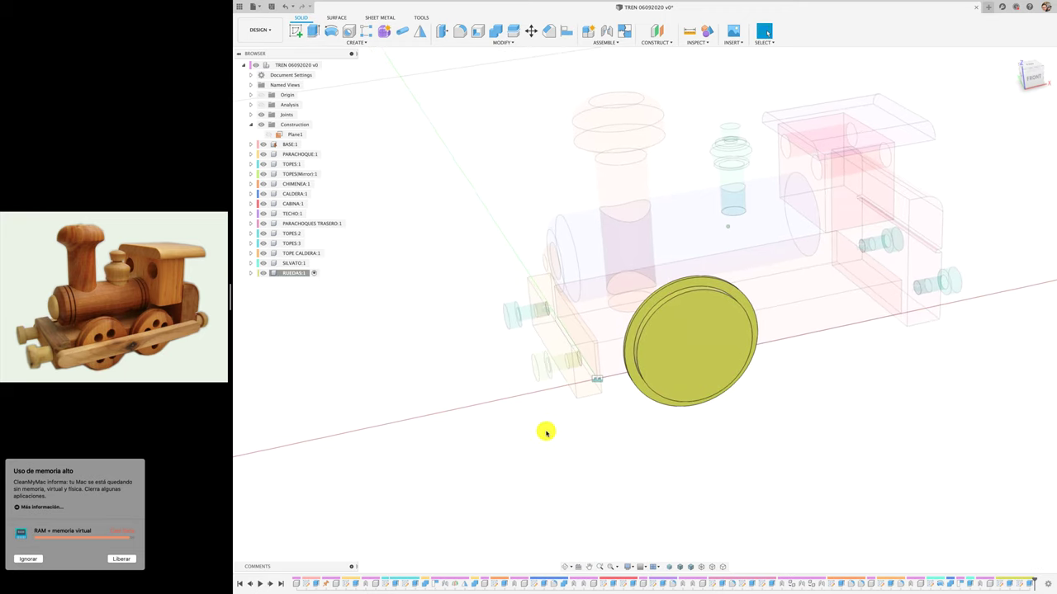
scroll(545, 432, "left", 5, "shift")
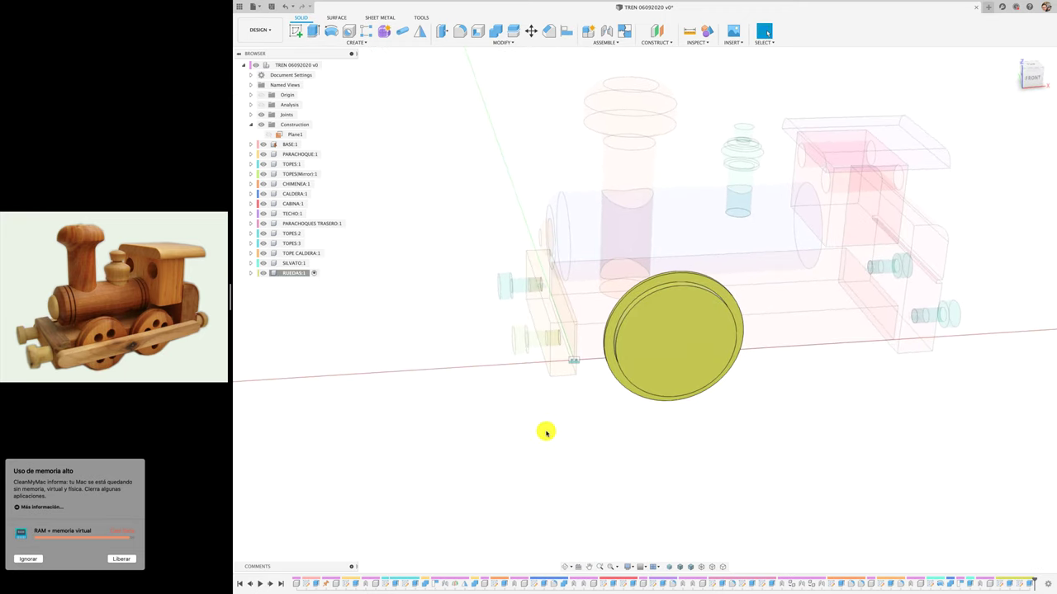
Sketch a 20 mm circle at the centre of the wheel face
left_click(297, 32)
left_click(653, 361)
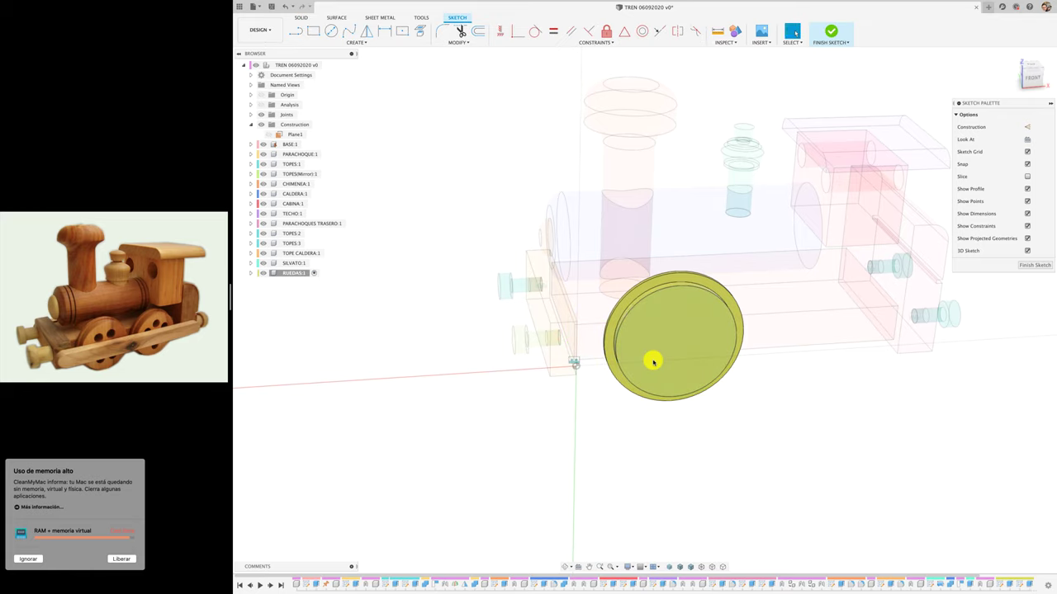
left_click(331, 31)
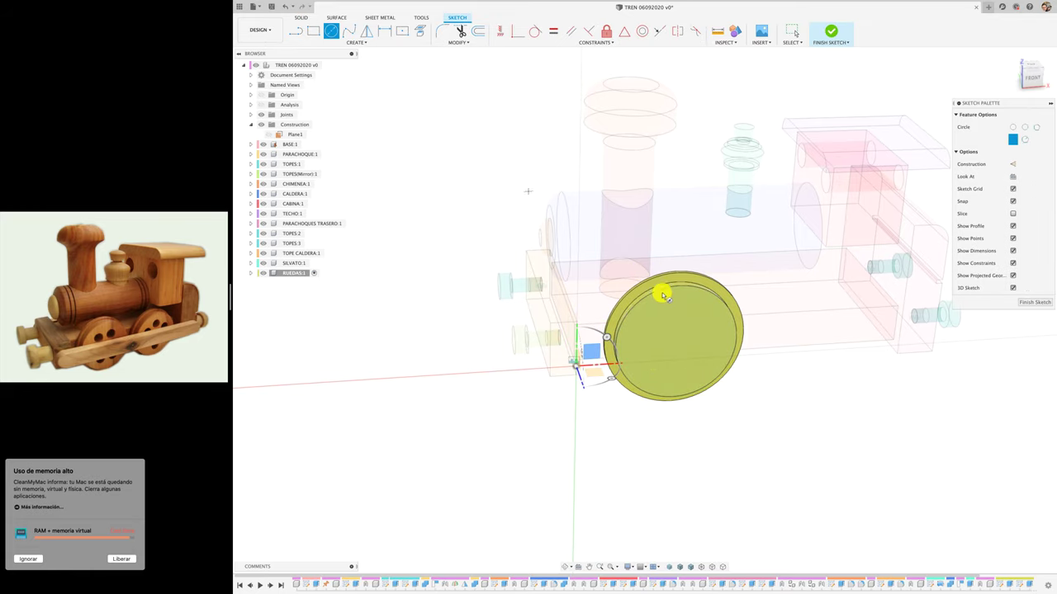
left_click(676, 344)
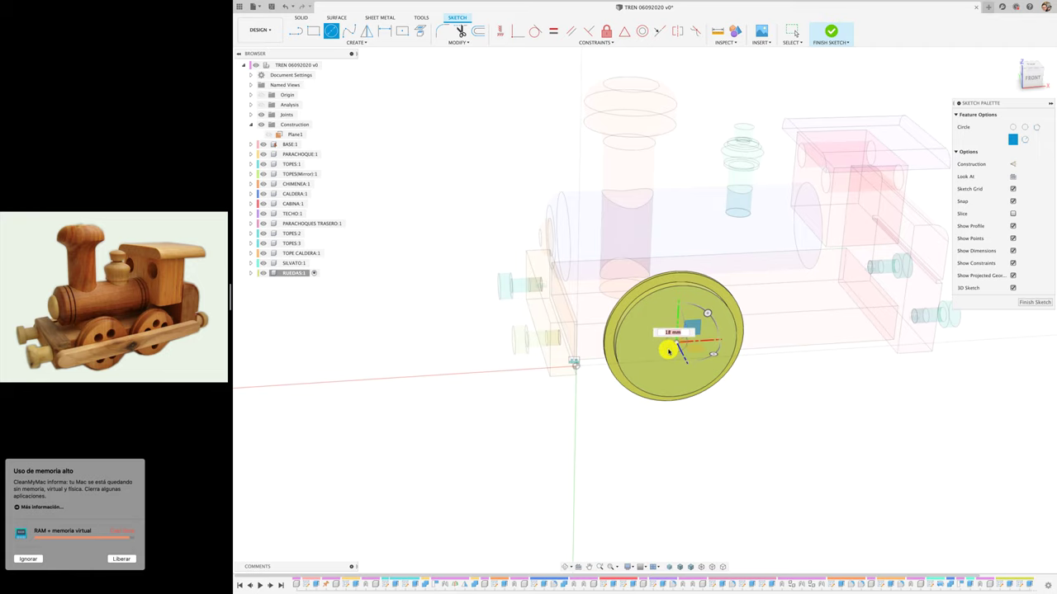
left_click(1031, 76)
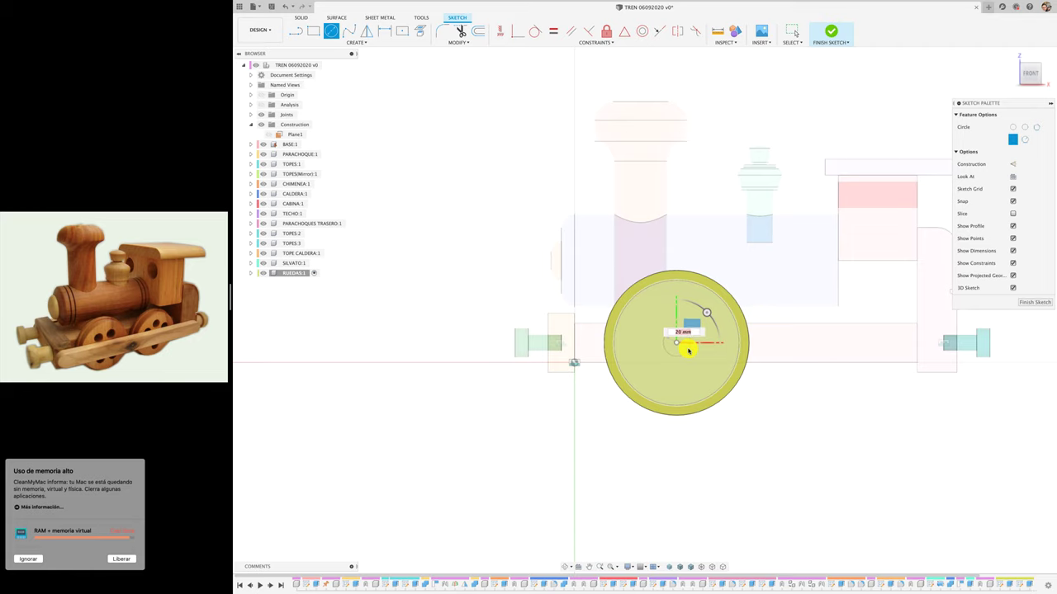
type("18")
type("2")
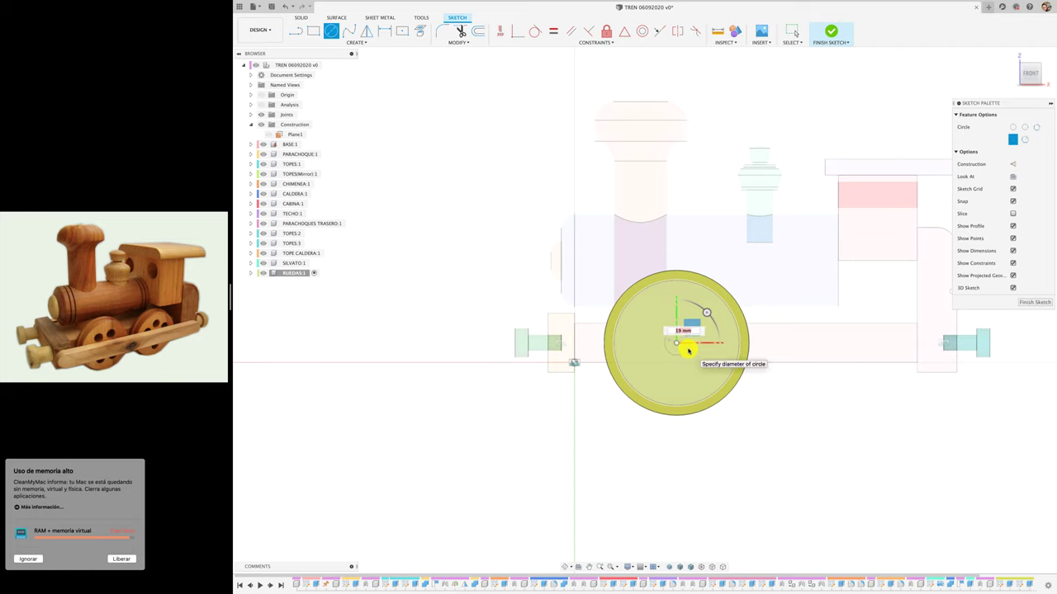
type("0")
key("Return")
key("Escape")
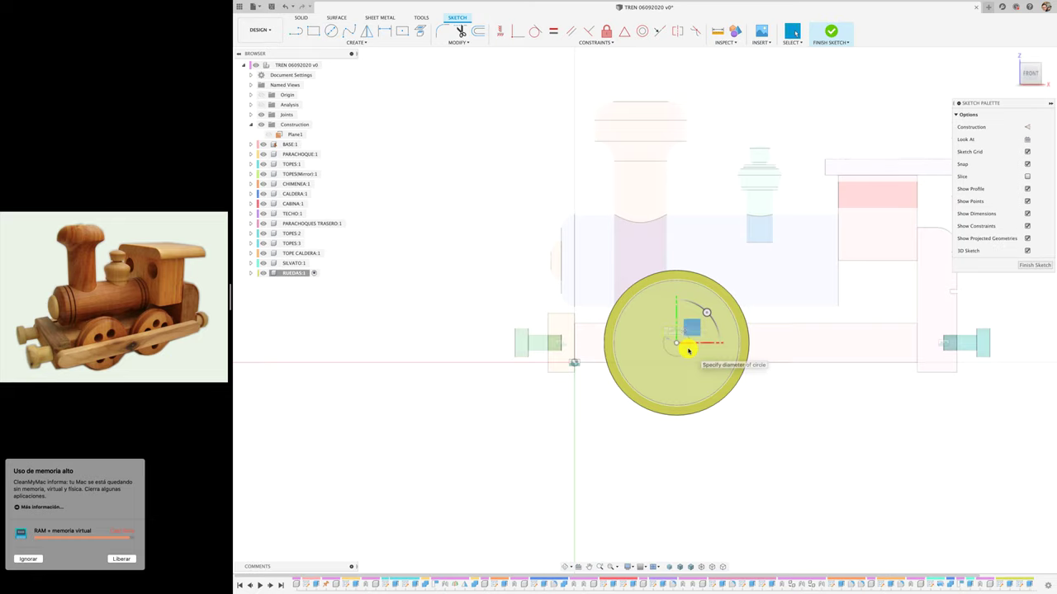
middle_click_drag(632, 440, 633, 446, "shift")
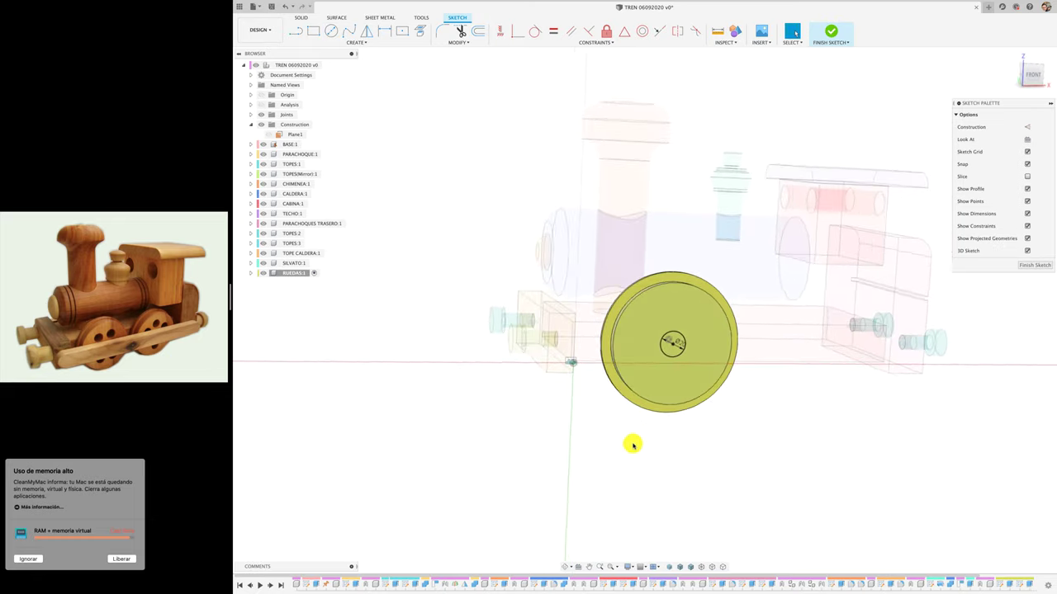
Extrude the small circle as a cut through the wheel to form the axle hole
key("e")
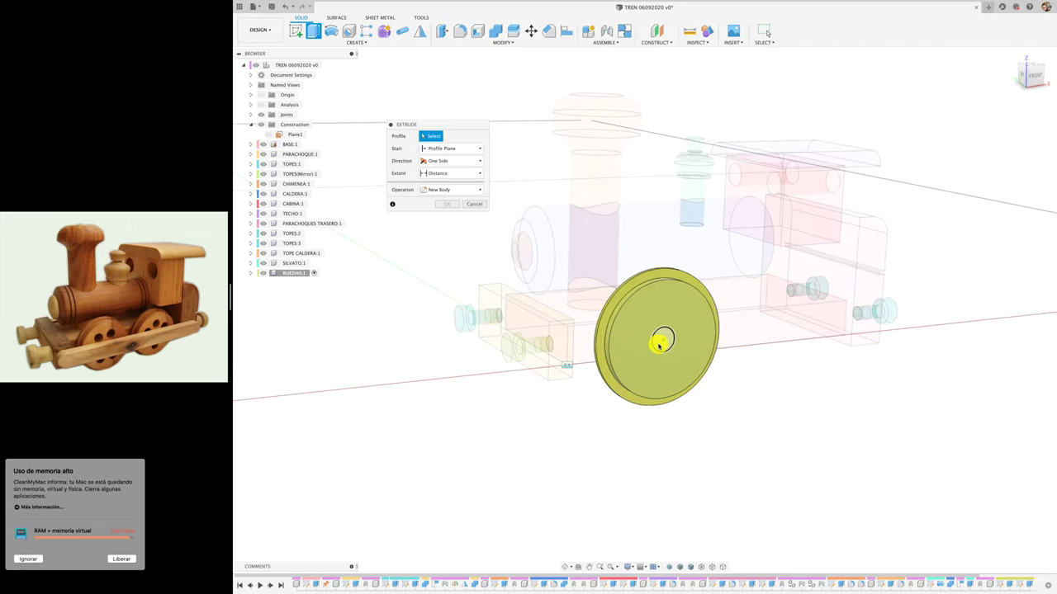
left_click(663, 338)
left_click_drag(650, 335, 497, 272)
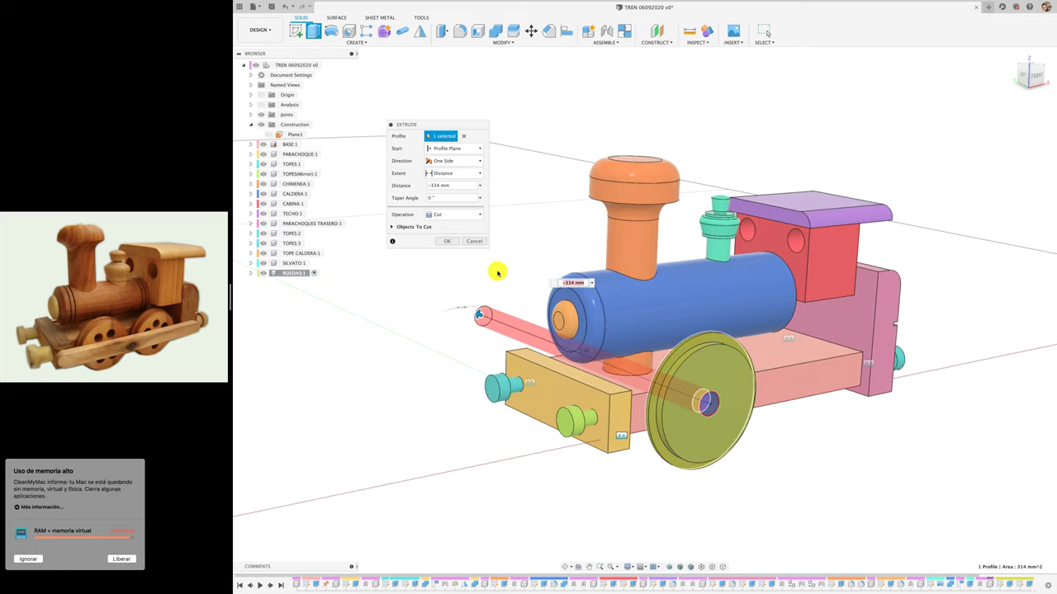
key("Return")
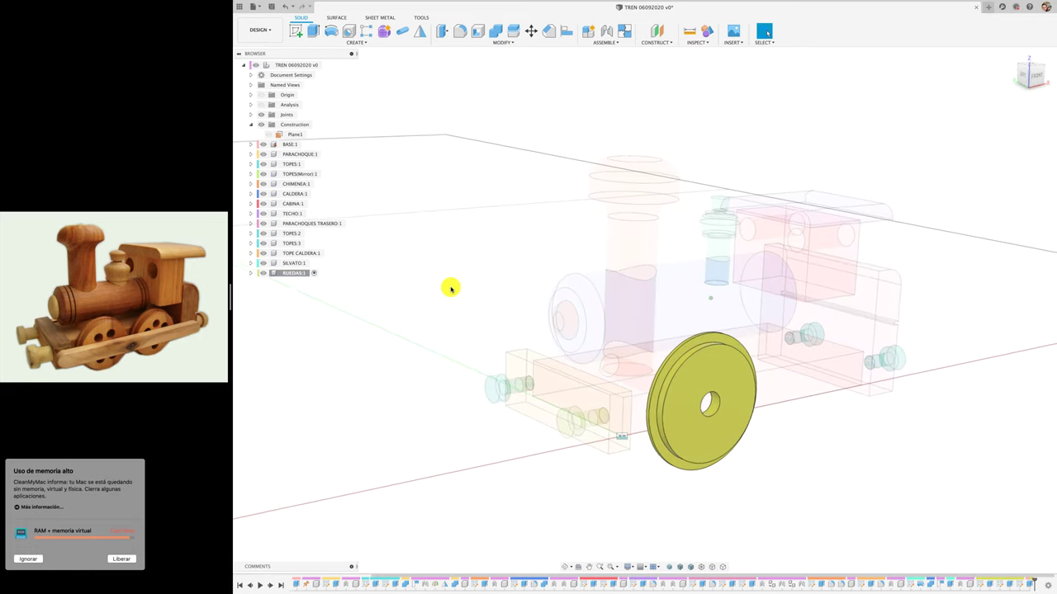
scroll(448, 288, "down", 5, "shift")
Start a sketch on the wheel's front face and draw a 60 mm circle centred on the axle hole
scroll(742, 446, "down", 3, "shift")
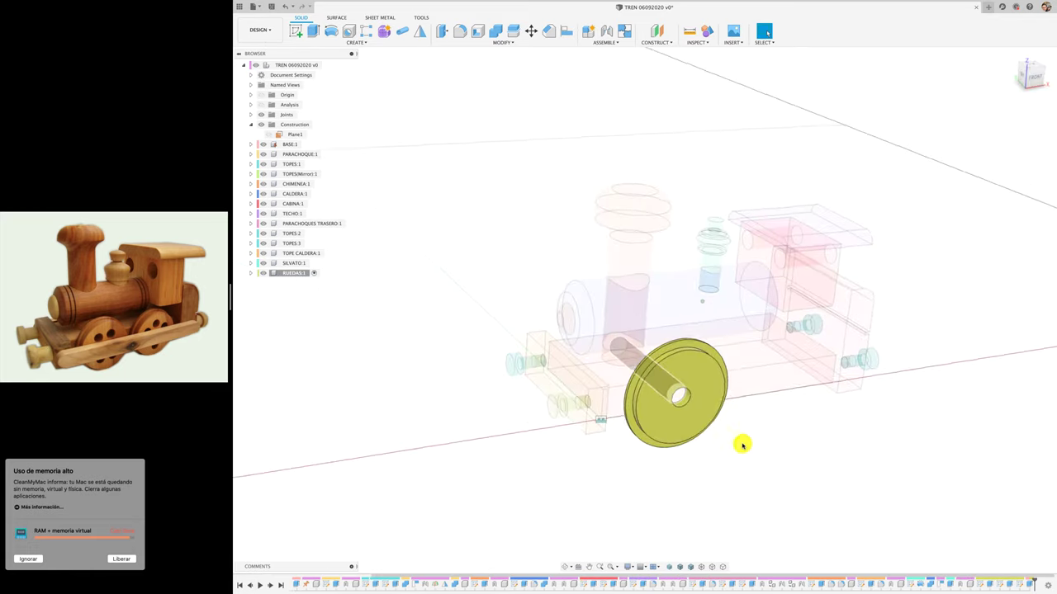
scroll(742, 446, "down", 2, "shift")
scroll(742, 445, "down", 2, "shift")
scroll(742, 446, "down", 2, "shift")
scroll(742, 446, "down", 3, "shift")
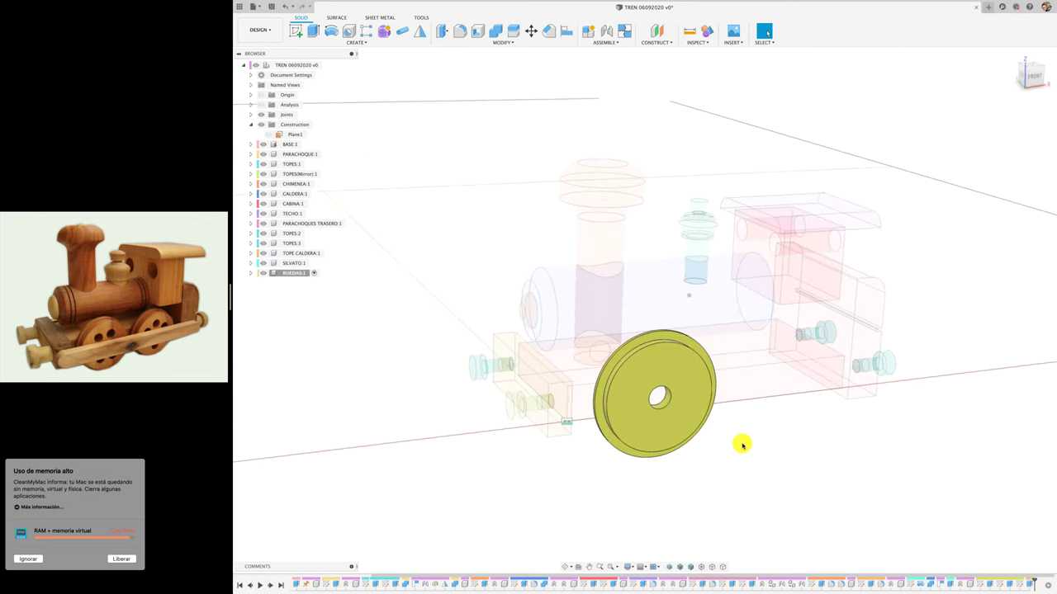
scroll(742, 446, "down", 3, "shift")
left_click(299, 35)
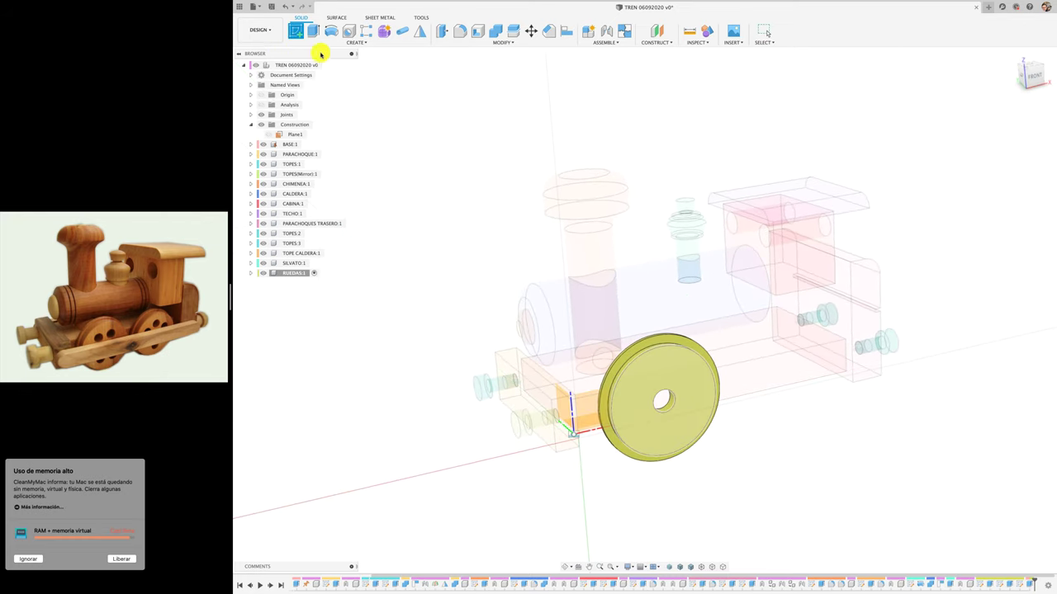
left_click(690, 370)
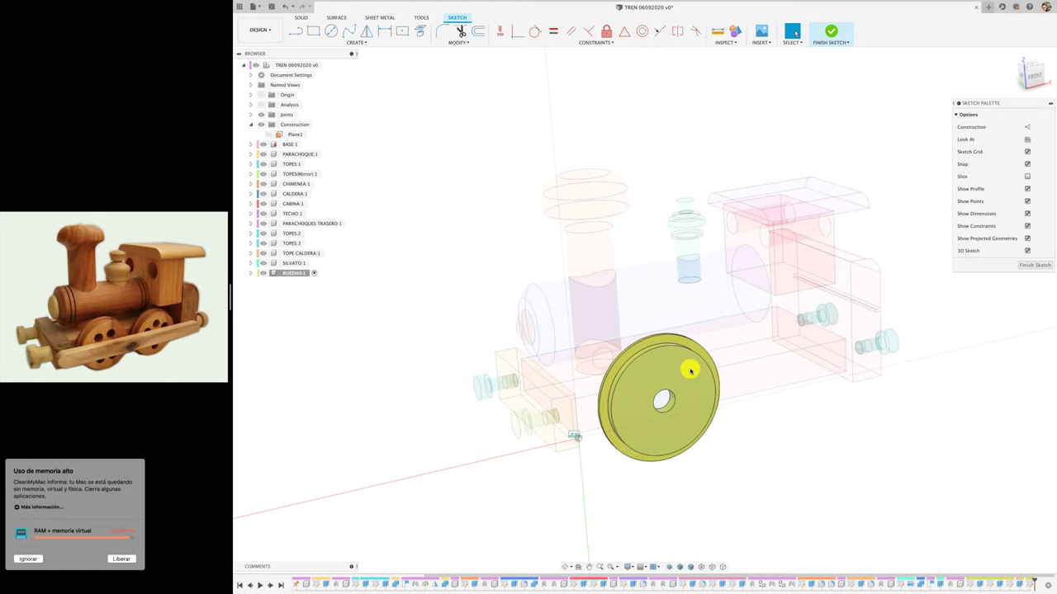
left_click(1032, 76)
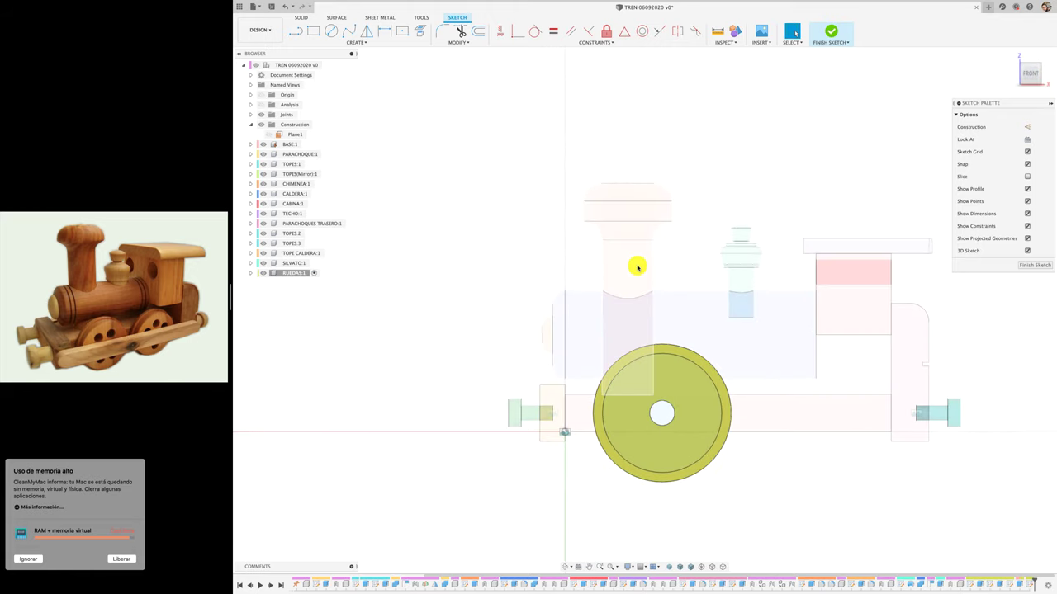
scroll(611, 244, "up", 2)
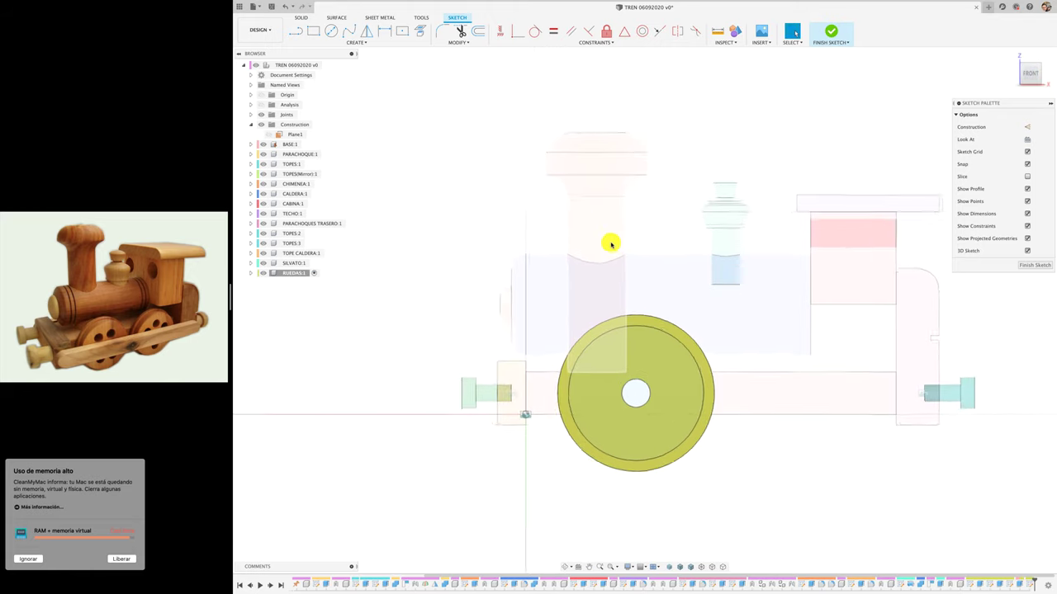
left_click(331, 31)
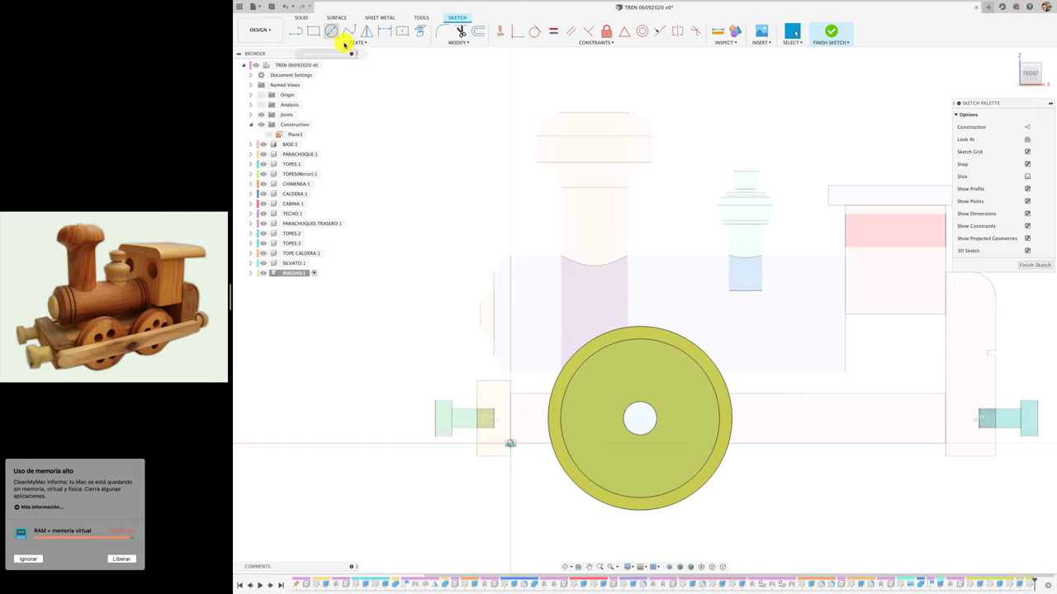
left_click(640, 418)
type("40")
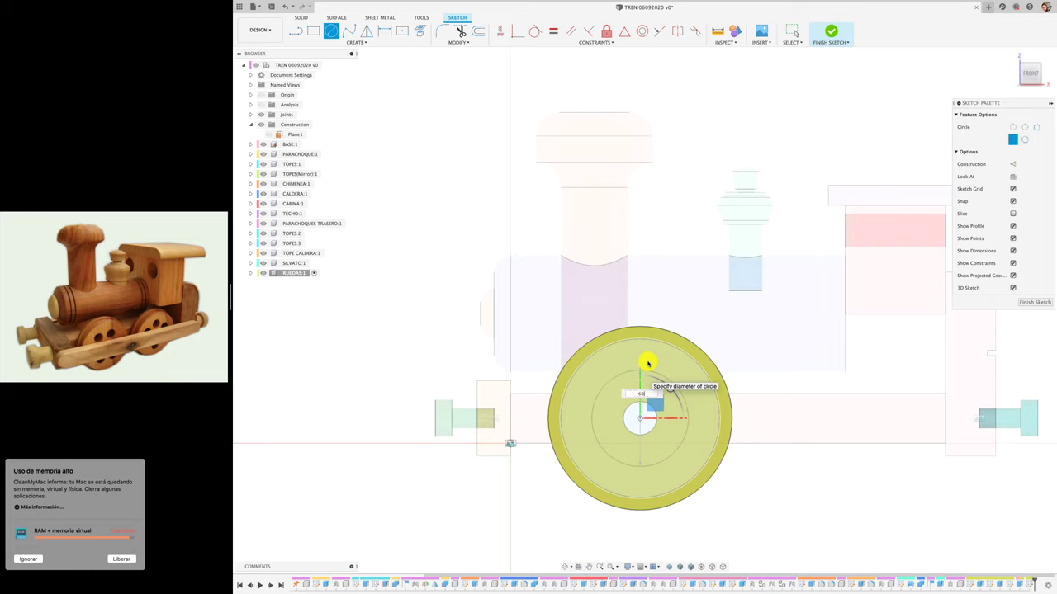
key("Return")
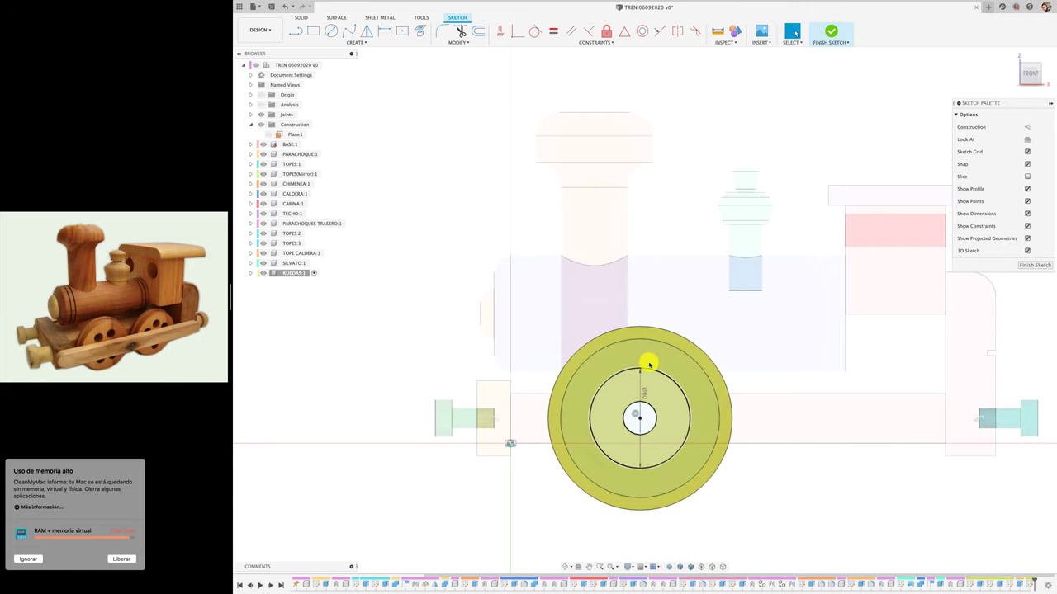
Make the 60 mm circle construction geometry and begin a small circle at its top
left_click(660, 376)
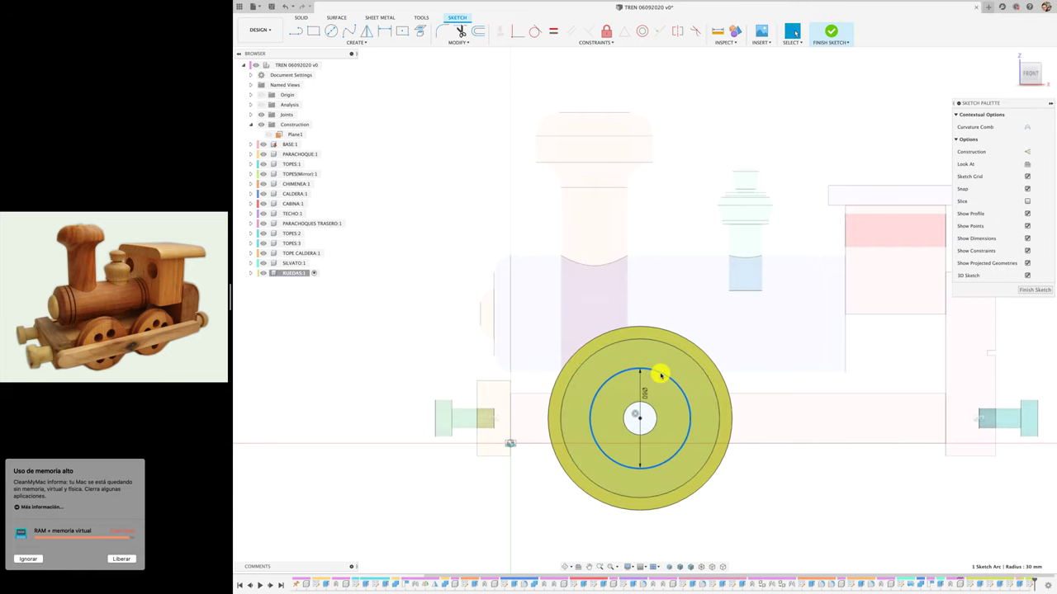
left_click(1026, 151)
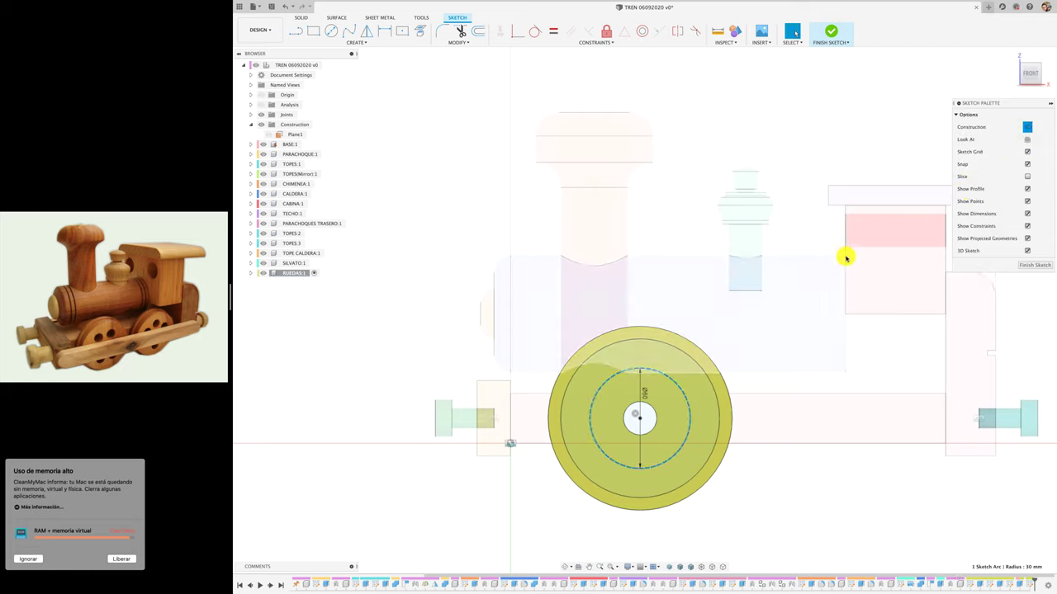
left_click(332, 31)
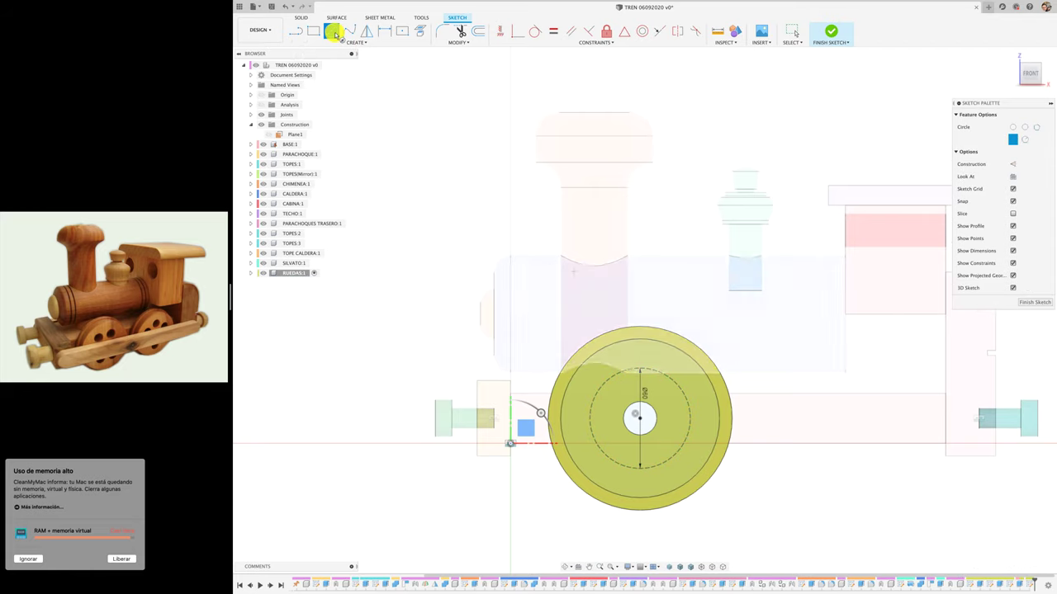
left_click(640, 369)
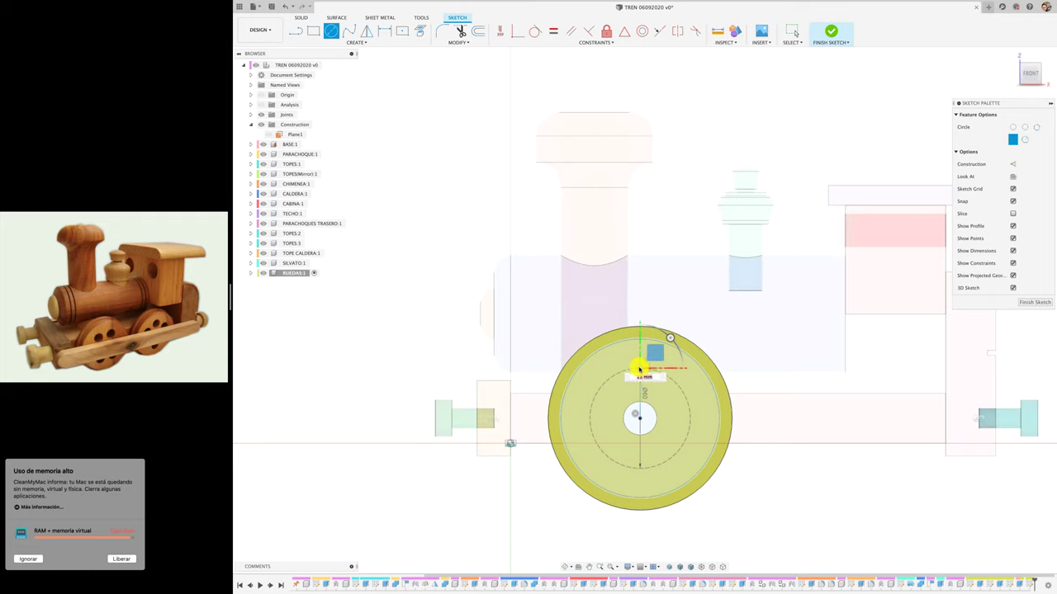
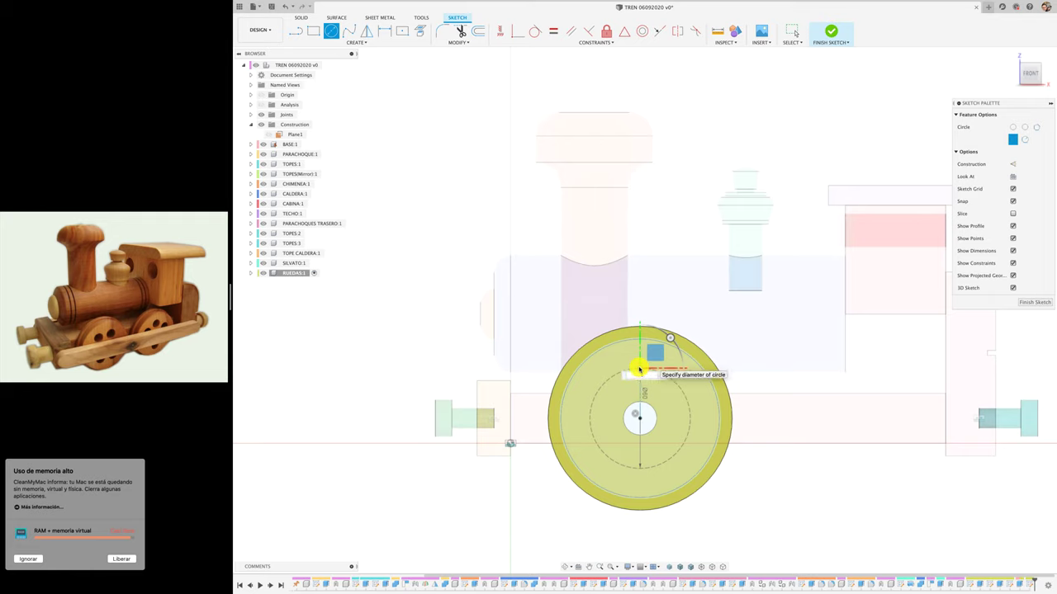
Make a circular pattern of five copies of the small circle around the wheel's centre
key("Return")
key("Escape")
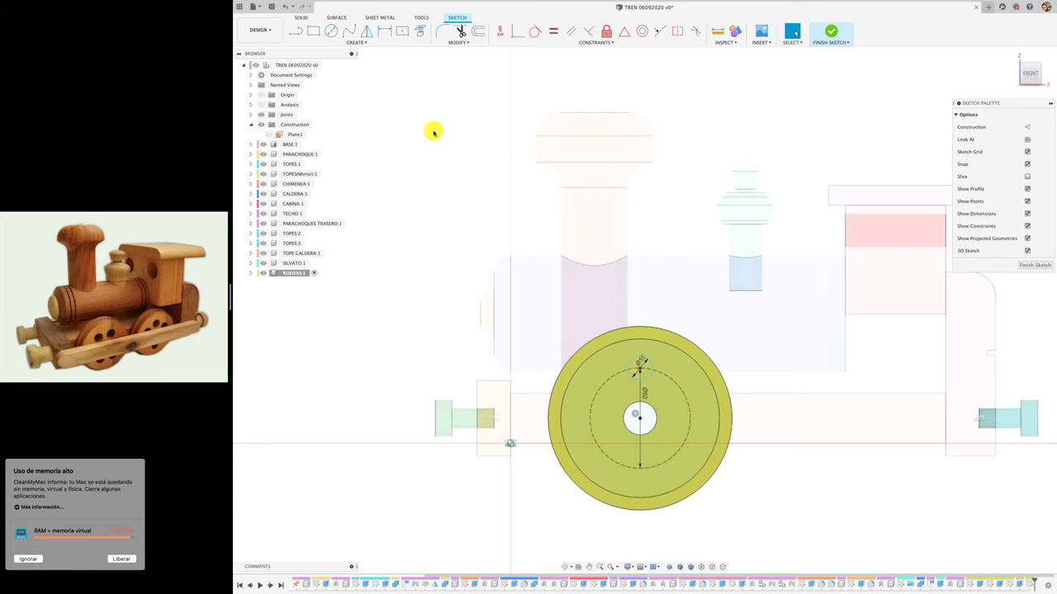
left_click(357, 44)
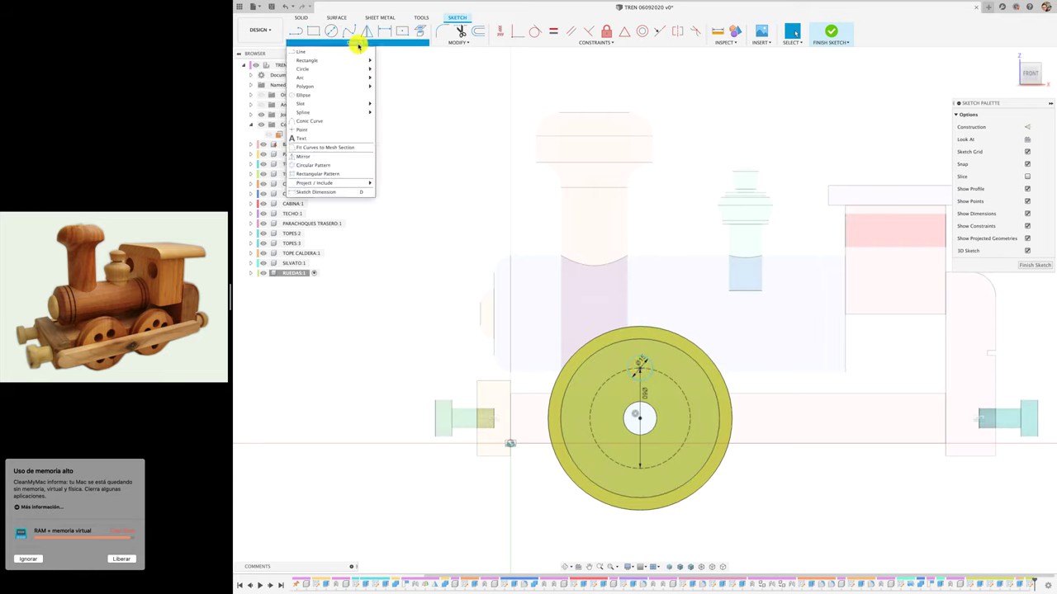
left_click(320, 168)
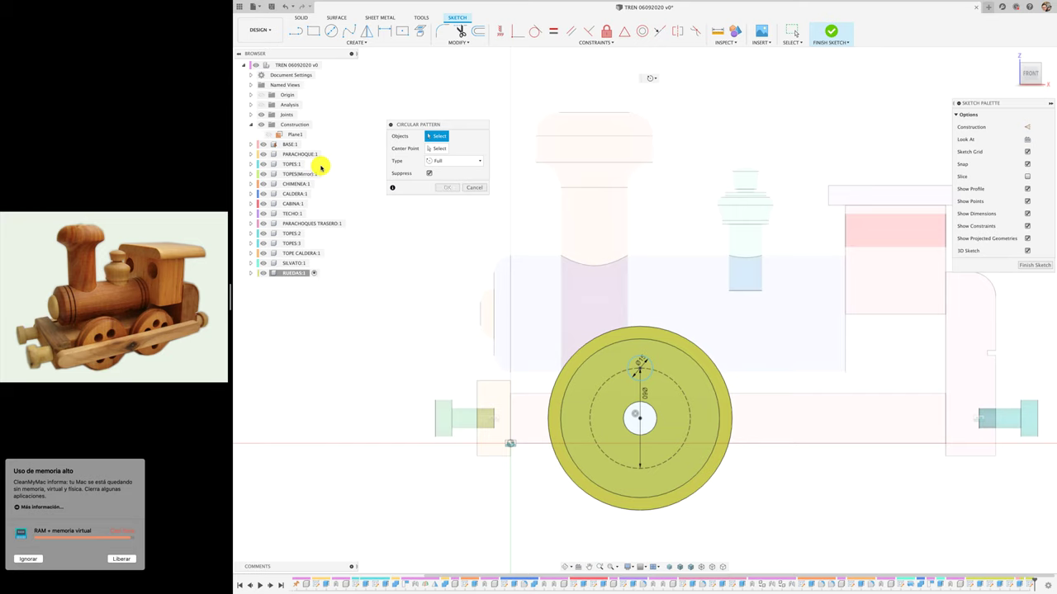
left_click(642, 363)
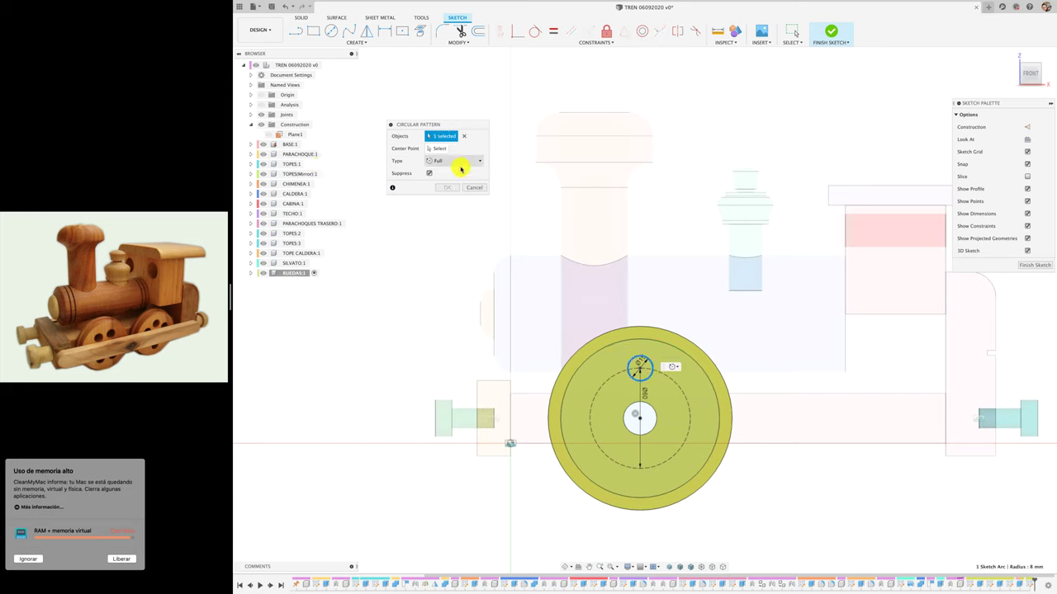
left_click(439, 148)
left_click(652, 409)
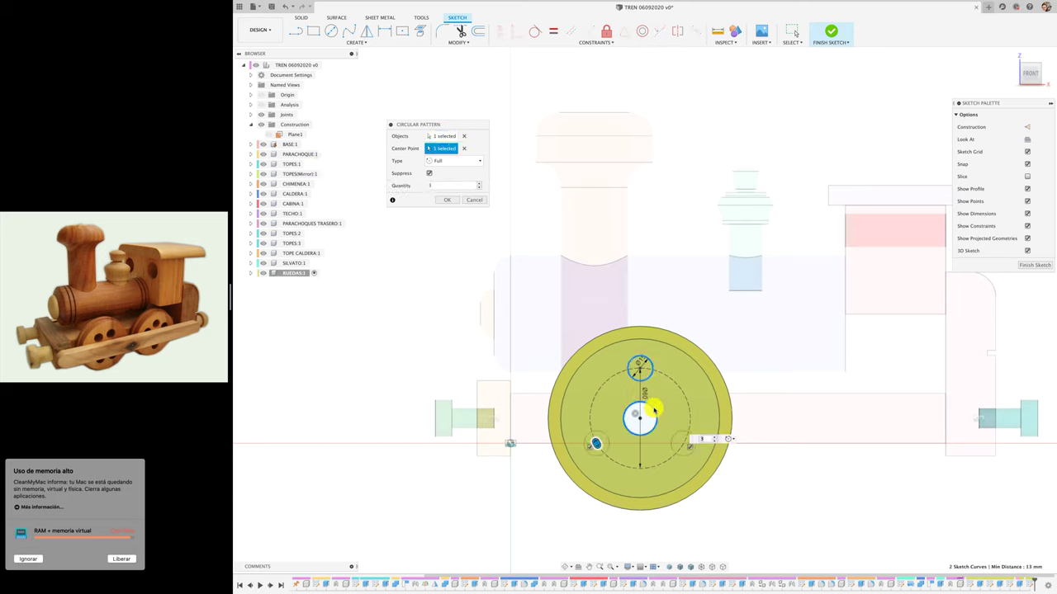
key("Up")
key("Up")
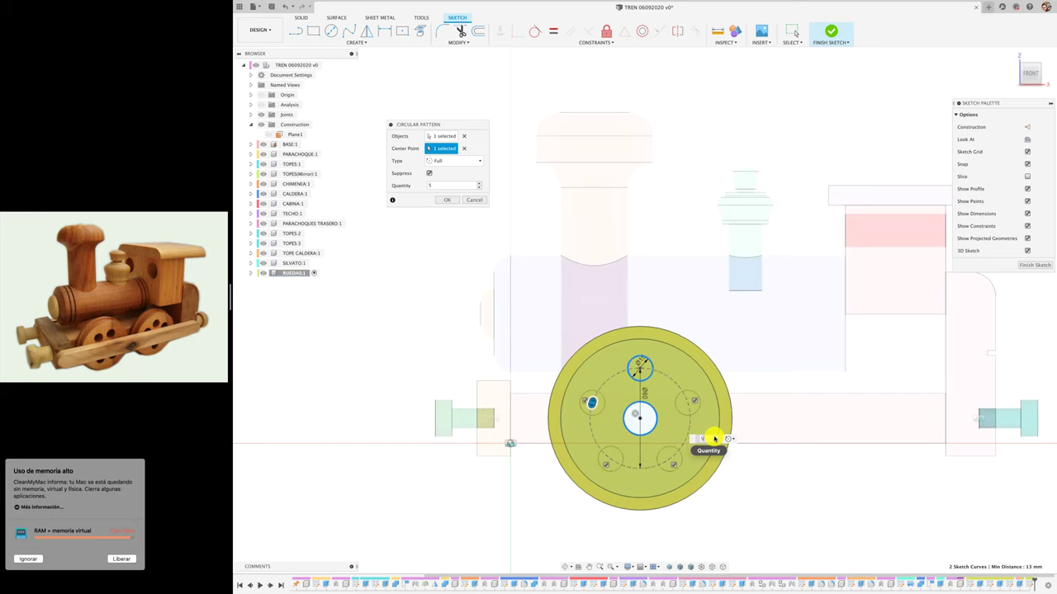
left_click(446, 201)
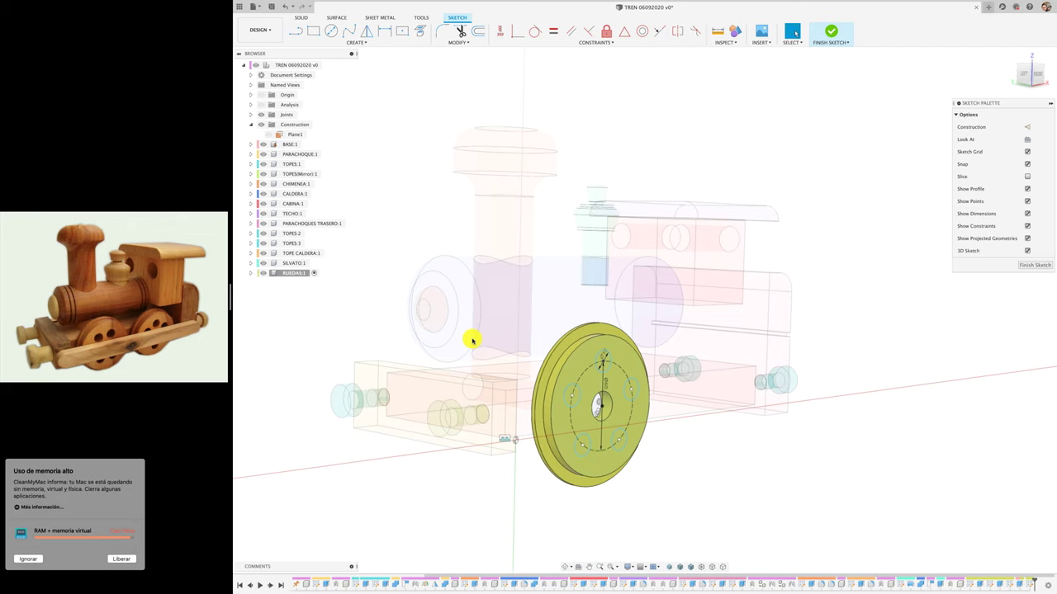
Extrude the five hole profiles -10 mm as a cut through the wheel, then reactivate the train
key("e")
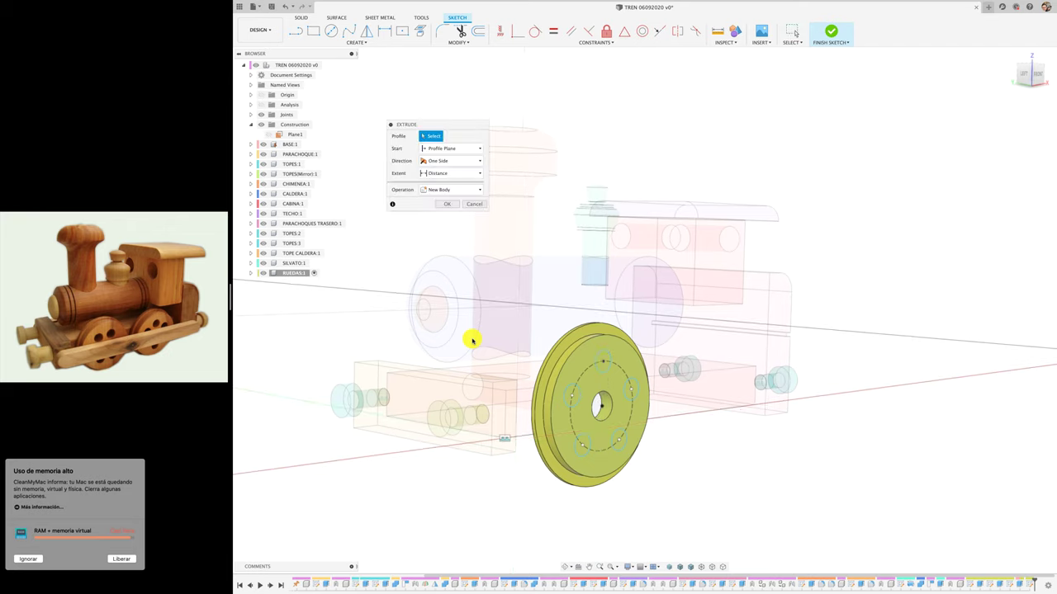
left_click(604, 360)
left_click(571, 396)
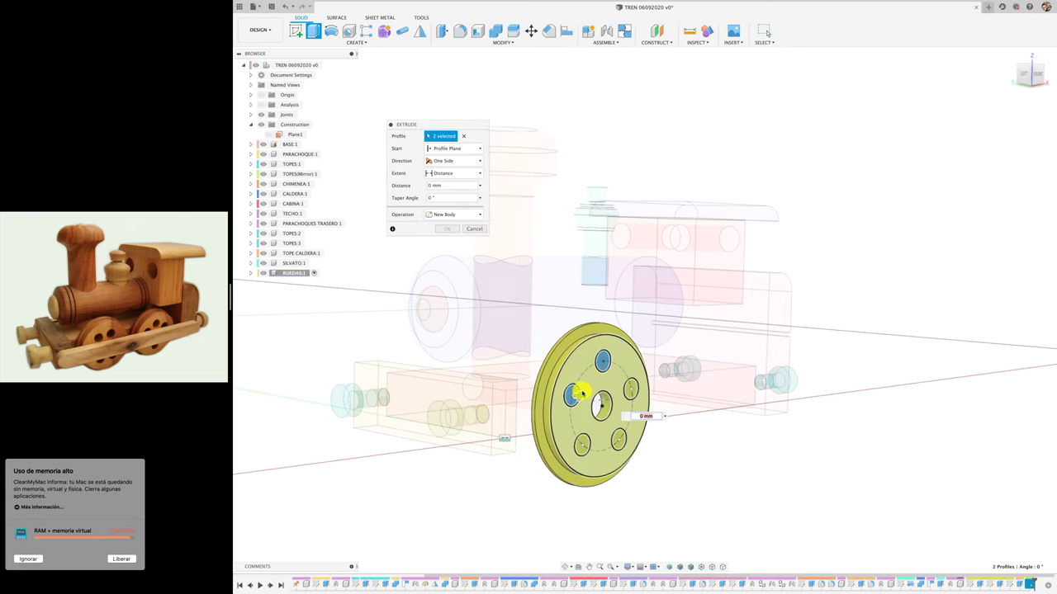
left_click(630, 389)
left_click(620, 439)
left_click(586, 444)
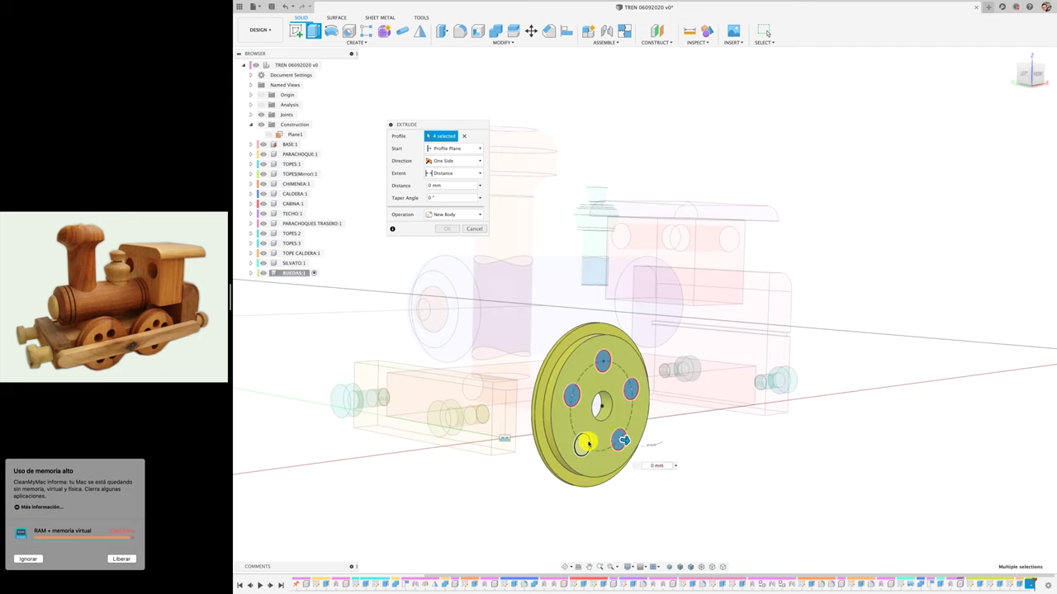
left_click_drag(589, 446, 568, 443)
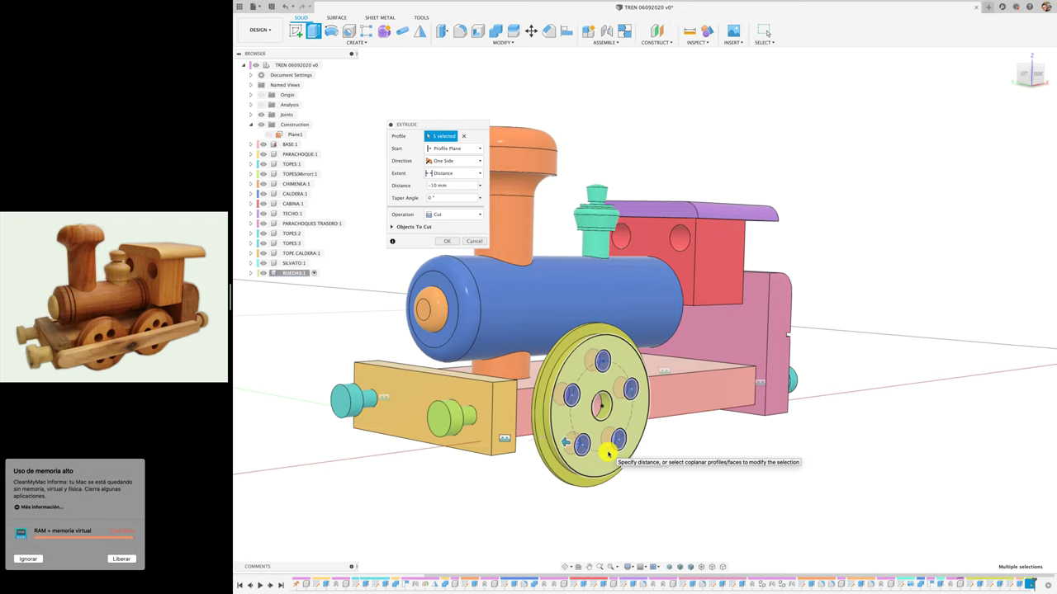
key("Return")
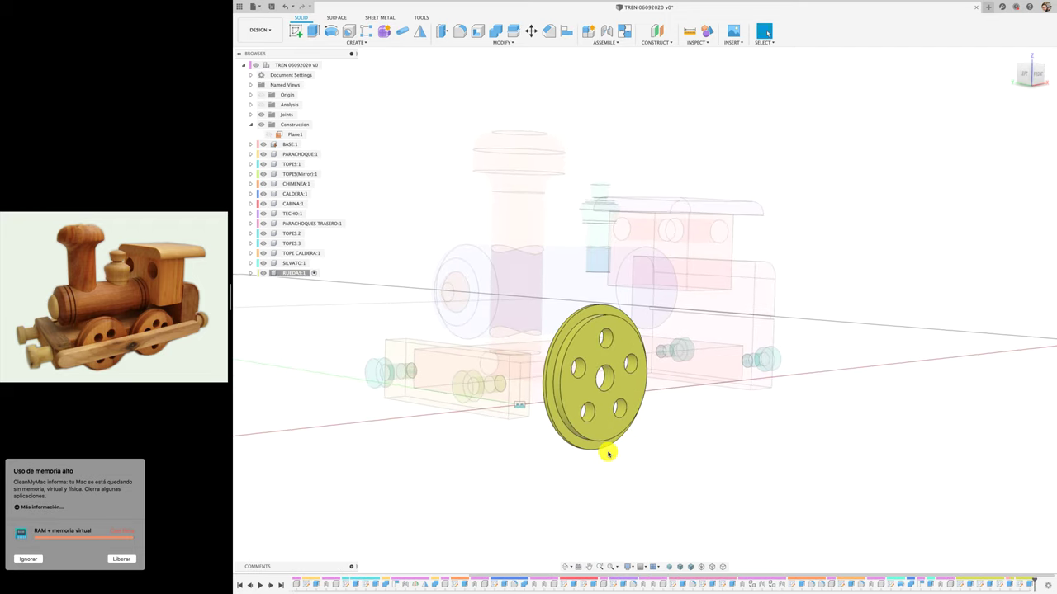
left_click(328, 64)
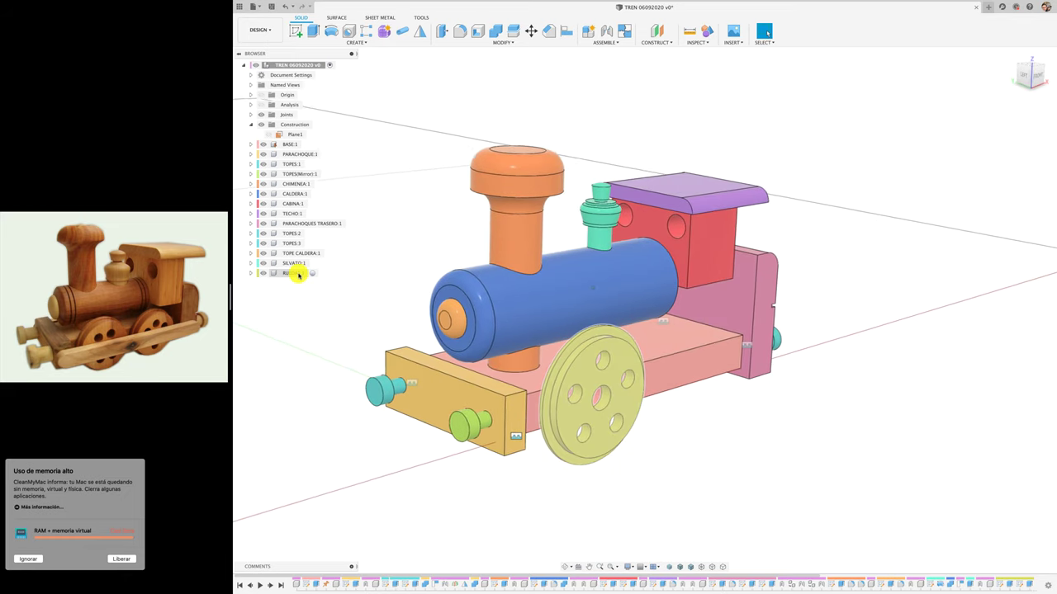
Copy and paste wheel RUEDAS:1, moving the copy 120 mm along X behind the first wheel
left_click(296, 273)
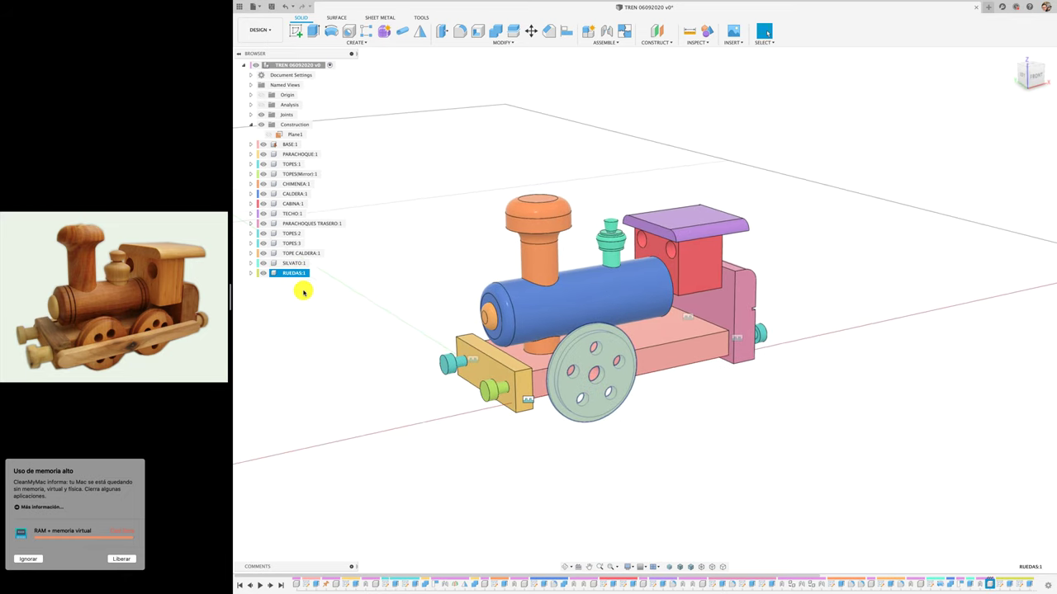
key("ctrl+c")
key("ctrl+v")
mouse_move(537, 350)
left_mouse_down()
mouse_move(613, 365)
mouse_move(695, 365)
left_mouse_up()
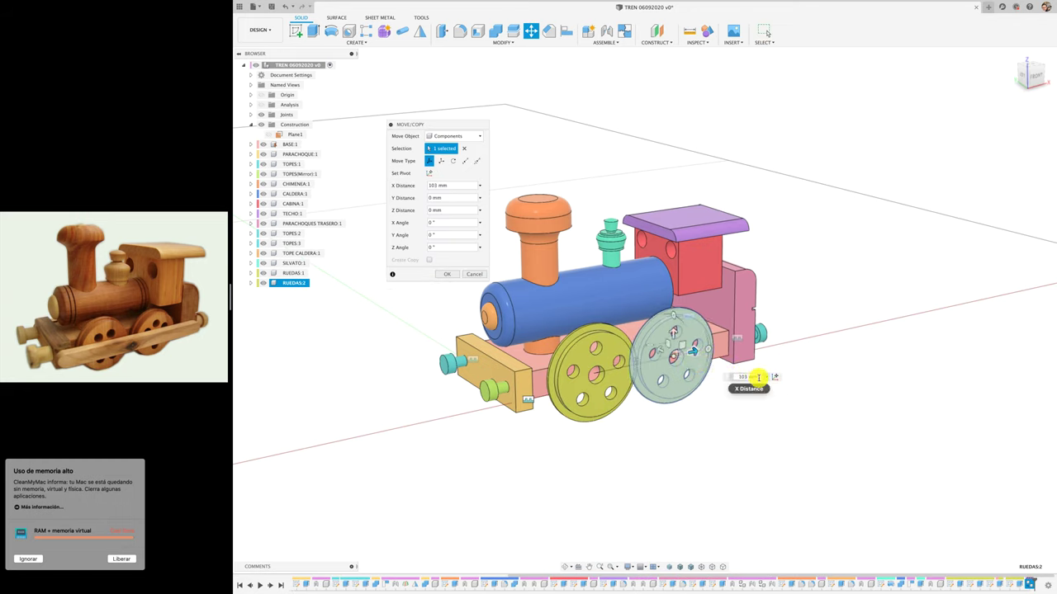
type("120")
key("Return")
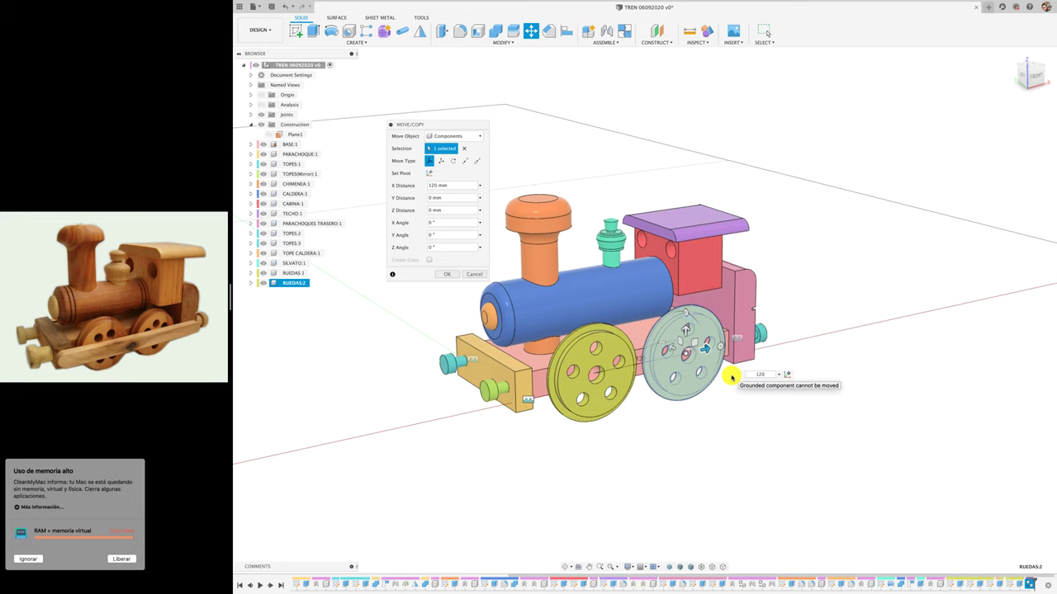
key("Return")
middle_click_drag(690, 473, 589, 401, "shift")
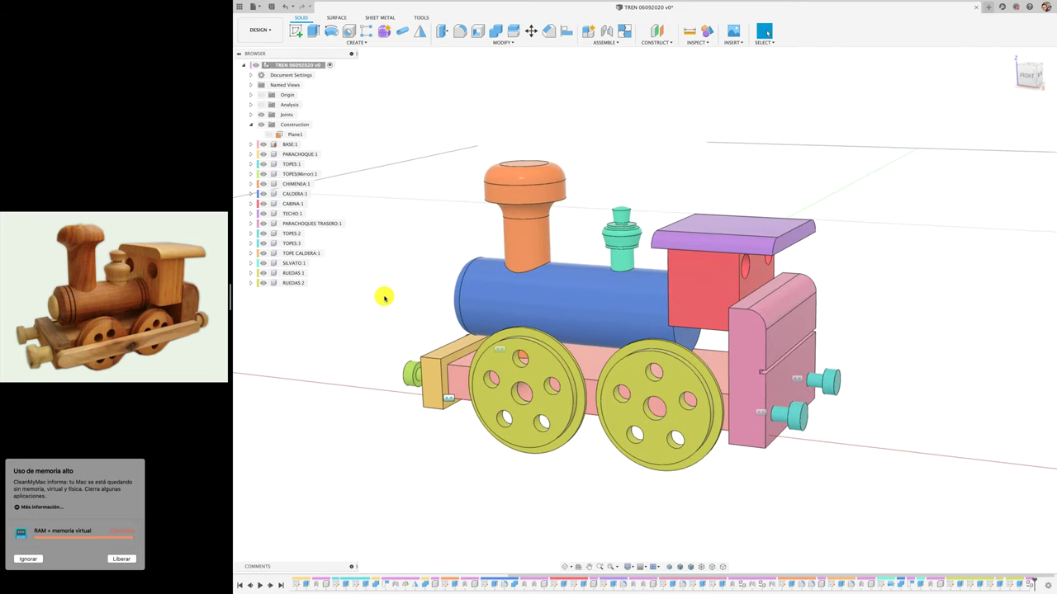
In BASE:1, project the rear wheel's centre circle and extrude it 588 mm as a cut
left_click(304, 145)
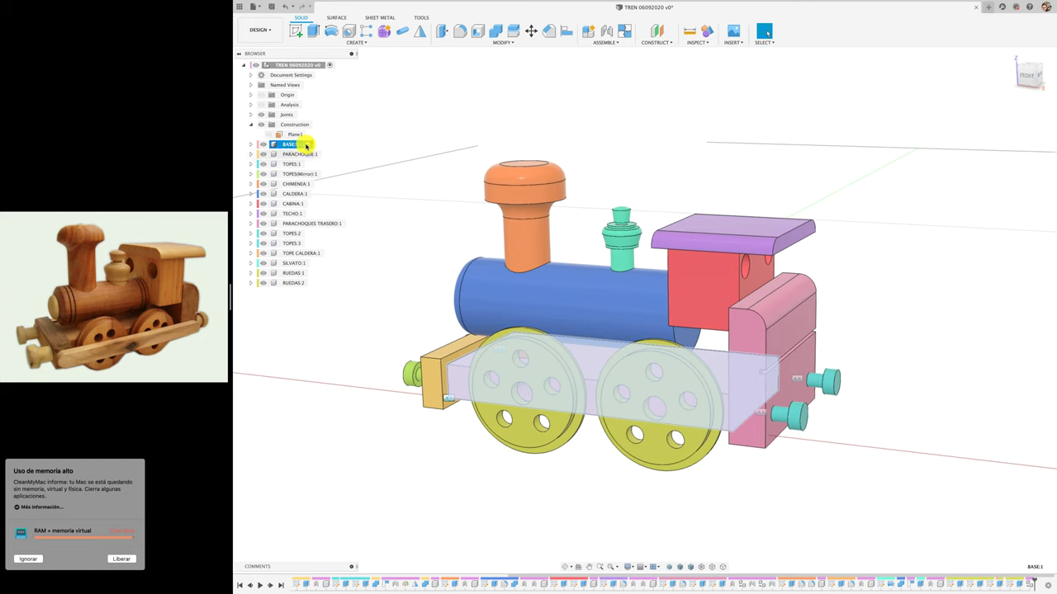
left_click(306, 144)
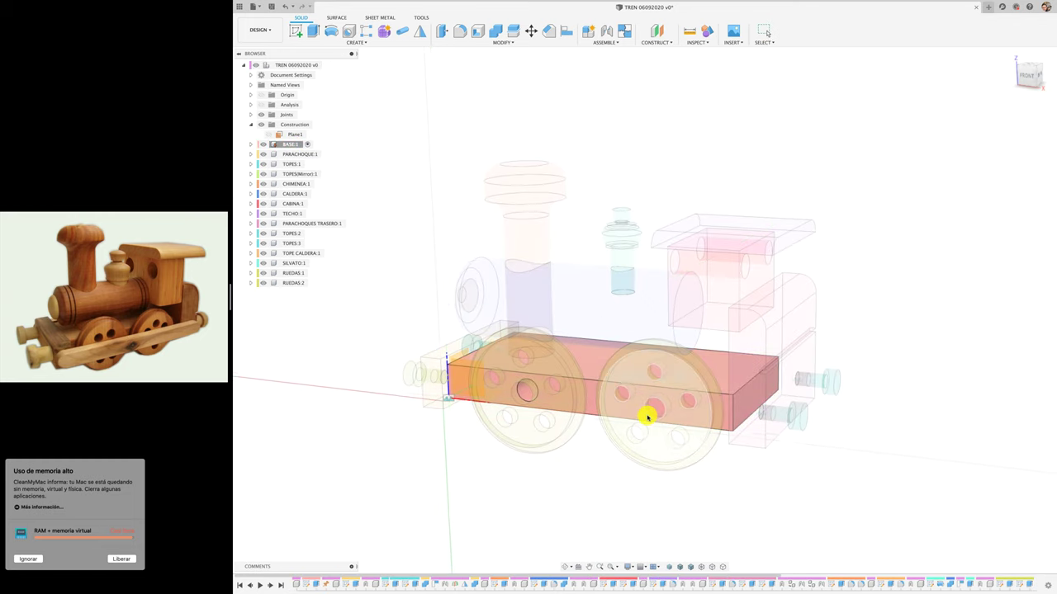
key("p")
left_click(648, 416)
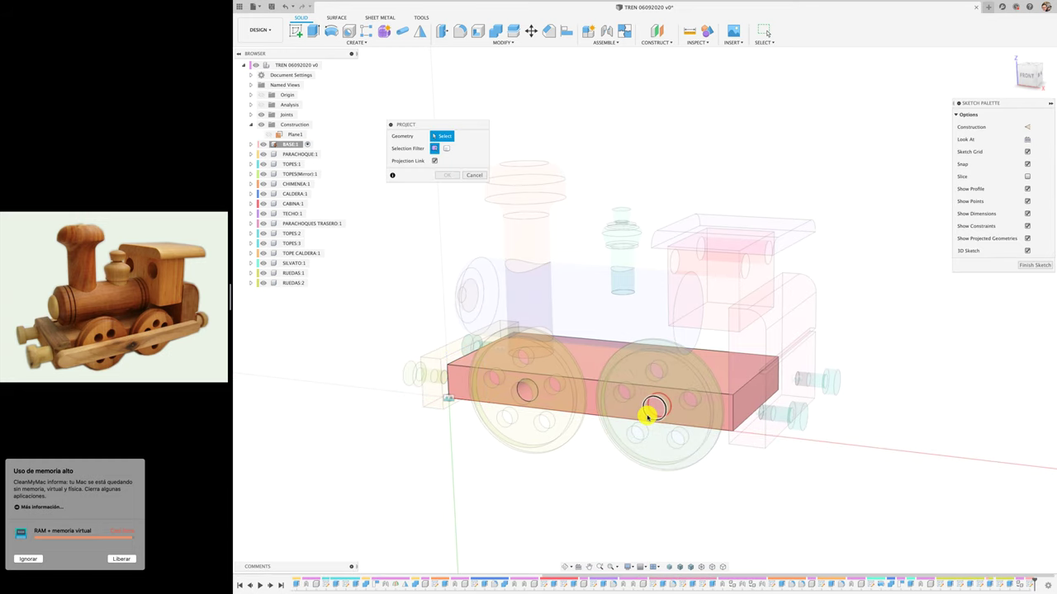
left_click(447, 175)
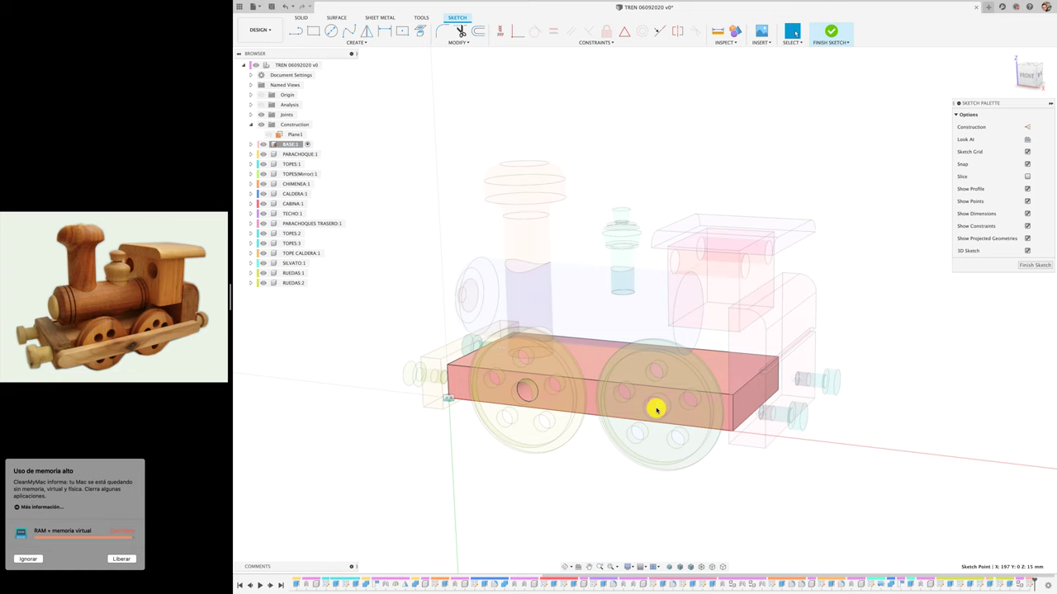
key("e")
left_click_drag(660, 402, 872, 295)
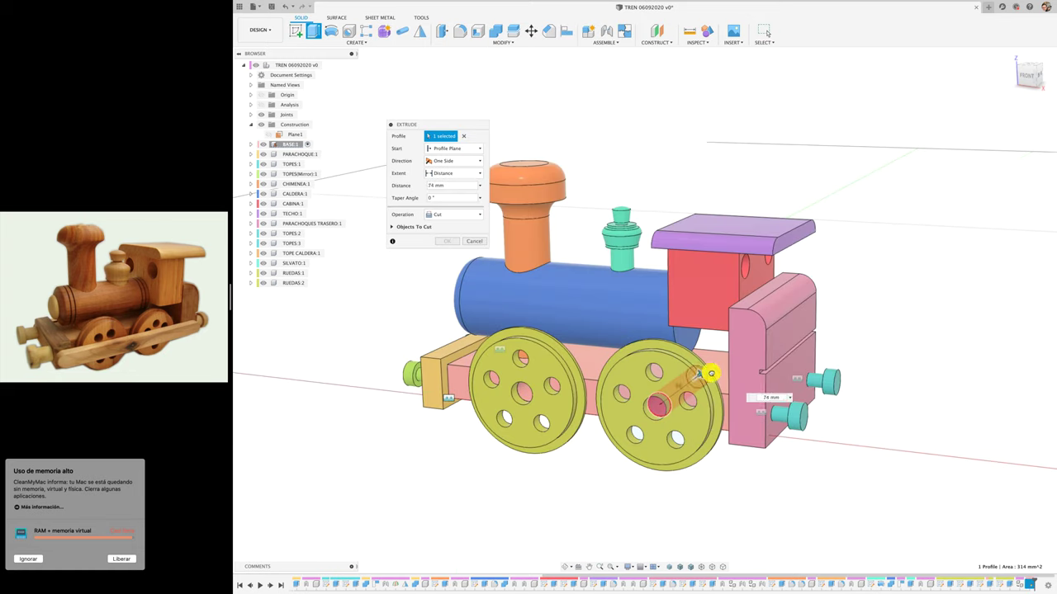
left_click(476, 244)
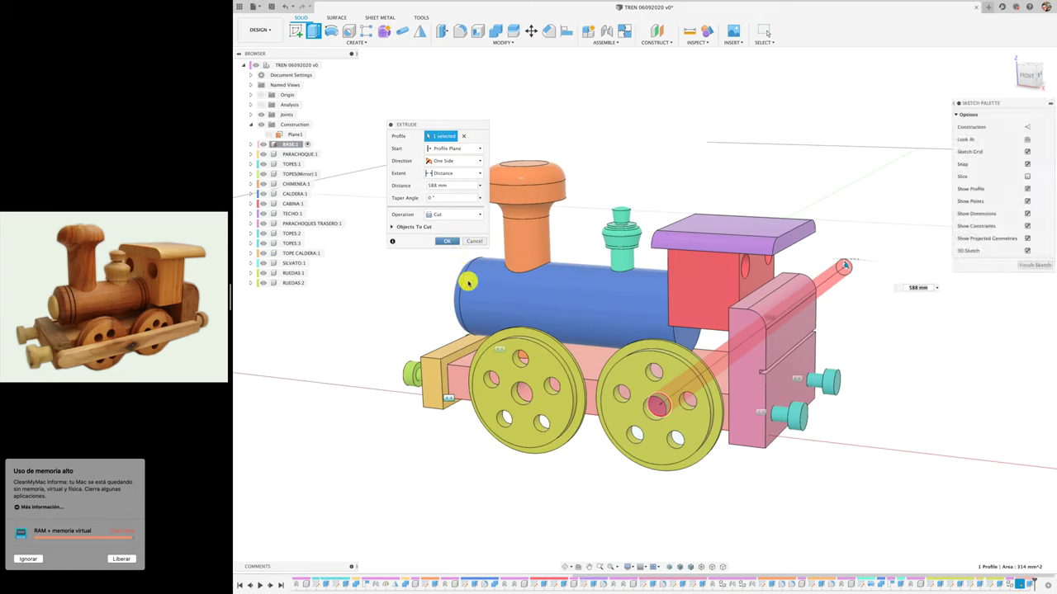
middle_click_drag(476, 304, 476, 306, "shift")
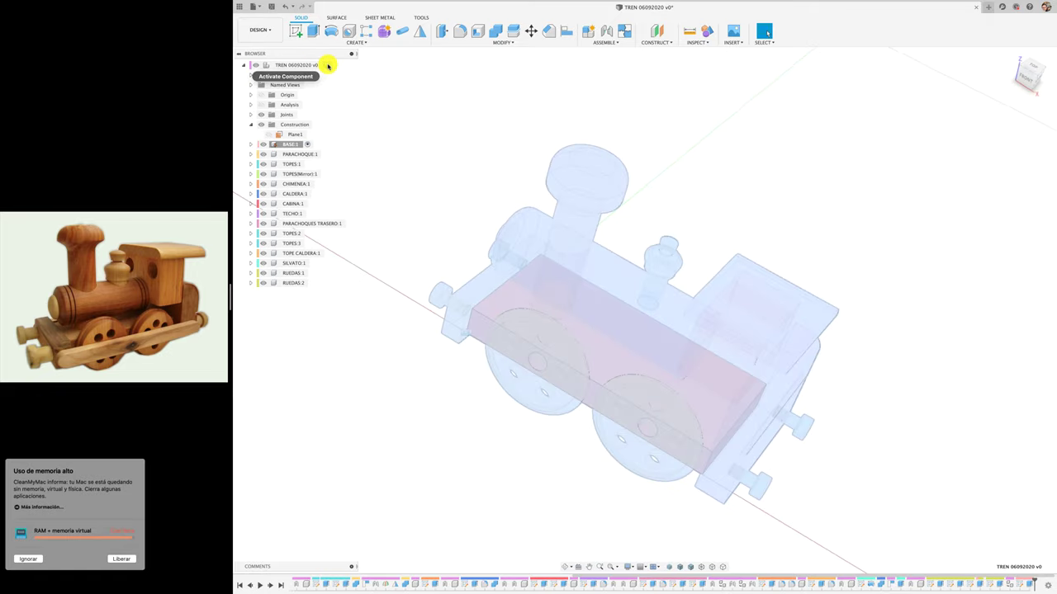
left_click(327, 66)
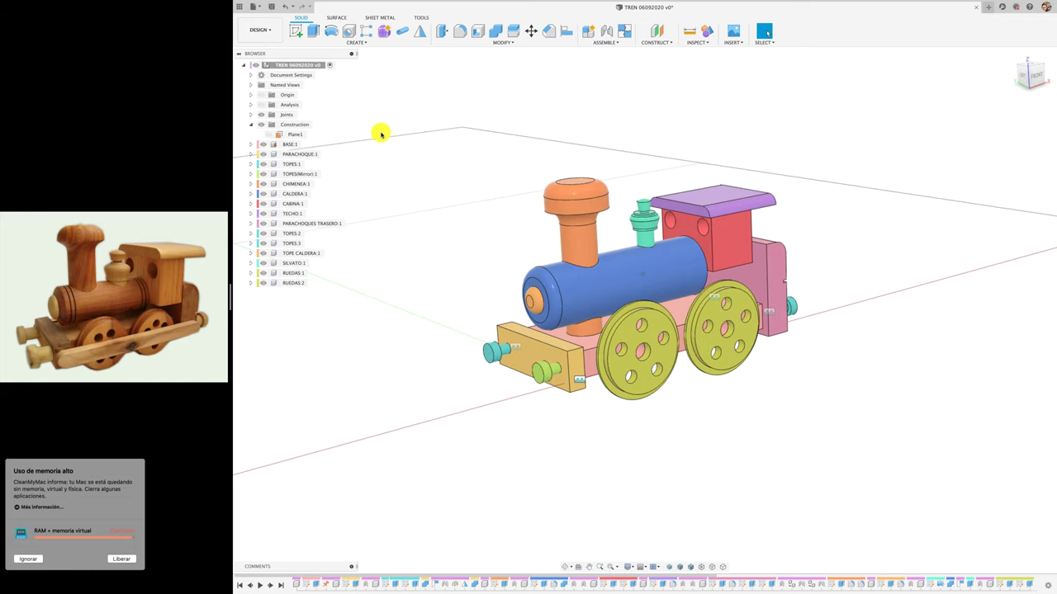
Copy RUEDAS:1 and RUEDAS:2, moving the copies to the train's other side and turning them outward
left_click(294, 273)
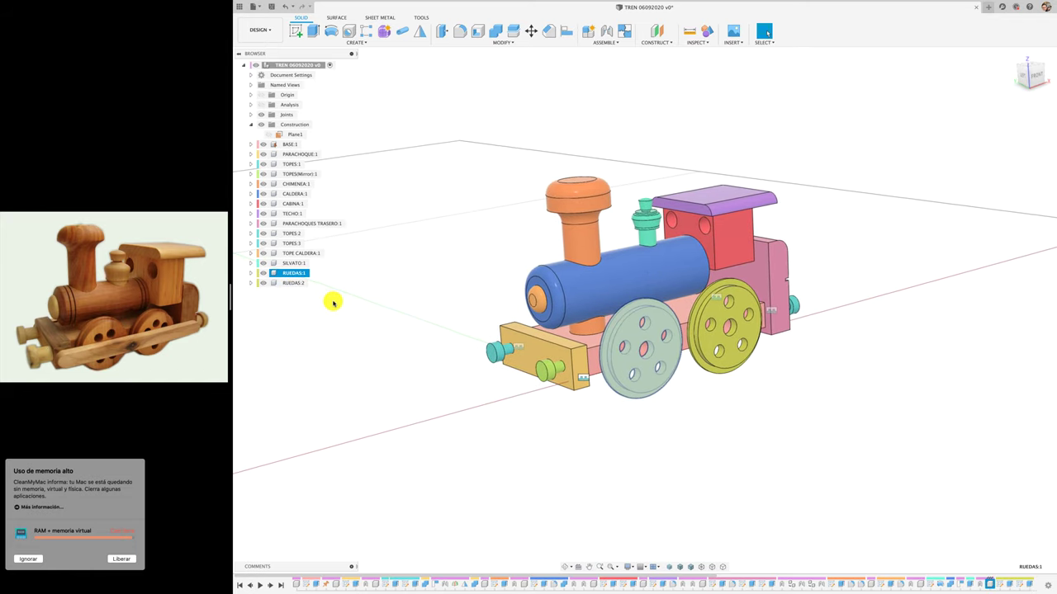
left_click(293, 283, "shift")
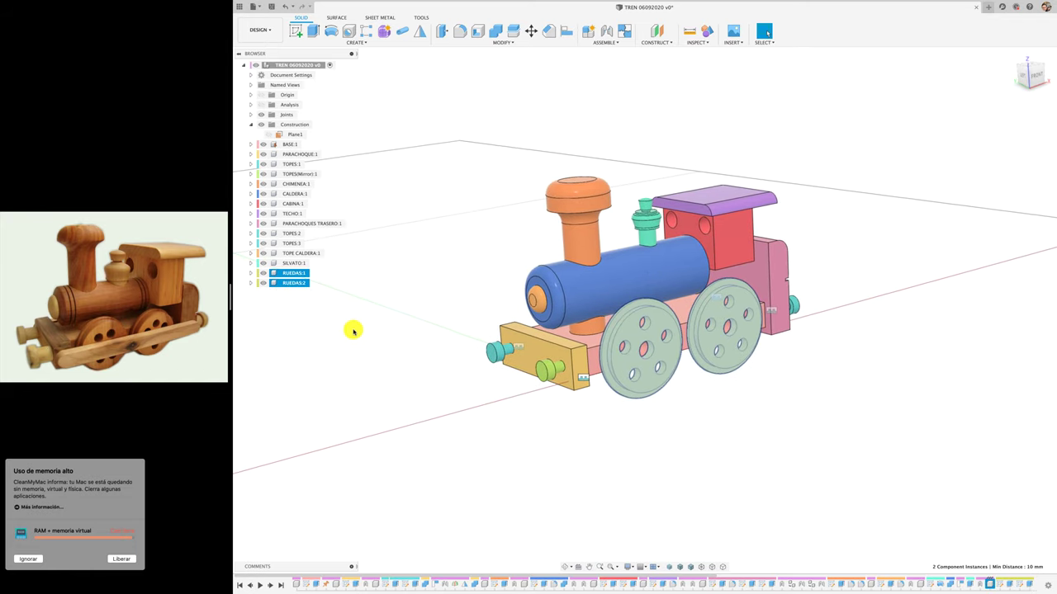
key("ctrl+c")
key("ctrl+v")
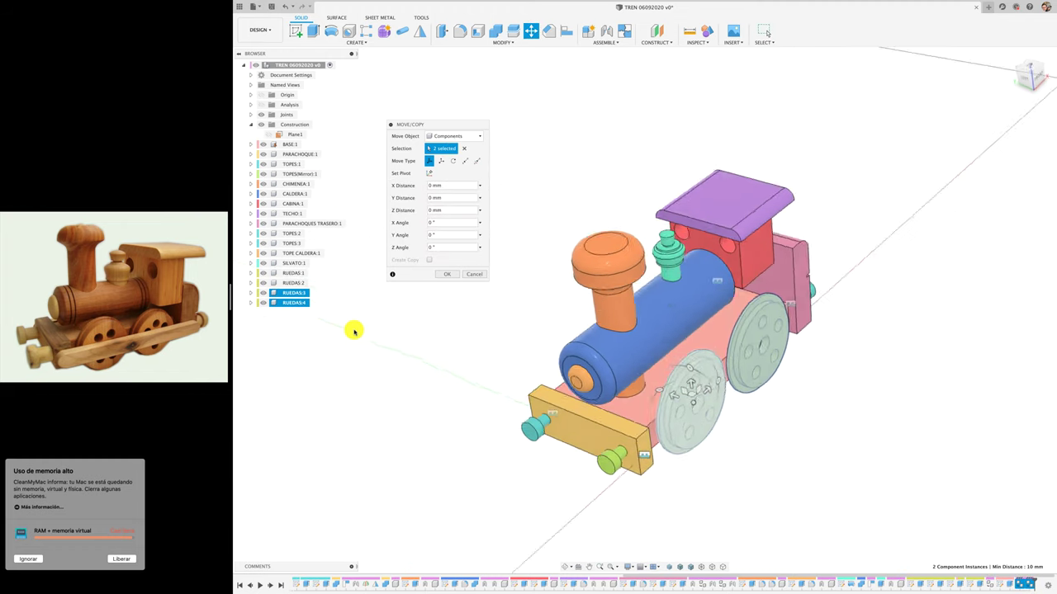
left_click_drag(676, 402, 506, 326)
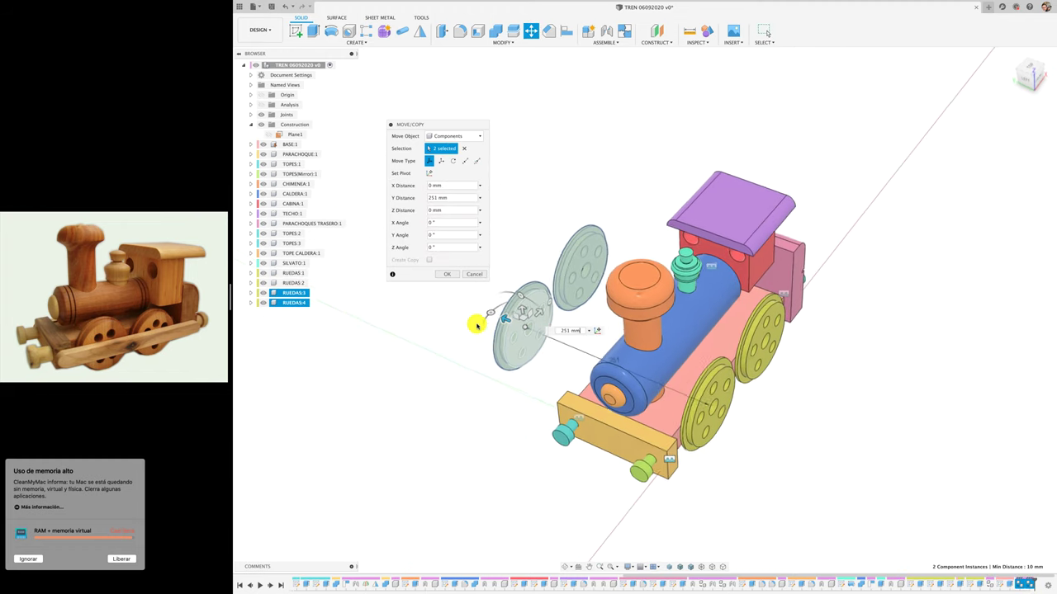
left_click_drag(552, 311, 585, 351)
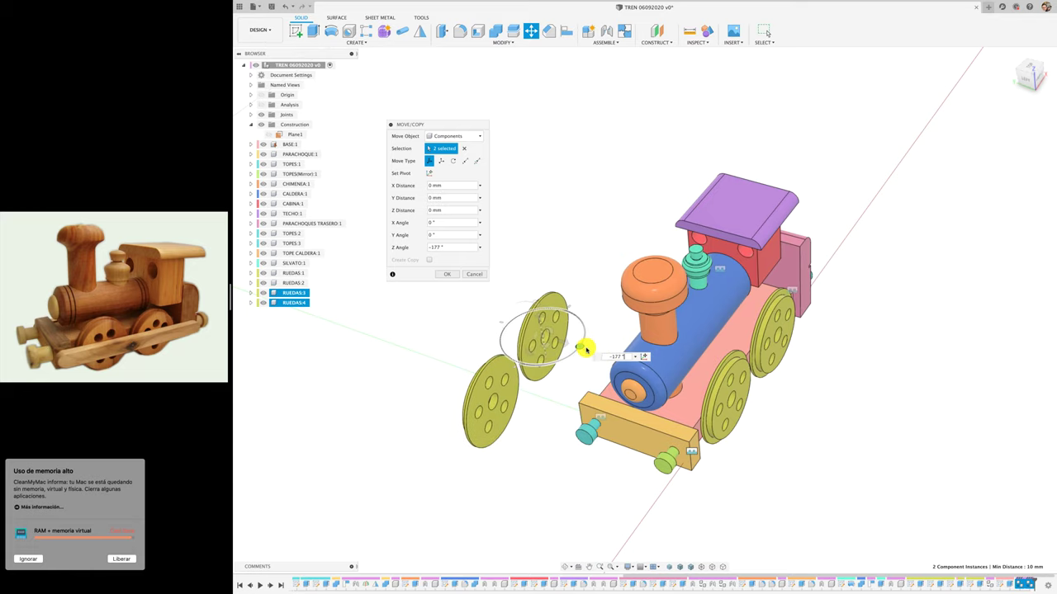
left_click(450, 274)
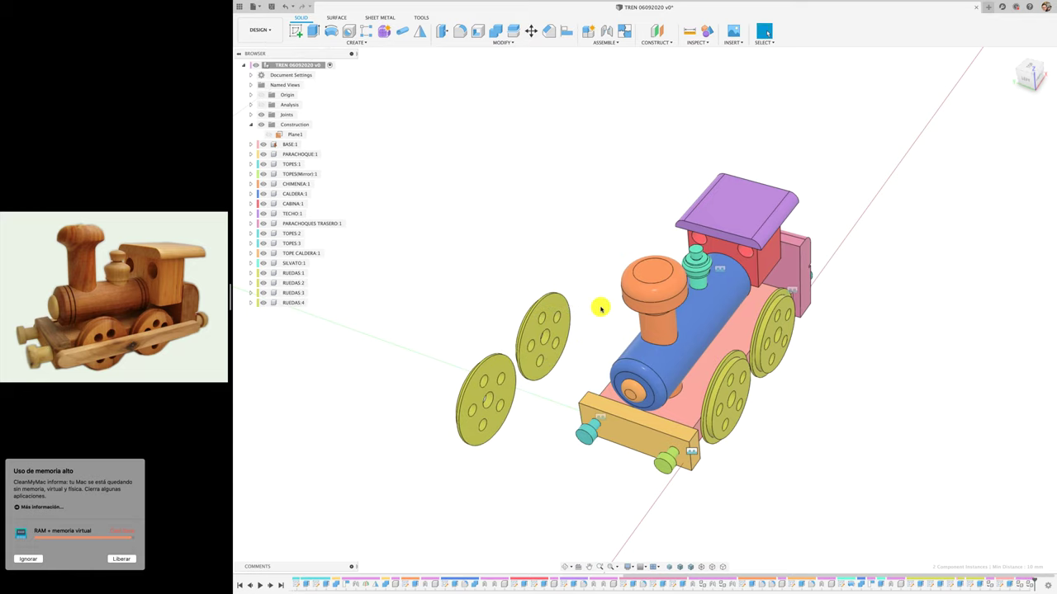
Joint a wheel's centre onto the hole in the side of the base
key("j")
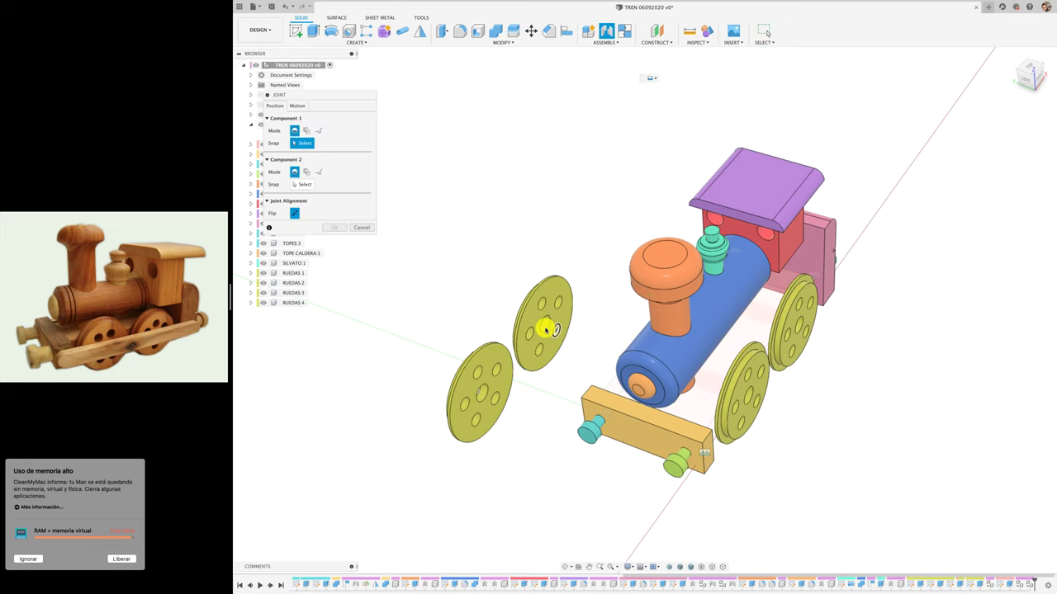
left_click(545, 328)
middle_click_drag(546, 329, 582, 317, "shift")
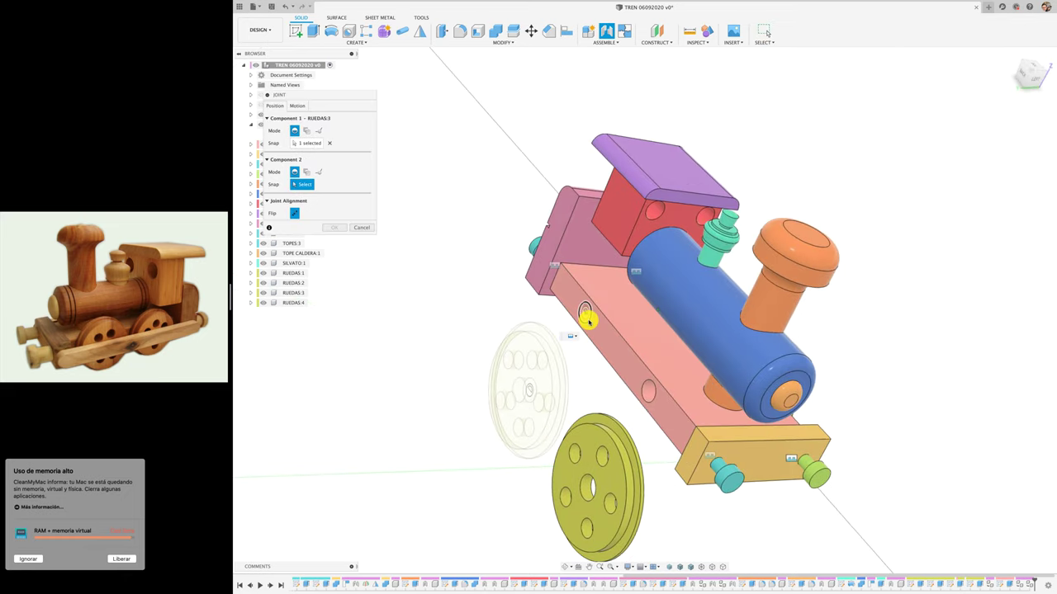
left_click(588, 319)
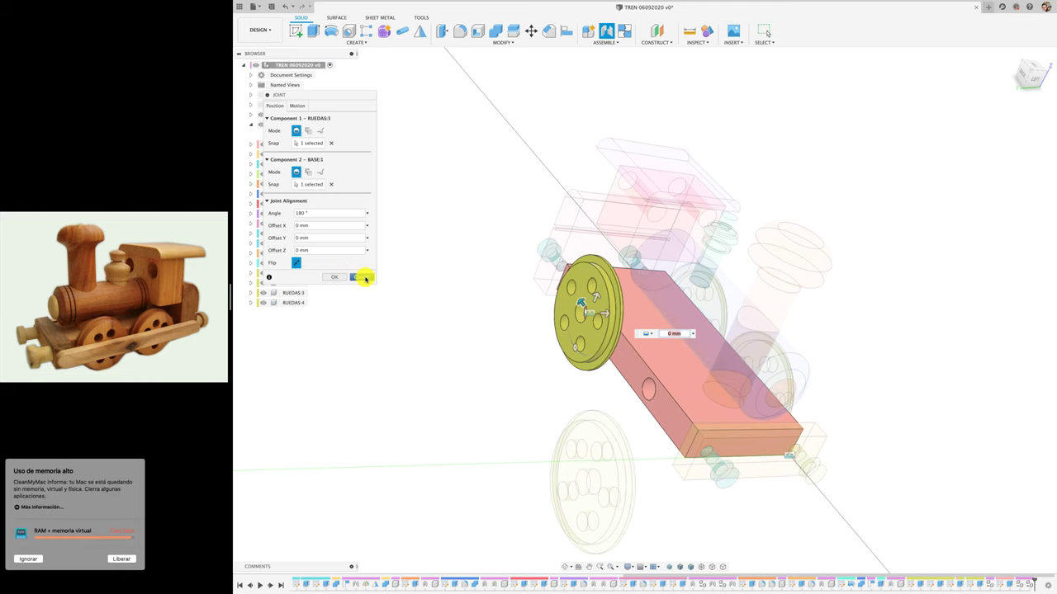
left_click(366, 279)
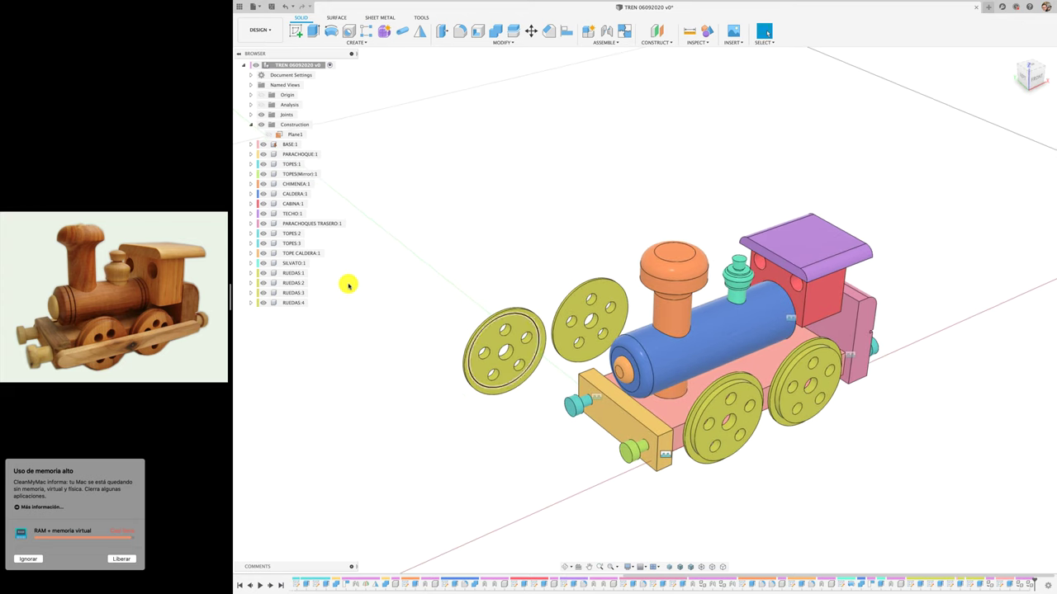
Delete the loose wheels RUEDAS:3 and RUEDAS:4
left_click(302, 302)
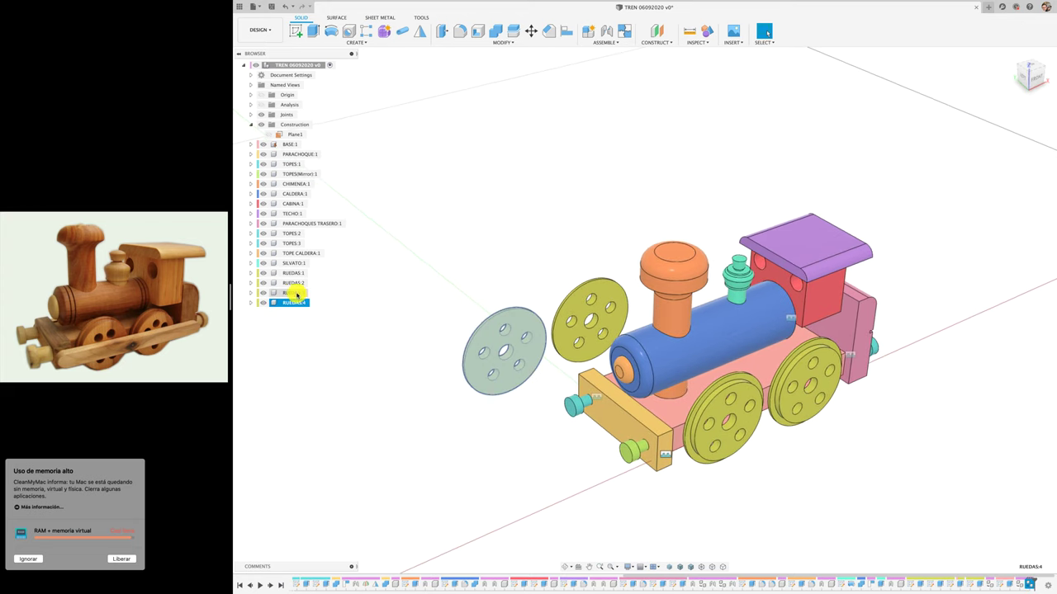
left_click(295, 293, "shift")
right_click(295, 293)
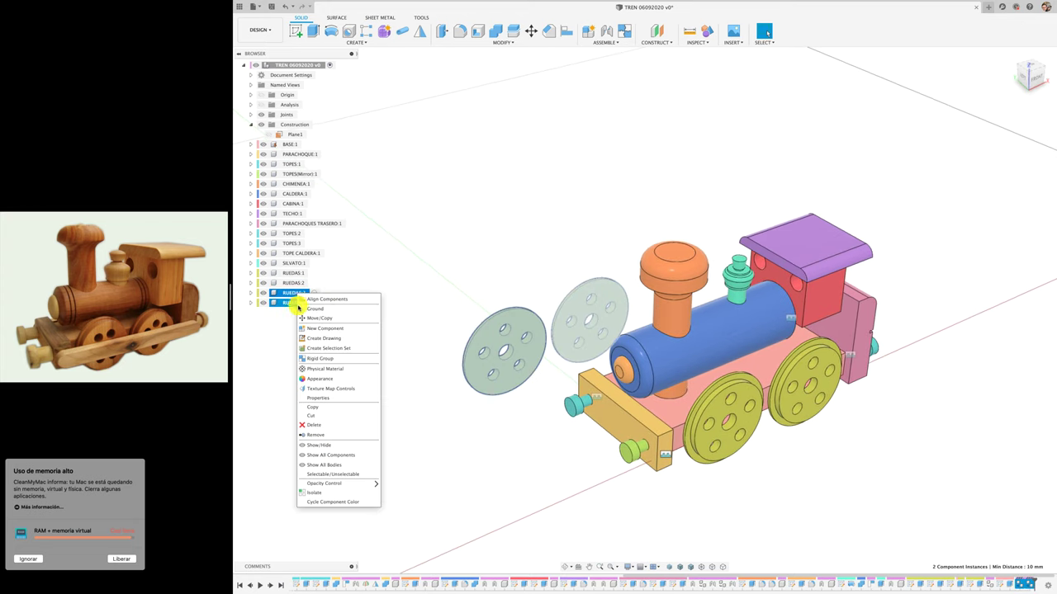
left_click(317, 423)
Delete the rear wheel RUEDAS:2 and start a new component under the train assembly
left_click(788, 402)
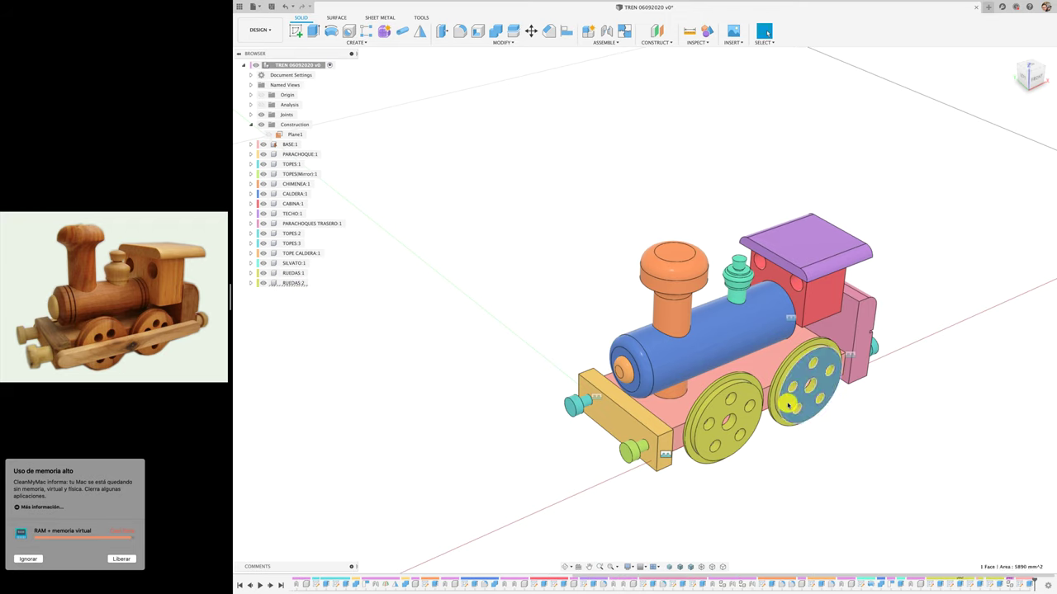
right_click(295, 284)
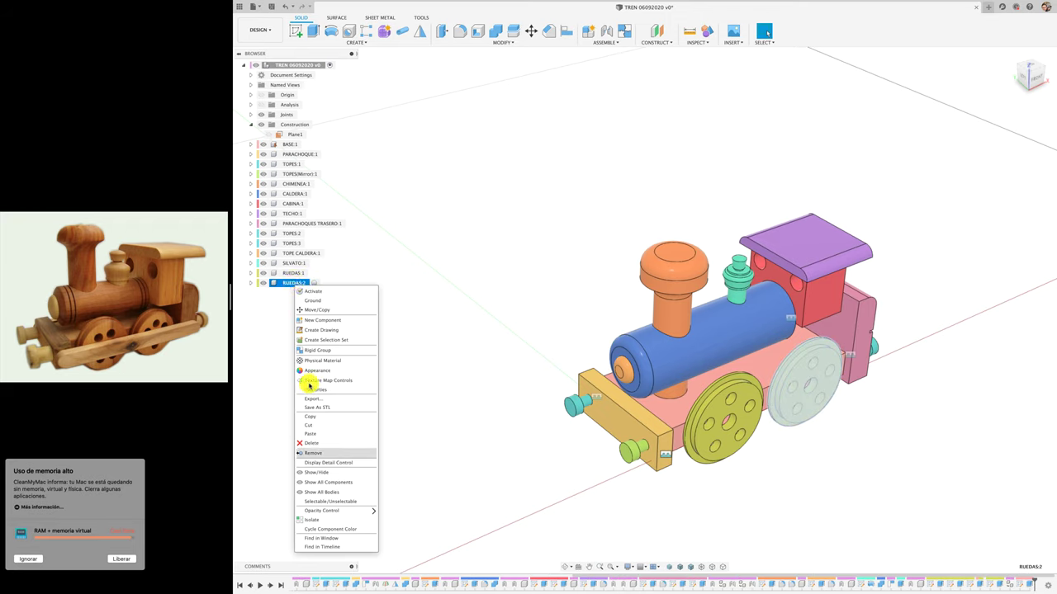
left_click(320, 443)
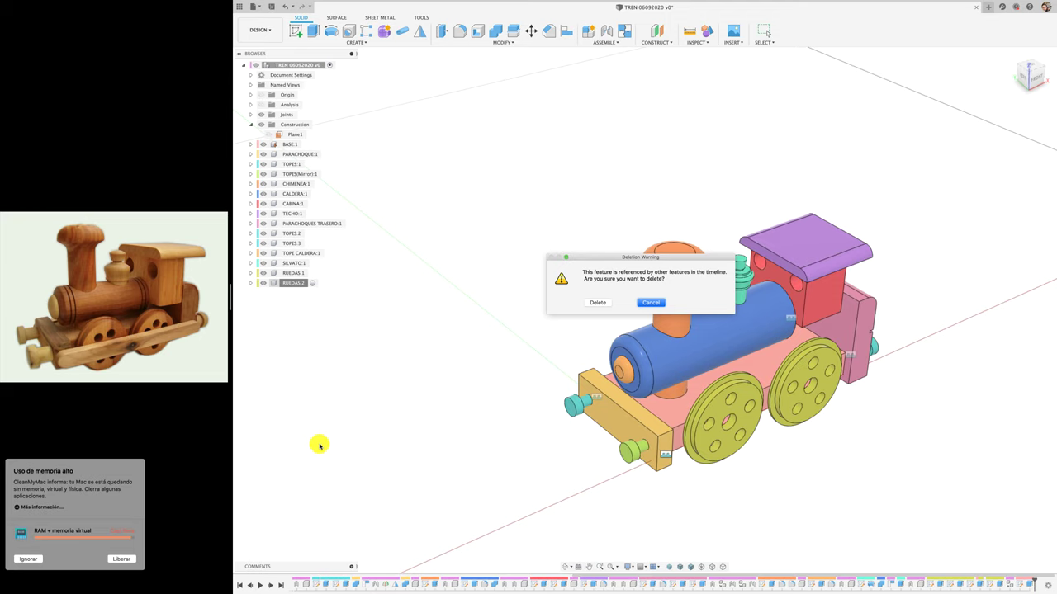
left_click(596, 303)
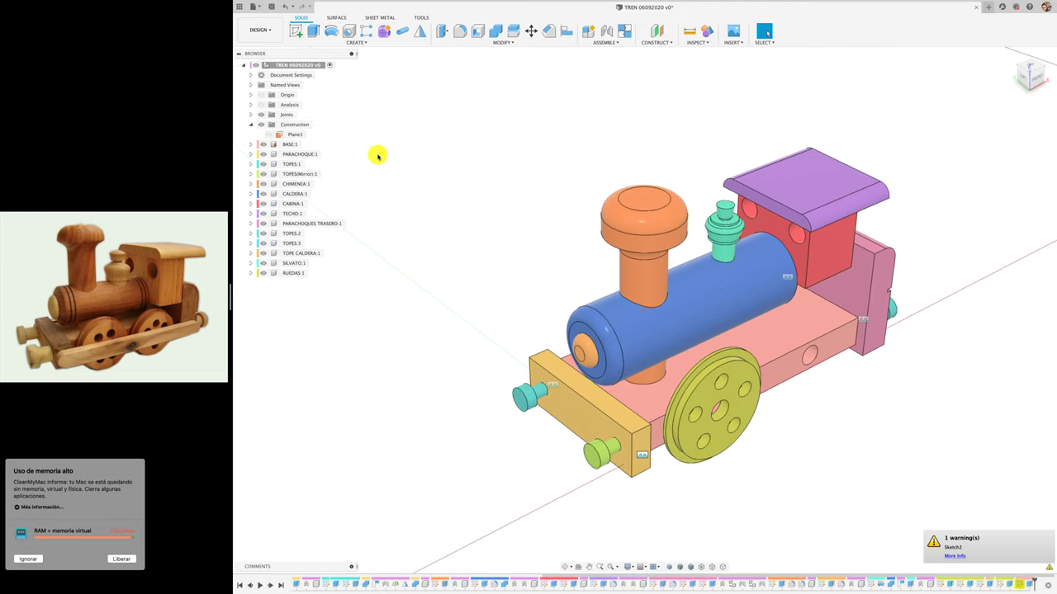
right_click(335, 69)
left_click(336, 75)
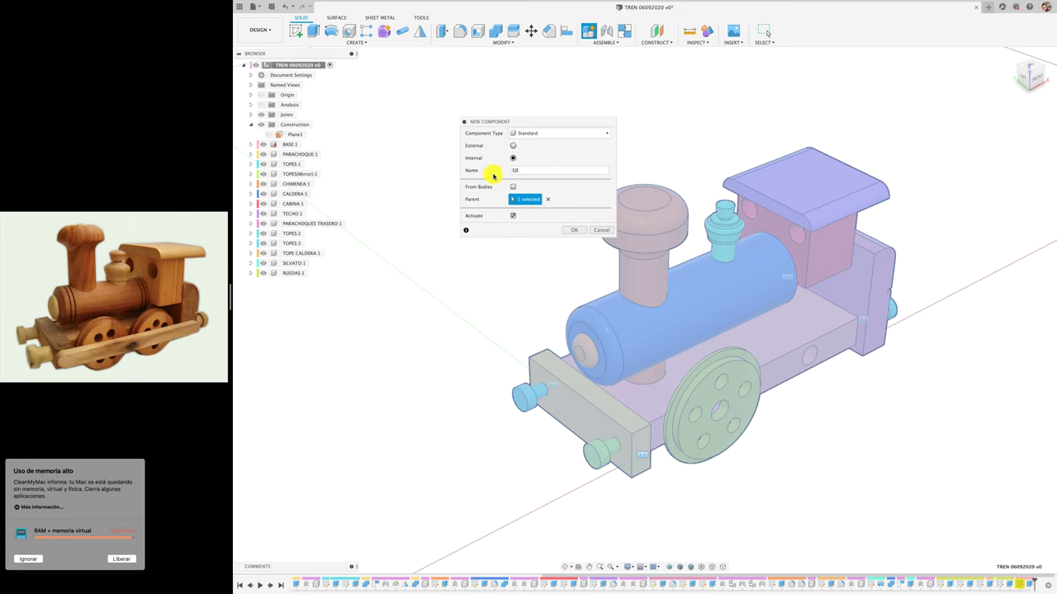
Create the axle component, extruding the wheel's centre circle up to the base's opposite face
left_click(570, 232)
left_click(299, 35)
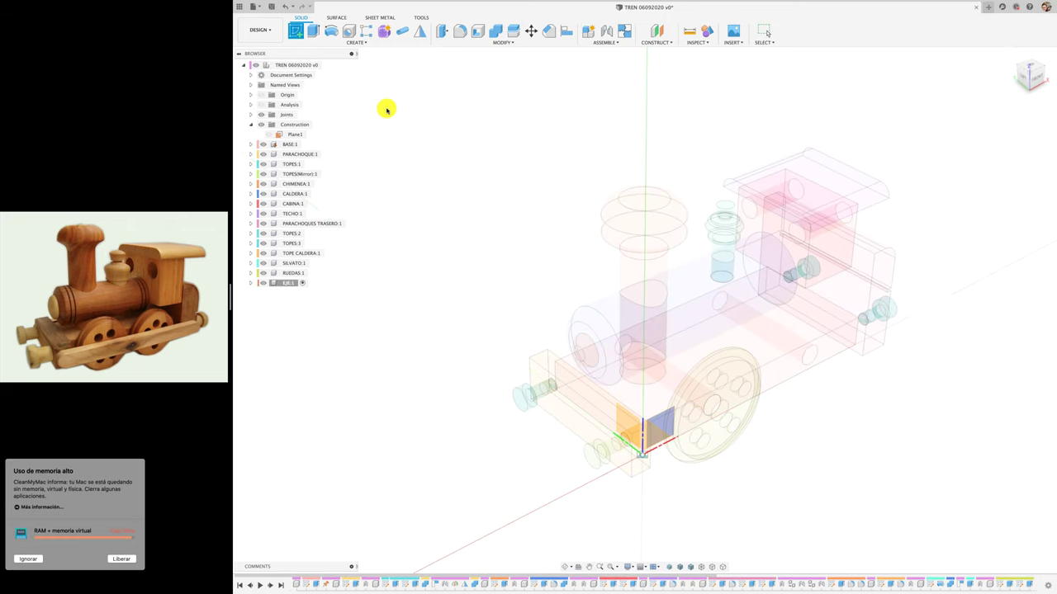
left_click(742, 409)
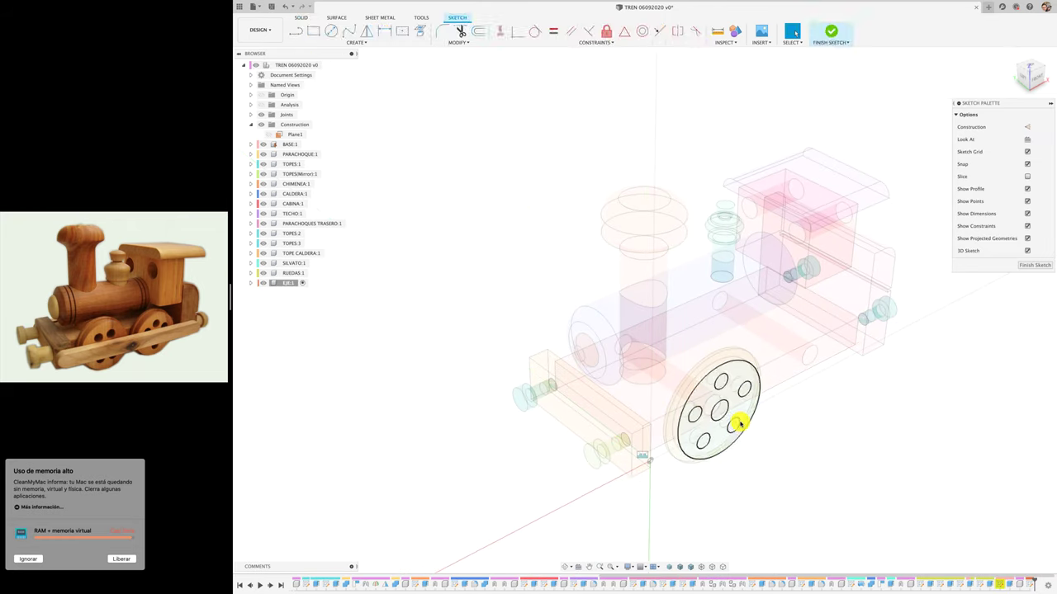
left_click(723, 412)
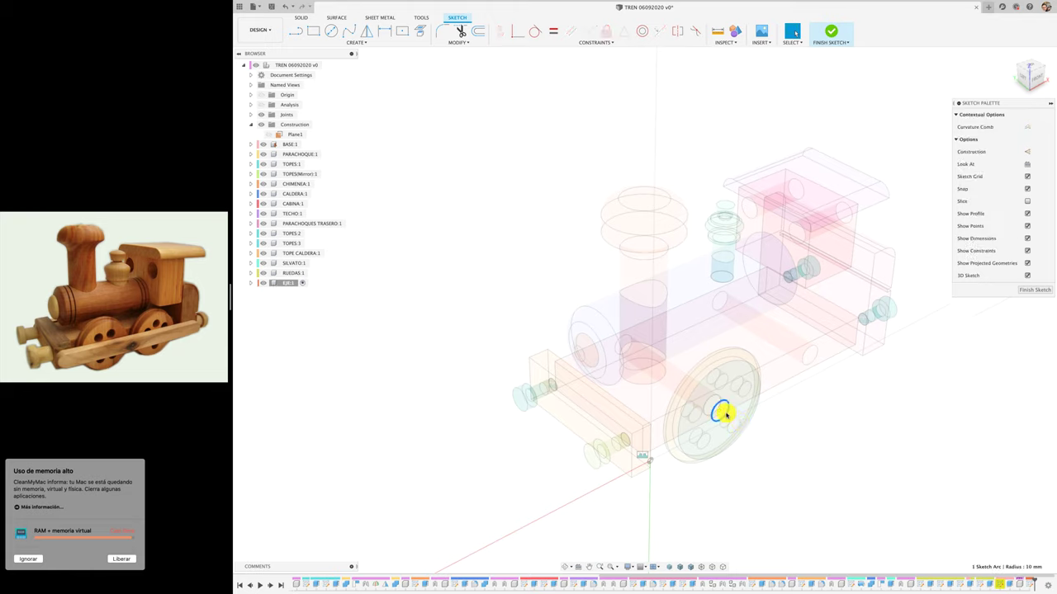
key("e")
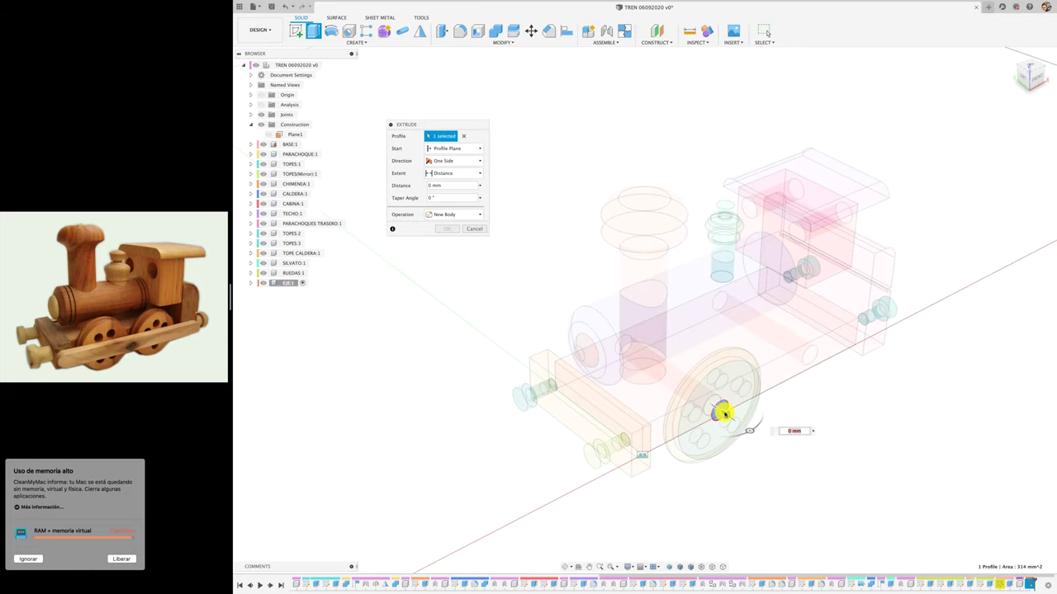
left_click_drag(722, 410, 606, 341)
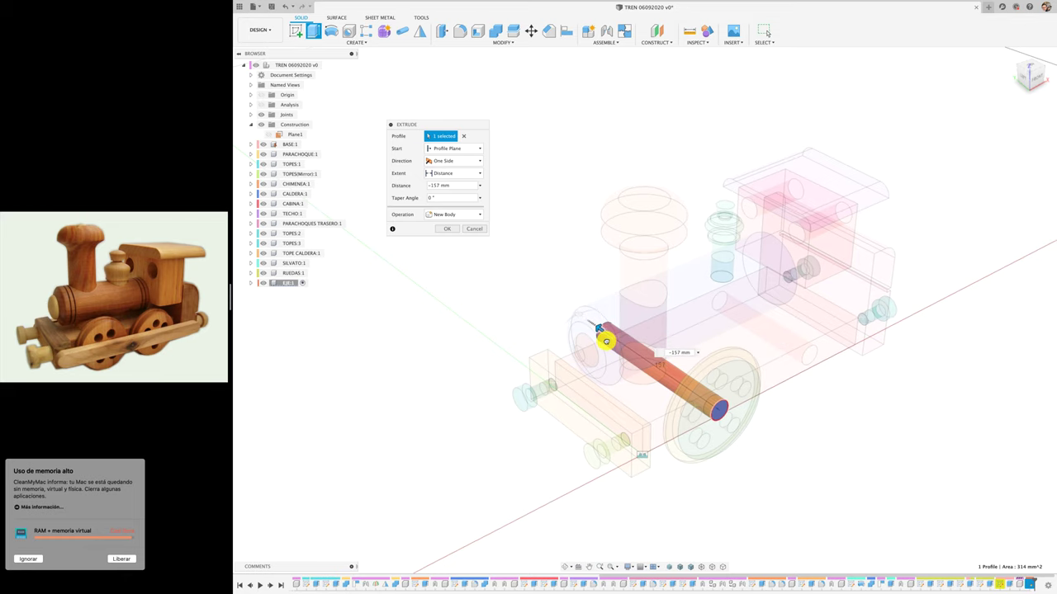
left_click_drag(606, 341, 680, 387)
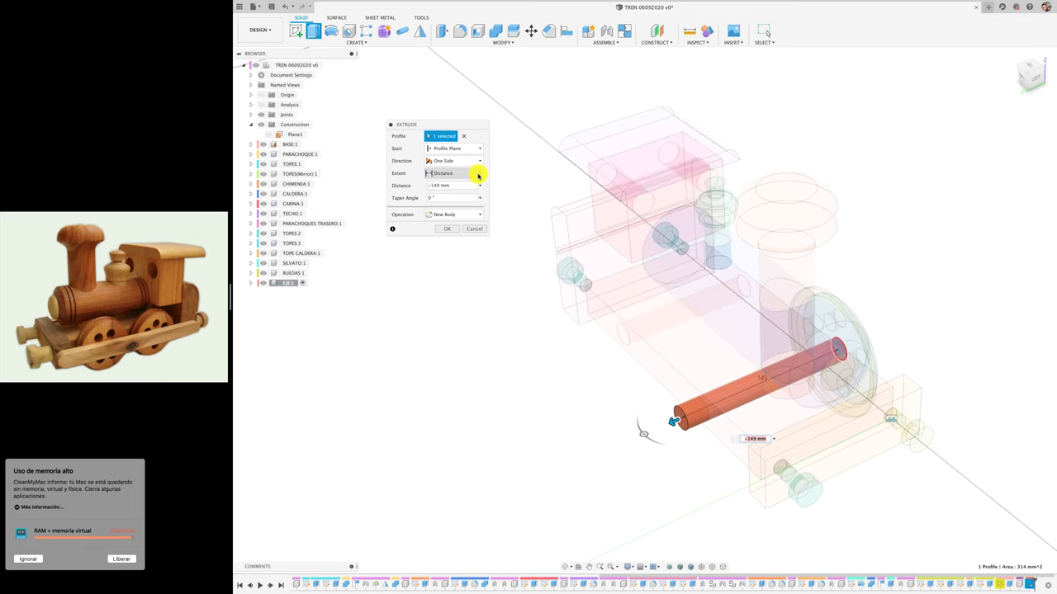
left_click(460, 193)
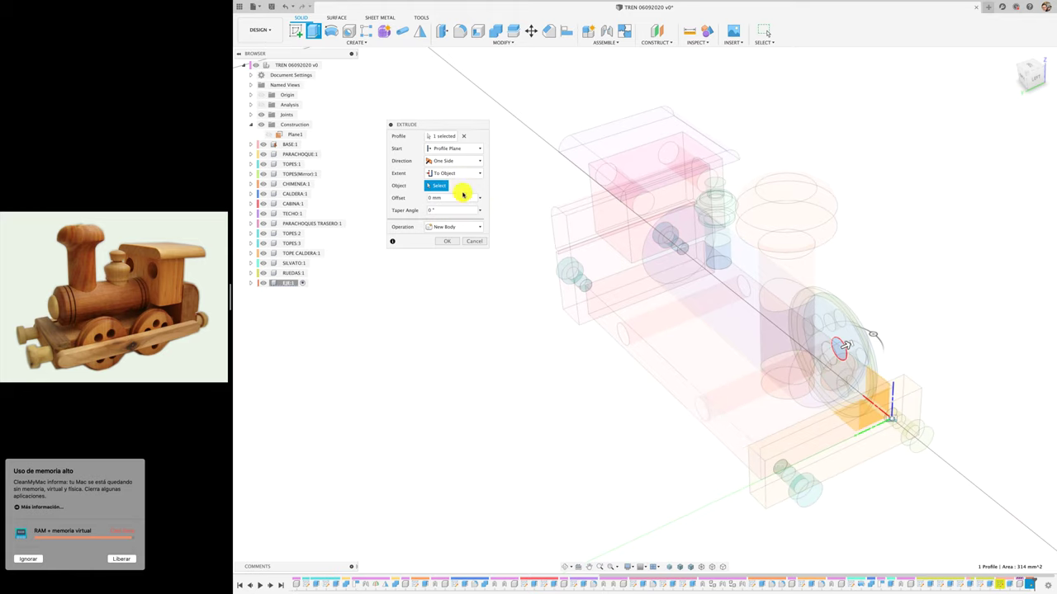
left_click(662, 380)
left_click(443, 271)
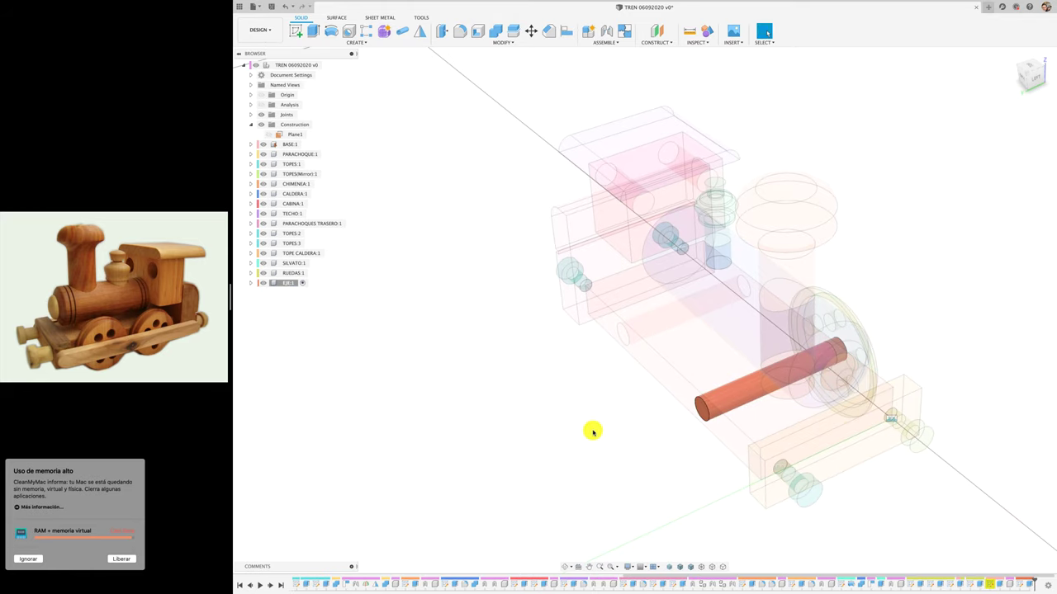
Lengthen the axle slightly beyond the base with a Join extrusion on its end face
key("e")
left_click(700, 416)
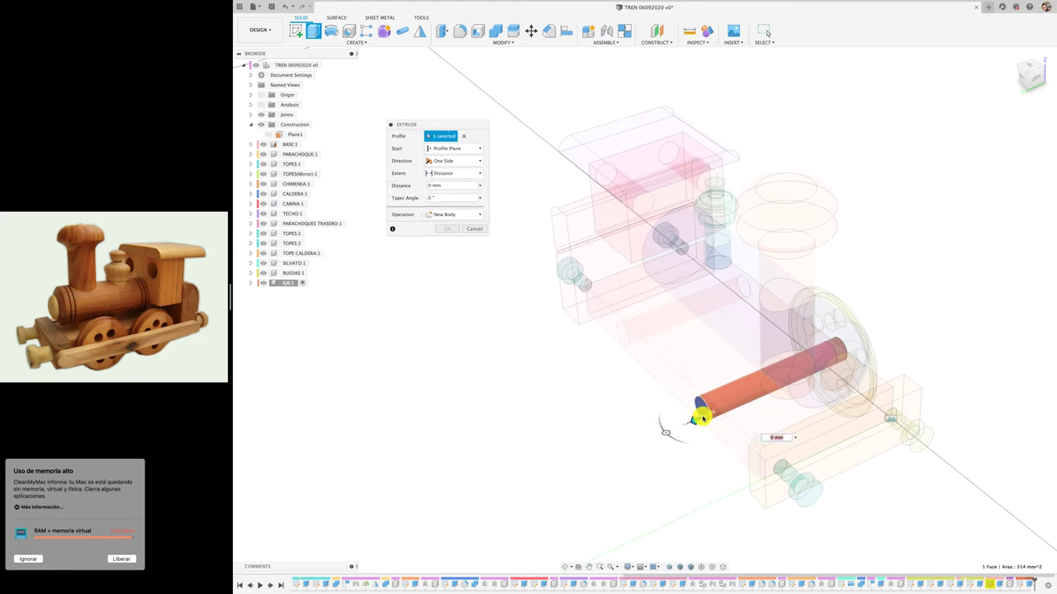
left_click_drag(694, 419, 679, 427)
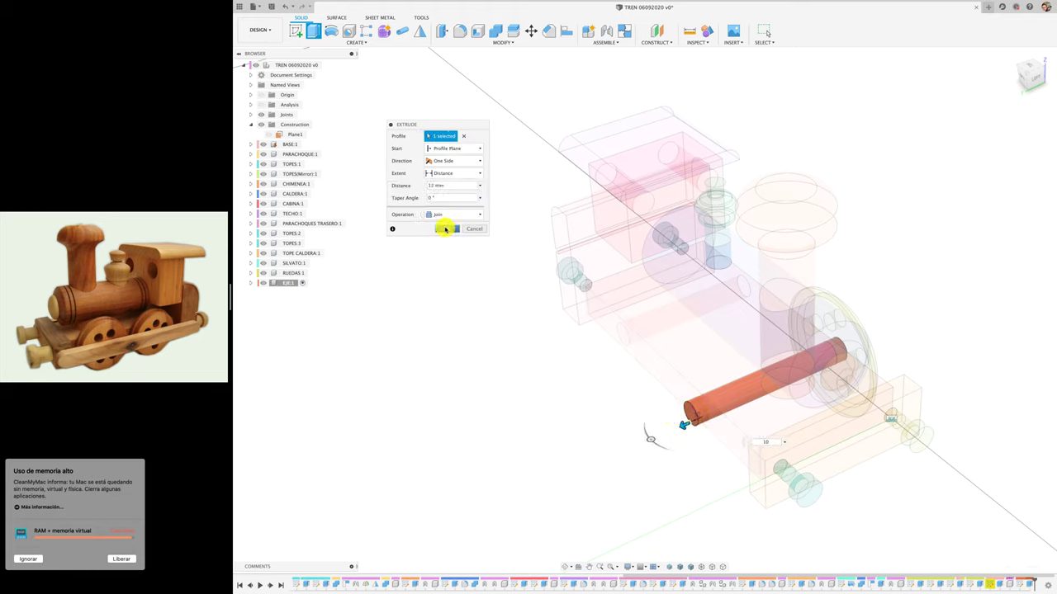
left_click(445, 229)
scroll(493, 342, "left", 5, "shift")
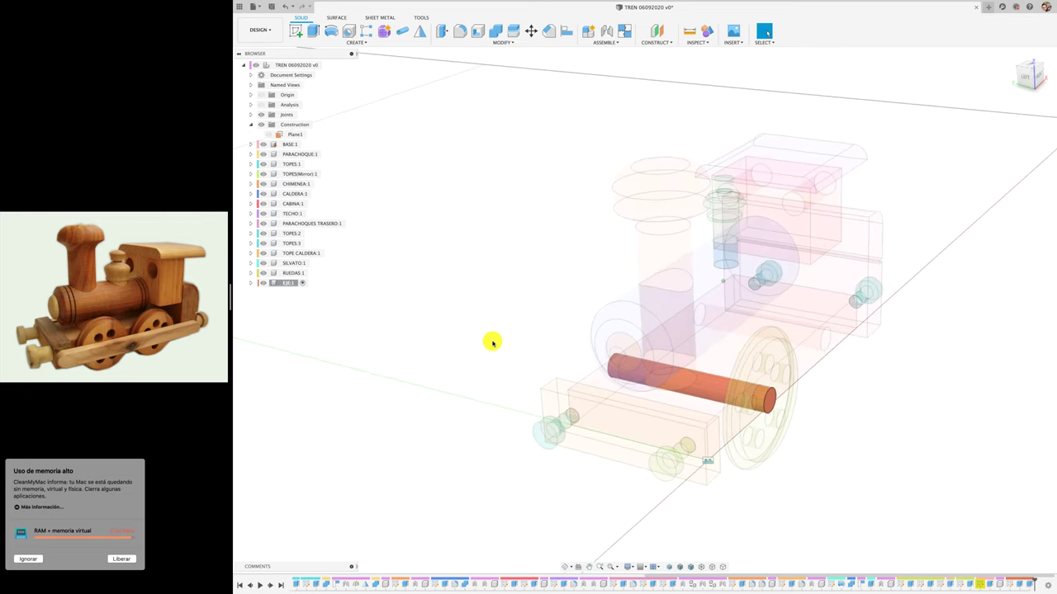
scroll(492, 341, "left", 3, "shift")
scroll(490, 338, "left", 3, "shift")
Drag the front wheel and axle to test their attachment, then undo the moves
left_click(313, 65)
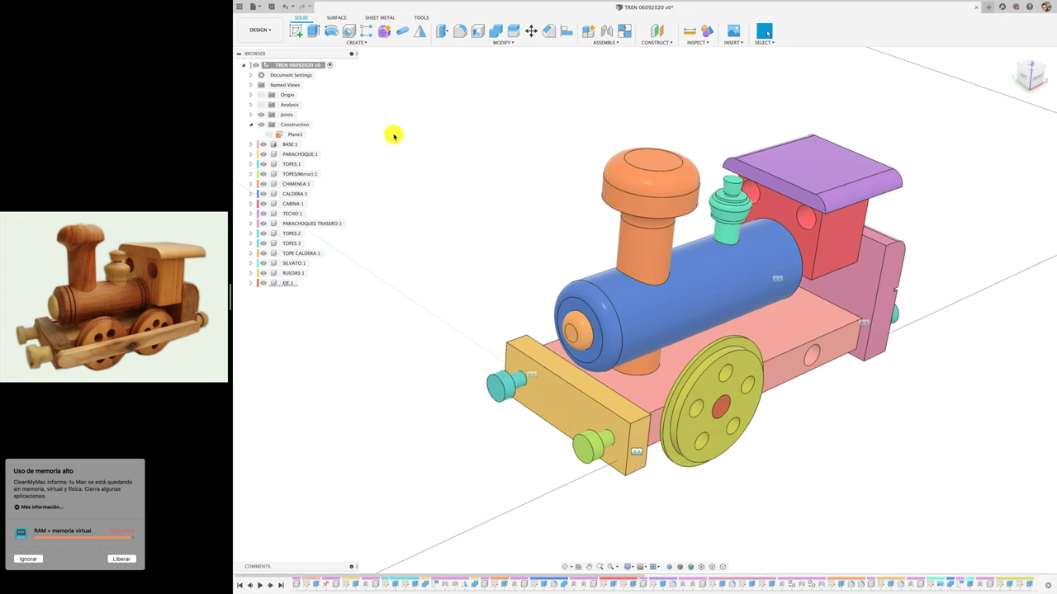
left_click_drag(738, 382, 906, 431)
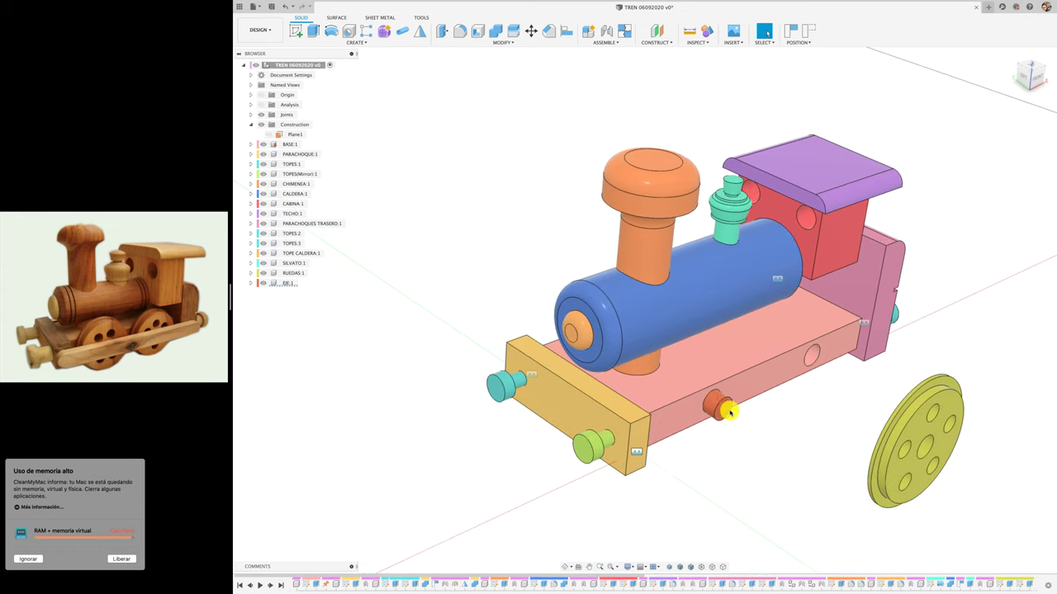
left_click_drag(730, 411, 863, 509)
key("super+z")
key("super+z")
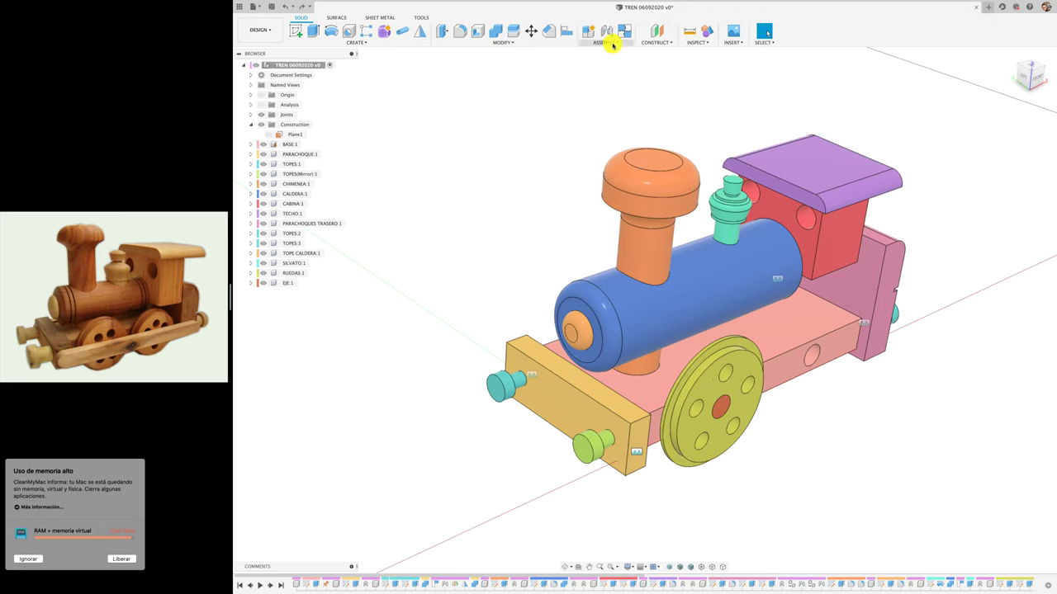
Lock wheel RUEDAS:1 to axle EJE:1 with a rigid as-built joint
left_click(612, 44)
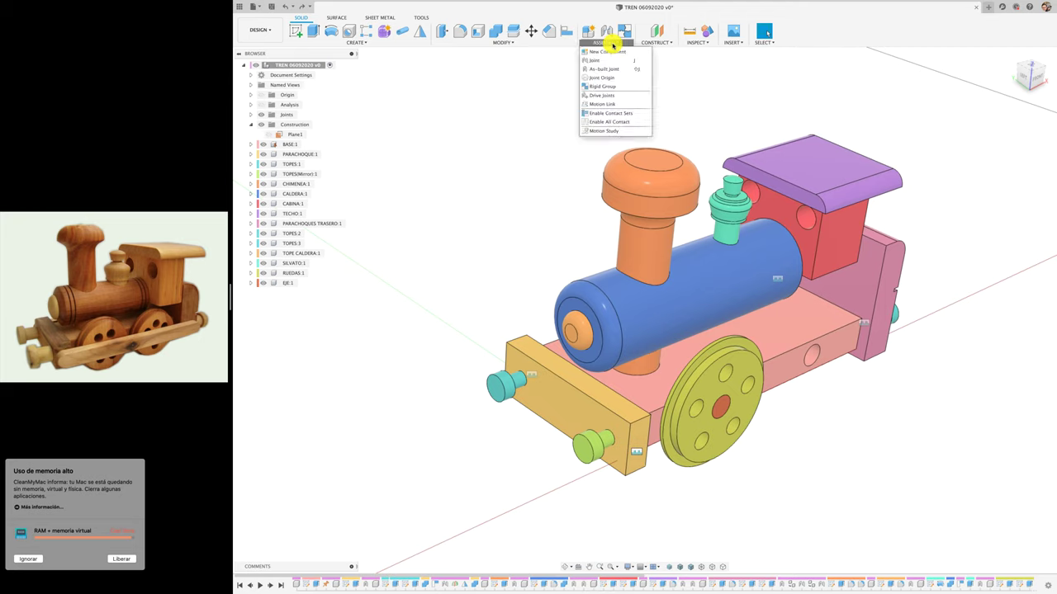
left_click(598, 69)
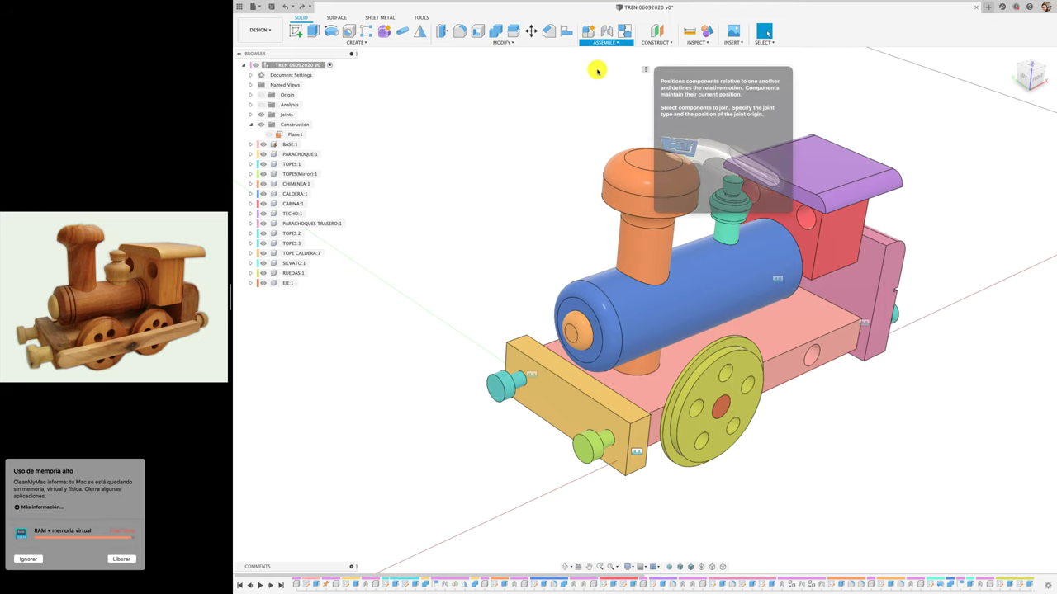
left_click(715, 383)
left_click(722, 403)
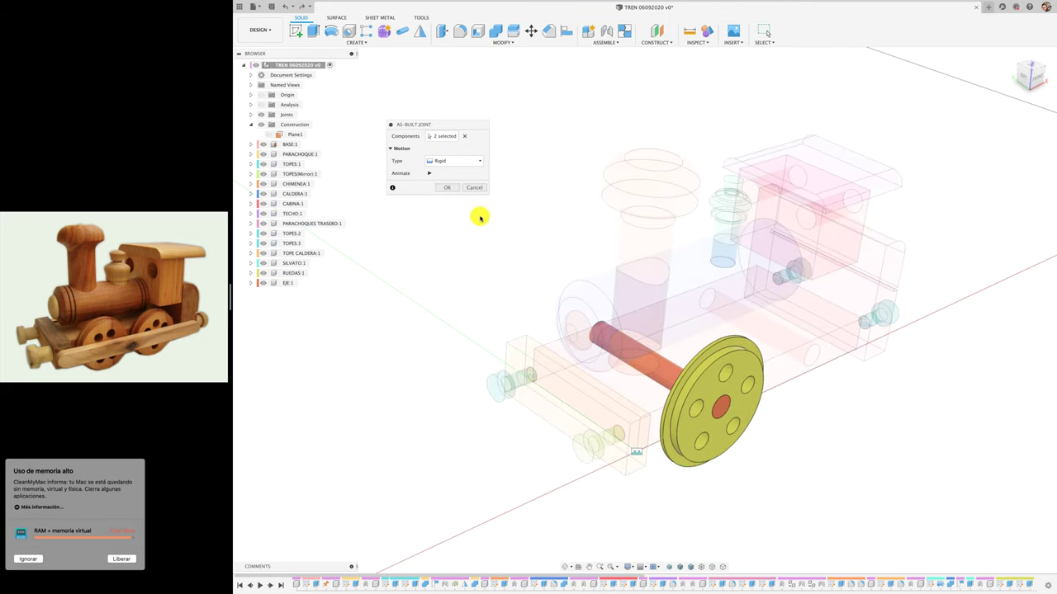
left_click(448, 188)
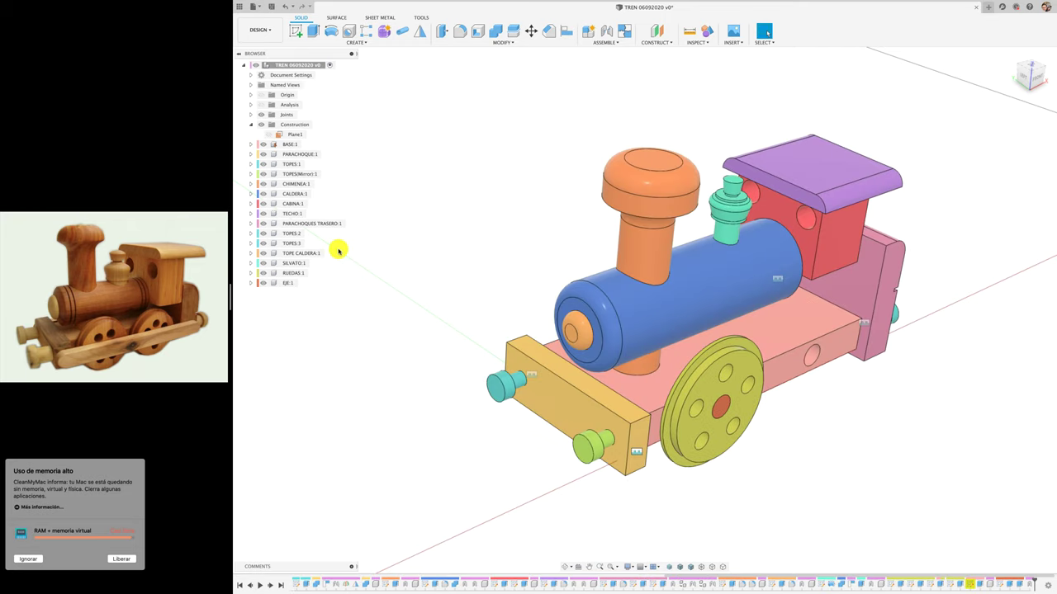
Paste a copy of RUEDAS:1, turned around and moved to the train's front
left_click(314, 273)
key("ctrl+c")
key("ctrl+v")
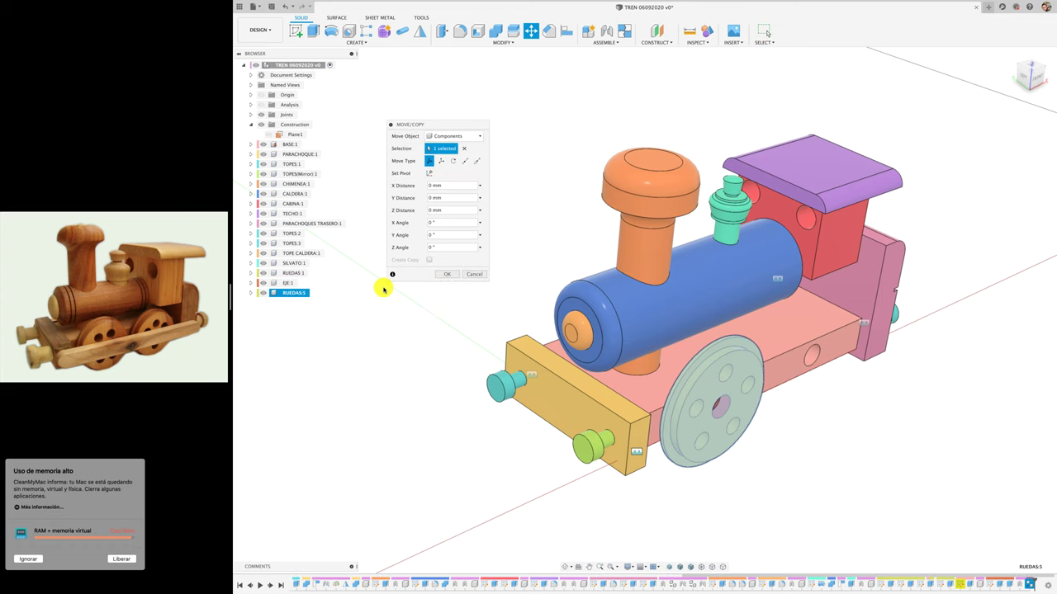
middle_click_drag(633, 371, 720, 406, "shift")
mouse_move(720, 406)
left_mouse_down()
mouse_move(507, 312)
mouse_move(558, 333)
left_mouse_up()
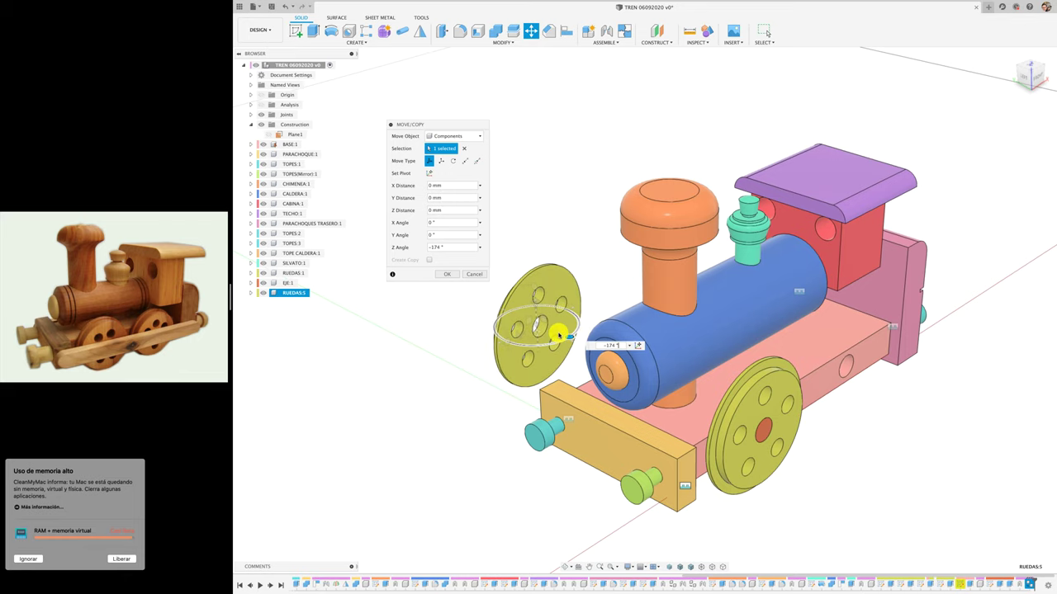
left_click(448, 275)
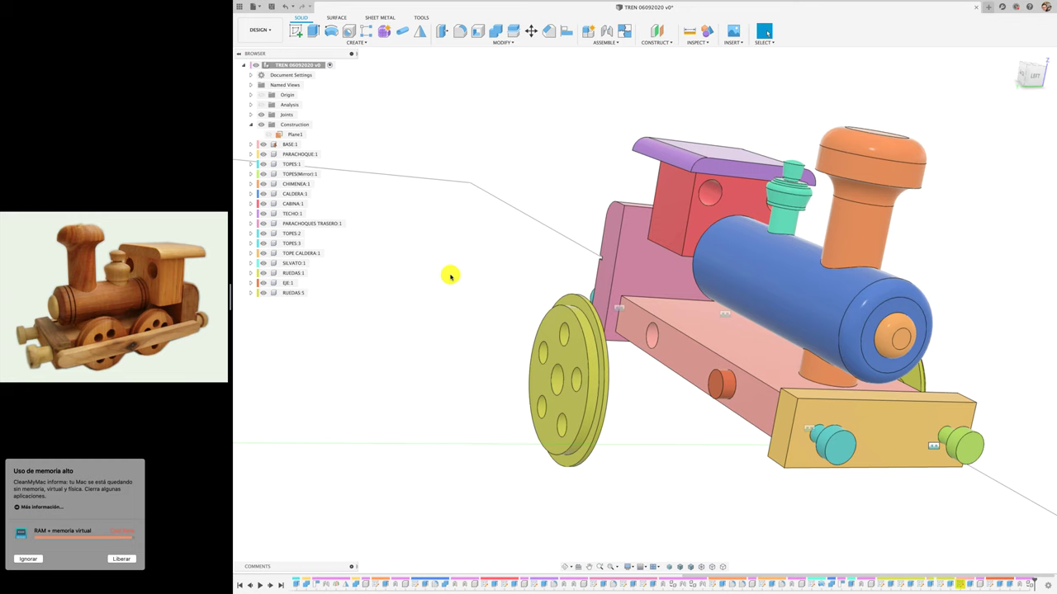
Joint the copied wheel onto the other end of the red axle
key("j")
left_click(556, 379)
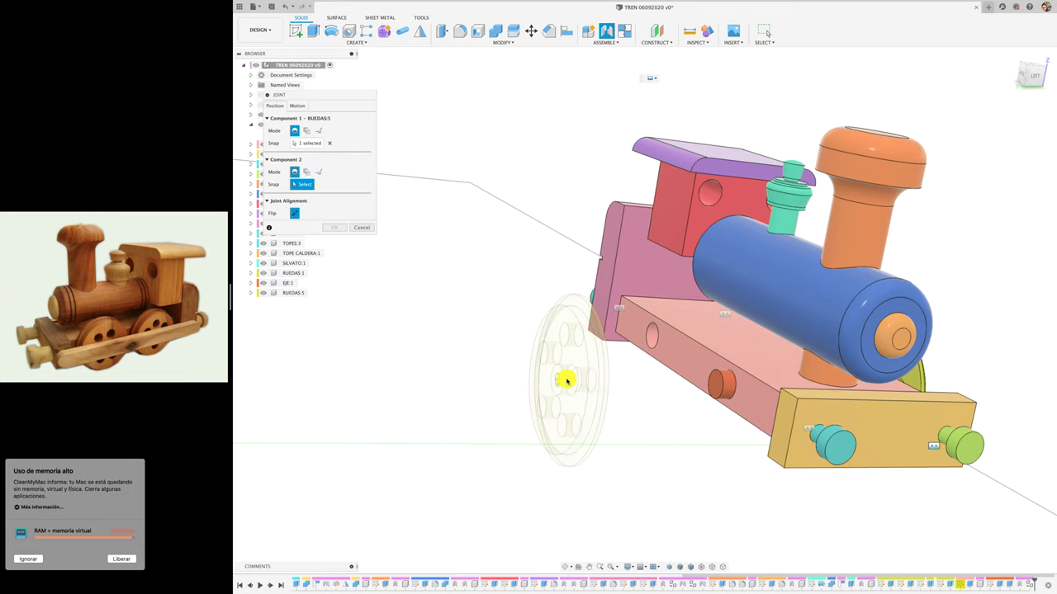
left_click(719, 383)
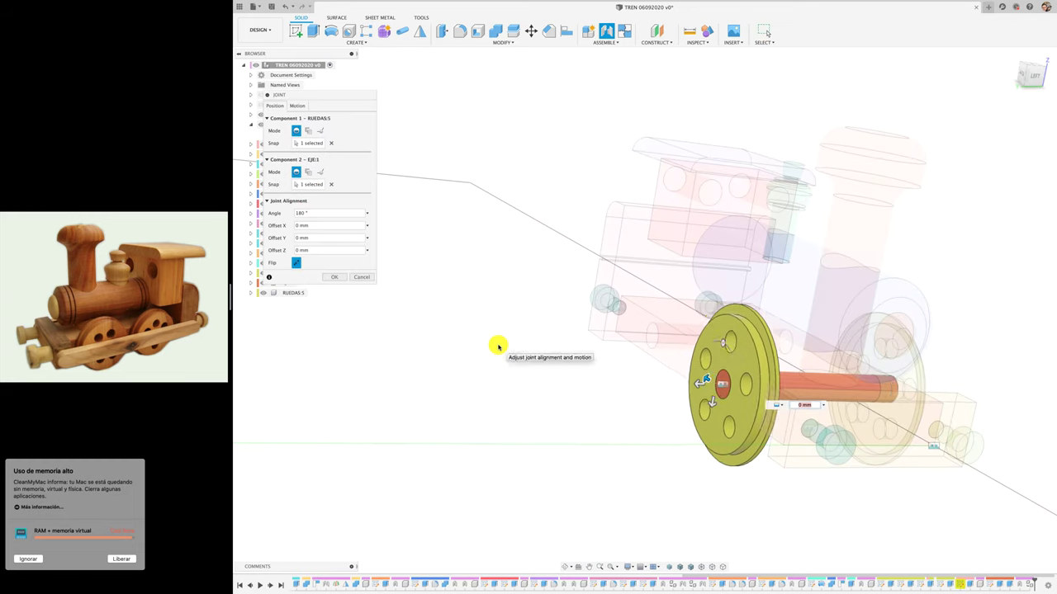
left_click(334, 276)
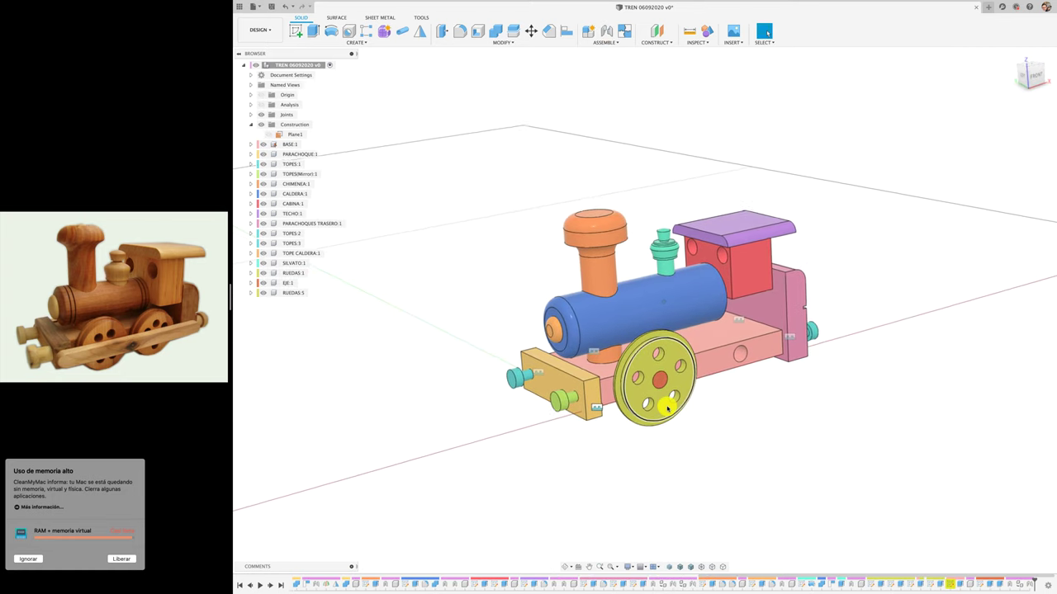
Joint axle EJE:1 into the hole in BASE:1 with Revolute motion
left_click_drag(674, 420, 863, 489)
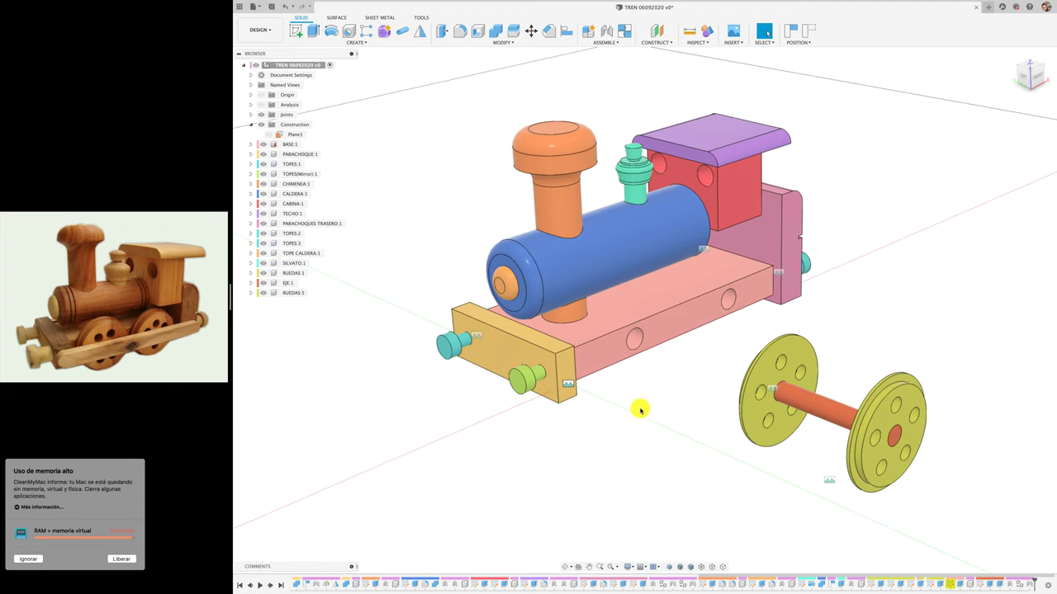
key("j")
left_click(526, 308)
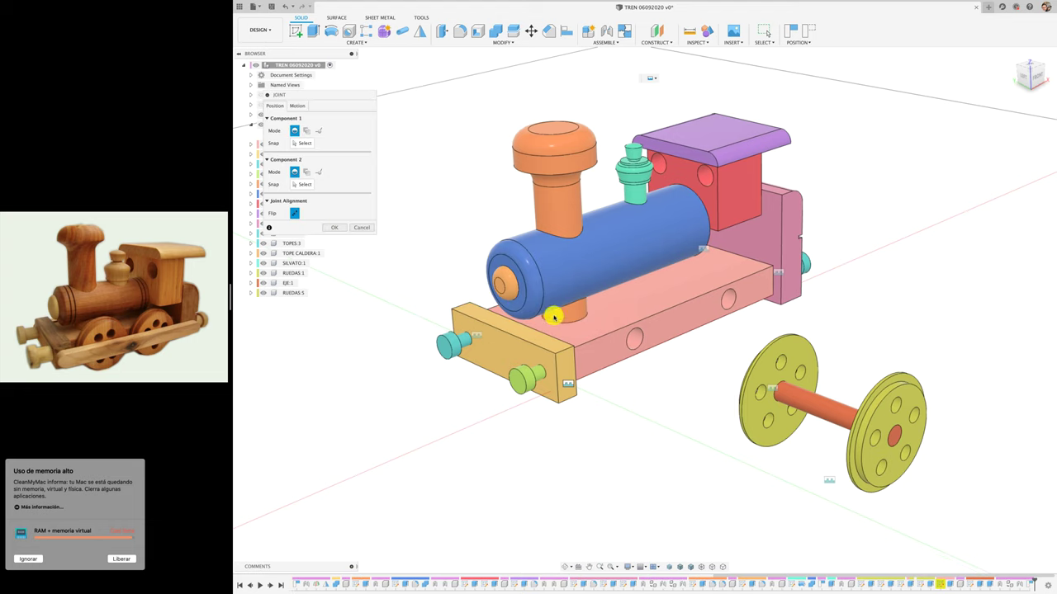
left_click(832, 415)
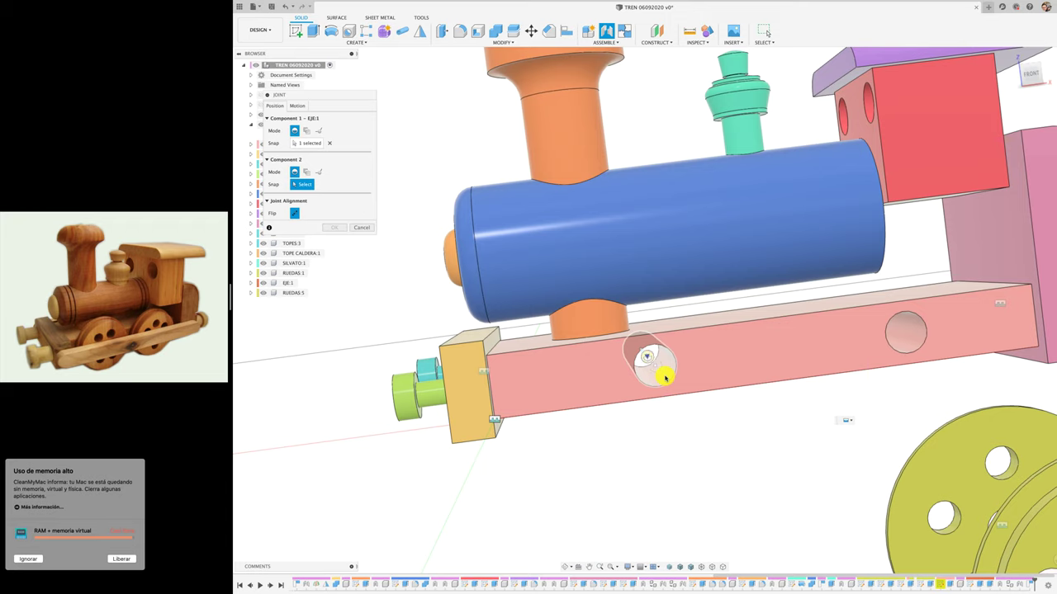
left_click(646, 358)
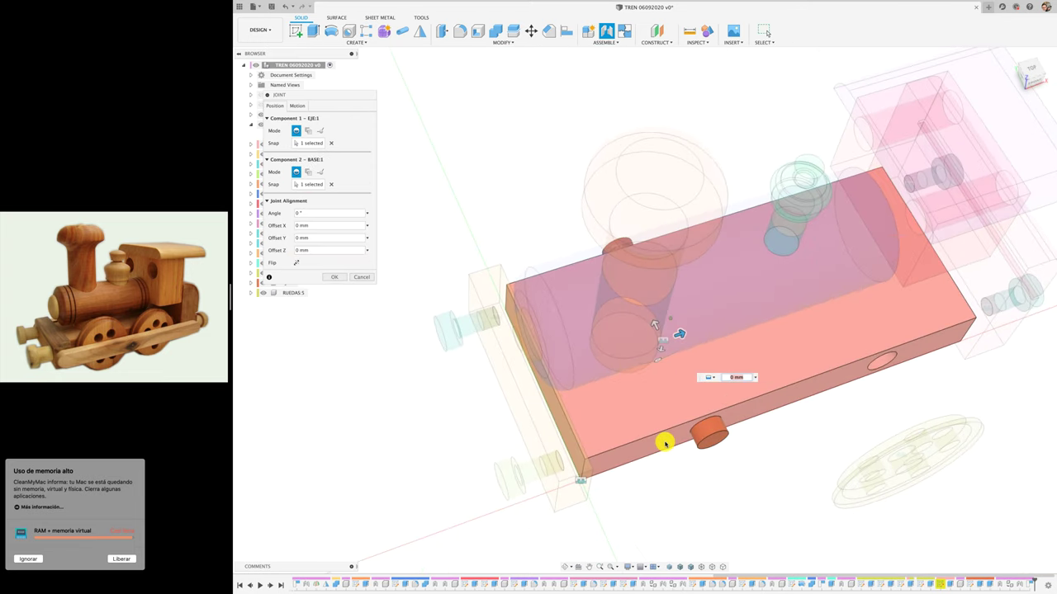
left_click(302, 107)
left_click(308, 118)
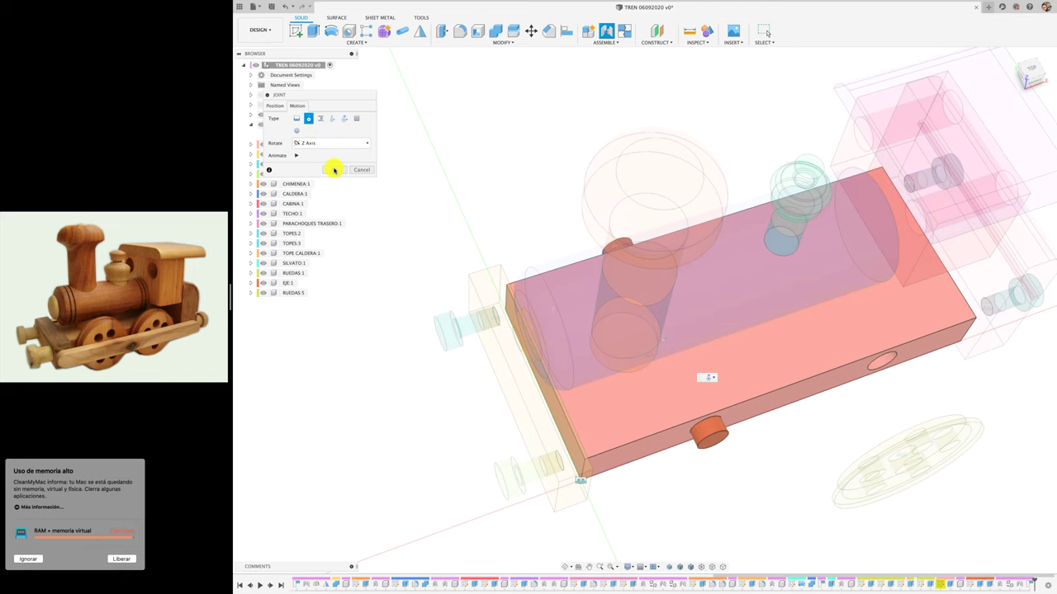
key("Return")
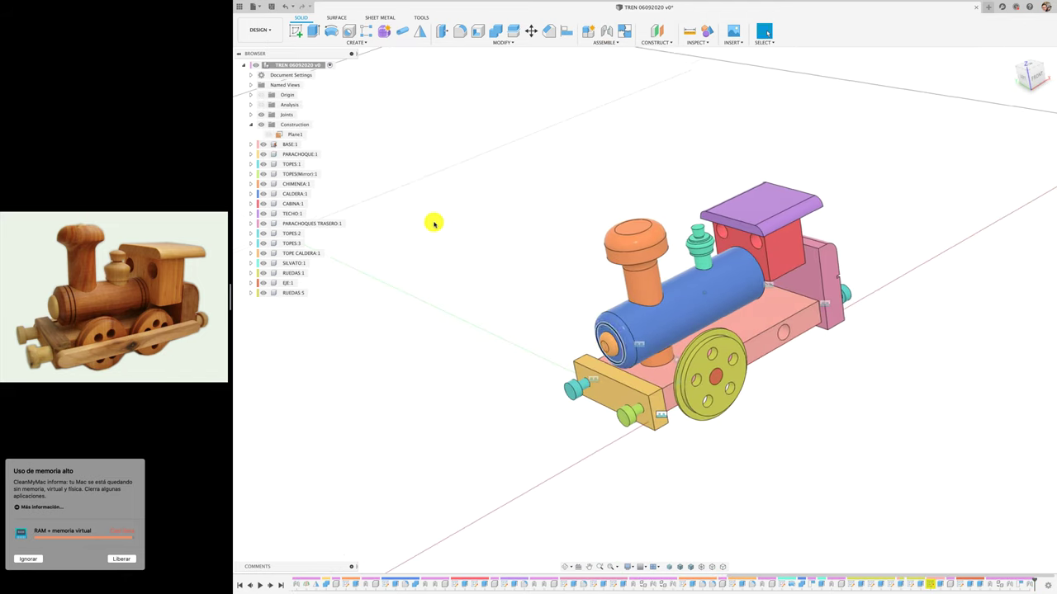
Copy wheels RUEDAS:1, RUEDAS:5 and axle EJE:1, moving the copies 396 mm toward the rear
left_click_drag(687, 410, 711, 410)
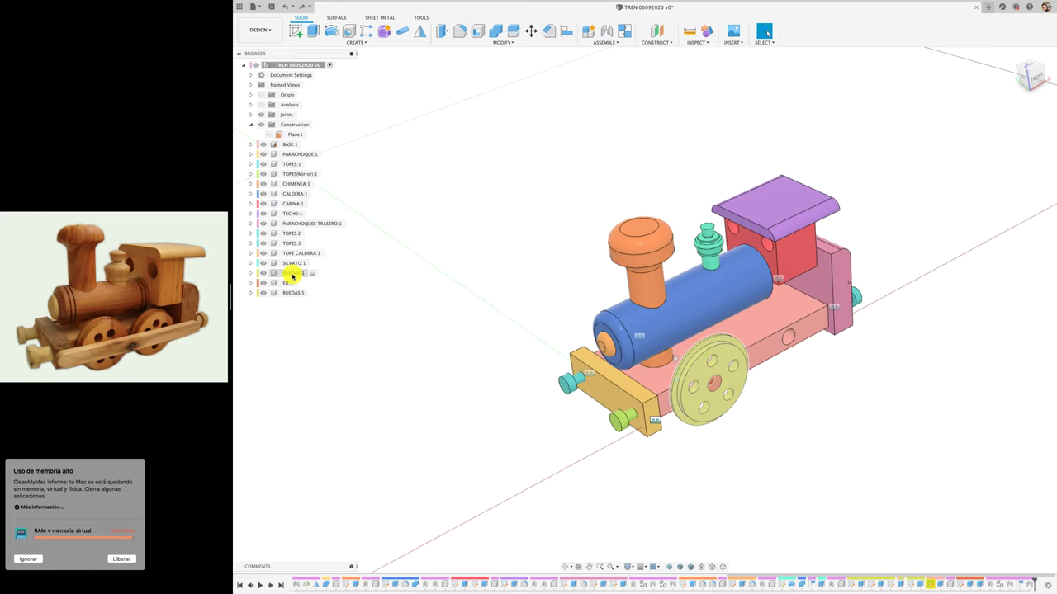
left_click(292, 273)
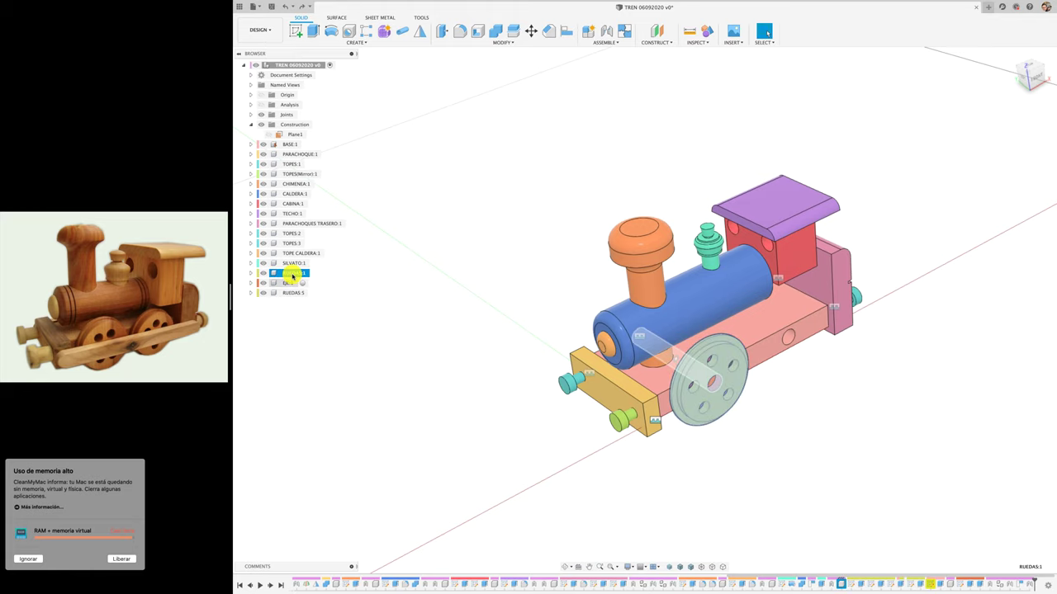
left_click(287, 293)
left_click(358, 307)
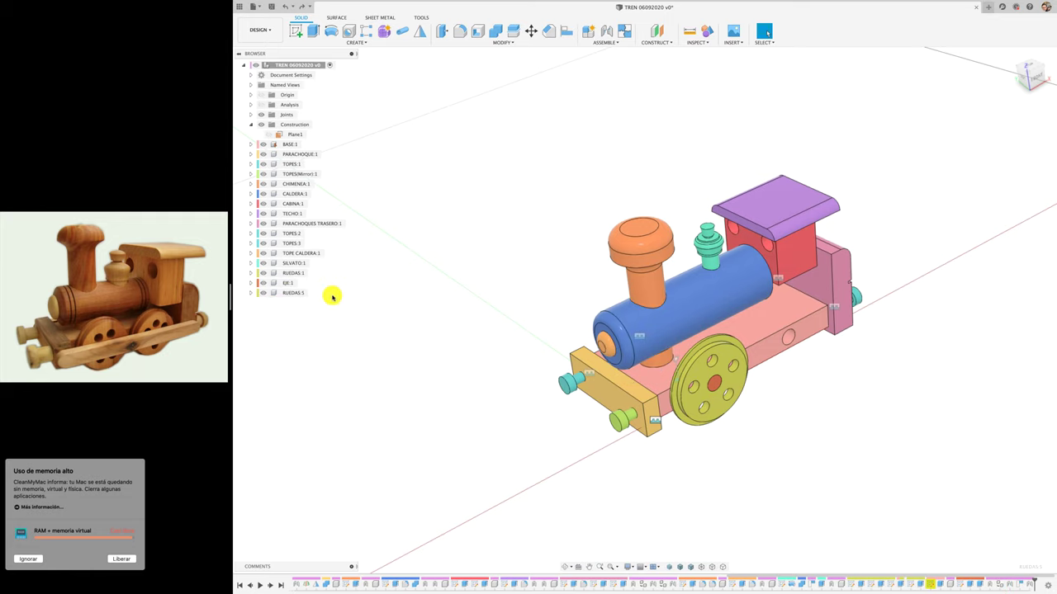
left_click(289, 274)
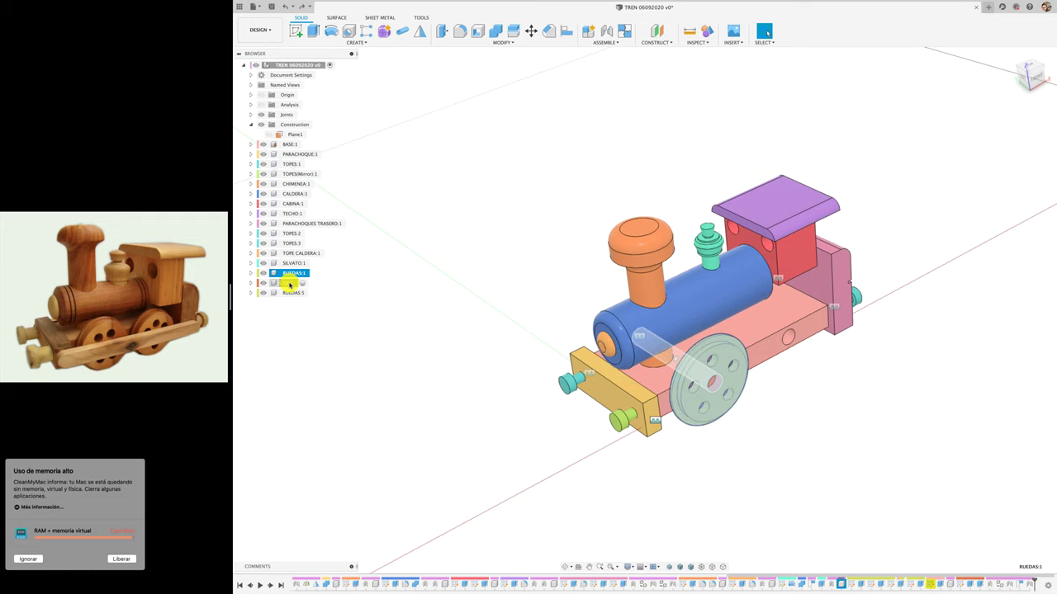
left_click(289, 283, "shift")
left_click(296, 293, "shift")
key("ctrl+c")
key("ctrl+v")
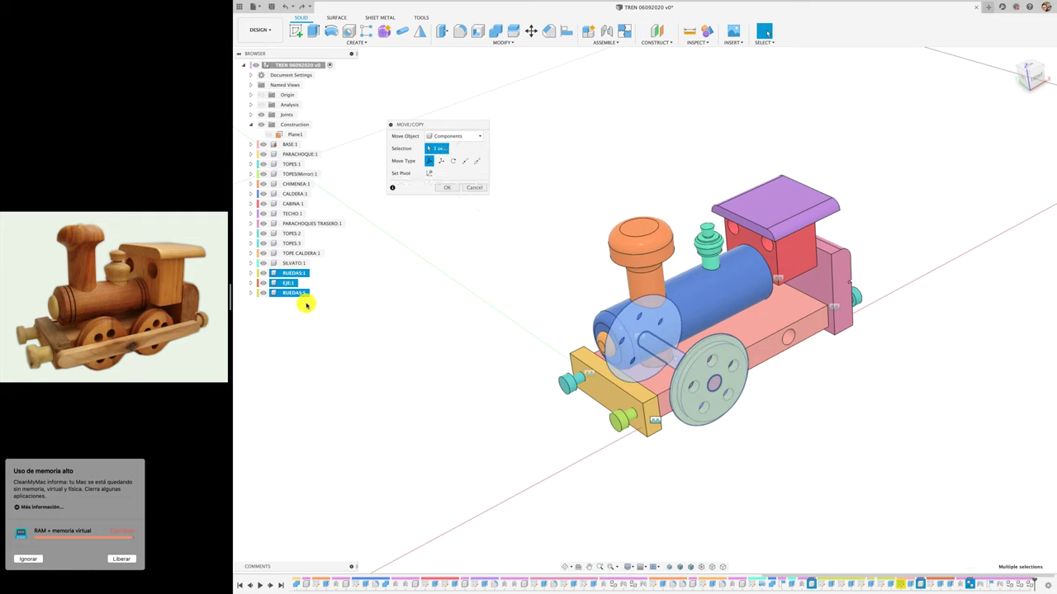
scroll(491, 373, "down", 3)
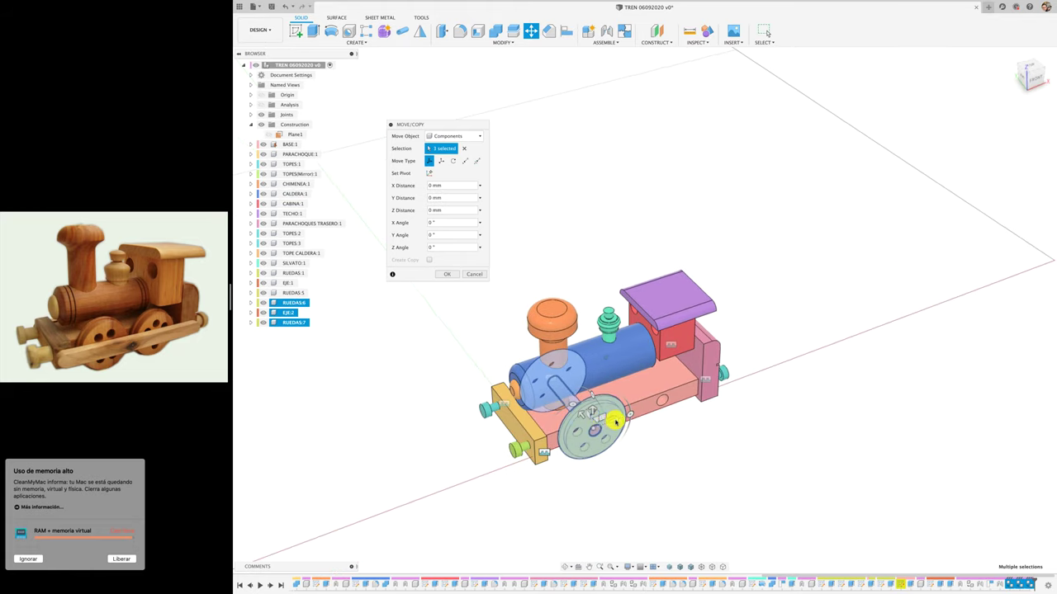
left_click_drag(603, 425, 825, 354)
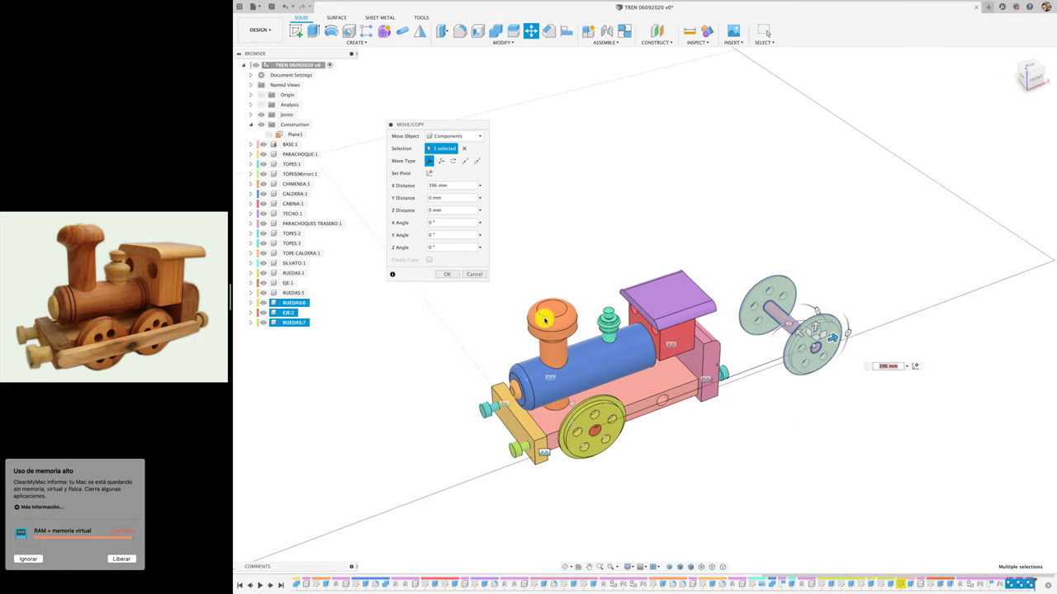
left_click(446, 274)
Lock the near copied wheel to axle EJE:2 with a rigid as-built joint
middle_click_drag(759, 424, 769, 405, "shift")
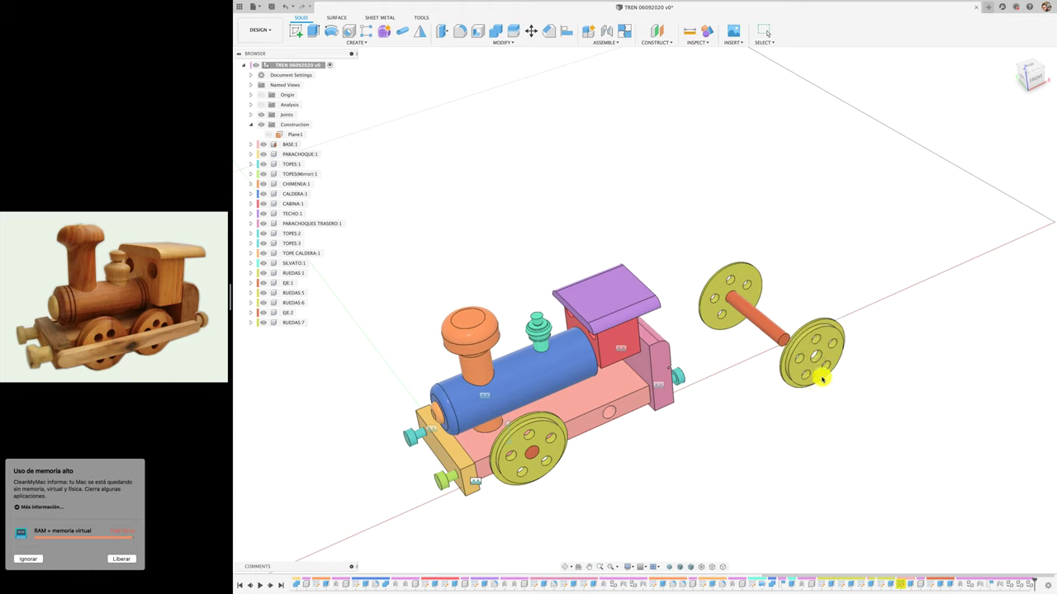
left_click_drag(822, 378, 842, 390)
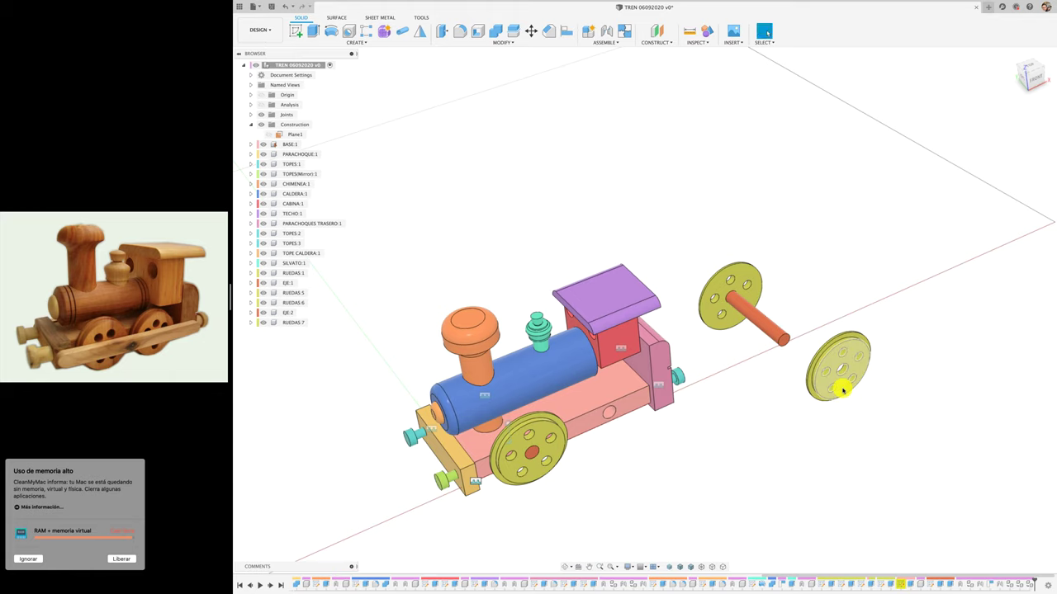
left_click(604, 44)
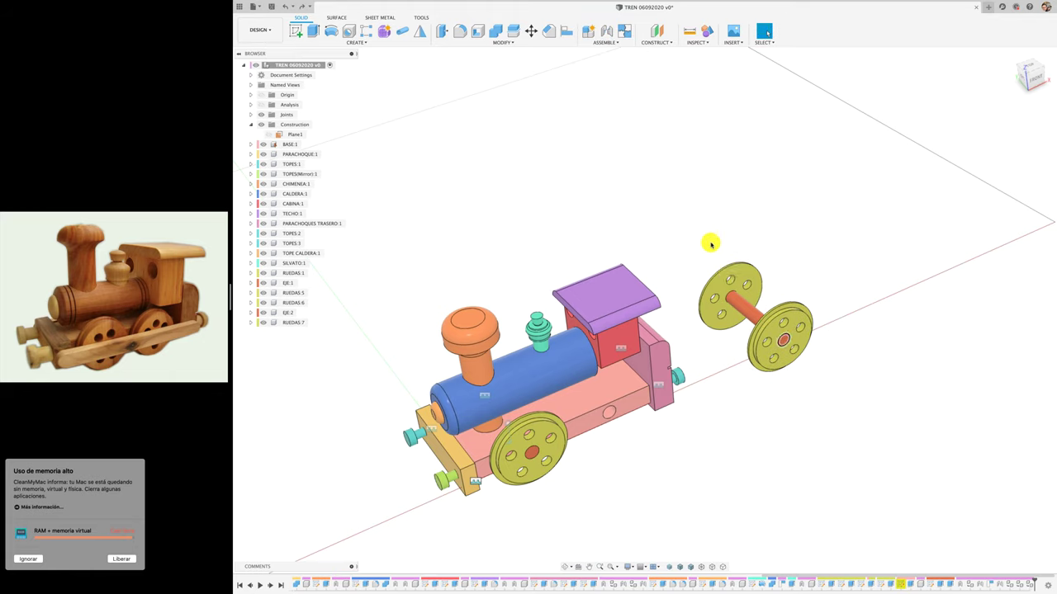
left_click(774, 347)
left_click(746, 312)
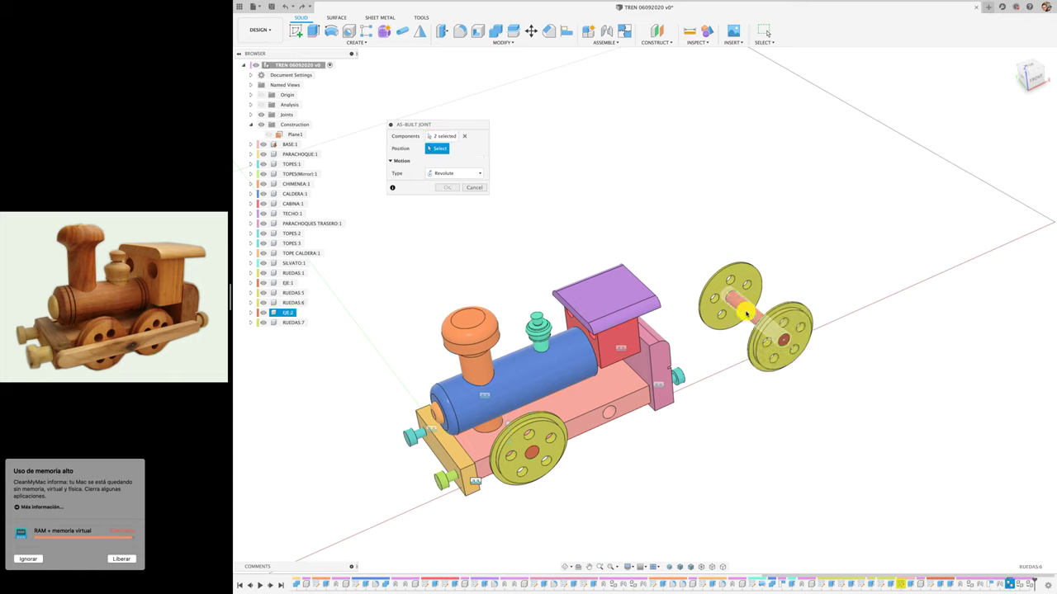
left_click(485, 176)
left_click(452, 178)
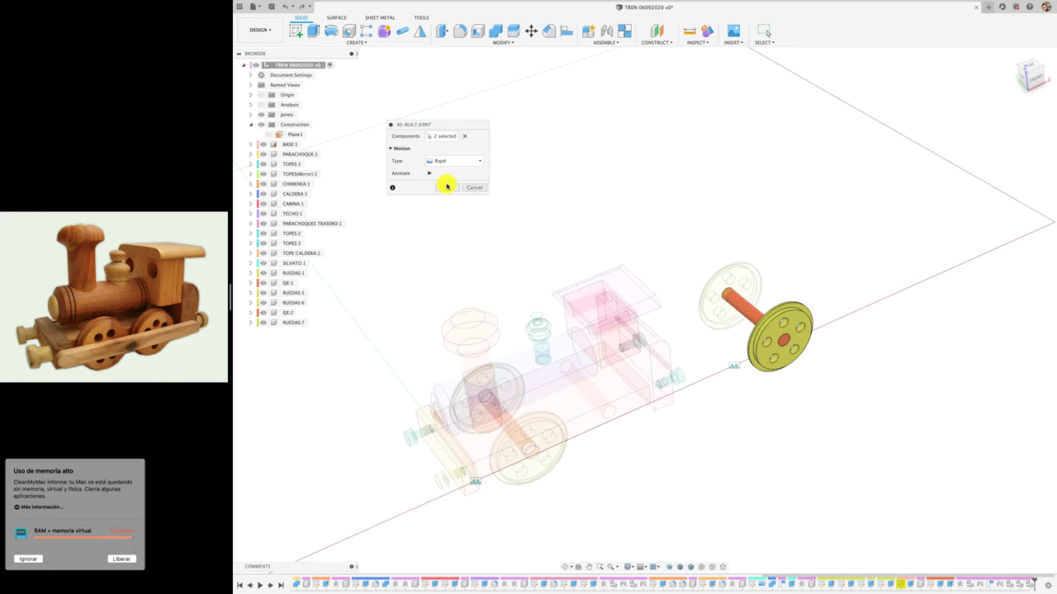
left_click(449, 187)
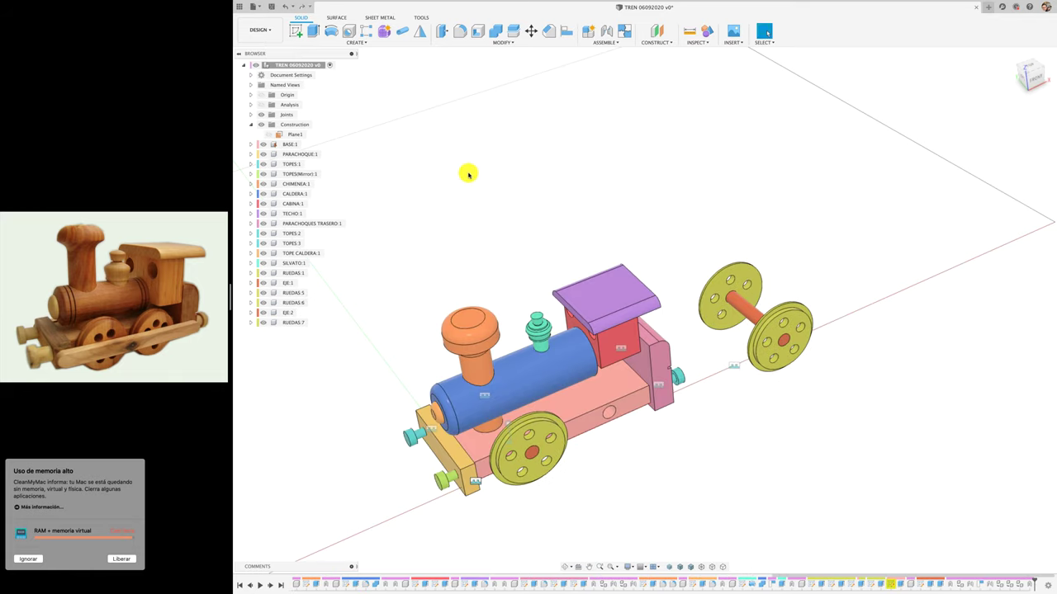
Add a rigid as-built joint between the far copied wheel and its axle
left_click(609, 43)
left_click(617, 69)
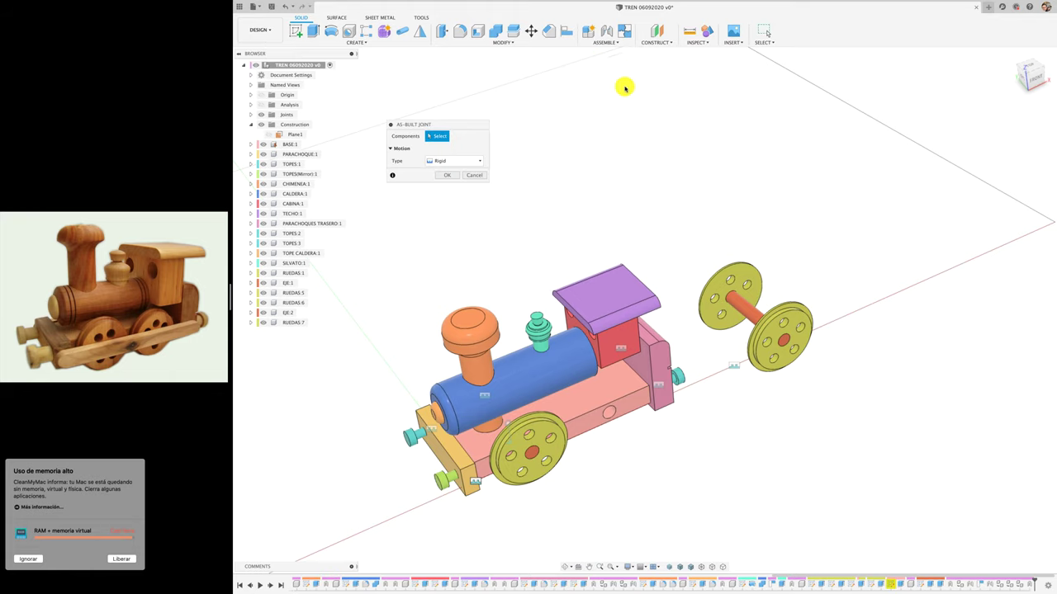
left_click(747, 307)
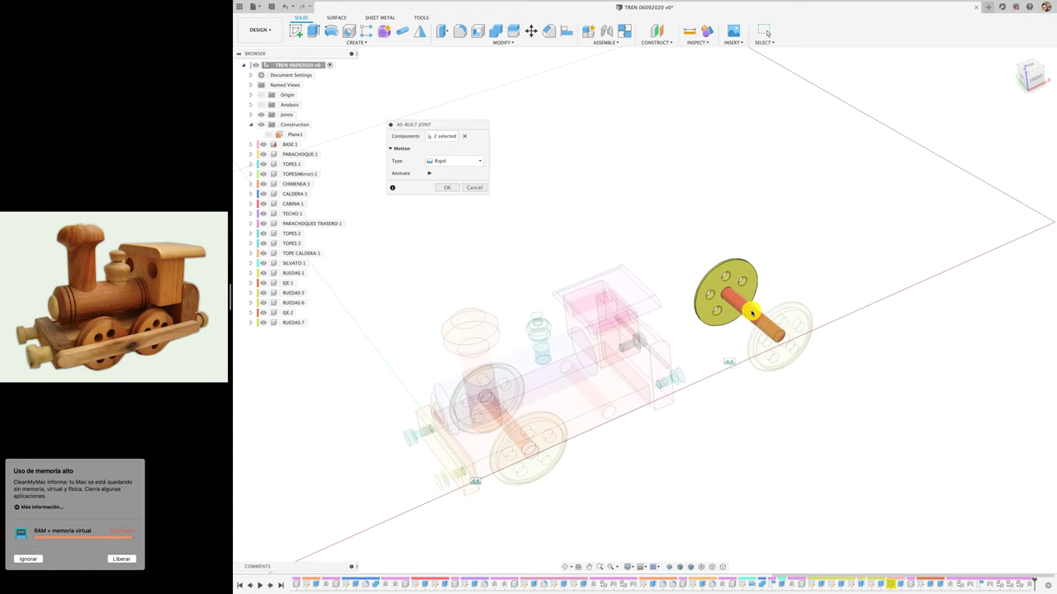
left_click(446, 188)
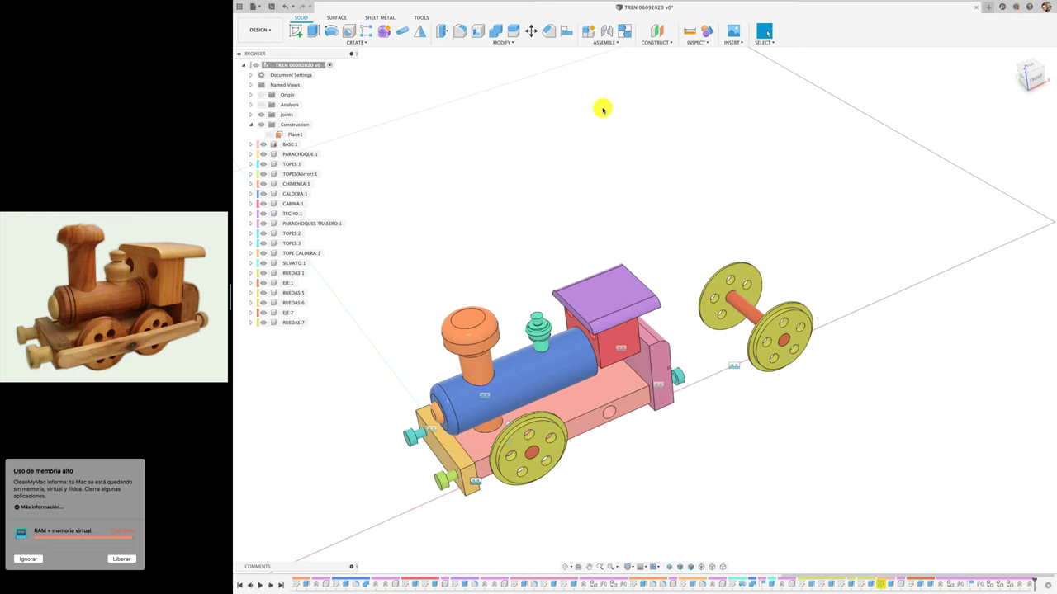
Join axle EJE:2 into the base's rear hole with a Revolute joint, then spin the wheel to test it
key("j")
left_click(752, 316)
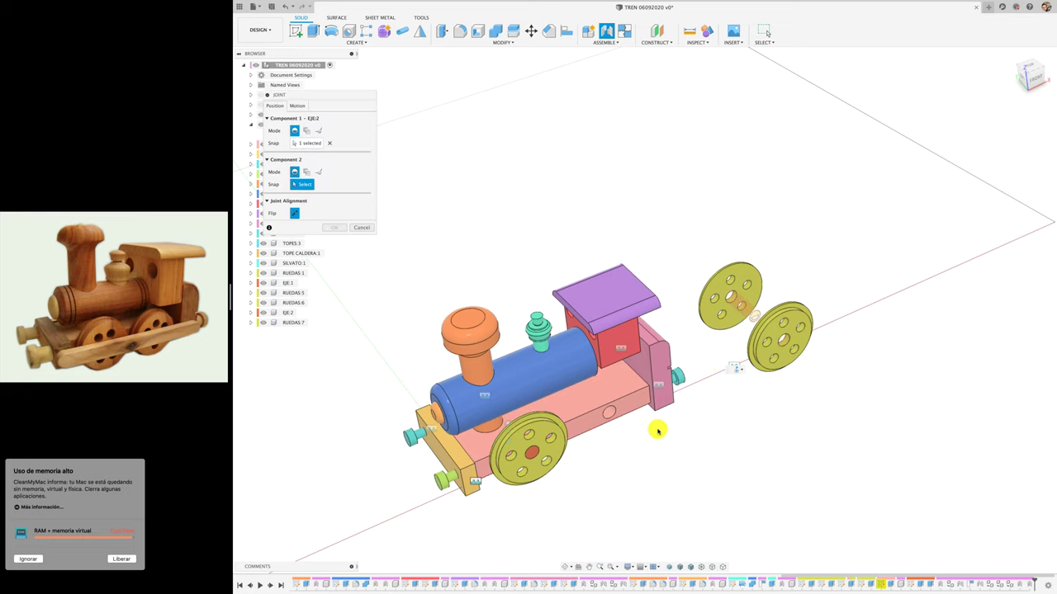
scroll(657, 430, "up", 1)
scroll(658, 430, "up", 2)
scroll(657, 430, "up", 2)
scroll(657, 430, "up", 2)
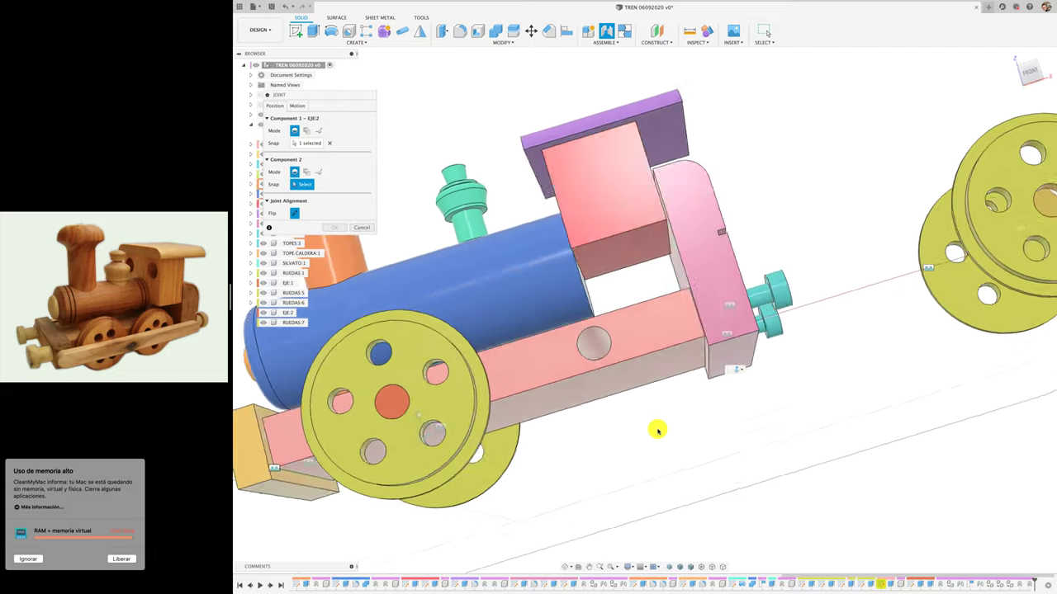
scroll(639, 404, "up", 2)
scroll(641, 404, "up", 2)
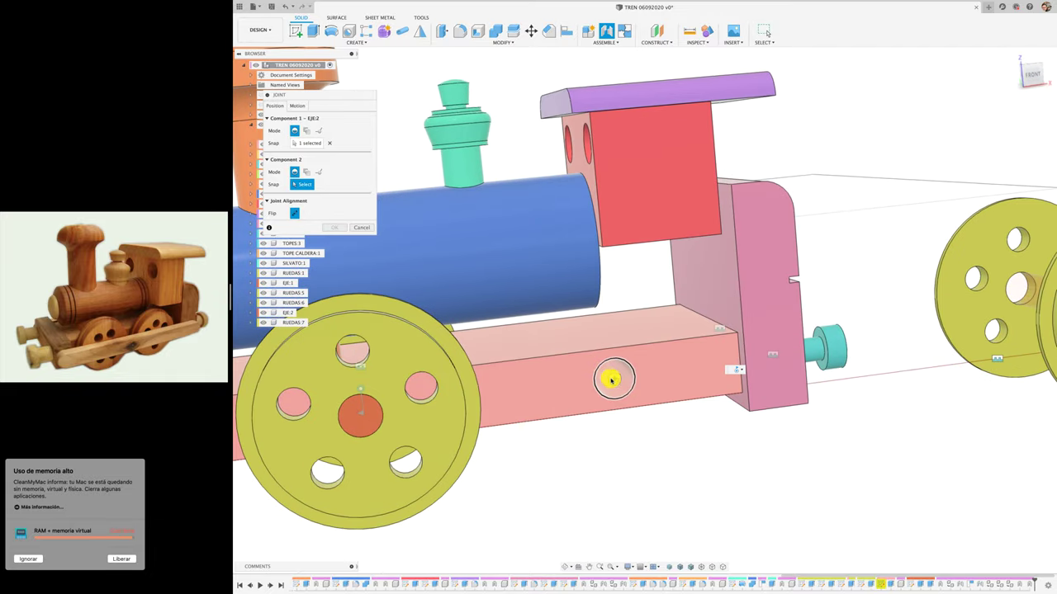
scroll(613, 380, "down", 1)
scroll(614, 381, "up", 2)
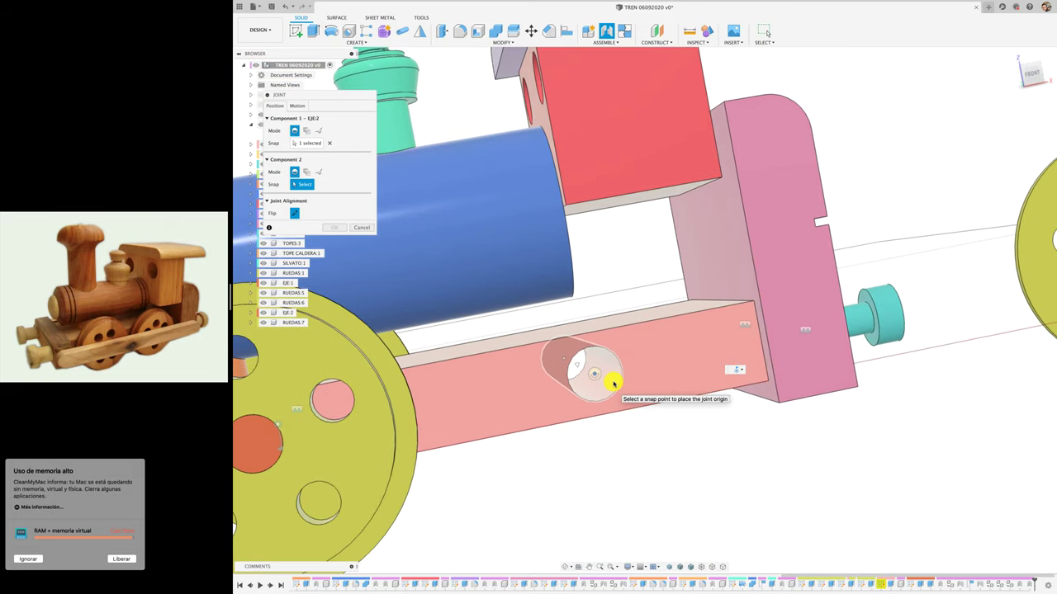
left_click(573, 366)
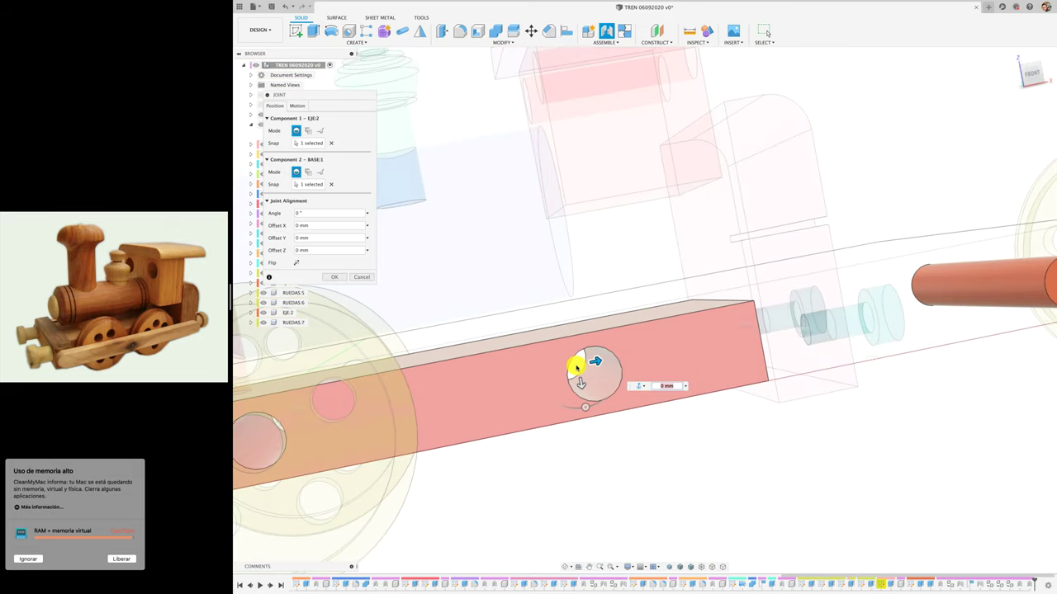
left_click(299, 107)
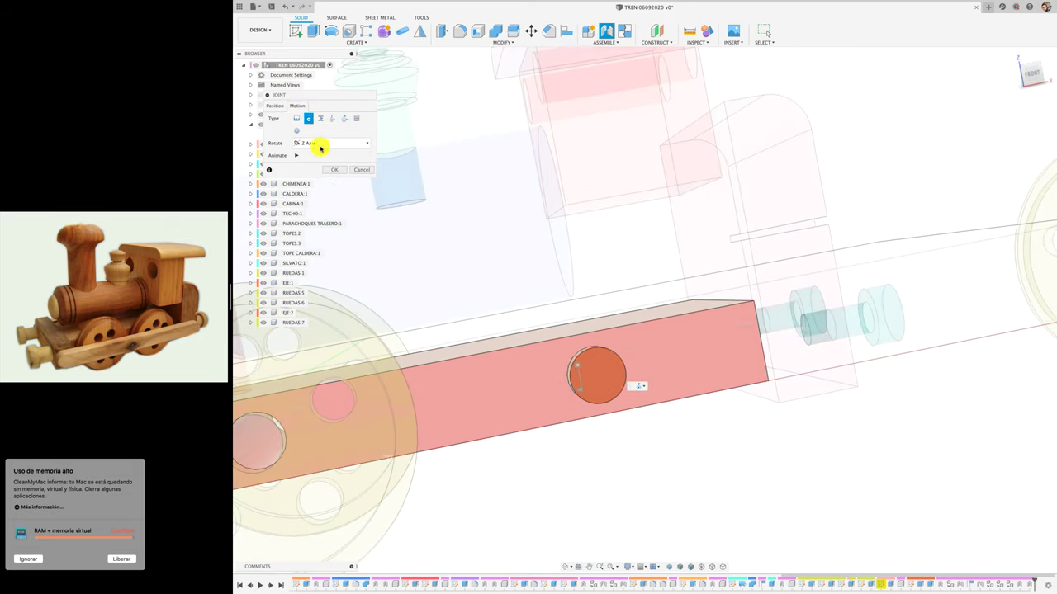
left_click(333, 170)
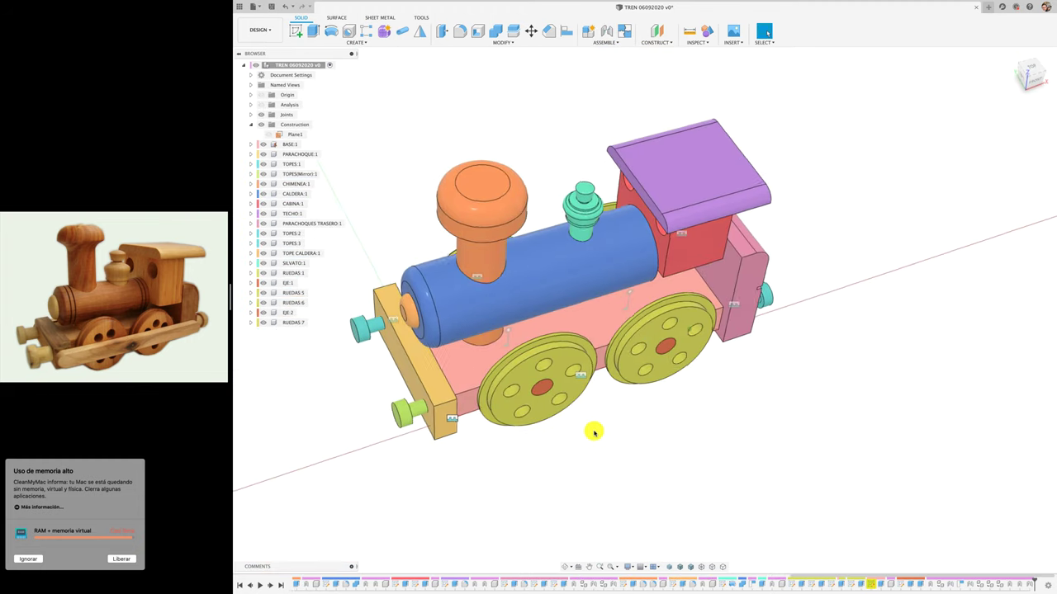
left_click_drag(663, 371, 665, 385)
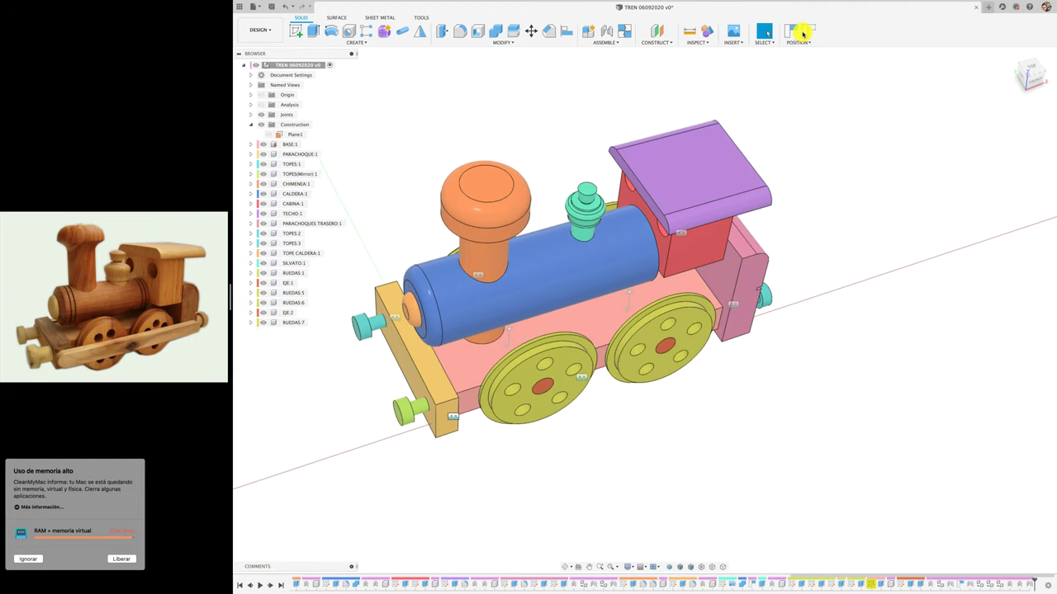
Revert the wheel's test spin and save the train design
left_click(802, 34)
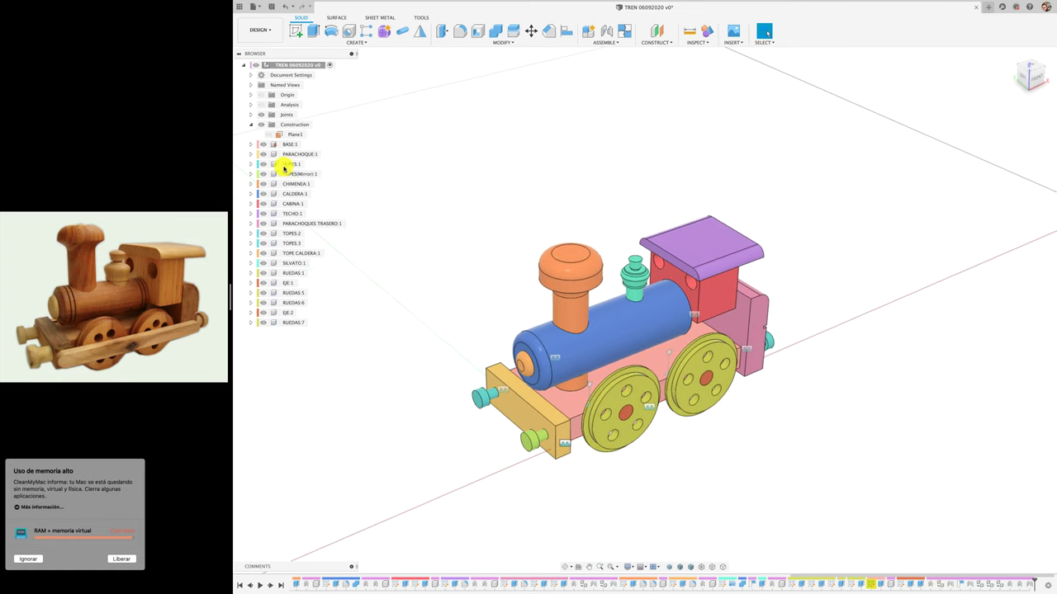
right_click(307, 67)
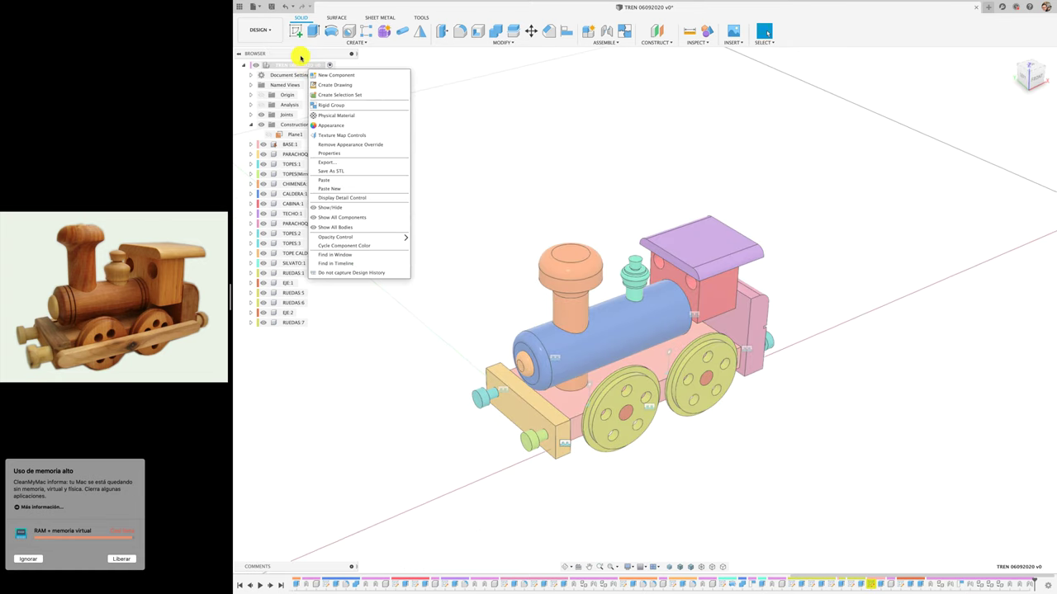
left_click(271, 7)
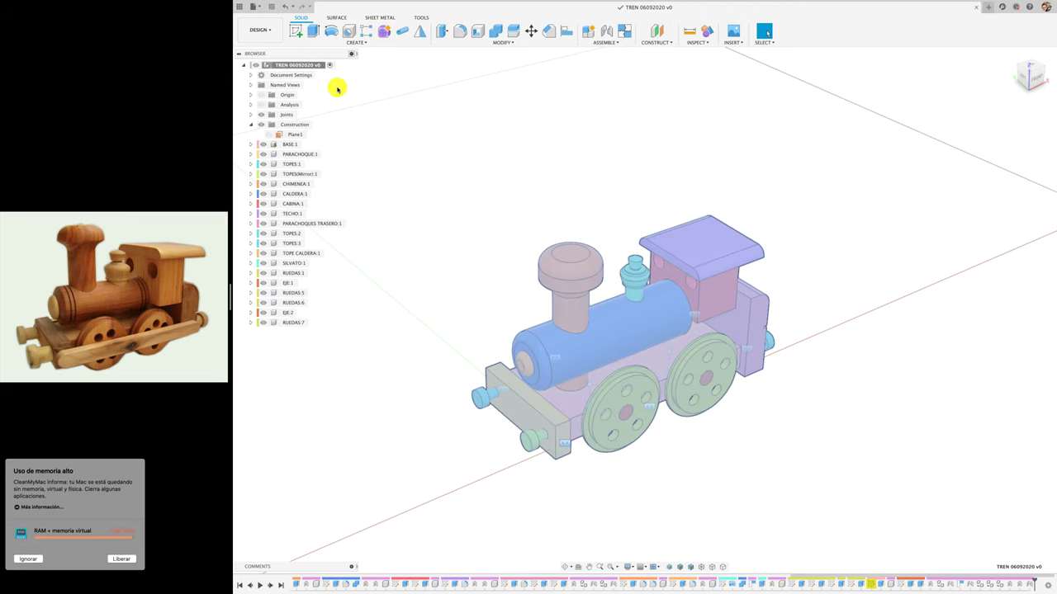
Create a new component named LATERALES RUEDA and start a sketch on a plane inside it
right_click(297, 65)
left_click(330, 73)
type("LATERALES RUEDA")
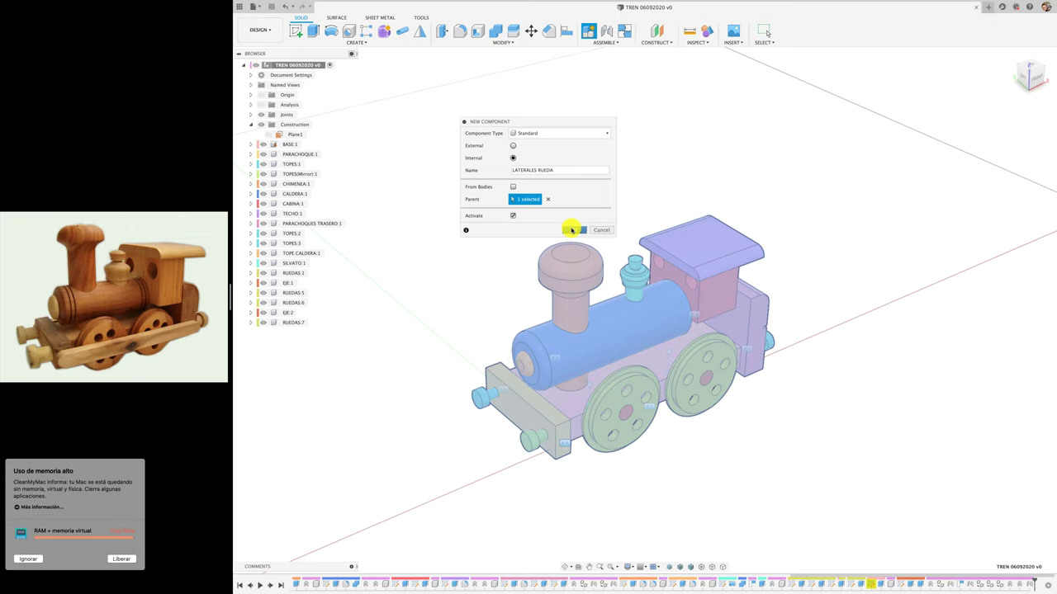
left_click(571, 230)
left_click(294, 31)
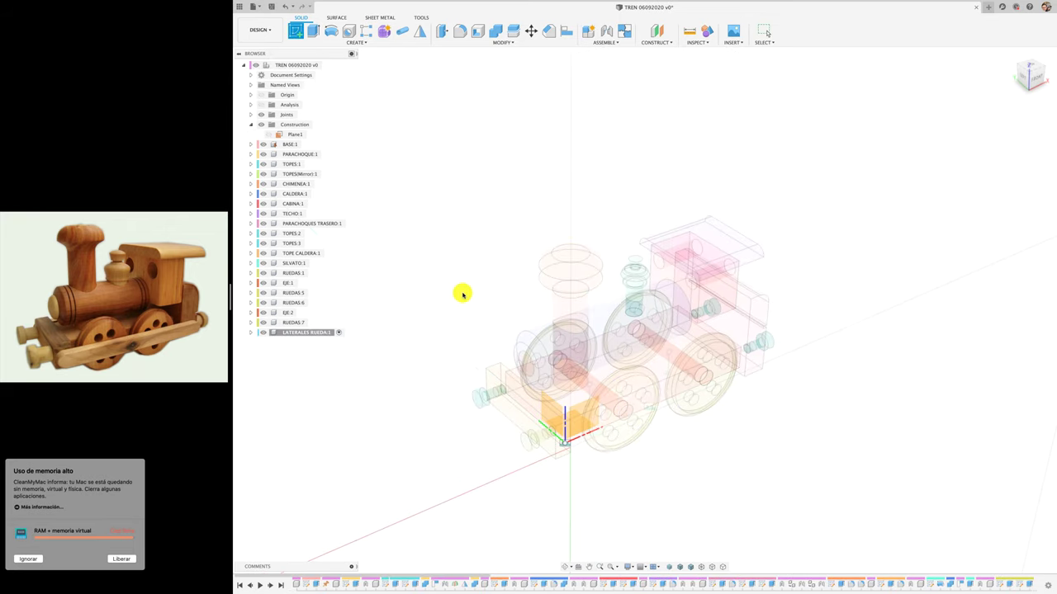
left_click(560, 453)
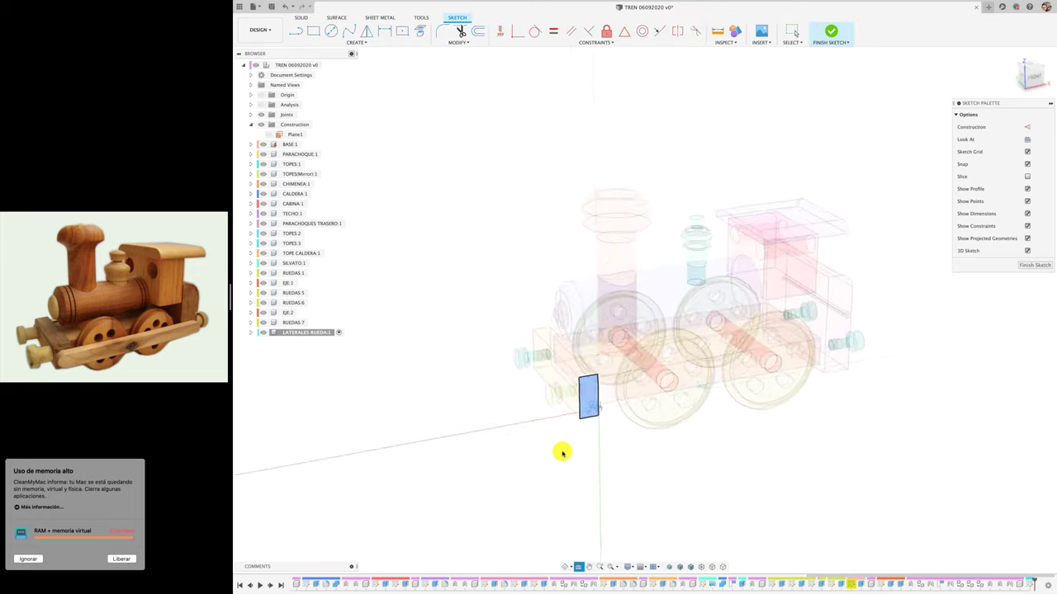
Begin a slot from the front wheel past the rear wheel, then cancel it
scroll(521, 417, "up", 1)
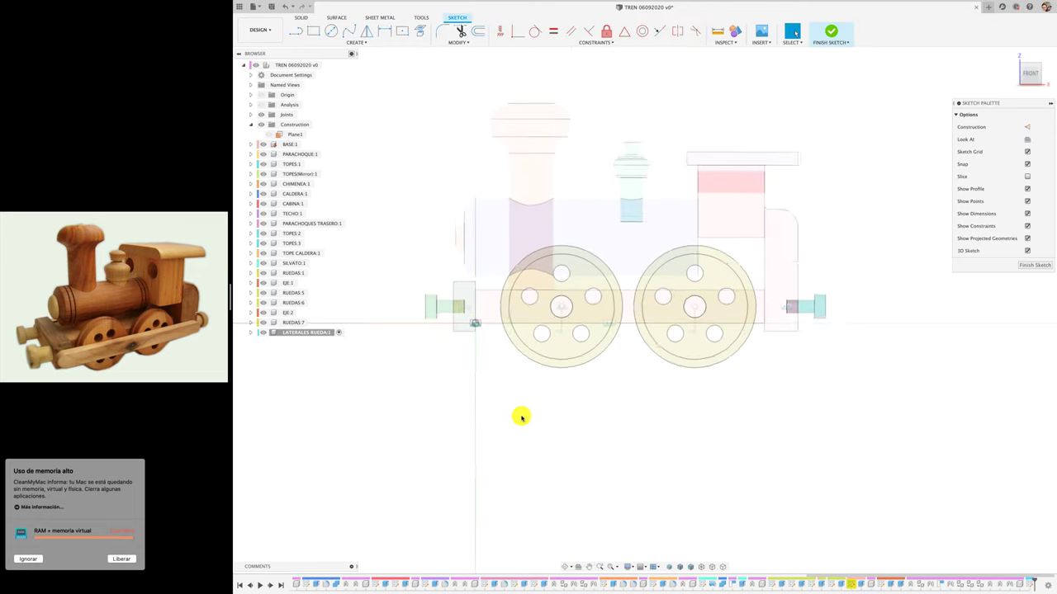
scroll(521, 417, "up", 1)
left_click(356, 42)
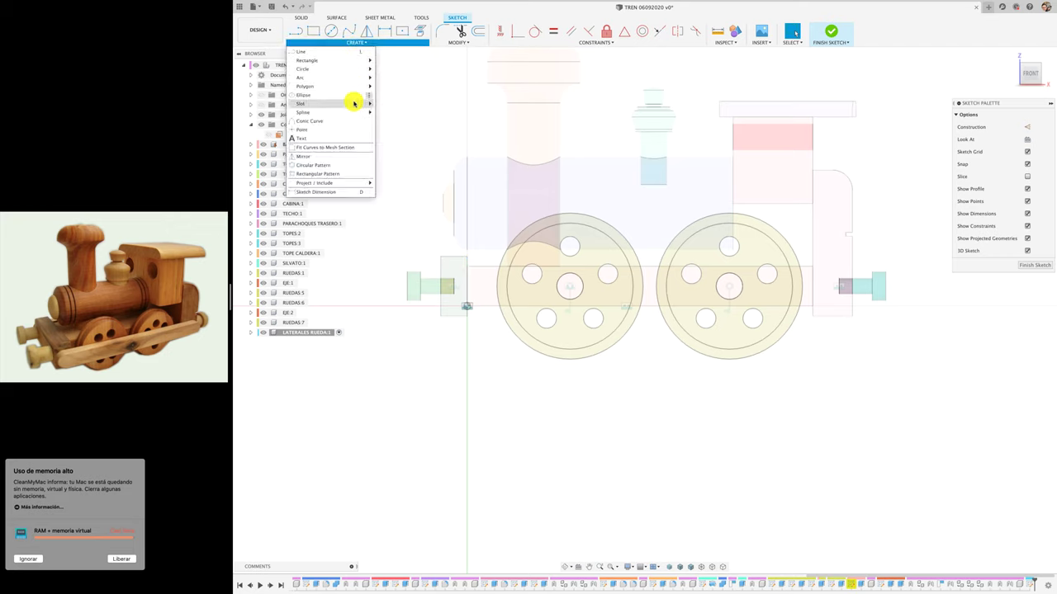
mouse_move(330, 103)
left_click(384, 103)
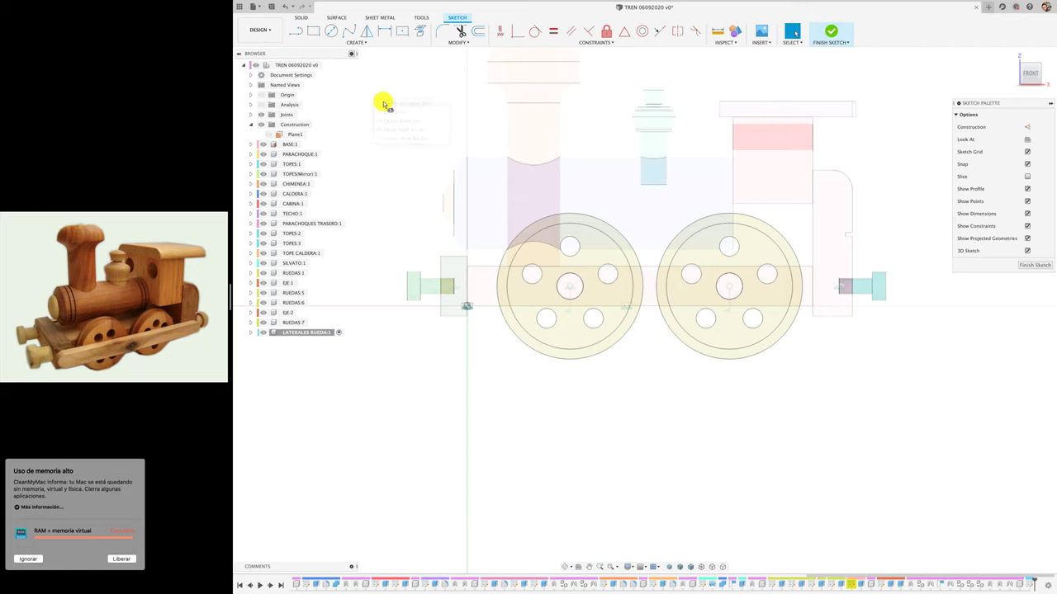
left_click(467, 286)
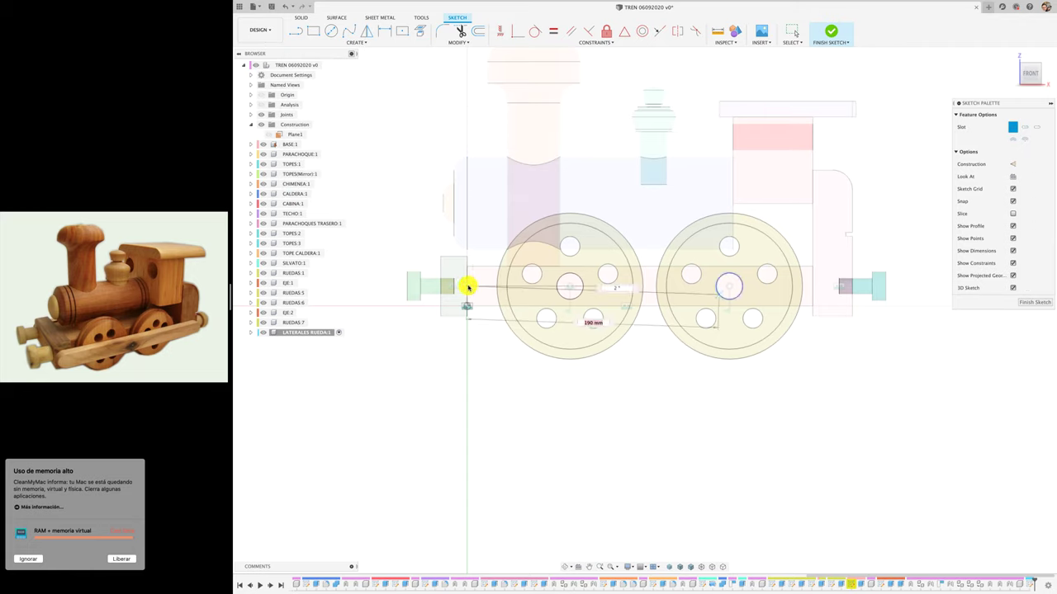
left_click(813, 286)
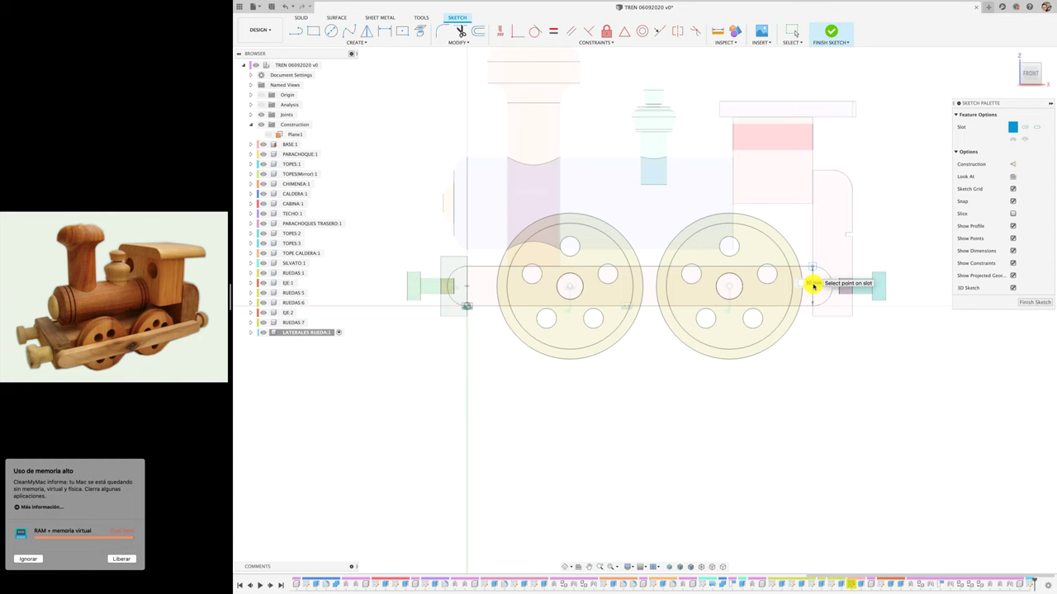
key("Escape")
Pin Center to Center Slot to the toolbar and draw a 30 mm slot across both wheel centres
left_click(364, 42)
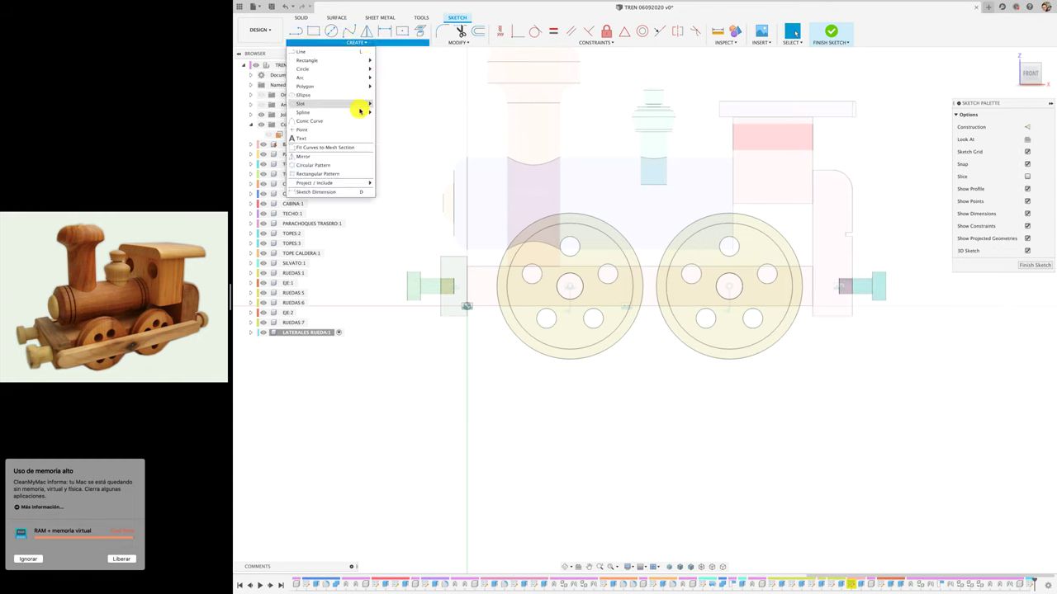
mouse_move(330, 103)
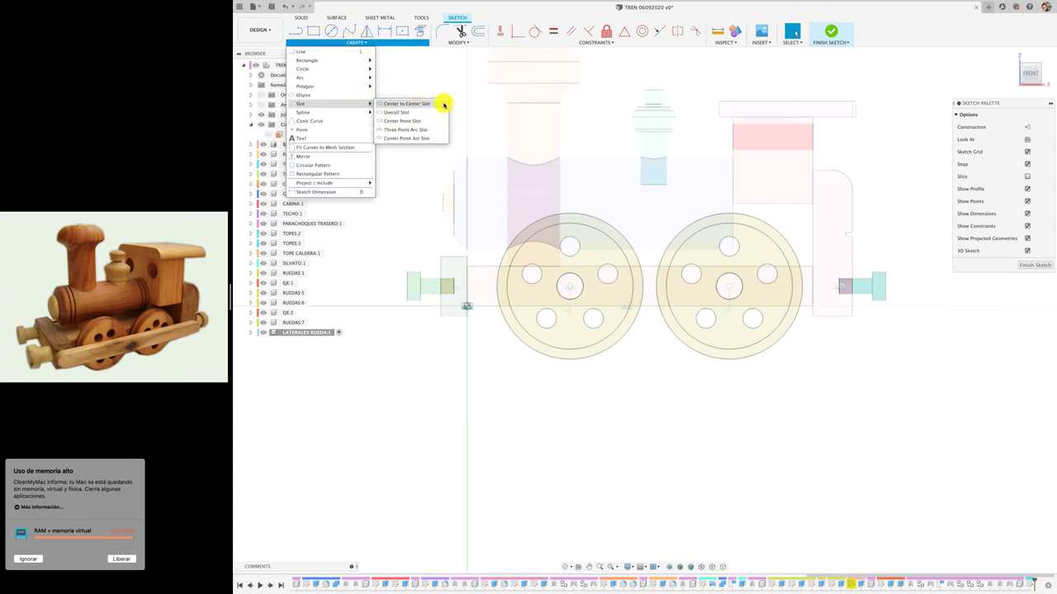
right_click(443, 105)
left_click(451, 105)
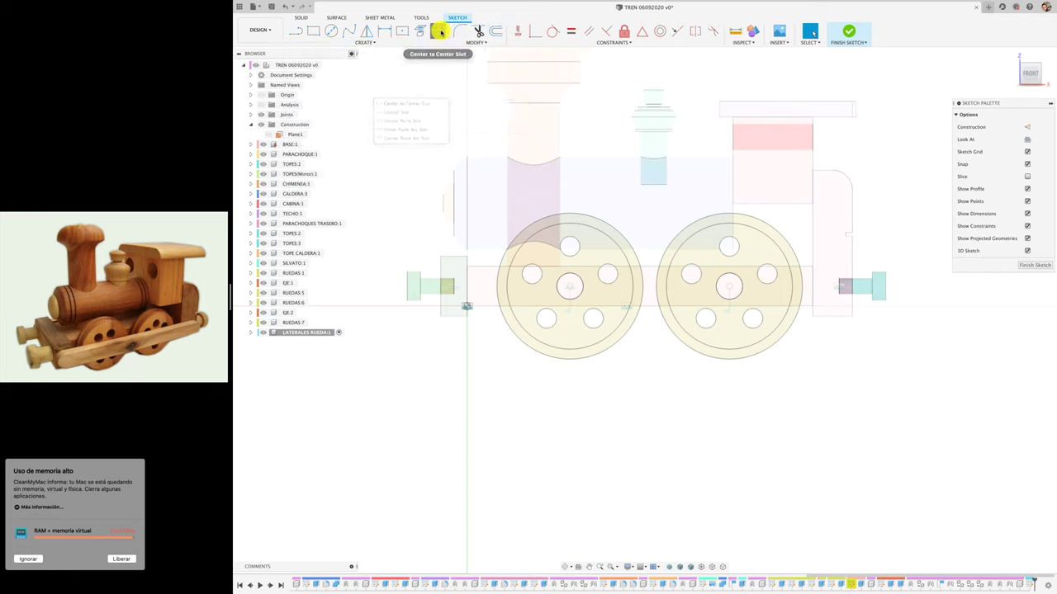
left_click(438, 30)
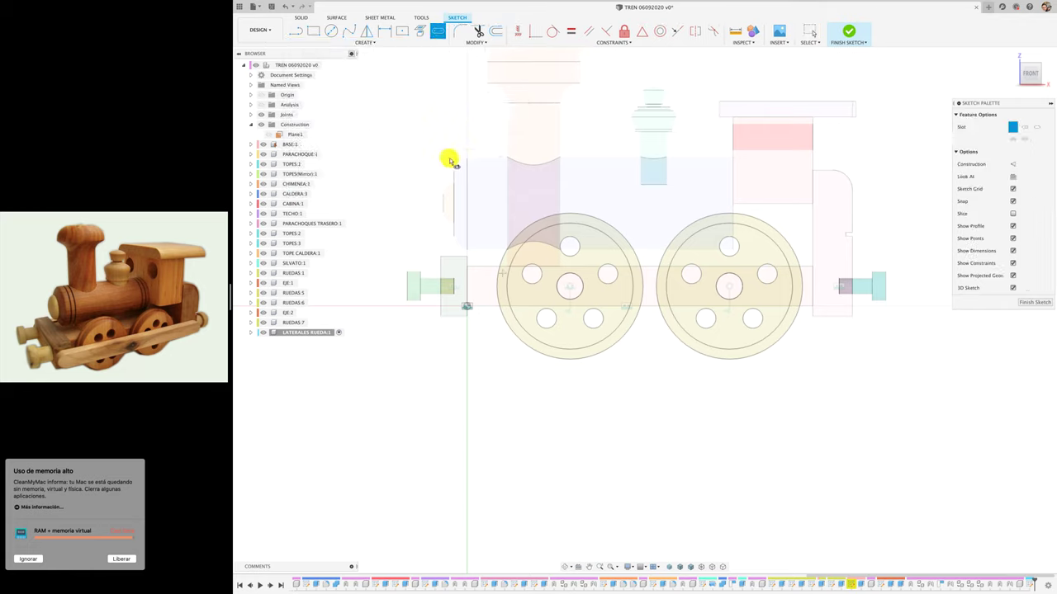
left_click(460, 288)
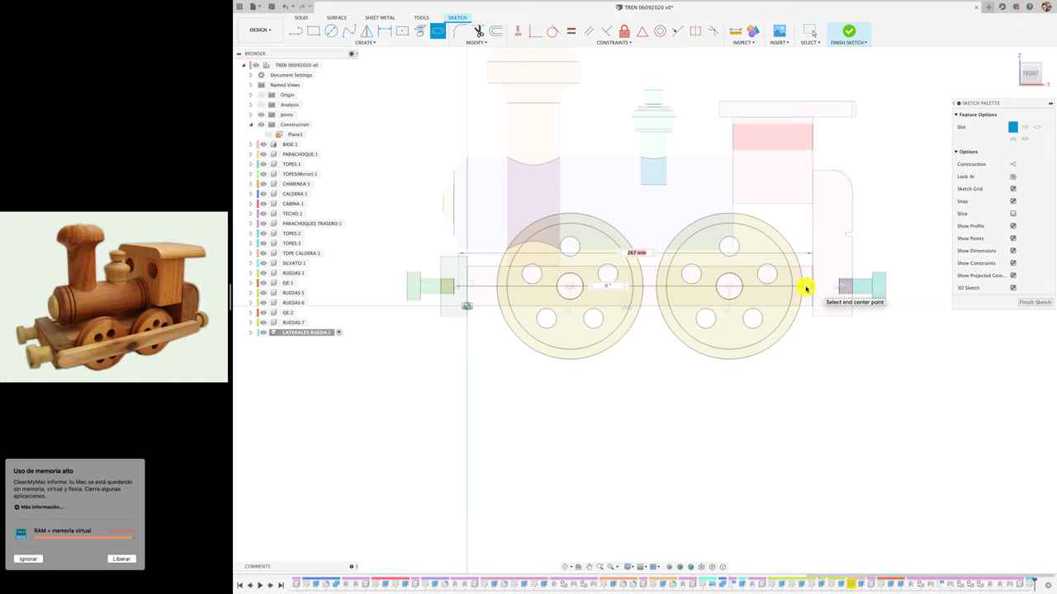
left_click(828, 286)
type("30")
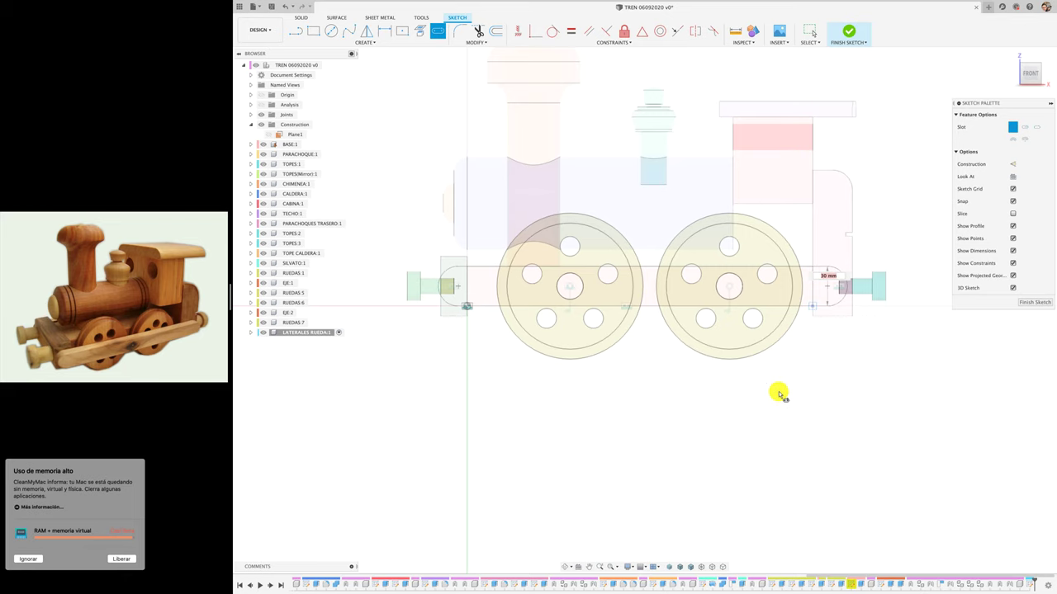
key("Return")
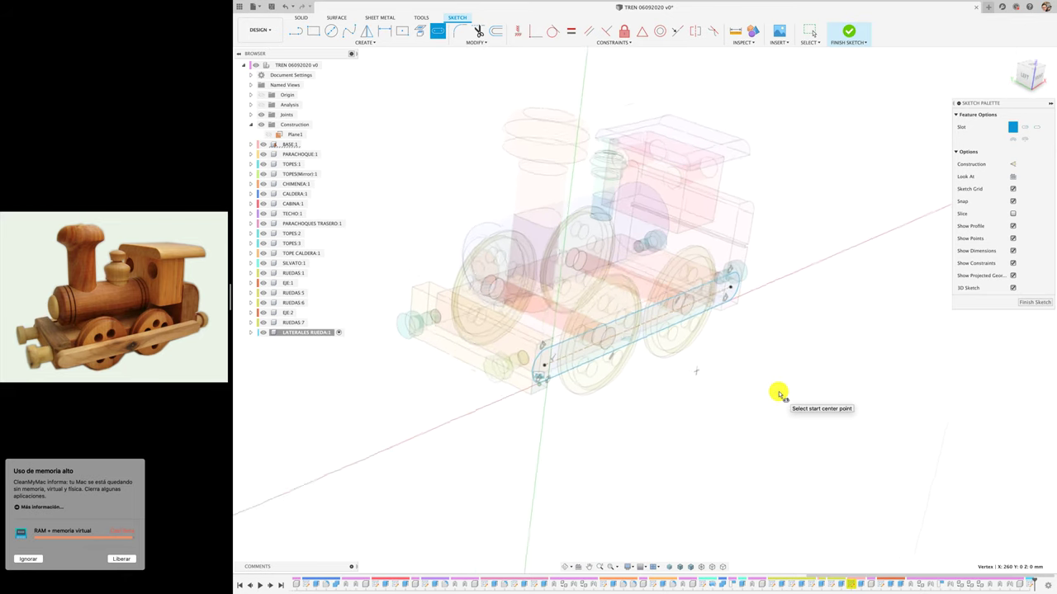
Extrude all three slot profiles into a solid side-rail bar spanning both wheels as a new body
key("e")
left_click(549, 391)
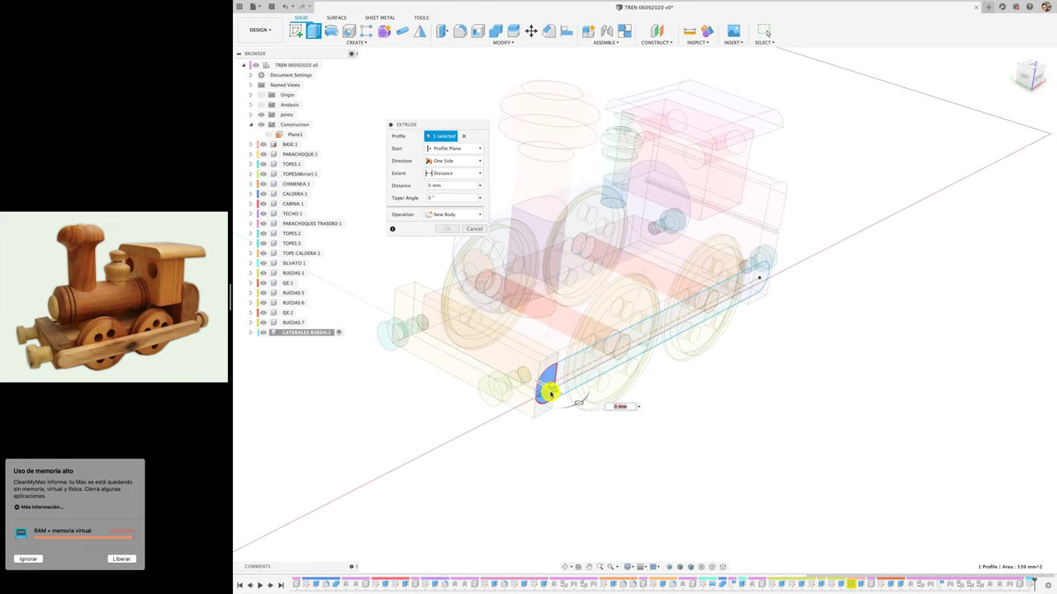
left_click(546, 390)
scroll(535, 394, "up", 3)
left_click(535, 395)
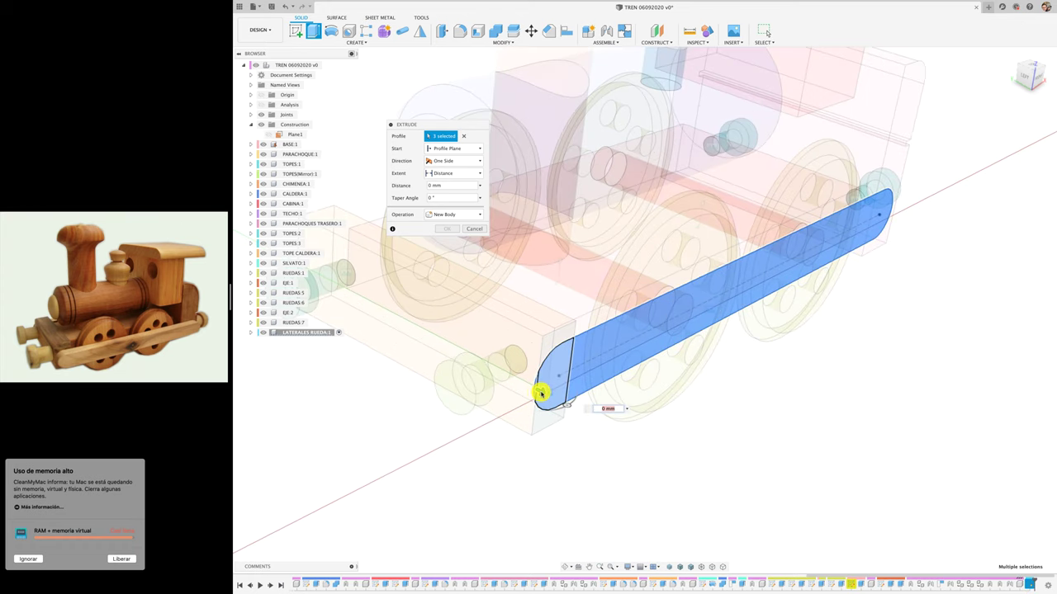
left_click_drag(566, 404, 566, 406)
middle_click_drag(600, 447, 599, 446, "shift")
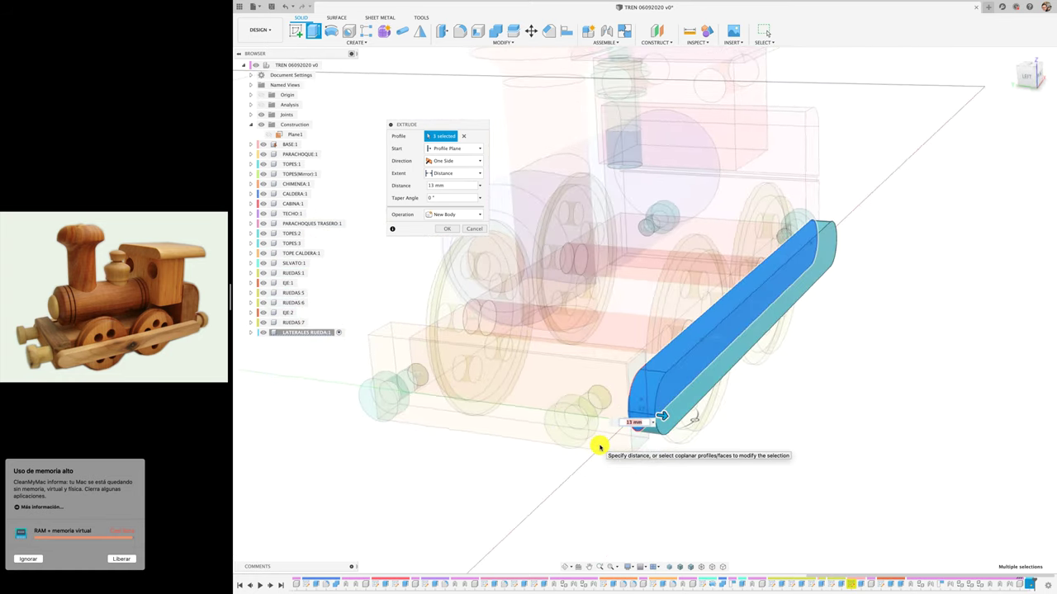
type("10")
key("Return")
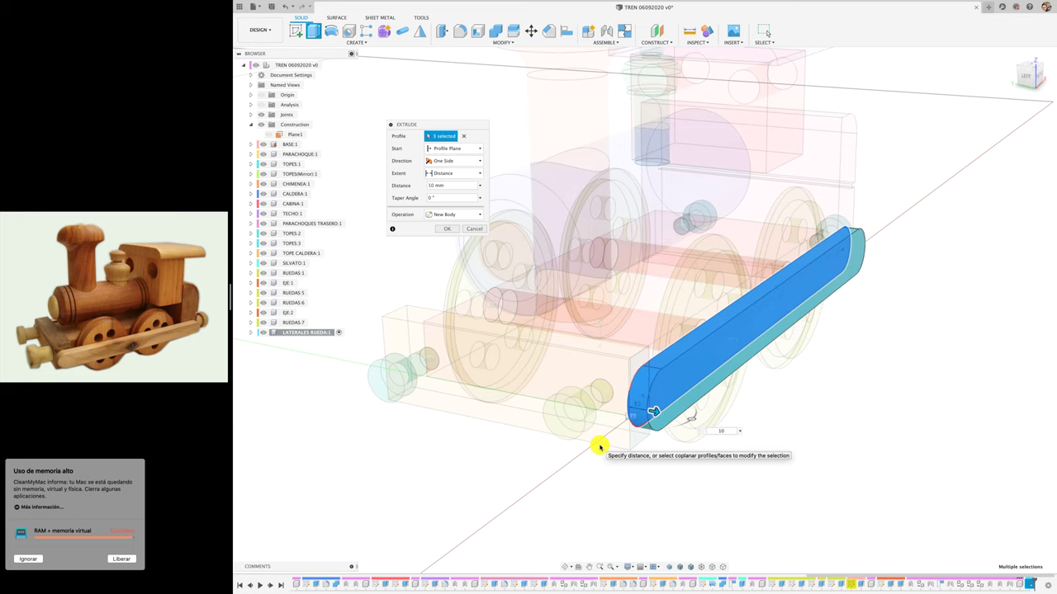
key("Return")
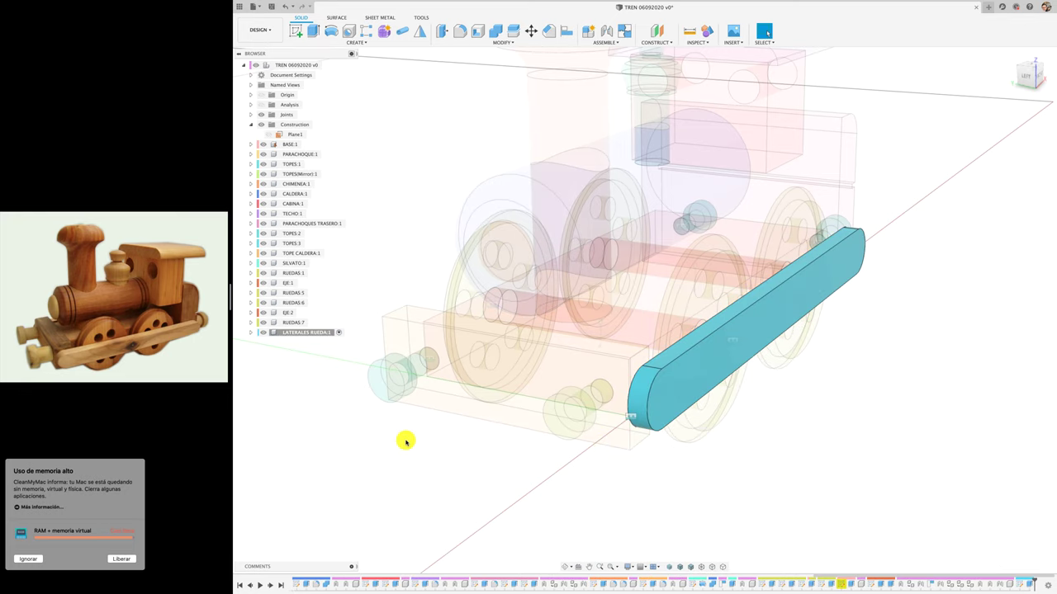
middle_click_drag(405, 438, 406, 438, "shift")
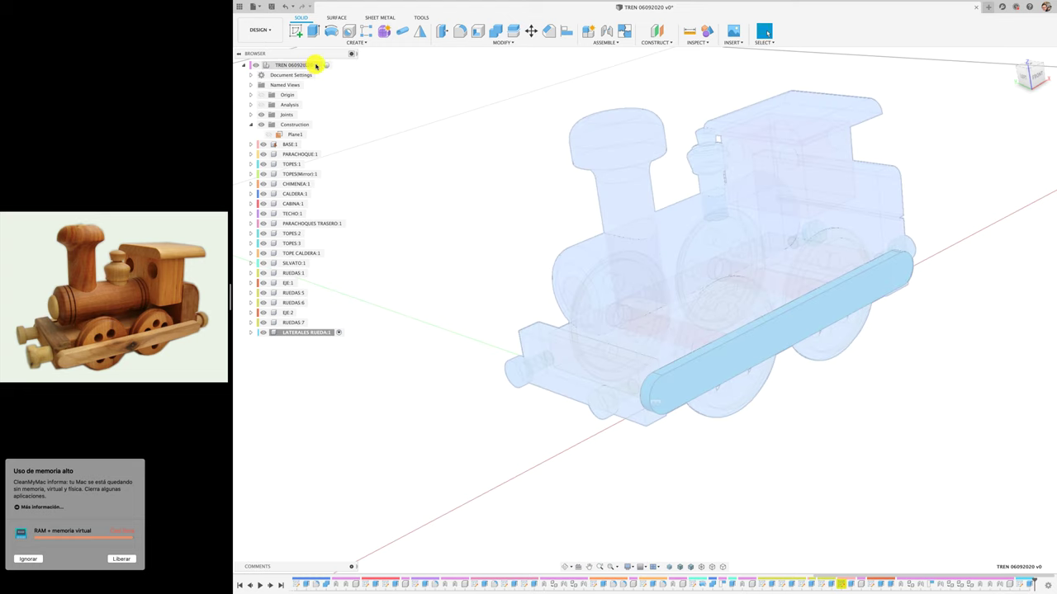
Reactivate the train assembly and pin As-built Joint to the toolbar
left_click(328, 64)
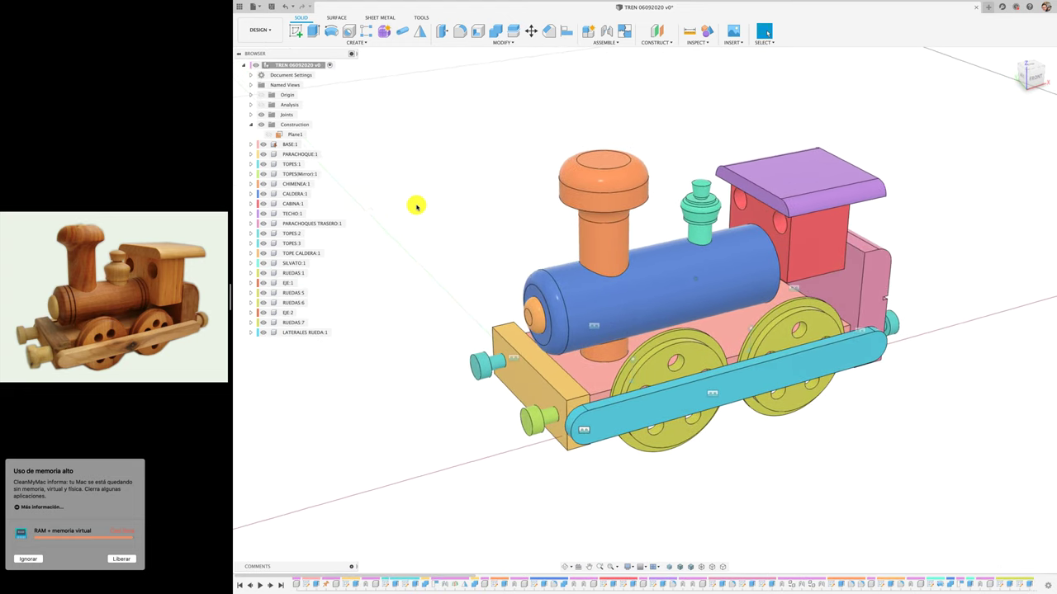
left_click(603, 42)
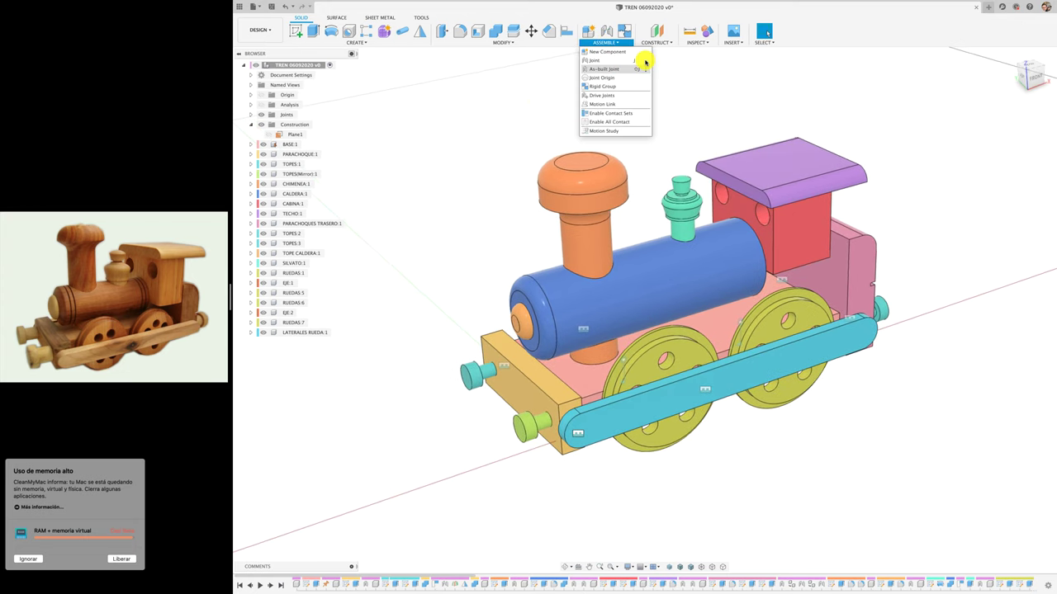
left_click(645, 61)
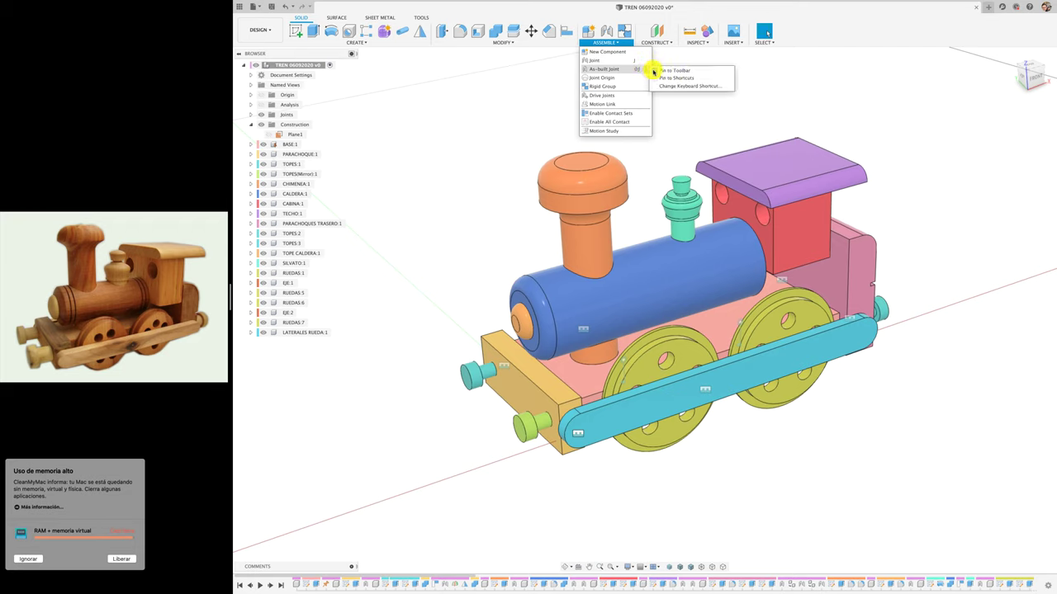
left_click(653, 71)
Rigidly join the cyan side rail to the orange bumper block with an as-built joint
left_click(642, 31)
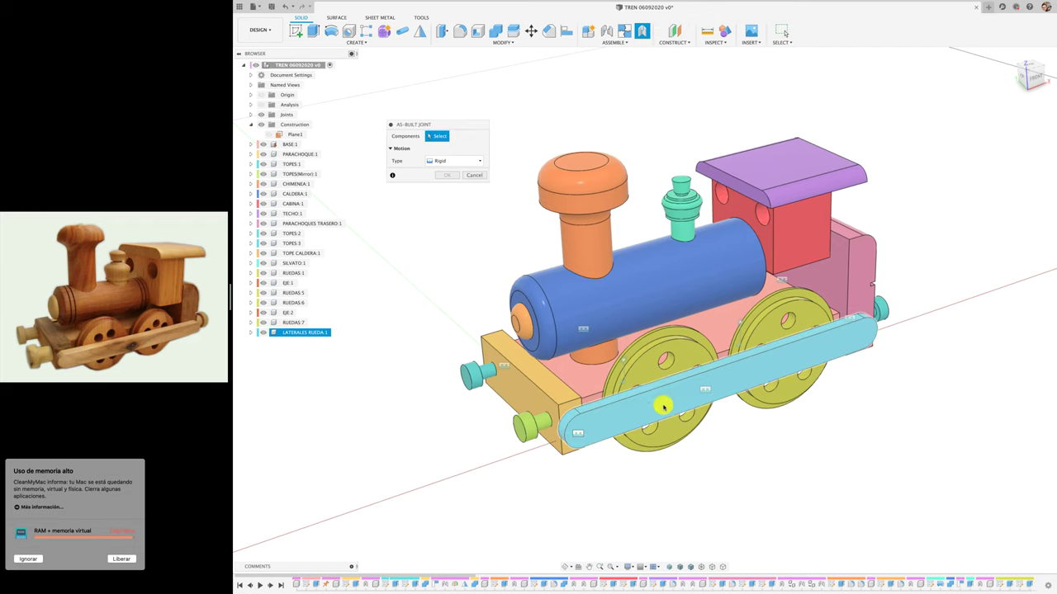
left_click(663, 407)
left_click(560, 402)
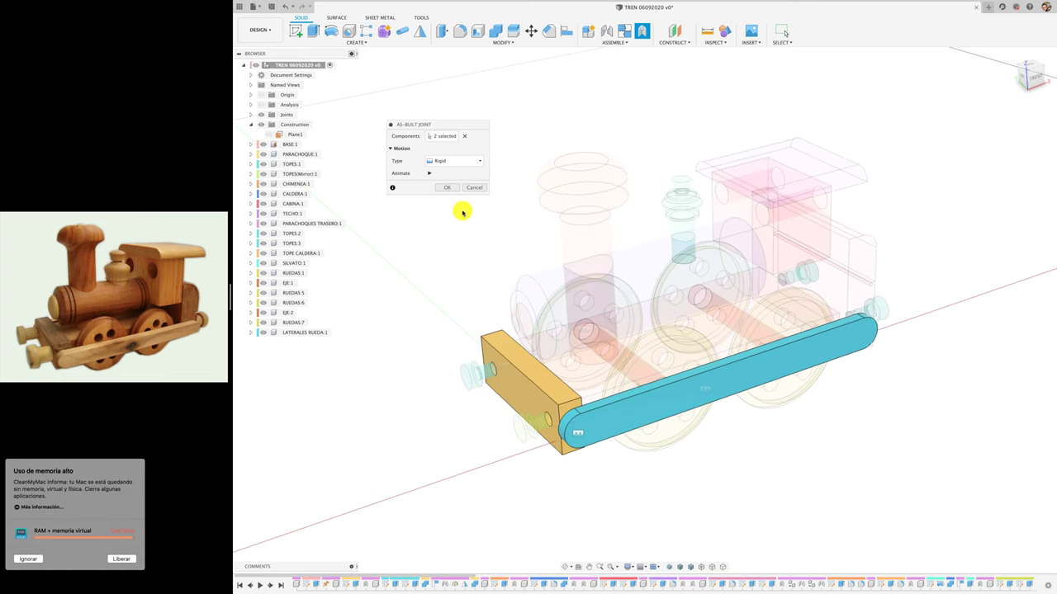
left_click(447, 187)
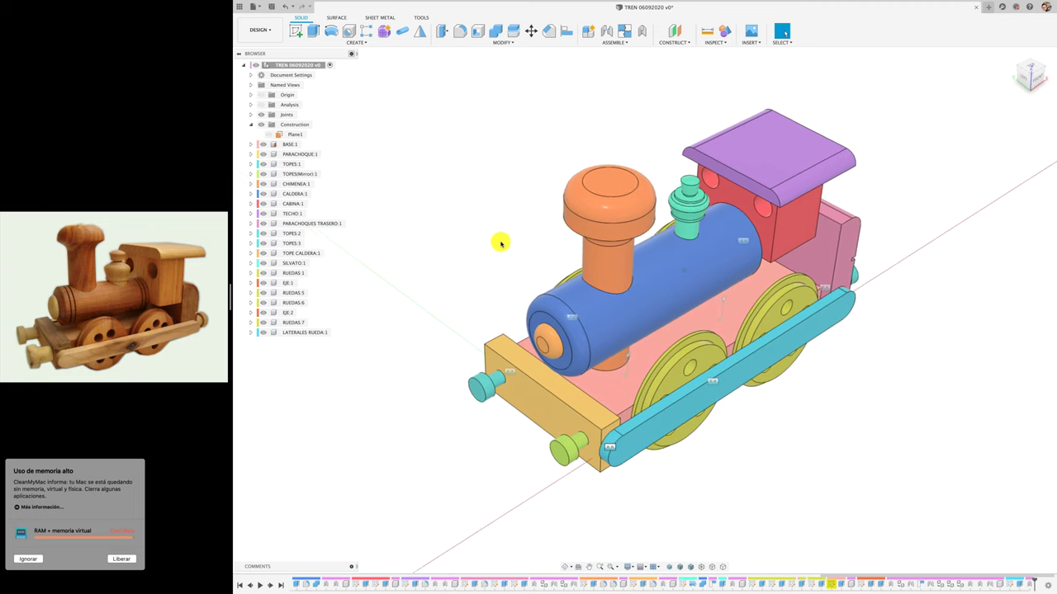
Mirror component LATERALES RUEDA:1 across Plane1 to the train's other side
left_click(420, 33)
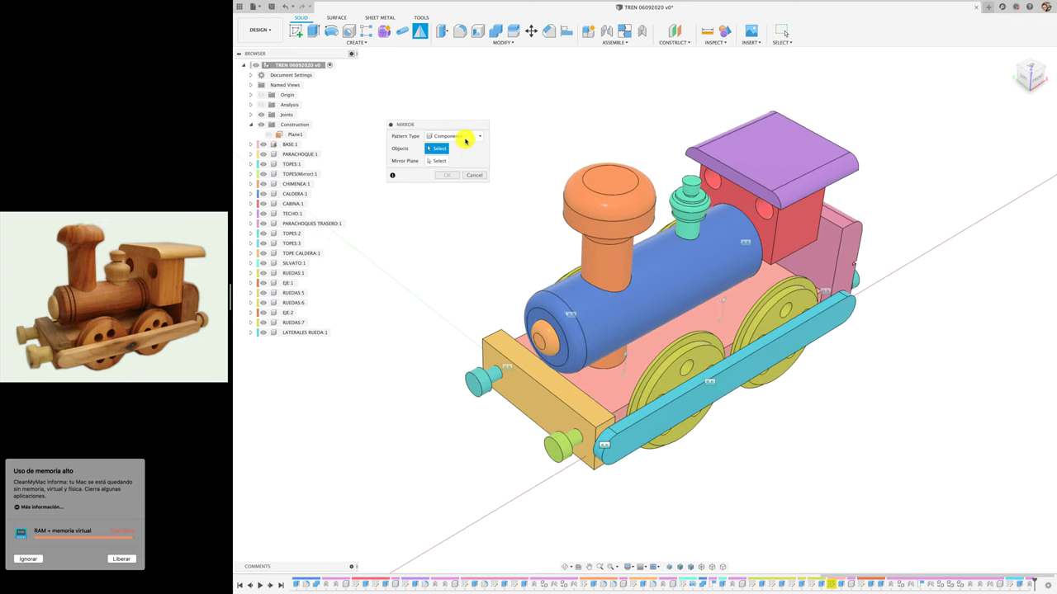
left_click(307, 332)
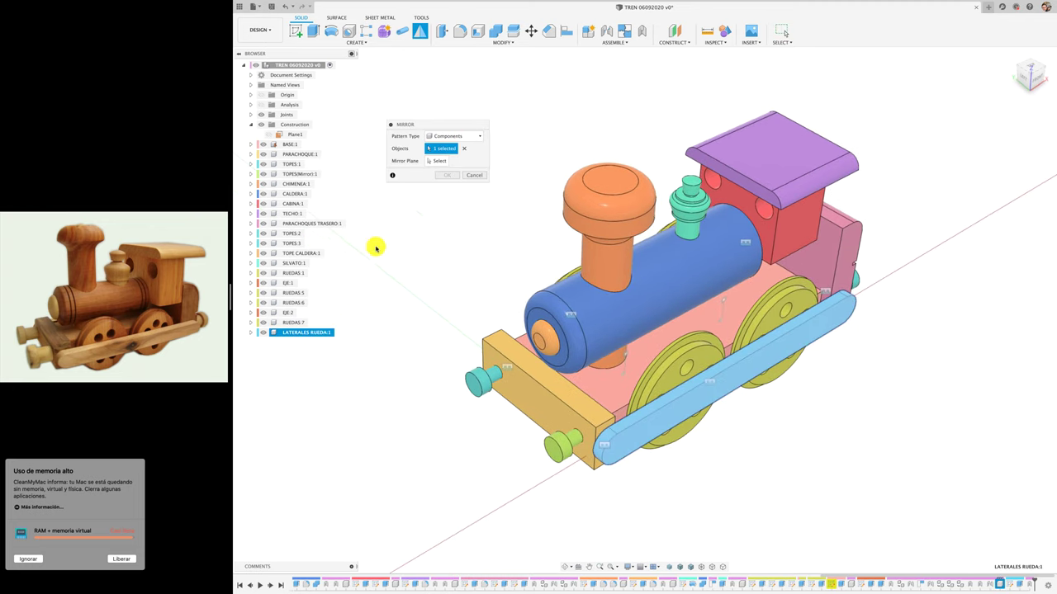
left_click(302, 137)
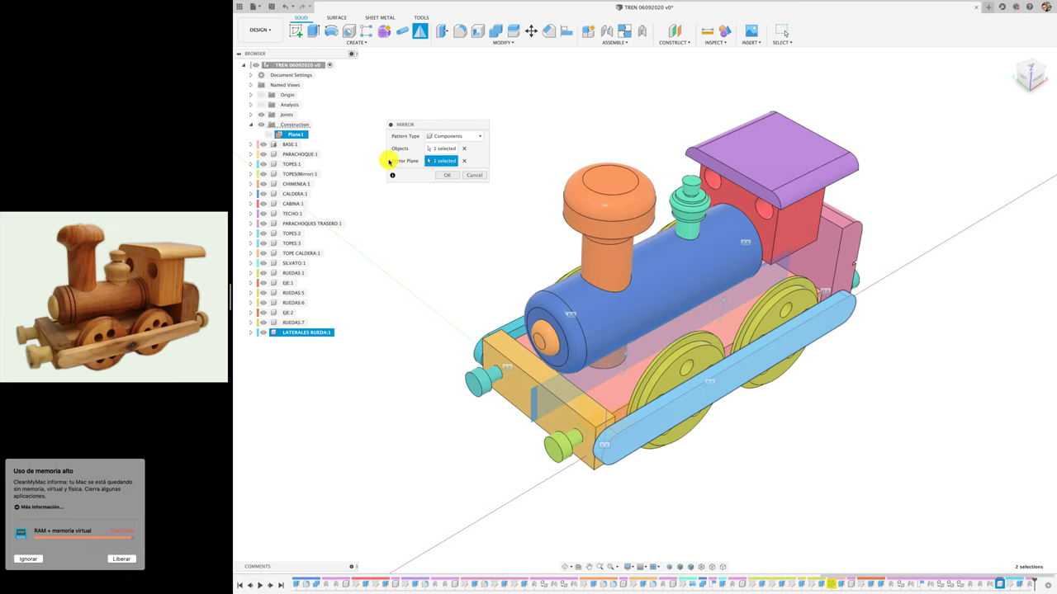
left_click(444, 179)
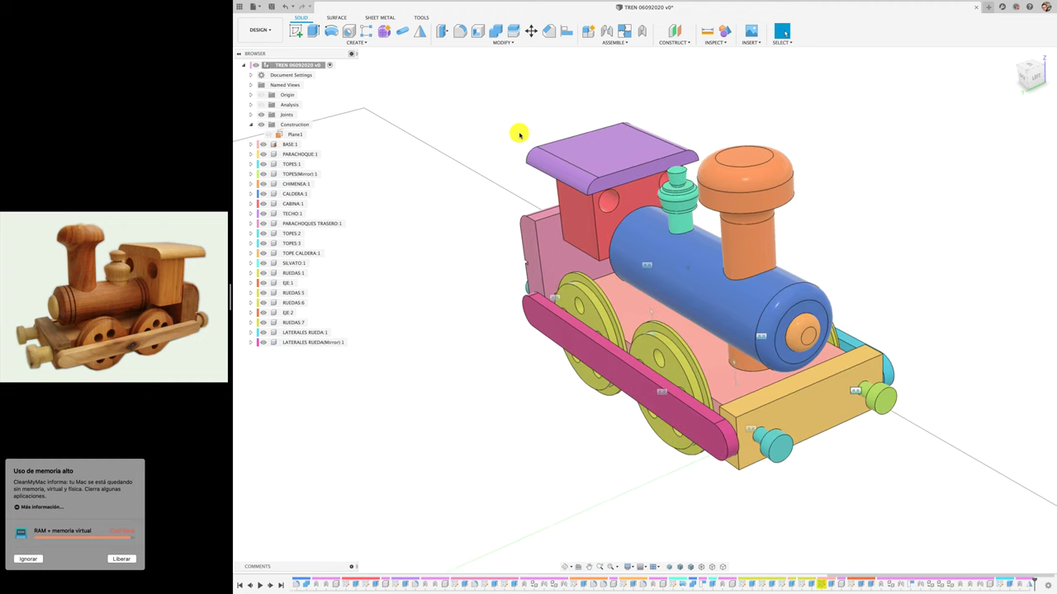
Rigidly join the mirrored pink side rail to the front bumper block with an as-built joint
left_click(642, 36)
left_click(572, 347)
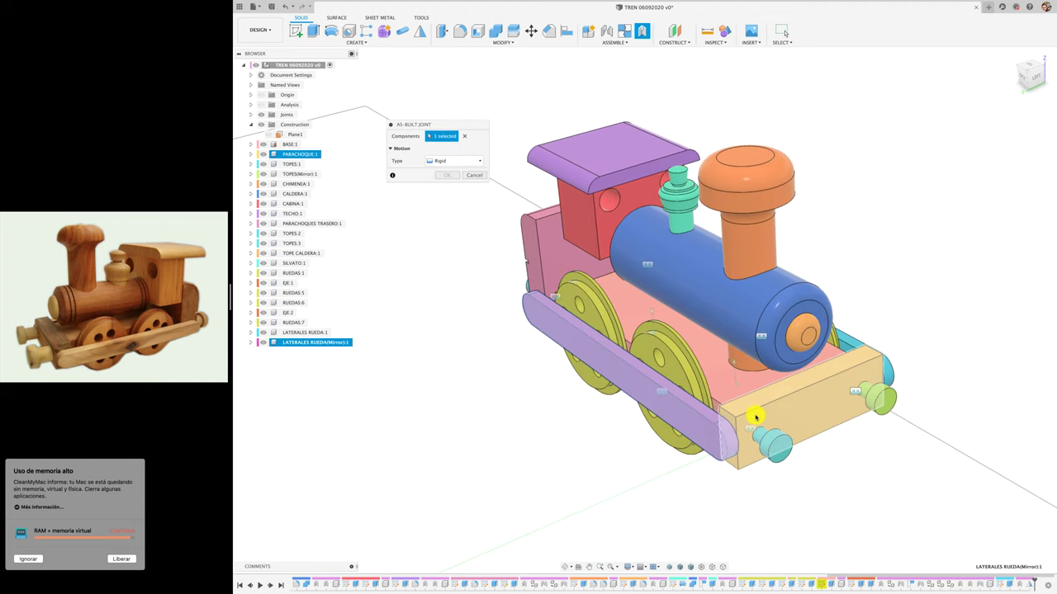
left_click(760, 416)
left_click(451, 189)
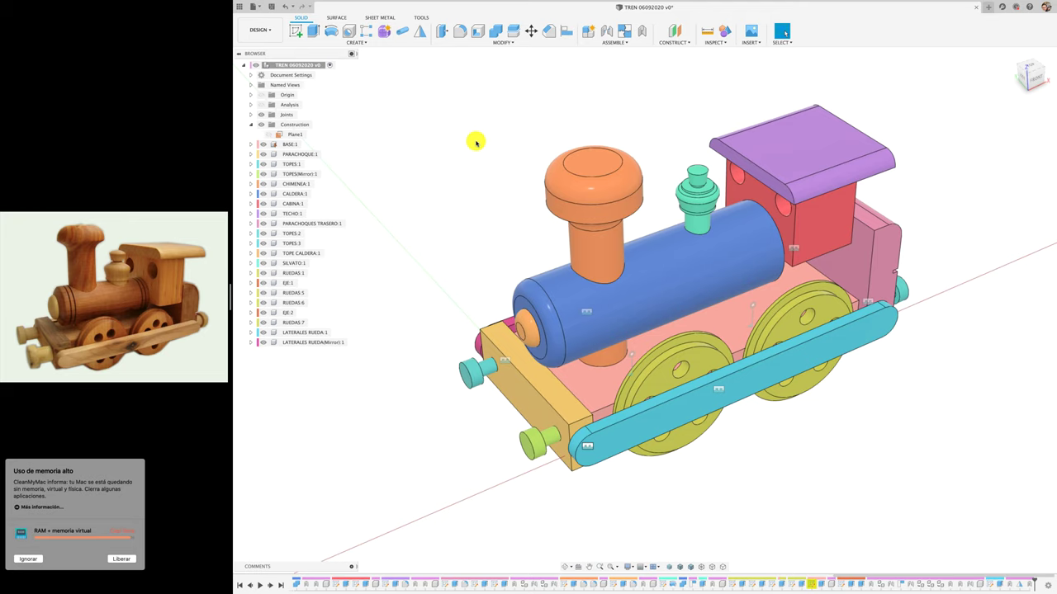
Create Plane2, a construction plane tangent to the boiler's curved face
left_click(683, 45)
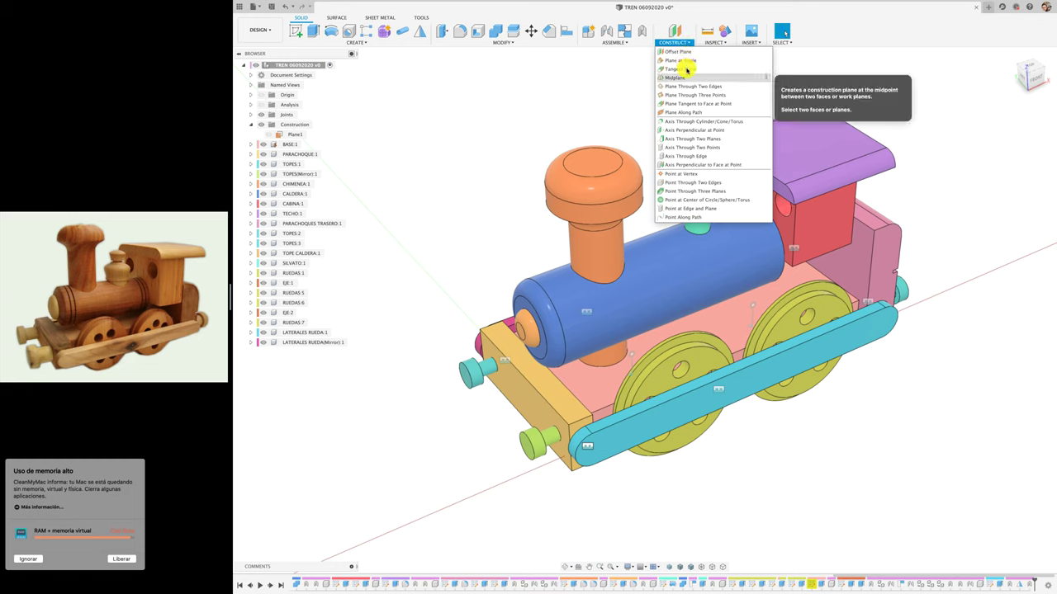
left_click(669, 69)
left_click(611, 317)
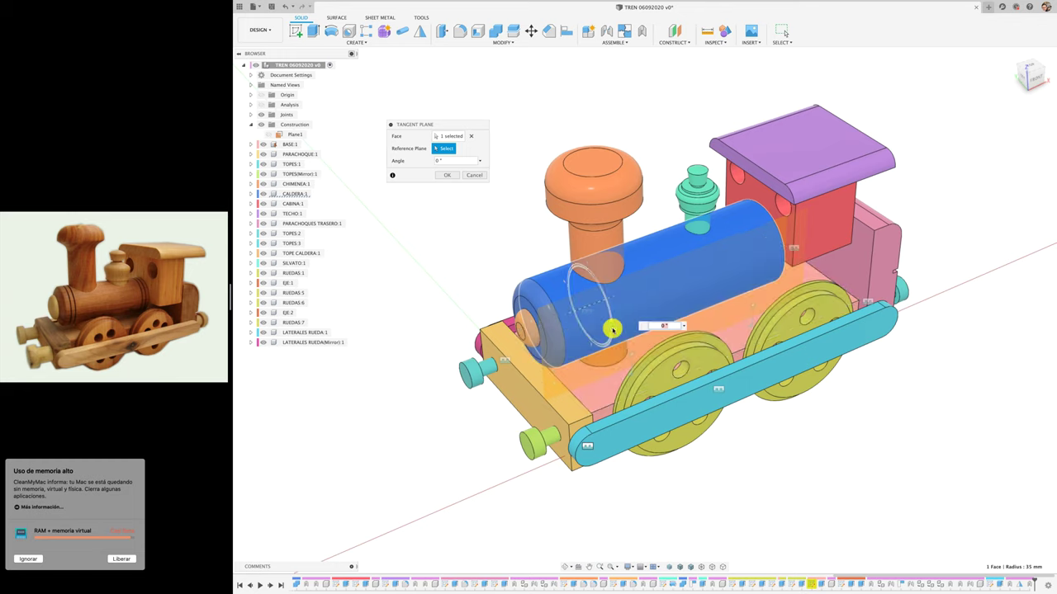
mouse_move(611, 329)
left_mouse_down()
mouse_move(606, 300)
mouse_move(562, 262)
mouse_move(619, 337)
mouse_move(578, 295)
mouse_move(601, 314)
left_mouse_up()
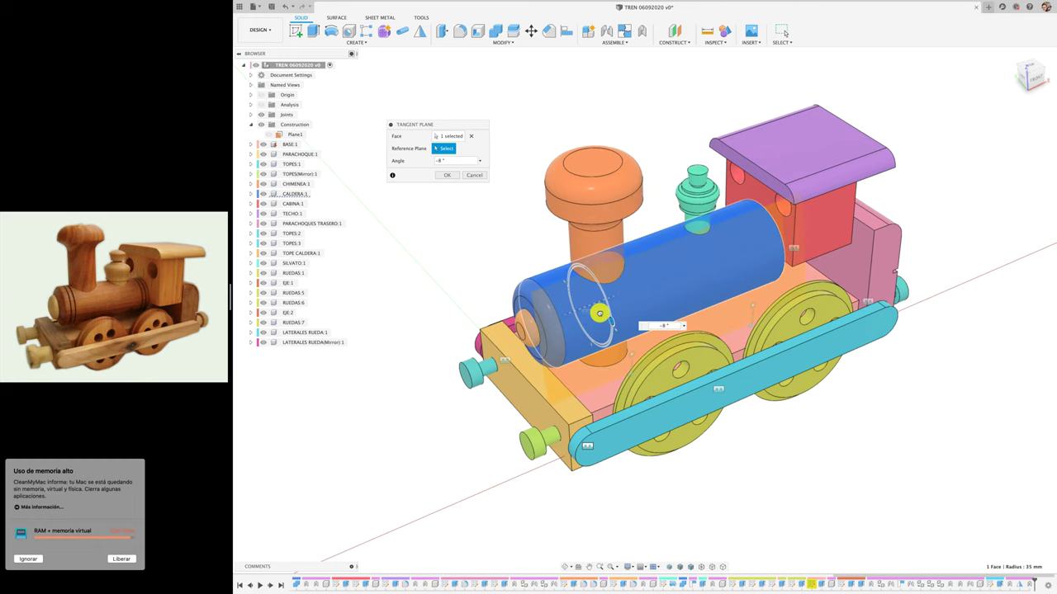
left_click(447, 175)
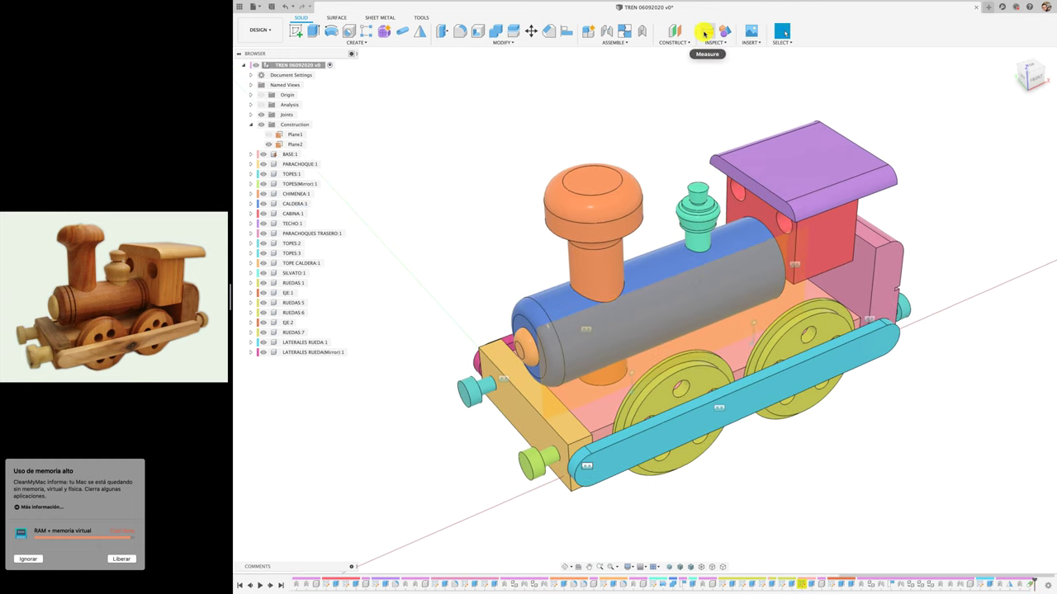
Measure the boiler's front circular edge to confirm its 70 mm diameter
left_click(707, 31)
left_click(539, 306)
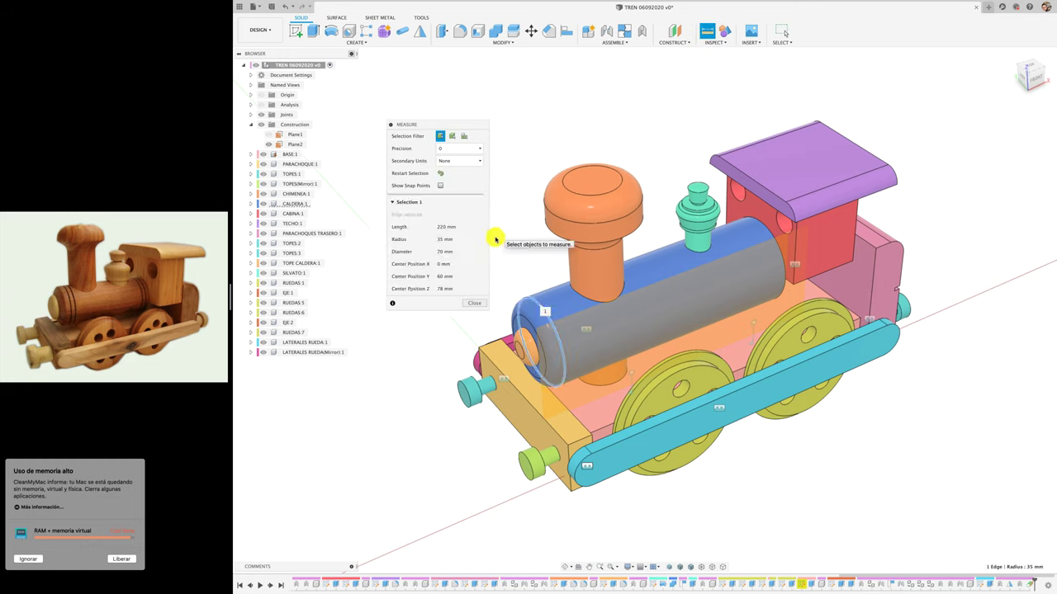
left_click(474, 303)
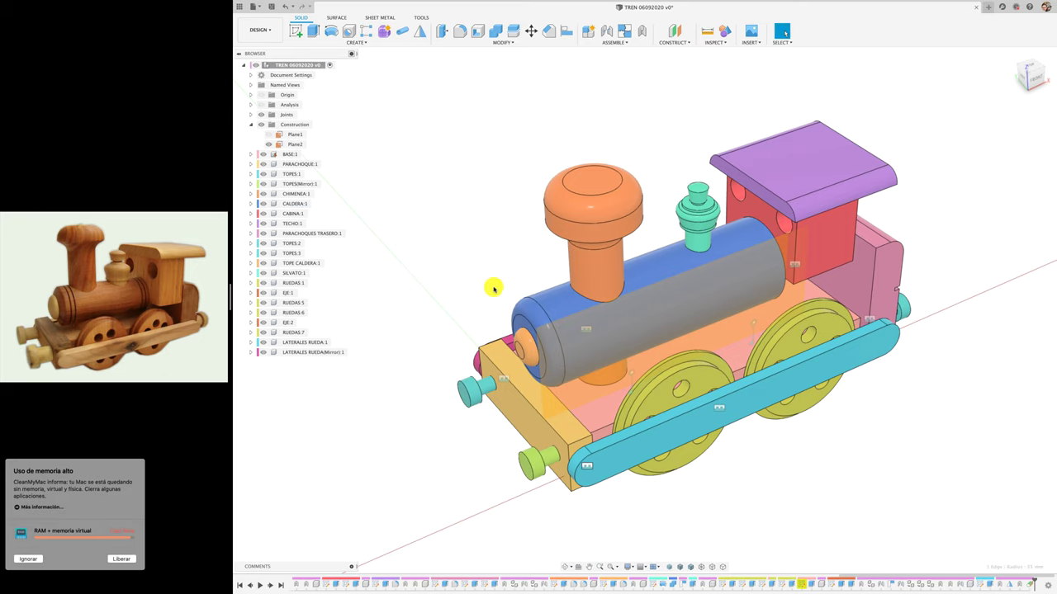
Create Plane3 offset 35/2 mm from the boiler-tangent Plane2
left_click(674, 33)
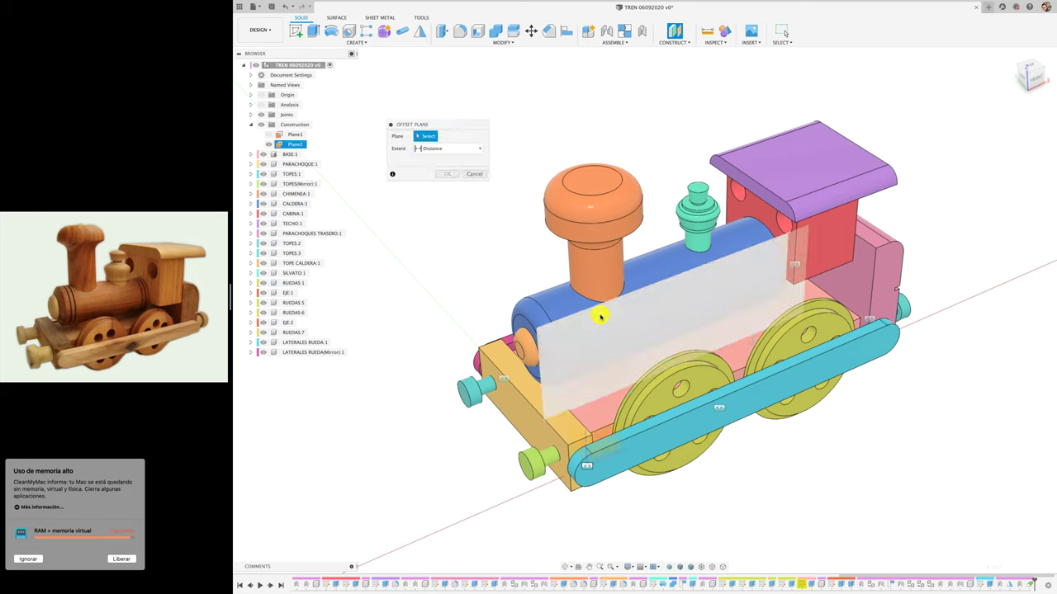
left_click(600, 315)
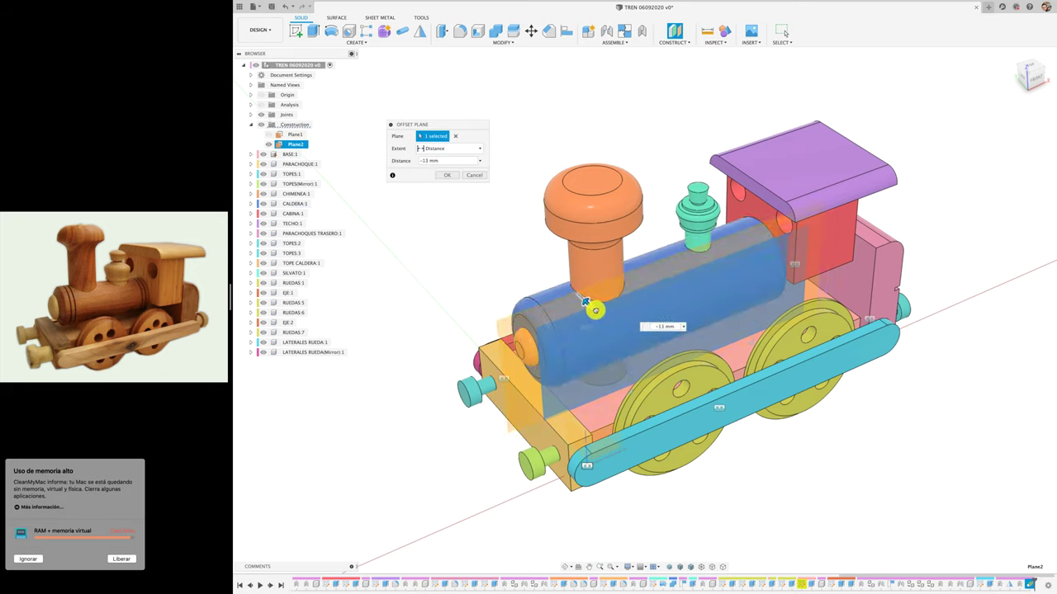
left_click_drag(600, 315, 679, 328)
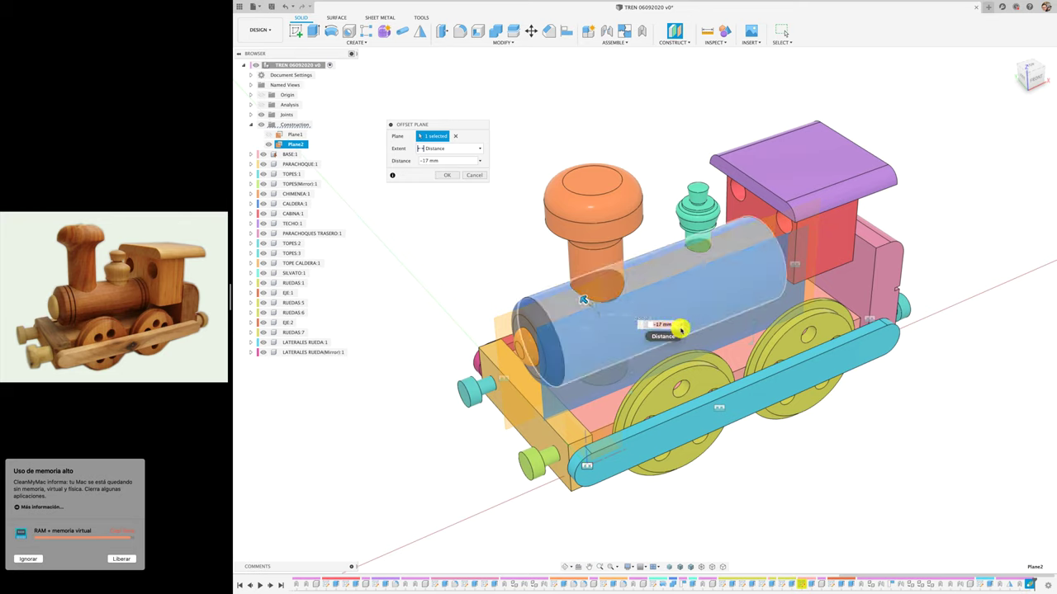
type("35/2")
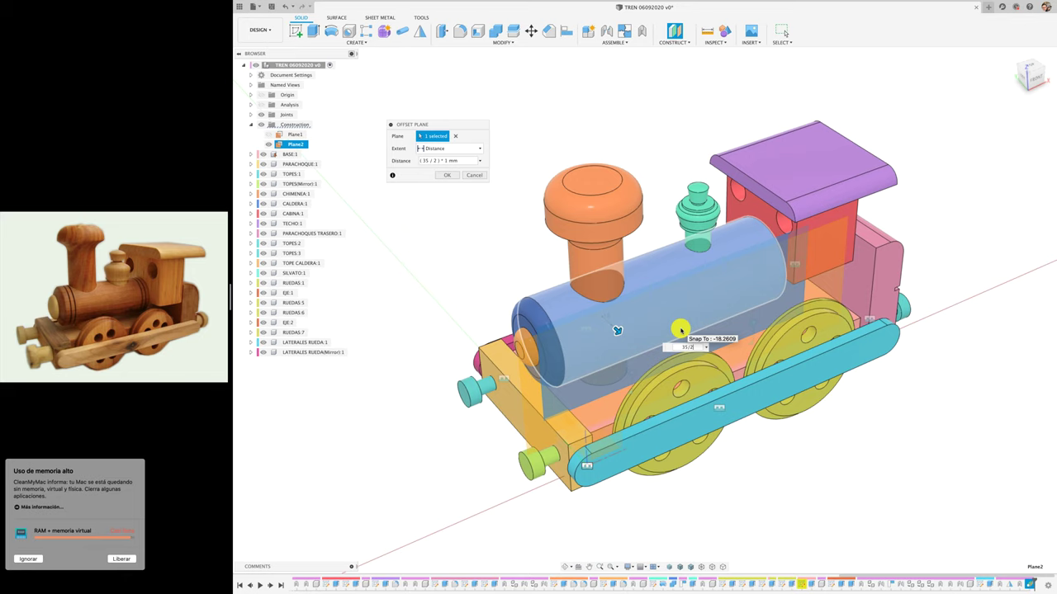
scroll(680, 329, "right", 3, "shift")
scroll(679, 328, "right", 5, "shift")
scroll(679, 328, "right", 3, "shift")
scroll(680, 328, "right", 3, "shift")
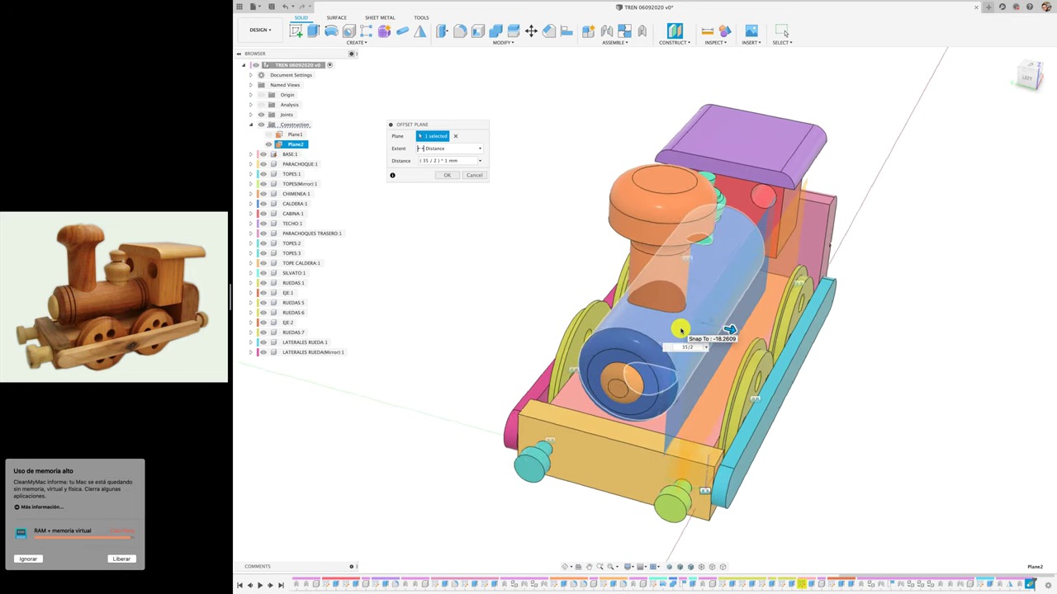
scroll(679, 328, "right", 3, "shift")
scroll(680, 329, "right", 3, "shift")
scroll(679, 329, "right", 3, "shift")
scroll(680, 329, "right", 2, "shift")
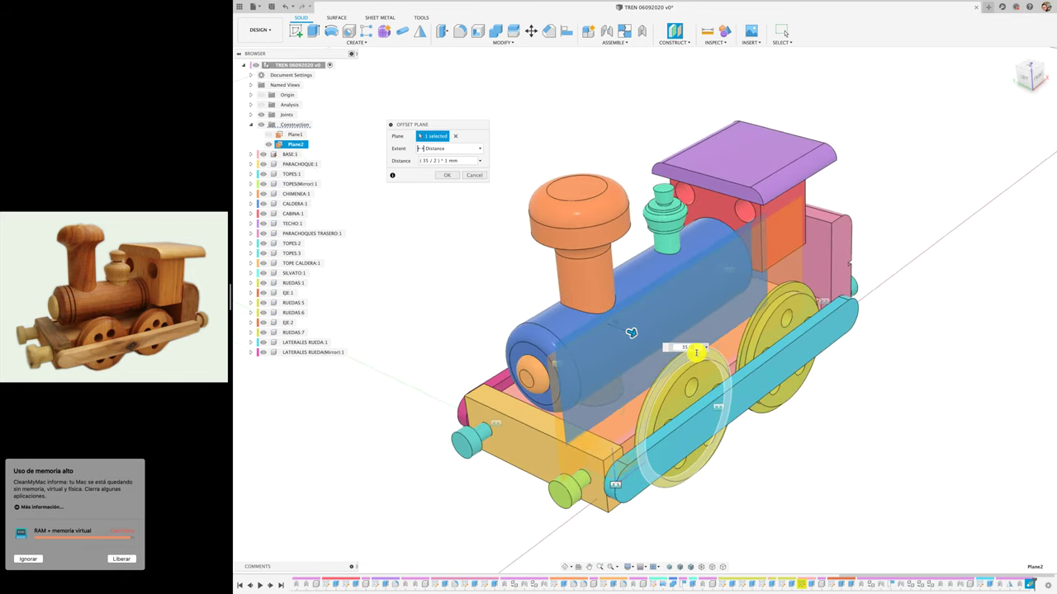
key("Return")
scroll(697, 355, "down", 3)
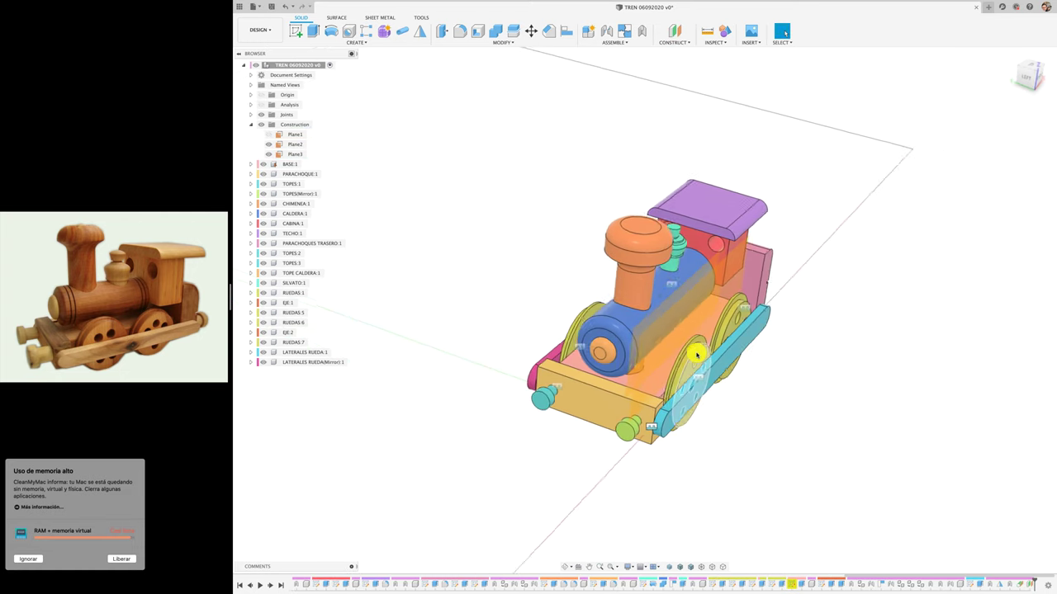
scroll(697, 355, "right", 3, "shift")
scroll(697, 351, "left", 3, "shift")
scroll(700, 283, "up", 2)
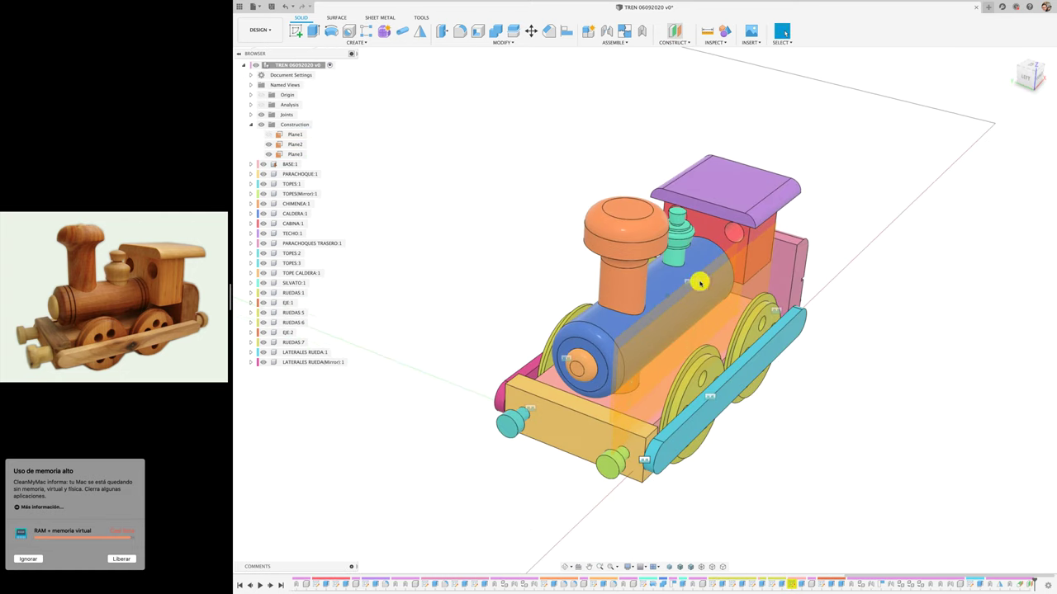
Measure the distance between Plane2 and Plane3
left_click(712, 33)
left_click(673, 304)
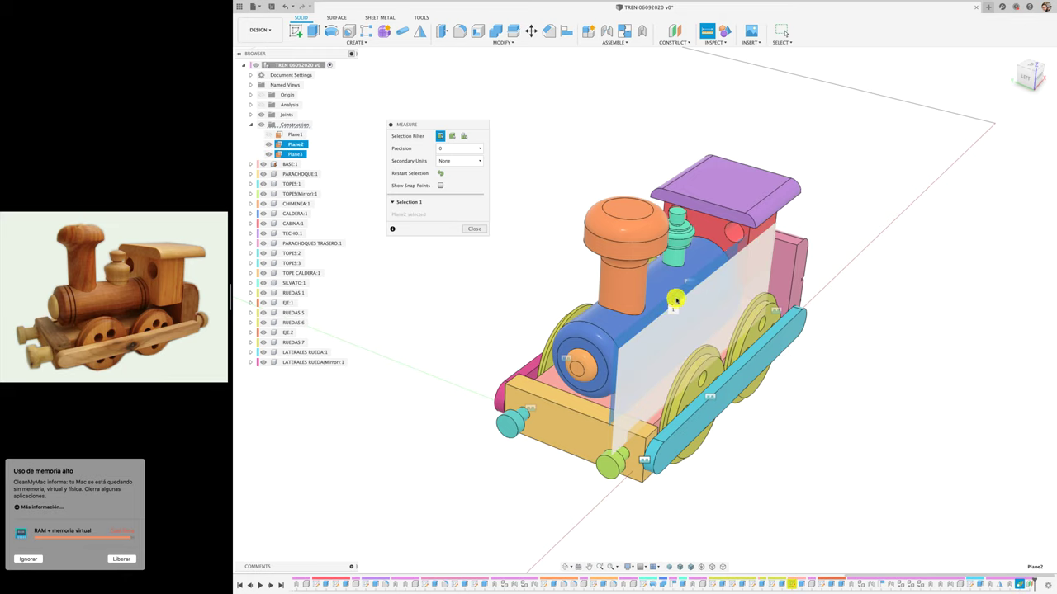
left_click(737, 269)
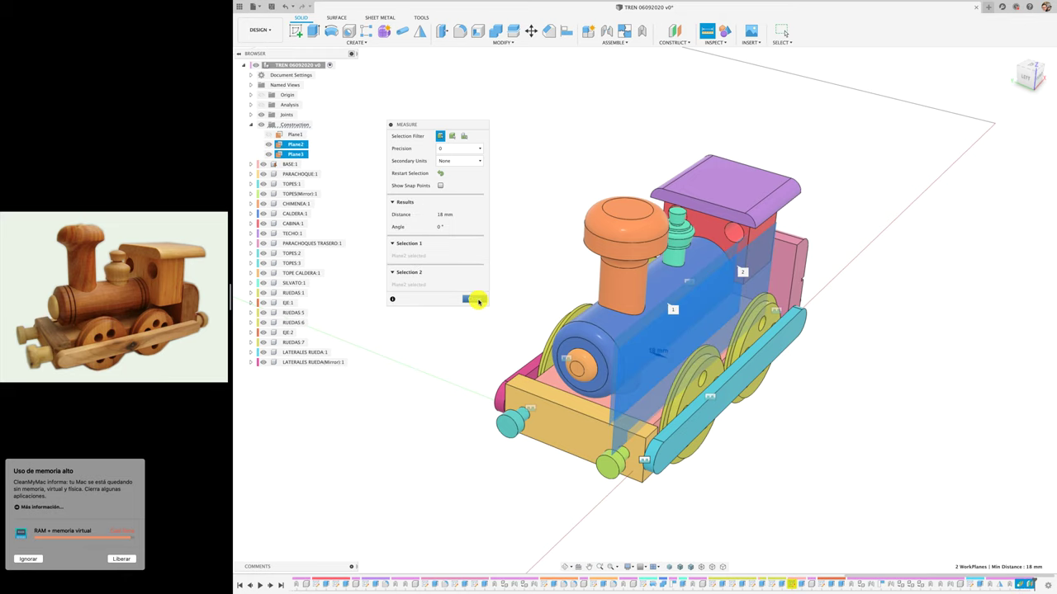
left_click(477, 300)
scroll(511, 260, "up", 5)
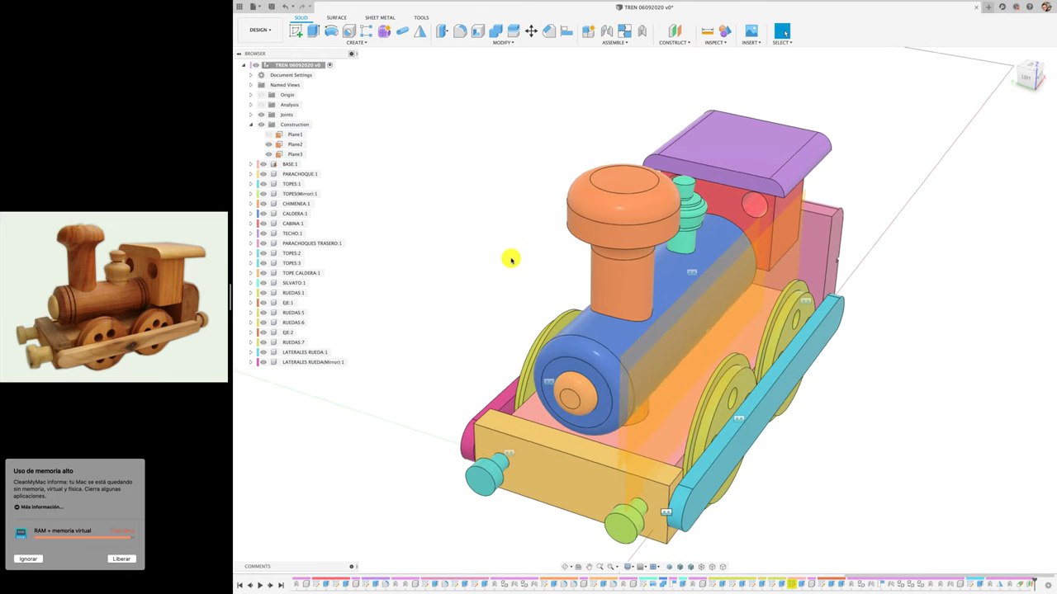
Create Plane4 offset -18 mm from Plane2, checking its position from another angle
left_click(674, 33)
left_click(650, 333)
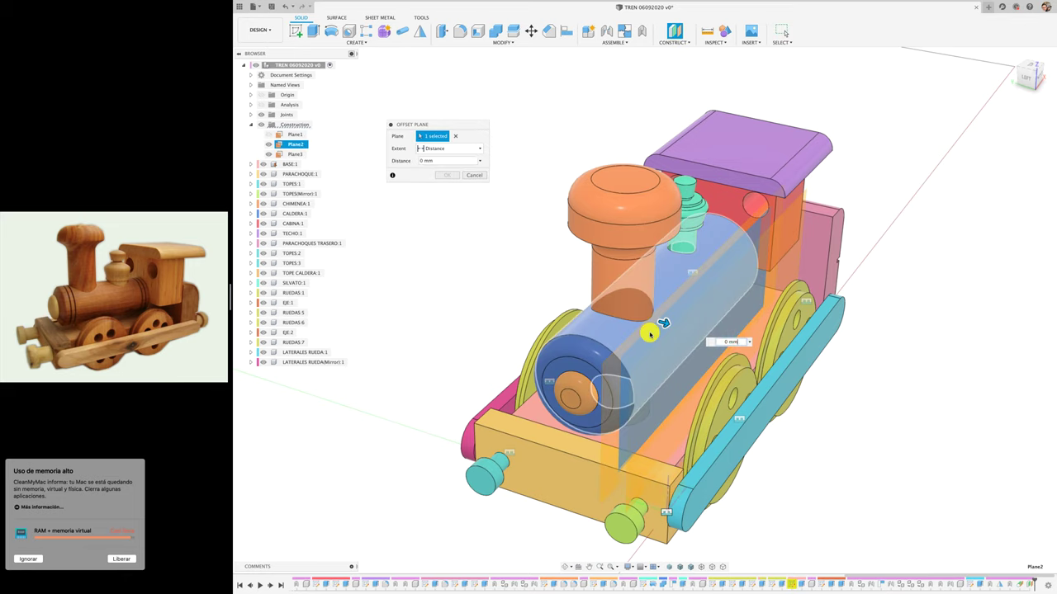
left_click_drag(650, 320, 638, 316)
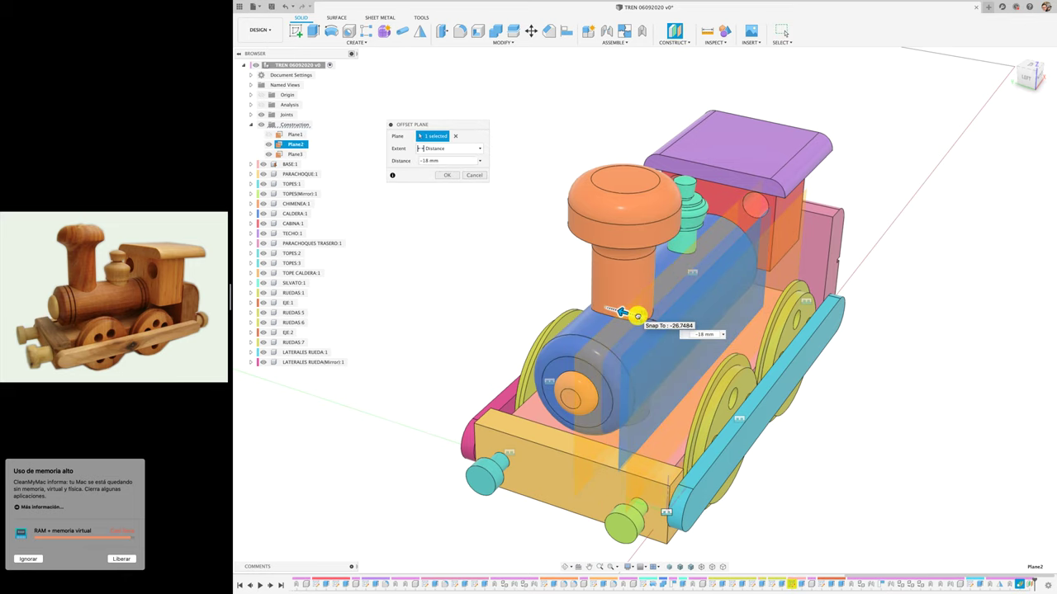
middle_click_drag(637, 317, 519, 262, "shift")
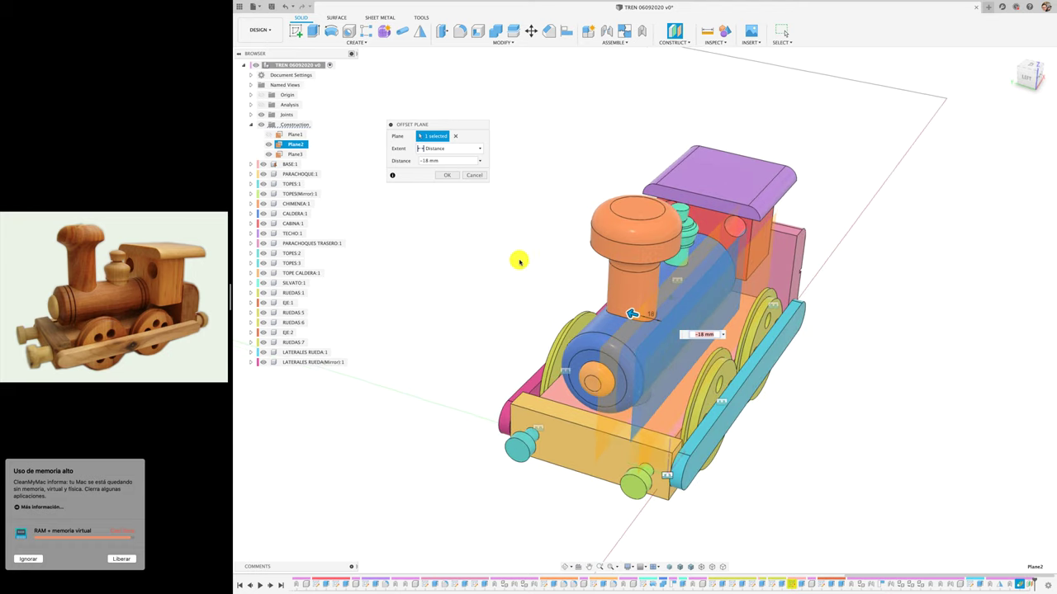
left_click(451, 176)
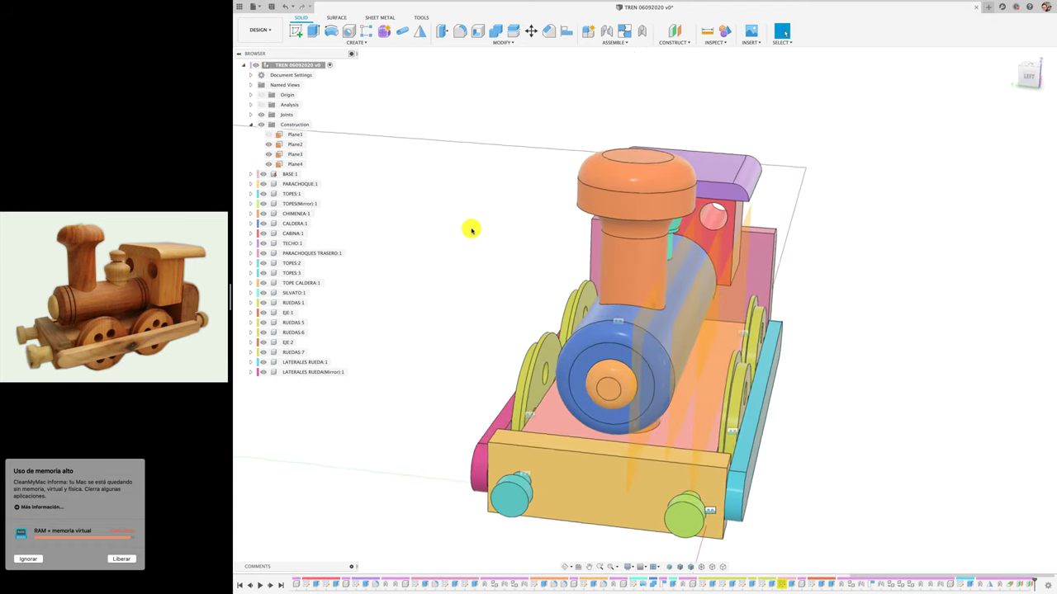
Delete construction planes Plane4 and Plane3
left_click(609, 340)
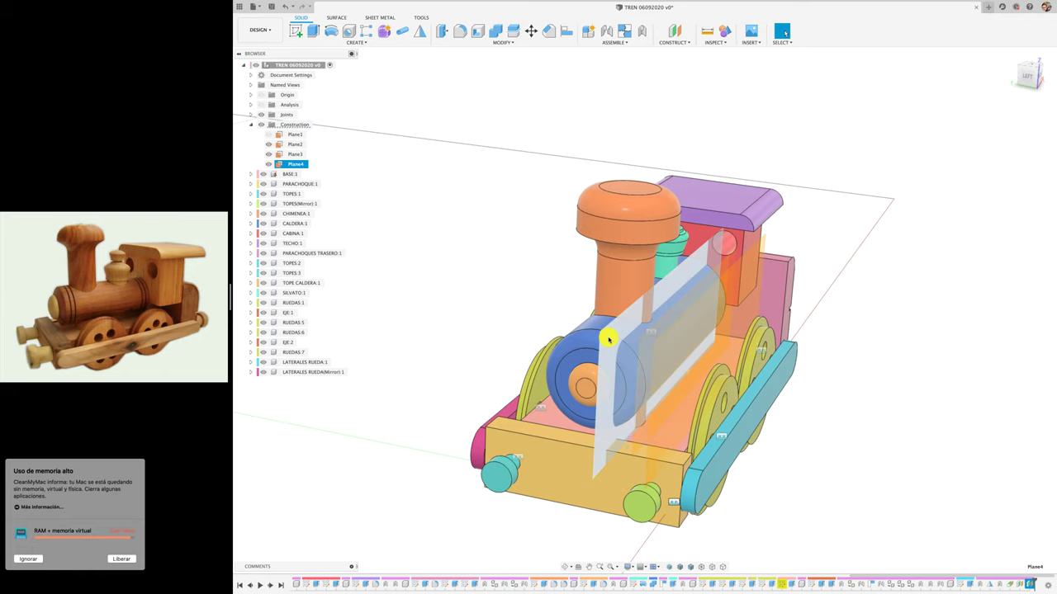
key("Delete")
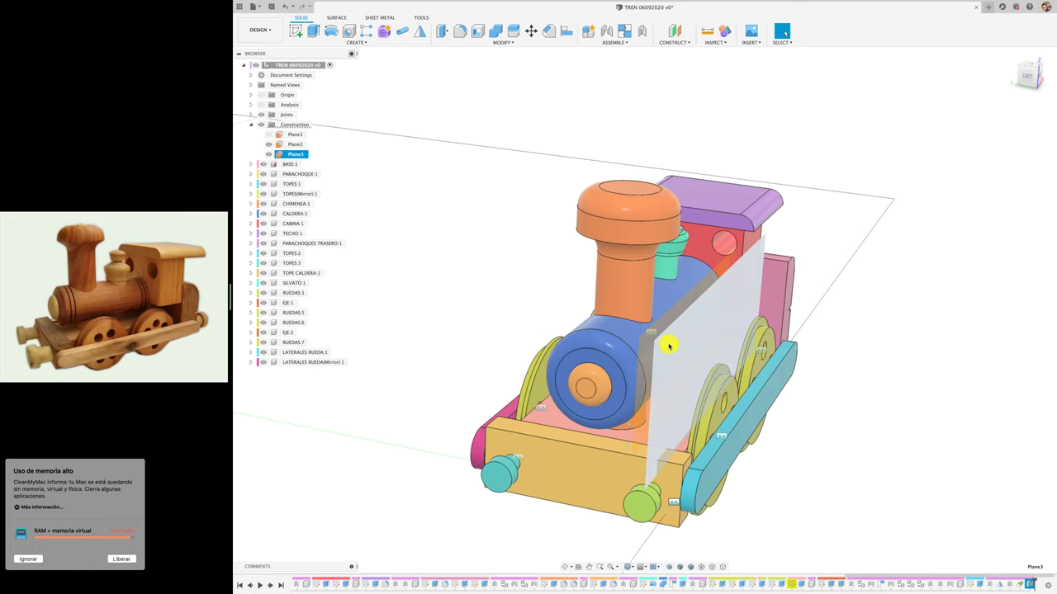
key("Delete")
left_click(454, 272)
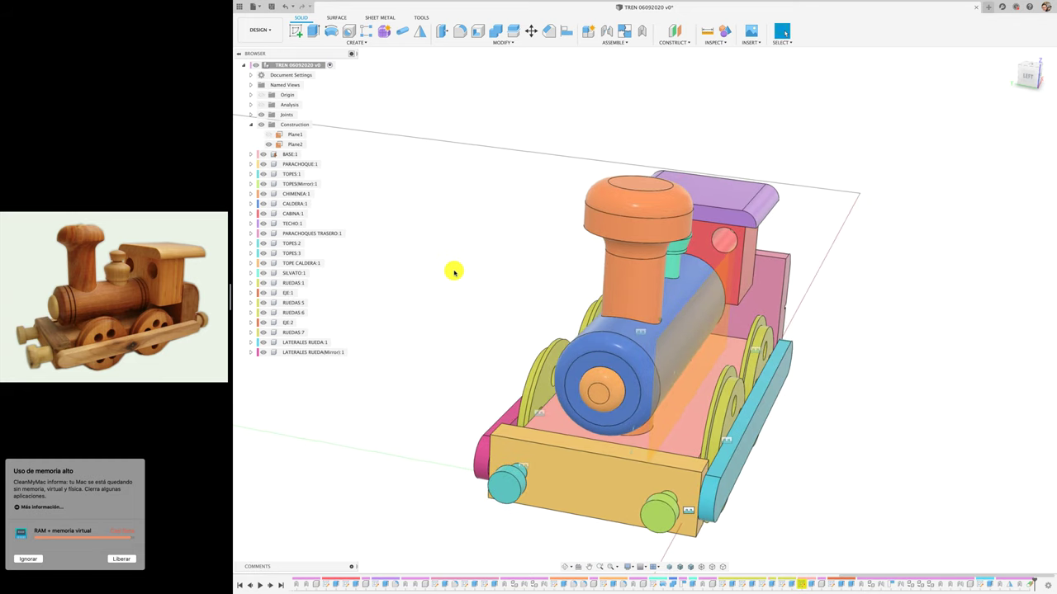
Measure the boiler's front circular edge
left_click(705, 38)
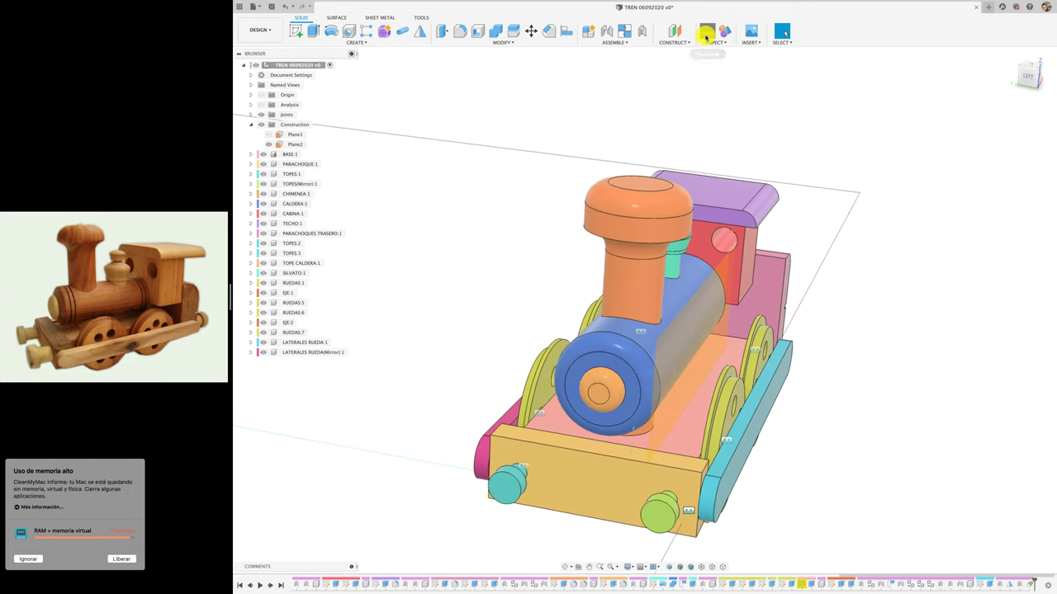
left_click(595, 334)
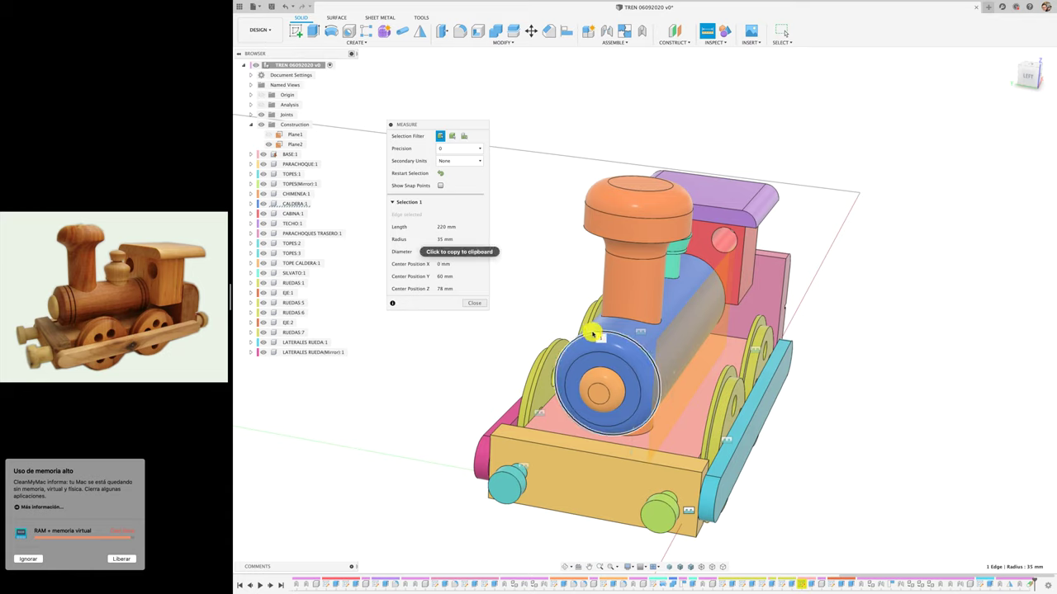
left_click(473, 303)
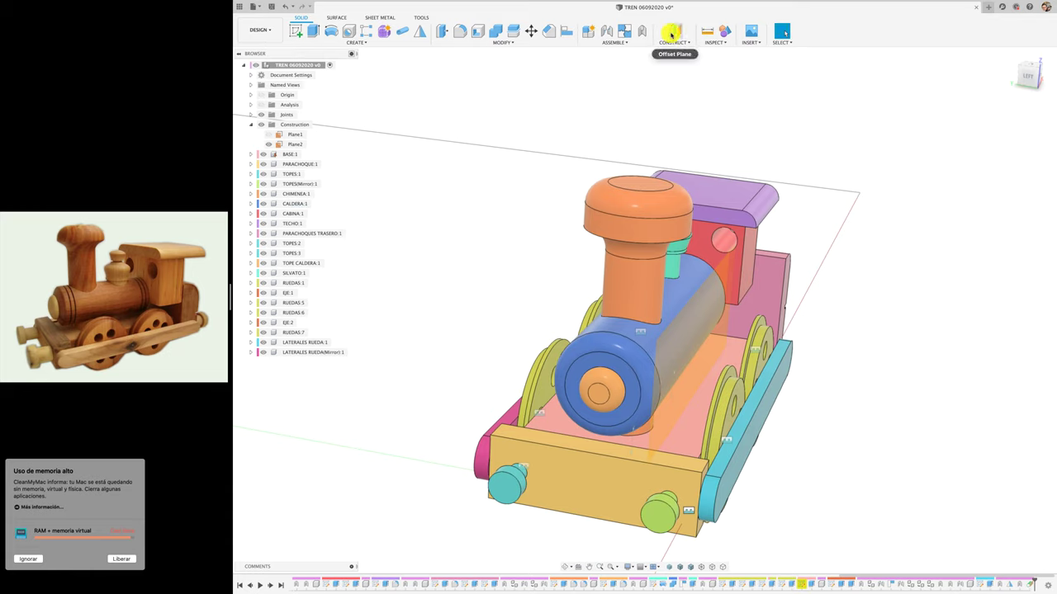
Create Plane5 offset -35 mm from Plane2 into the boiler
left_click(670, 31)
left_click(681, 248)
left_click_drag(699, 317, 657, 307)
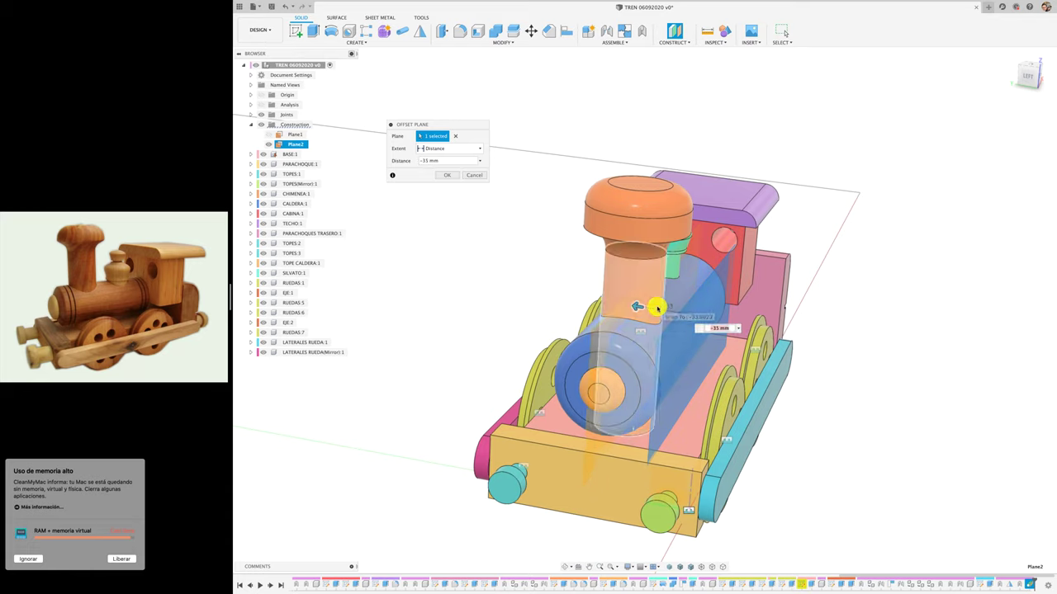
key("Return")
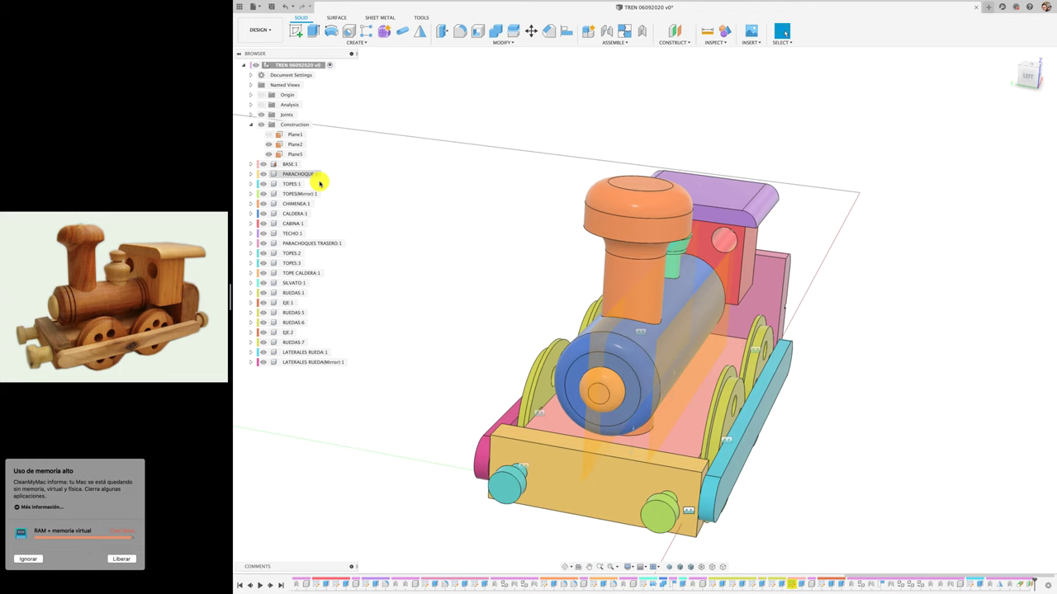
Isolate the CALDERA:1 boiler body and orbit to a side view
left_click(312, 213)
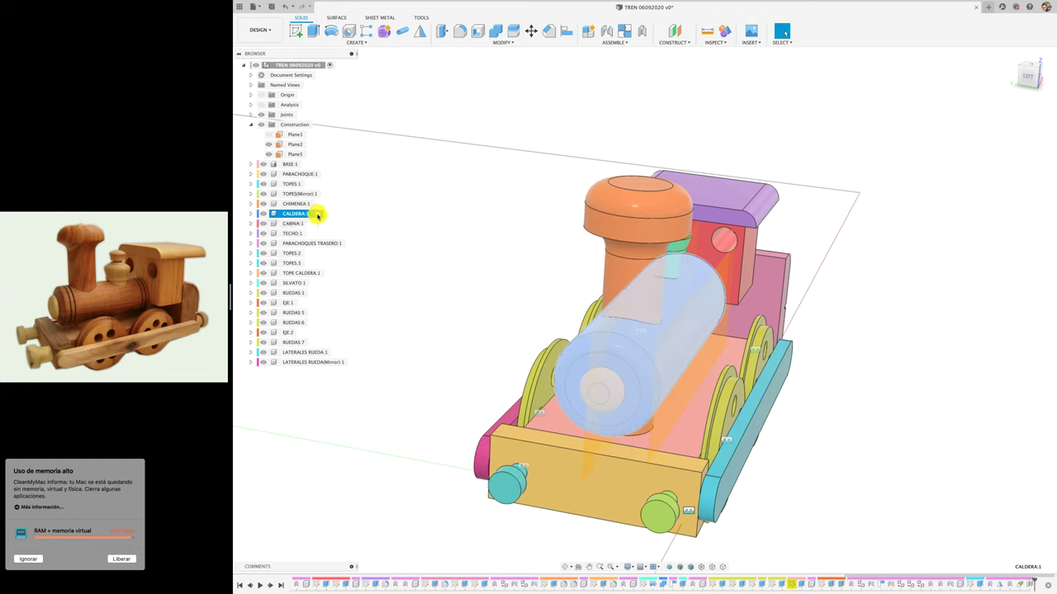
right_click(302, 215)
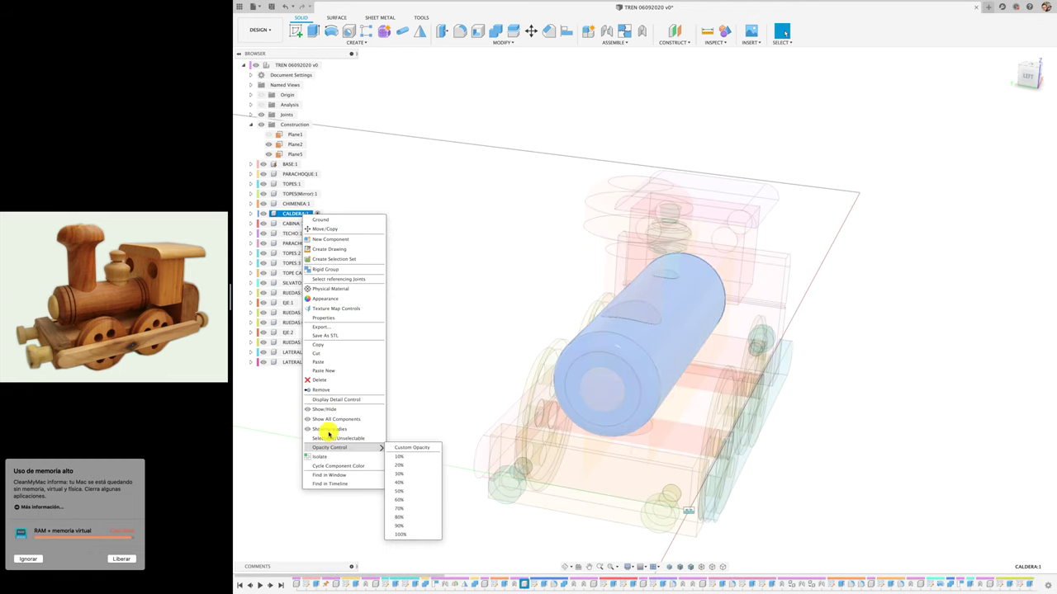
left_click(332, 458)
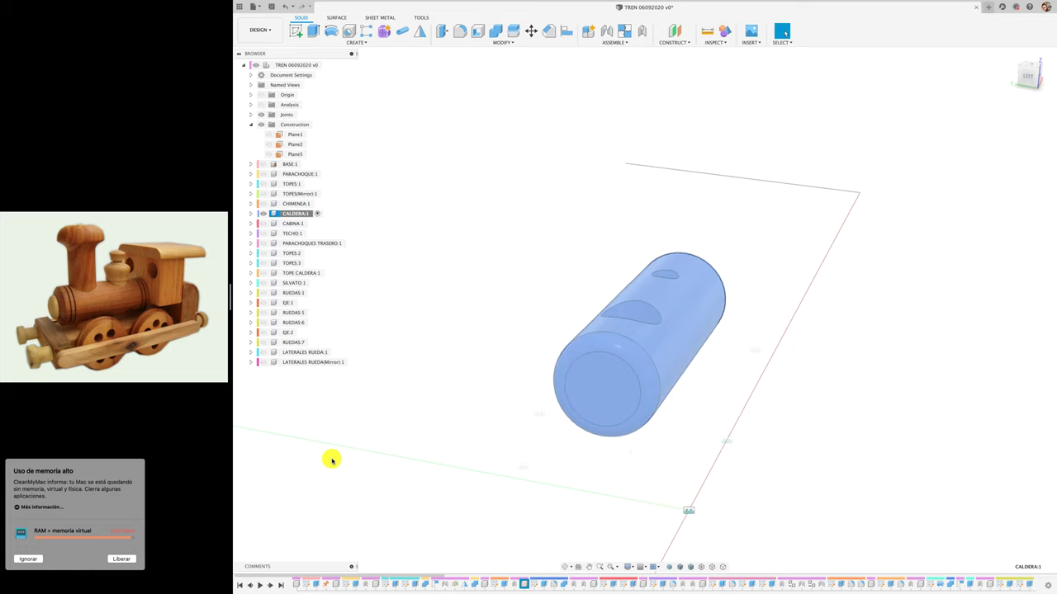
mouse_move(331, 459)
middle_mouse_down("shift")
mouse_move(571, 264)
mouse_move(583, 284)
mouse_move(504, 321)
middle_mouse_up("shift")
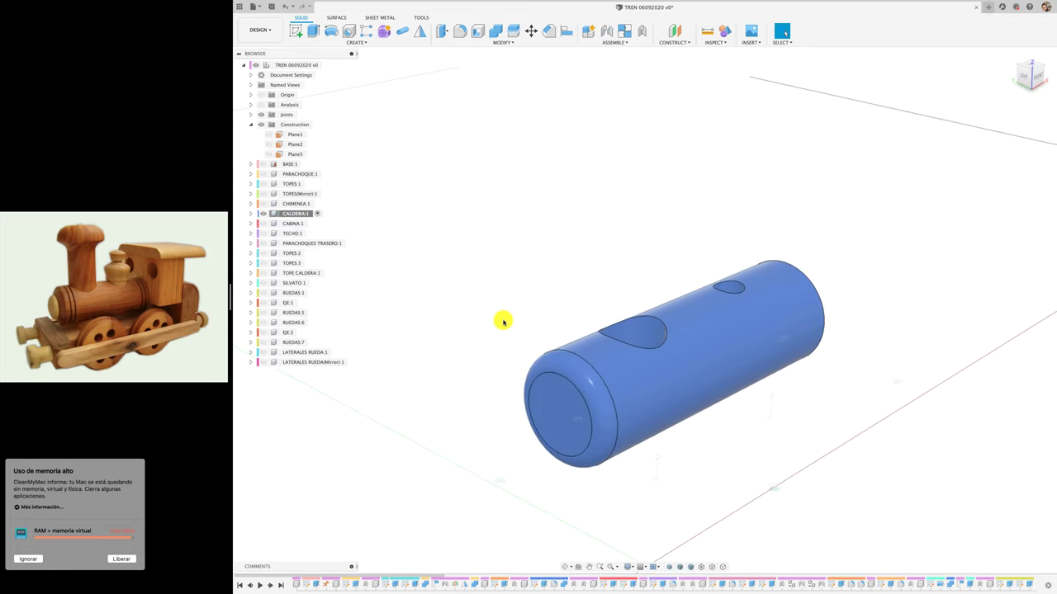
Hide Plane1 and Plane2 so only Plane5 stays visible
left_click(273, 136)
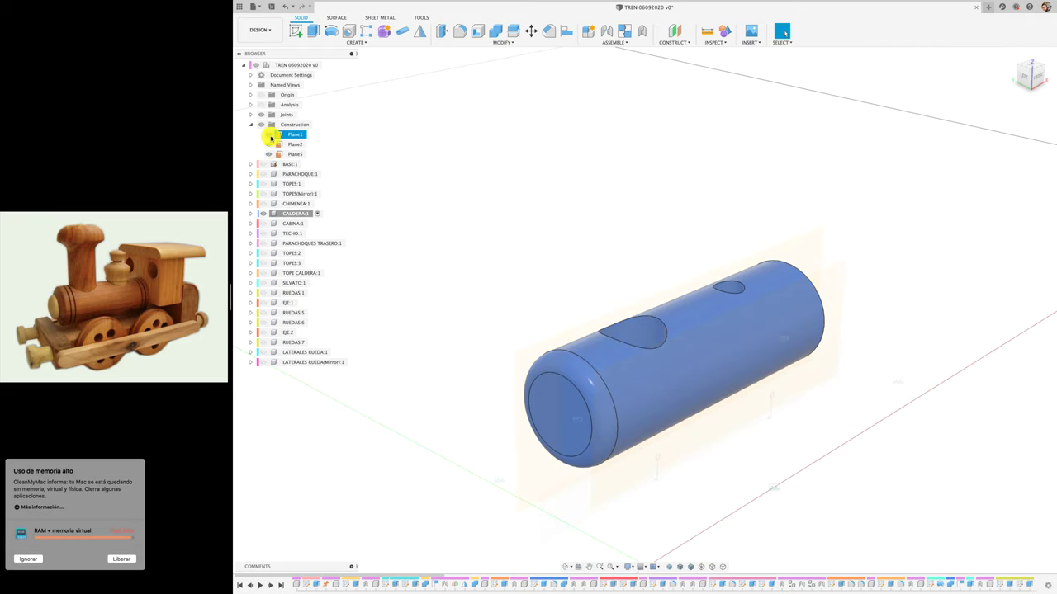
scroll(417, 206, "down", 5, "shift")
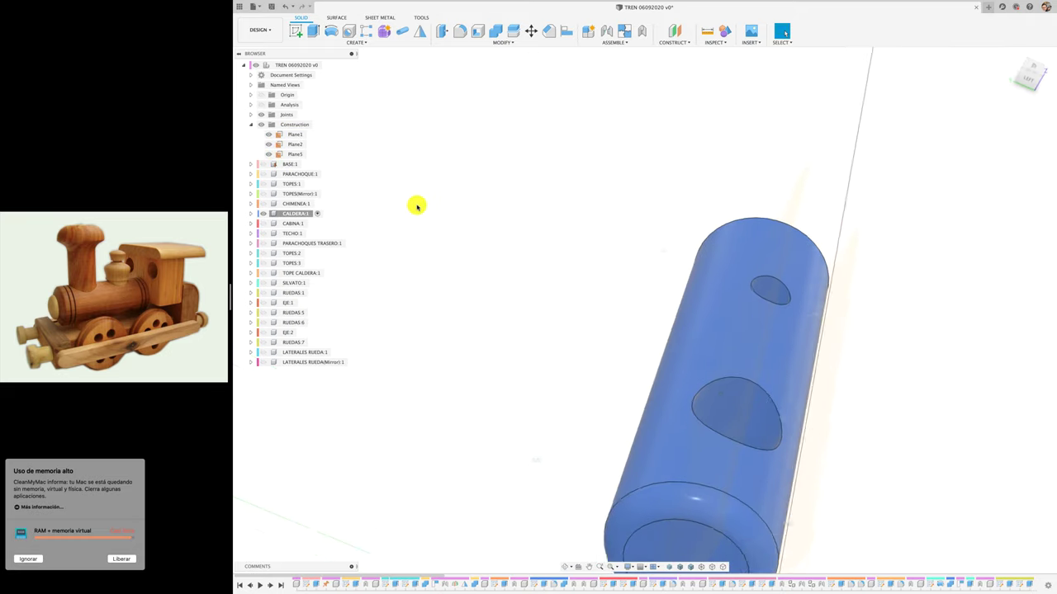
left_click(776, 250)
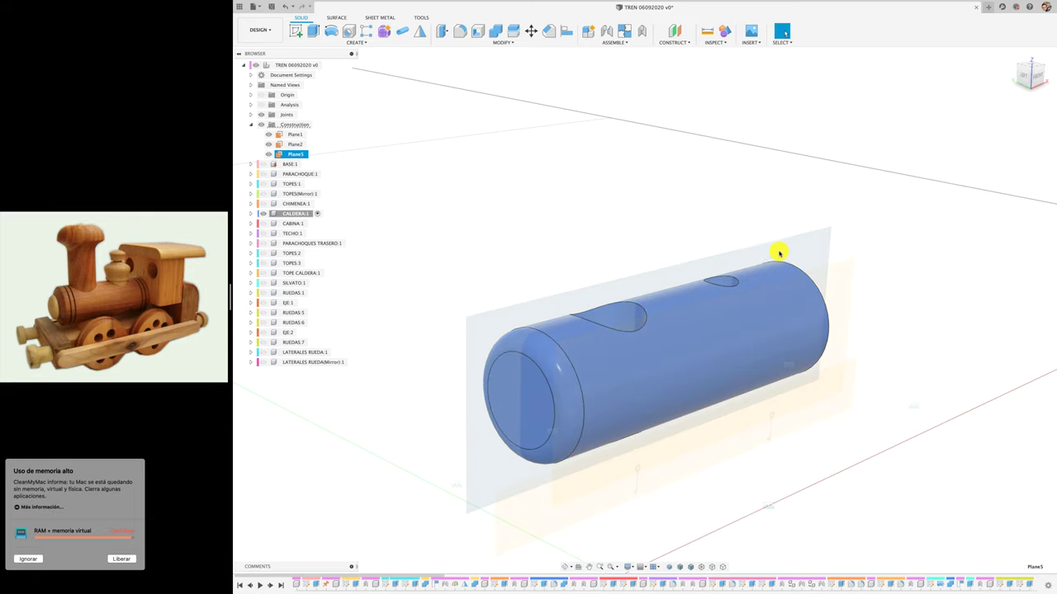
left_click(266, 144, "shift")
left_click(267, 144)
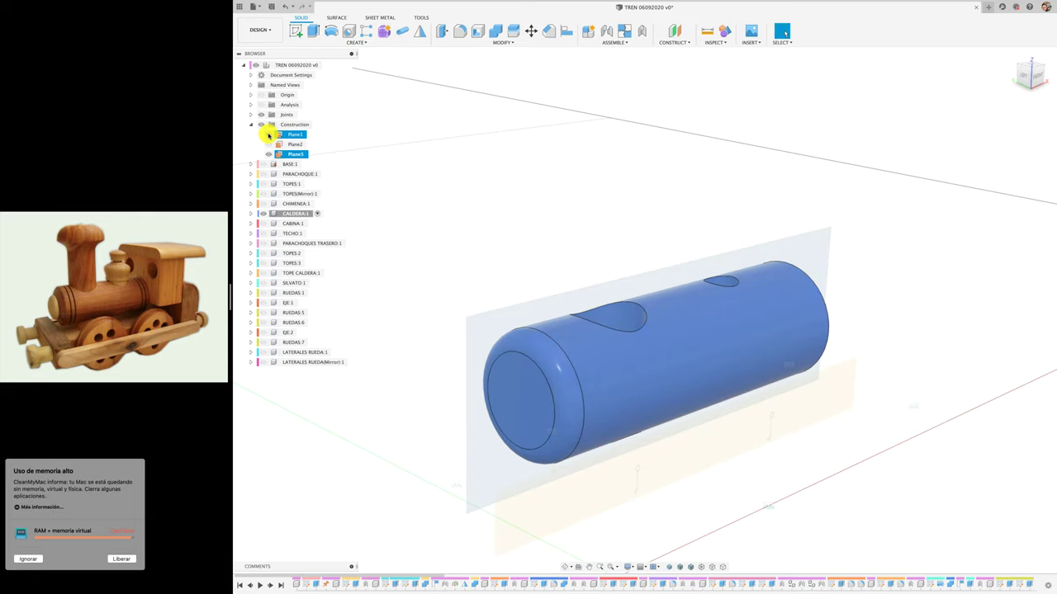
left_click(406, 164)
Start a new sketch on Plane5 and view it straight on, zoomed in on the boiler
left_click(292, 33)
left_click(542, 310)
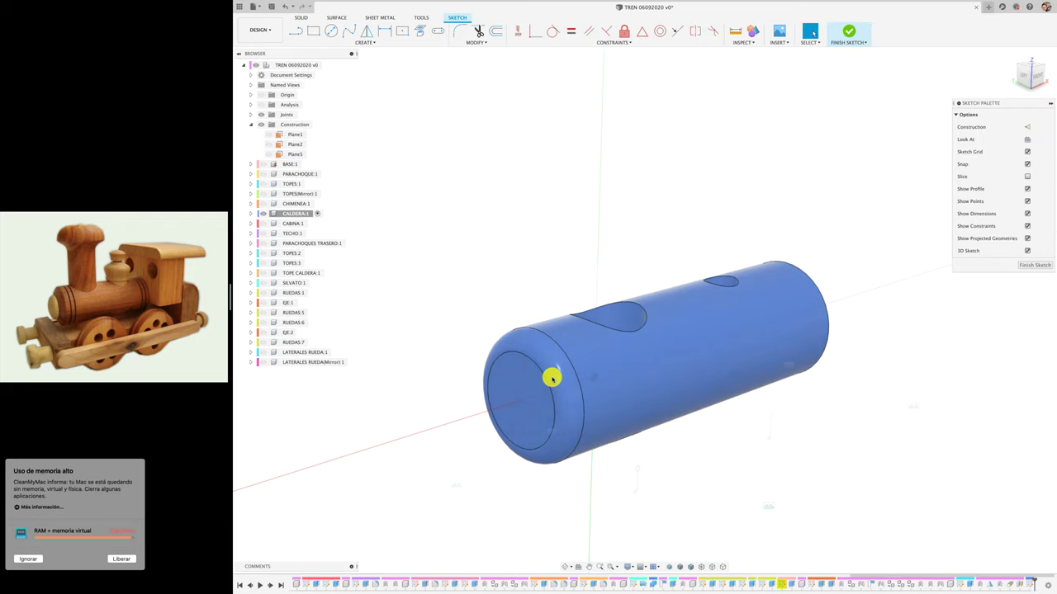
left_click(579, 567)
left_click(608, 328)
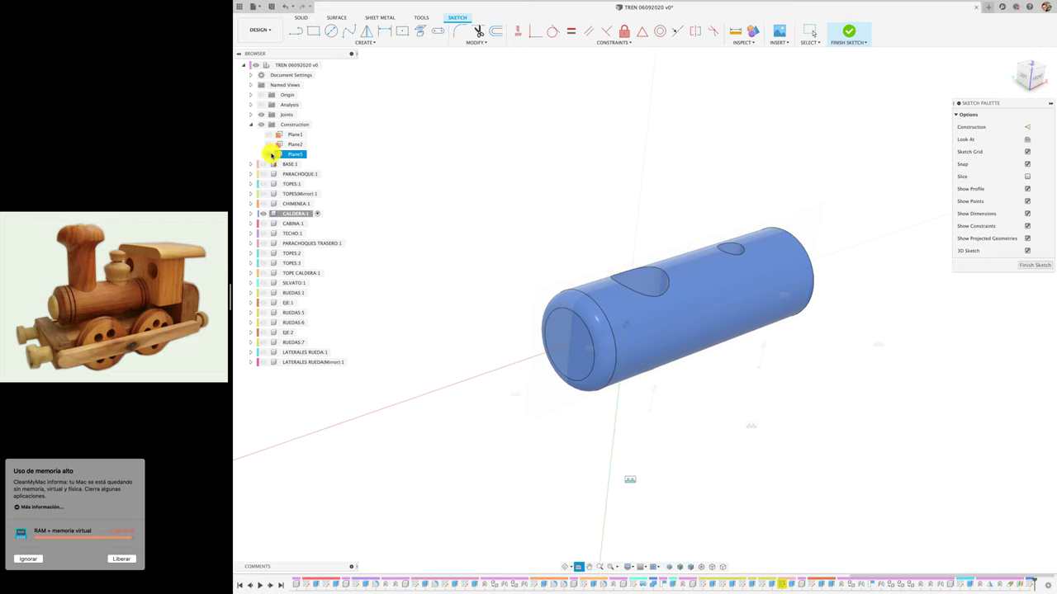
left_click(272, 154)
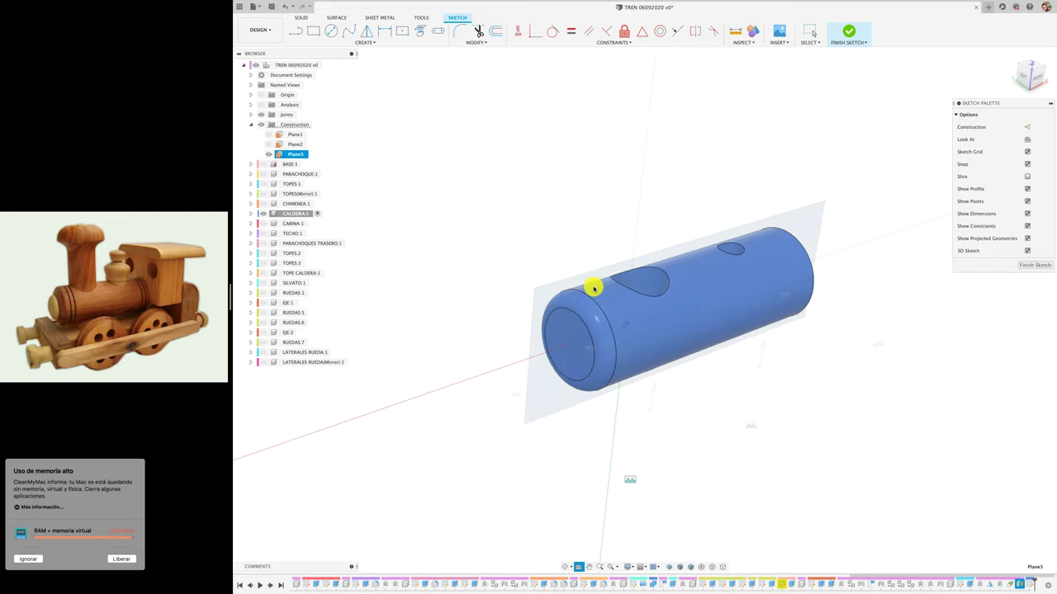
left_click(1038, 80)
scroll(658, 292, "up", 2)
scroll(658, 292, "up", 4)
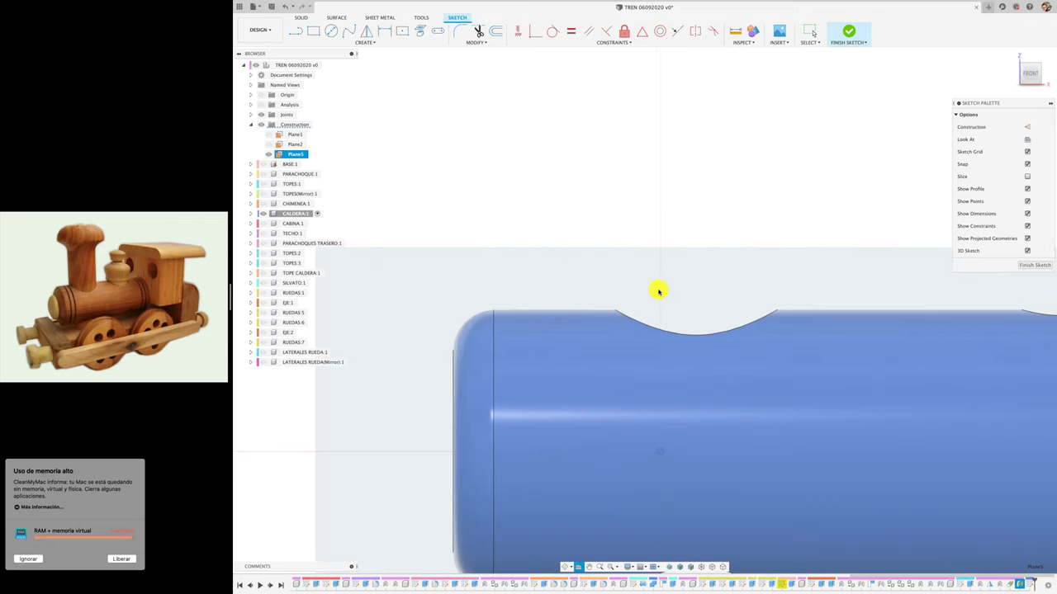
scroll(658, 292, "up", 2)
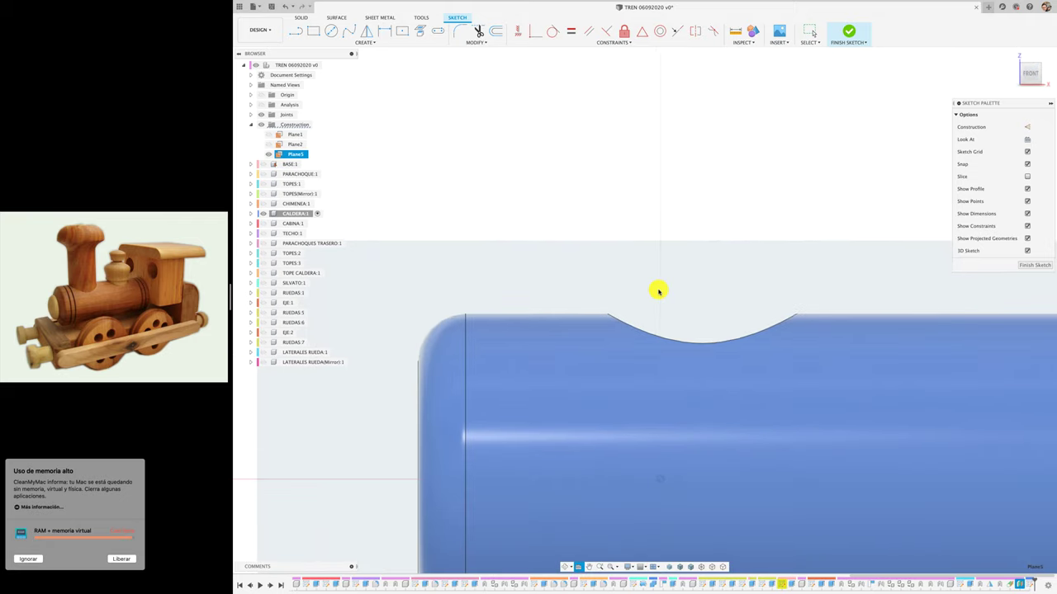
Draw a small rectangle above the boiler's top edge and dimension its width to 3 mm
left_click(402, 31)
left_click(507, 326)
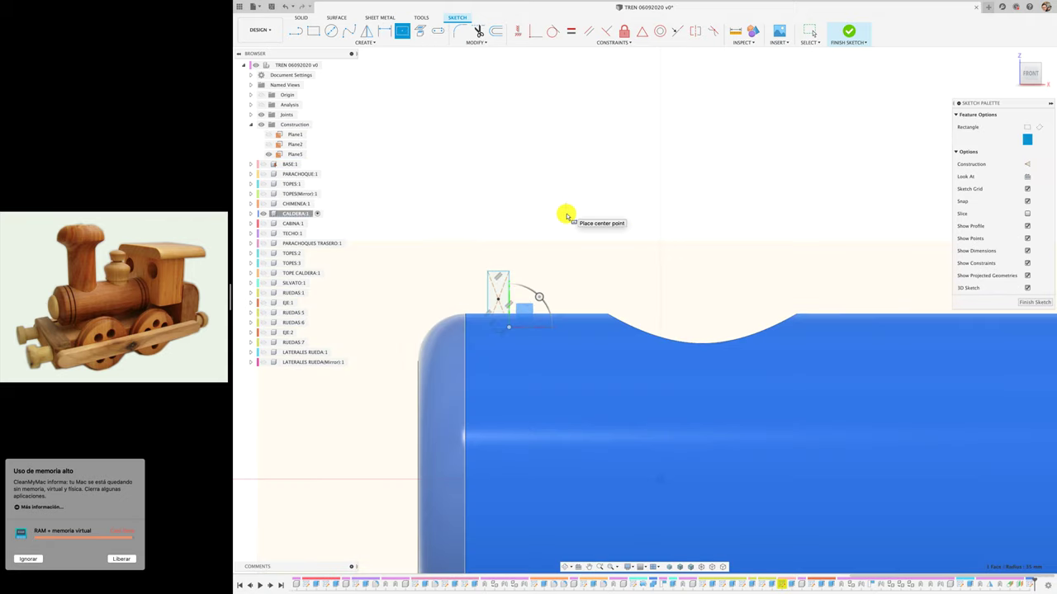
key("d")
left_click(496, 268)
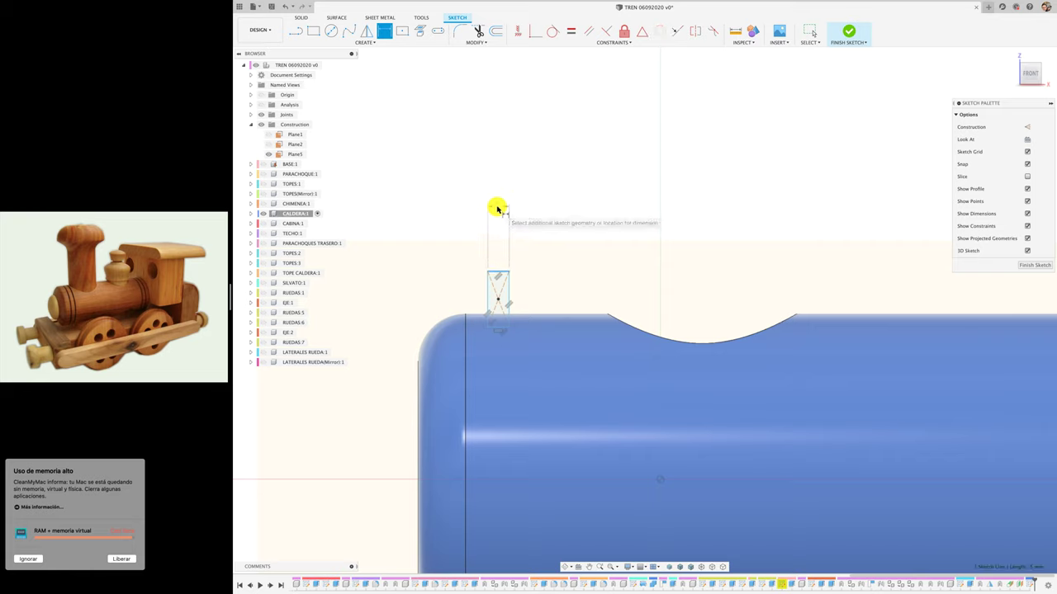
left_click(496, 207)
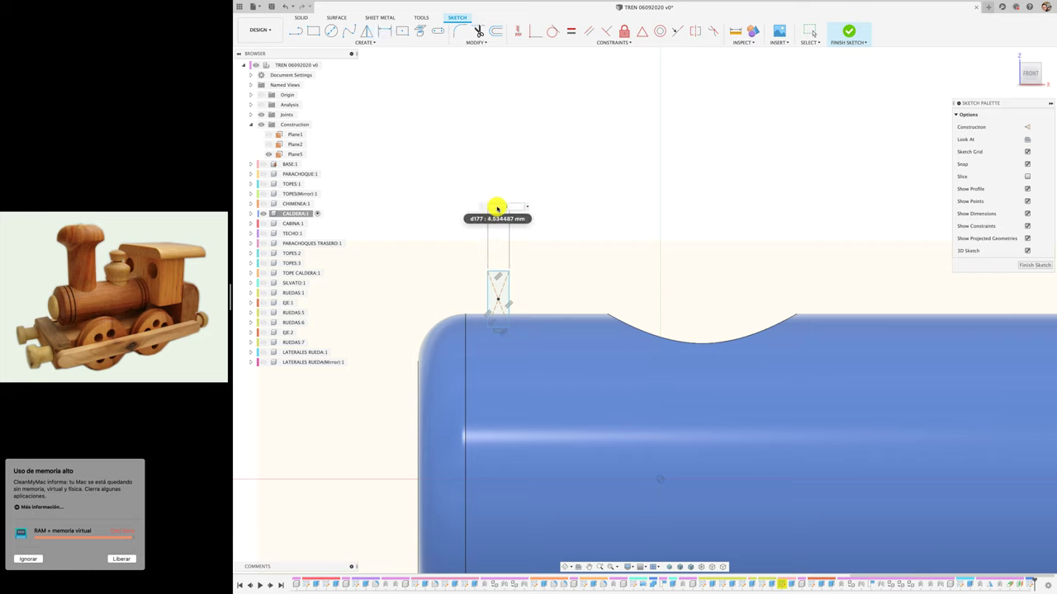
type("3")
key("Return")
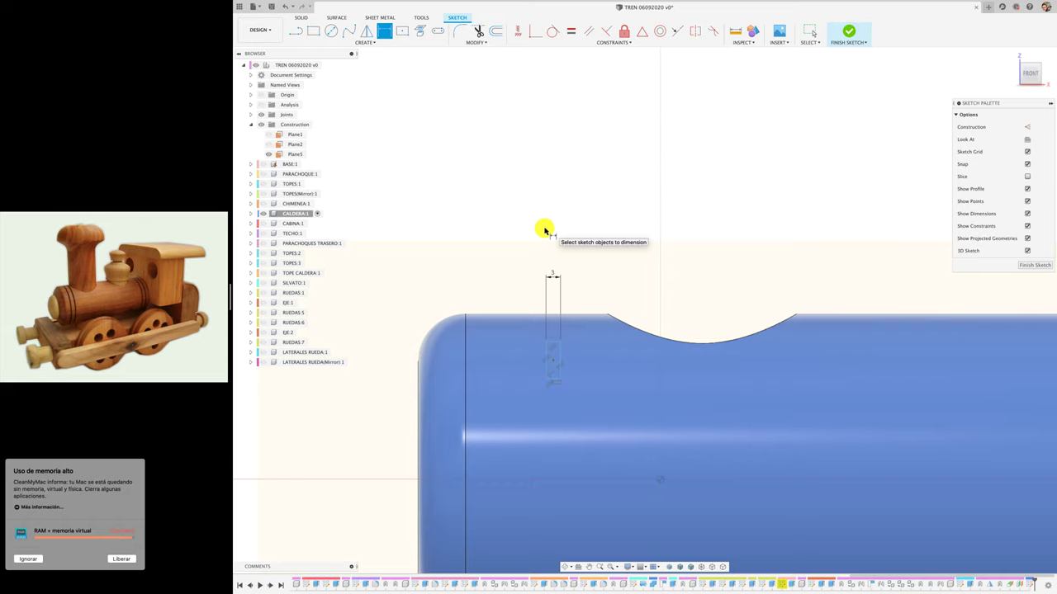
Undo the width edits, fix the rectangle's point, re-enter the width, and select the rectangle
key("Escape")
key("ctrl+z")
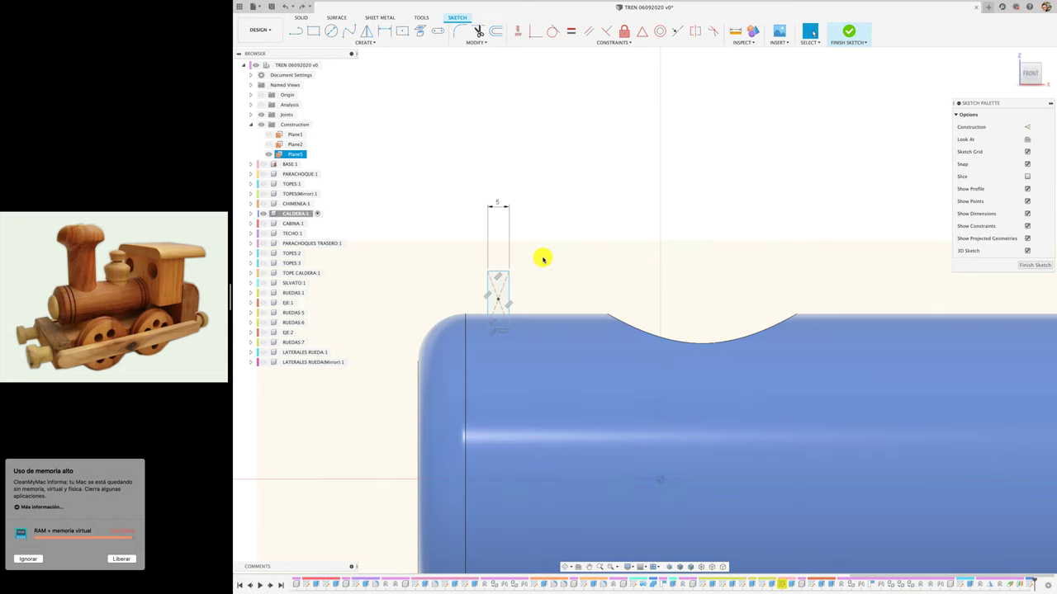
key("ctrl+z")
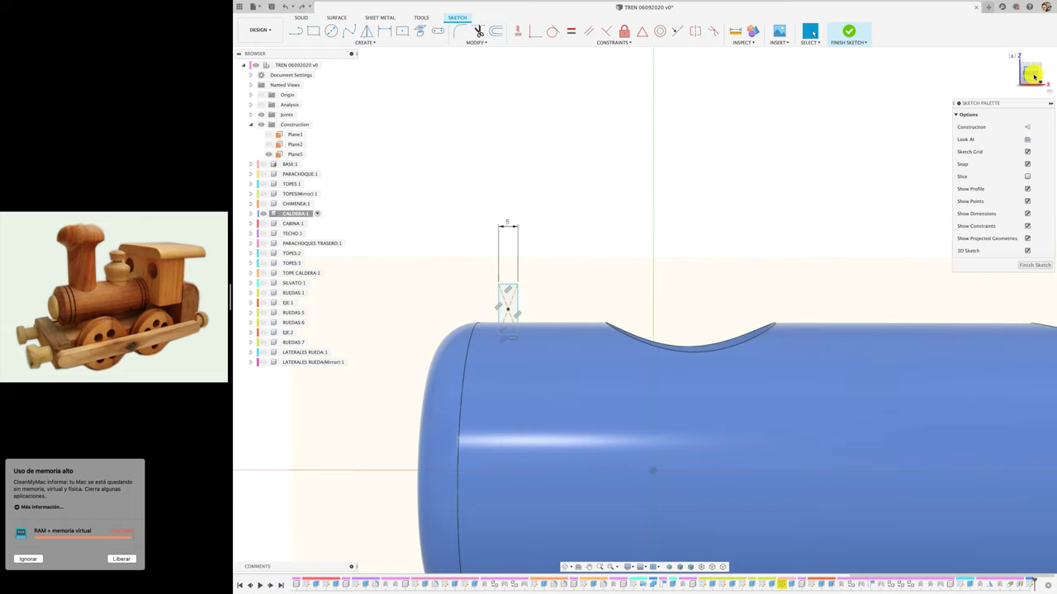
left_click(1032, 76)
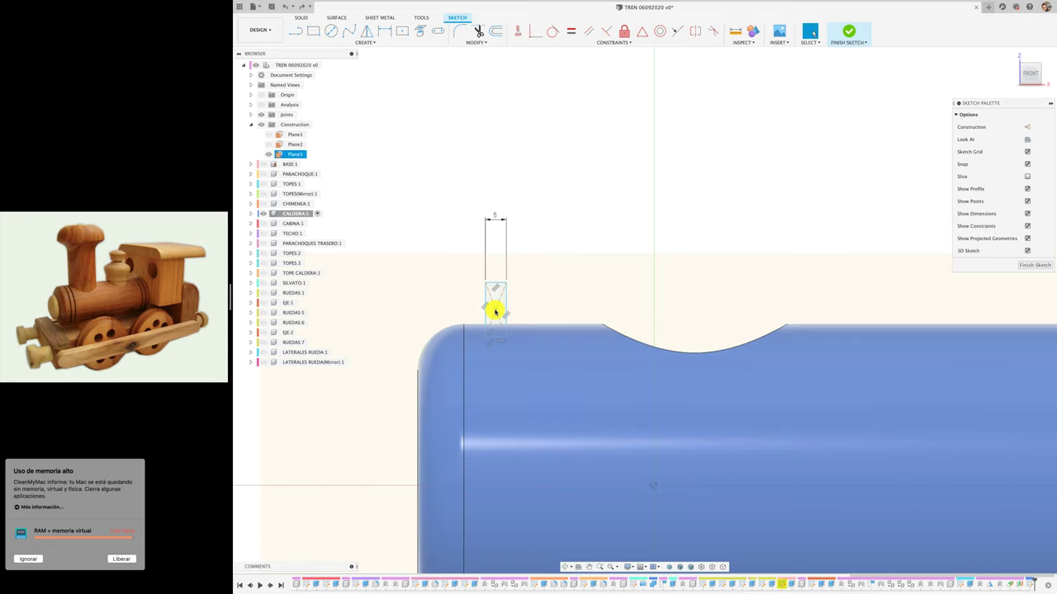
left_click(495, 312)
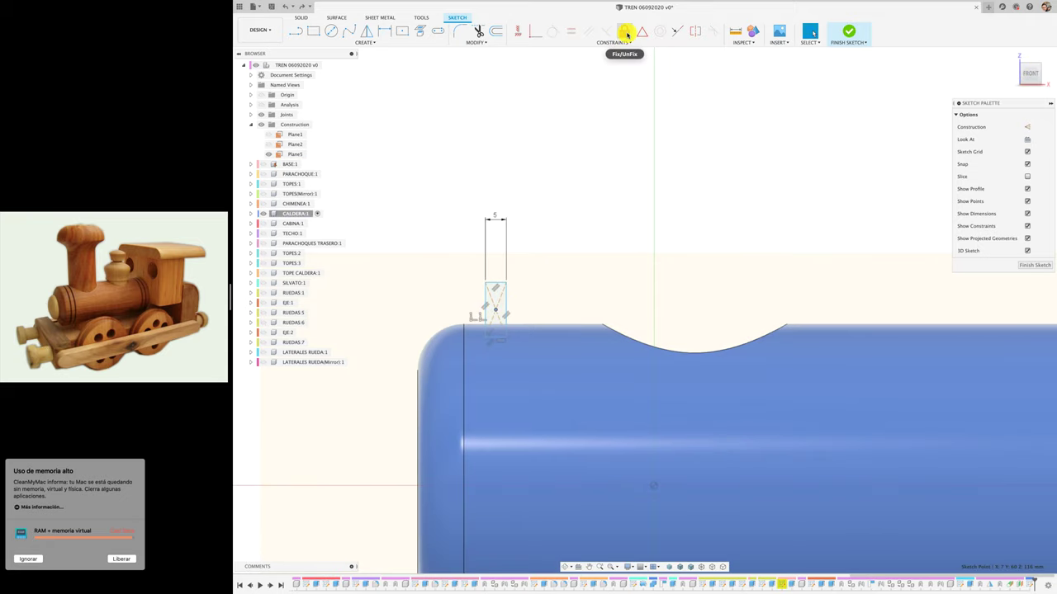
key("Escape")
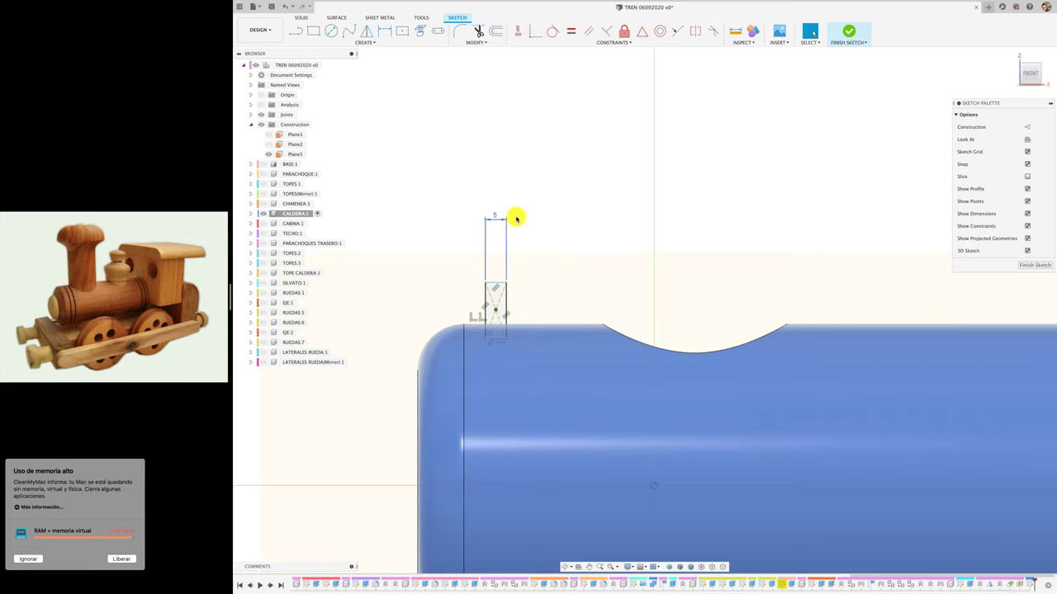
type("10")
key("Return")
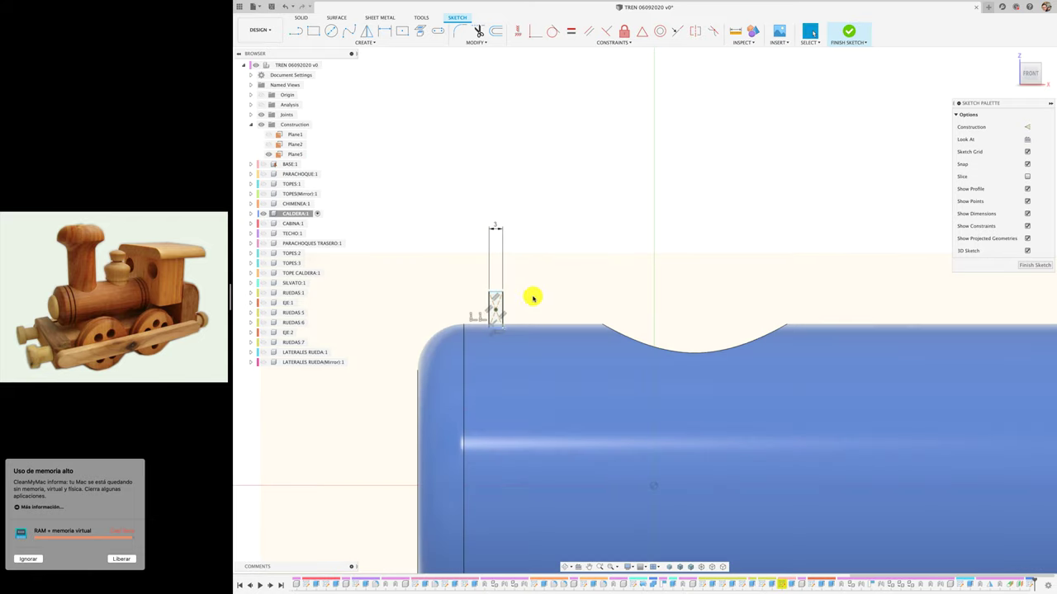
left_click(495, 329)
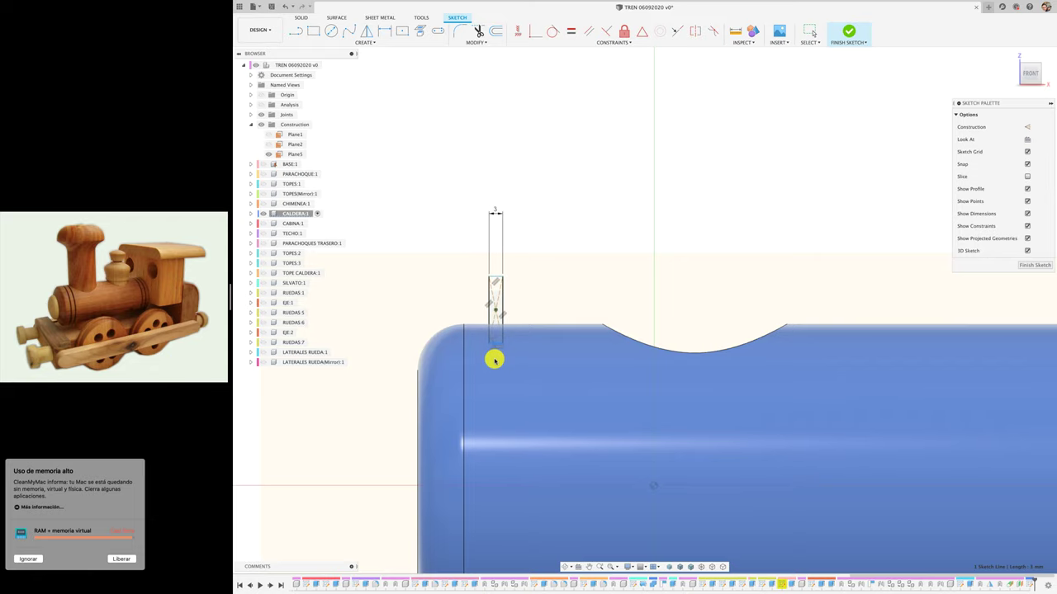
key("Escape")
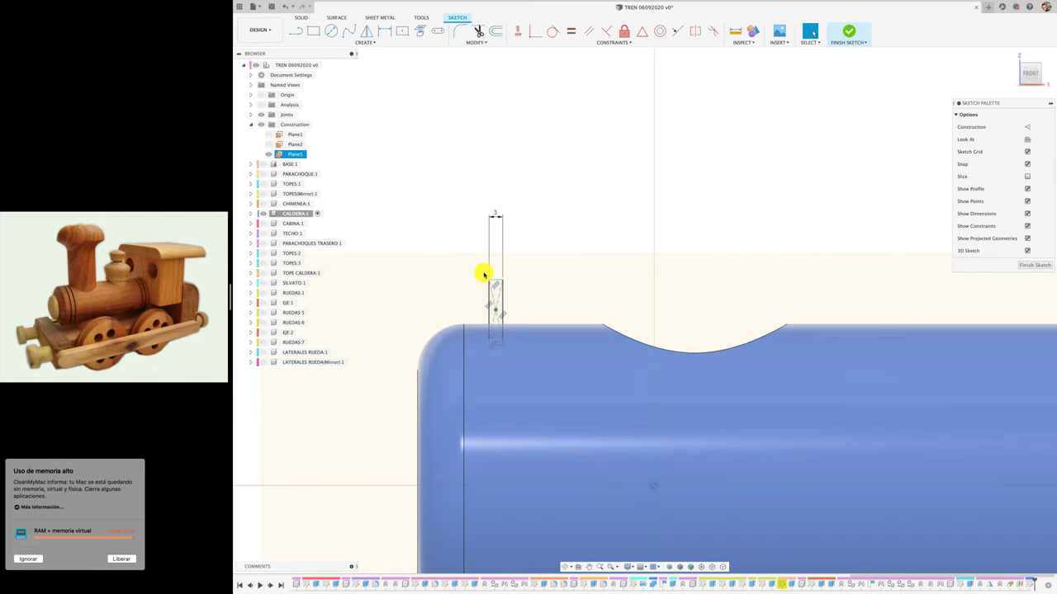
left_click(509, 350)
Duplicate the groove rectangle 8 mm to the right of the original
key("m")
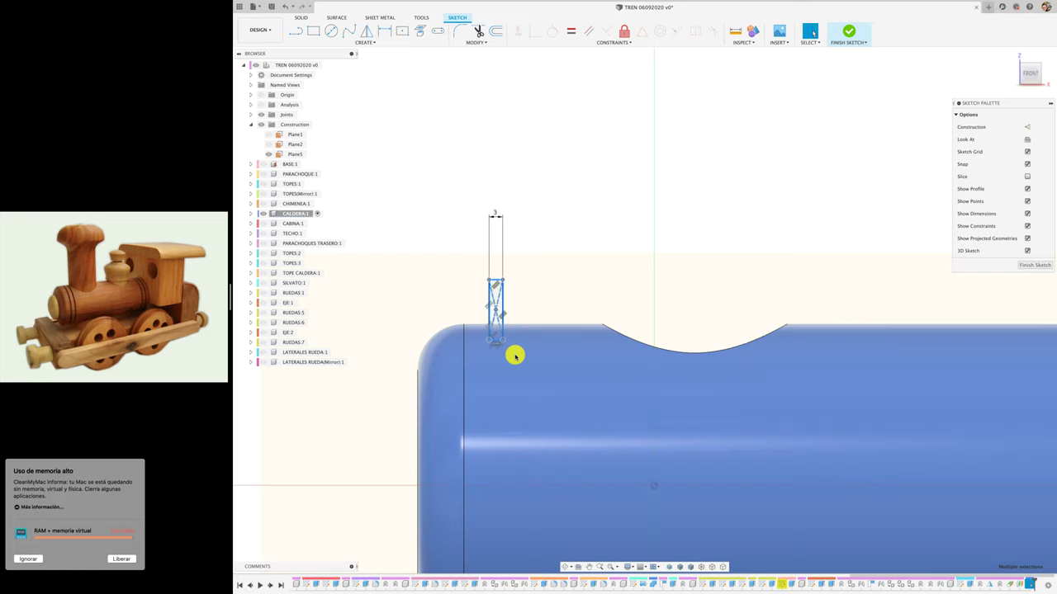
left_click_drag(525, 310, 566, 311)
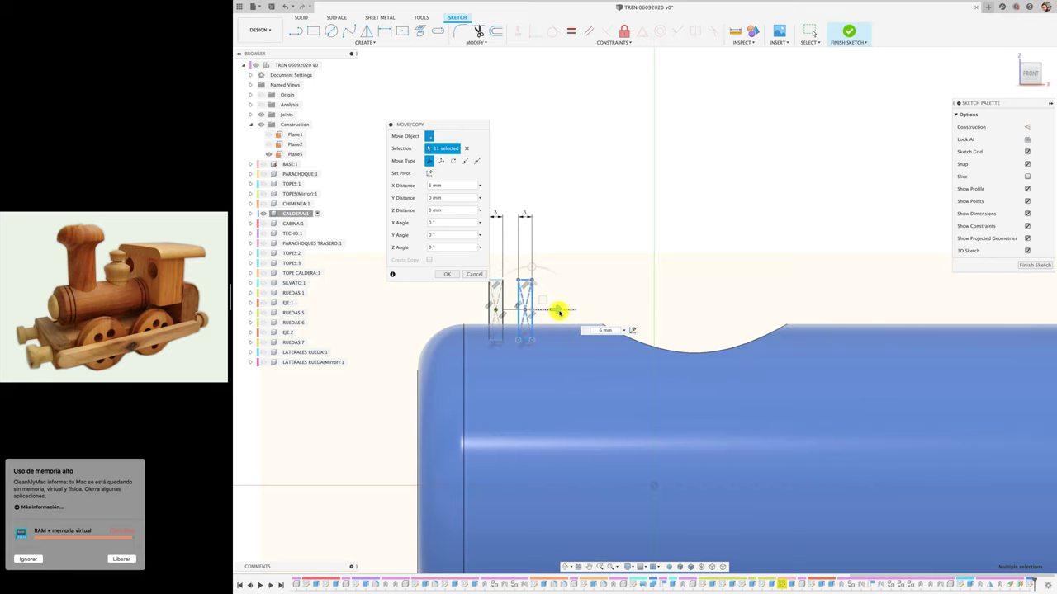
left_click(448, 274)
scroll(459, 254, "down", 2)
scroll(459, 256, "down", 2)
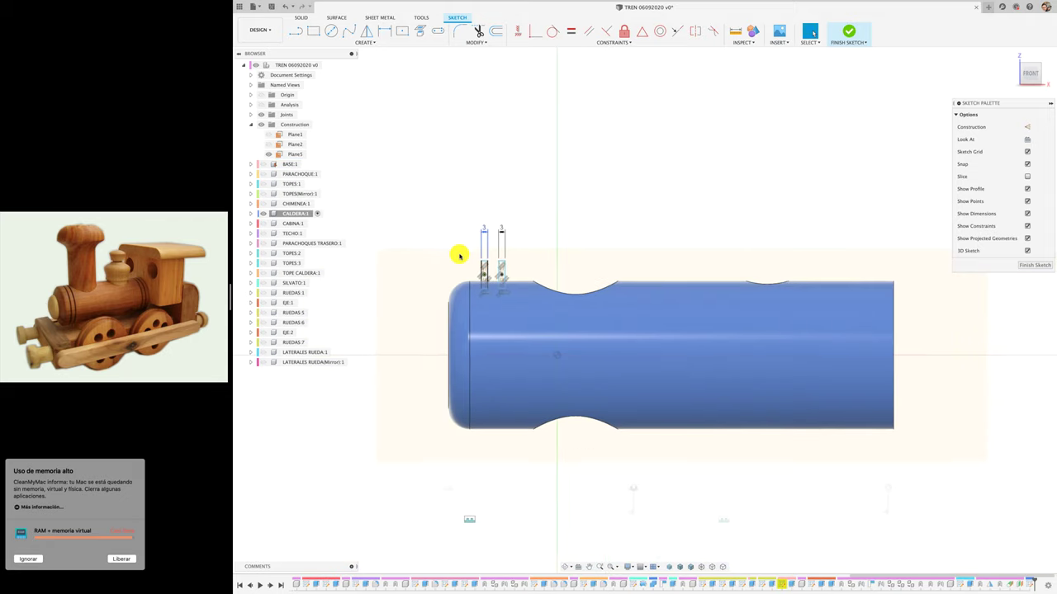
left_click_drag(472, 225, 518, 297)
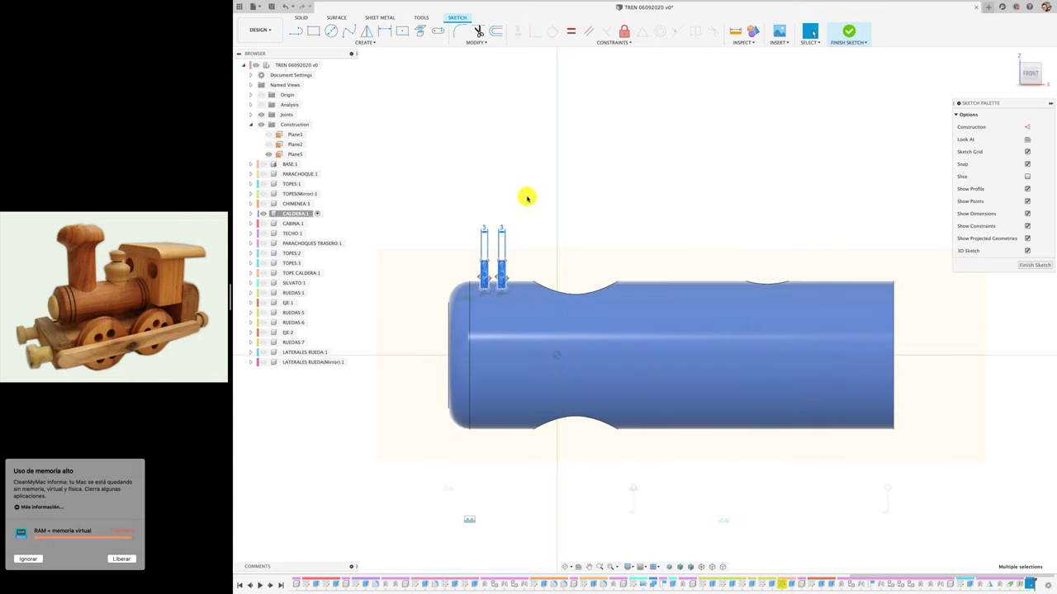
left_click(508, 256)
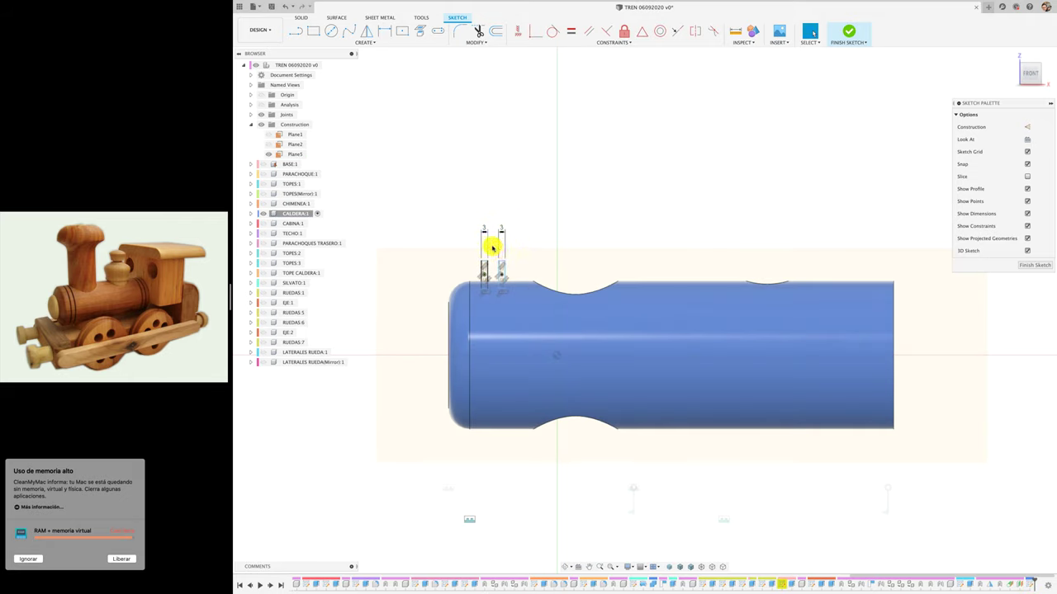
Move the right-hand rectangle 177 mm to the boiler's right end
left_click_drag(492, 248, 511, 297)
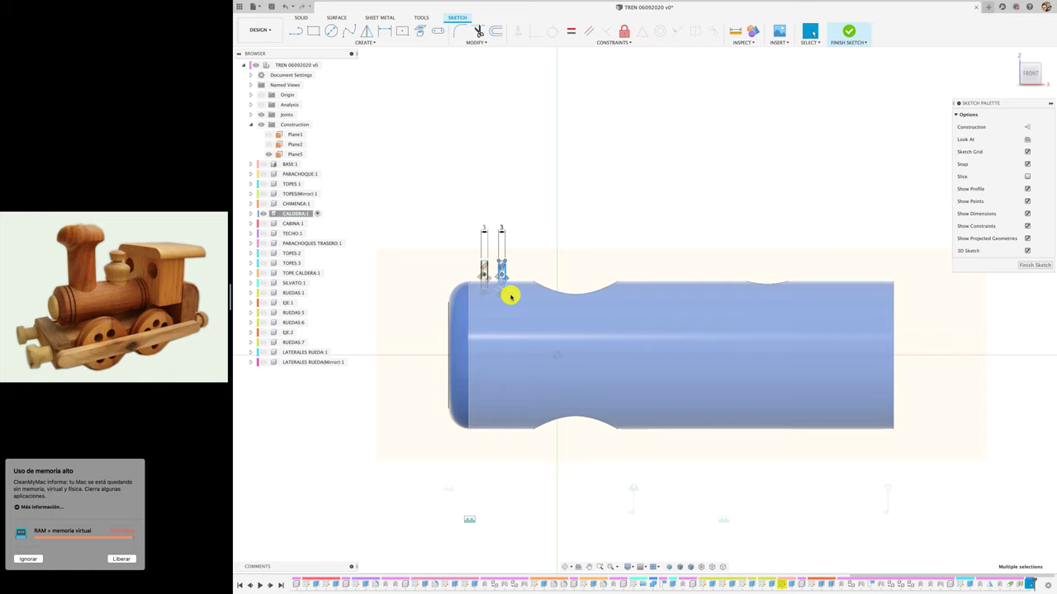
key("m")
left_click_drag(528, 272, 903, 291)
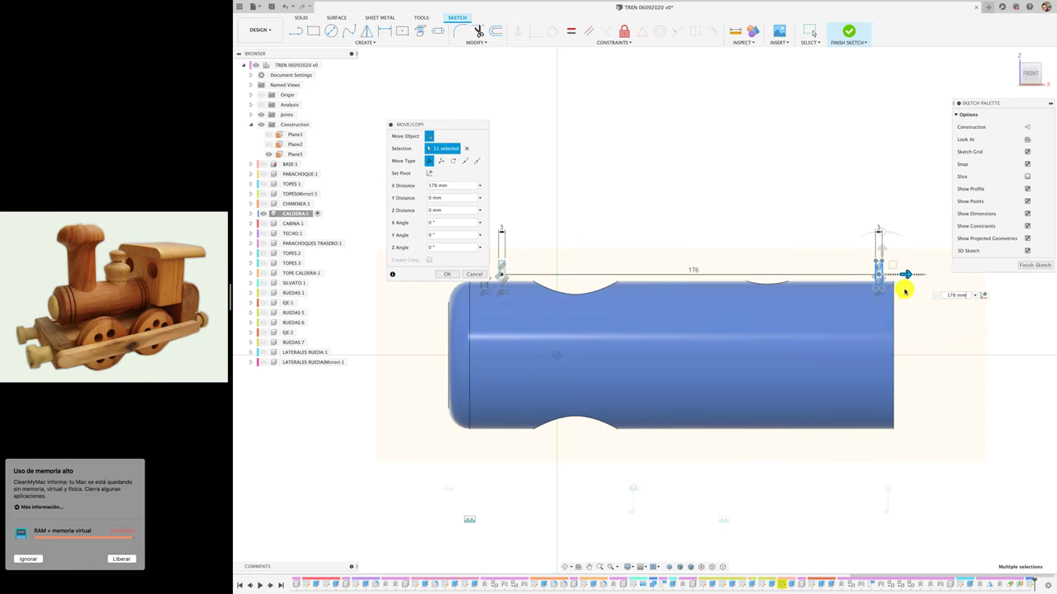
left_click(452, 275)
left_click(887, 296)
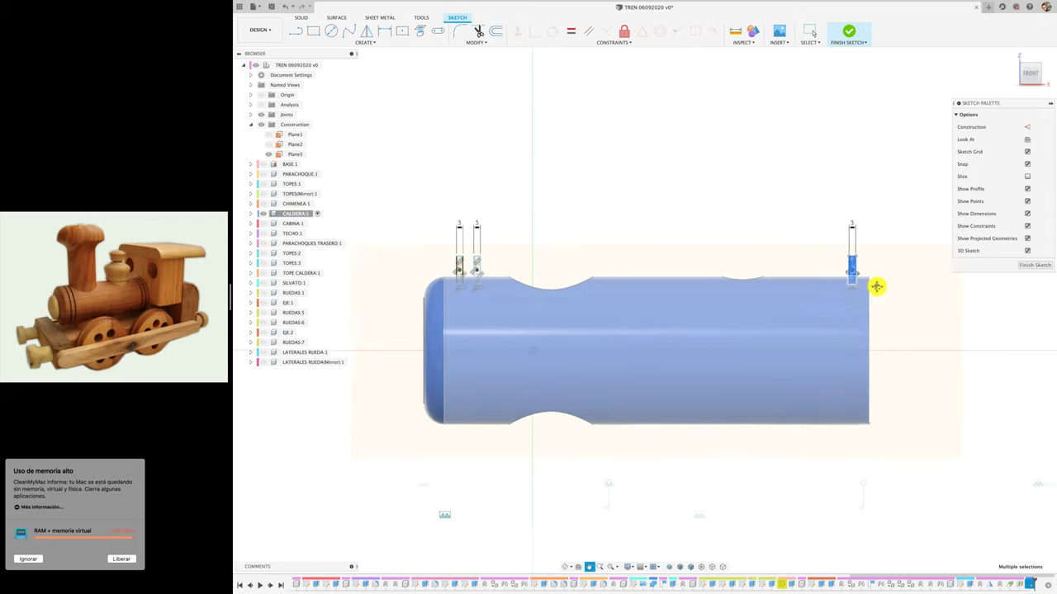
middle_click_drag(806, 285, 795, 201)
Copy-paste the right-end rectangle 8 mm to its left and finish the sketch
left_click(753, 286)
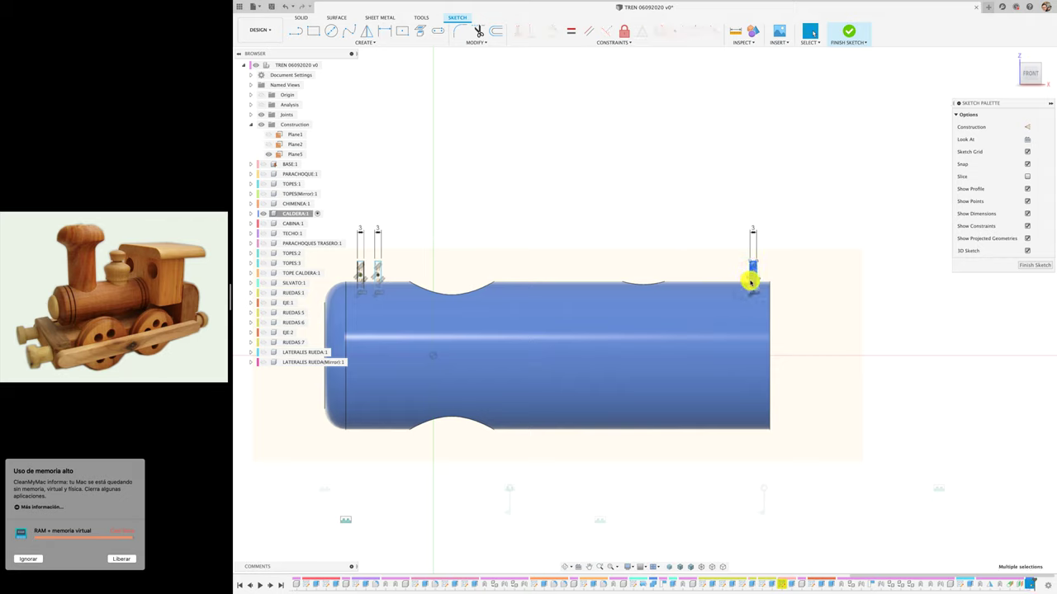
right_click(752, 284)
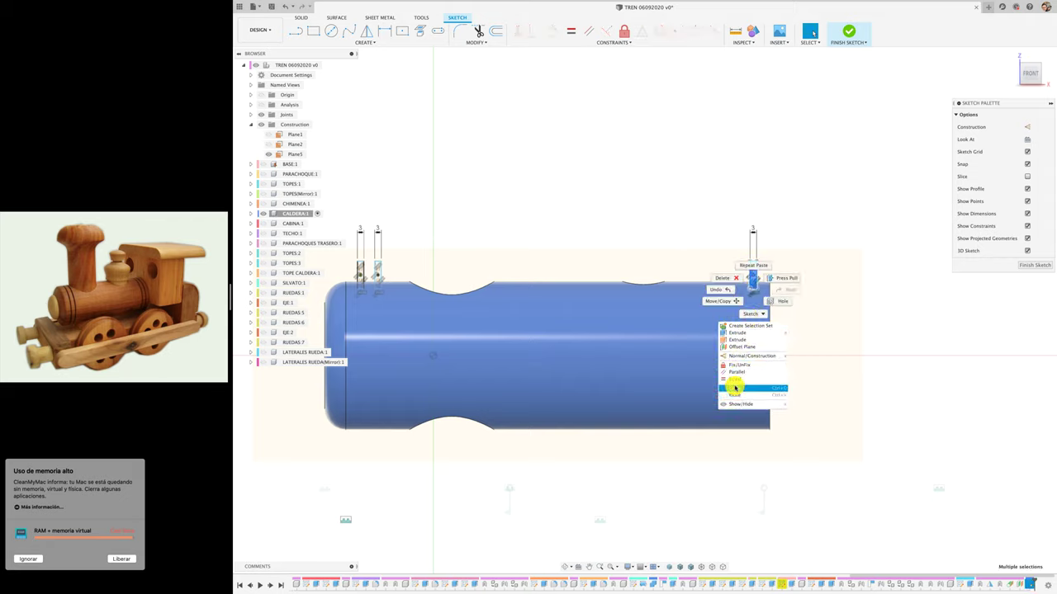
left_click(734, 388)
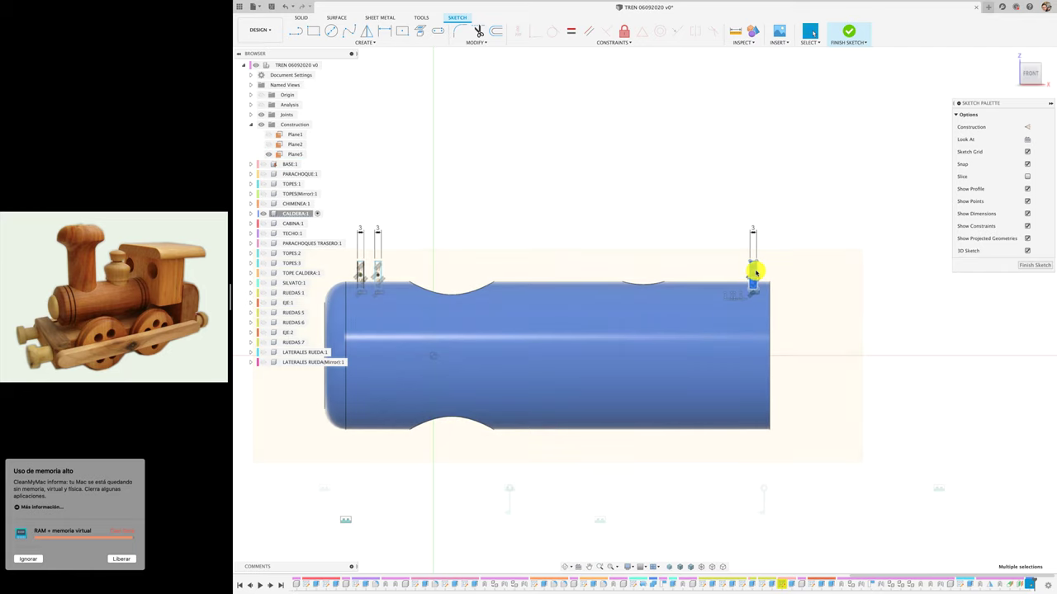
right_click(752, 279)
left_click(748, 376)
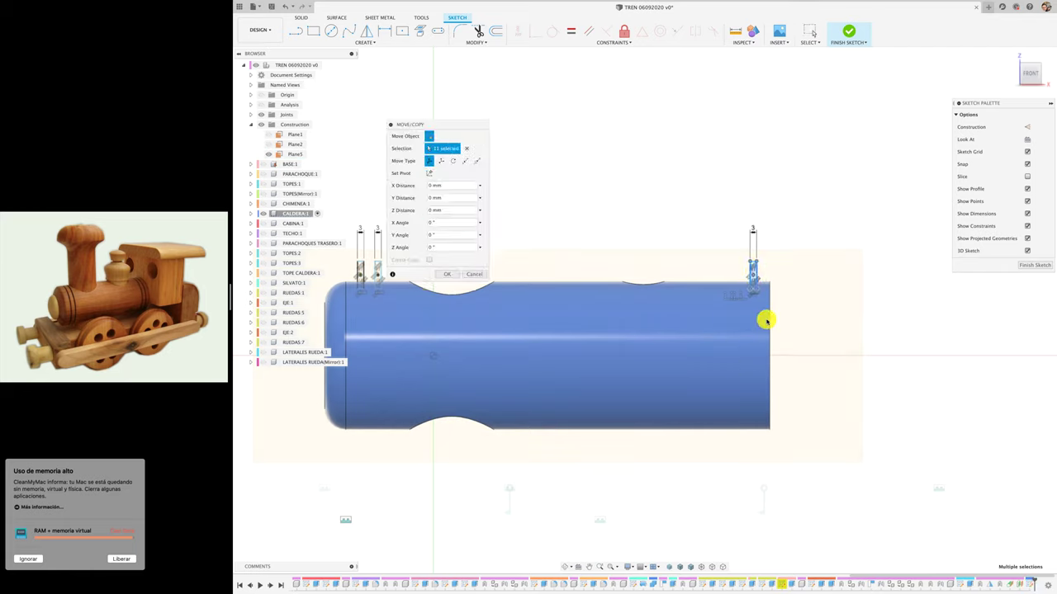
left_click_drag(777, 284, 780, 289)
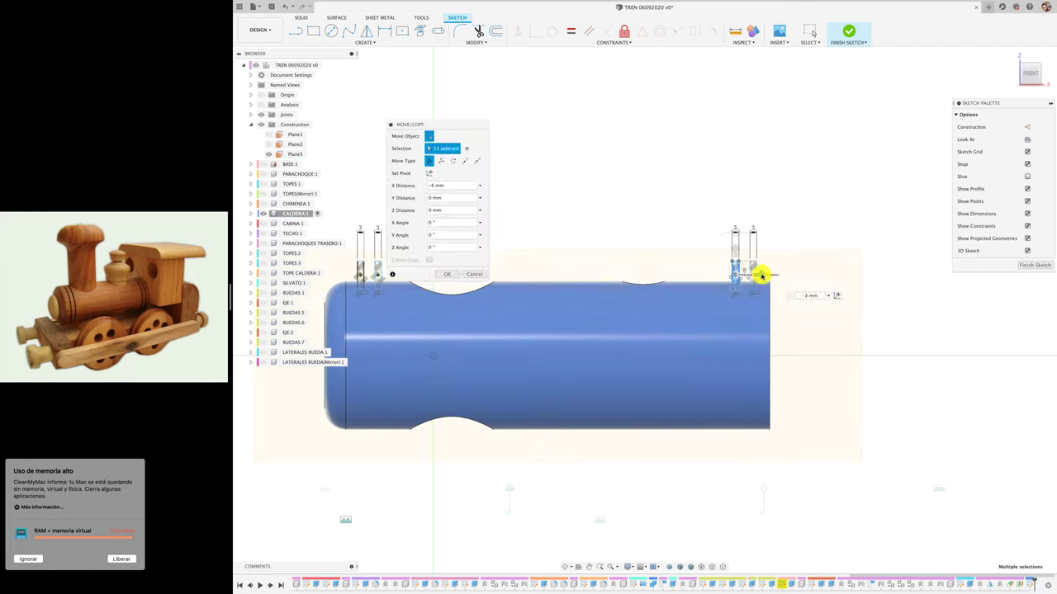
left_click(450, 275)
left_click(848, 31)
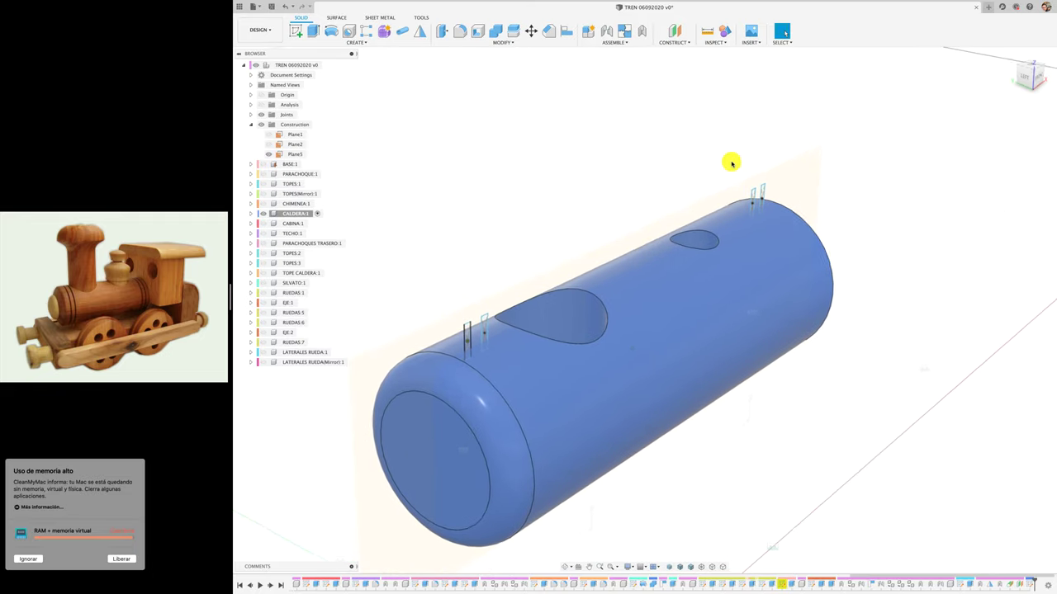
Revolve-cut the four groove rectangles 360° around the boiler's centre line
left_click(332, 30)
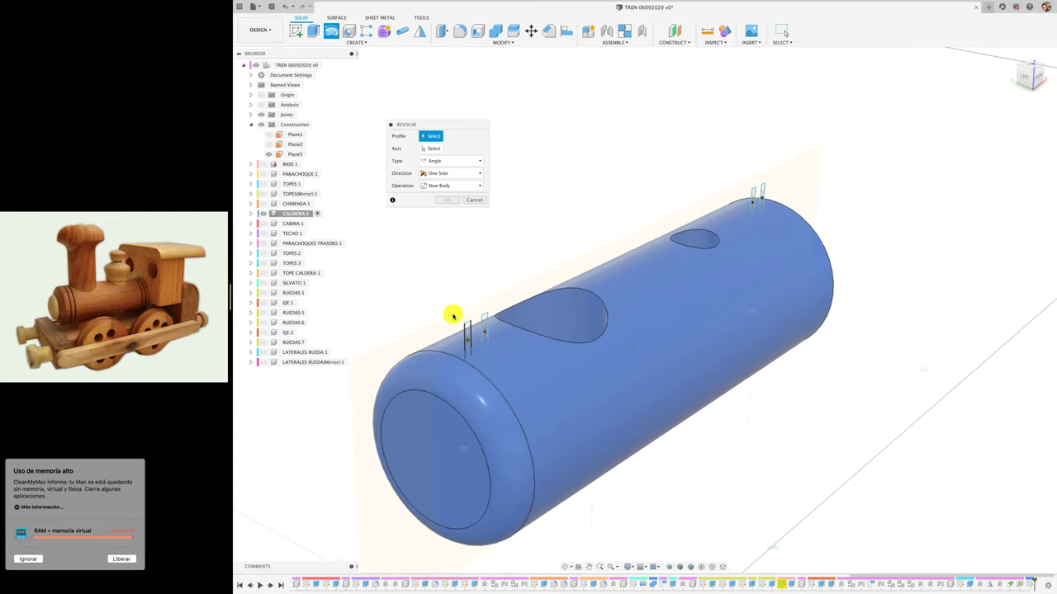
left_click(468, 345)
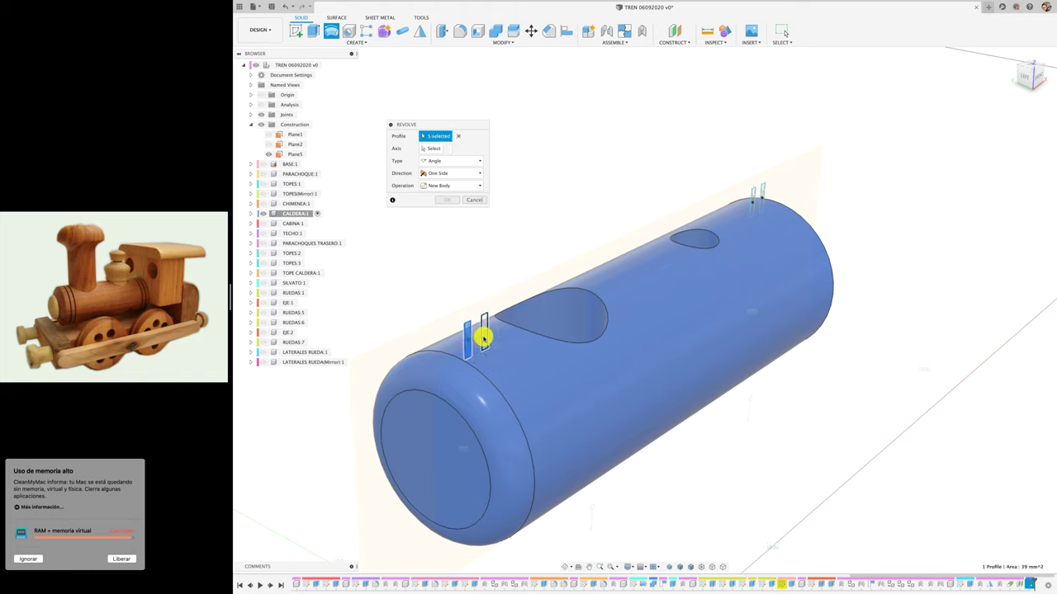
left_click(756, 205)
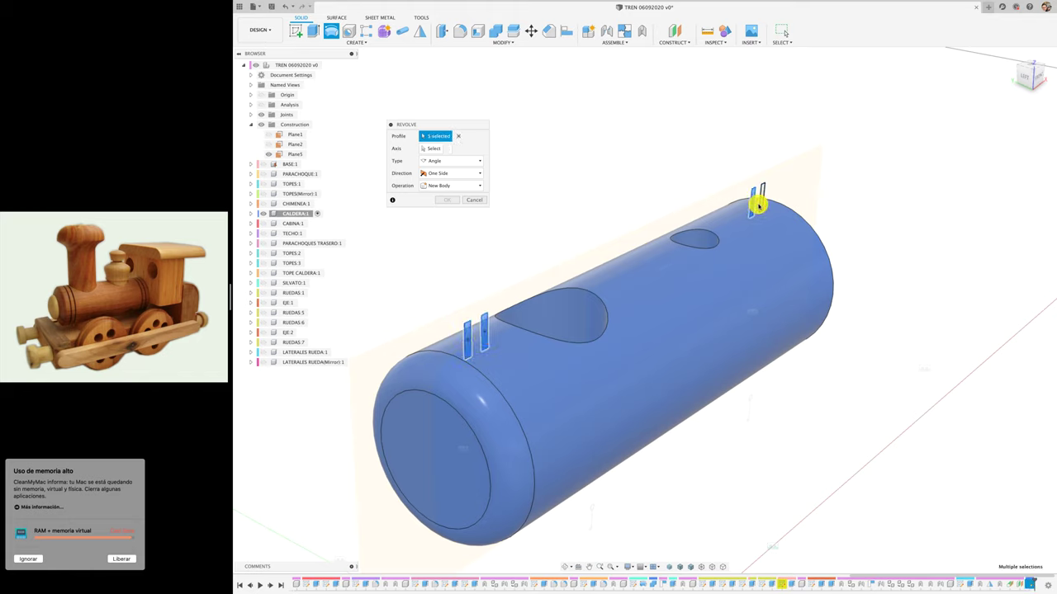
left_click(433, 148)
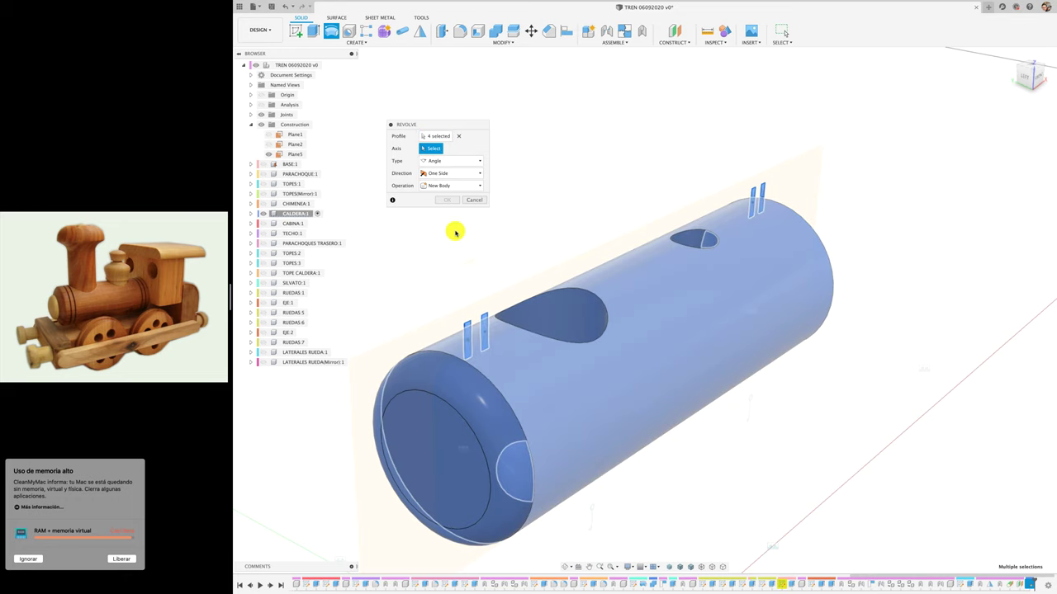
left_click(477, 369)
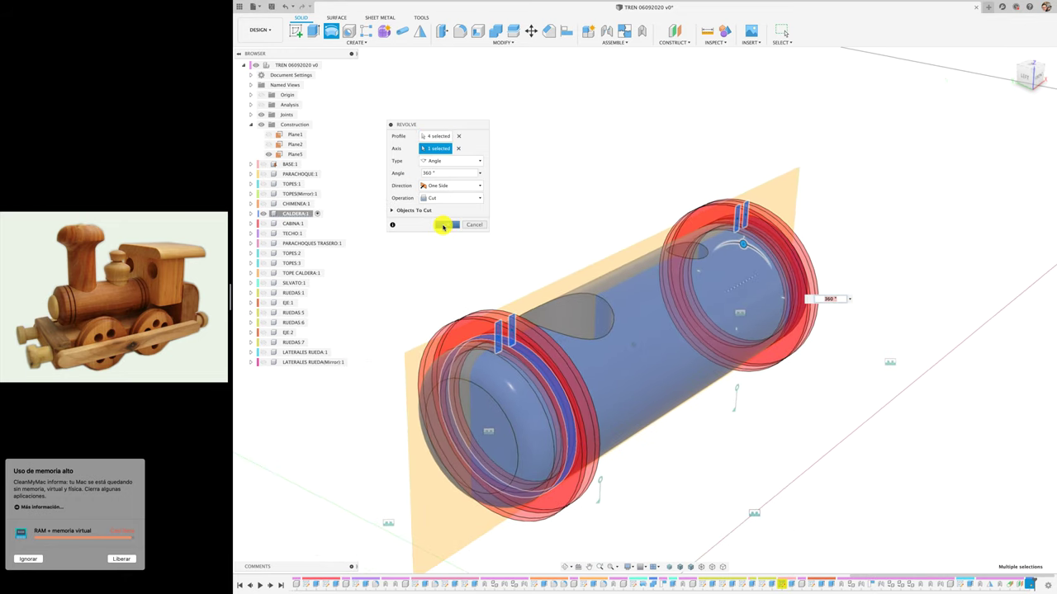
left_click(446, 224)
middle_click_drag(442, 227, 426, 225, "shift")
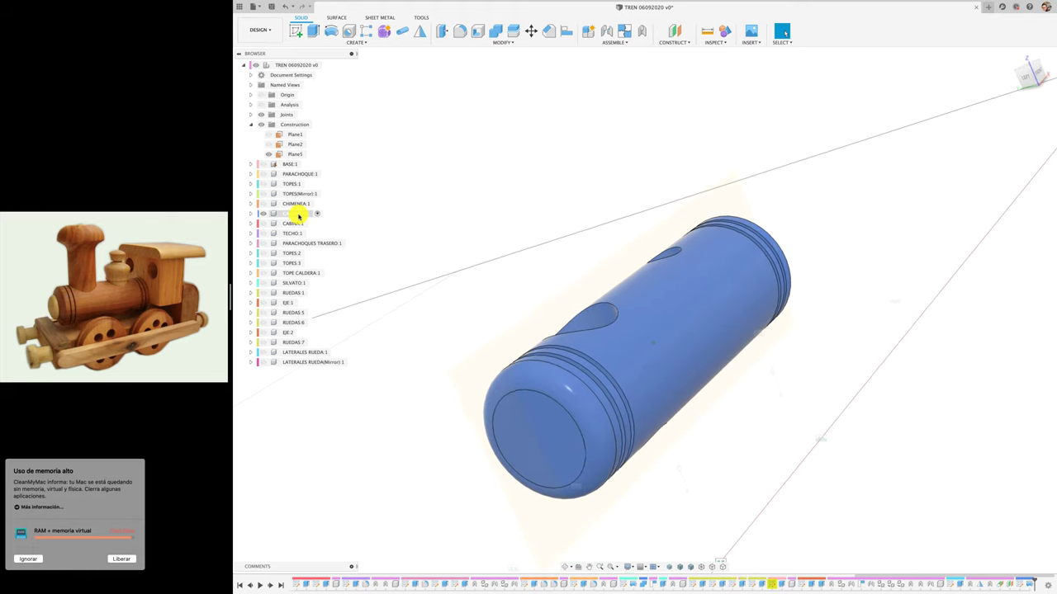
Restore the other components around CALDERA:1, activate the root TREN assembly, and hide the construction planes
left_click(297, 213)
right_click(297, 213)
mouse_move(328, 432)
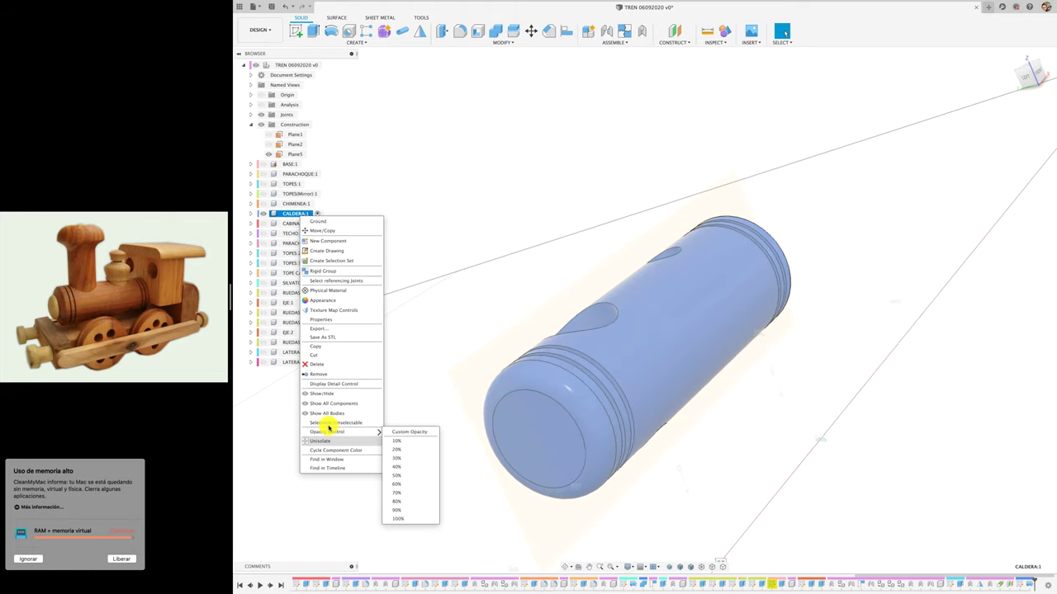
left_click(335, 441)
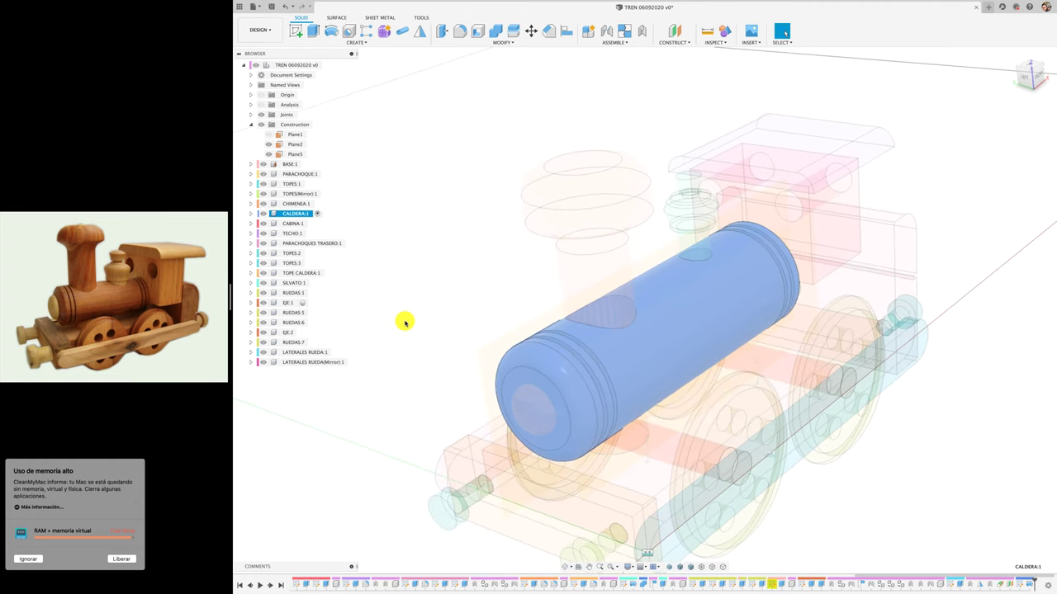
left_click(329, 64)
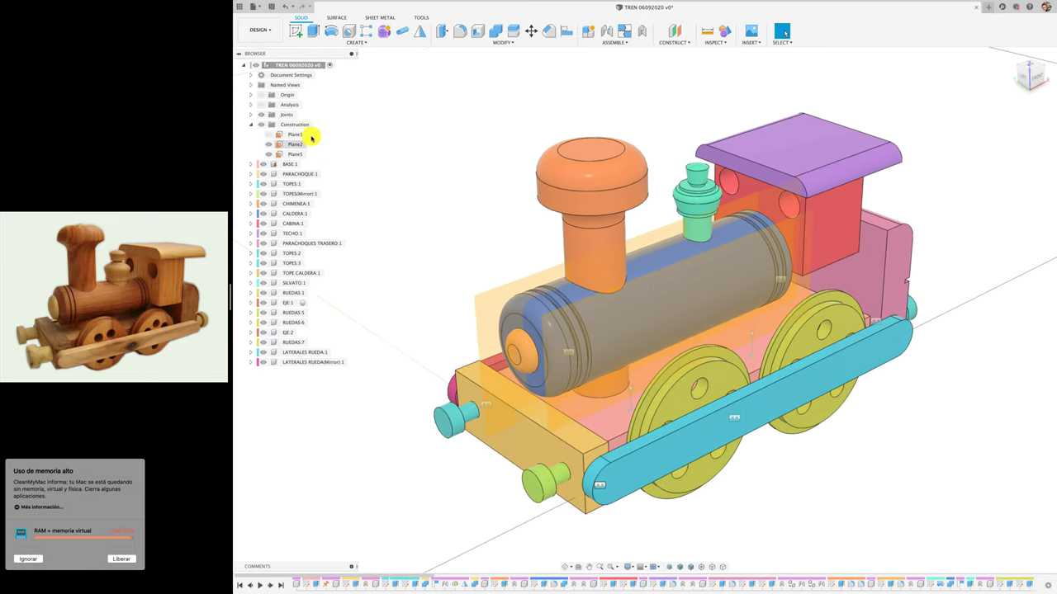
left_click(261, 125)
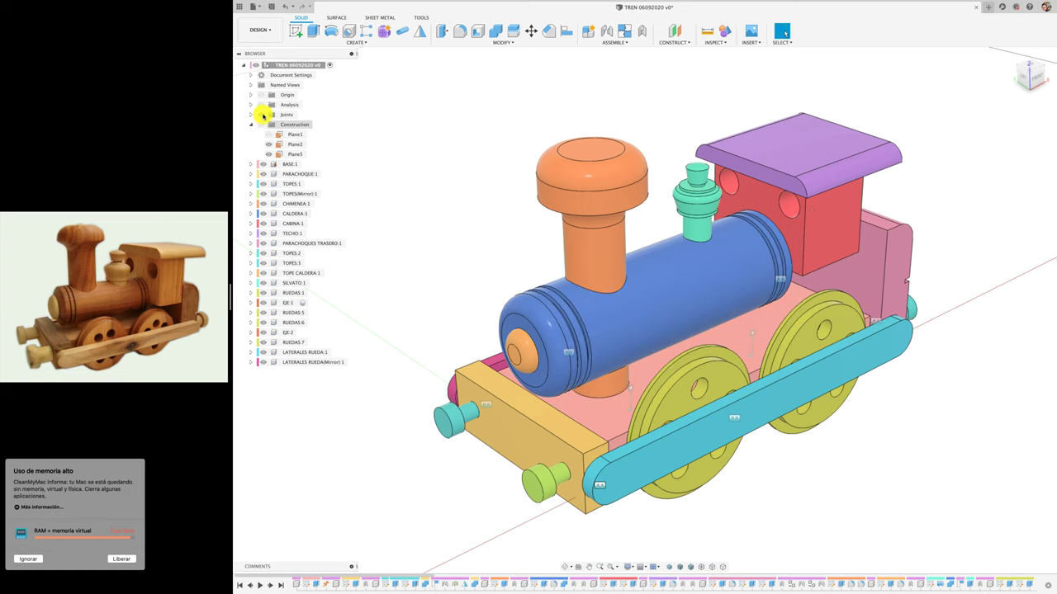